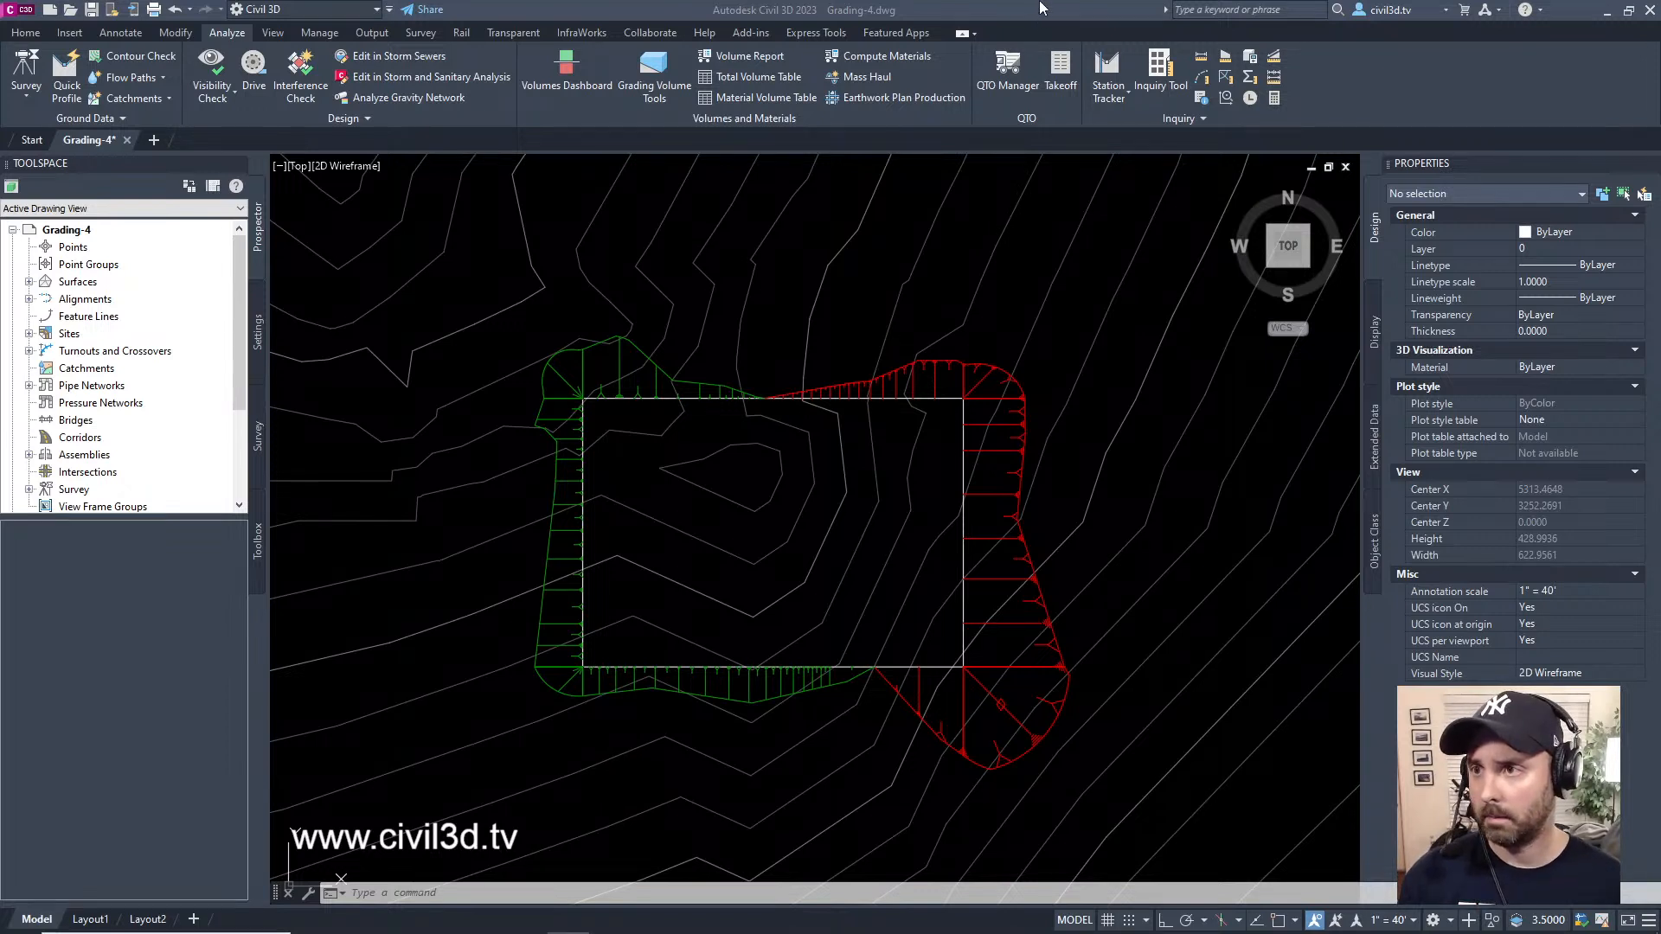
- Switch to the browser, look over the CIVIL3D.TV home page's sign-up form and tutorials, and return to Civil 3D
{"action": "mouse_move", "coordinate": [1077, 386]}
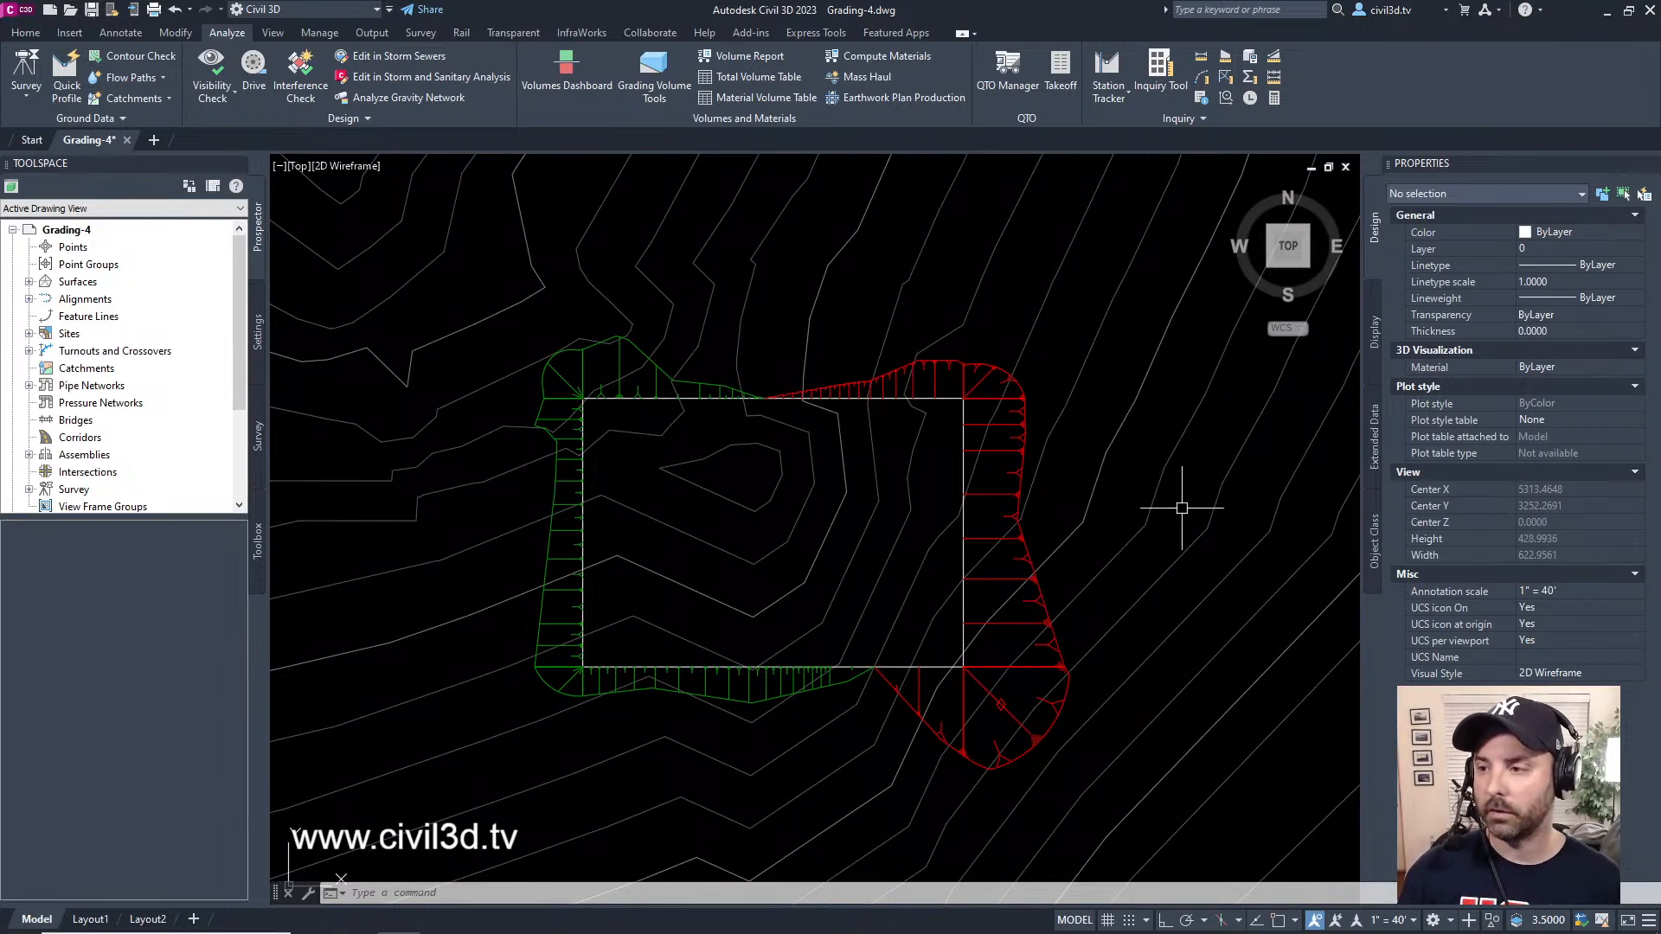
{"action": "mouse_move", "coordinate": [1166, 502]}
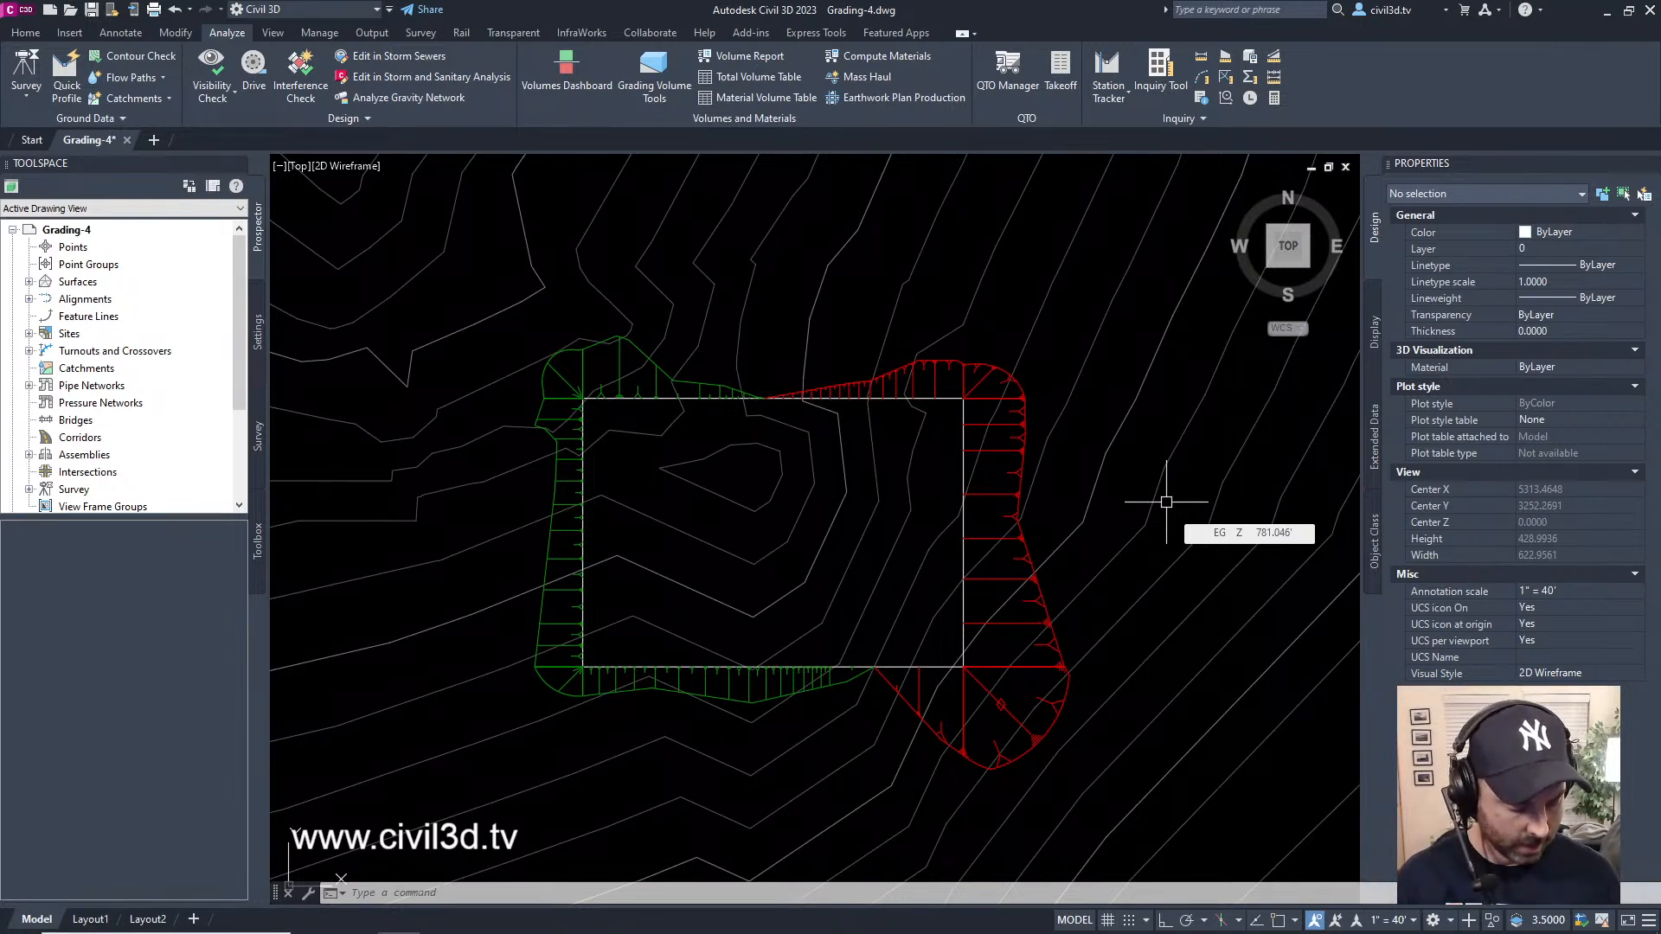
{"action": "key", "text": "alt"}
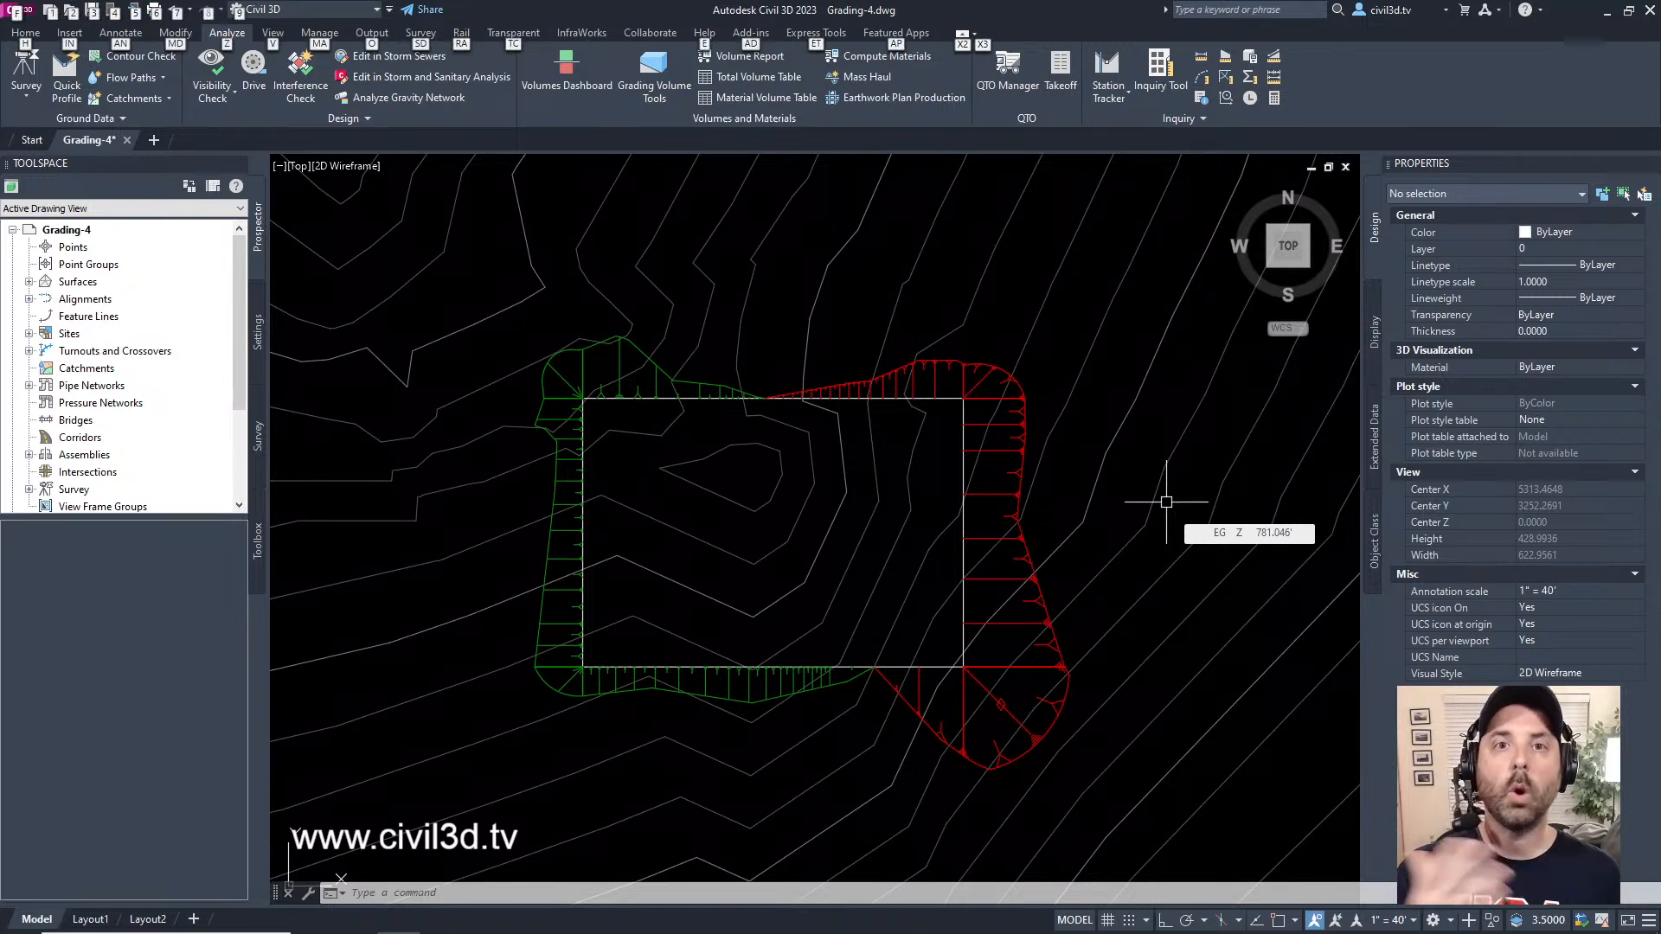
{"action": "key", "text": "alt+Tab"}
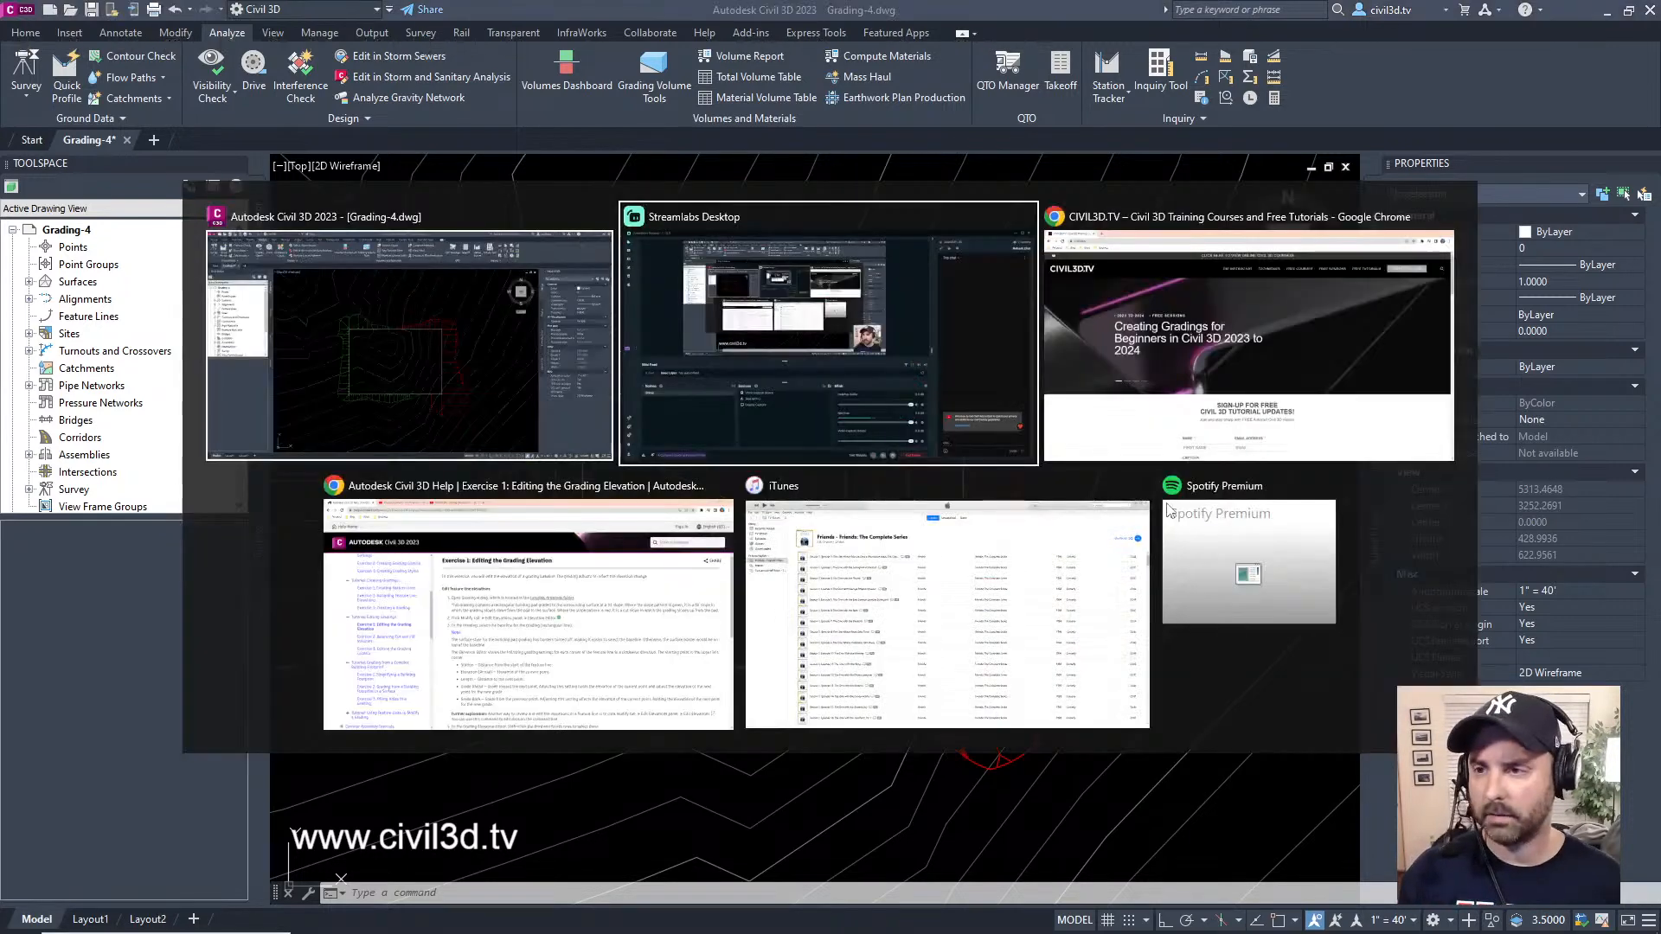
{"action": "key", "text": "alt+Tab"}
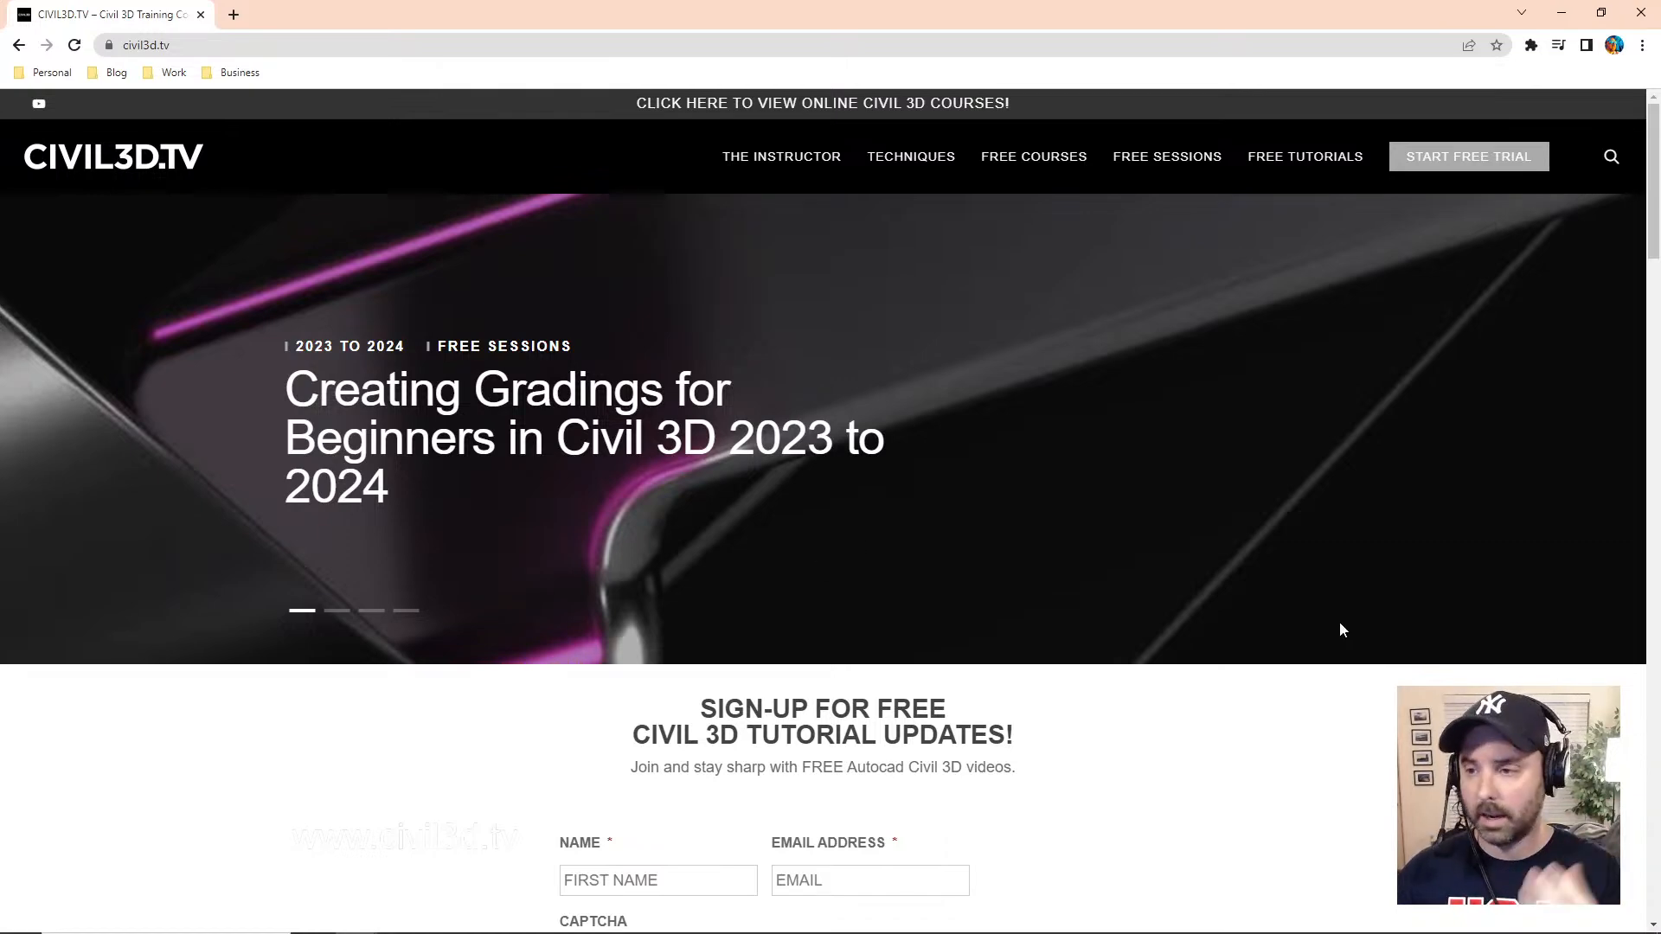
{"action": "scroll", "coordinate": [1418, 536], "scroll_direction": "down", "scroll_amount": 4}
{"action": "scroll", "coordinate": [1441, 563], "scroll_direction": "down", "scroll_amount": 3}
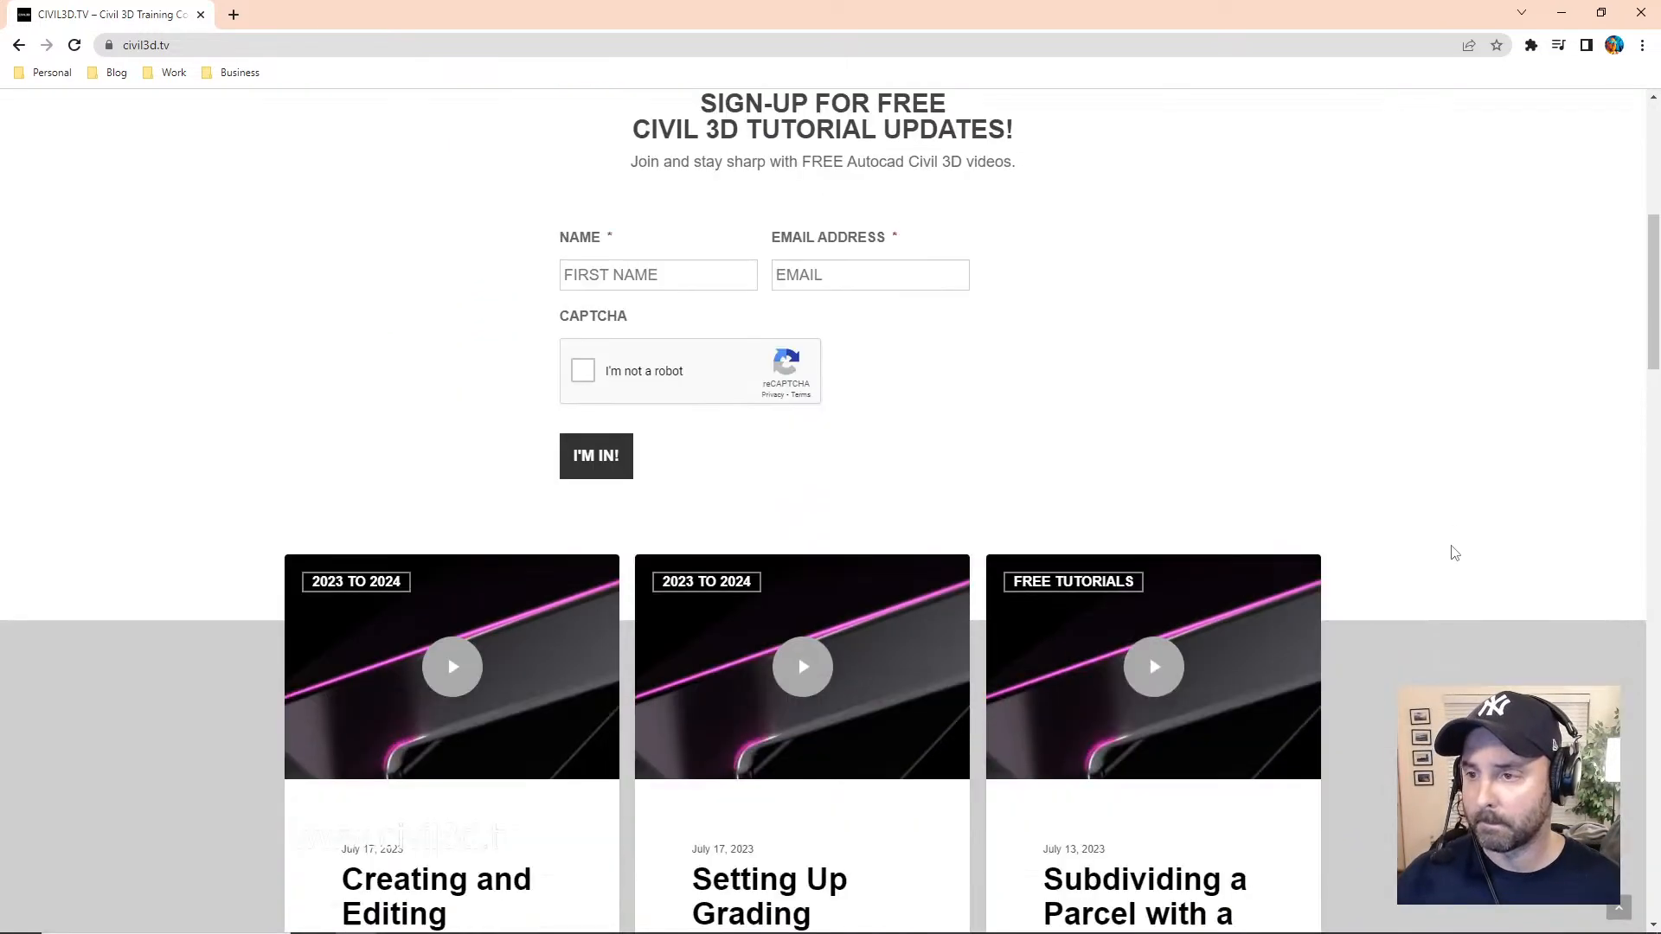
{"action": "scroll", "coordinate": [1390, 427], "scroll_direction": "up", "scroll_amount": 2}
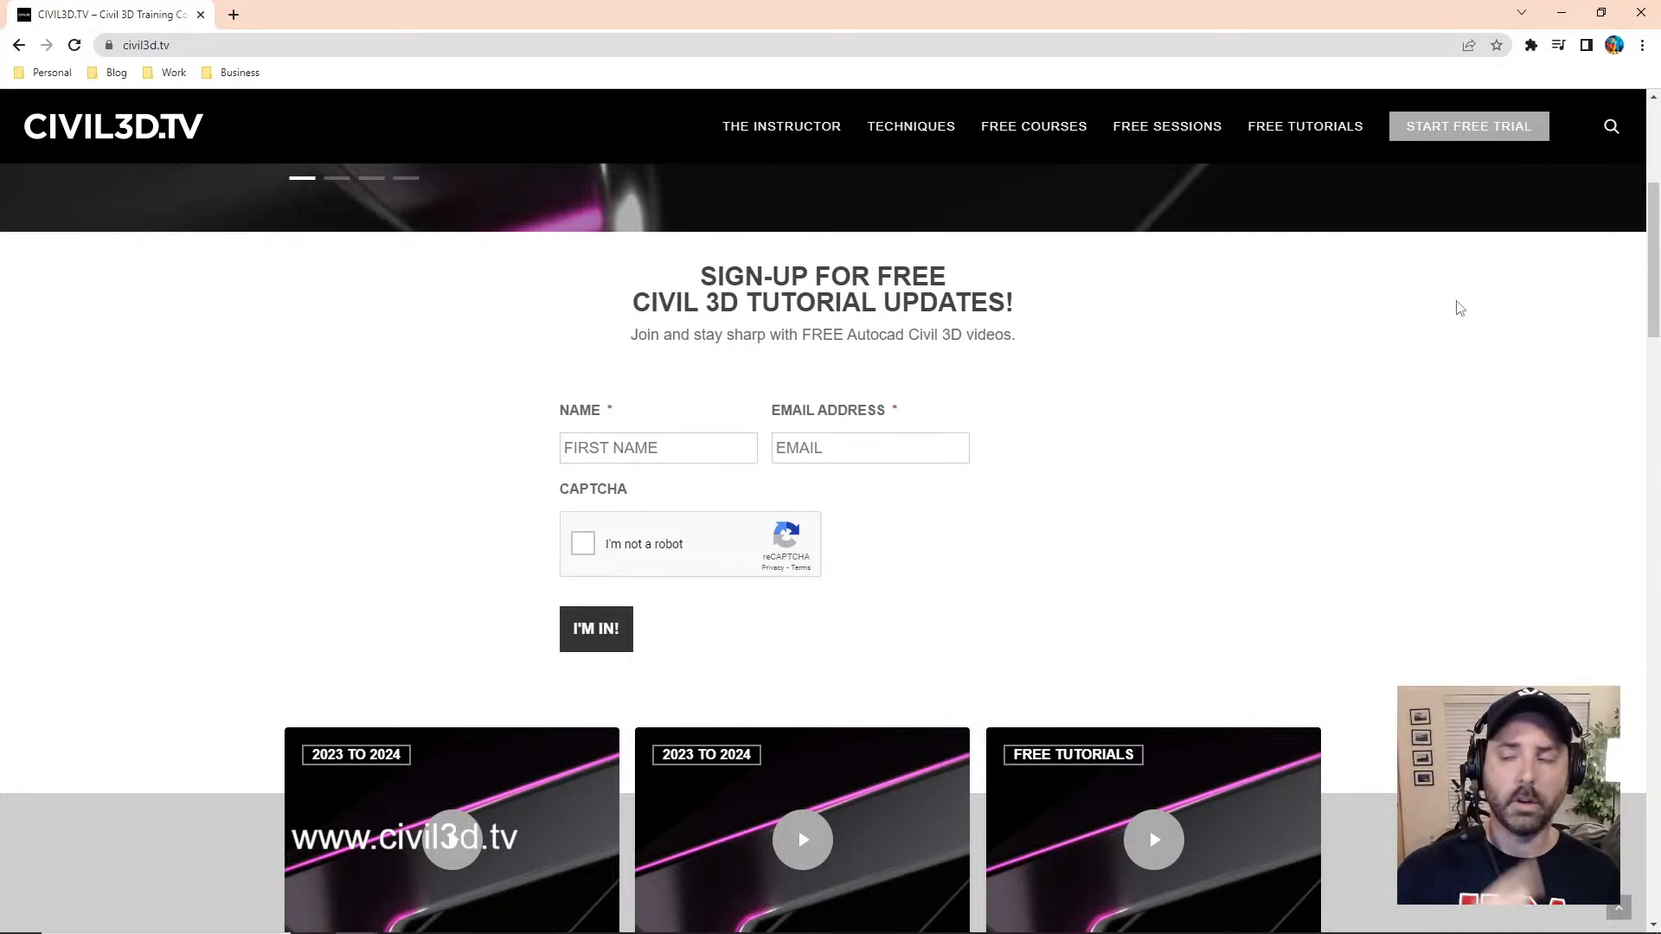
{"action": "key", "text": "alt+Tab"}
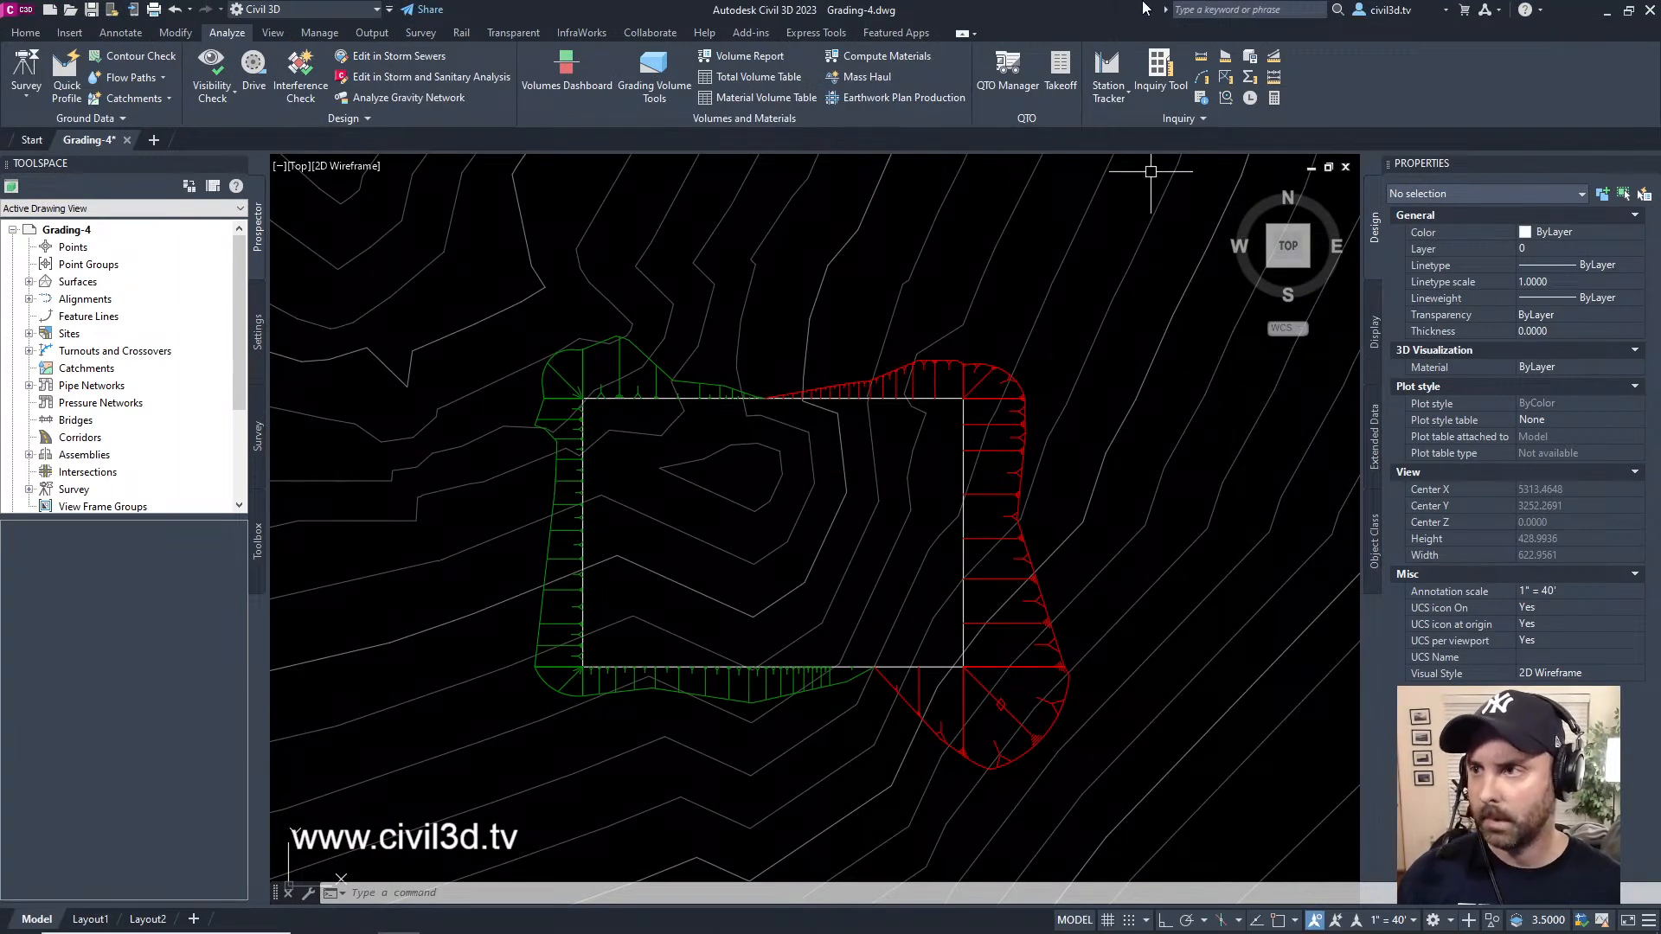
{"action": "mouse_move", "coordinate": [1080, 428]}
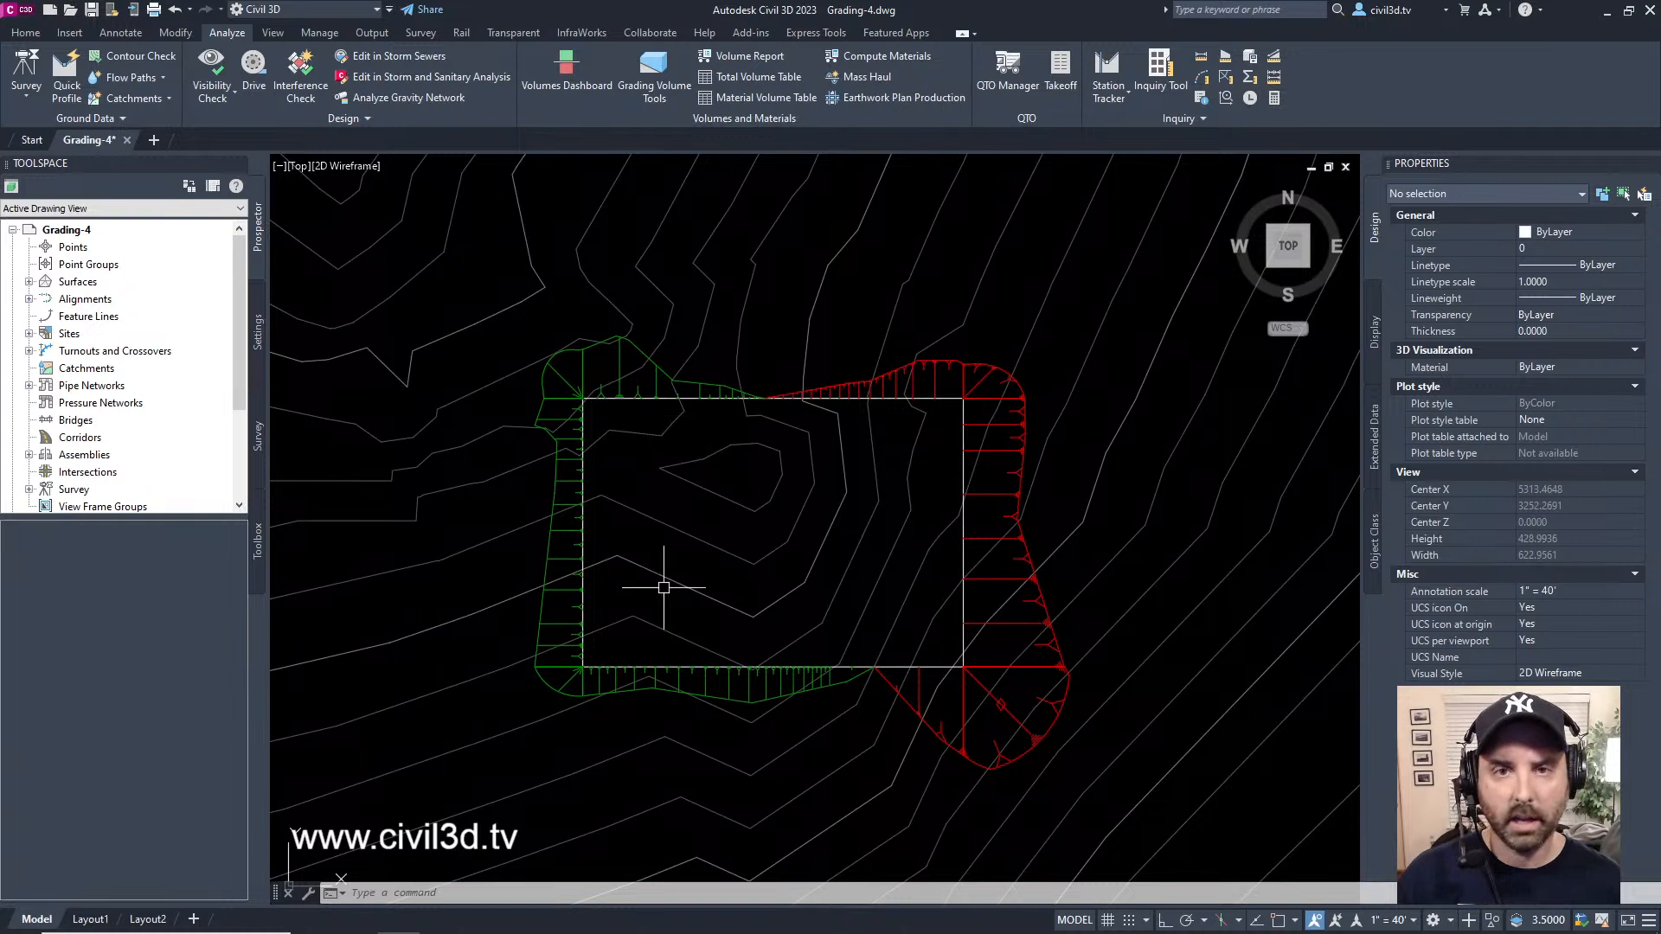
{"action": "mouse_move", "coordinate": [697, 544]}
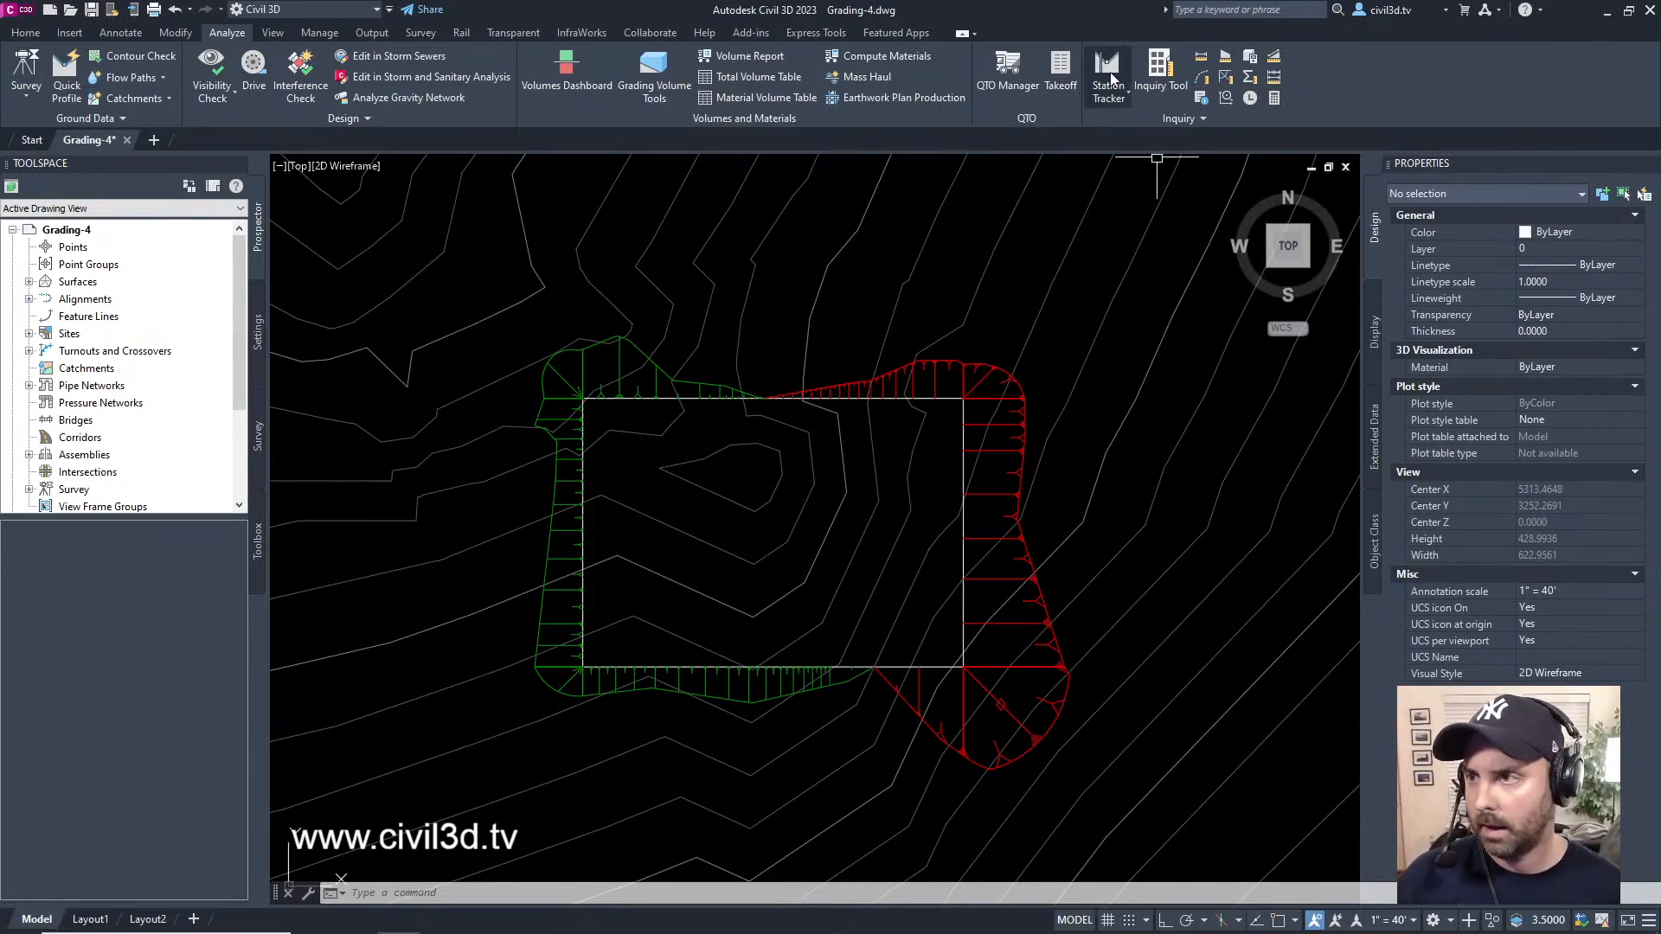
{"action": "mouse_move", "coordinate": [1076, 603]}
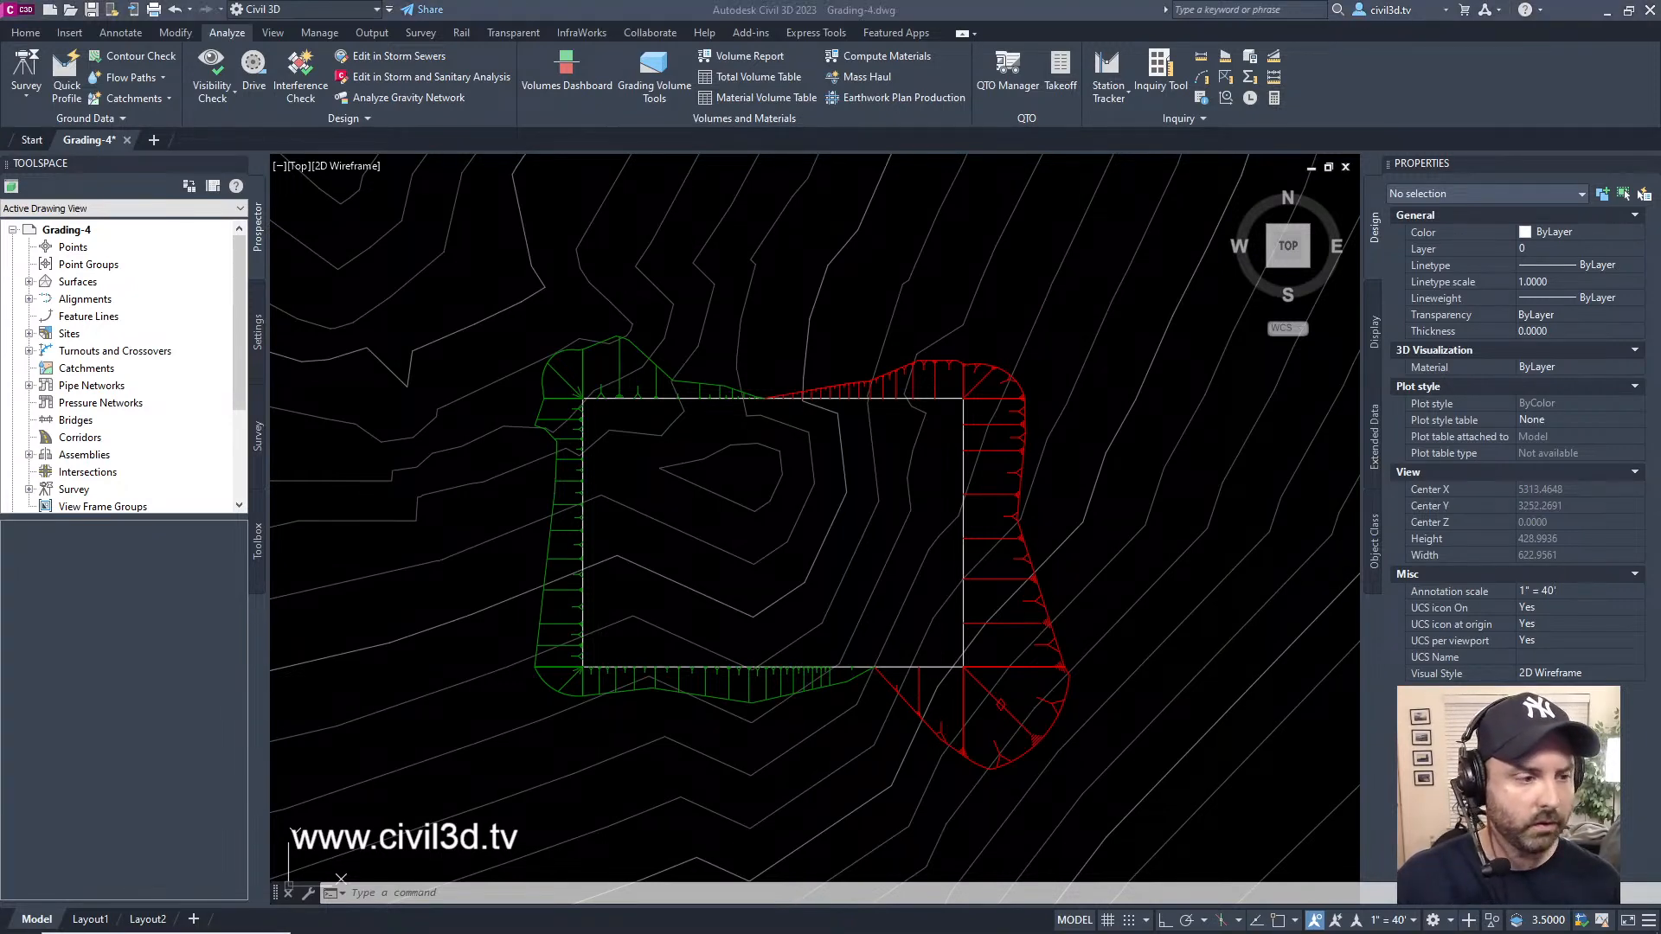
{"action": "key", "text": "super+d"}
{"action": "key", "text": "super+d"}
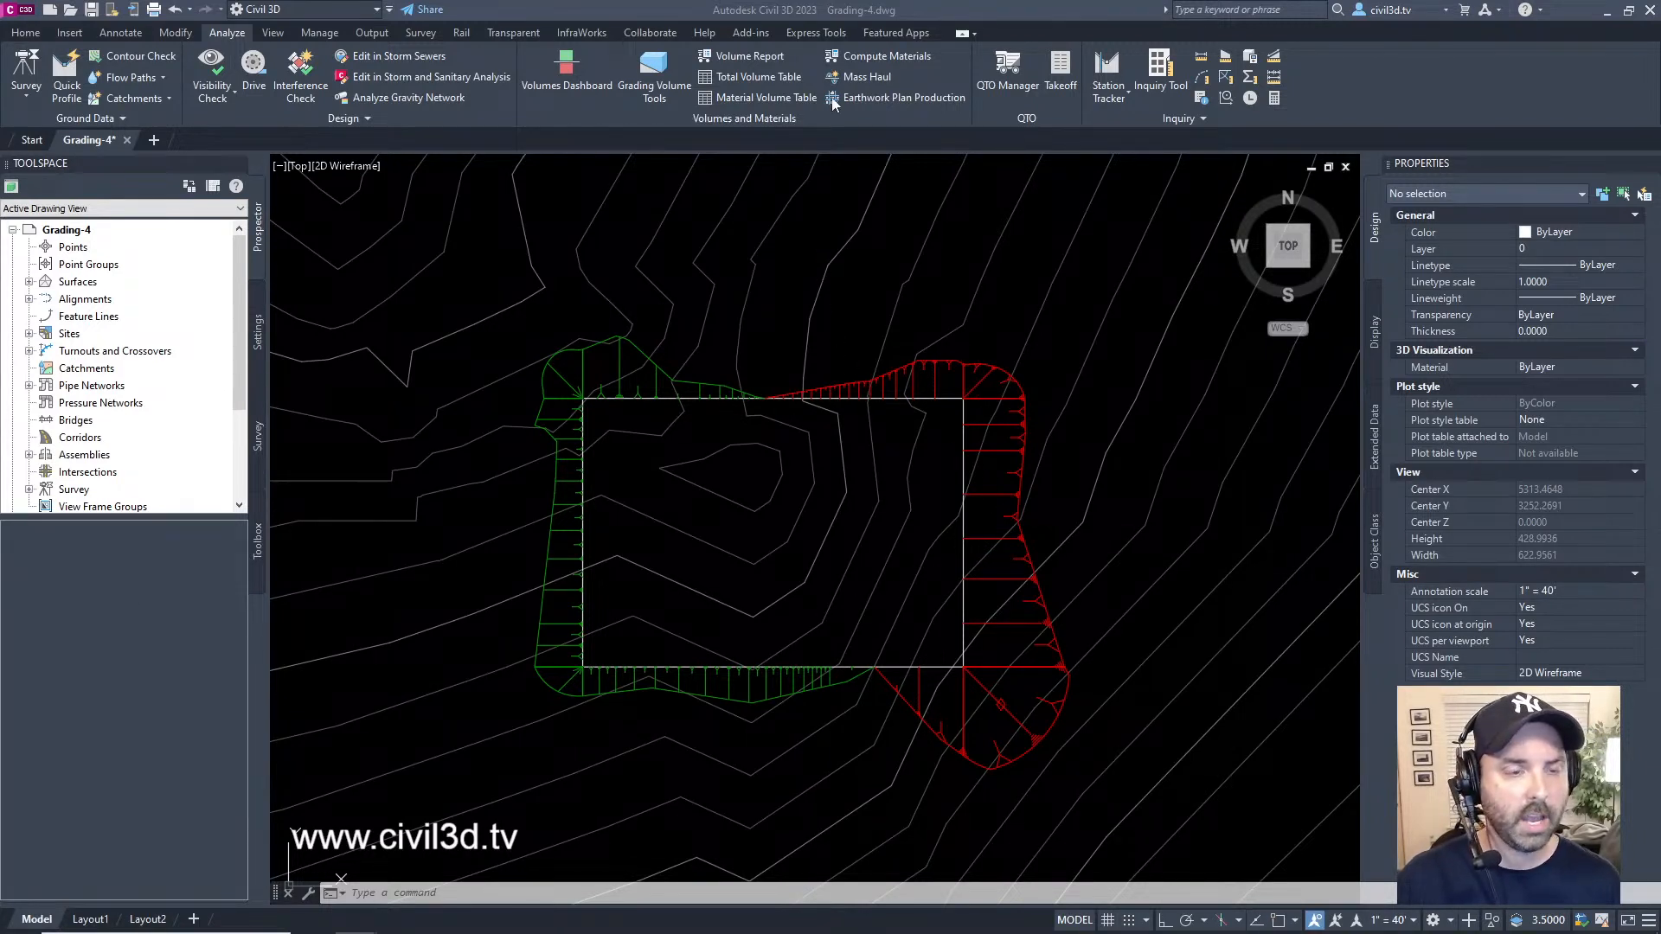
{"action": "left_click", "coordinate": [863, 8]}
{"action": "mouse_move", "coordinate": [935, 320]}
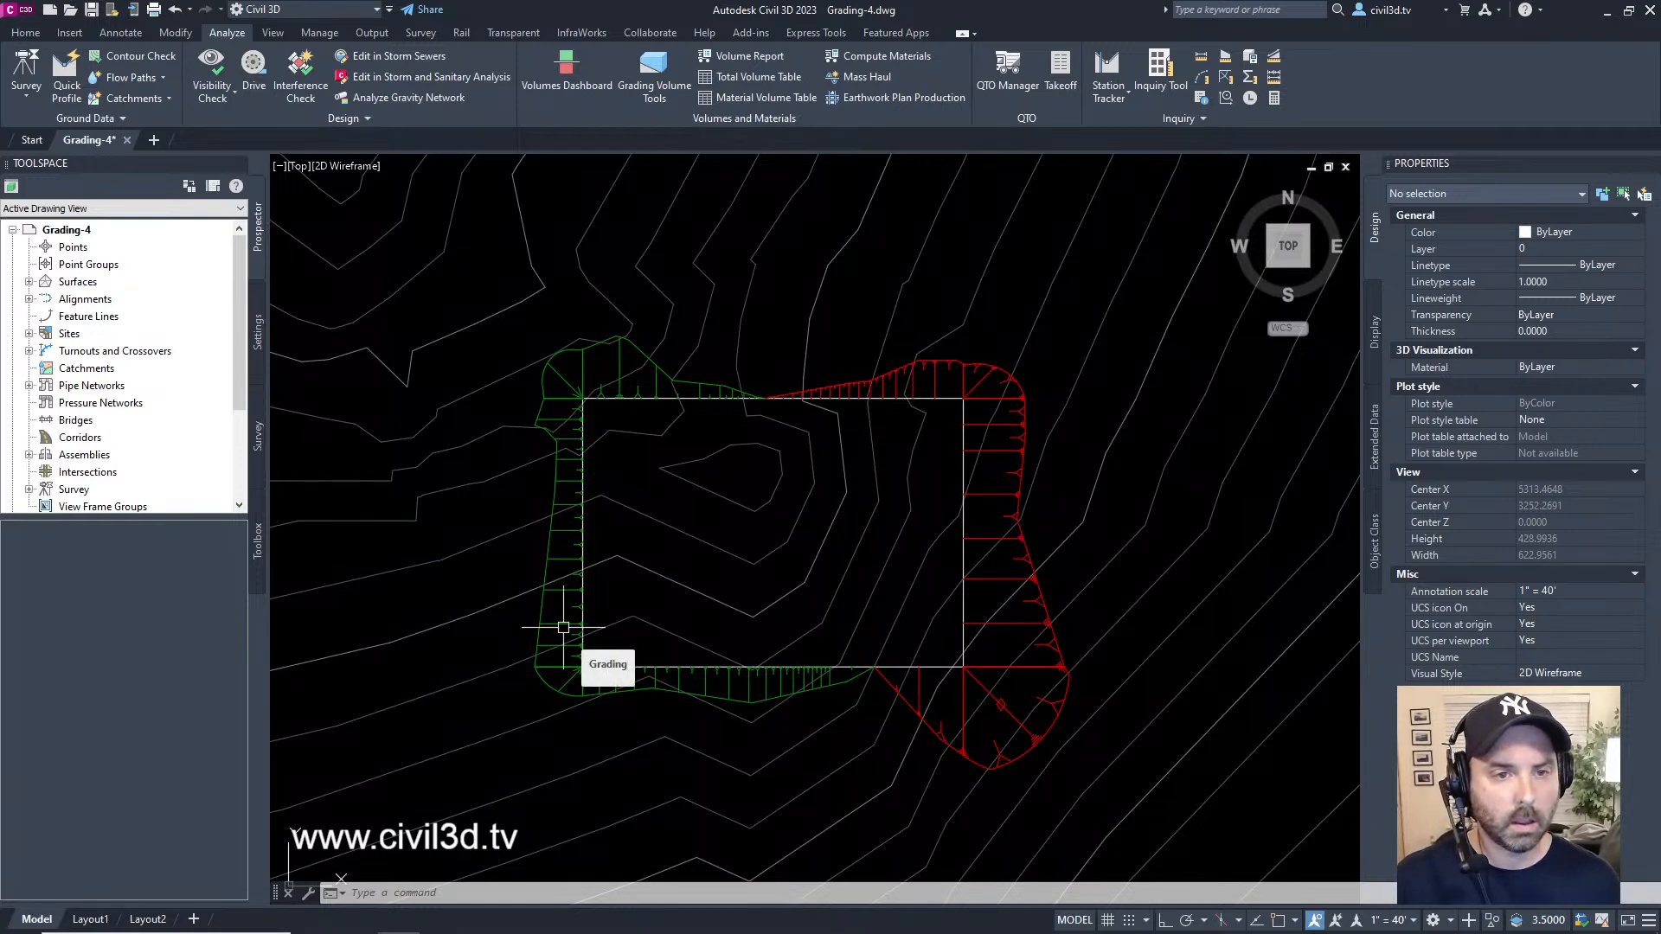
- Inspect the properties of the grading around the building pad, and clear the selection
{"action": "left_click", "coordinate": [977, 376]}
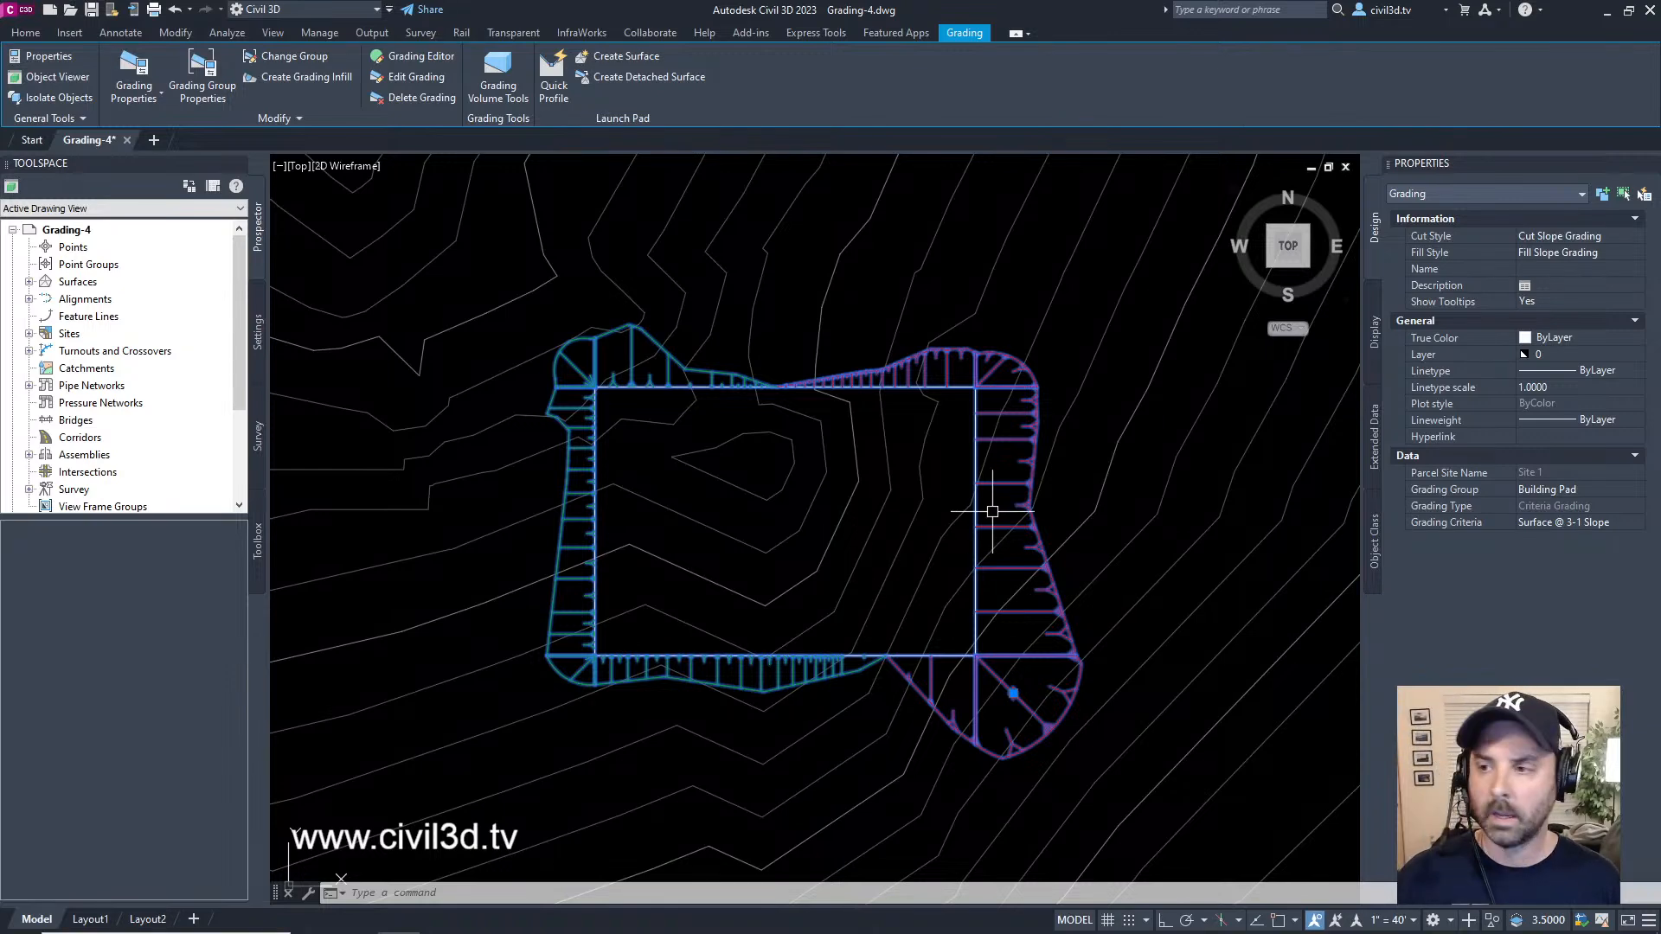
{"action": "middle_click_drag", "start_coordinate": [982, 519], "coordinate": [1002, 549]}
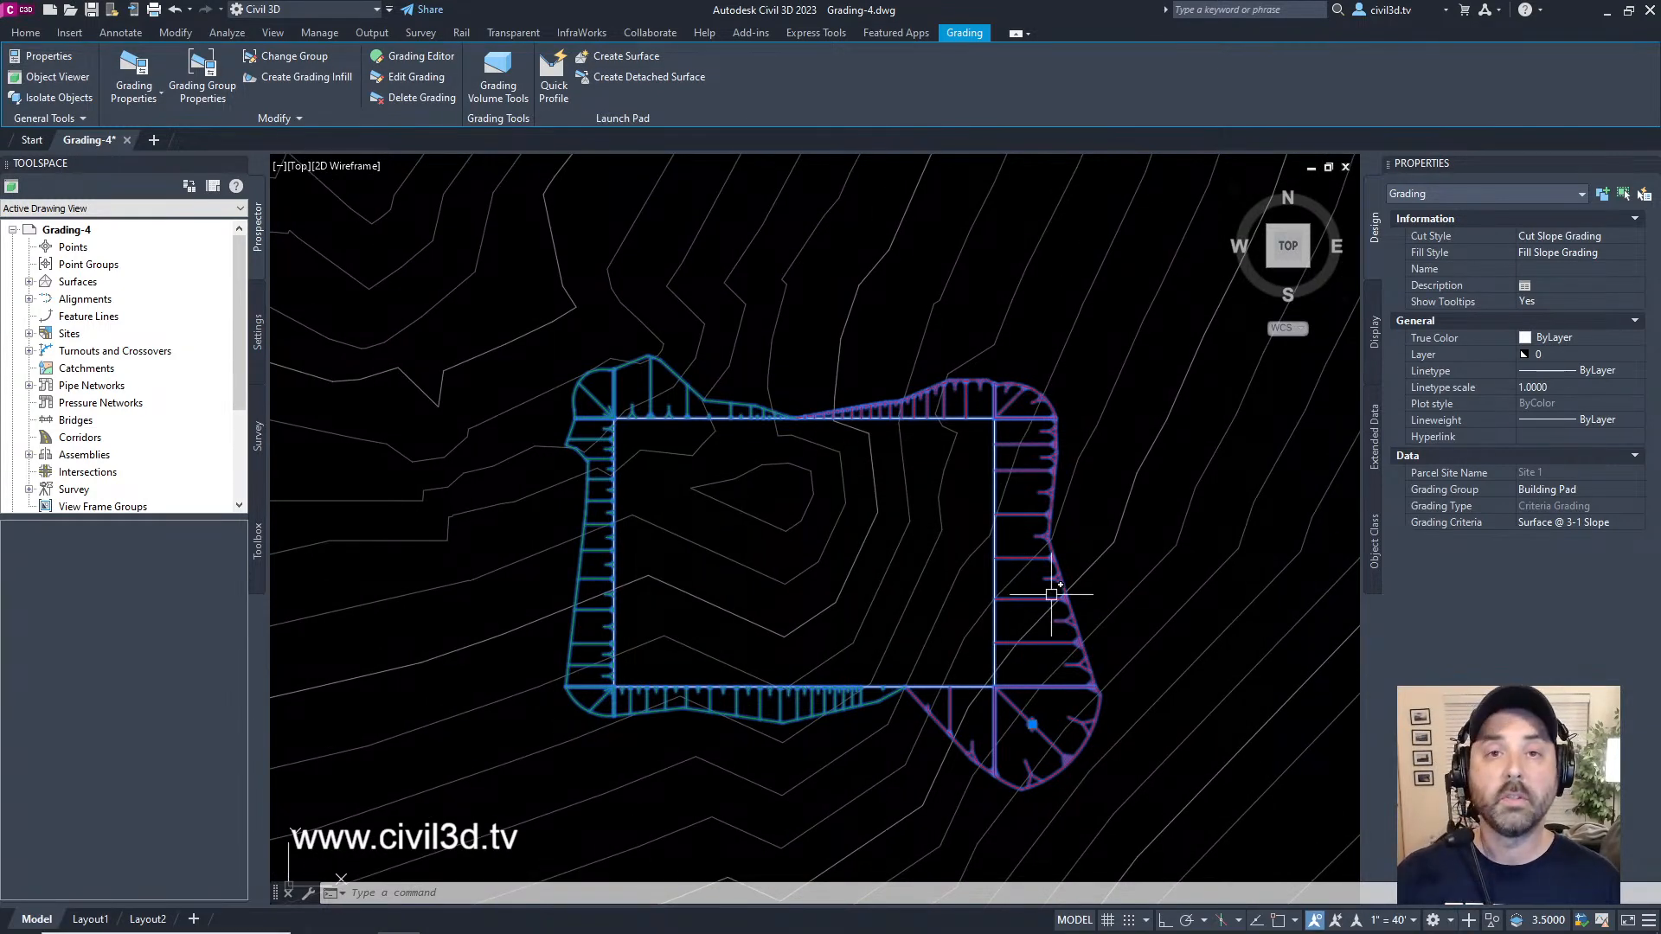
{"action": "key", "text": "Escape"}
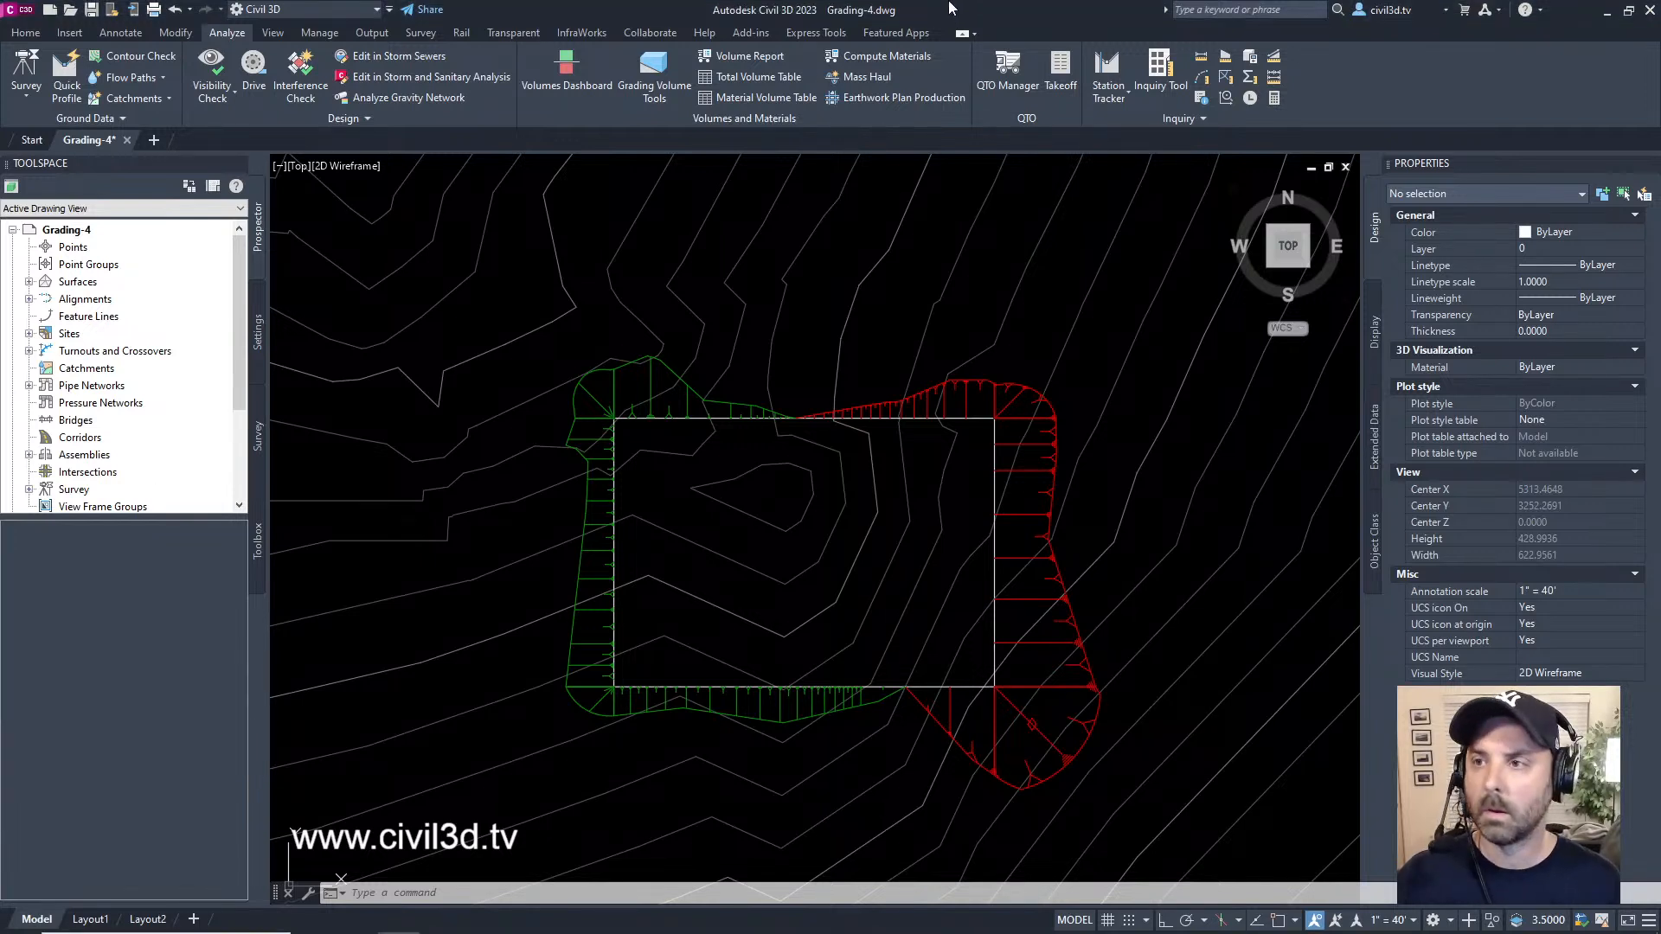
- Open the building pad's rectangular feature line in the Elevation Editor
{"action": "mouse_move", "coordinate": [969, 283]}
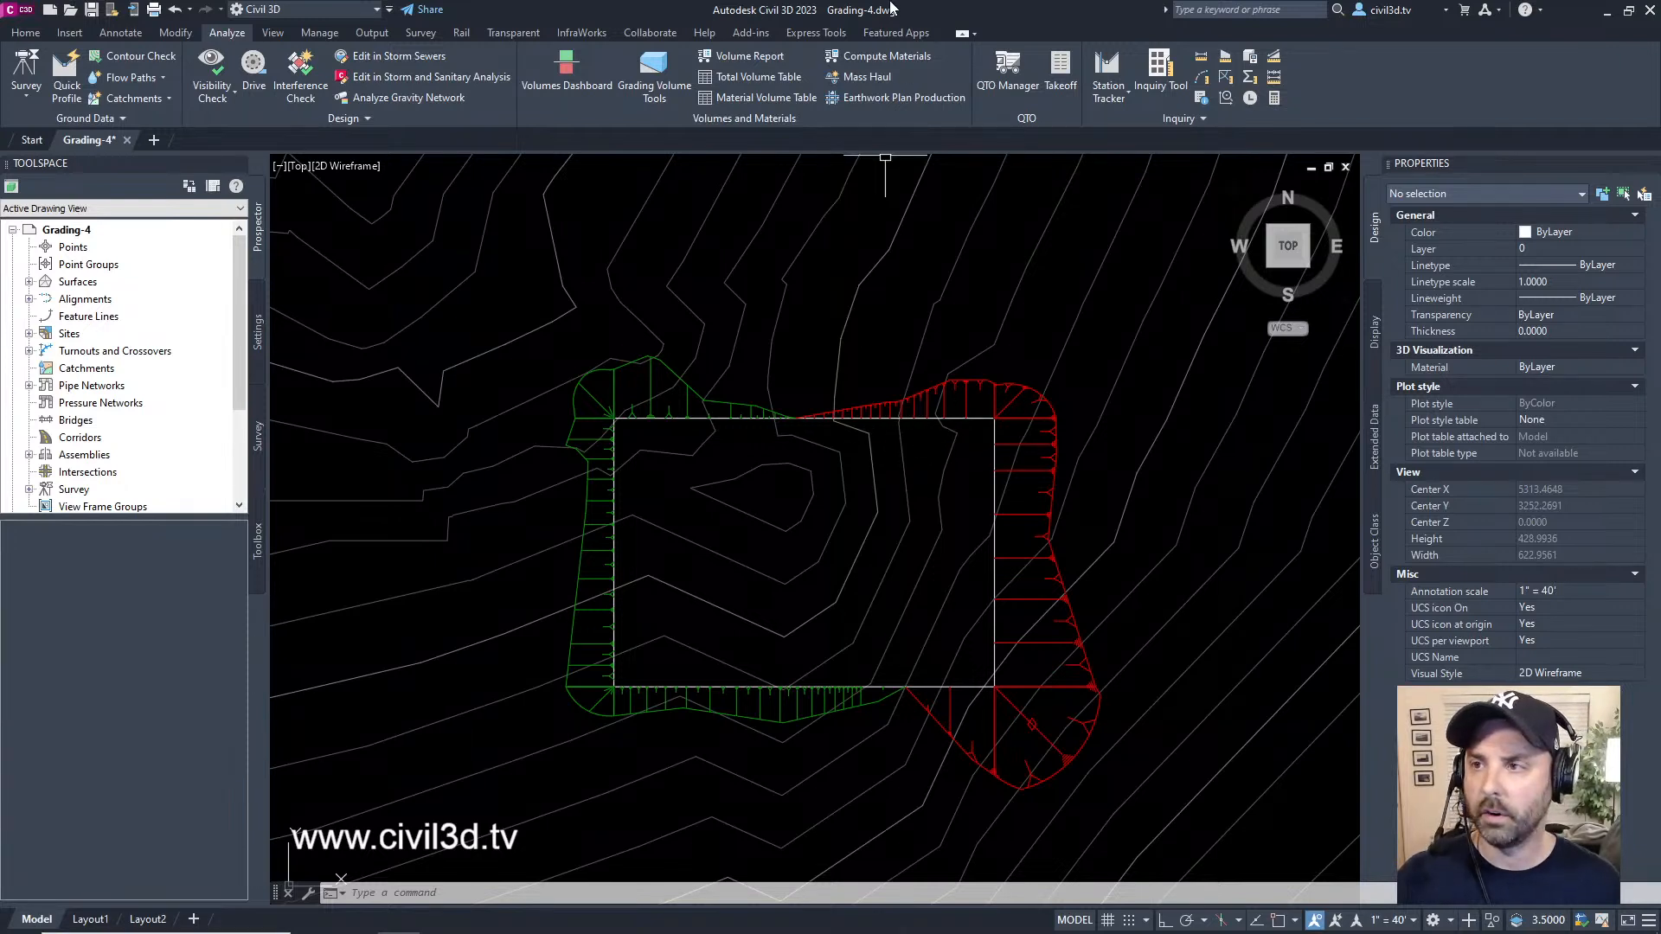
{"action": "left_click", "coordinate": [26, 33]}
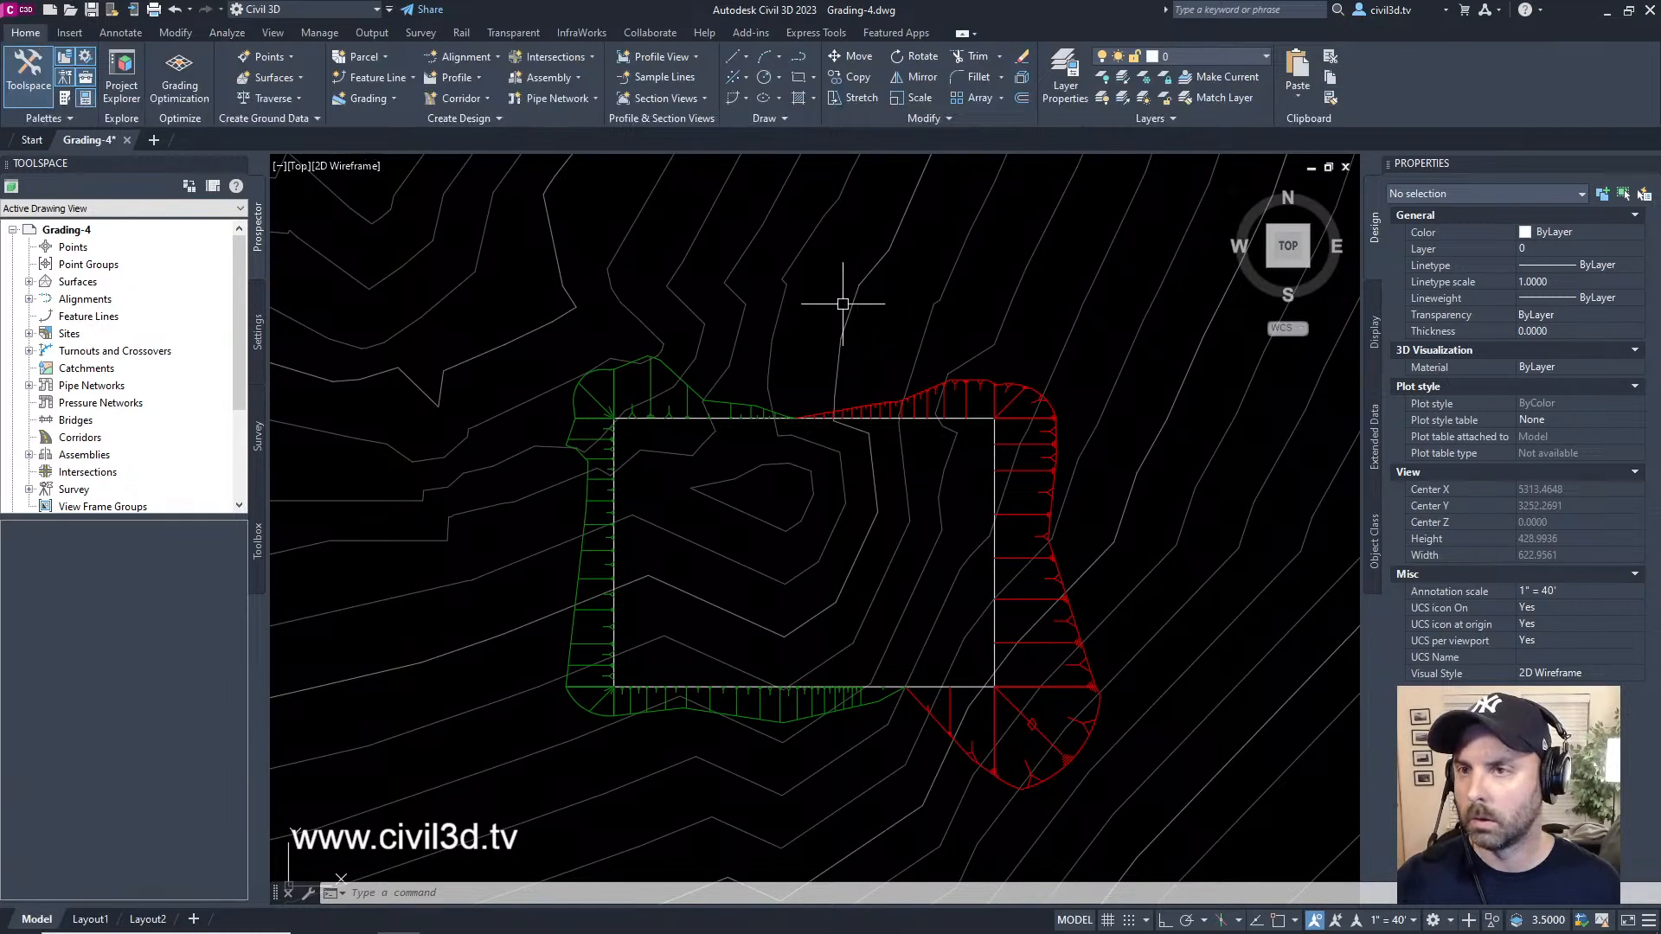
{"action": "left_click", "coordinate": [177, 35]}
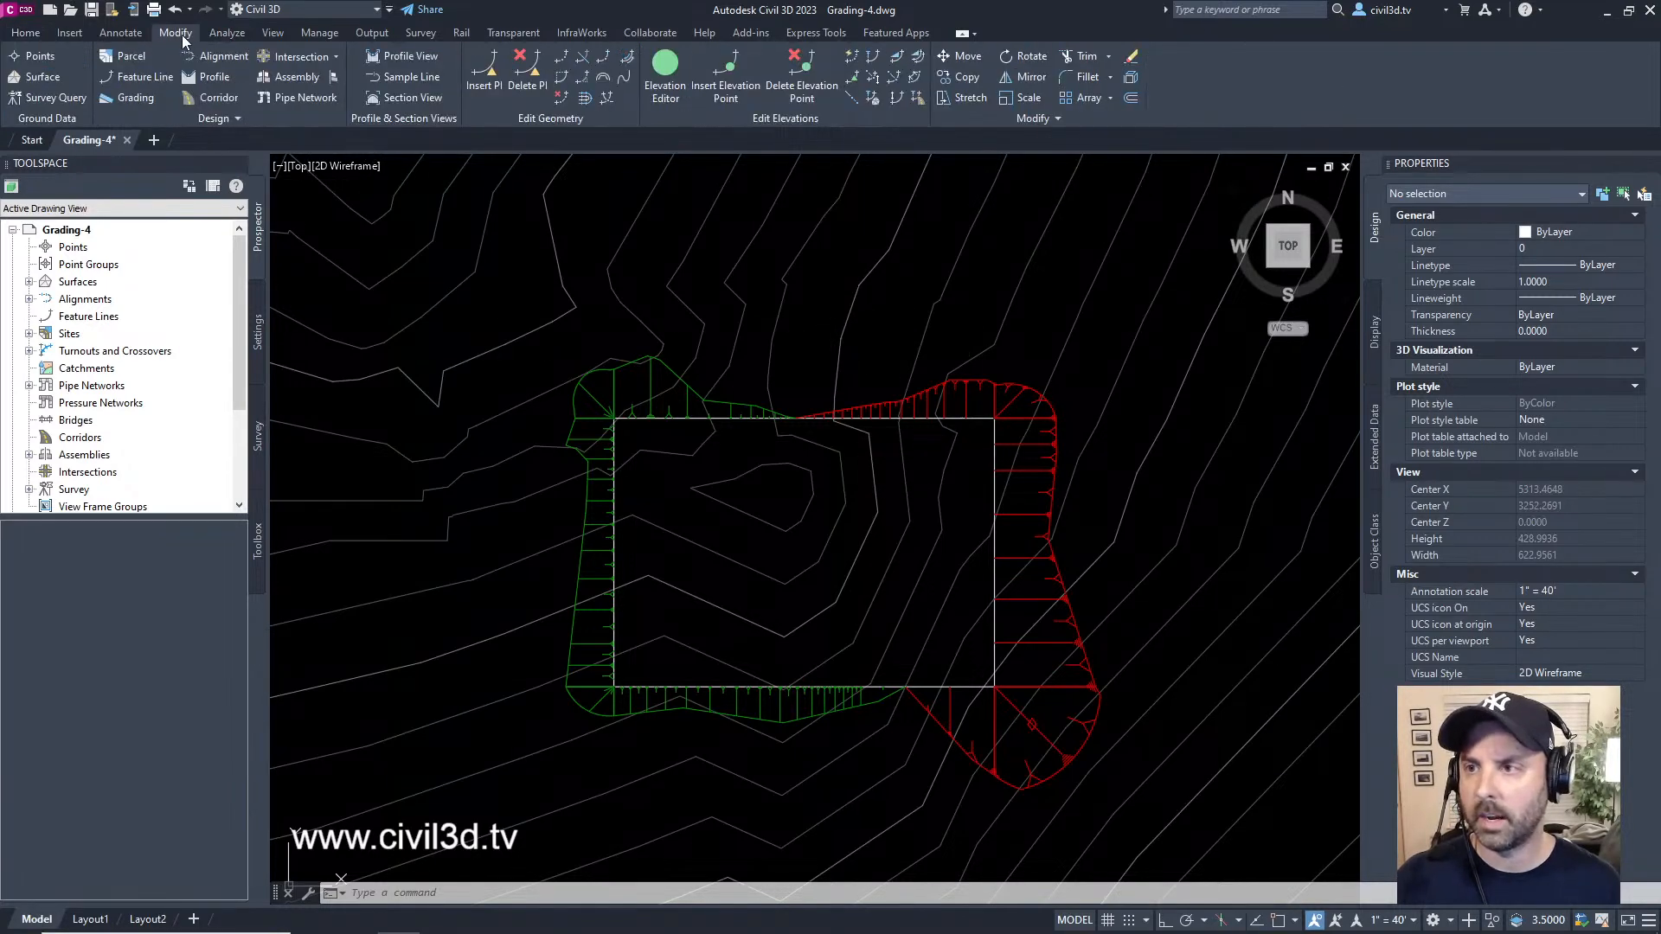
{"action": "left_click", "coordinate": [671, 101]}
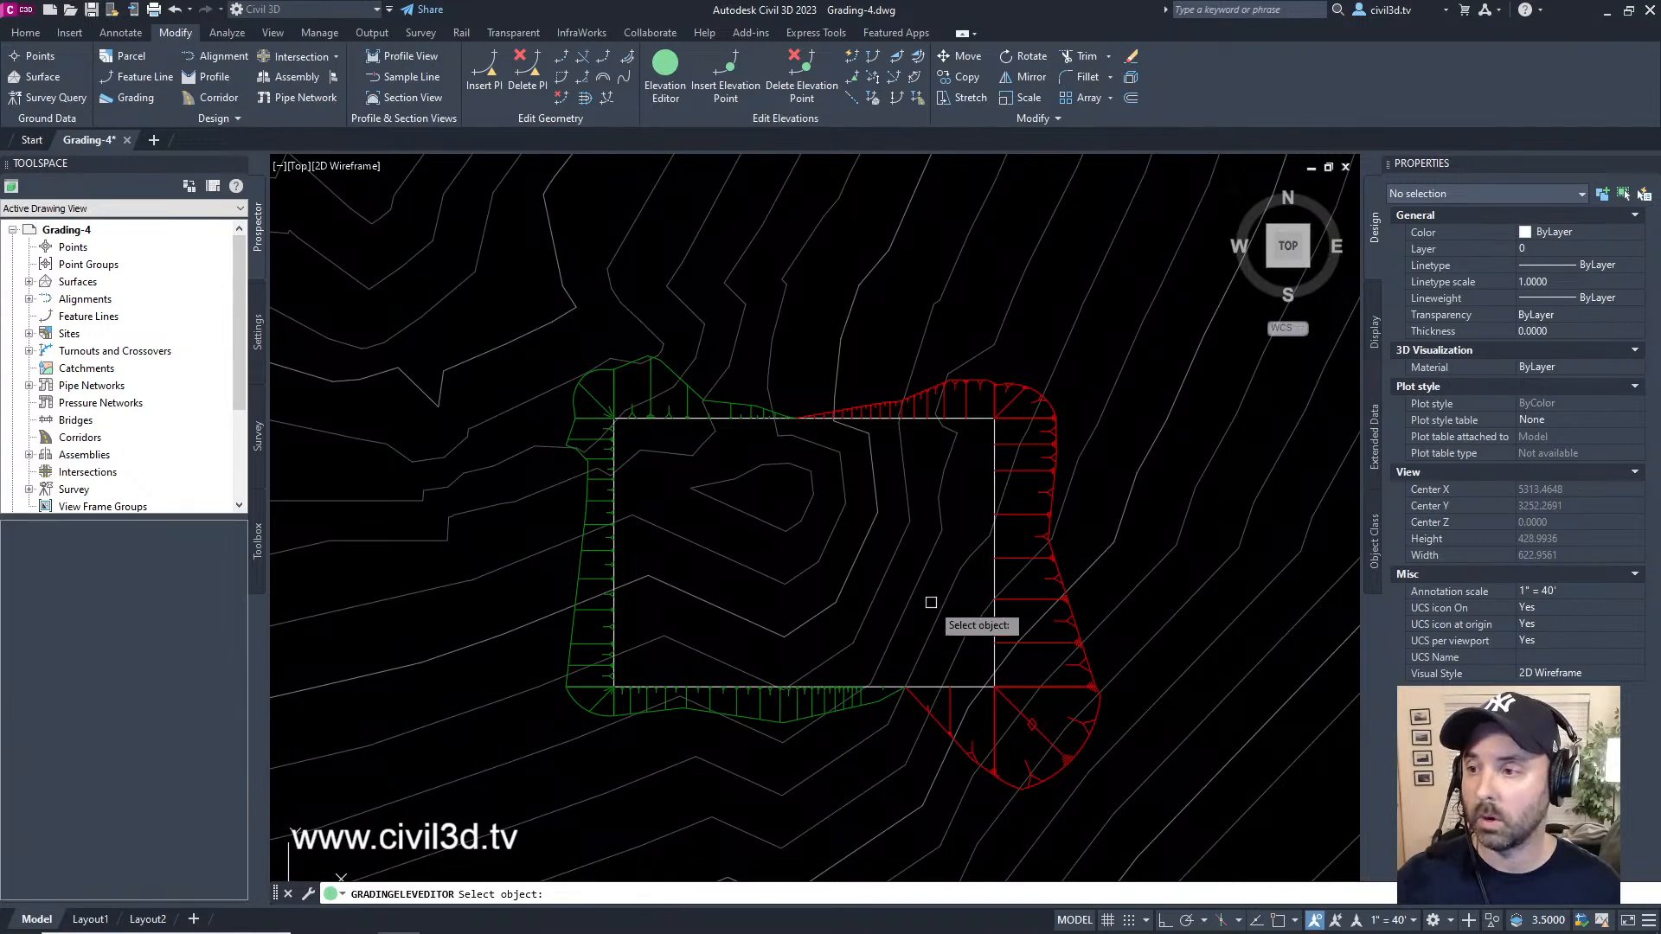
{"action": "left_click", "coordinate": [980, 415]}
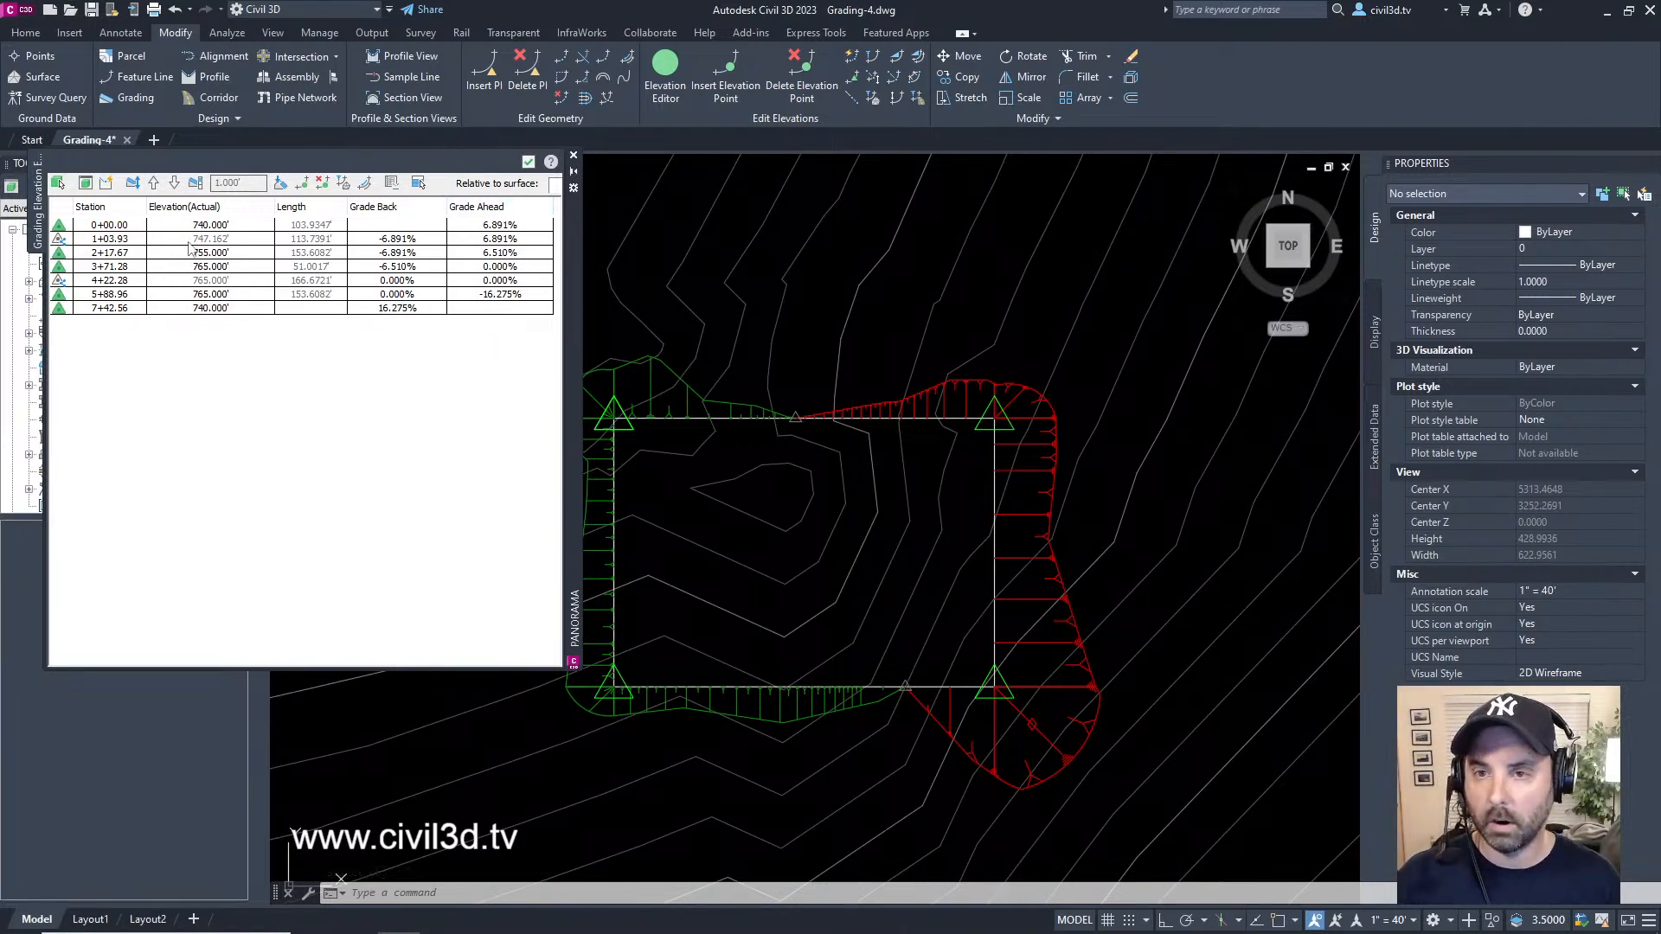
- Examine the feature line's elevation points station by station to locate each one on the building pad
{"action": "left_click", "coordinate": [118, 227]}
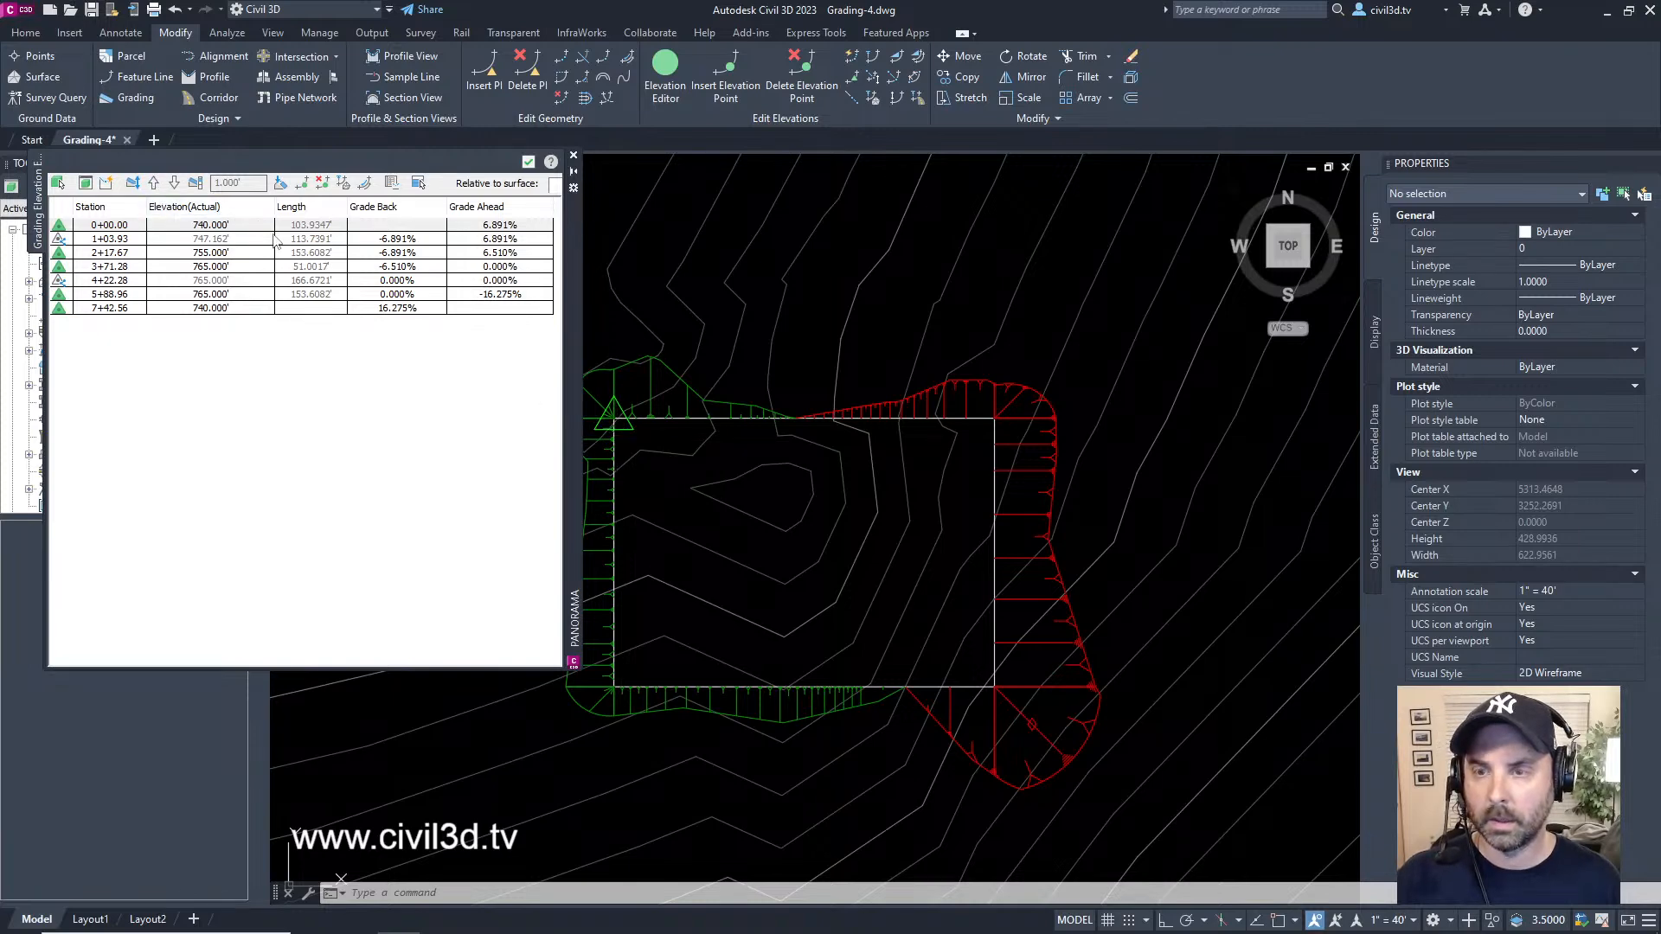
{"action": "left_click", "coordinate": [111, 241]}
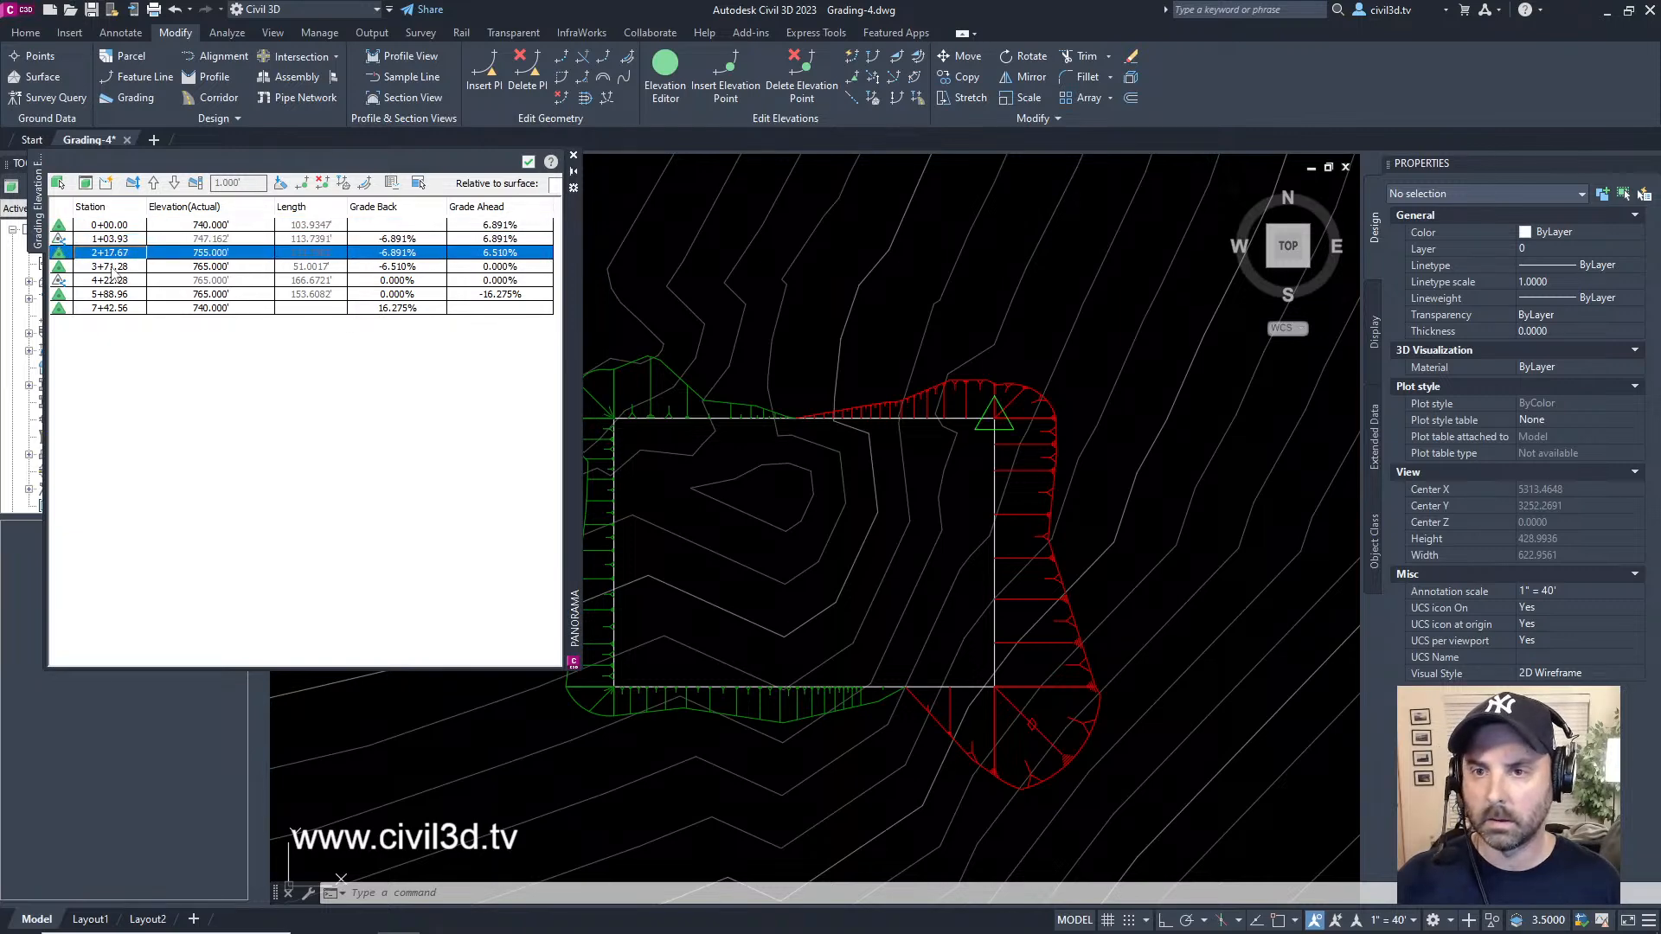
{"action": "left_click", "coordinate": [113, 269]}
{"action": "left_click", "coordinate": [117, 281]}
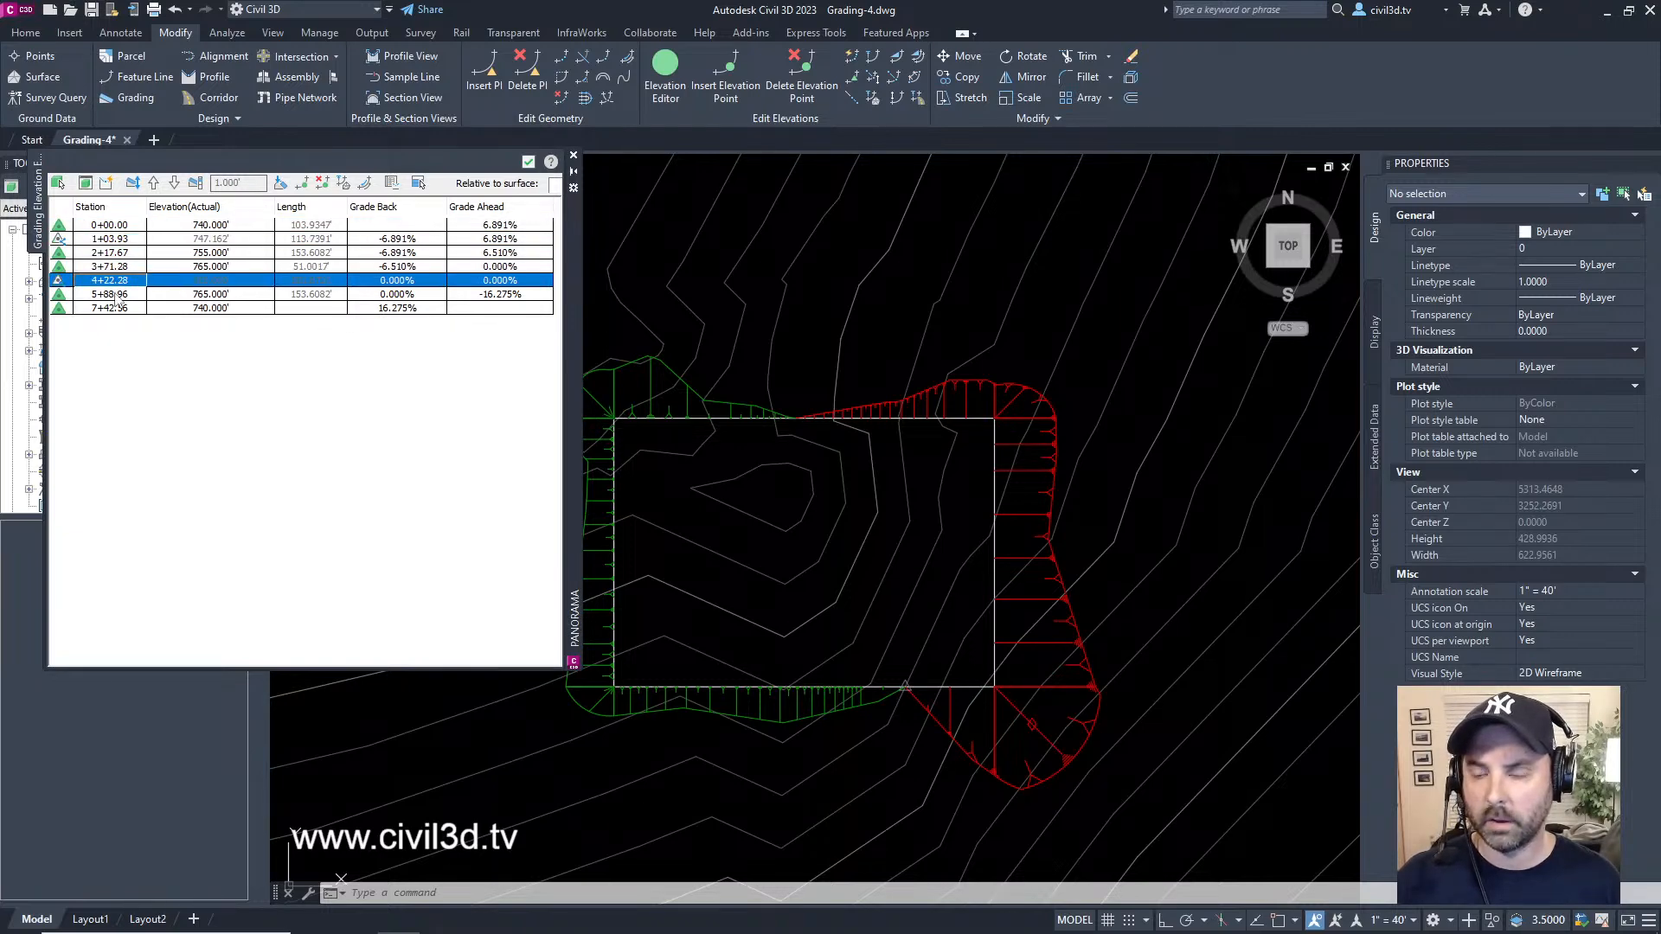
{"action": "left_click", "coordinate": [117, 295]}
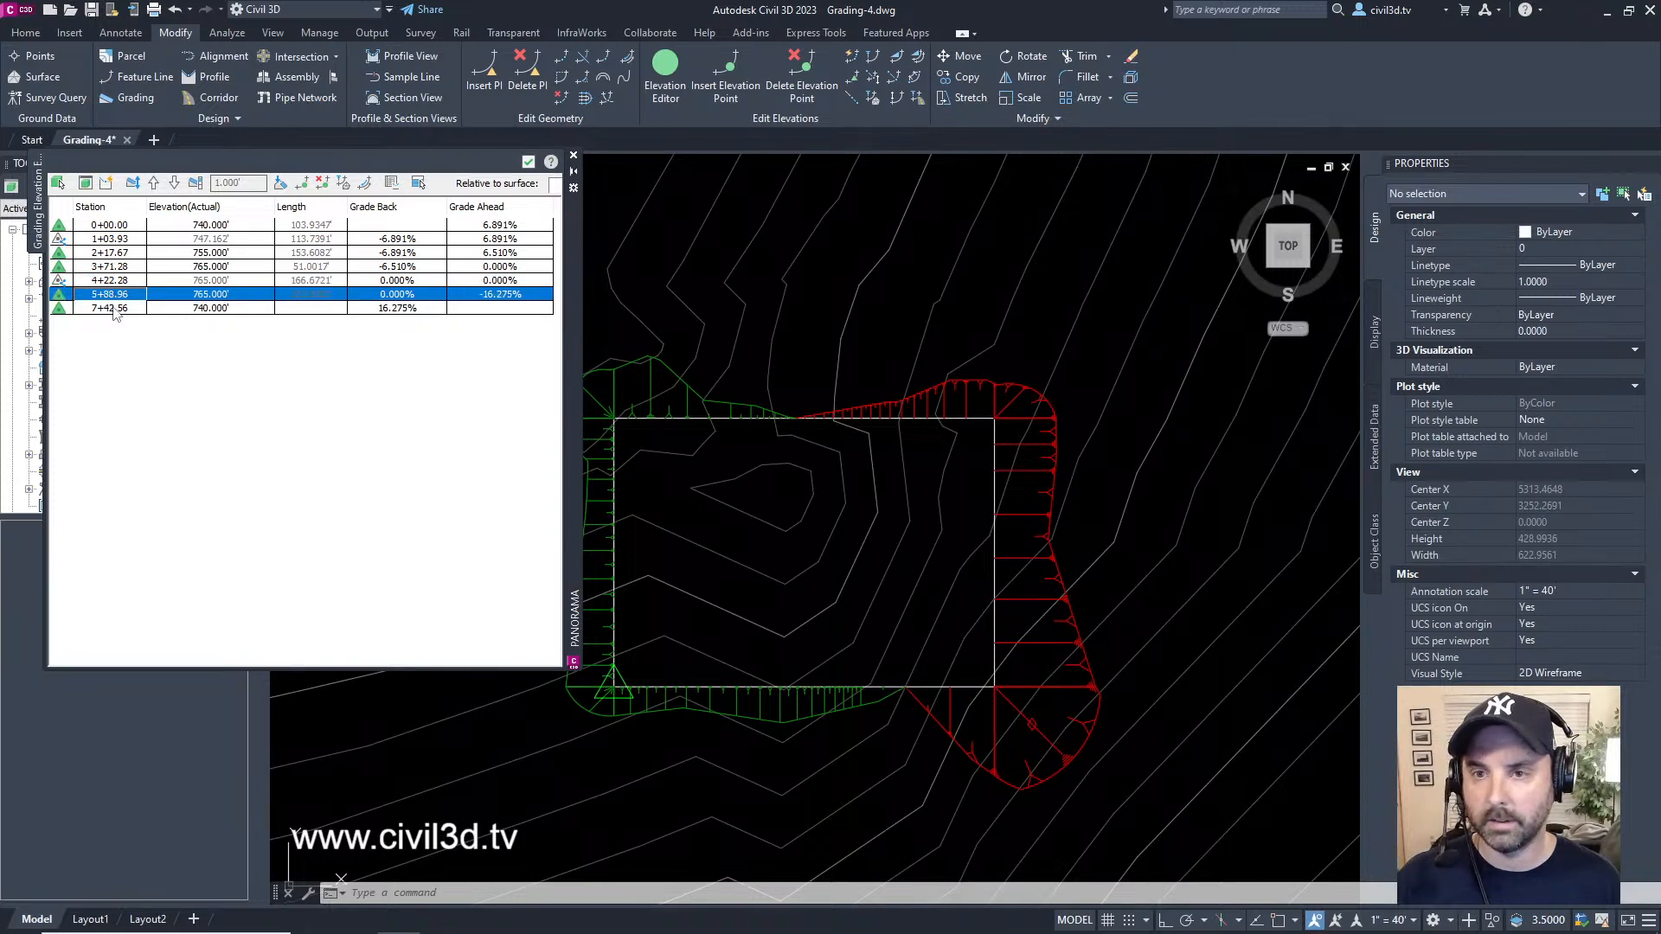
{"action": "left_click", "coordinate": [118, 309]}
{"action": "left_click", "coordinate": [118, 226]}
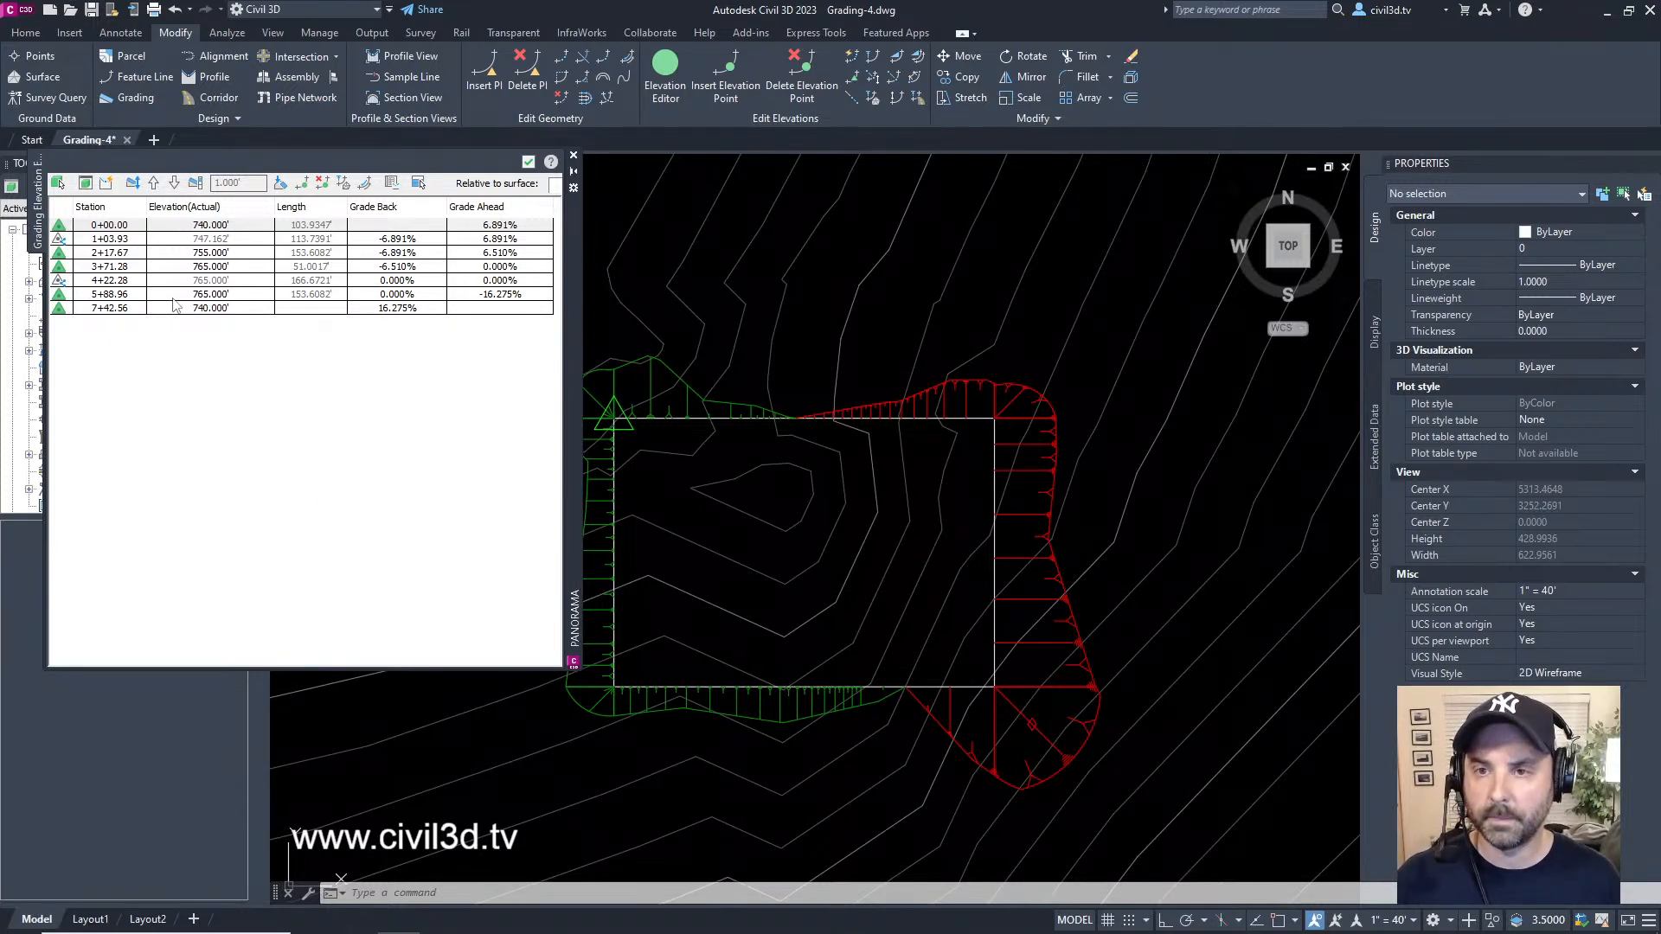
- Set the elevation of the pad's two east corners, stations 2+17.67 and 3+71.28, to 730 feet together
{"action": "left_click", "coordinate": [113, 252]}
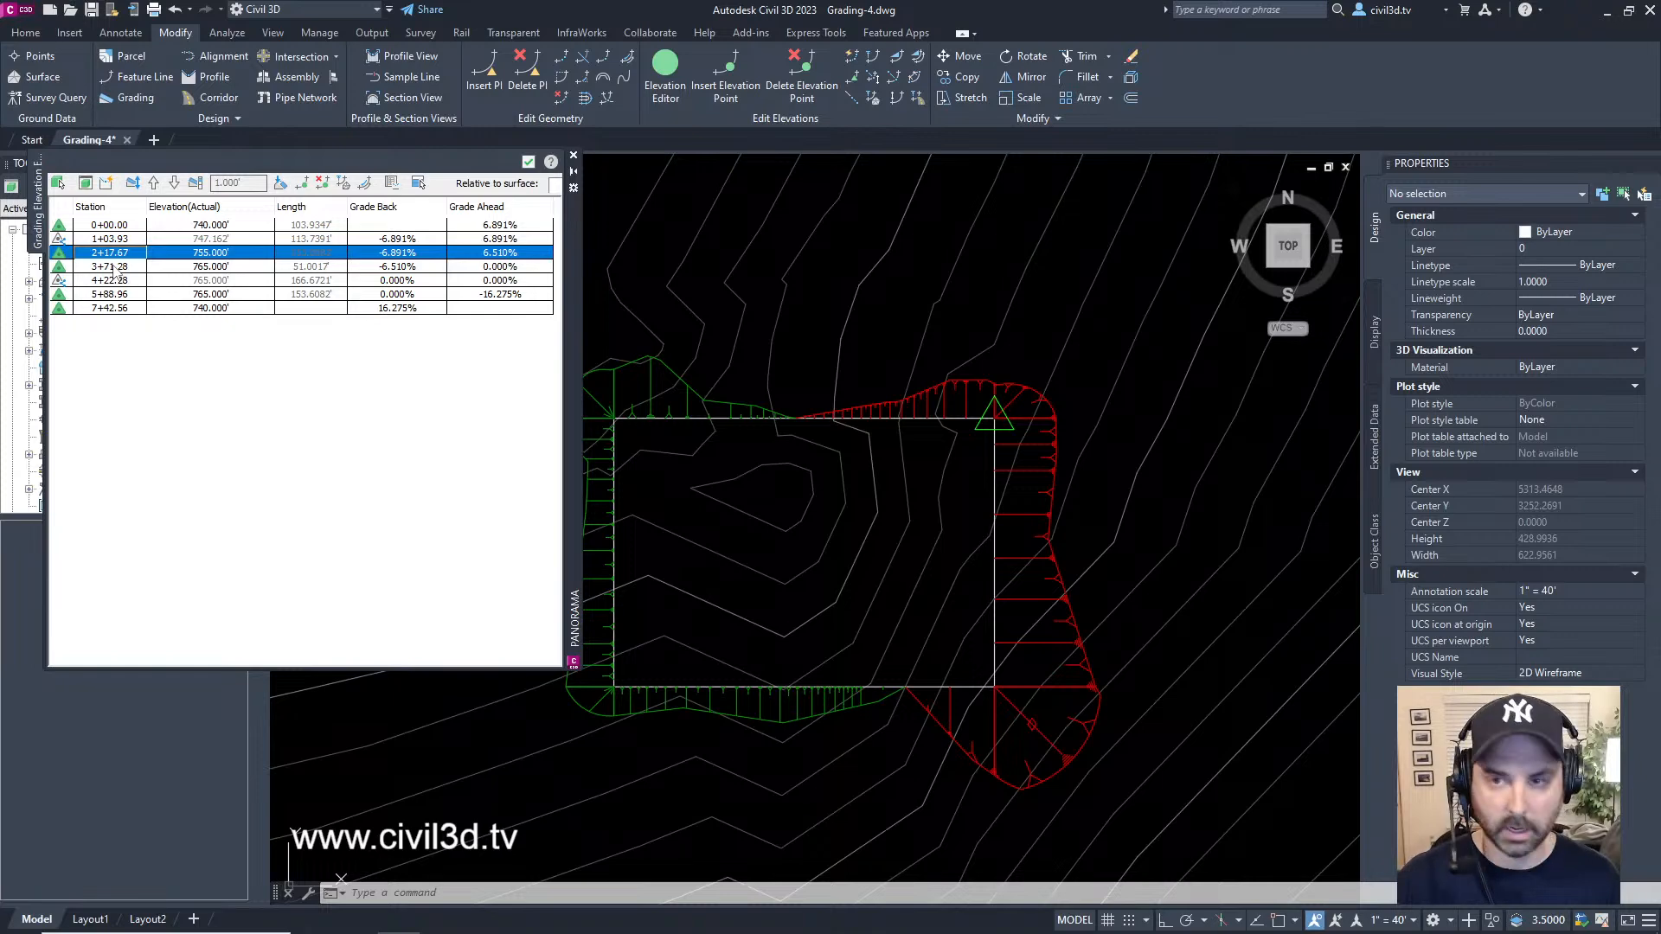
{"action": "left_click", "coordinate": [113, 267], "text": "shift"}
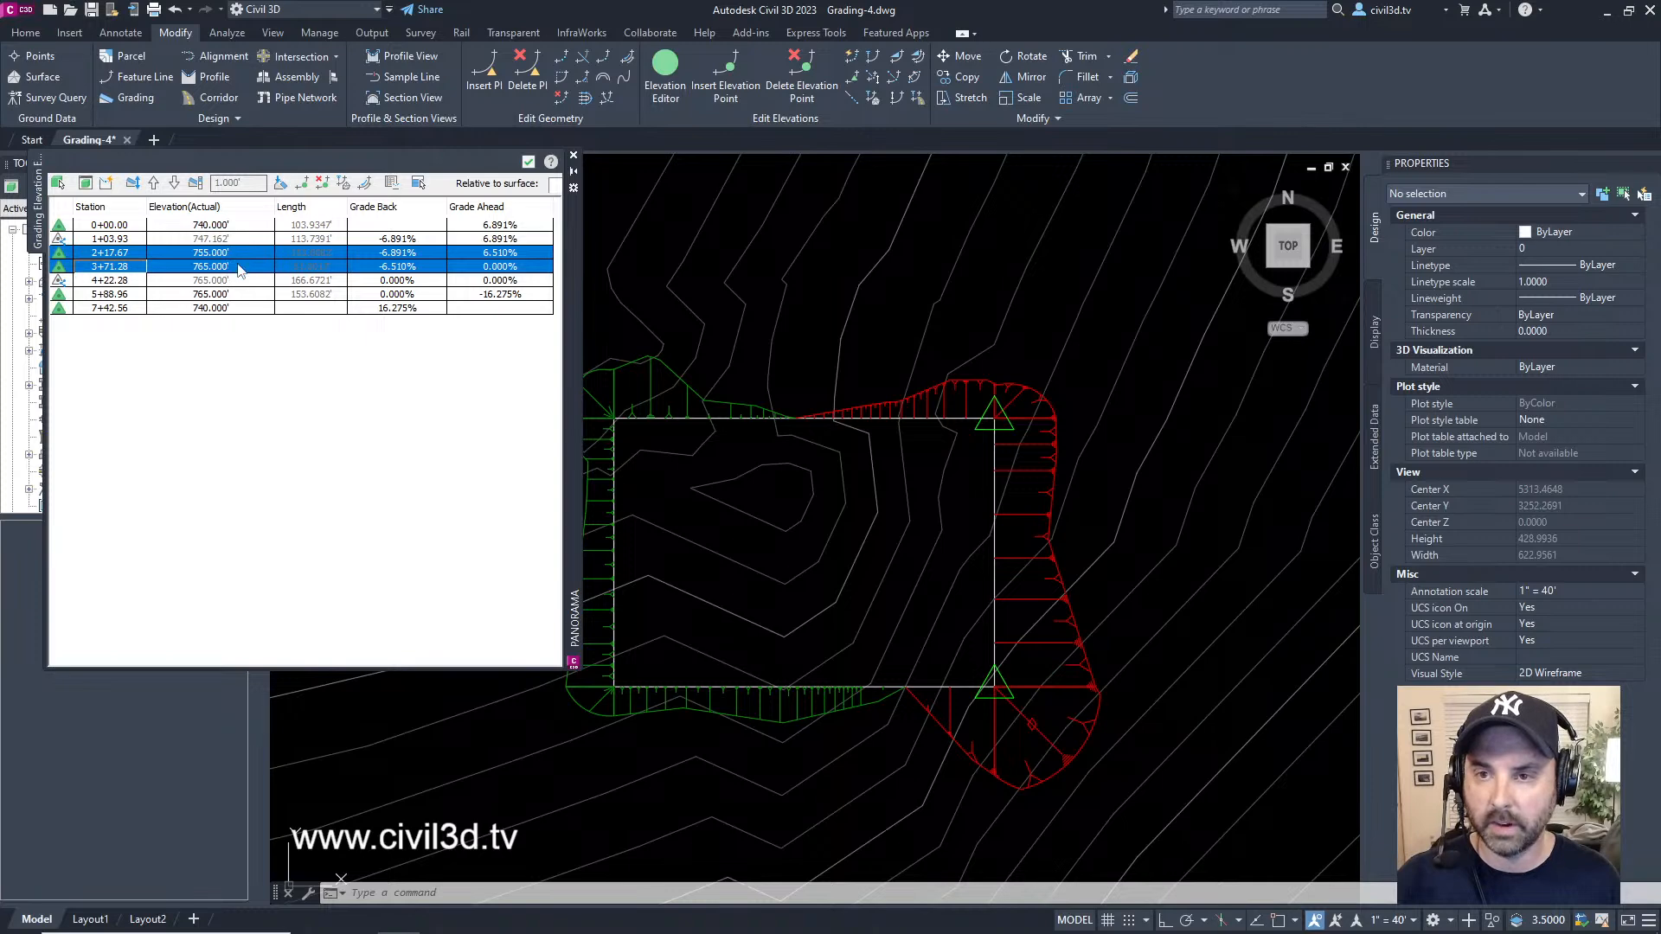
{"action": "left_click", "coordinate": [218, 252]}
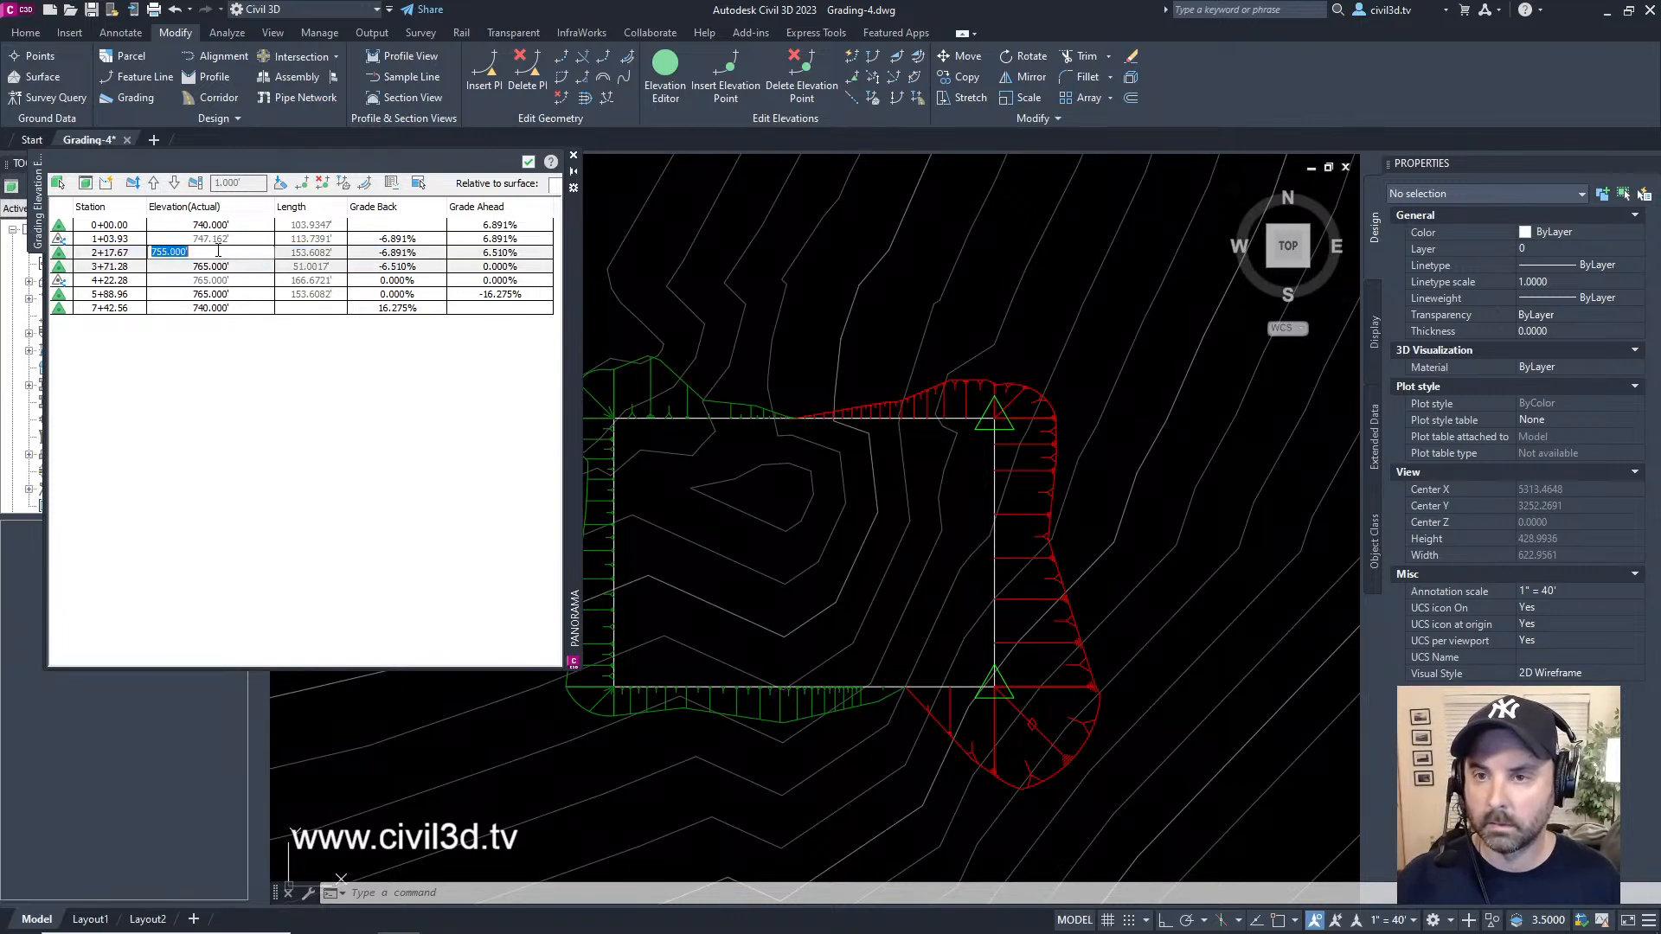
{"action": "type", "text": "730"}
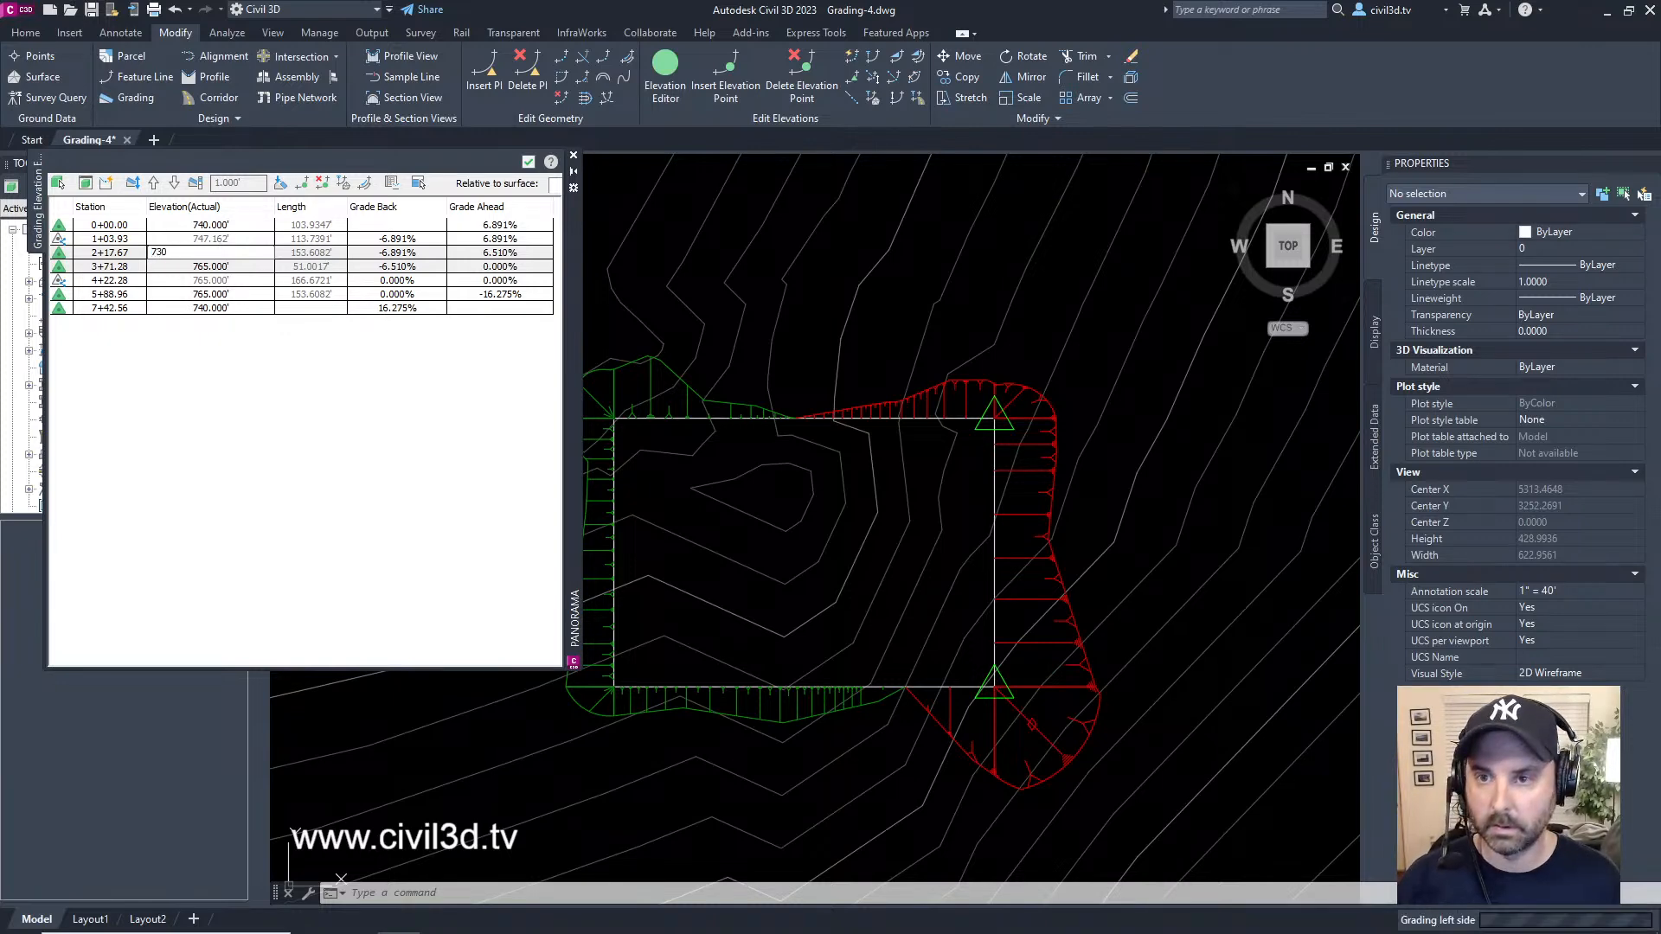
{"action": "left_click", "coordinate": [220, 252]}
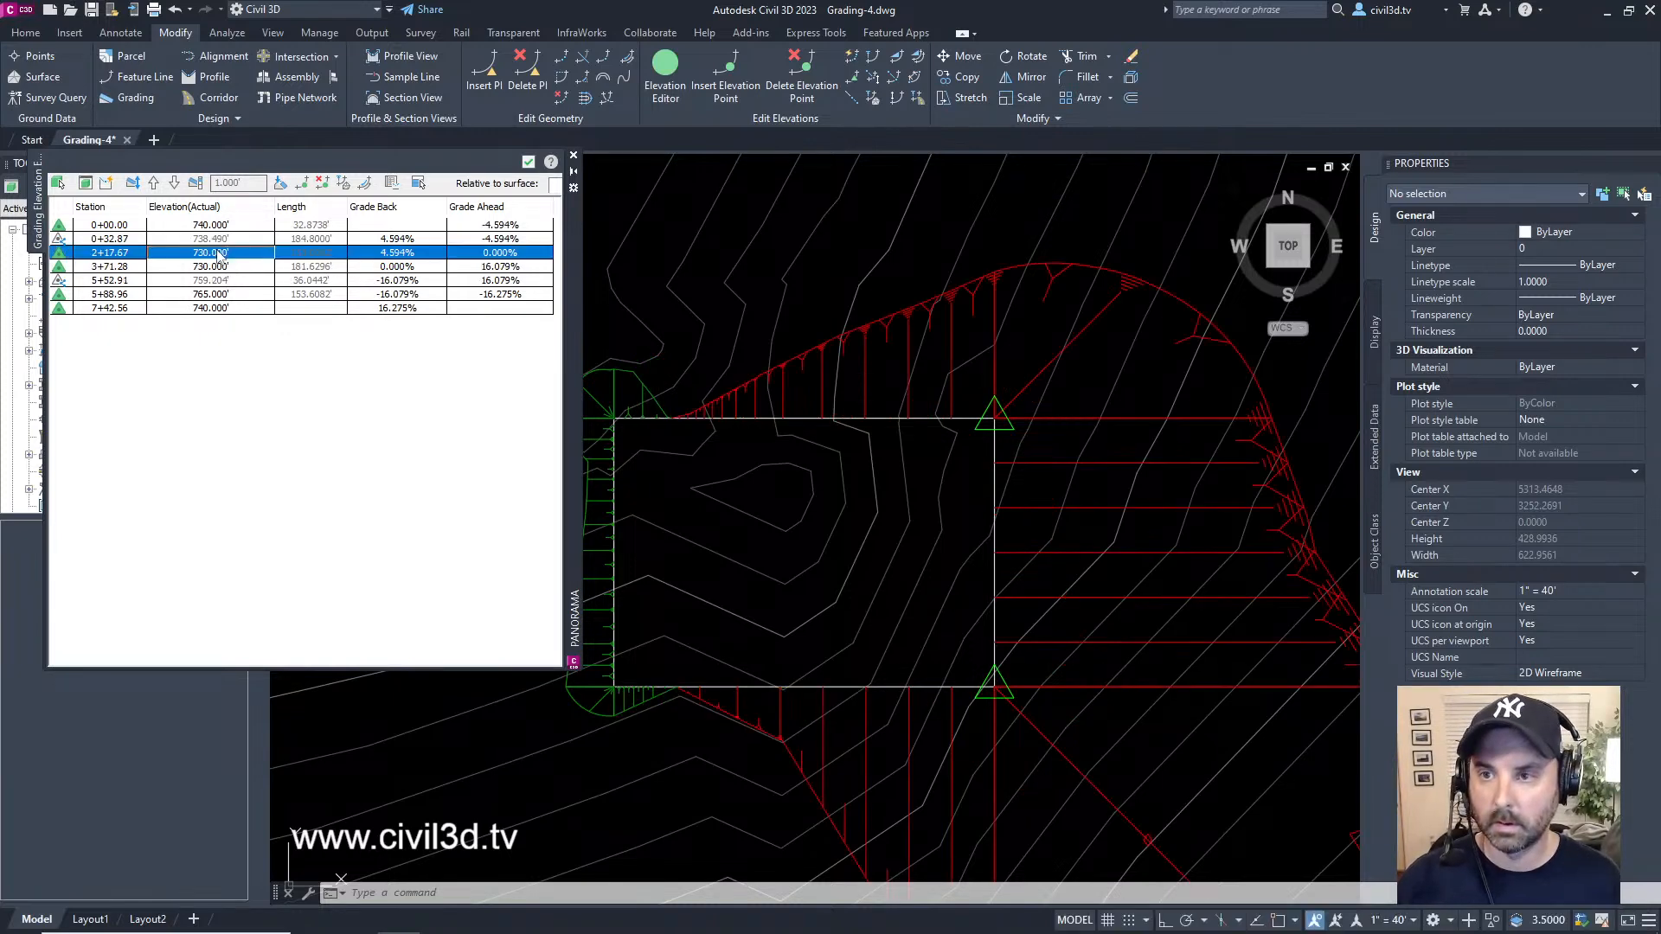
- Flatten the building pad's feature line from station 0+00.00 through 3+71.28 to a constant grade
{"action": "scroll", "coordinate": [1064, 434], "scroll_direction": "down", "scroll_amount": 3}
{"action": "middle_click_drag", "start_coordinate": [1049, 412], "coordinate": [1042, 386]}
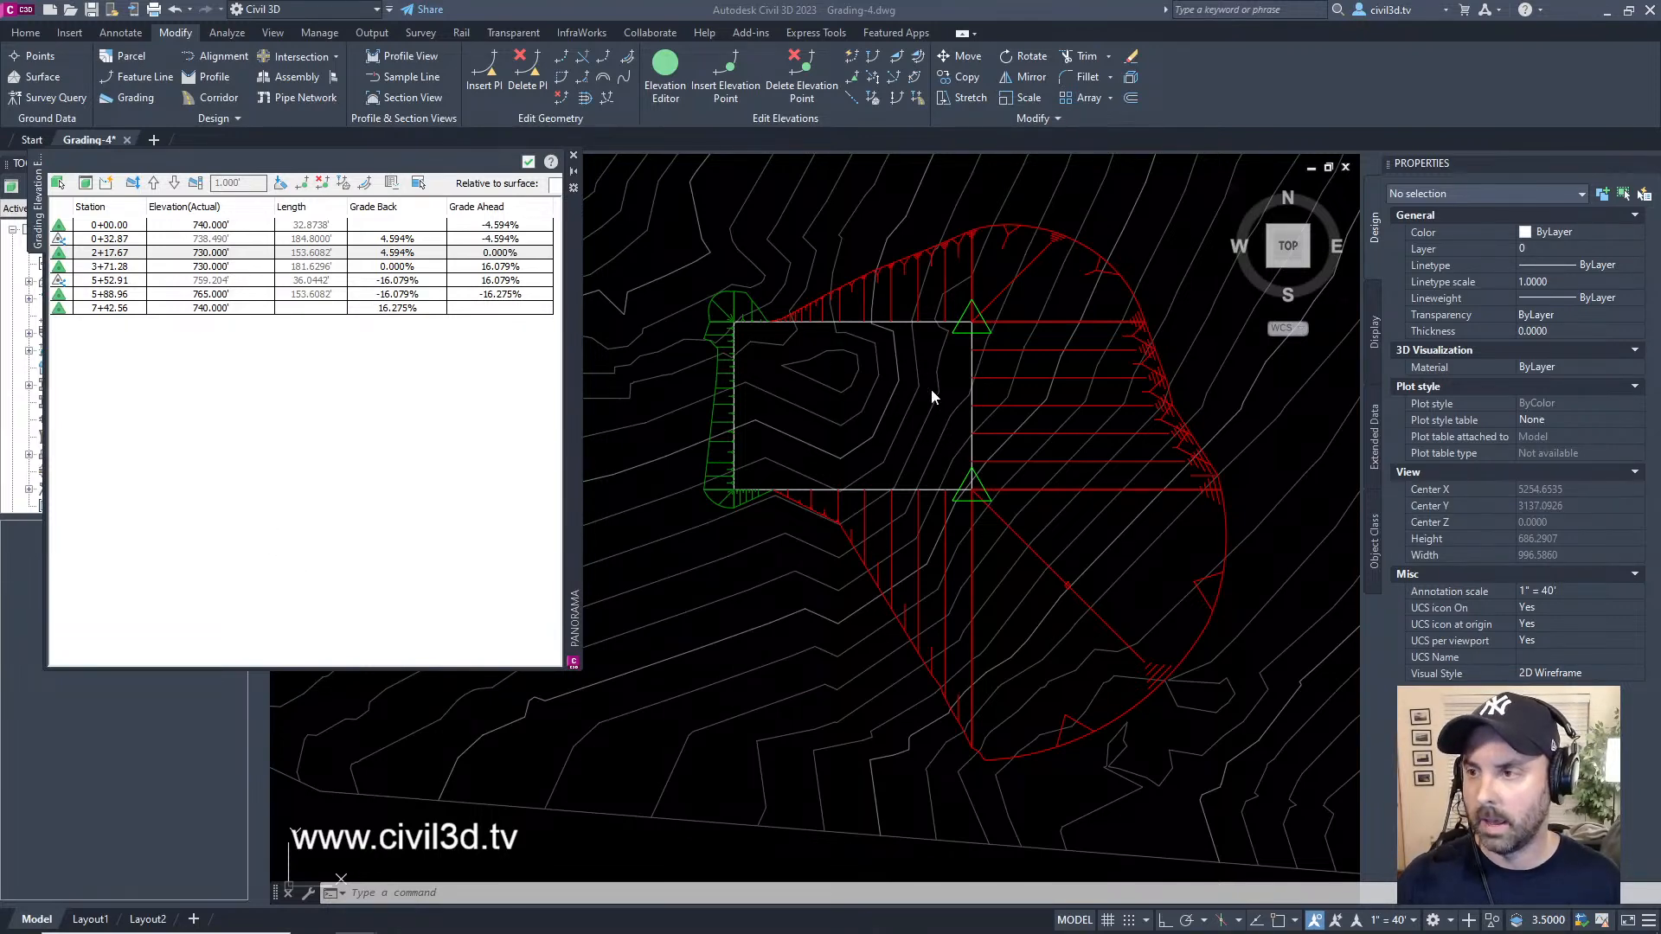
{"action": "scroll", "coordinate": [930, 396], "scroll_direction": "up", "scroll_amount": 4}
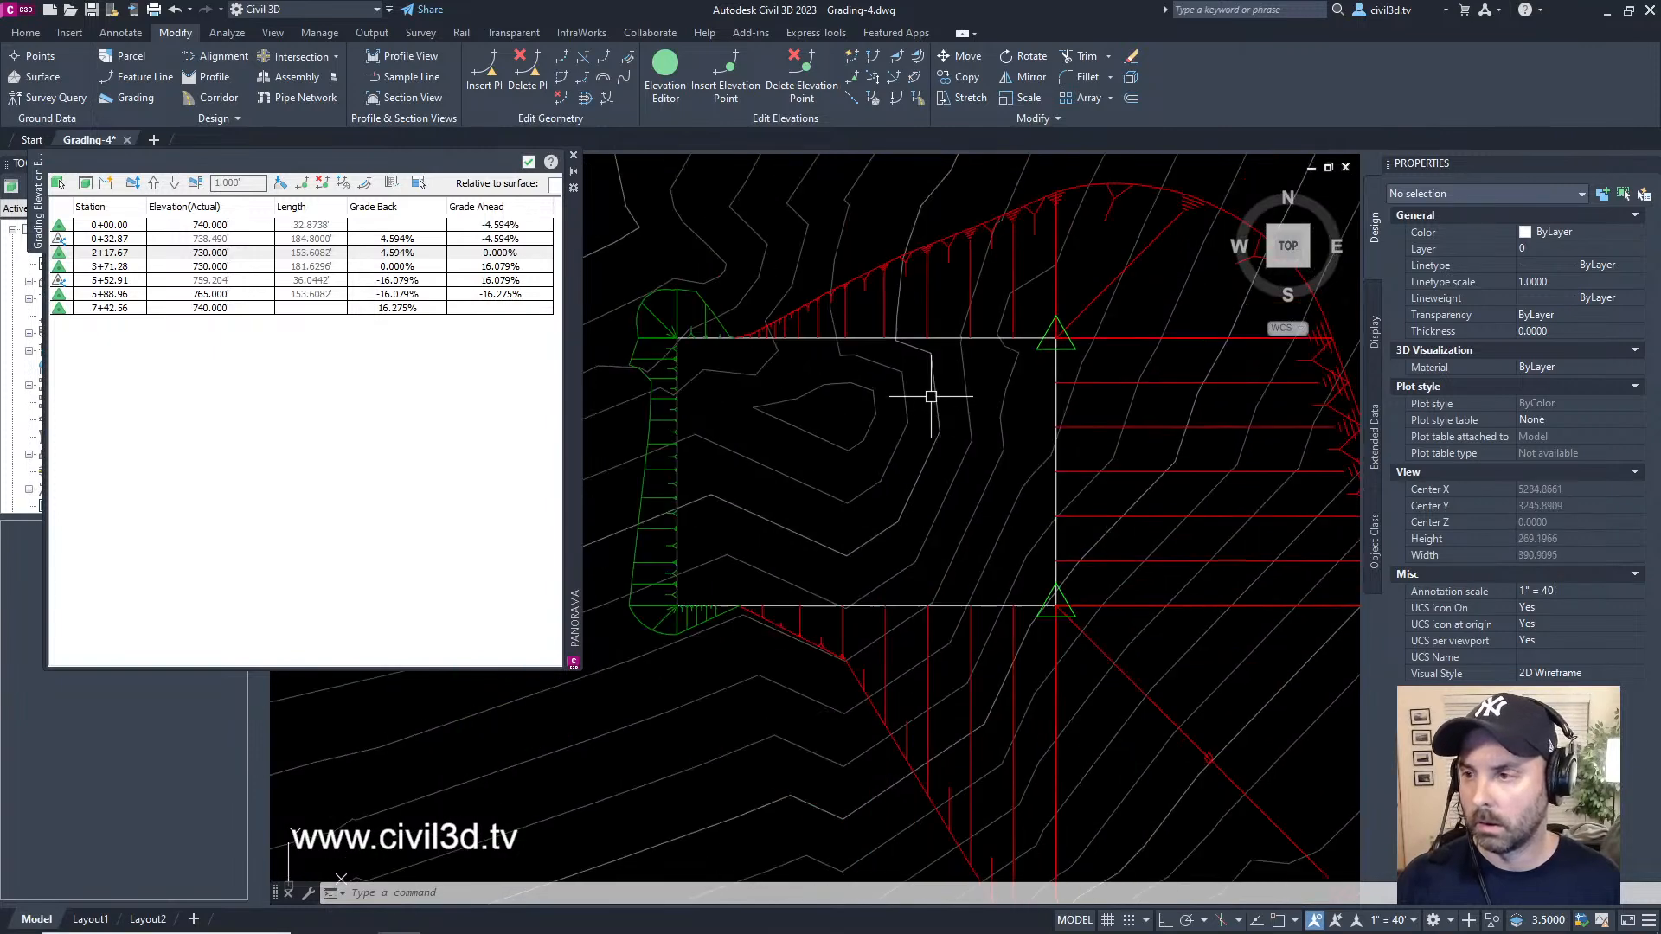
{"action": "scroll", "coordinate": [930, 396], "scroll_direction": "down", "scroll_amount": 2}
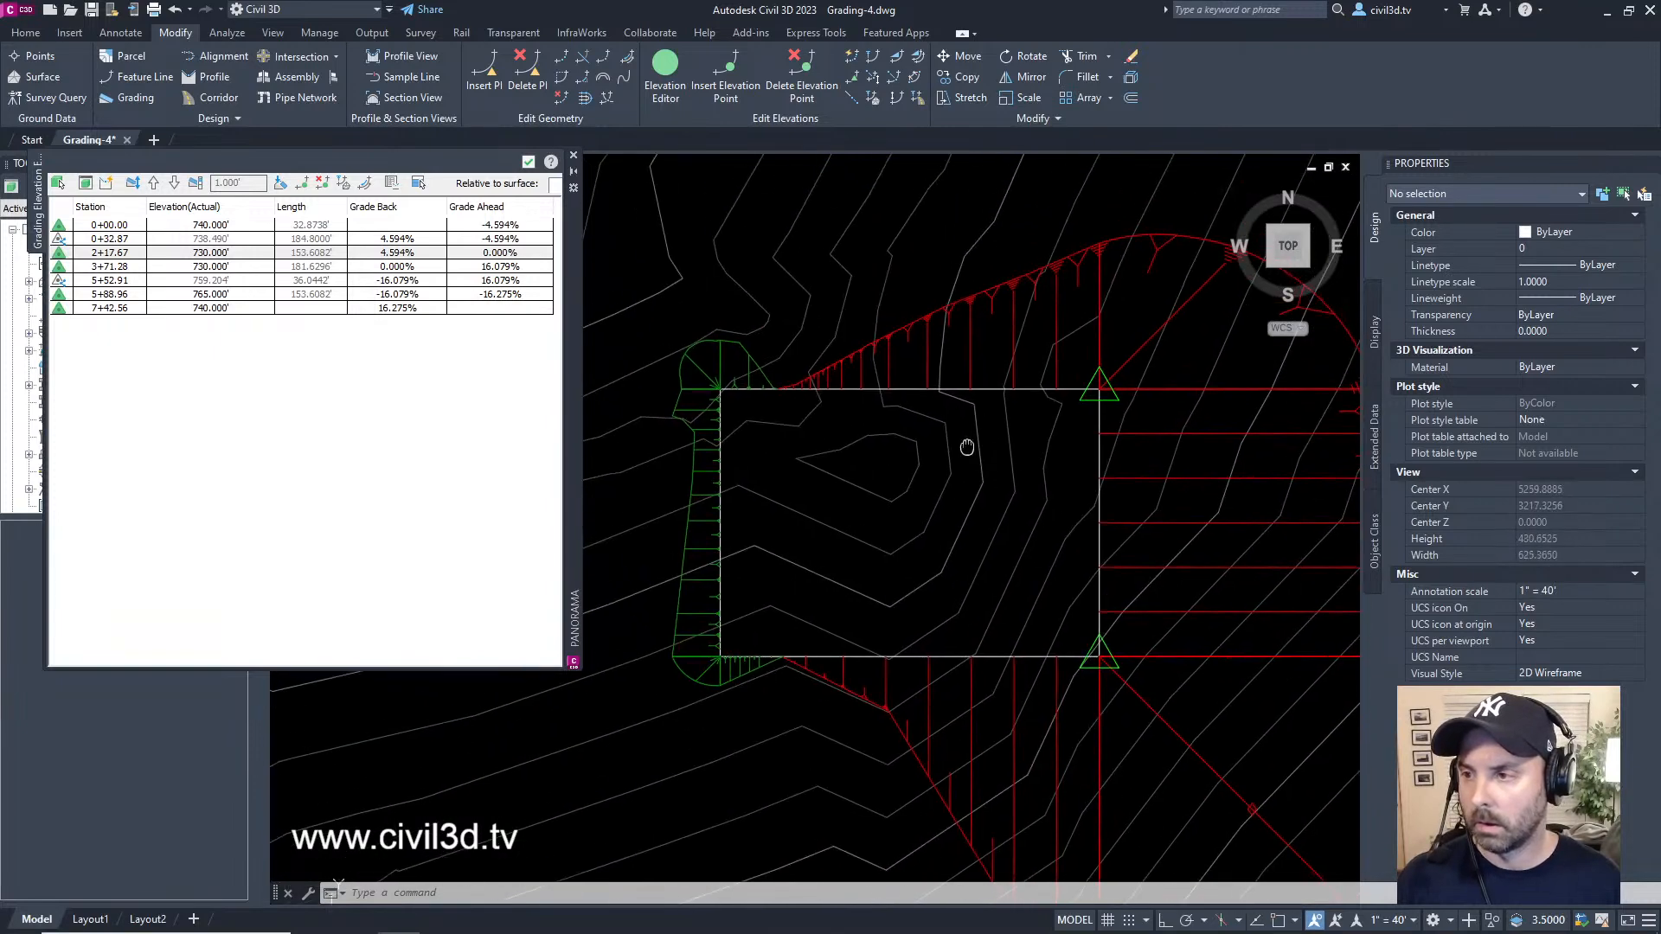
{"action": "left_click", "coordinate": [852, 58]}
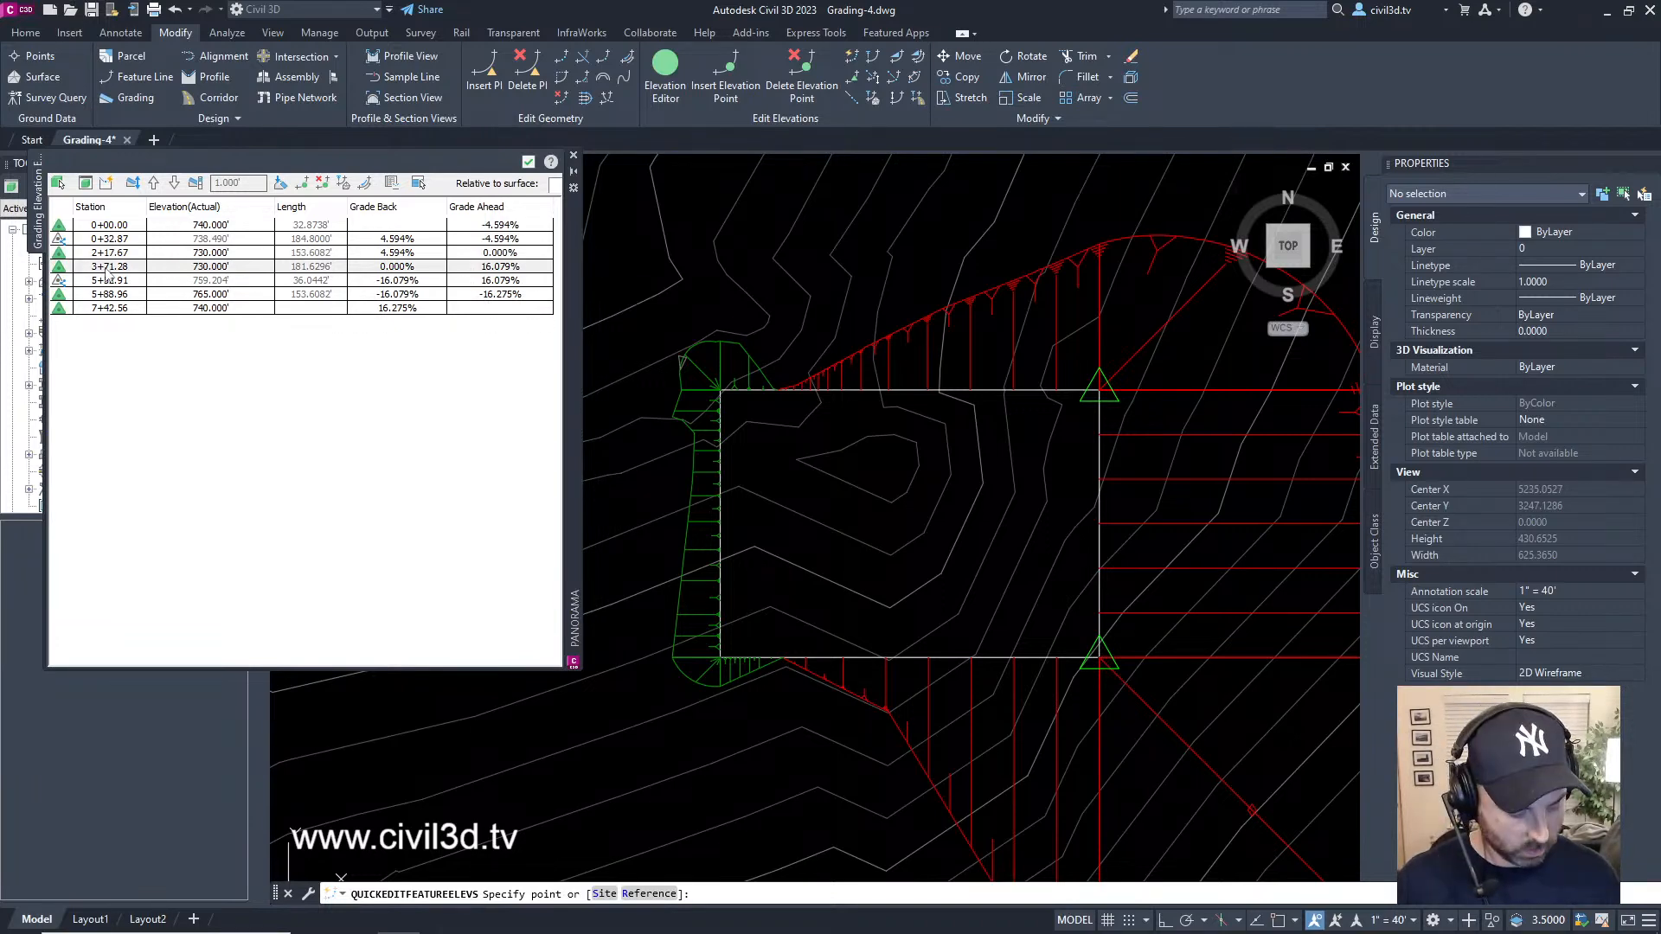
{"action": "key", "text": "F8"}
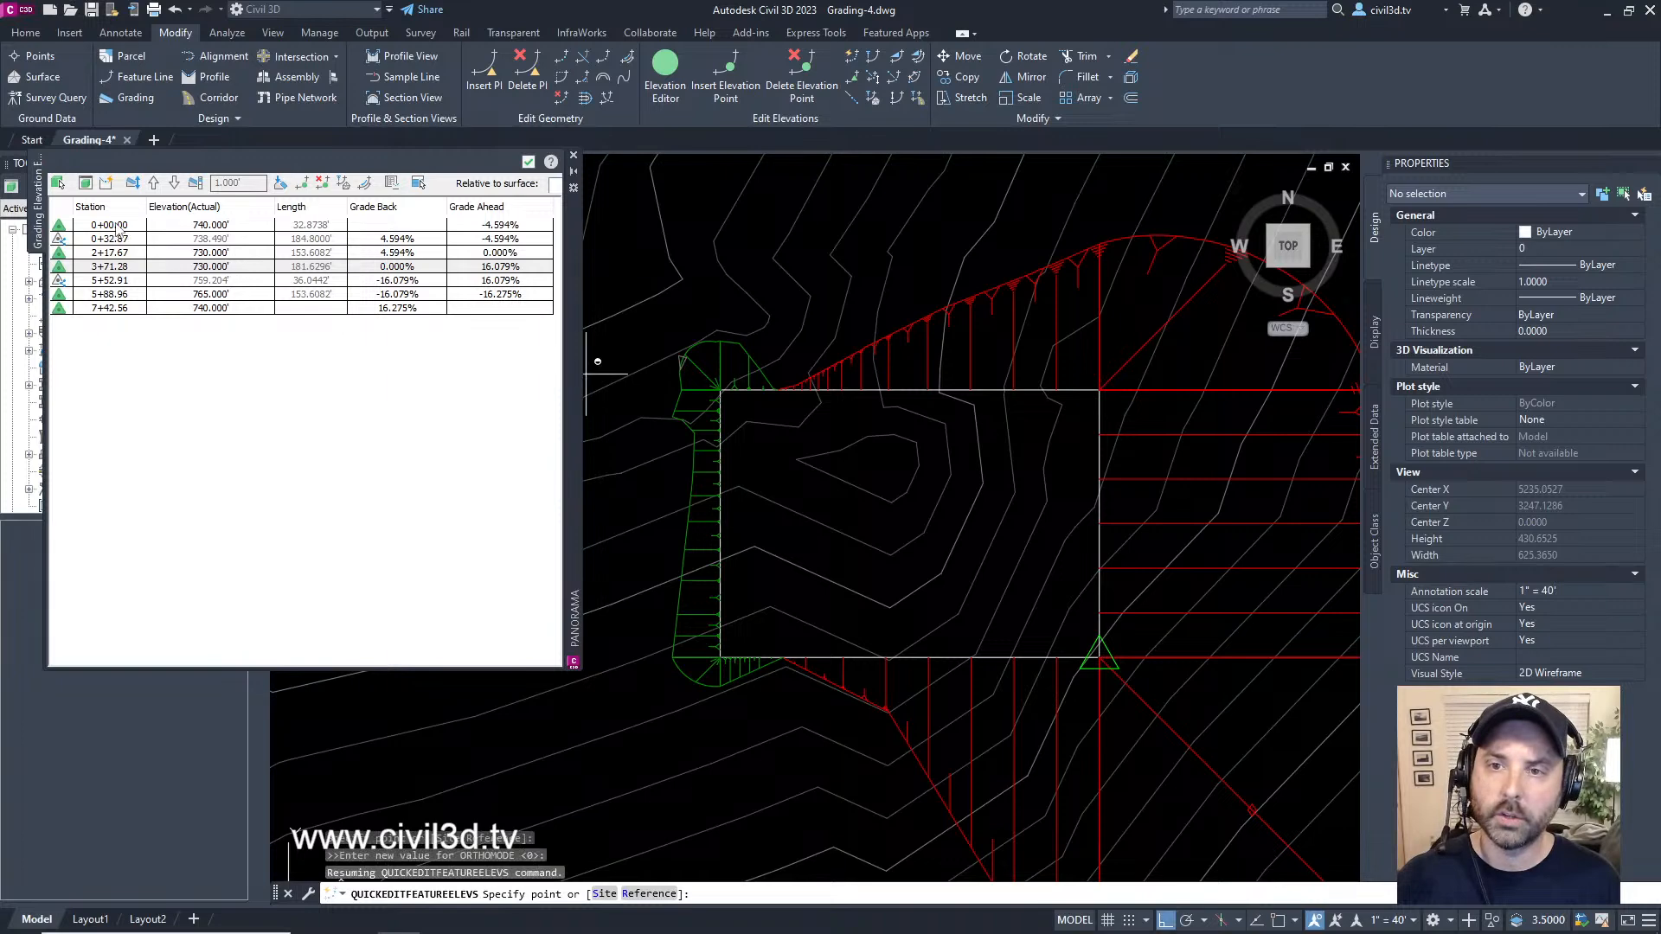
{"action": "left_click", "coordinate": [116, 224], "text": "shift"}
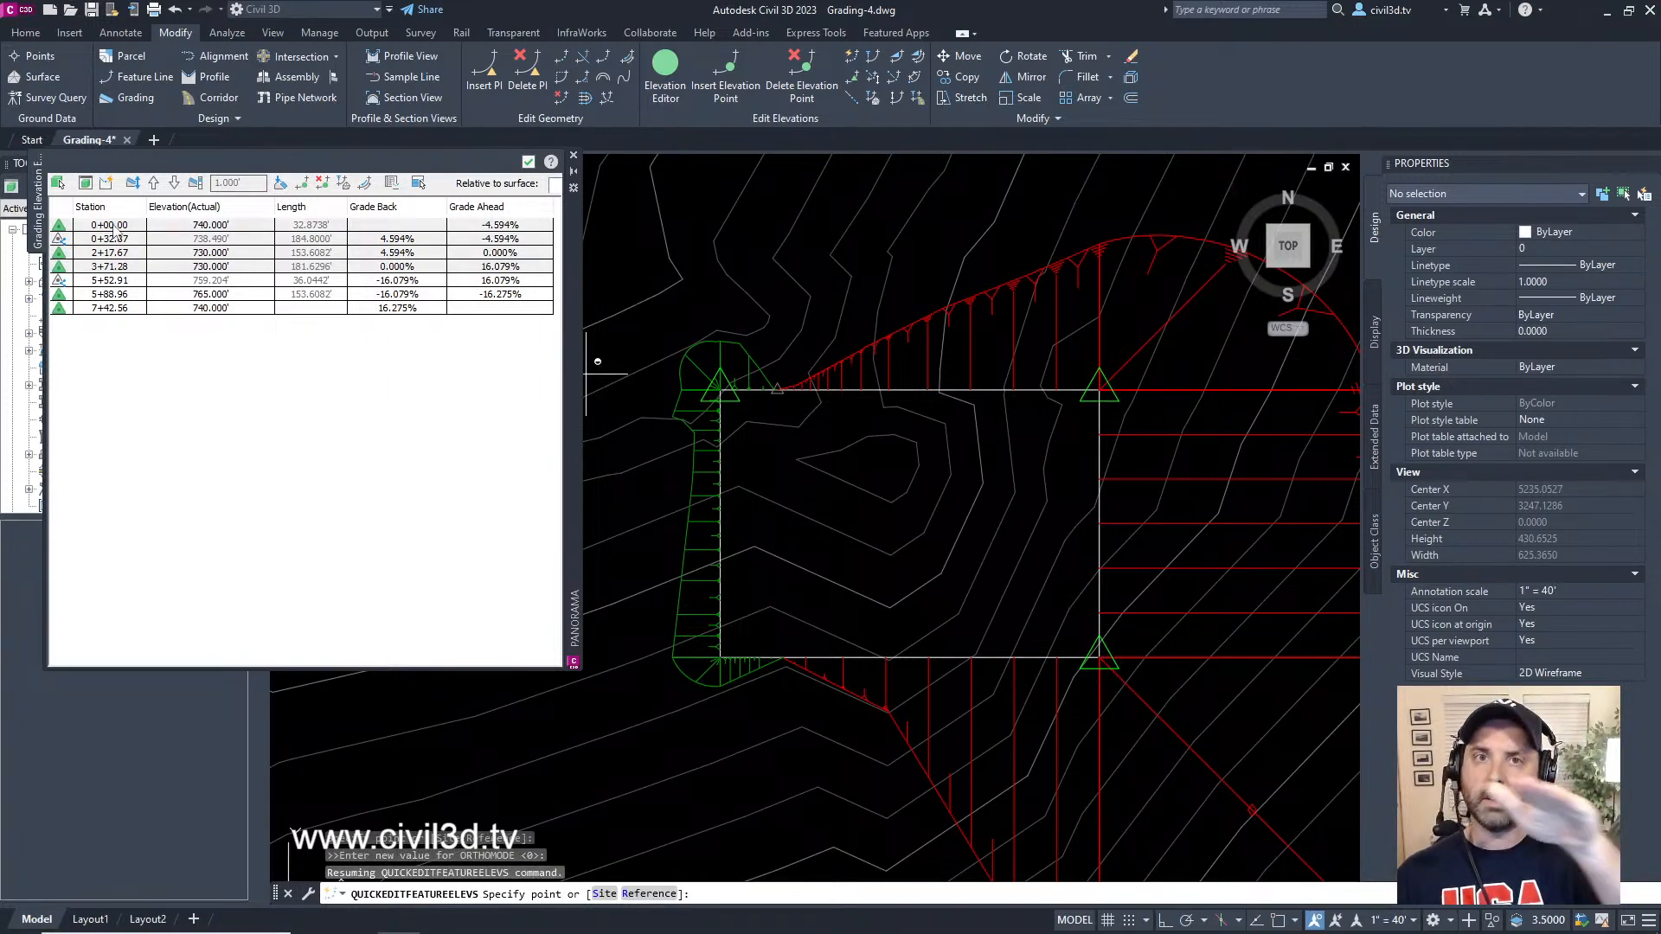
{"action": "left_click", "coordinate": [281, 184]}
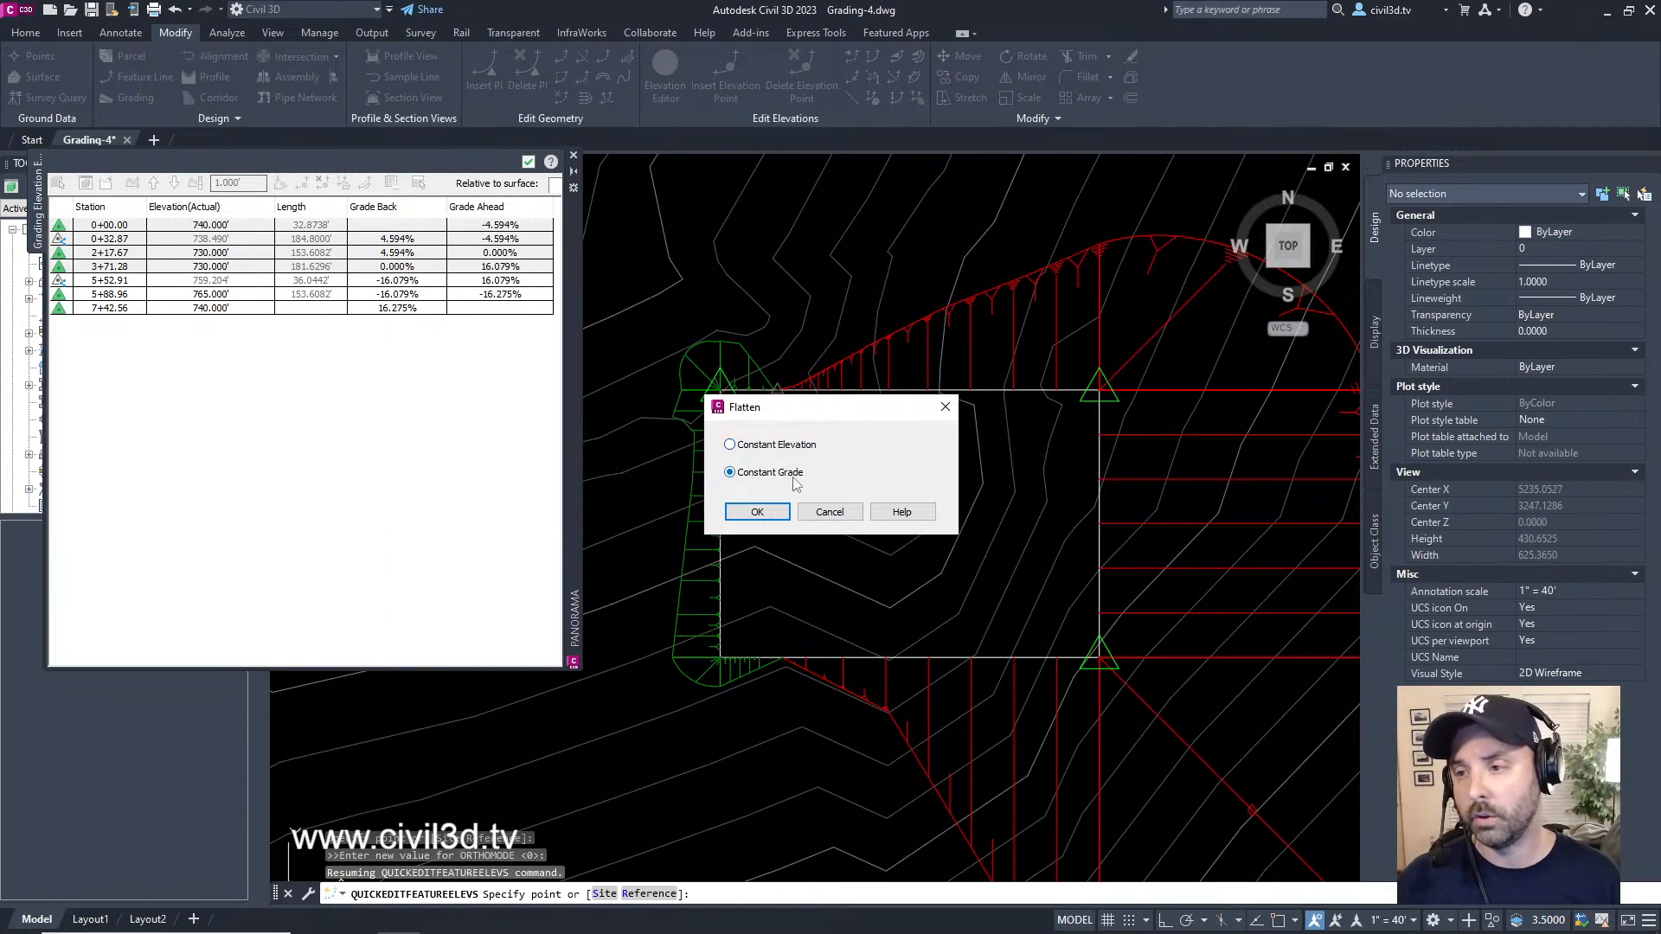
{"action": "left_click", "coordinate": [757, 512]}
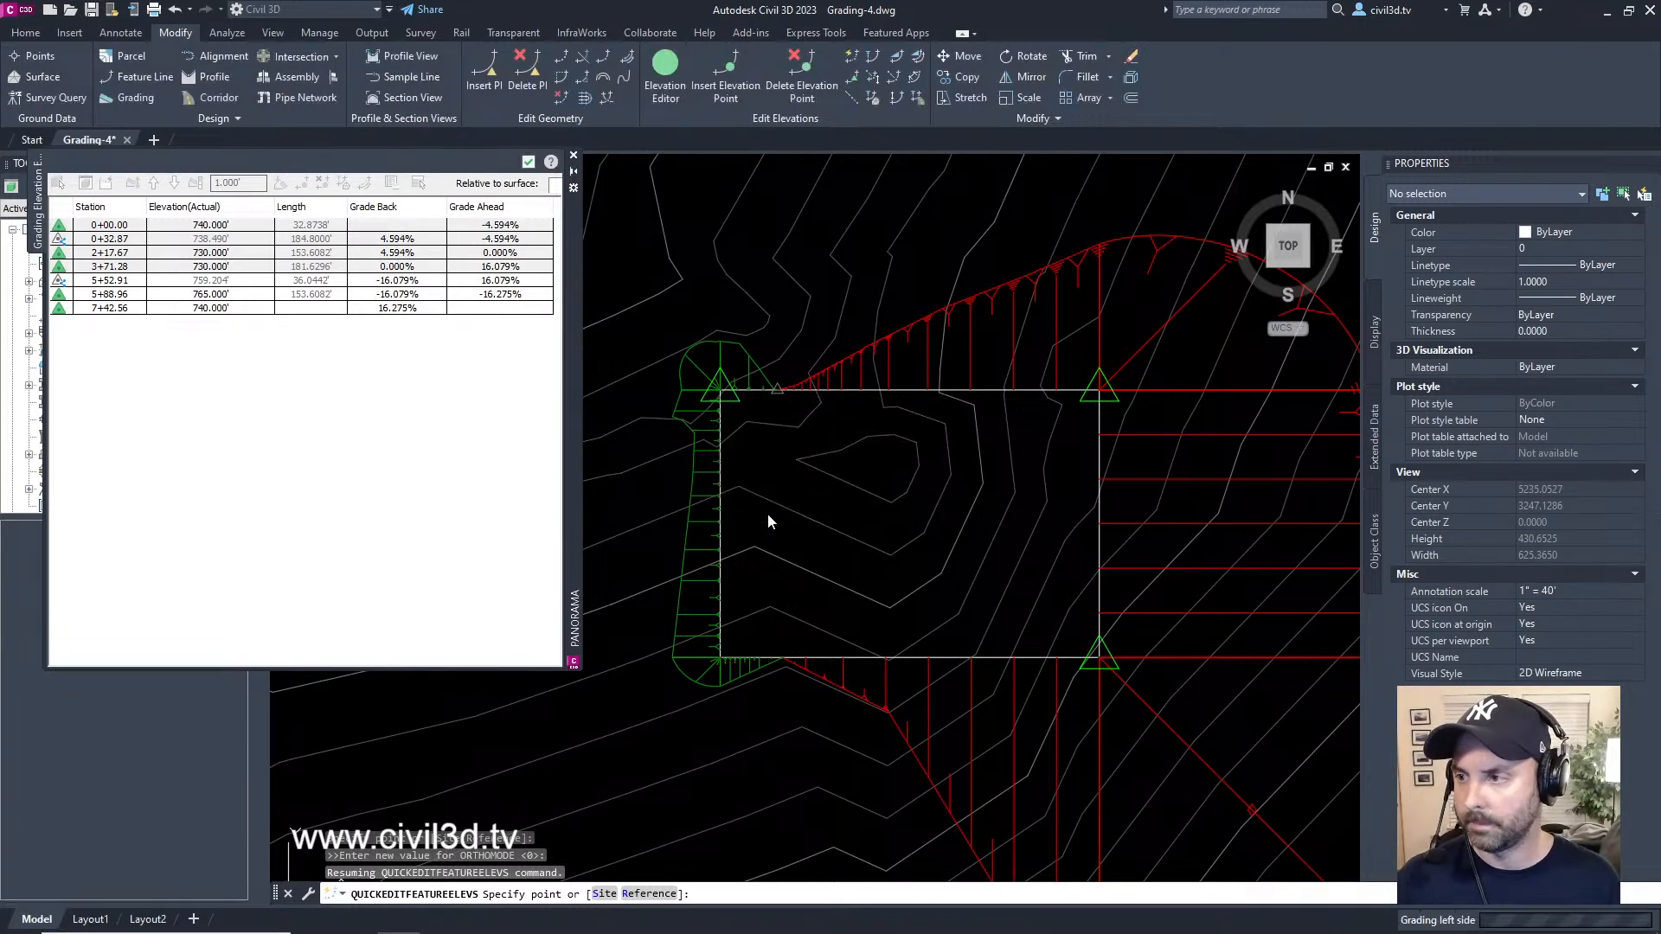
{"action": "key", "text": "Escape"}
{"action": "key", "text": "Escape"}
{"action": "middle_click_drag", "start_coordinate": [1048, 473], "coordinate": [961, 354]}
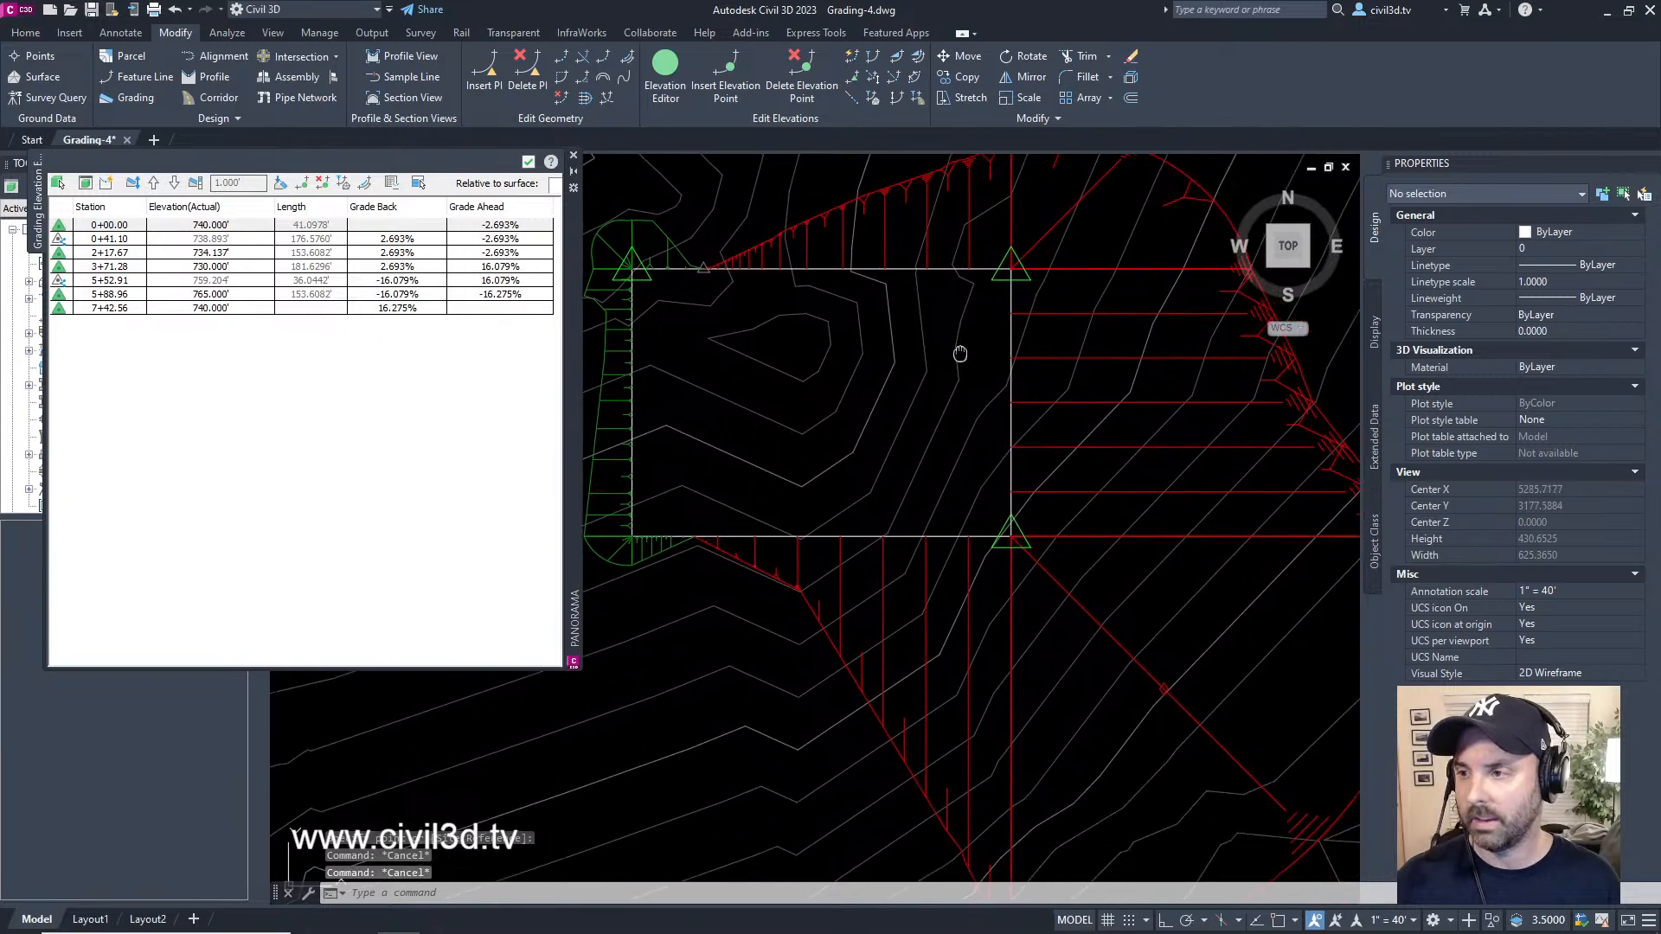
{"action": "middle_click_drag", "start_coordinate": [897, 245], "coordinate": [907, 318]}
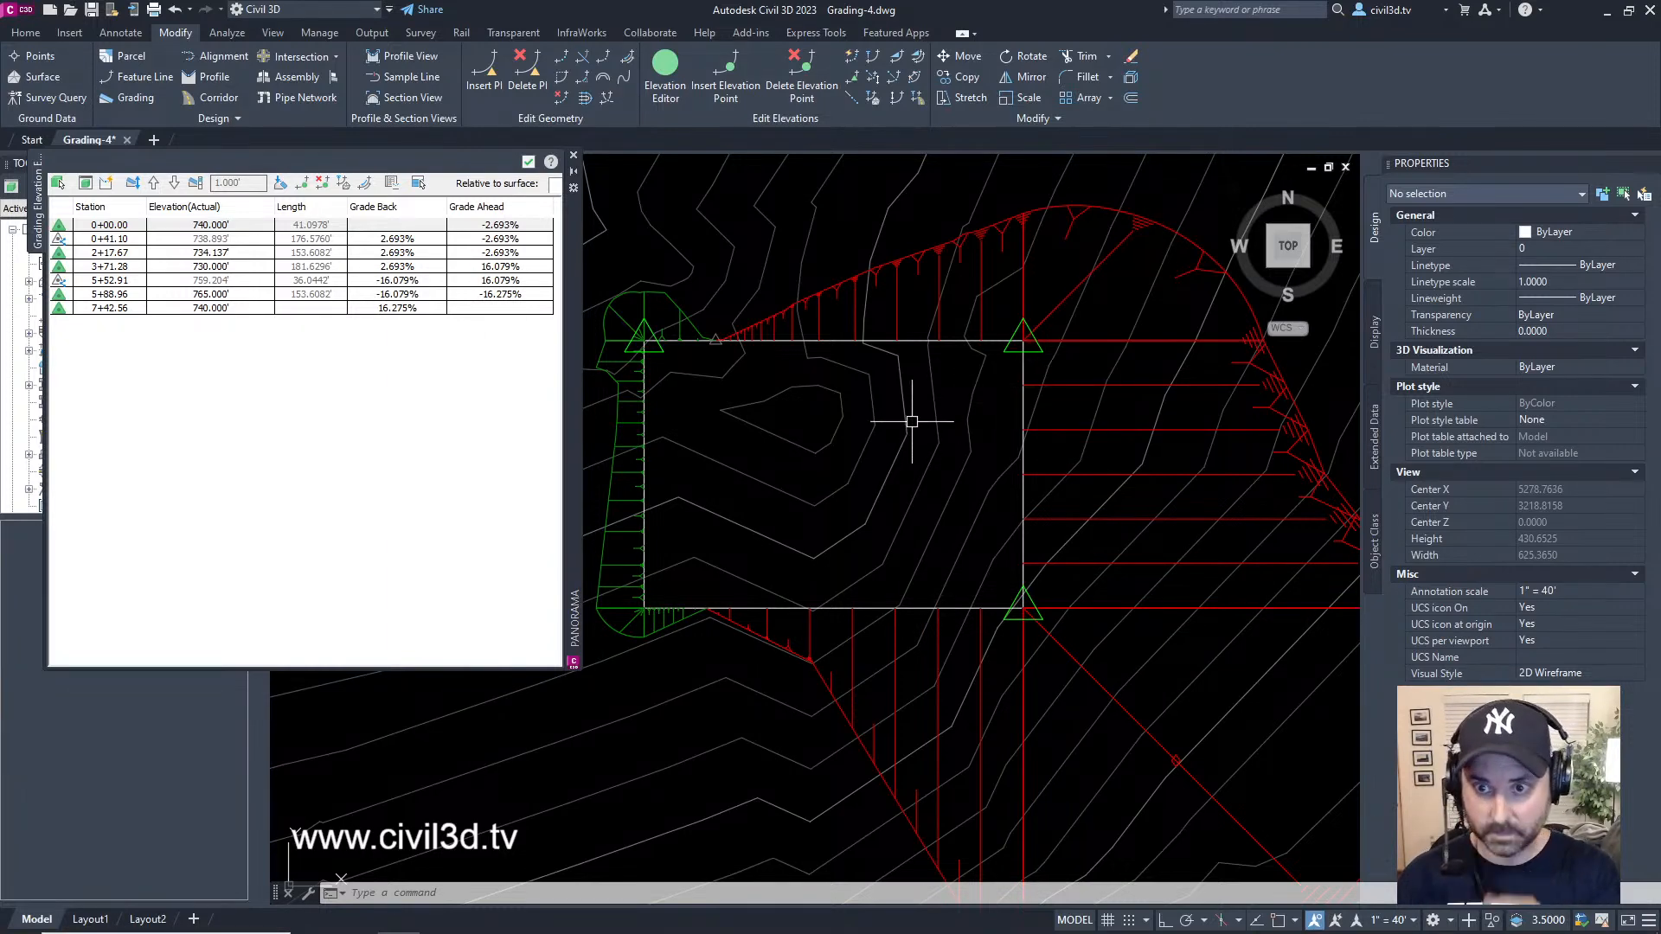
- Try flattening the feature line from station 3+71.28 through 7+42.56 to a constant grade, and undo it
{"action": "left_click", "coordinate": [116, 256]}
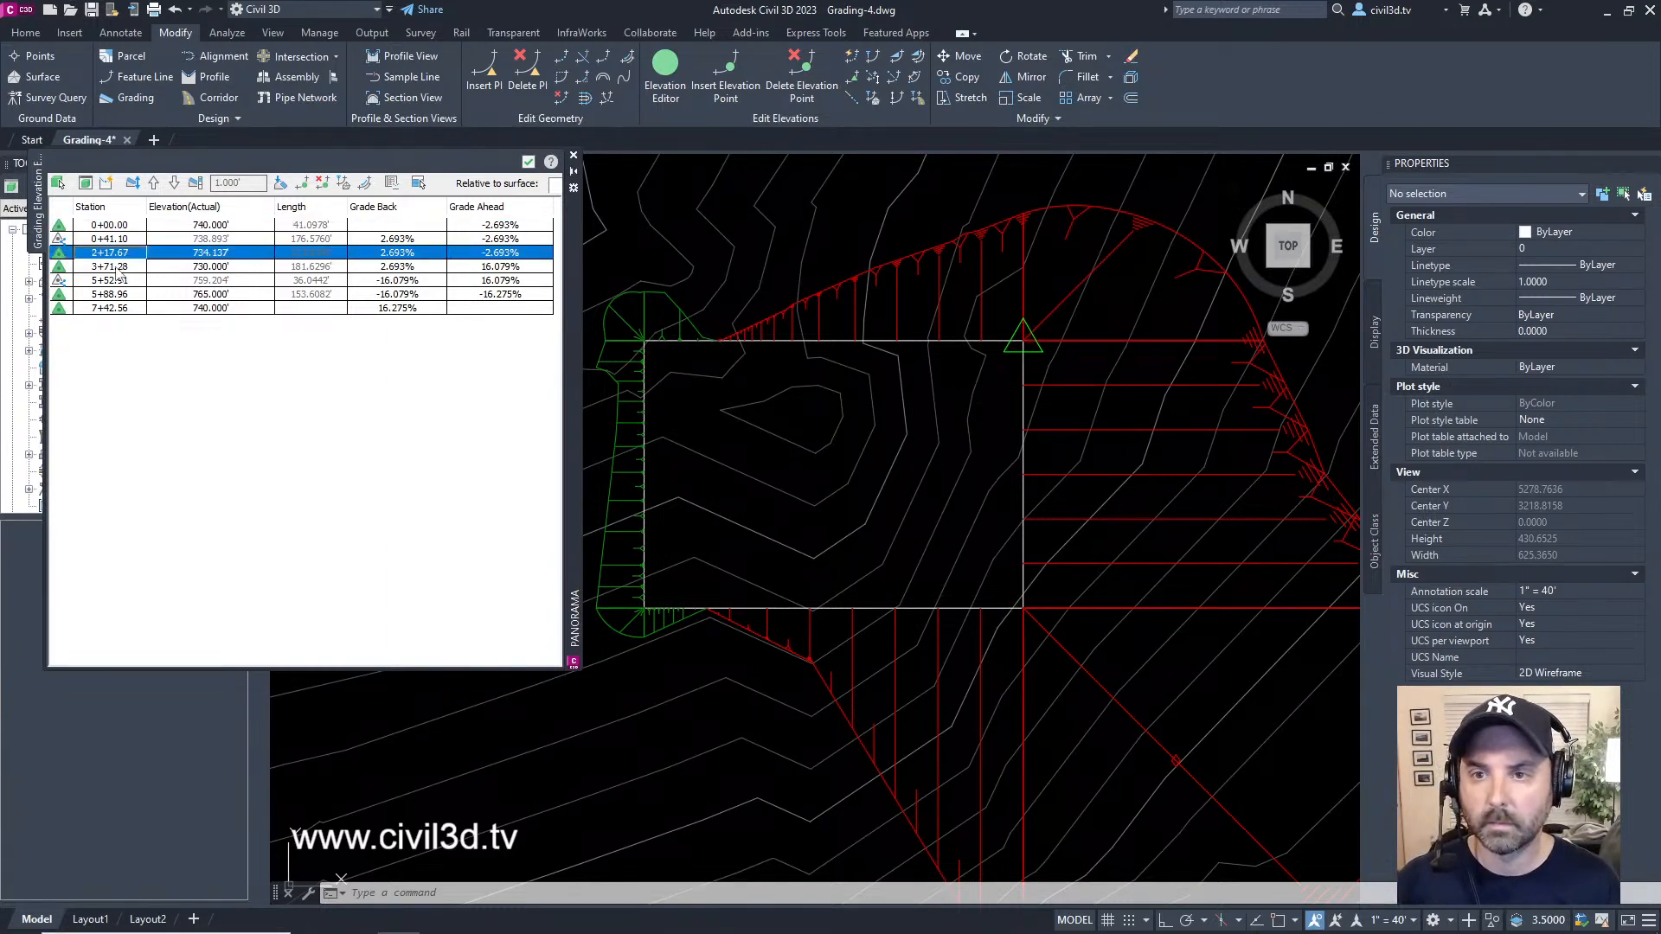
{"action": "left_click", "coordinate": [116, 267]}
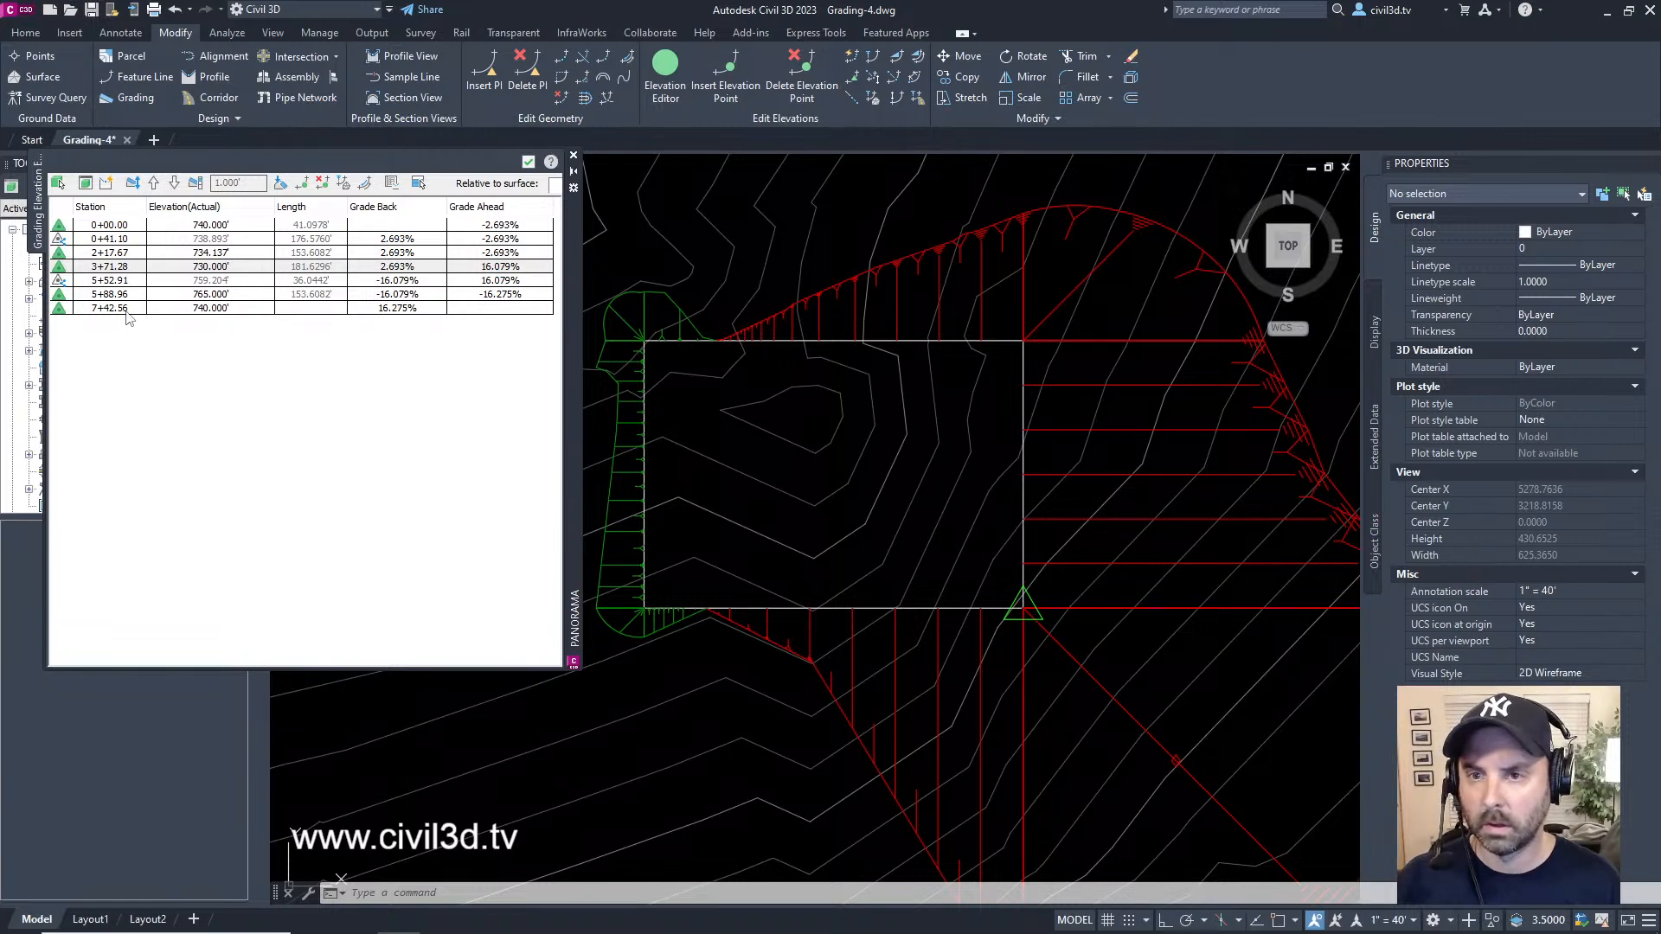
{"action": "left_click", "coordinate": [120, 268]}
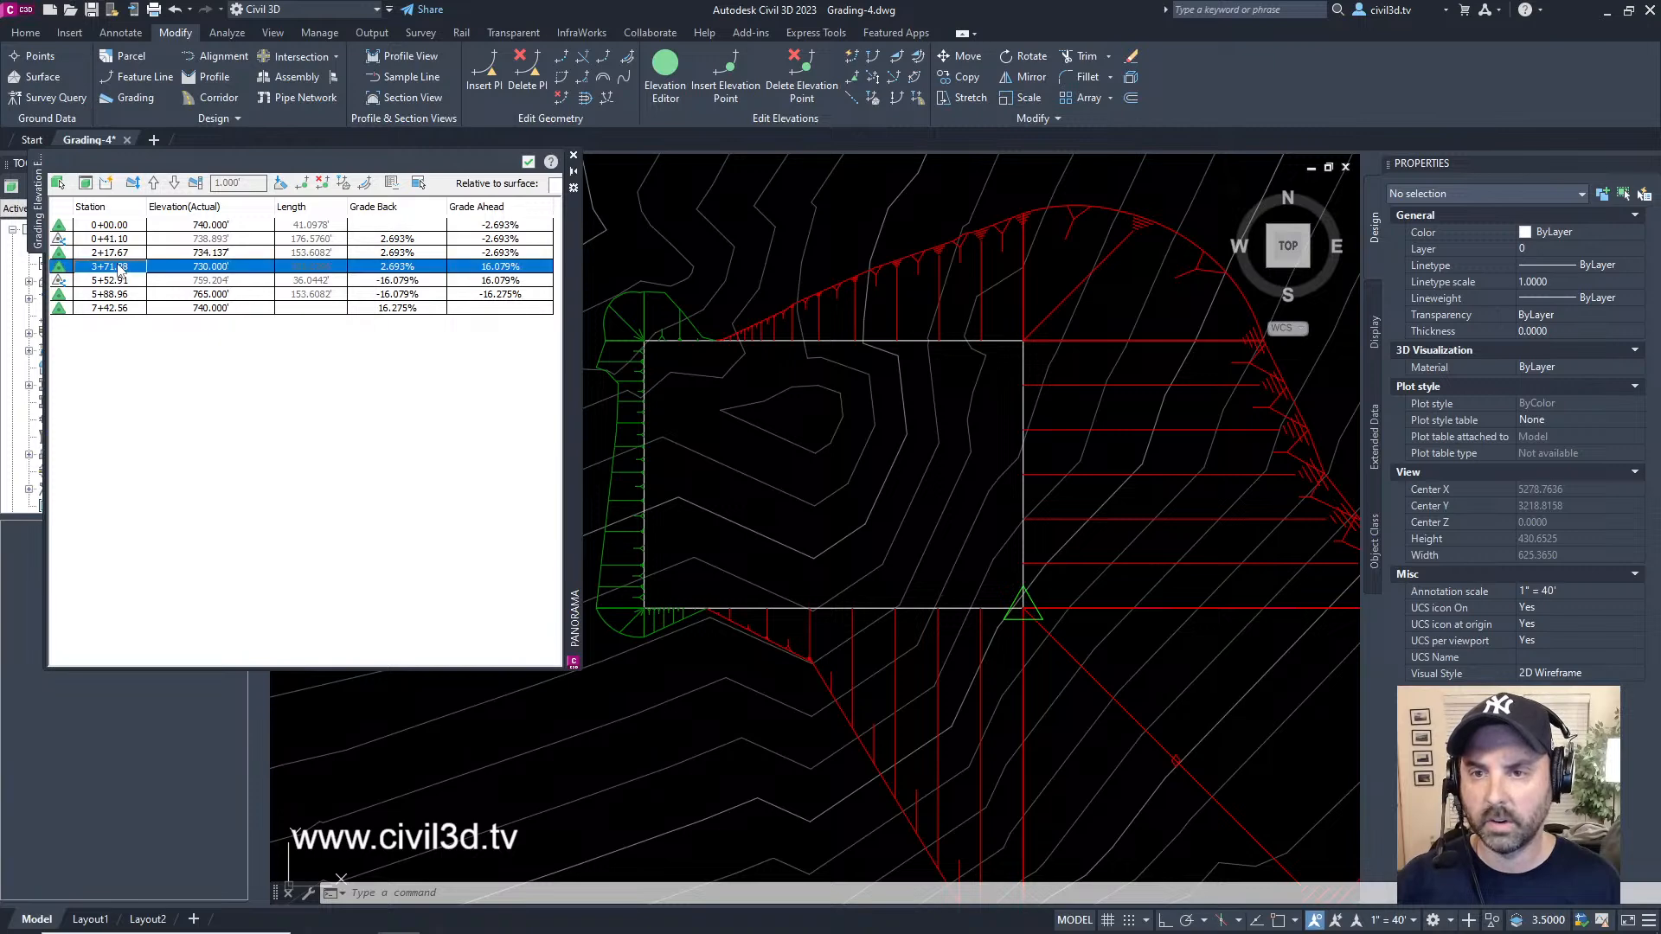
{"action": "left_click", "coordinate": [114, 310], "text": "shift"}
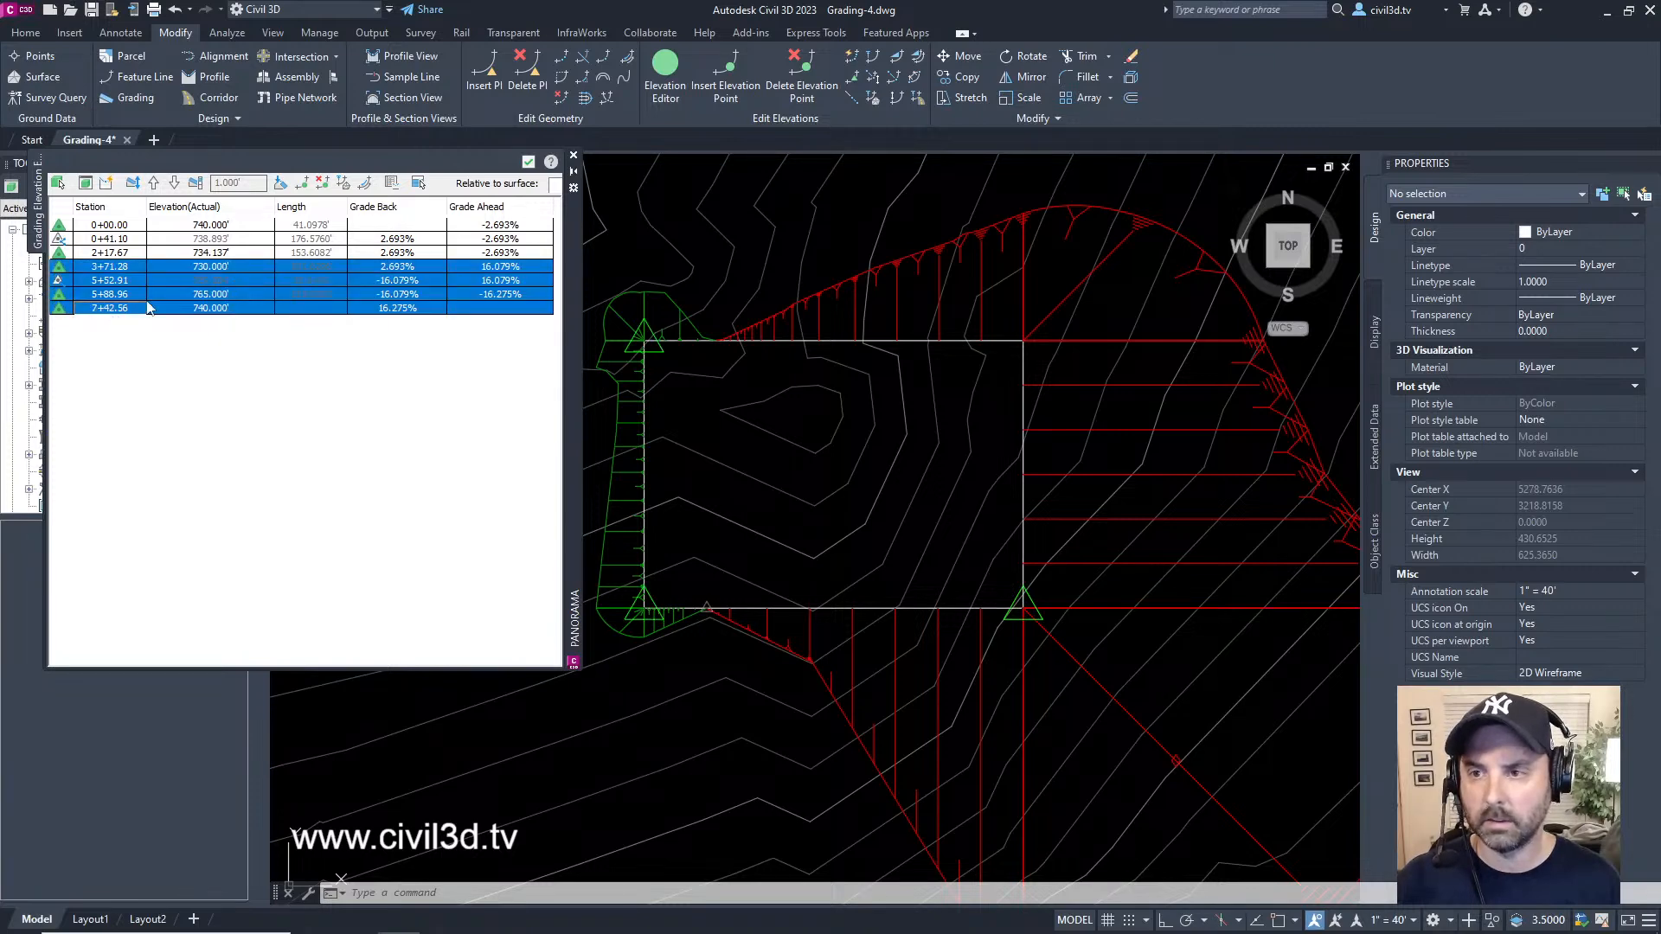
{"action": "left_click", "coordinate": [280, 183]}
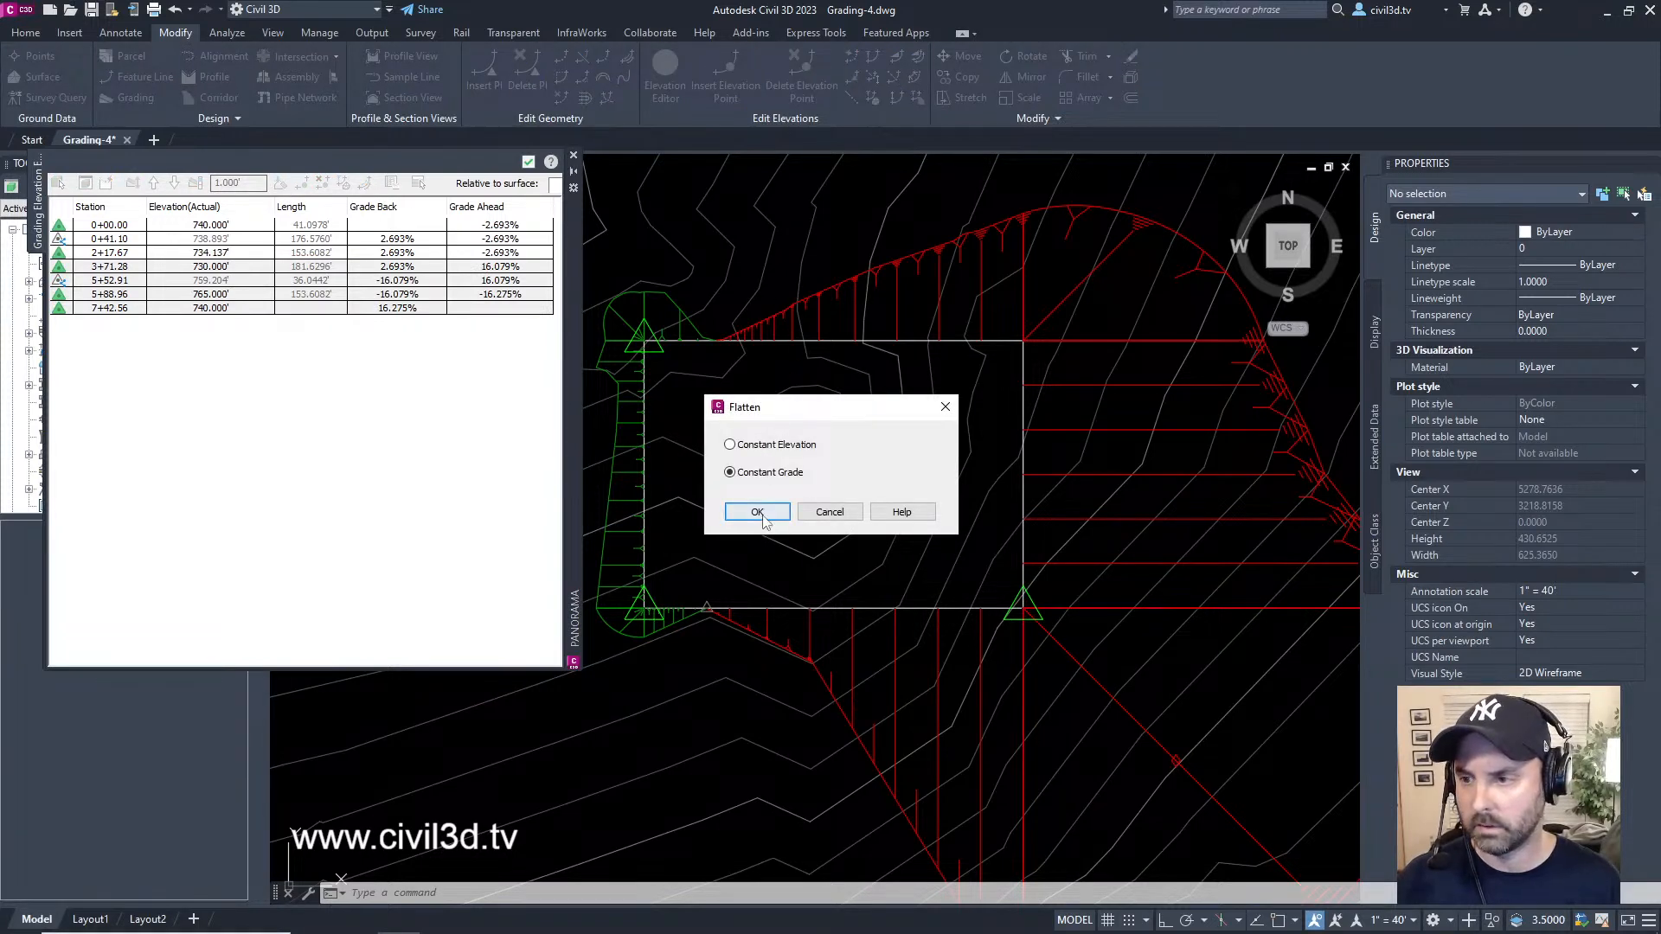
{"action": "left_click", "coordinate": [757, 512]}
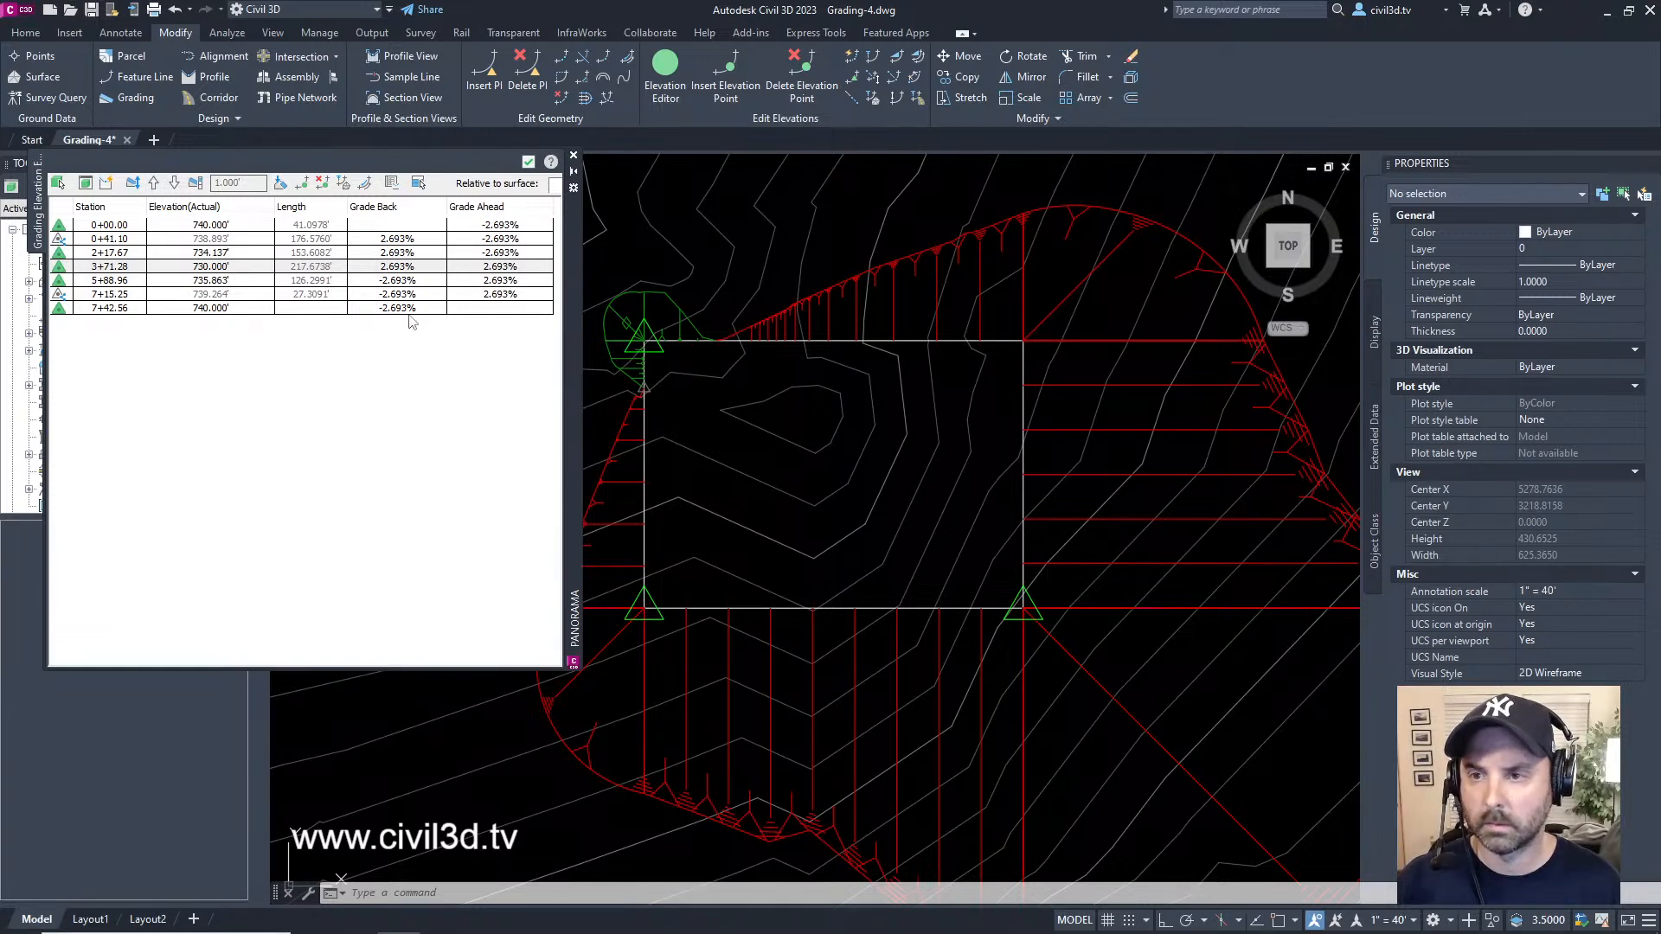
{"action": "mouse_move", "coordinate": [845, 537]}
{"action": "middle_mouse_down"}
{"action": "mouse_move", "coordinate": [934, 522]}
{"action": "mouse_move", "coordinate": [890, 515]}
{"action": "mouse_move", "coordinate": [833, 471]}
{"action": "middle_mouse_up"}
{"action": "mouse_move", "coordinate": [833, 471]}
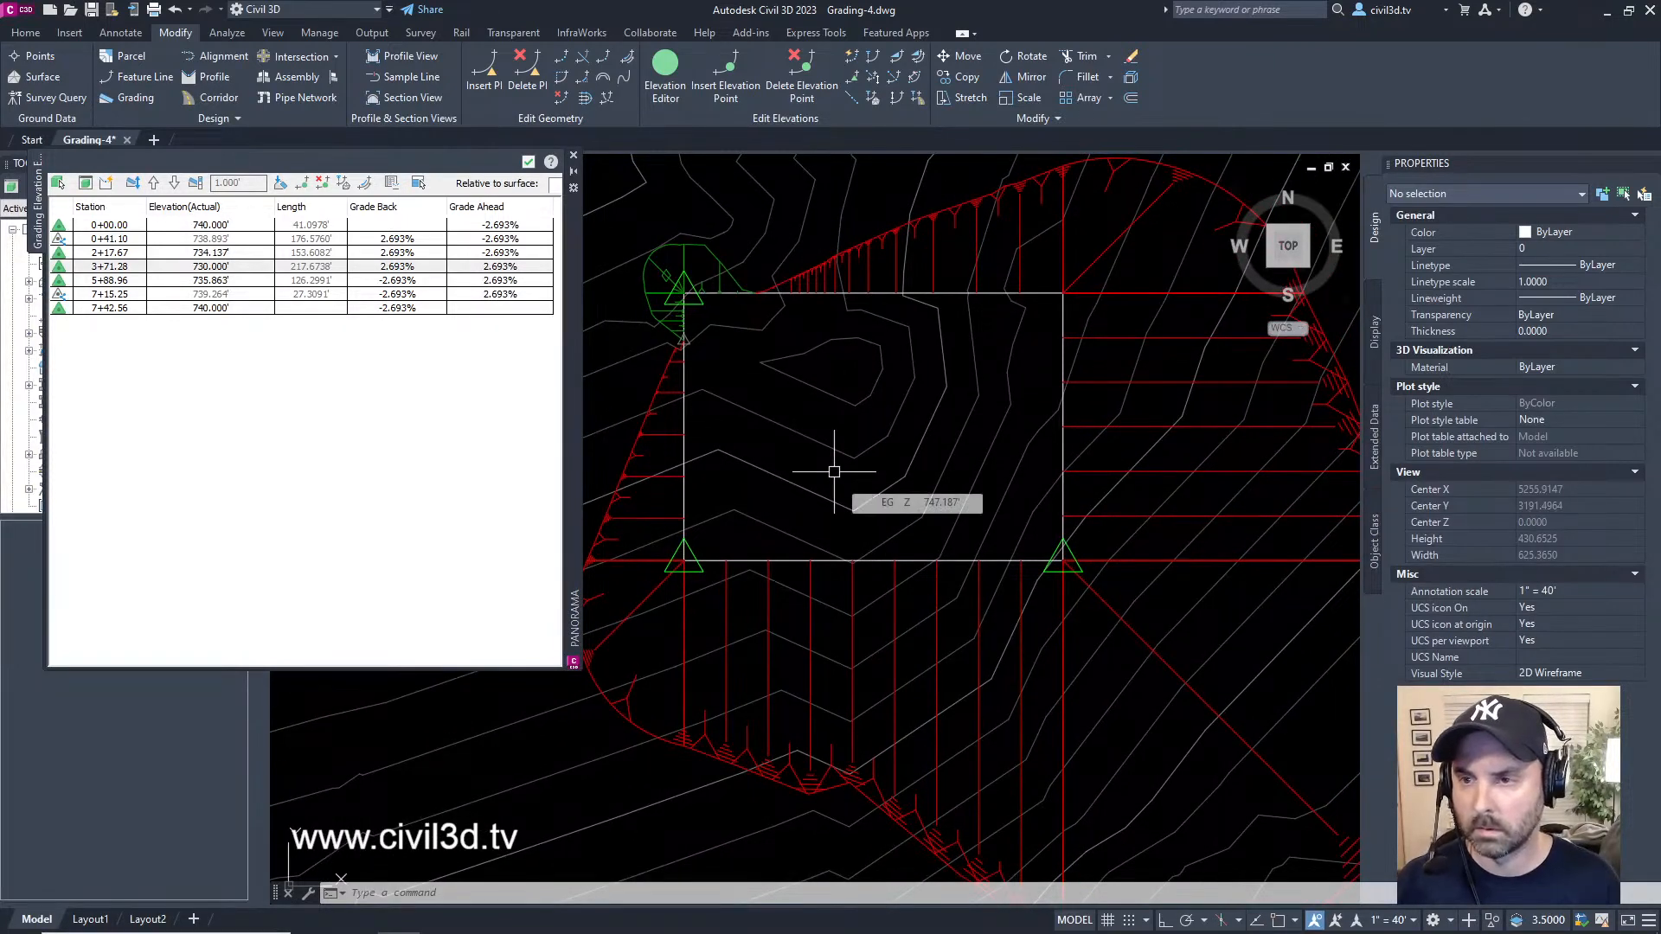
{"action": "type", "text": "u"}
{"action": "key", "text": "Return"}
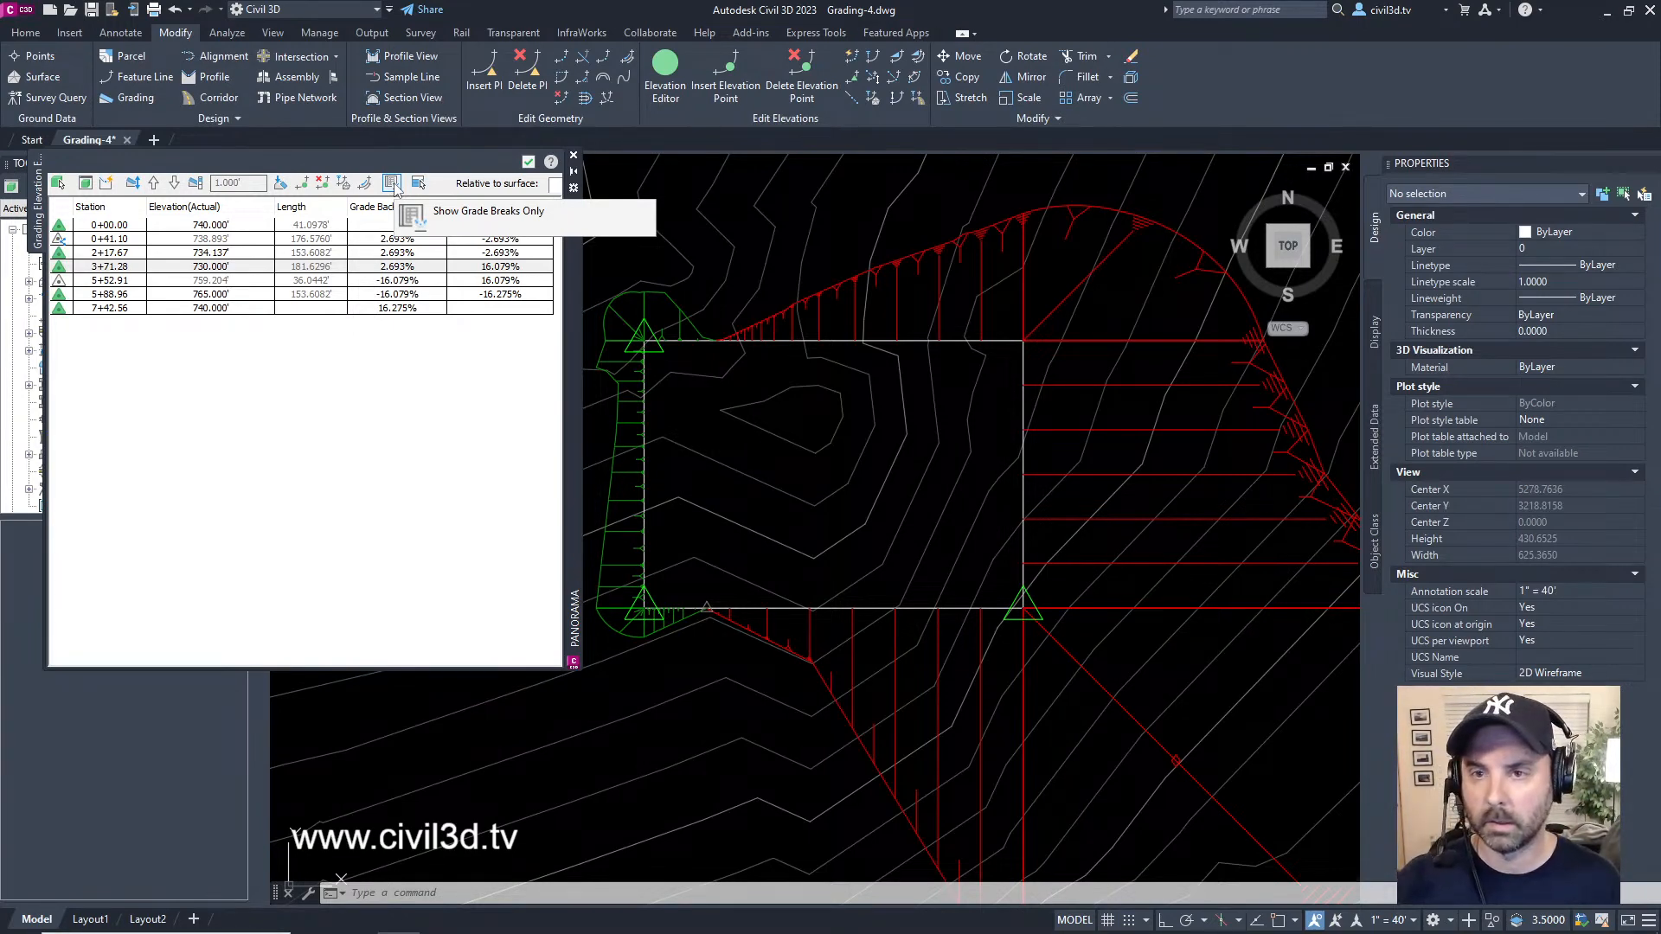
- Show only the grade breaks and set the grade ahead at station 0+00.00 to -3%
{"action": "left_click", "coordinate": [391, 183]}
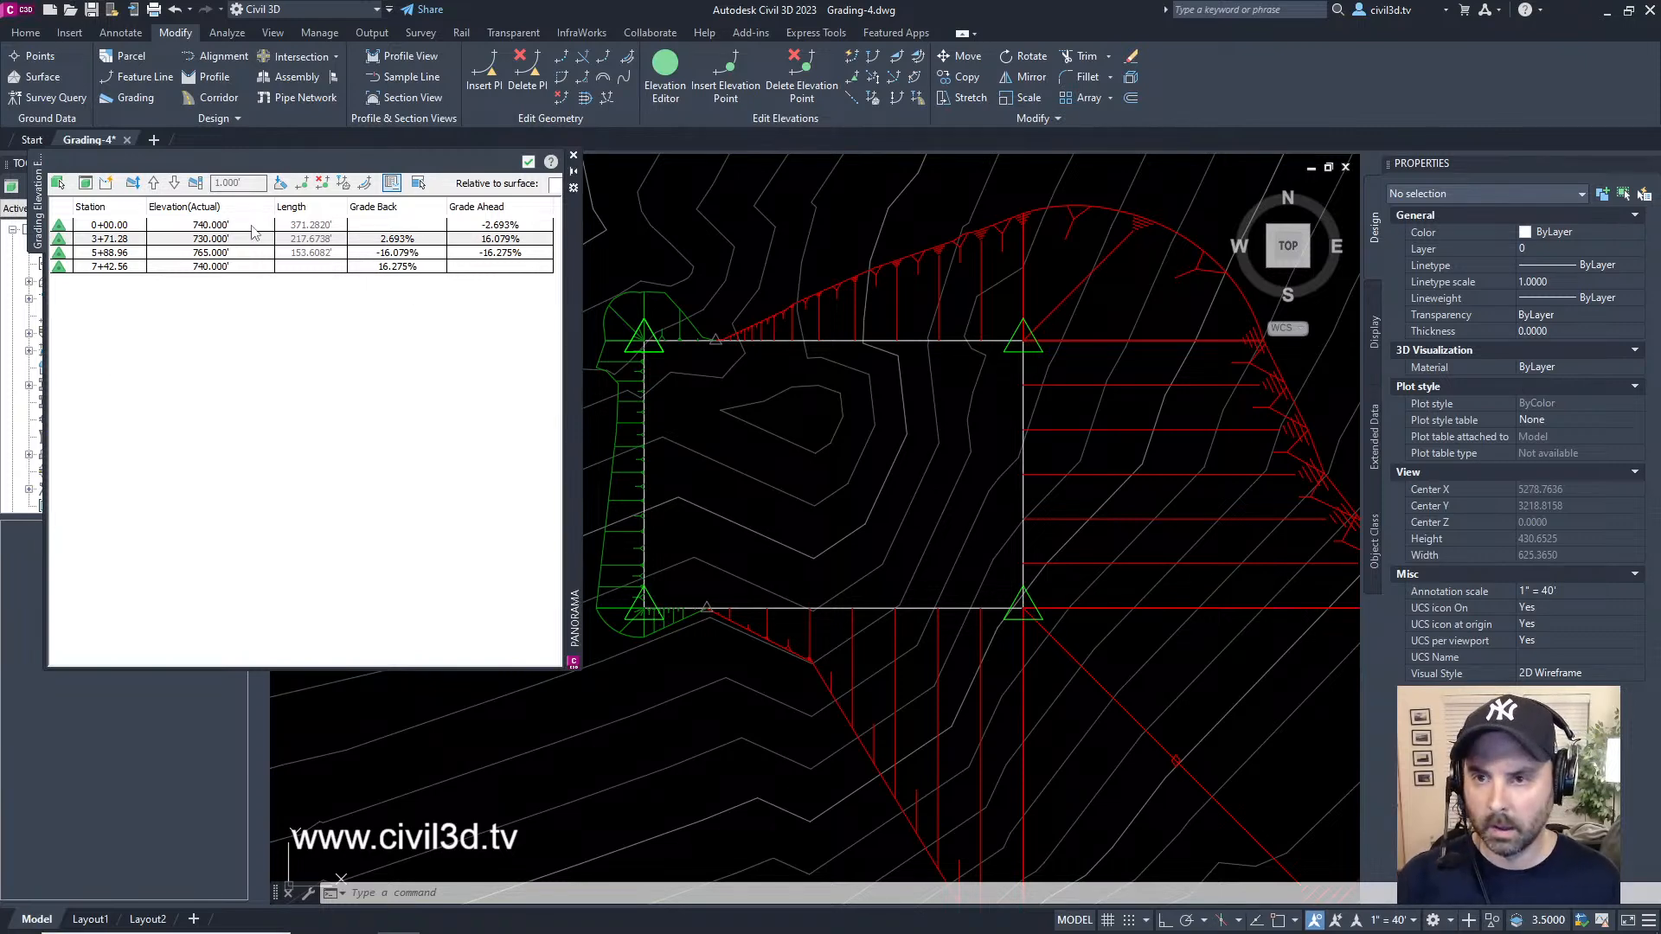
{"action": "left_click", "coordinate": [115, 233]}
{"action": "left_click", "coordinate": [115, 225]}
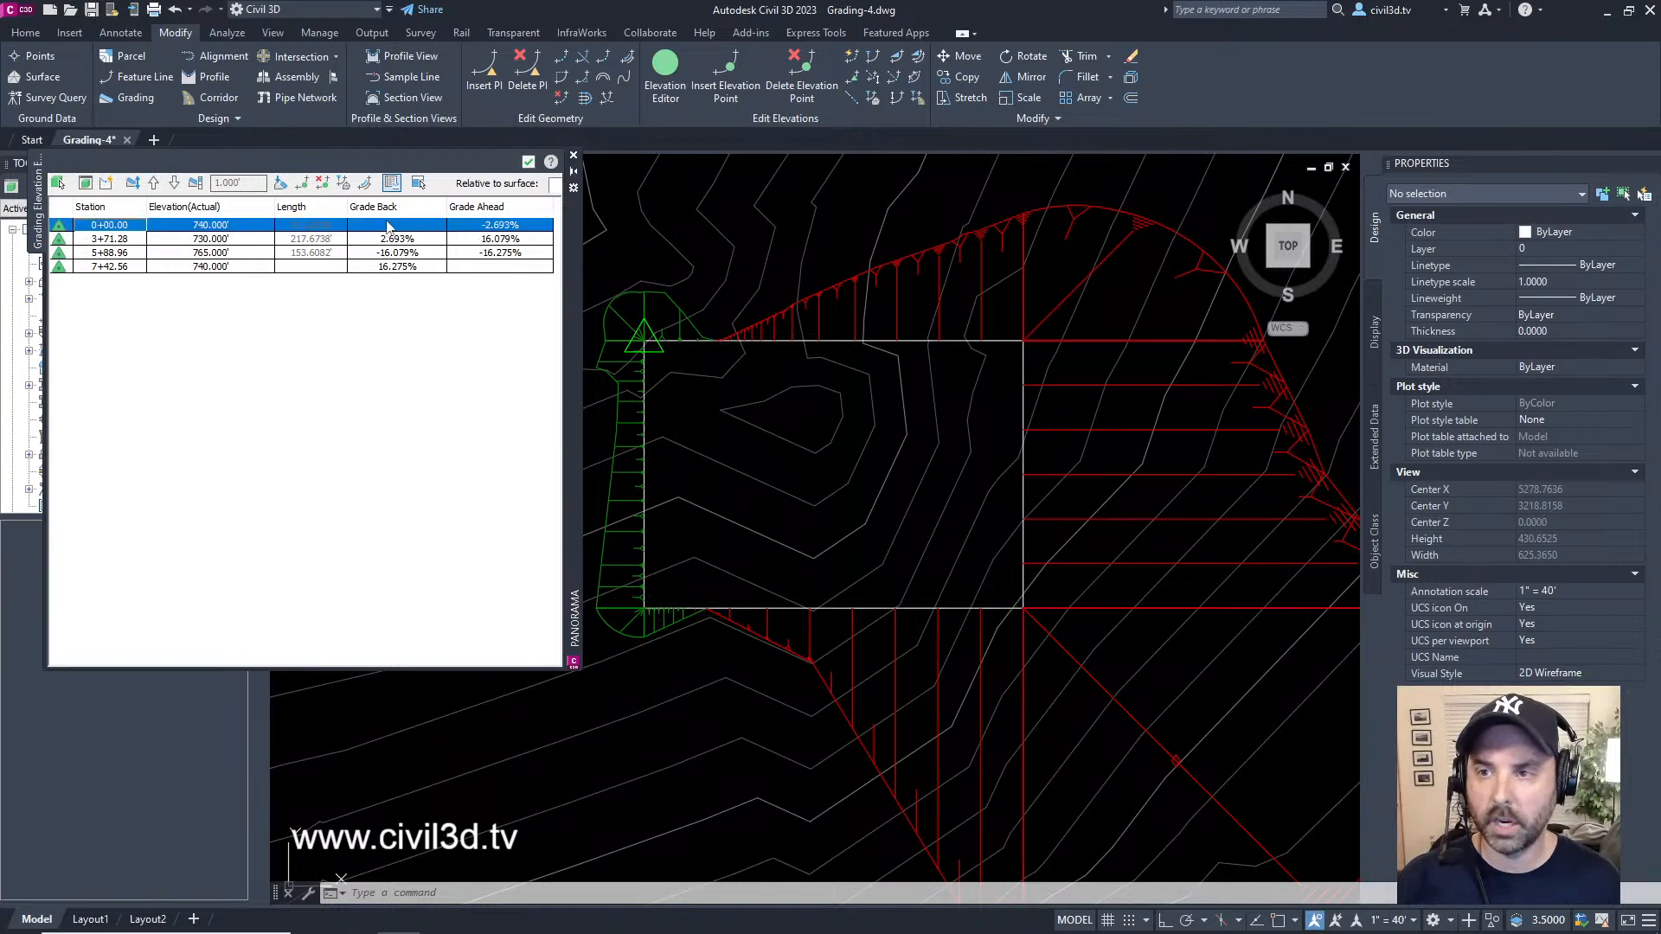
{"action": "left_click", "coordinate": [497, 224]}
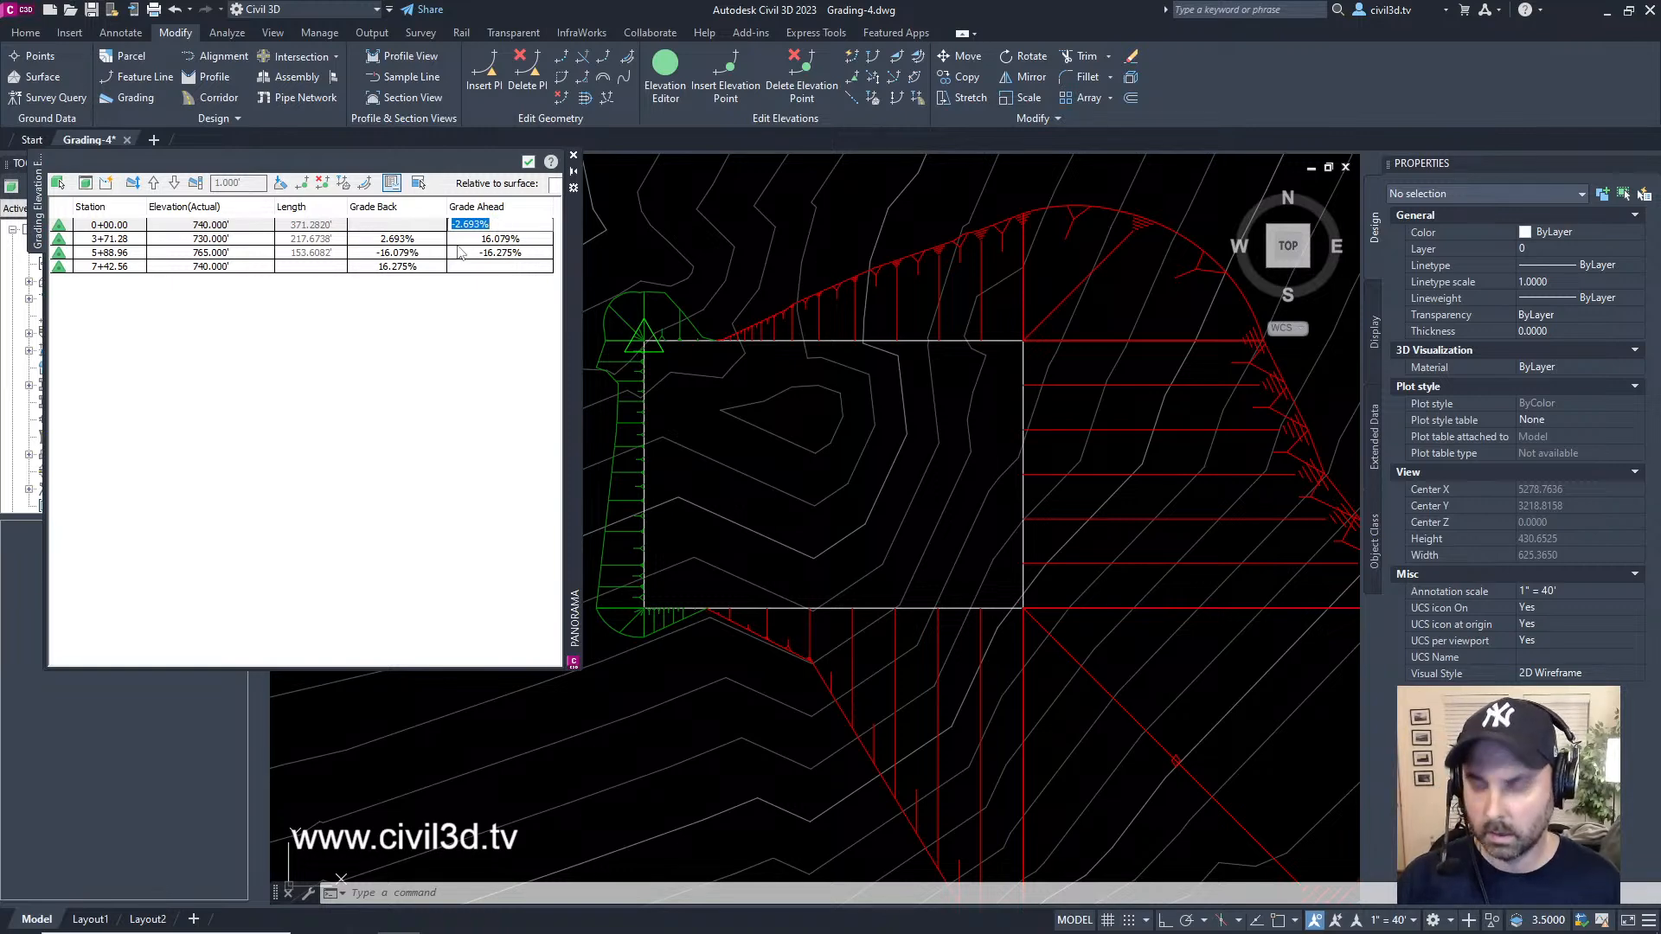
{"action": "type", "text": "-3"}
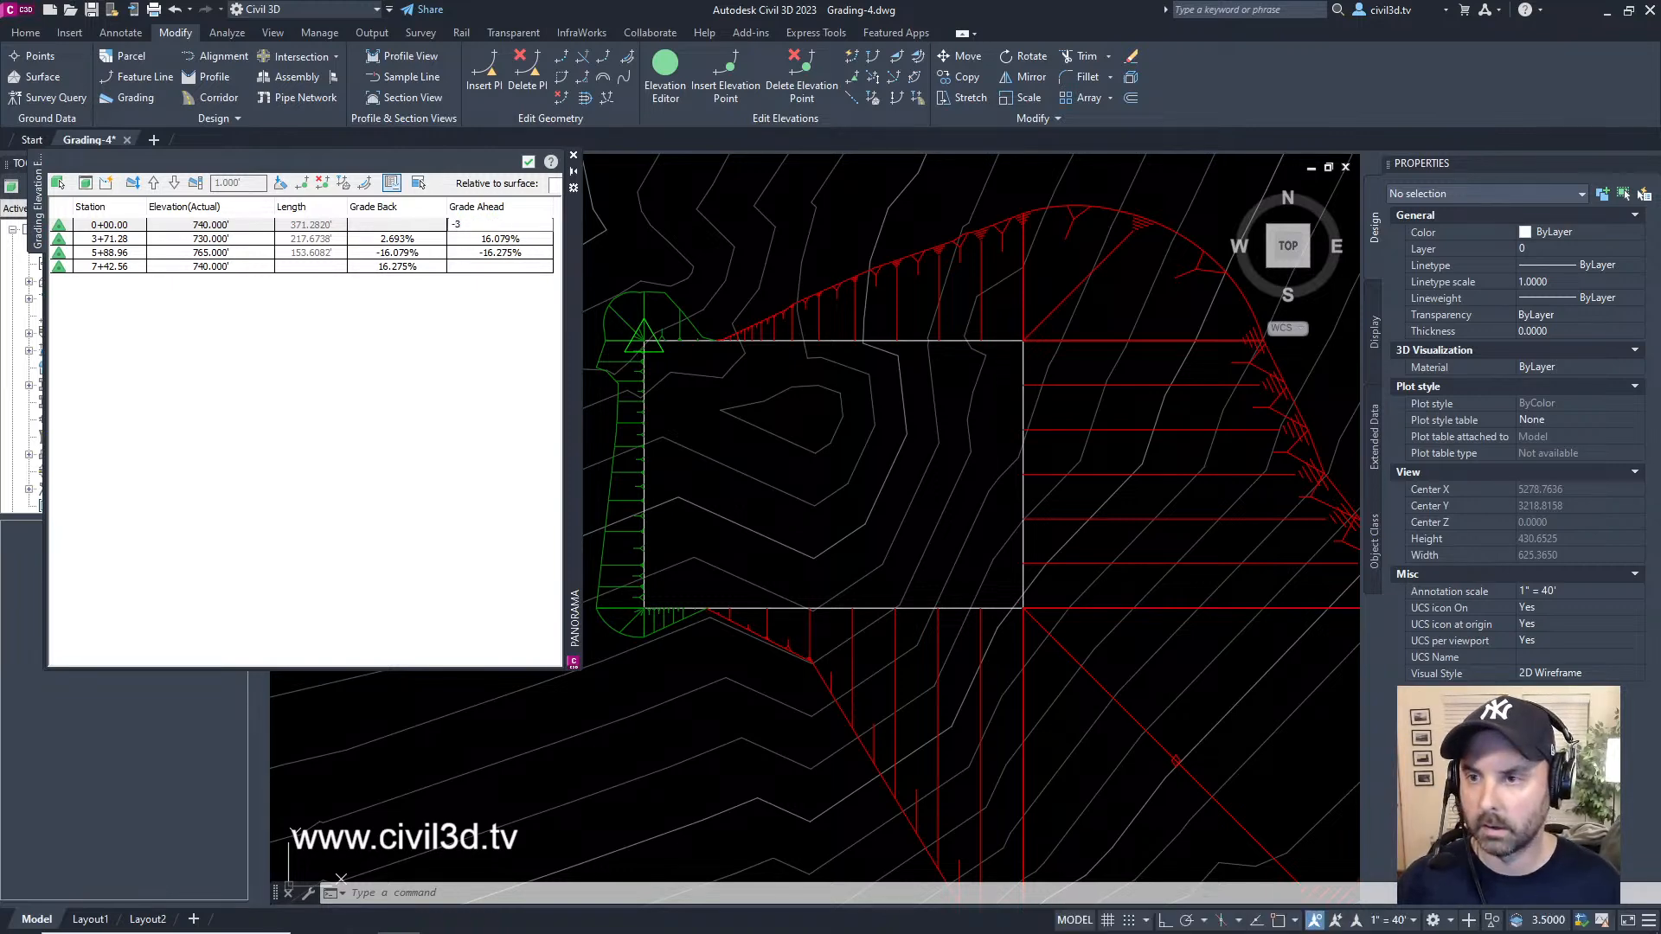
{"action": "key", "text": "Return"}
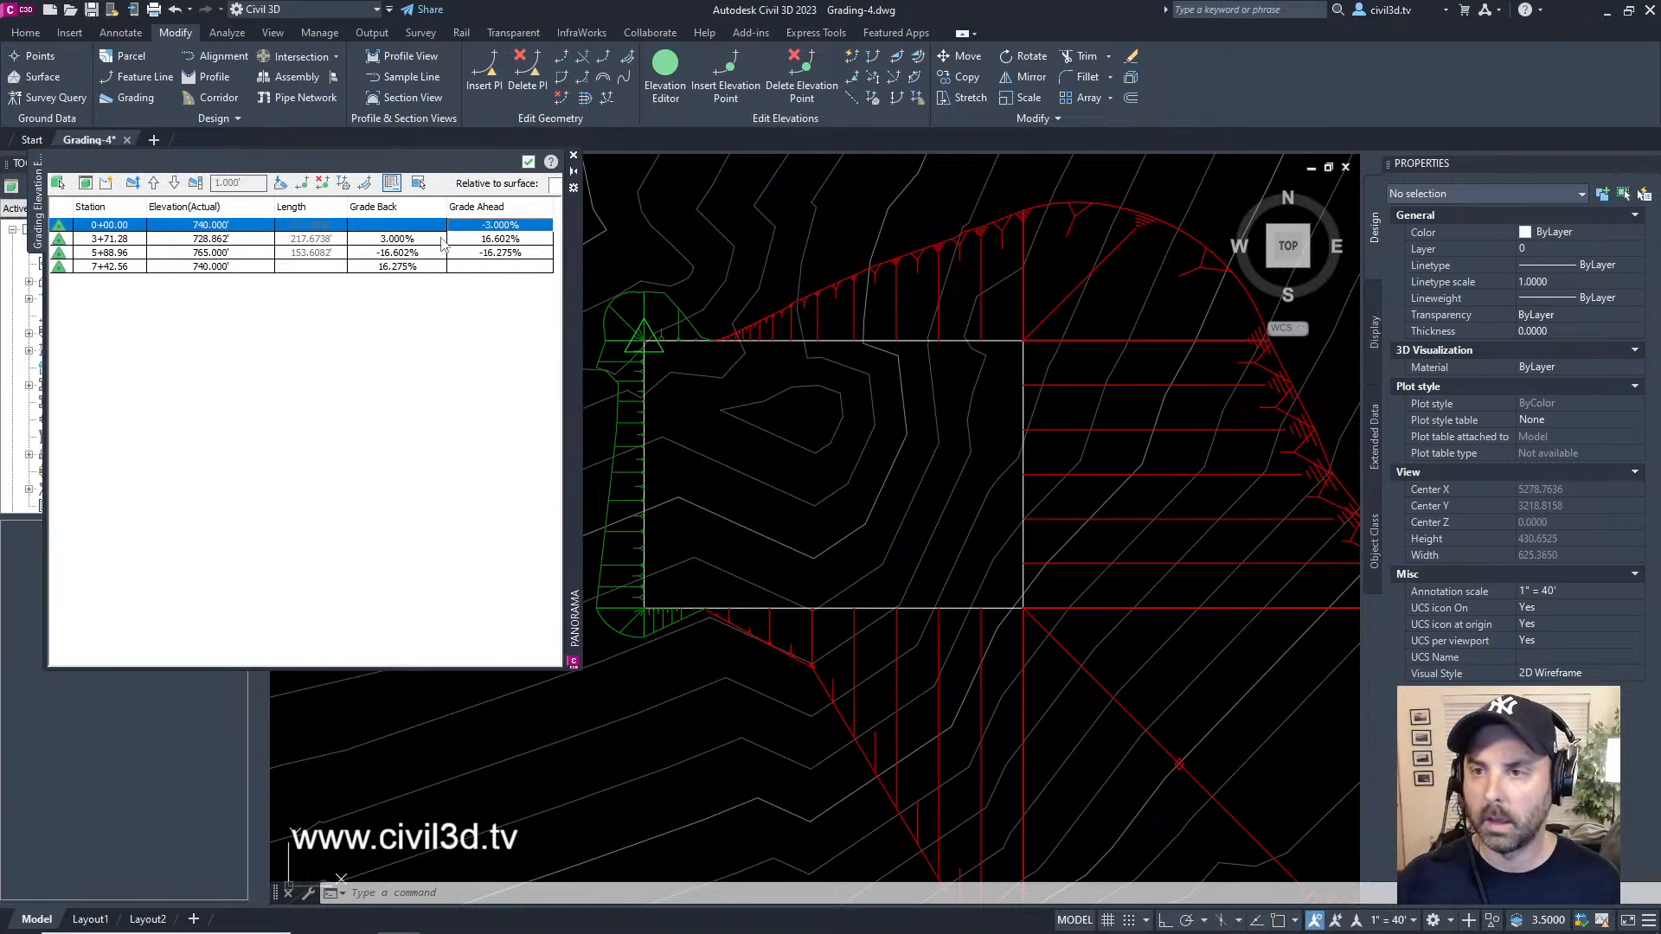
- Show all elevation points of the feature line again and close the Elevation Editor
{"action": "left_click", "coordinate": [392, 183]}
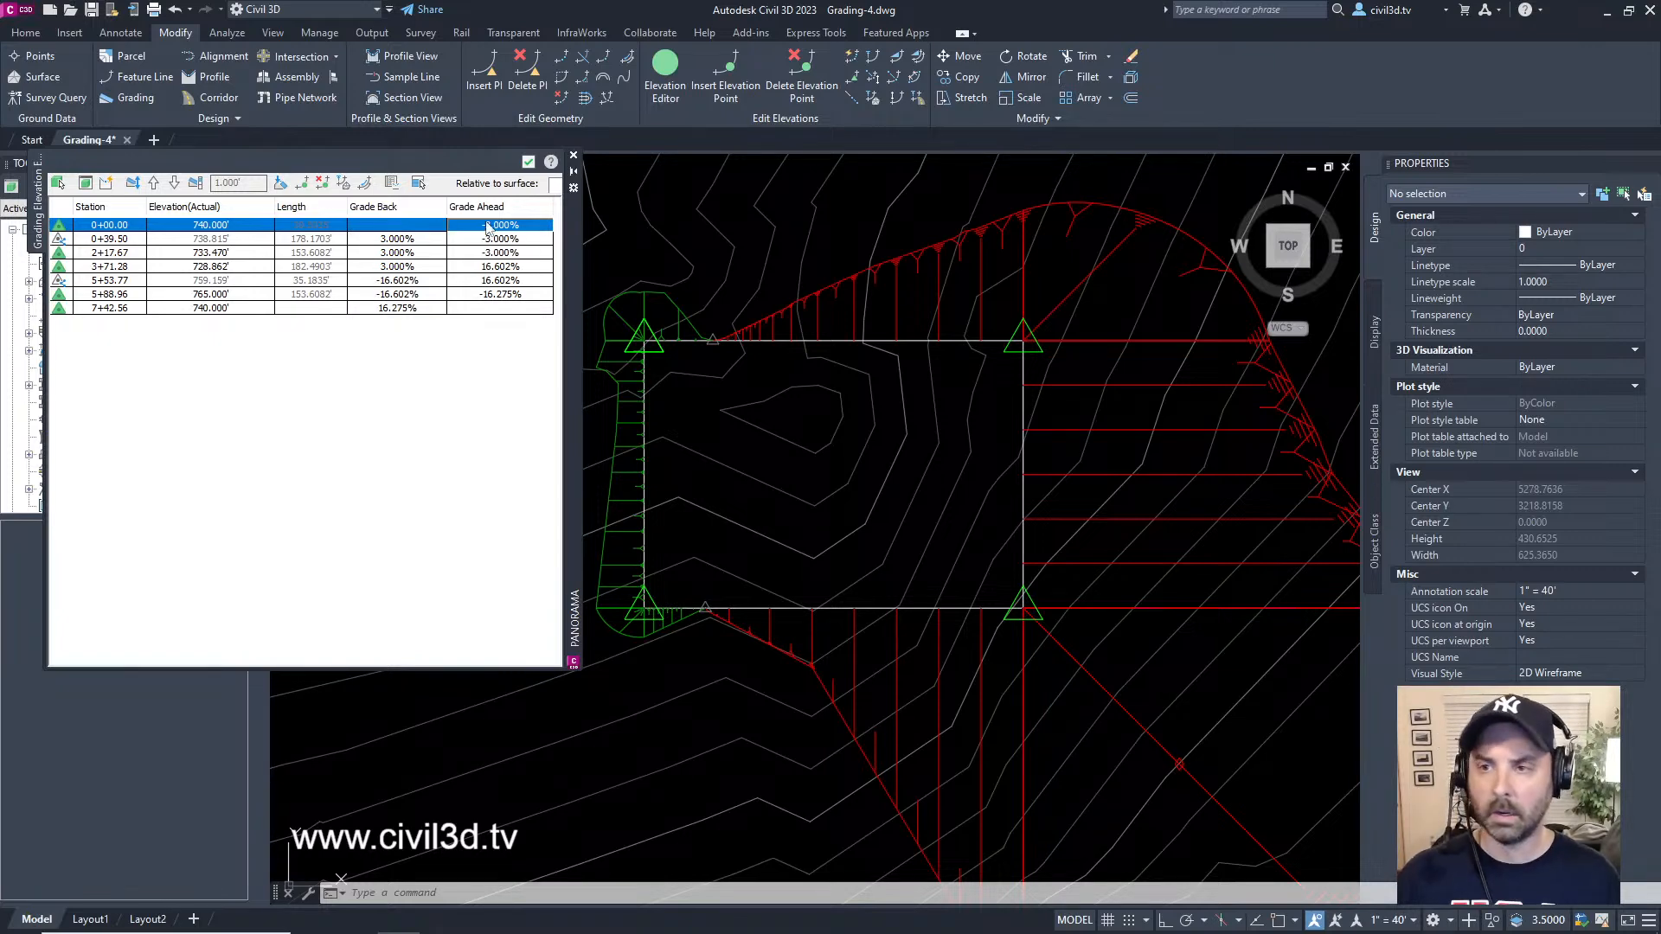
{"action": "left_click", "coordinate": [392, 183]}
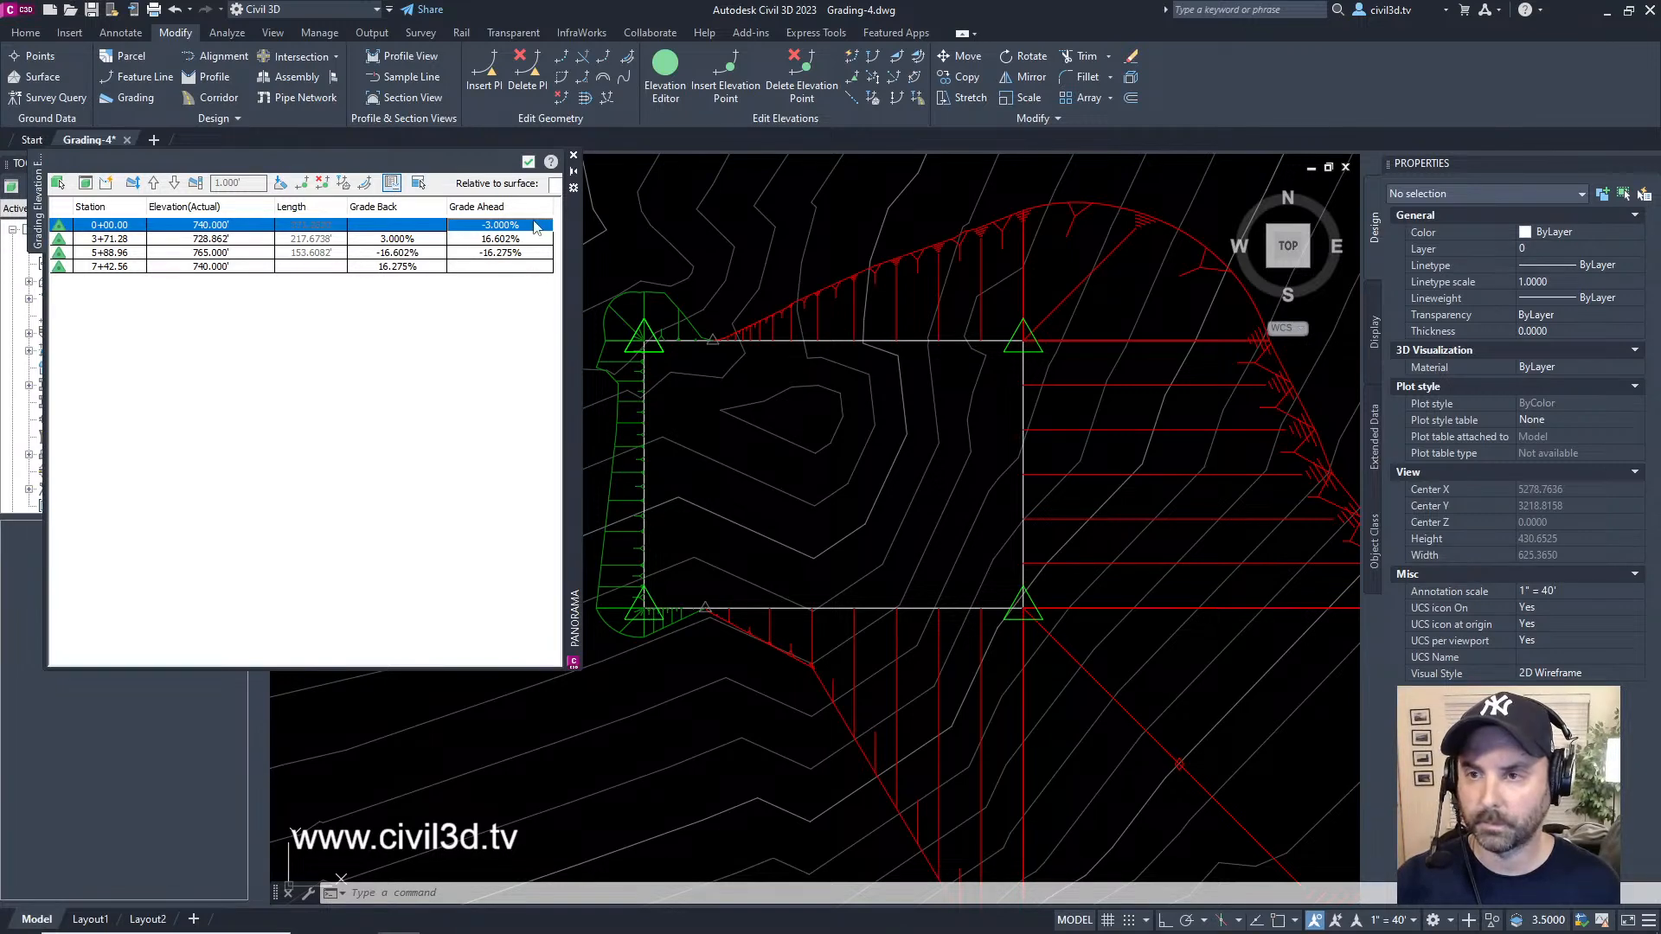
{"action": "left_click", "coordinate": [392, 183]}
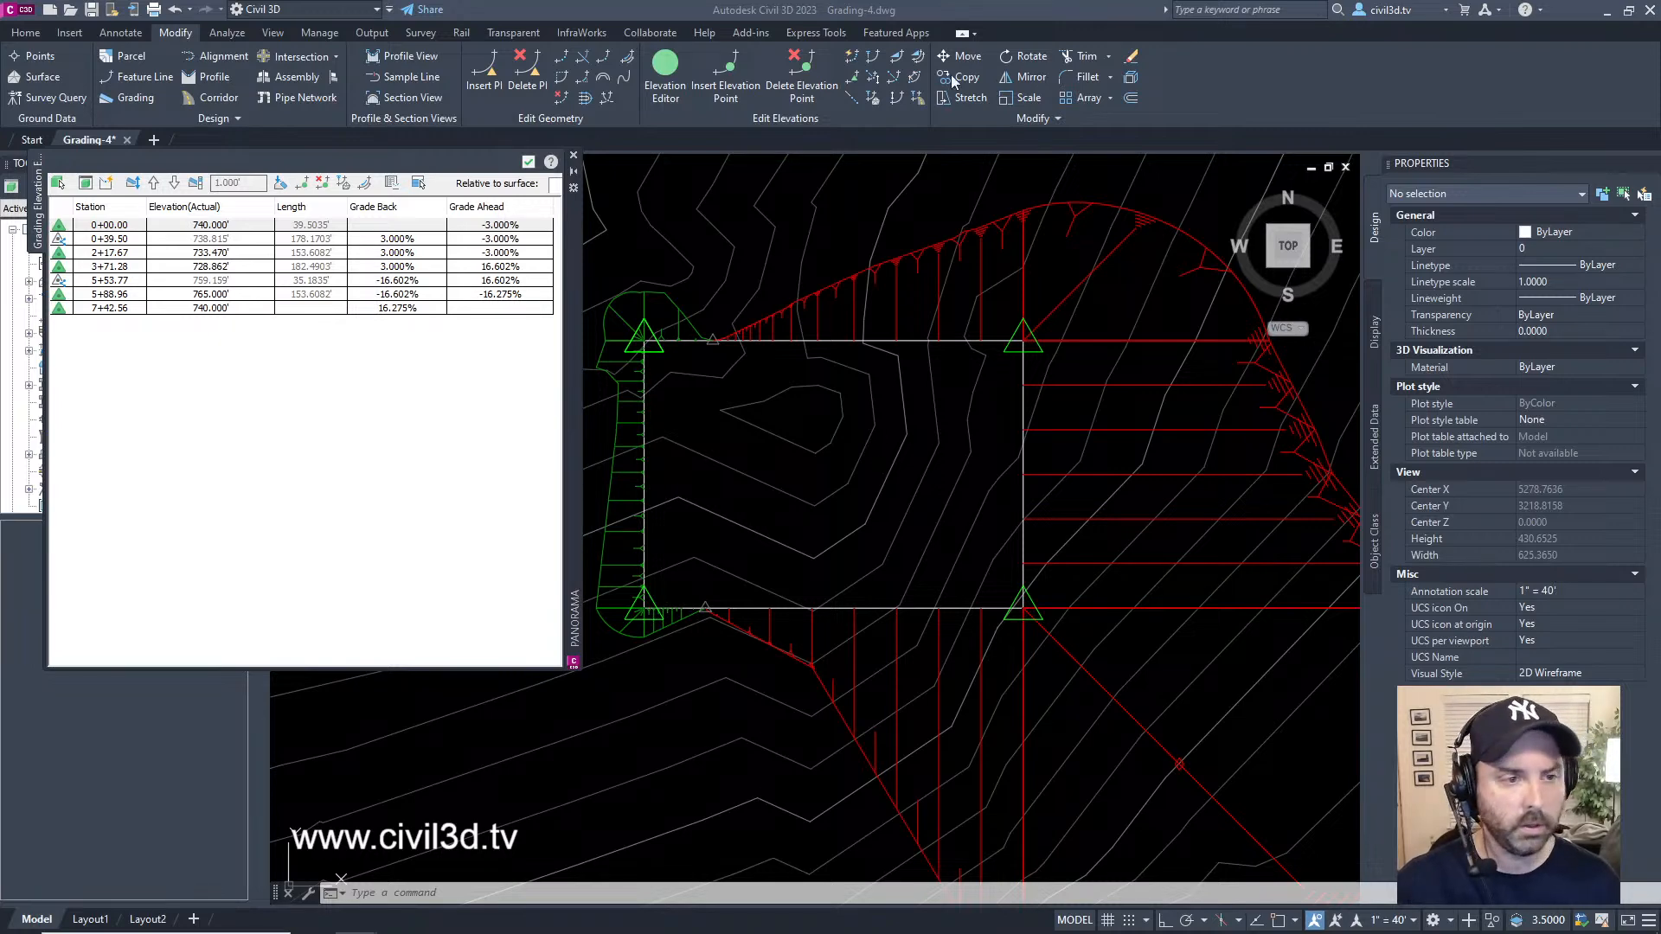
{"action": "left_click", "coordinate": [986, 11]}
{"action": "mouse_move", "coordinate": [845, 449]}
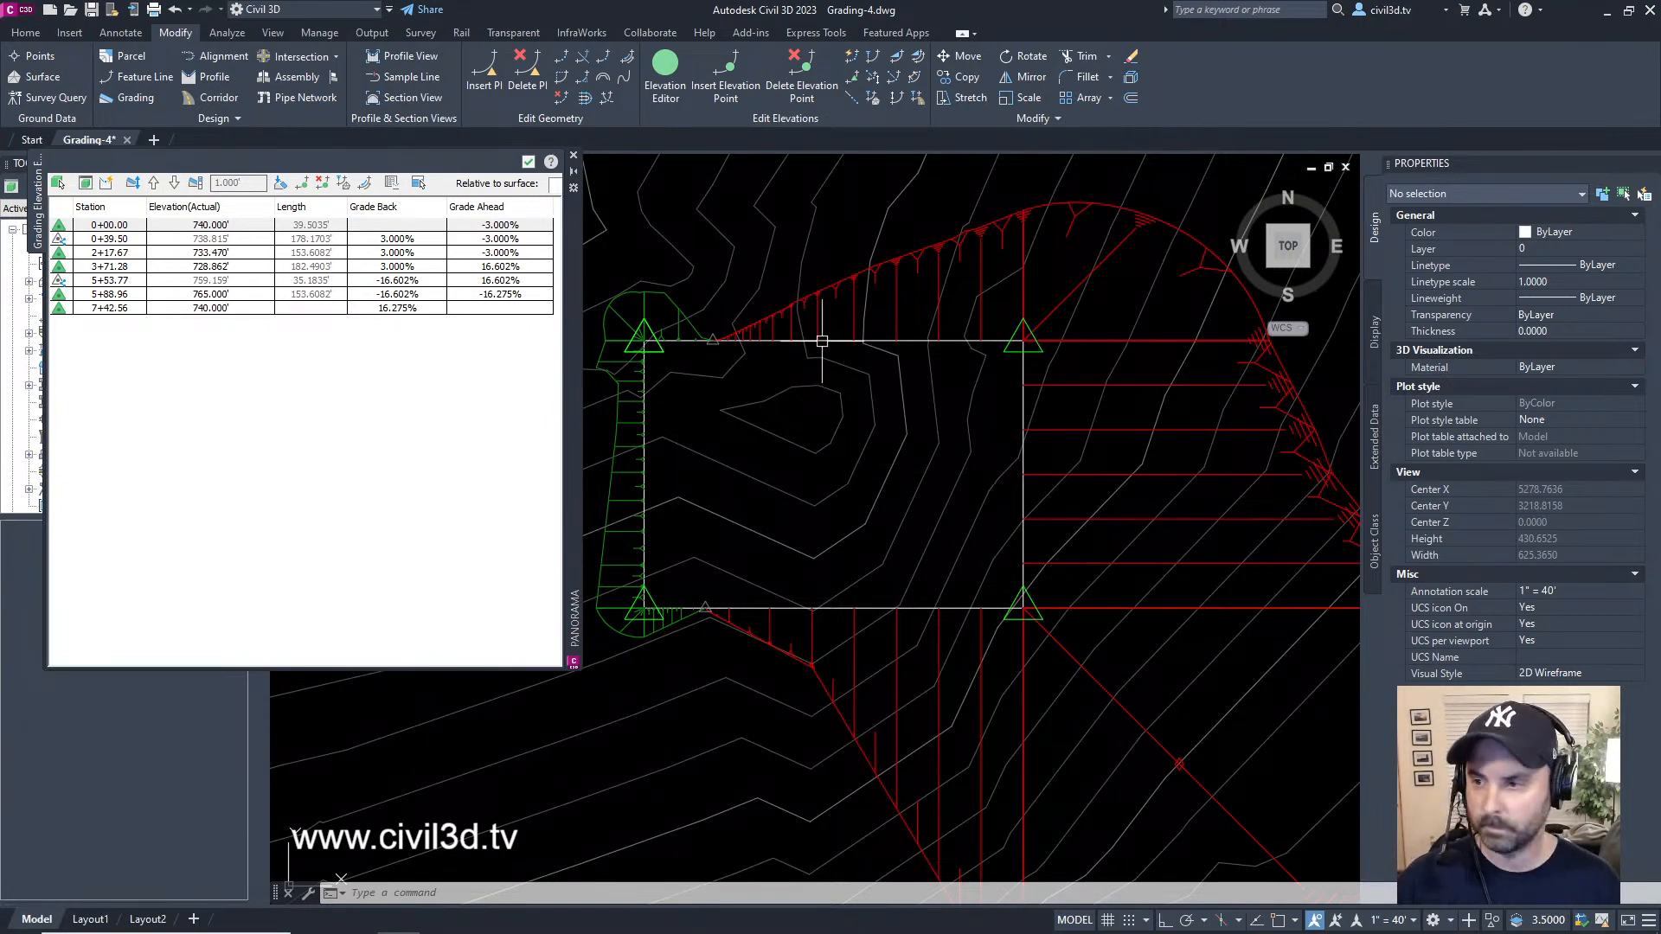
{"action": "scroll", "coordinate": [1038, 424], "scroll_direction": "down", "scroll_amount": 3}
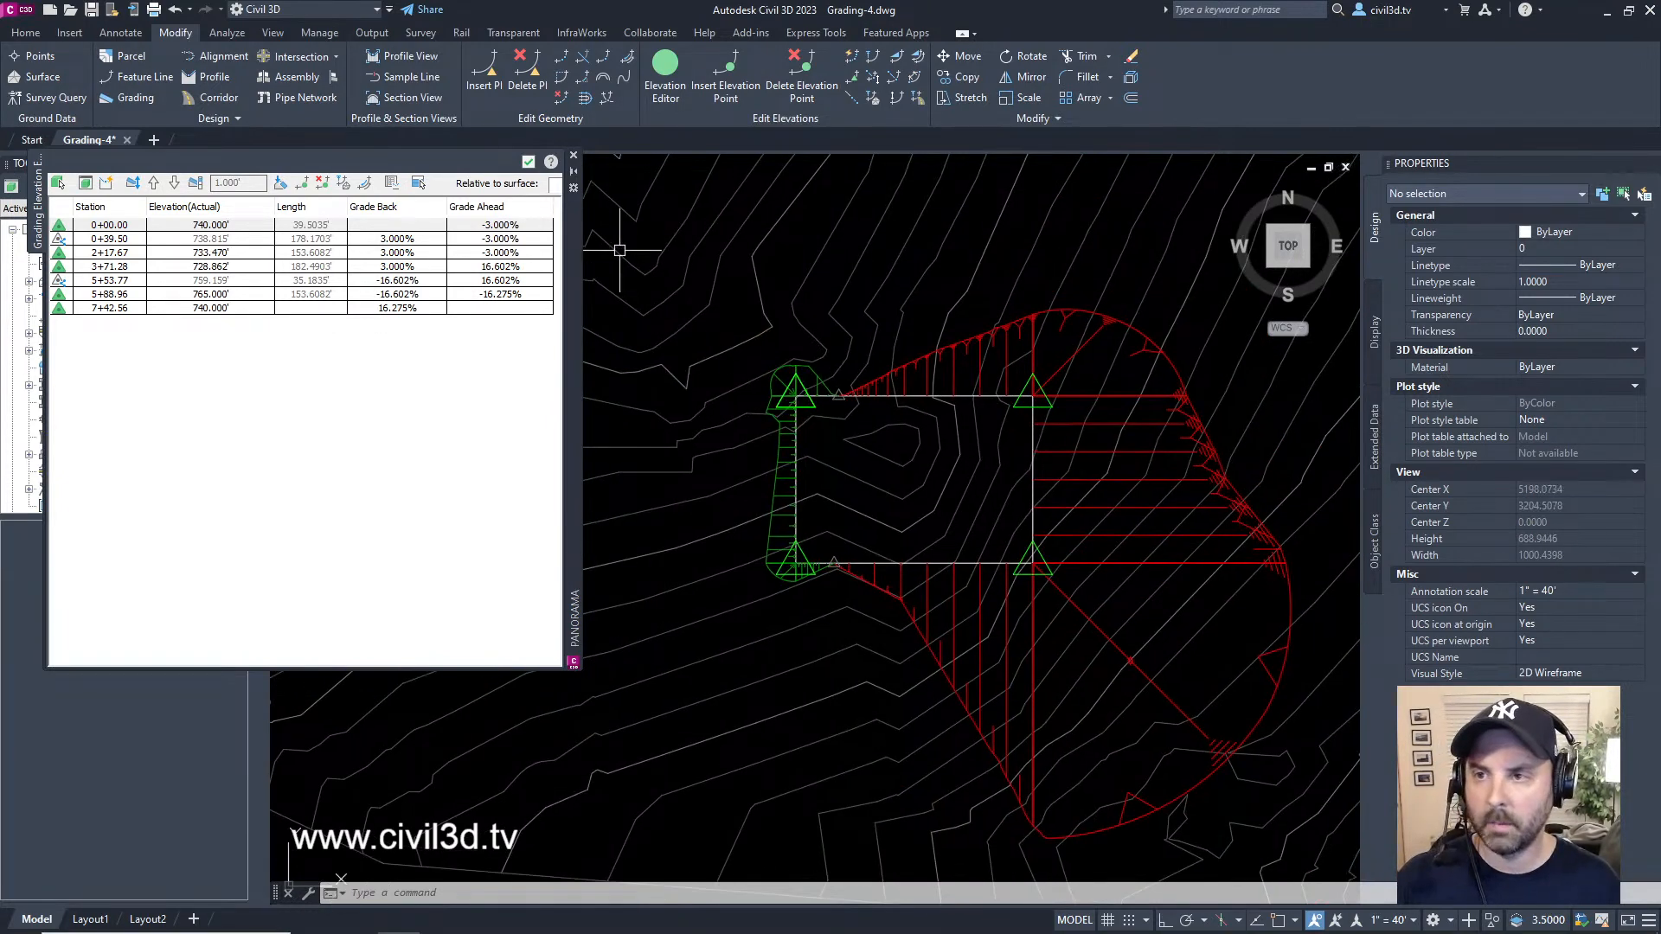
{"action": "left_click", "coordinate": [573, 156]}
{"action": "middle_click_drag", "start_coordinate": [1226, 511], "coordinate": [1094, 485]}
{"action": "mouse_move", "coordinate": [1074, 544]}
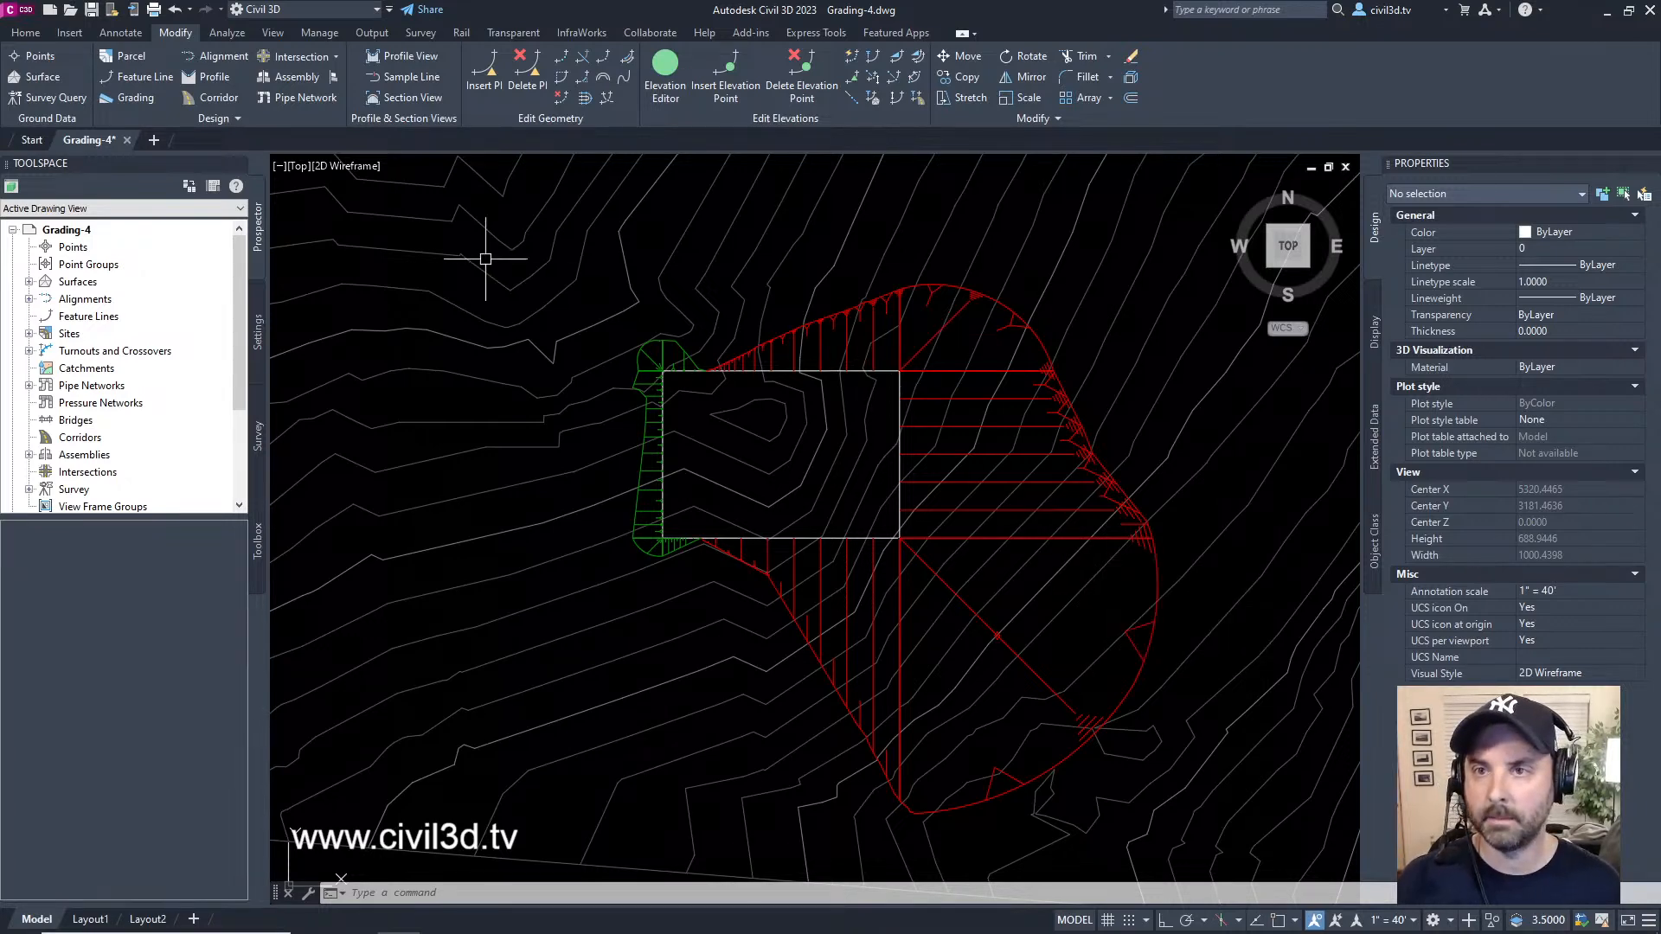
- Open the Grading Volume Tools for the entire building pad group and raise the group by 1 ft
{"action": "left_click", "coordinate": [224, 35]}
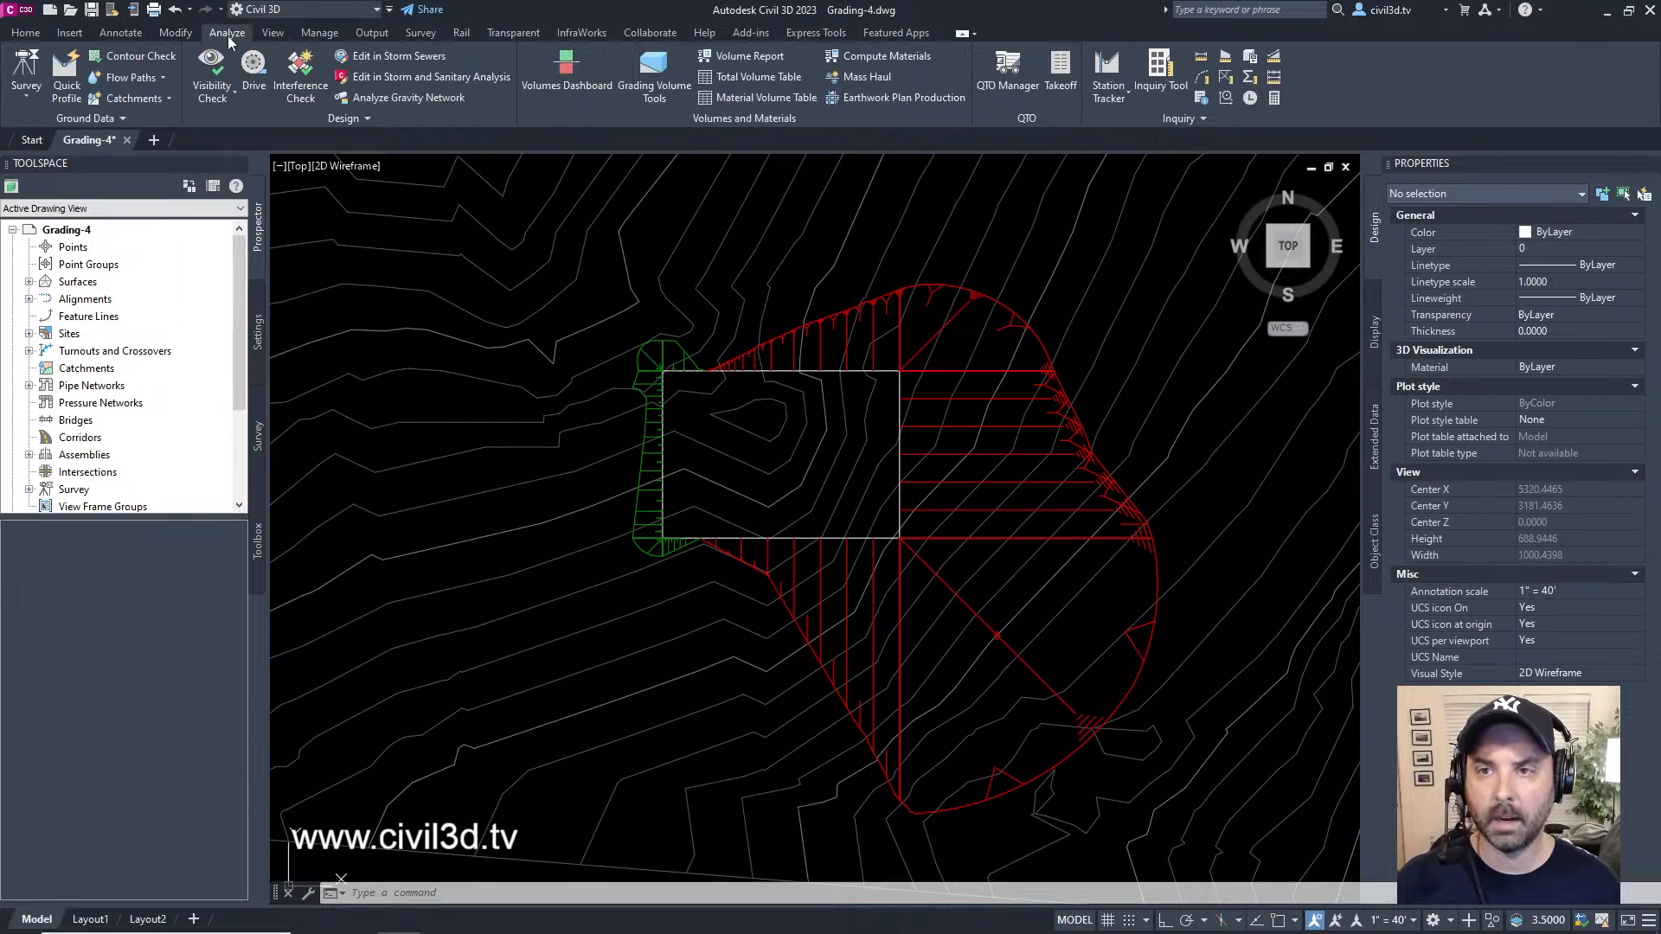
{"action": "mouse_move", "coordinate": [1067, 320]}
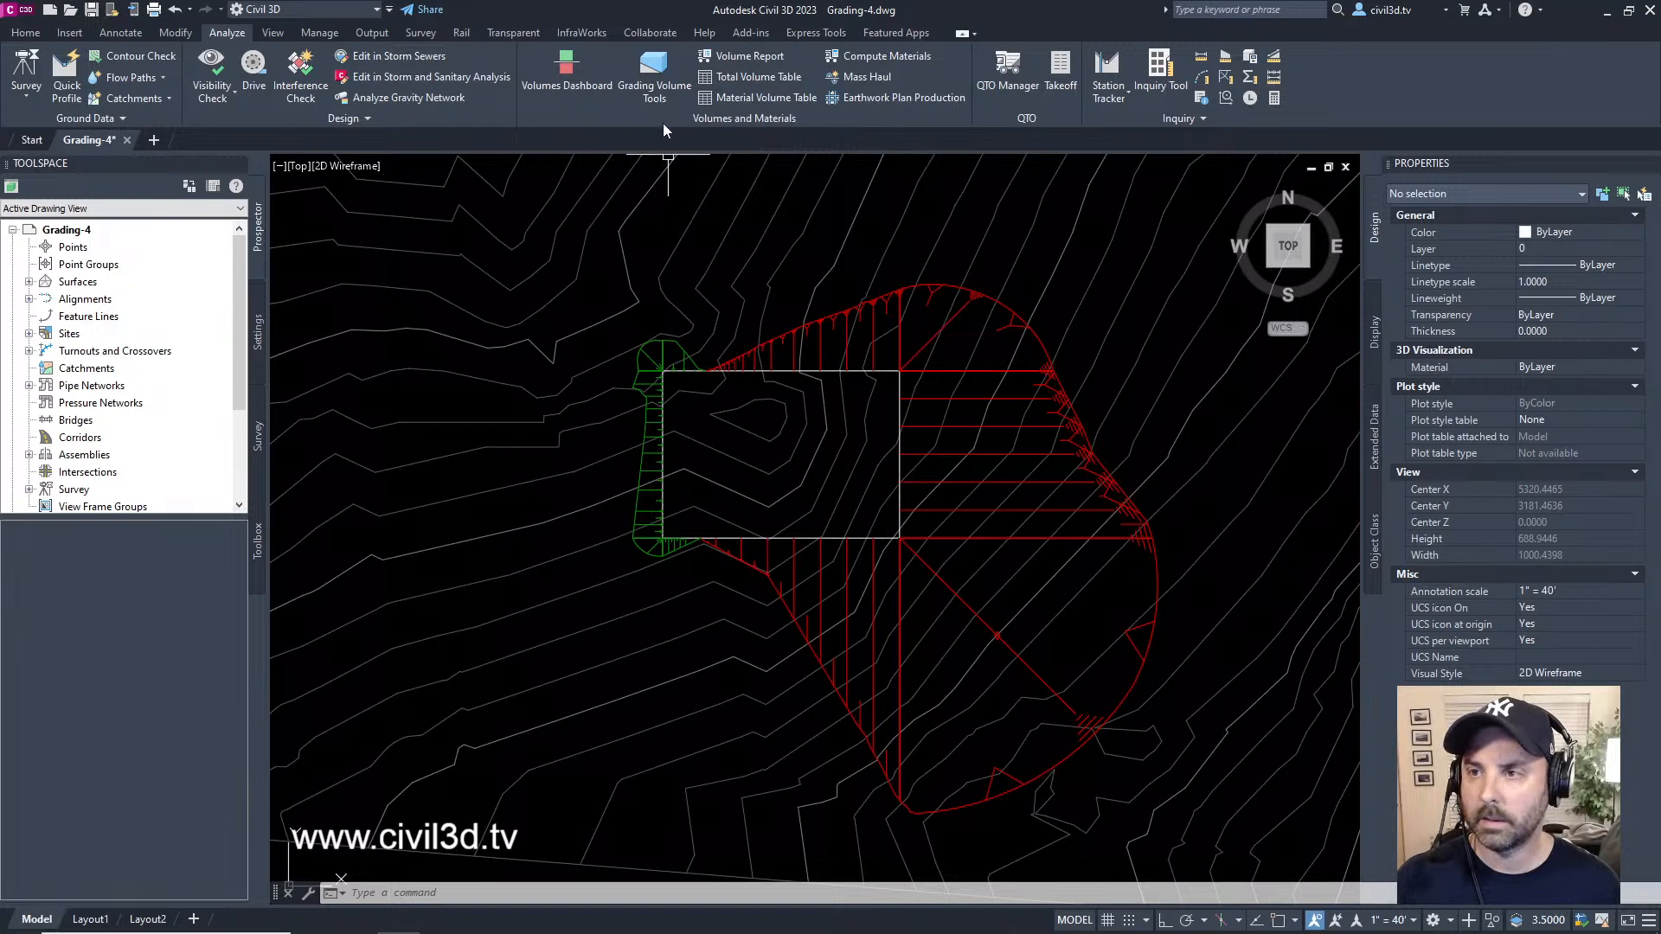
{"action": "left_click", "coordinate": [653, 84]}
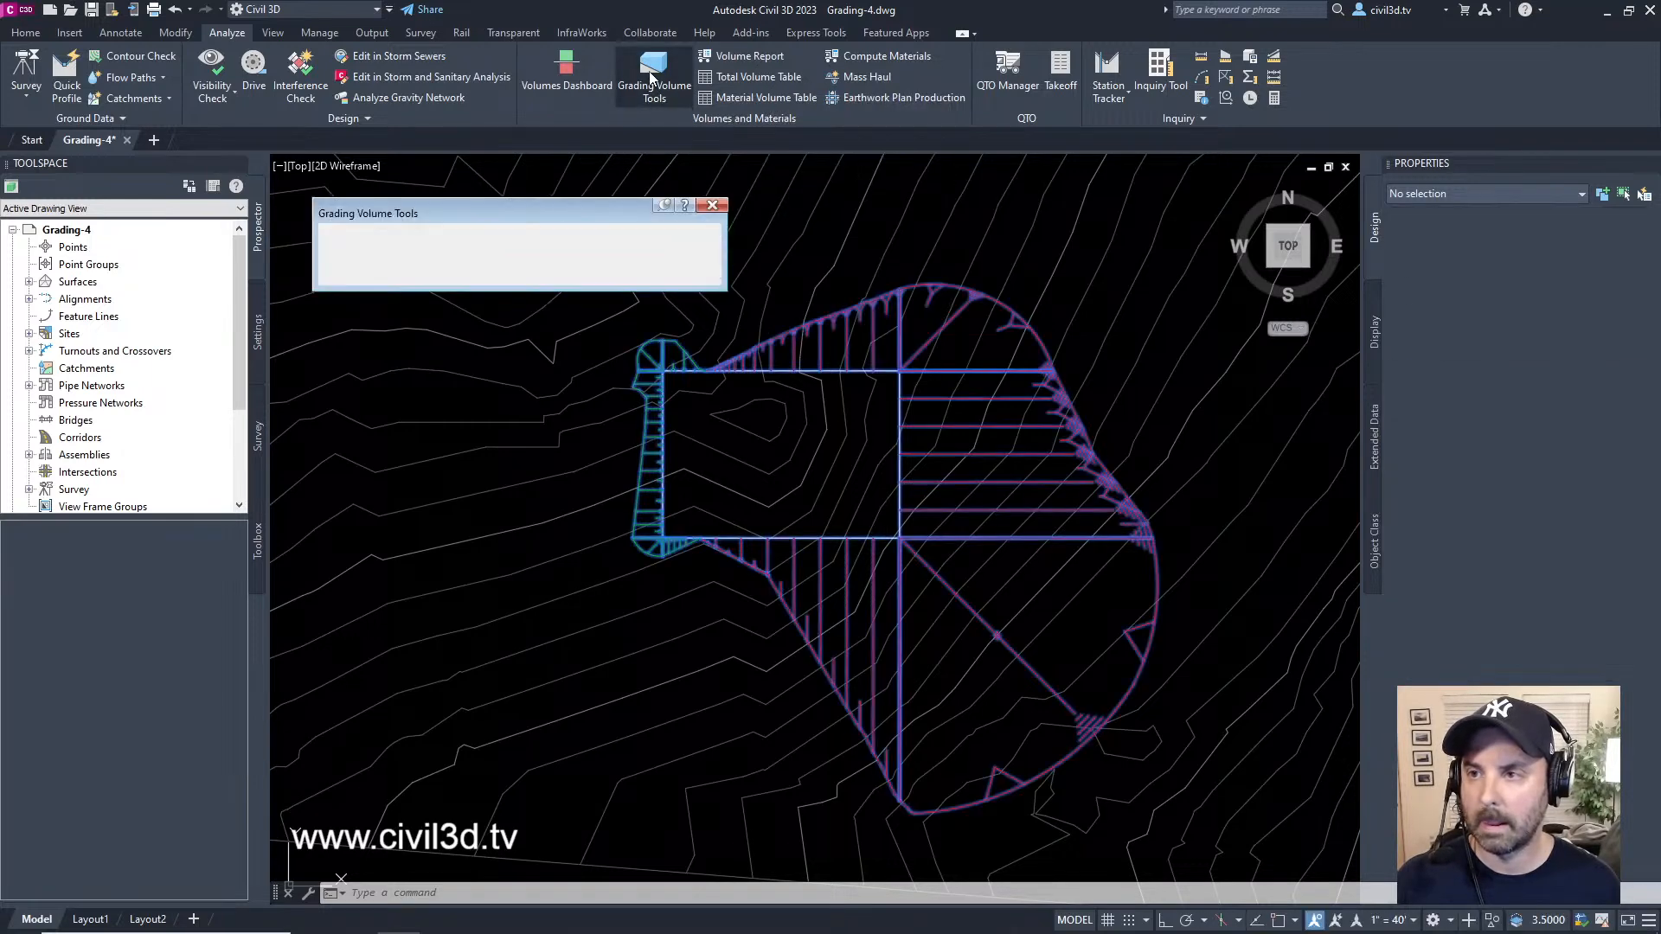
{"action": "left_click_drag", "start_coordinate": [546, 205], "coordinate": [529, 186]}
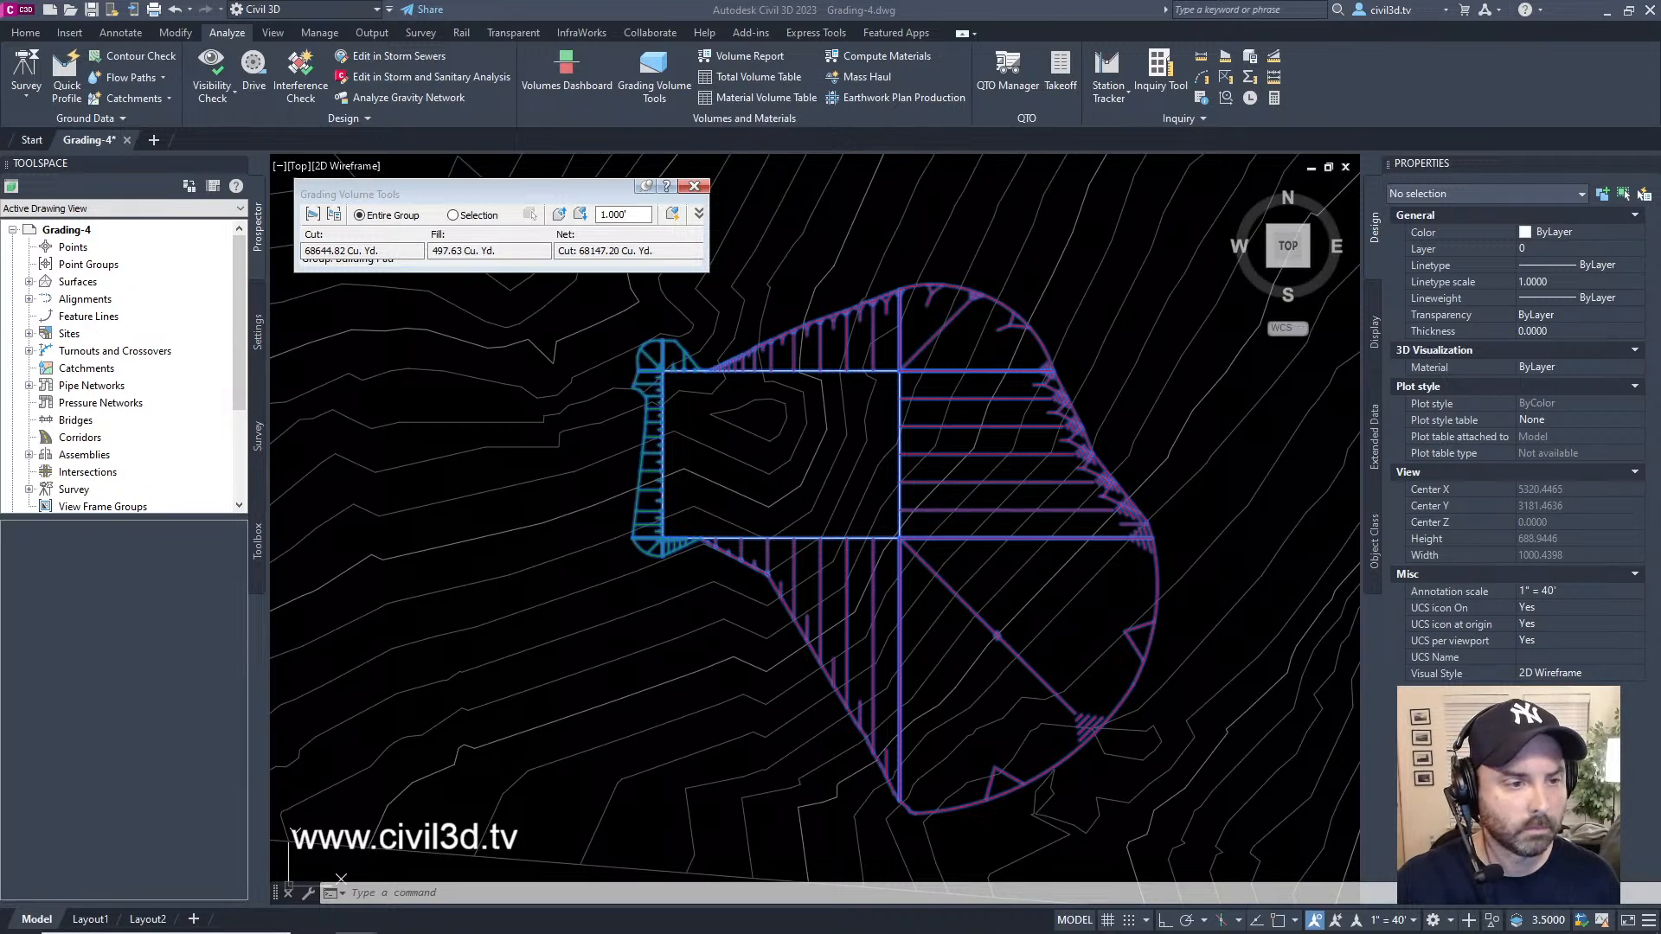
{"action": "left_click", "coordinate": [583, 186]}
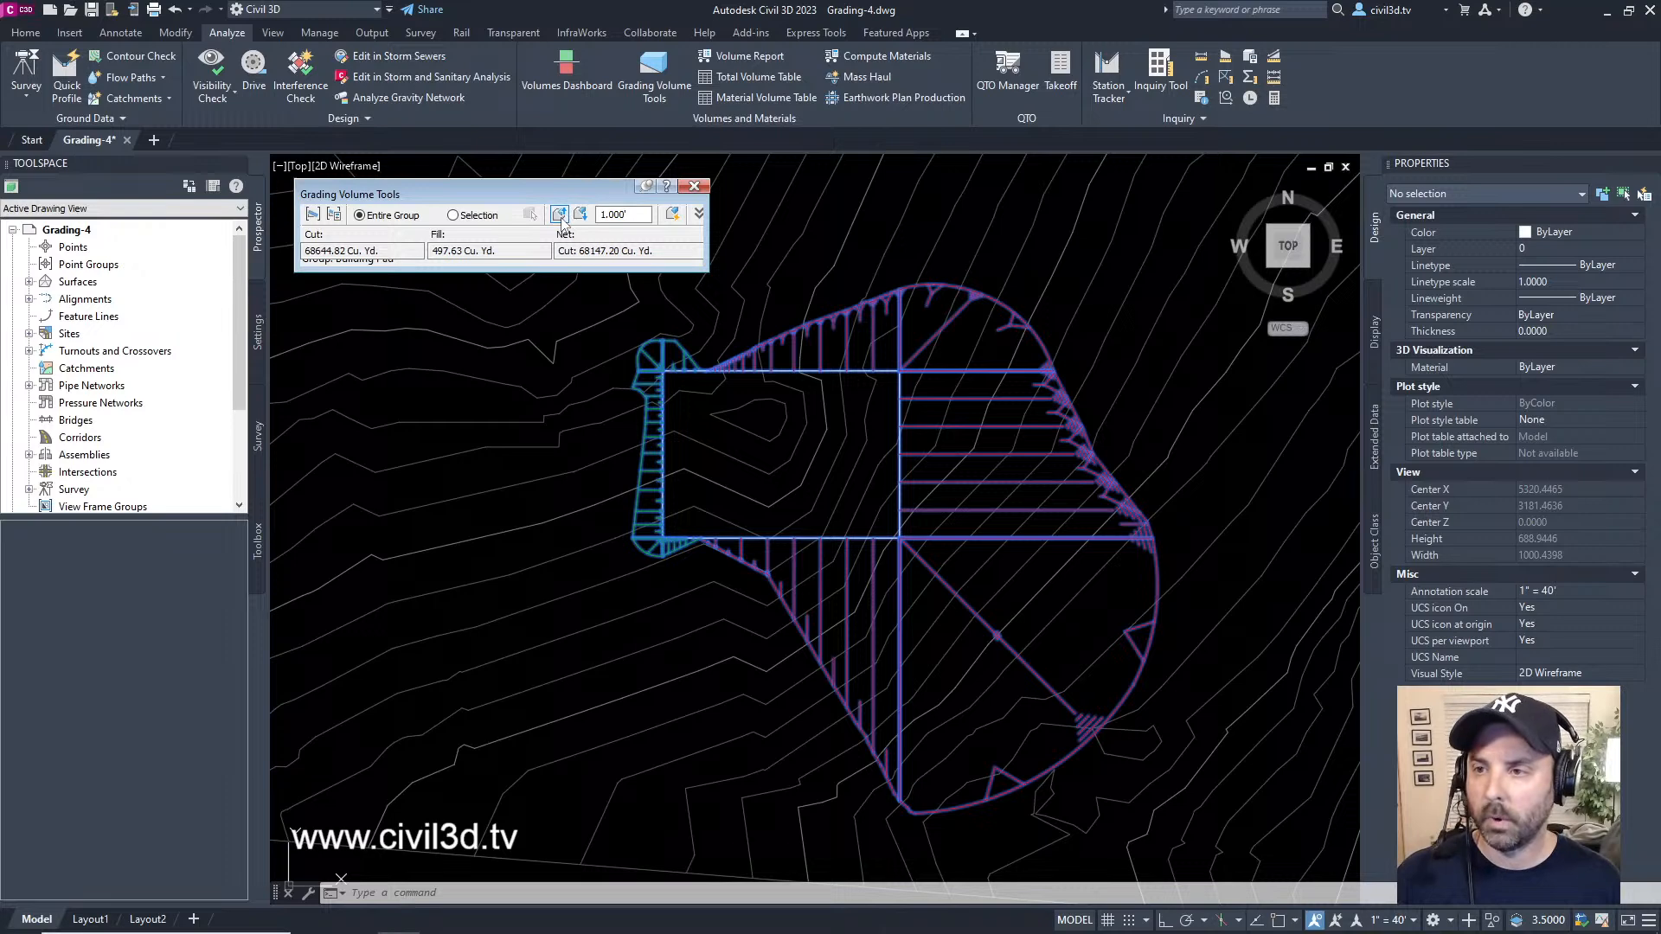
{"action": "left_click", "coordinate": [636, 213]}
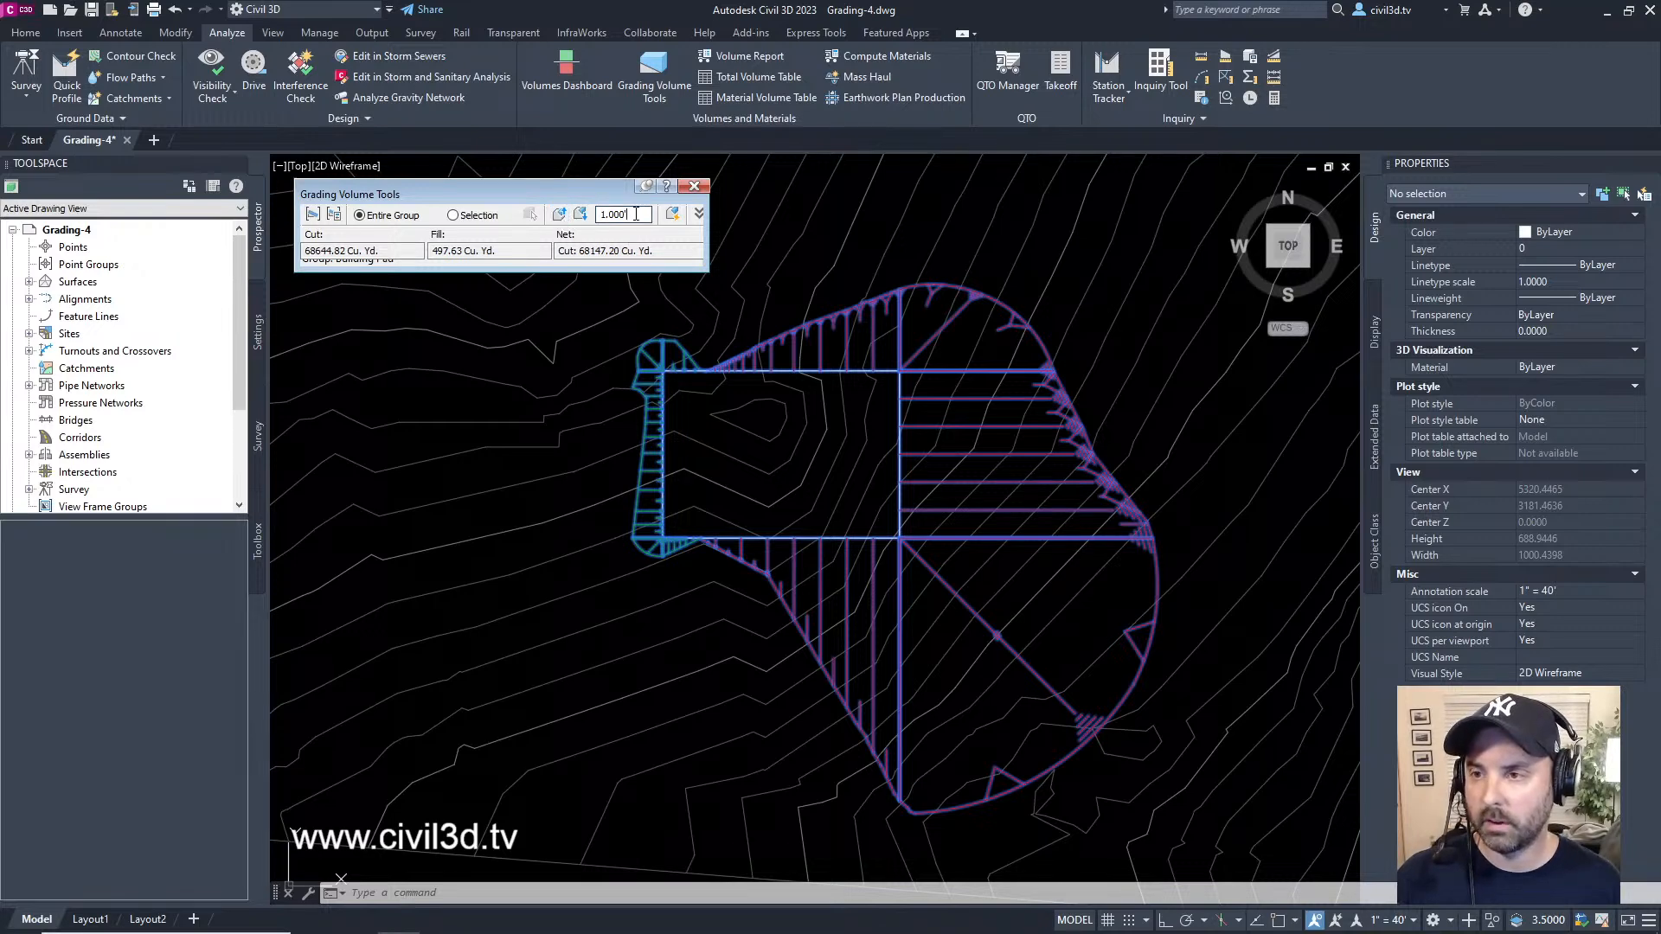
{"action": "left_click", "coordinate": [559, 216]}
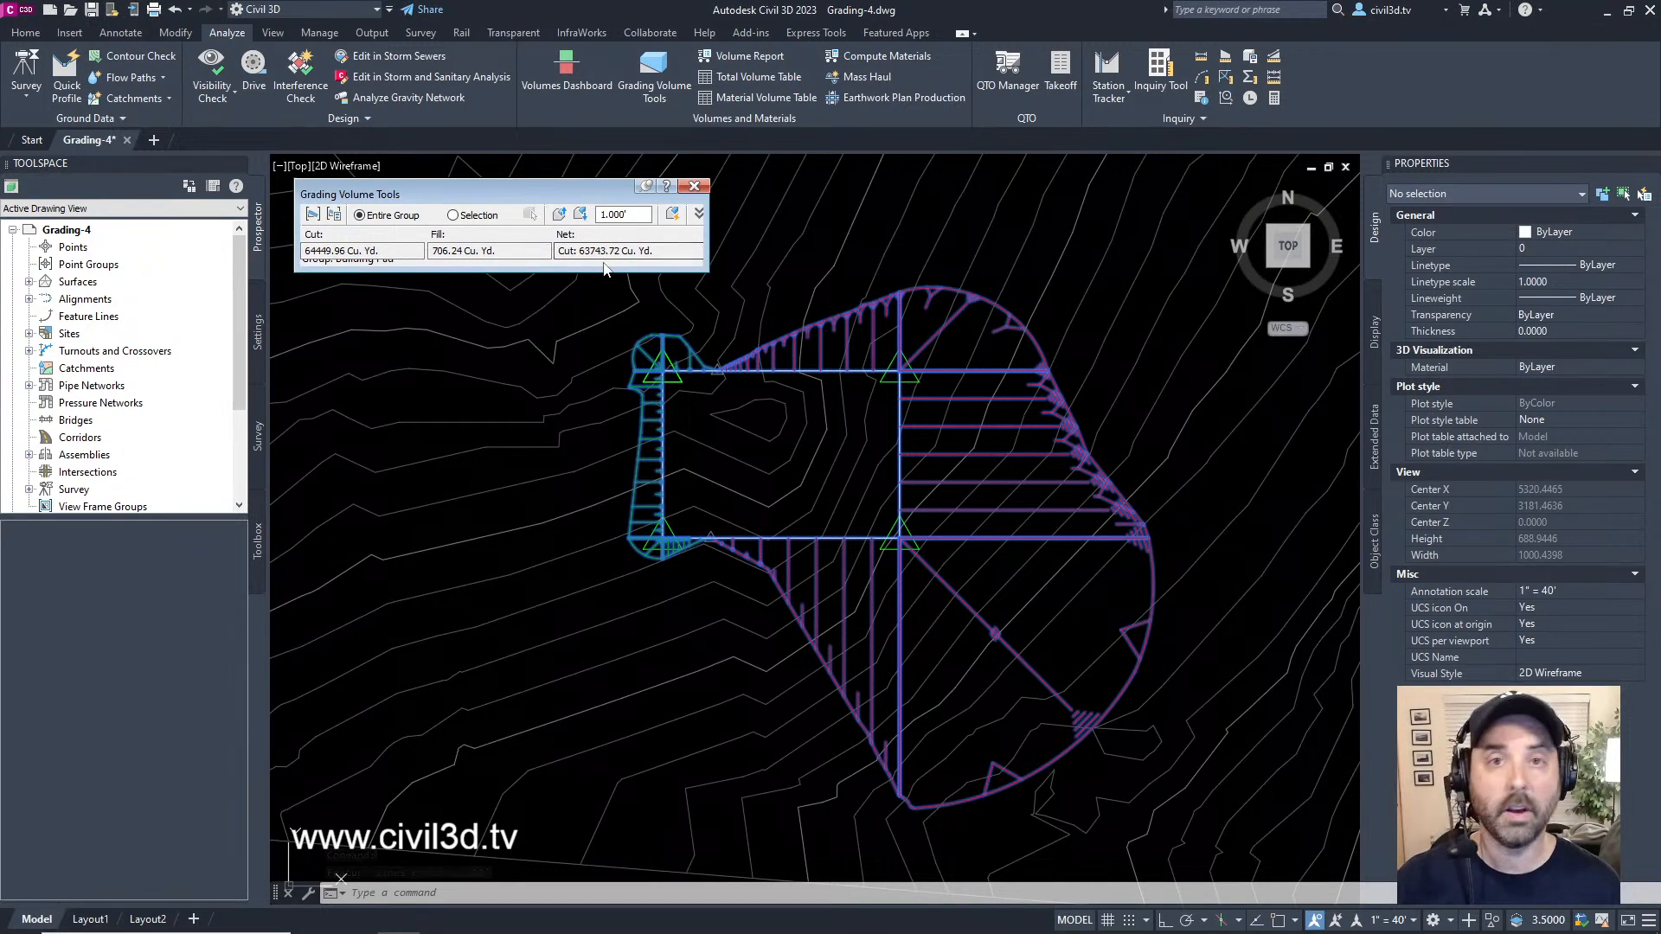
- Set the raise/lower increment to 10 ft and raise the entire building pad grading group by it
{"action": "double_click", "coordinate": [637, 215]}
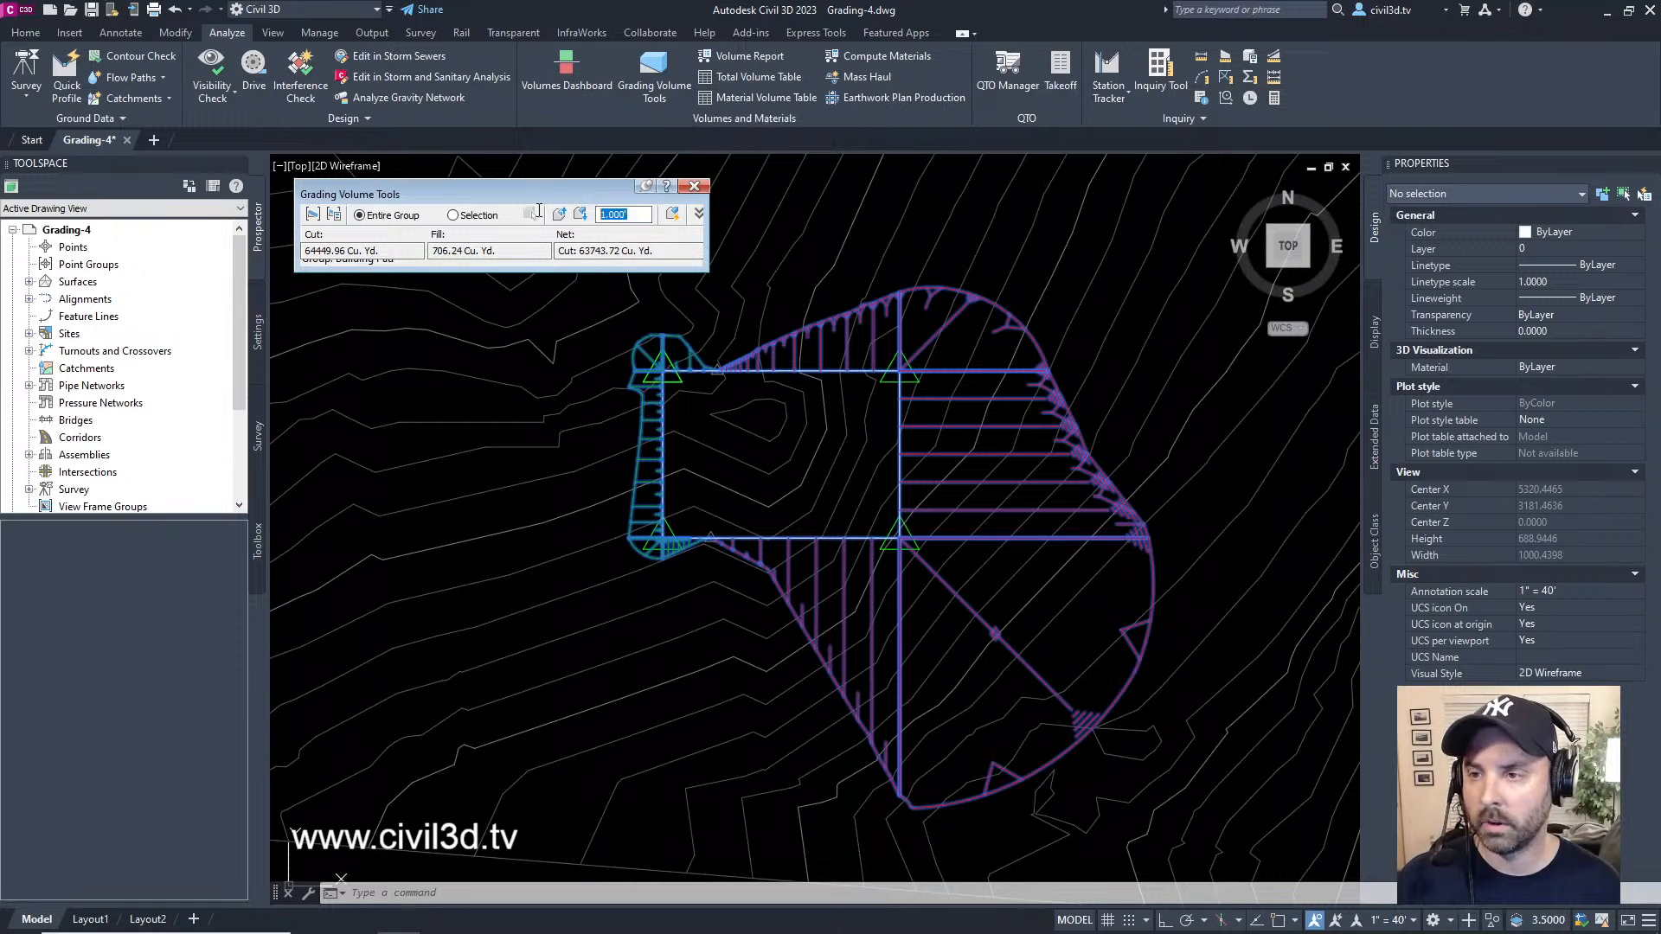
{"action": "type", "text": "10"}
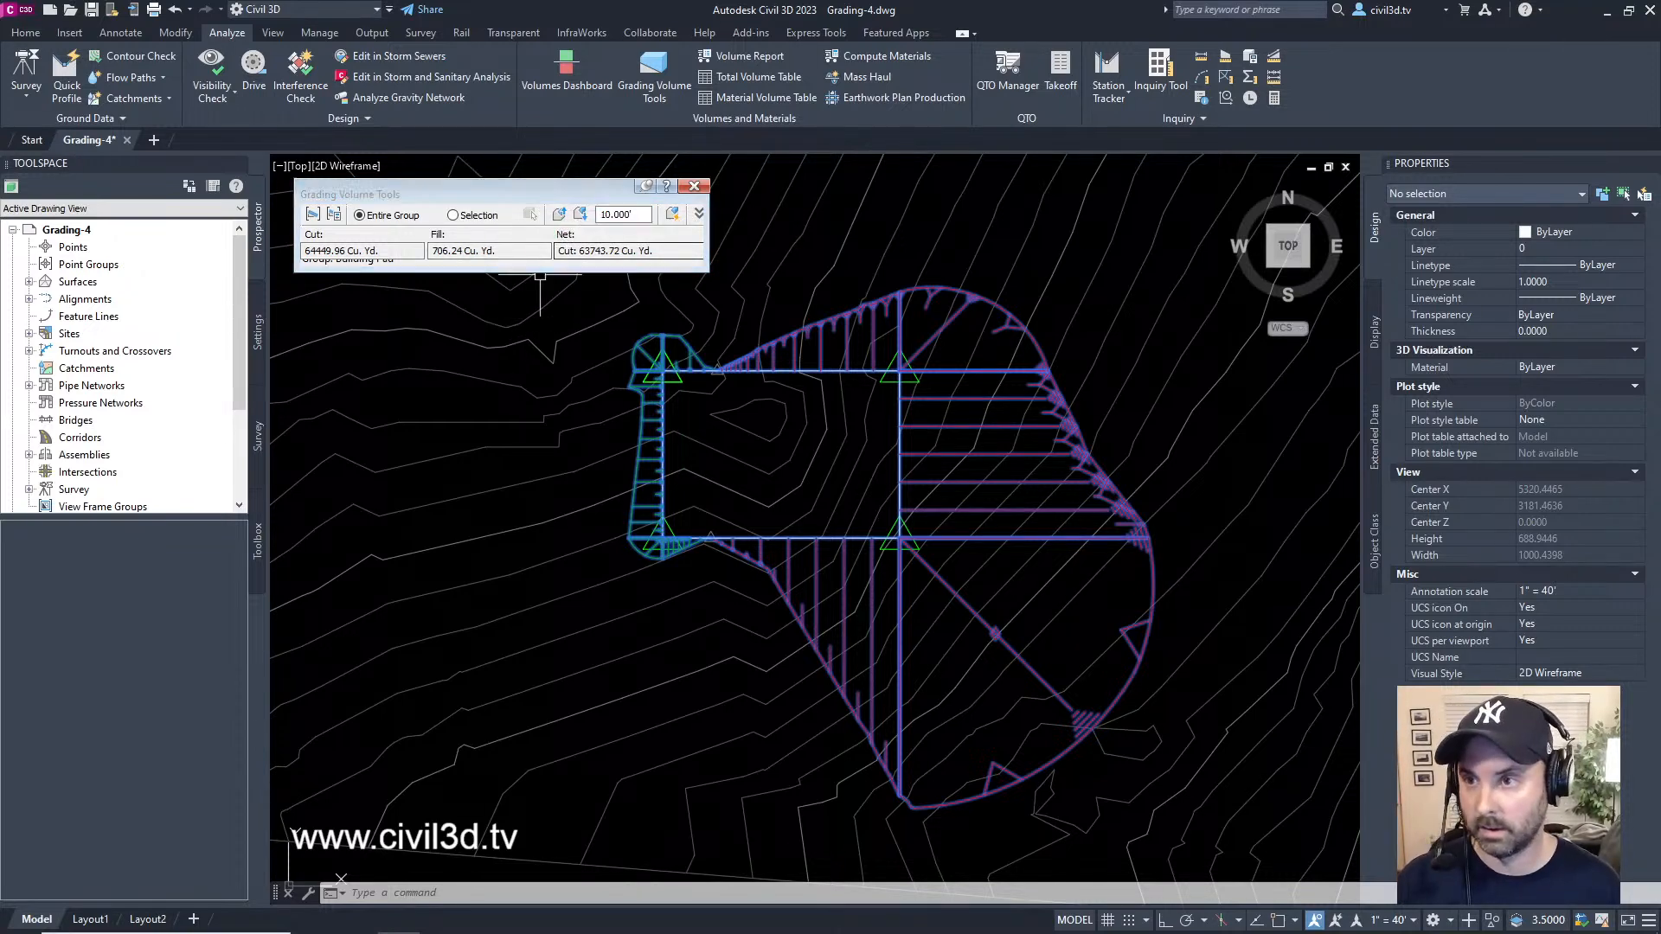
{"action": "left_click", "coordinate": [558, 216]}
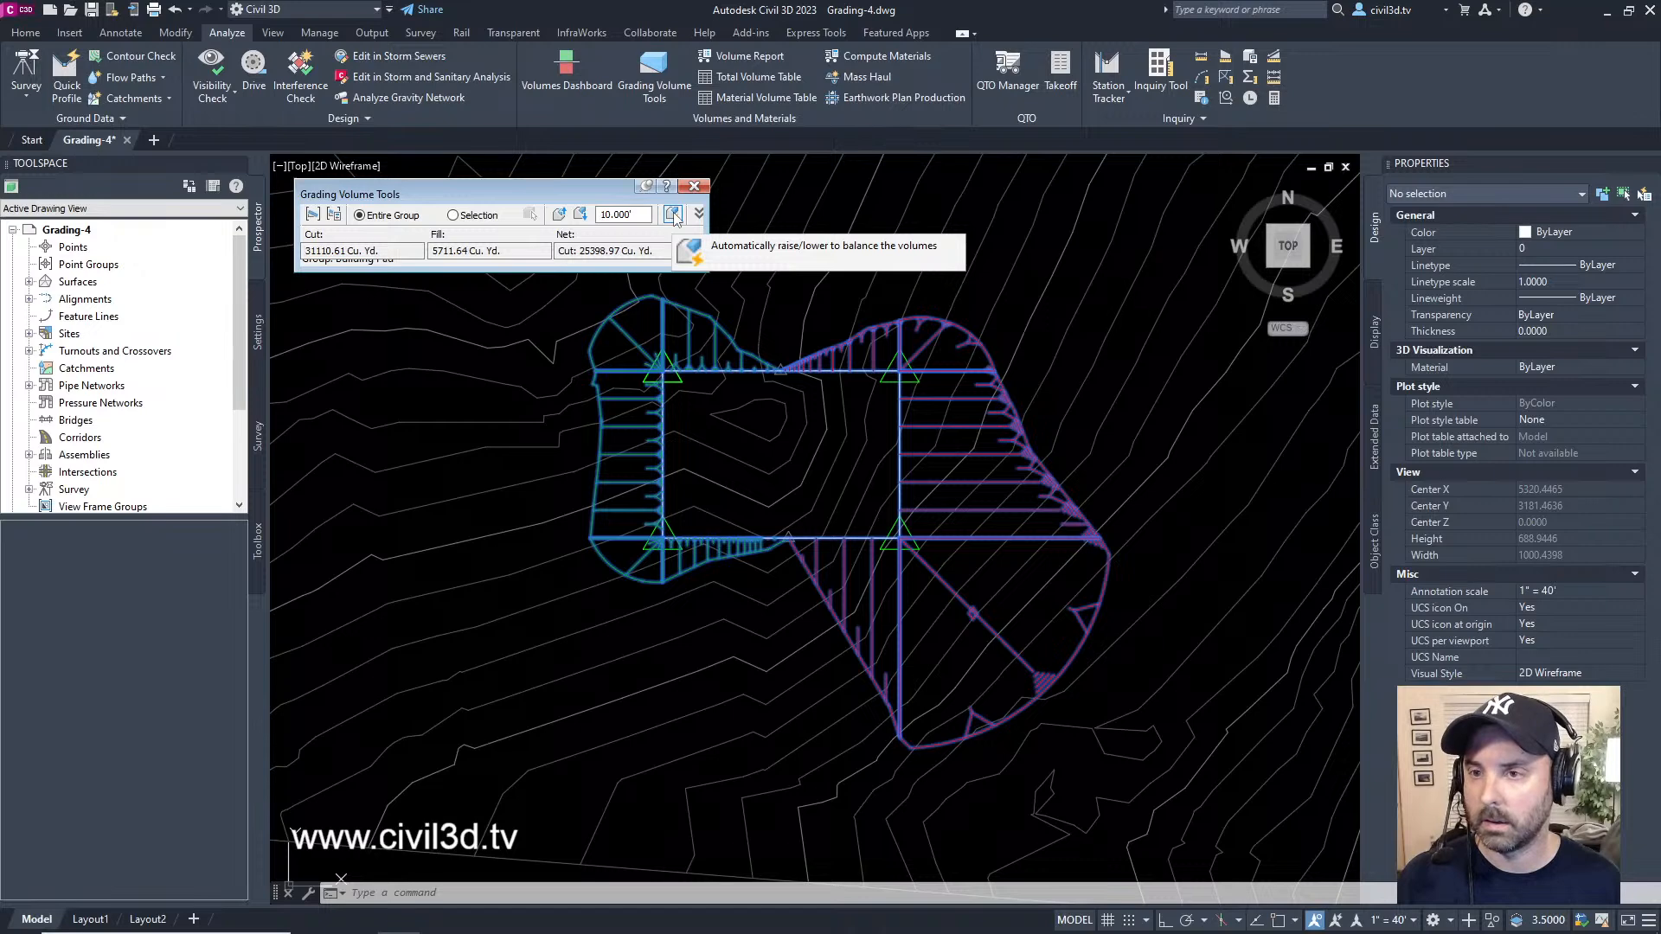
- Auto-balance the grading group's cut and fill to a required volume of 0.00 Cu. Yd., and close the Grading Volume Tools
{"action": "left_click", "coordinate": [674, 217]}
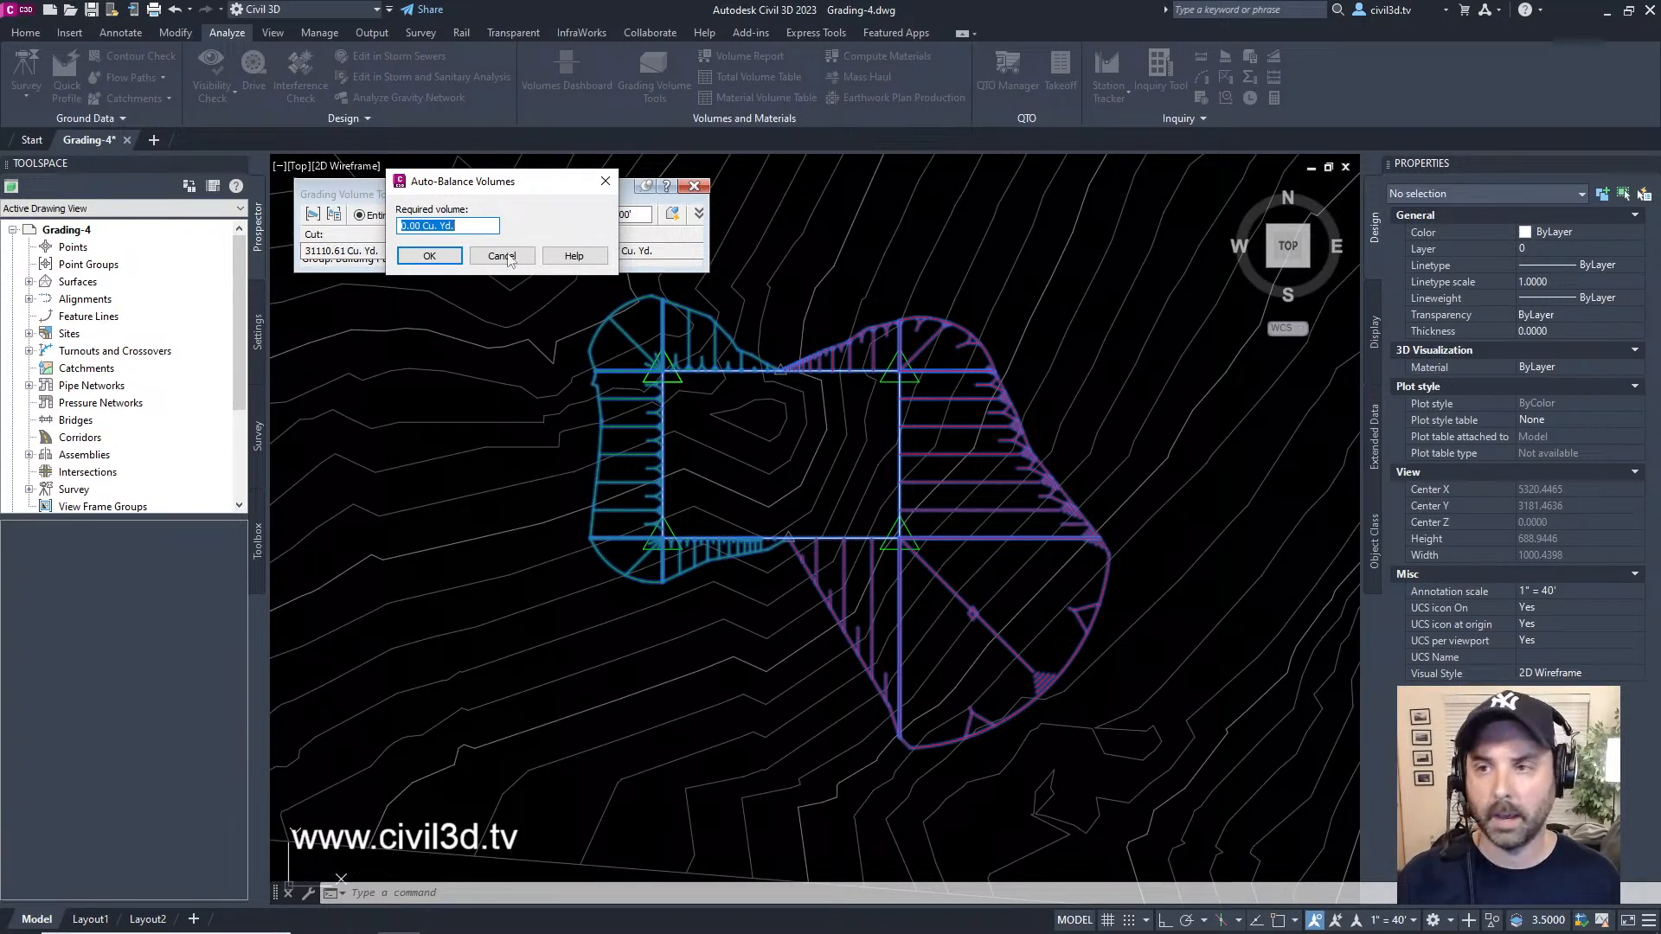
{"action": "left_click", "coordinate": [430, 257]}
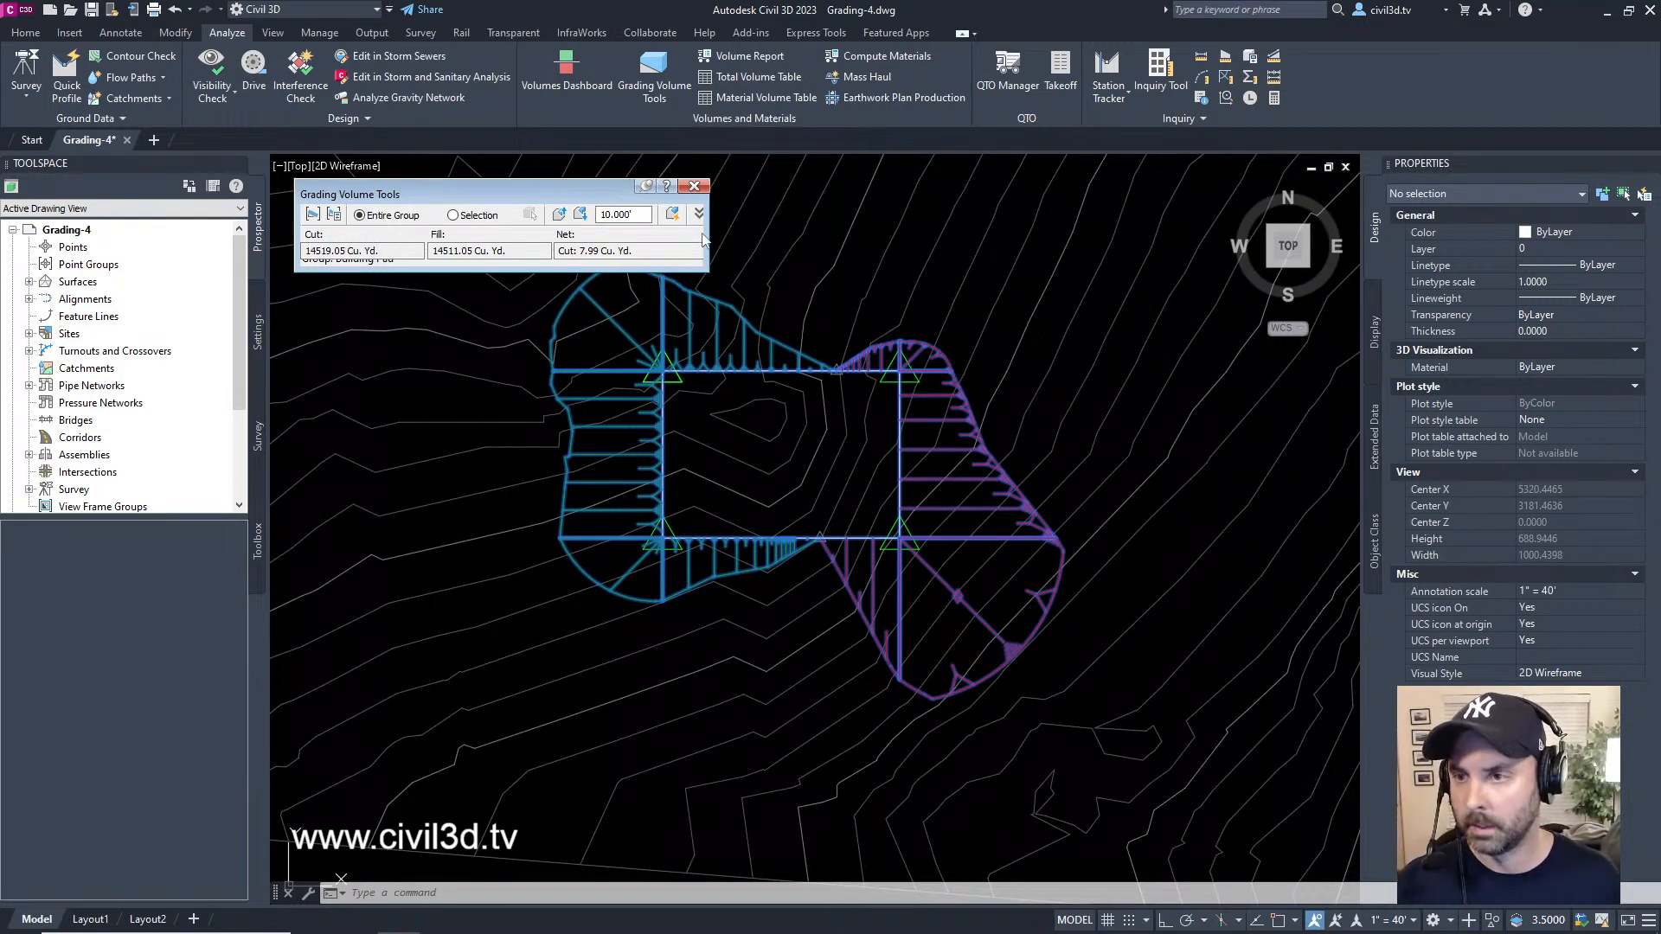
{"action": "middle_click_drag", "start_coordinate": [823, 408], "coordinate": [923, 493]}
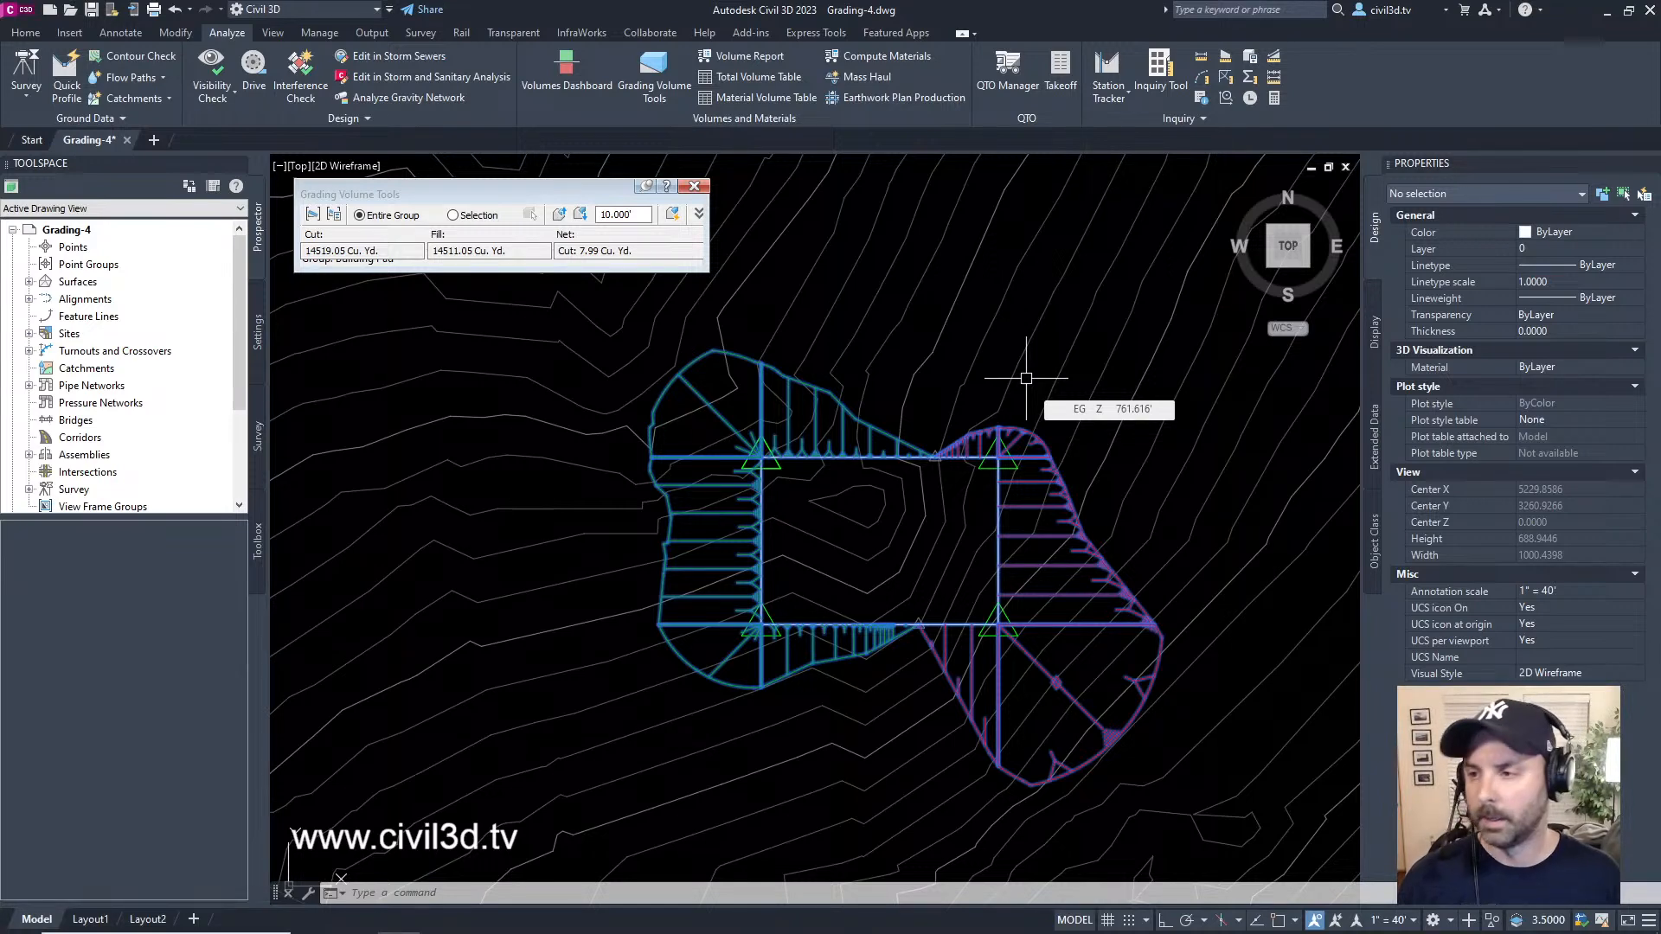
{"action": "middle_click_drag", "start_coordinate": [1101, 528], "coordinate": [1093, 497]}
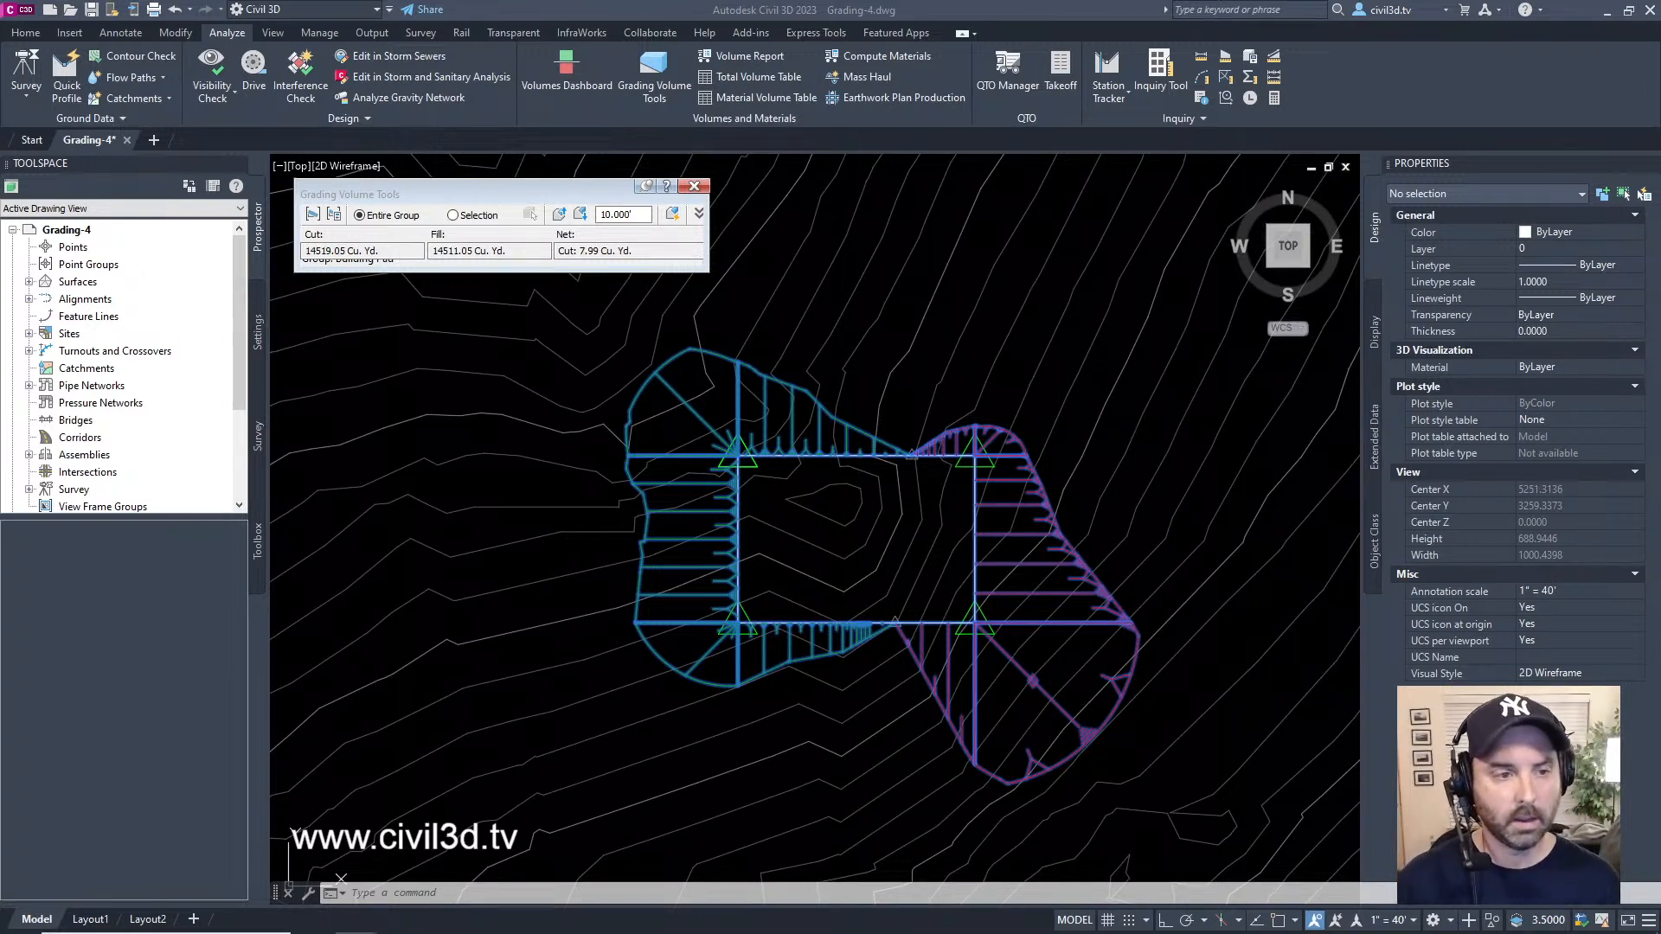
{"action": "left_click", "coordinate": [927, 4]}
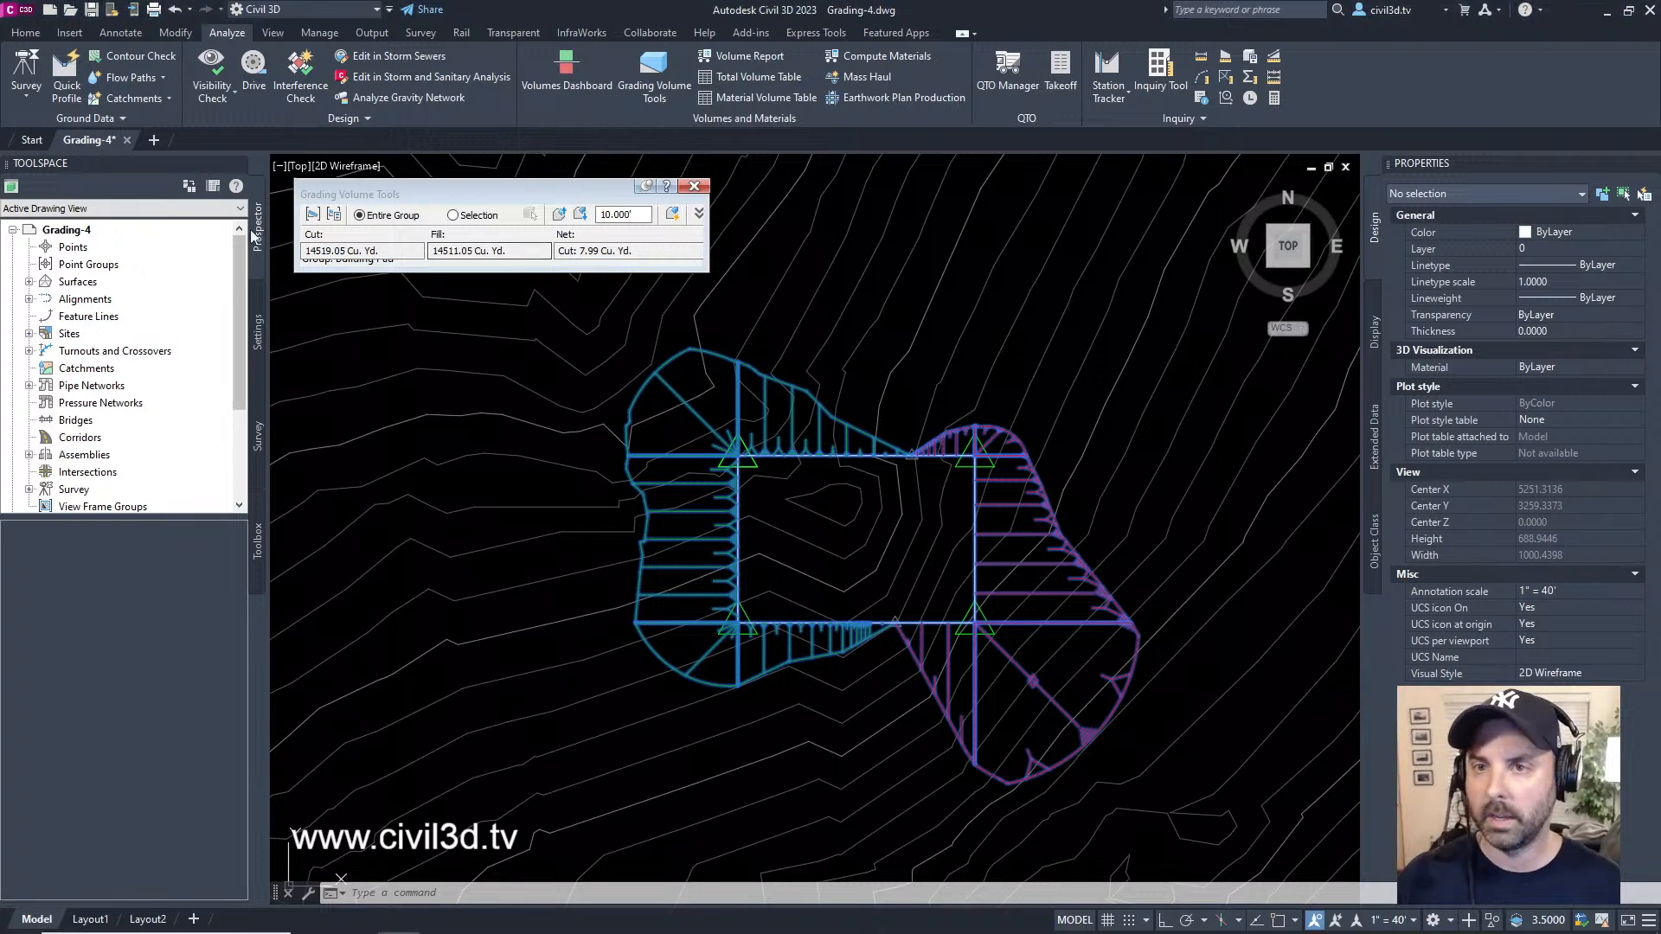
{"action": "left_click", "coordinate": [694, 185]}
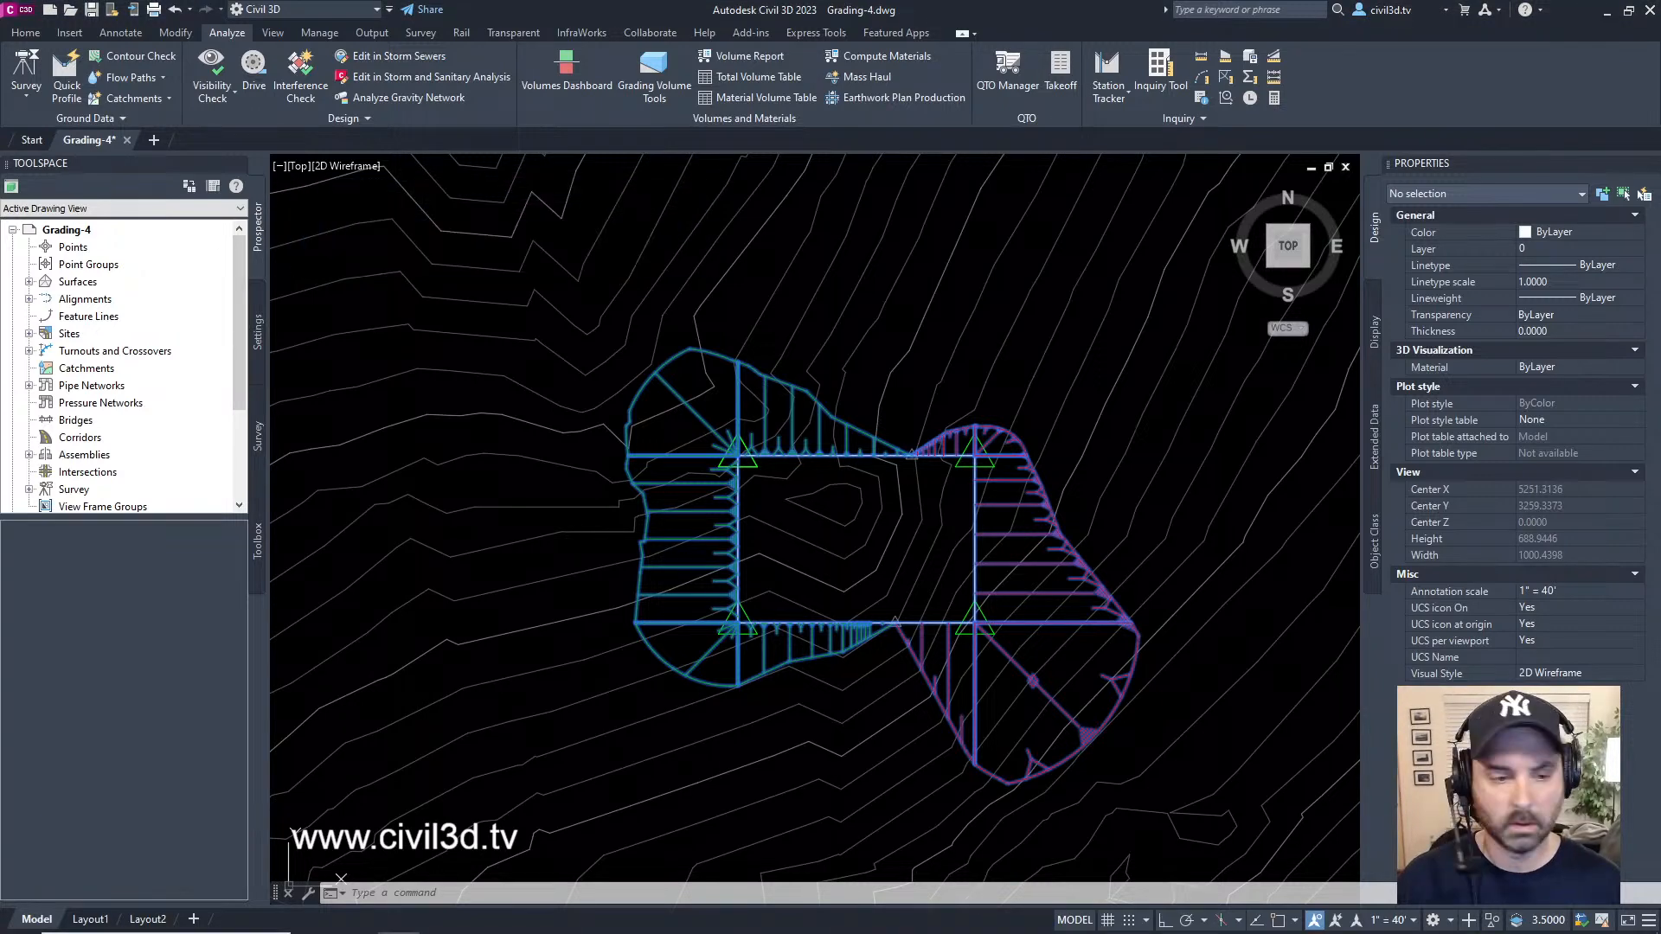
- Open the tutorial drawing Grading-3A.dwg as read-only and save it under the same file name
{"action": "key", "text": "super+e"}
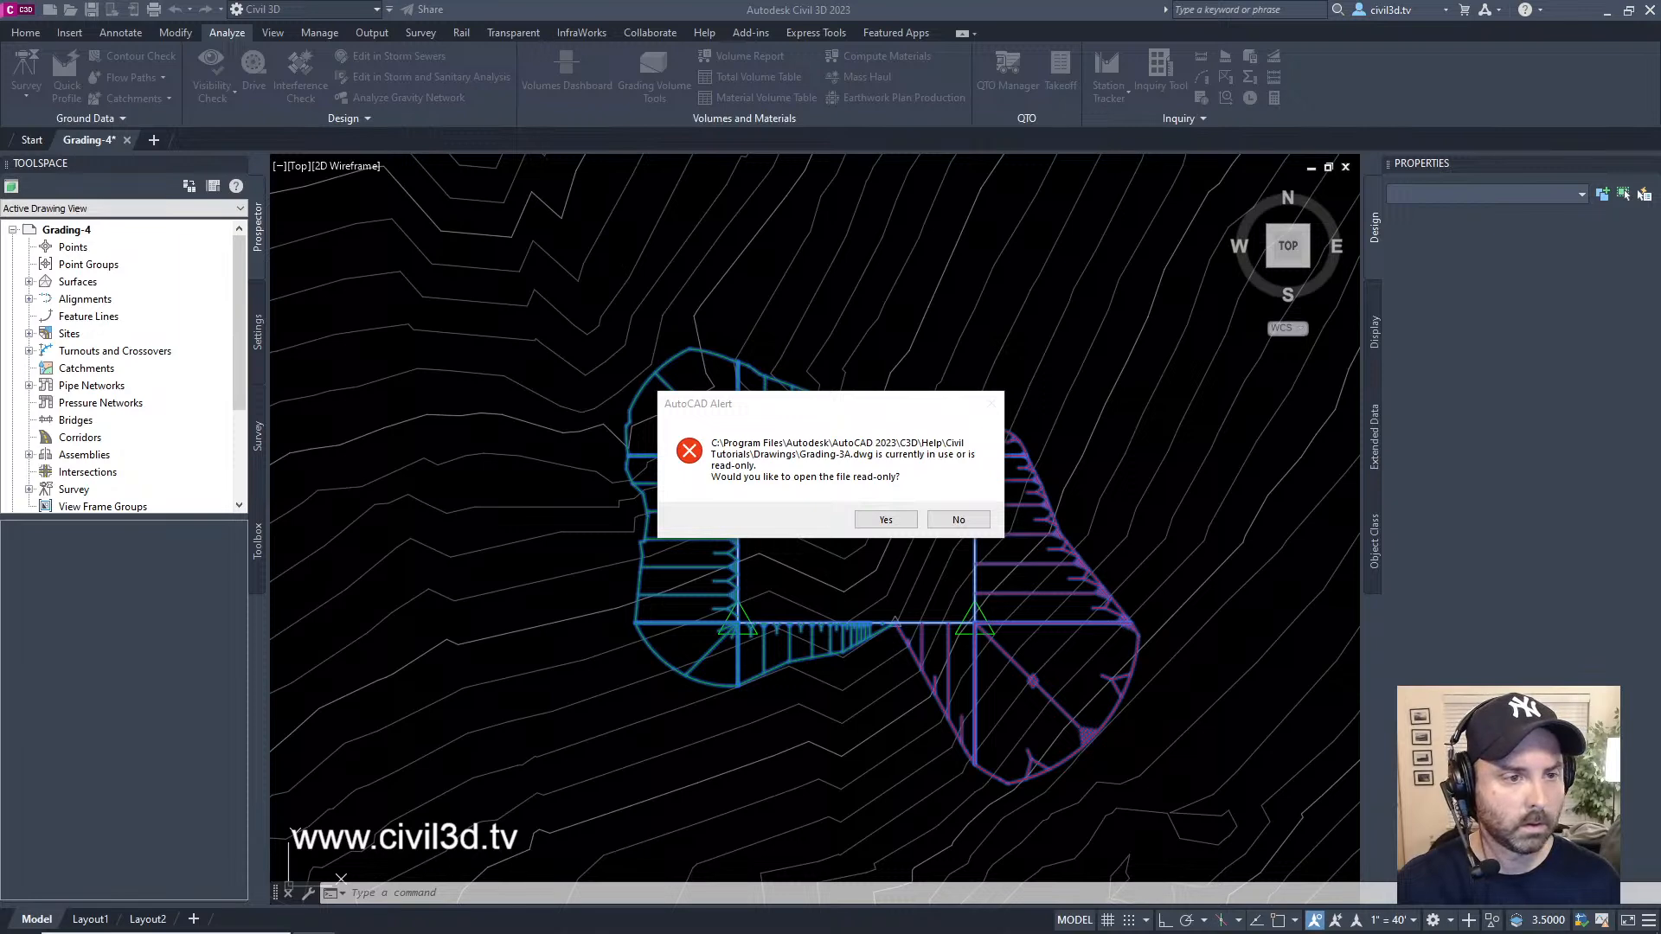
{"action": "left_click", "coordinate": [884, 521]}
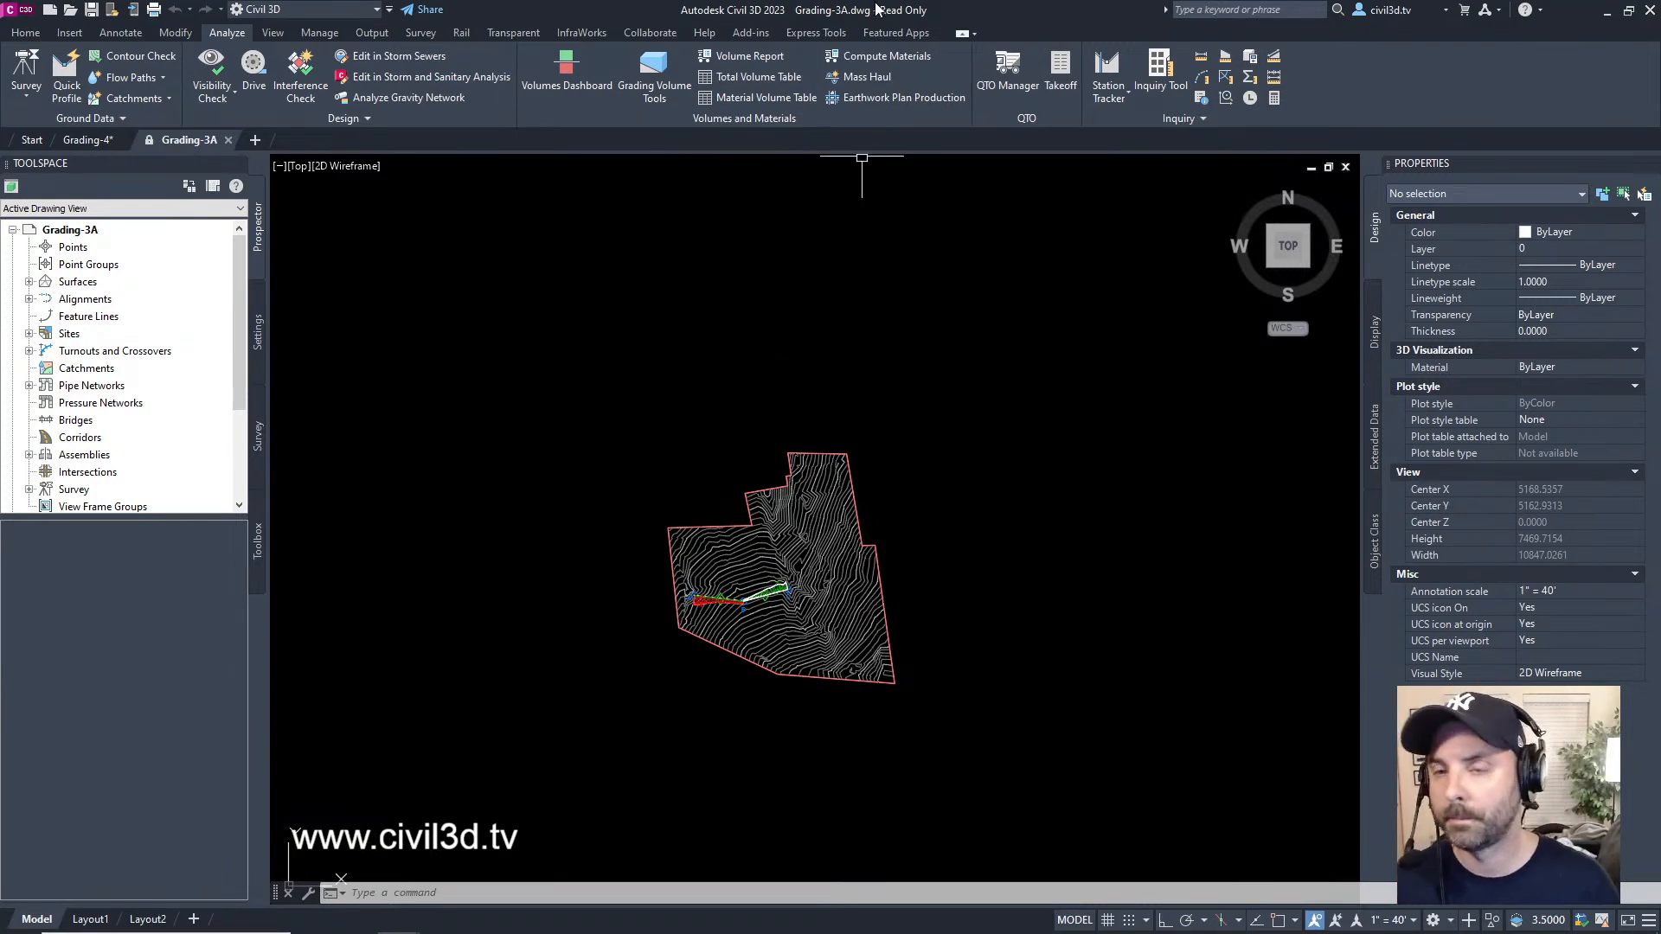
{"action": "left_click", "coordinate": [14, 15]}
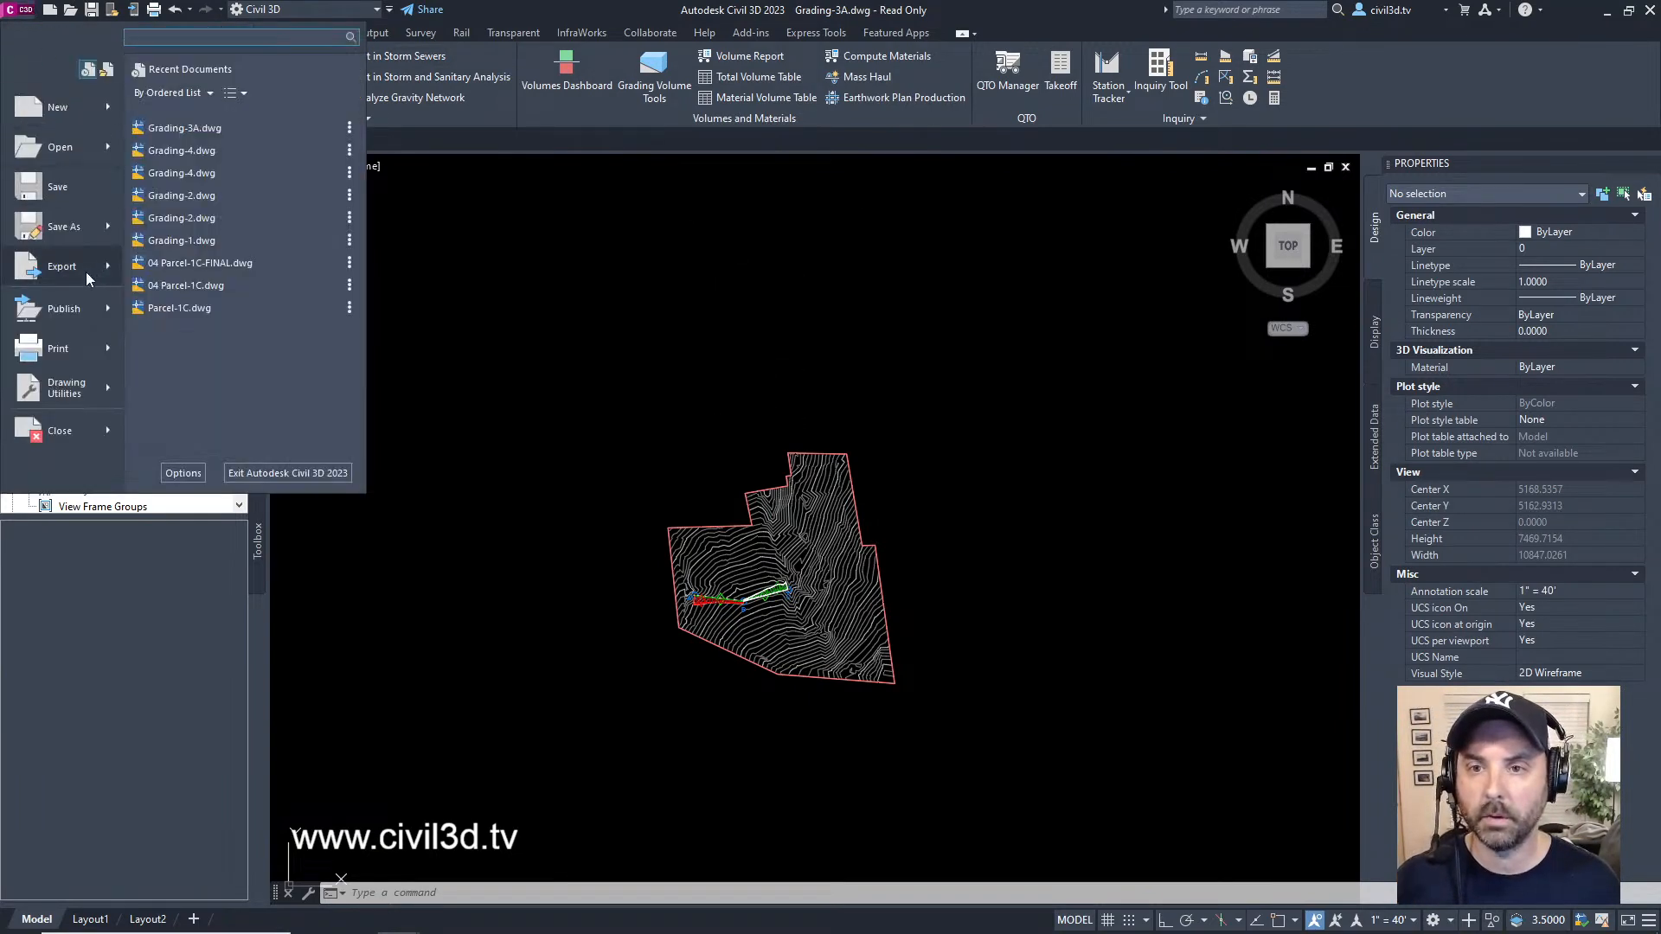
{"action": "left_click", "coordinate": [666, 398]}
{"action": "key", "text": "ctrl+shift+s"}
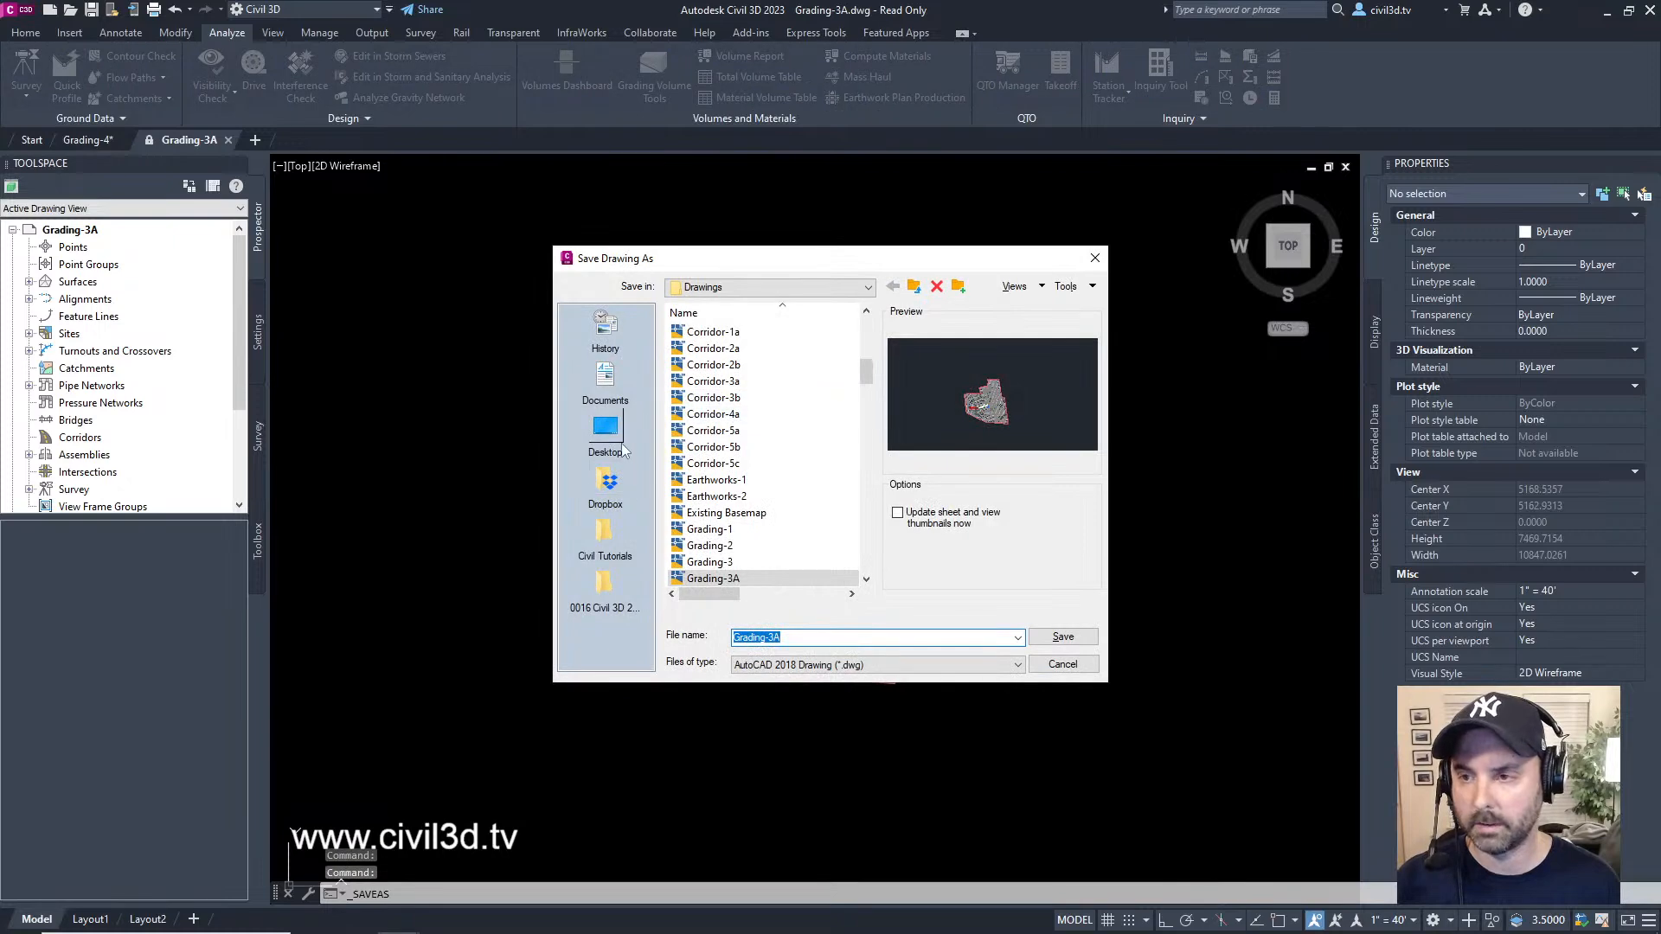
{"action": "left_click", "coordinate": [1063, 637]}
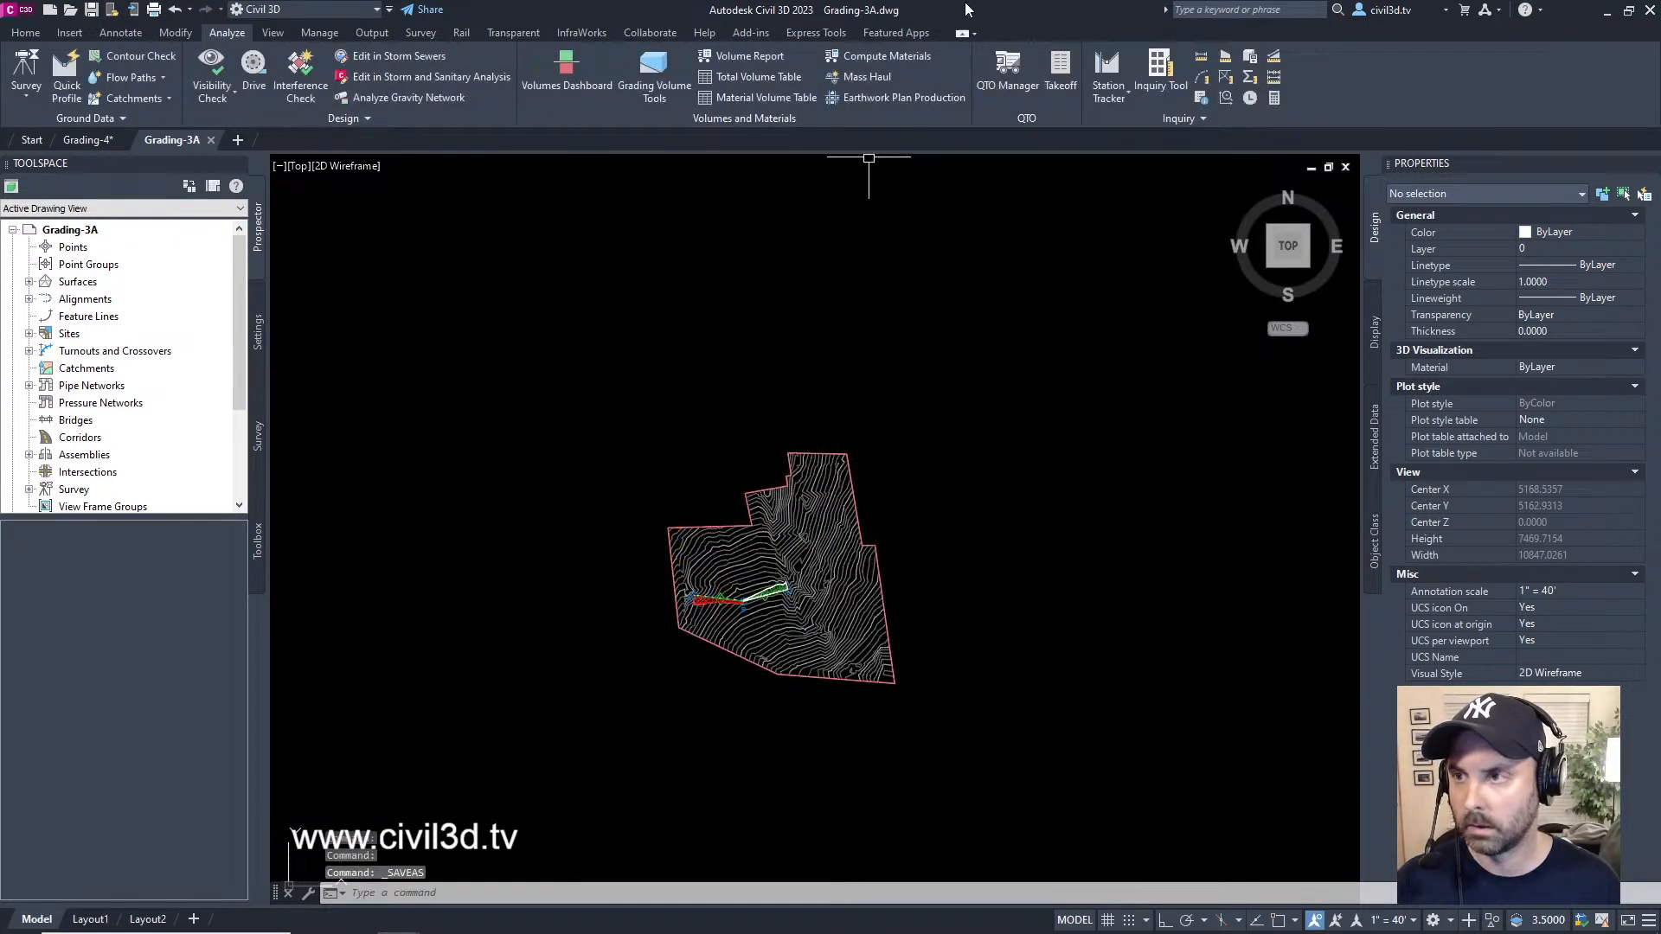
- Try to open the Elevation Editor for the ditch feature line between points A and B
{"action": "scroll", "coordinate": [759, 599], "scroll_direction": "up", "scroll_amount": 4}
{"action": "scroll", "coordinate": [760, 600], "scroll_direction": "up", "scroll_amount": 4}
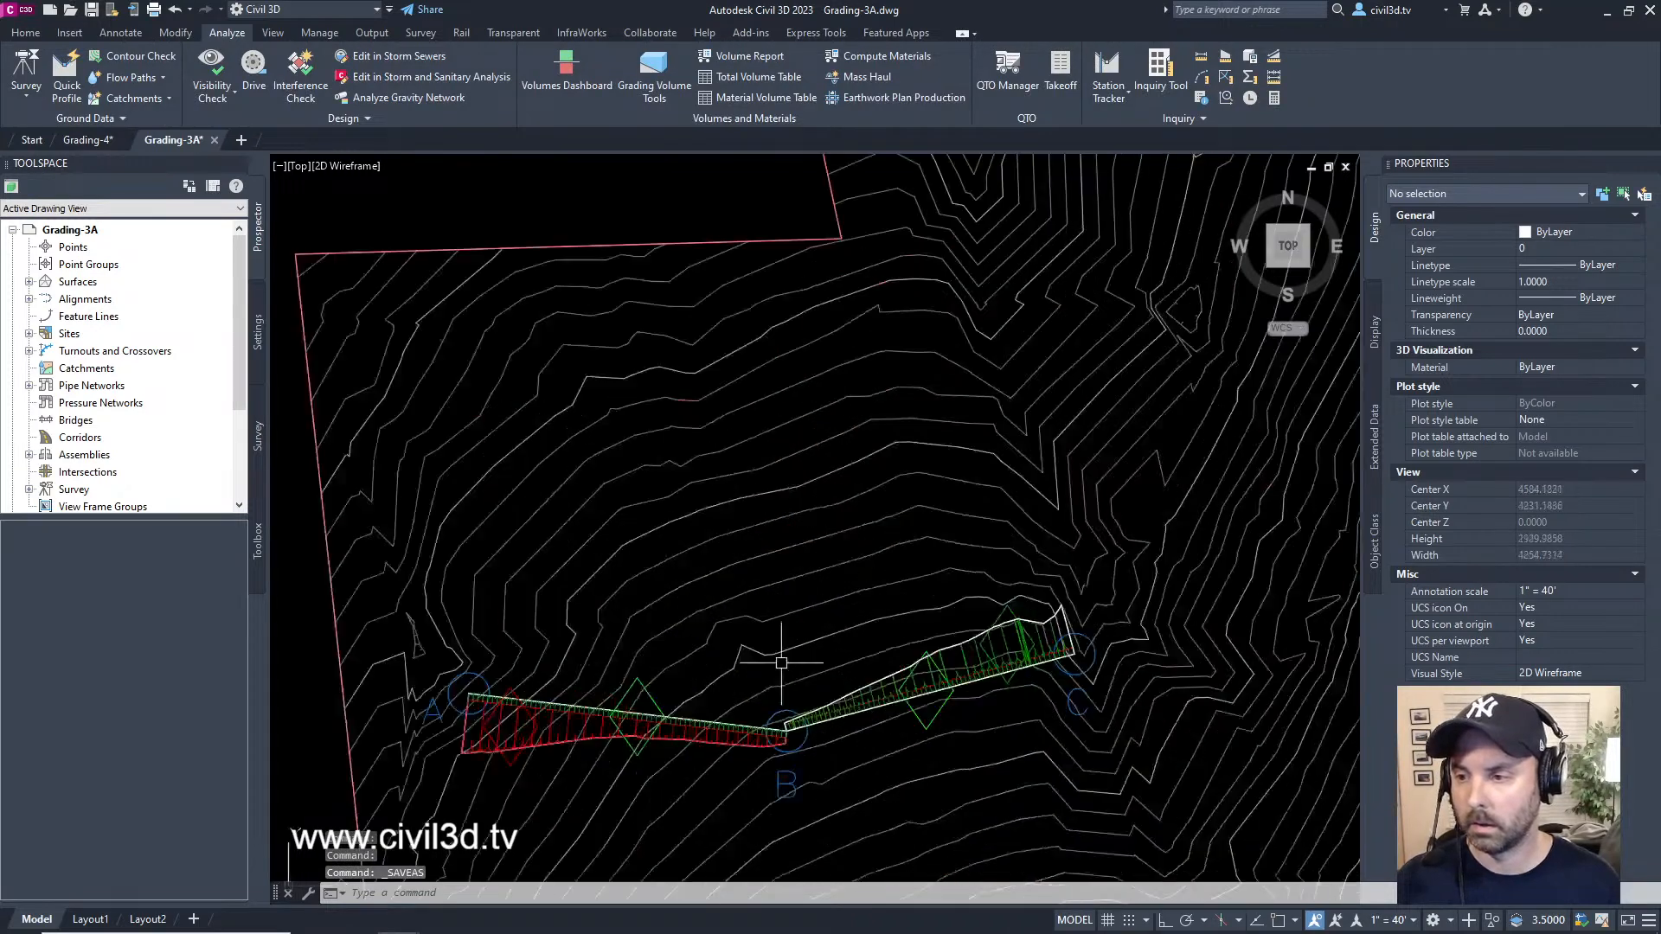
{"action": "scroll", "coordinate": [801, 561], "scroll_direction": "up", "scroll_amount": 2}
{"action": "mouse_move", "coordinate": [797, 495]}
{"action": "middle_mouse_down"}
{"action": "mouse_move", "coordinate": [804, 531]}
{"action": "mouse_move", "coordinate": [813, 500]}
{"action": "middle_mouse_up"}
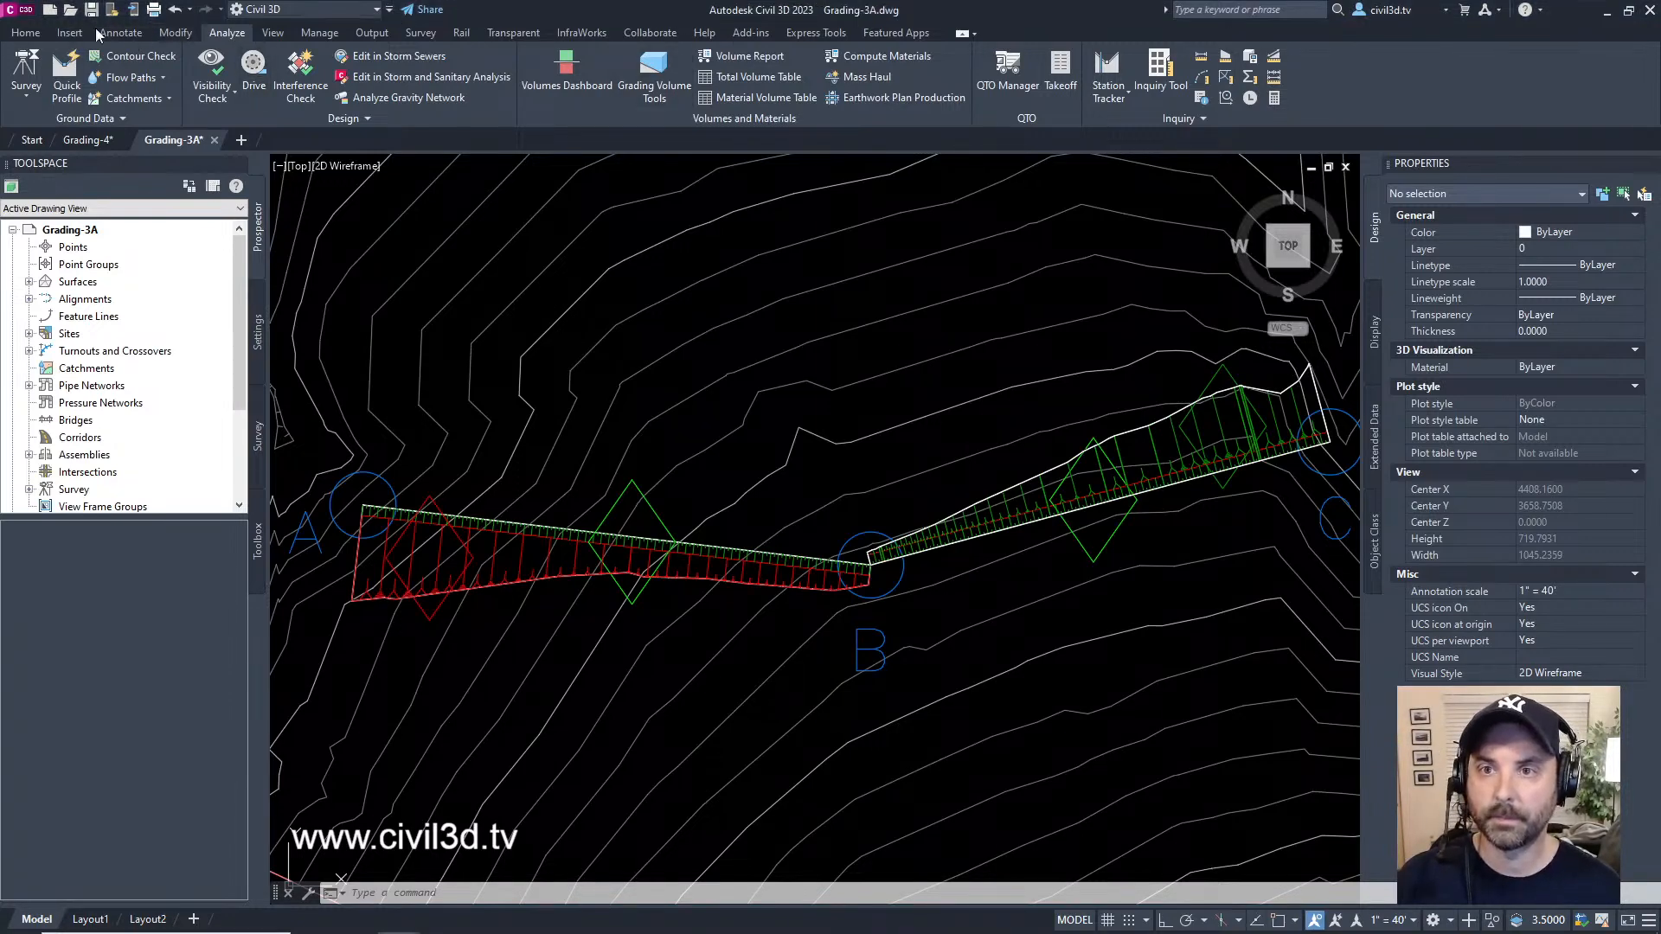
{"action": "left_click", "coordinate": [175, 33]}
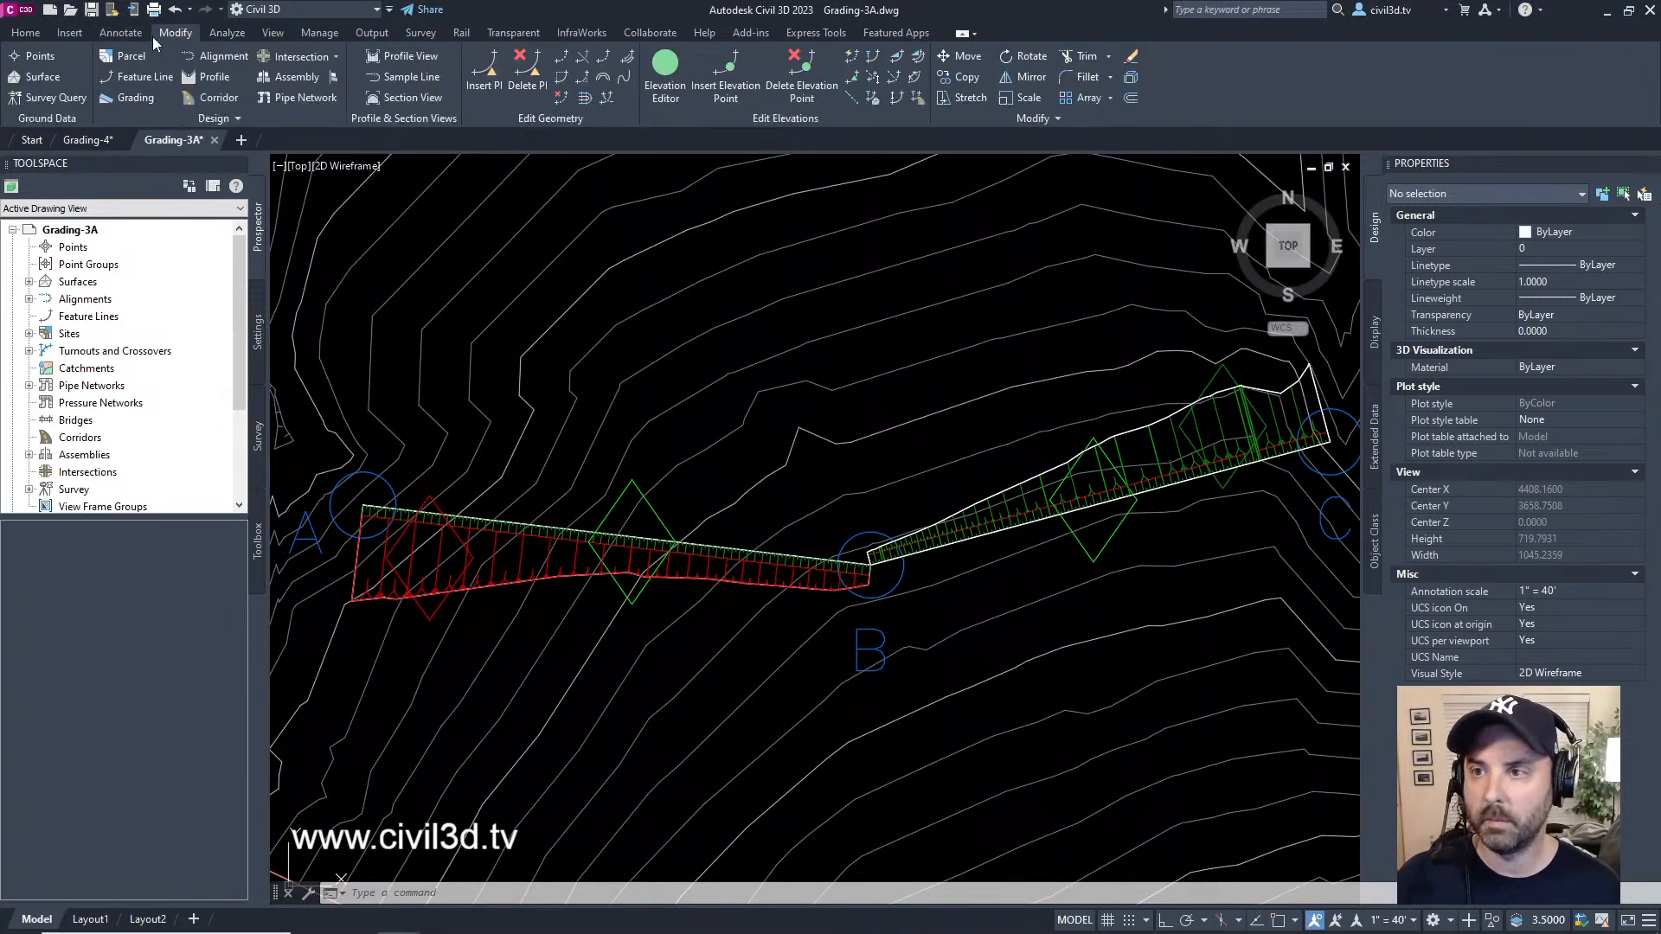
{"action": "left_click", "coordinate": [665, 74]}
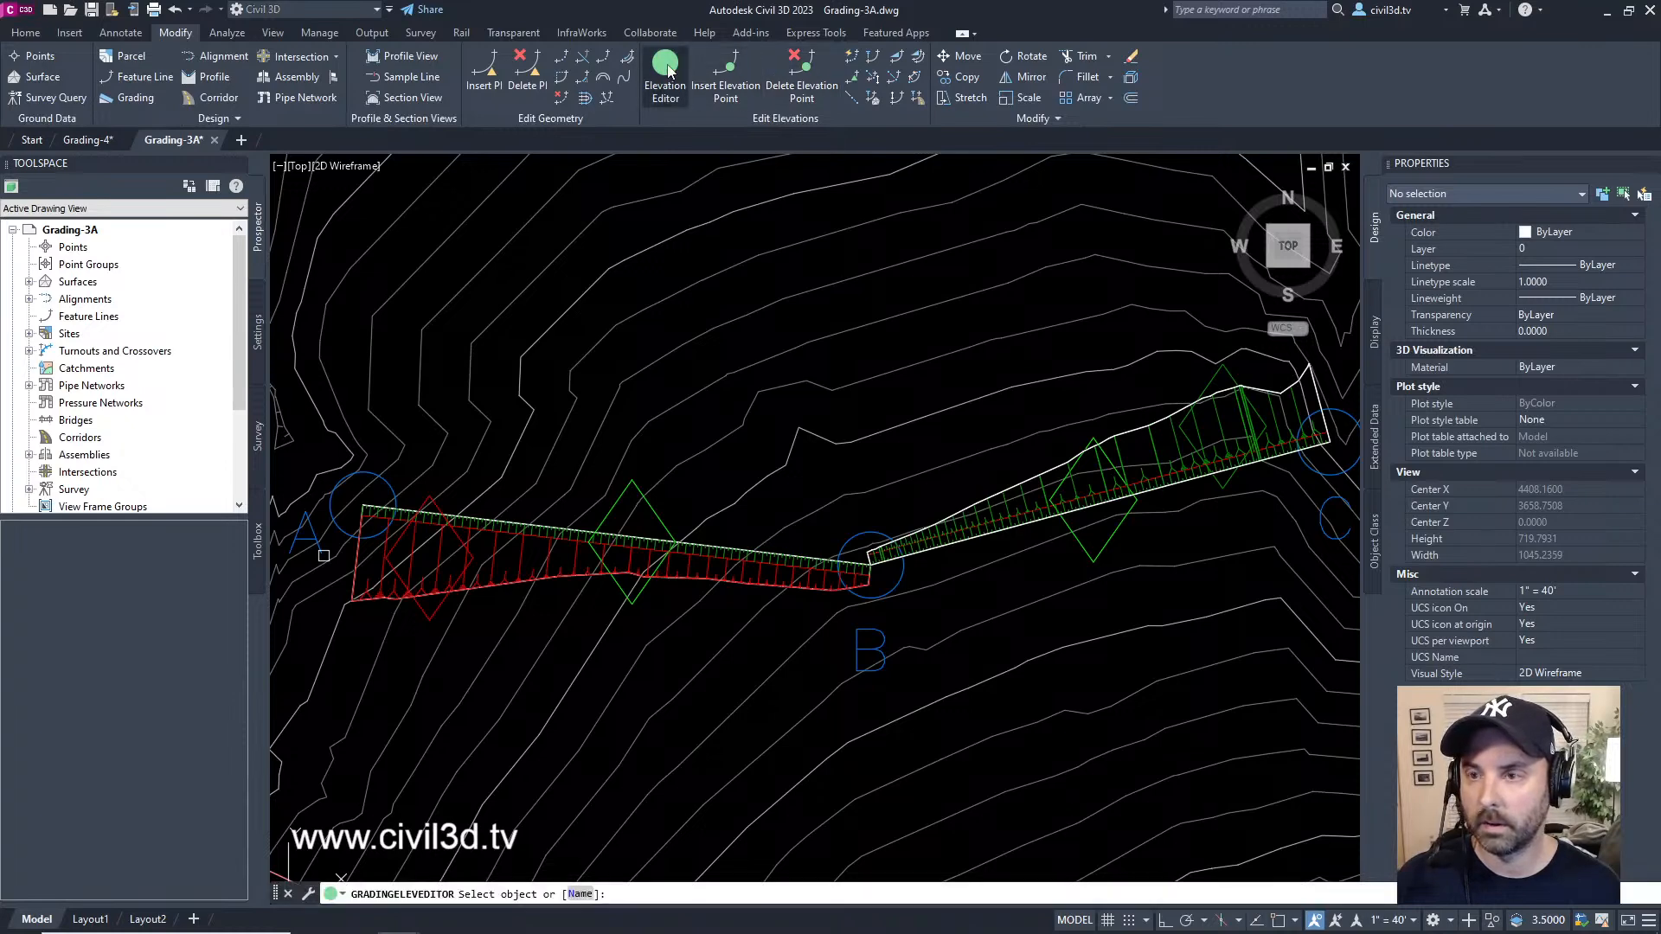
{"action": "left_click", "coordinate": [581, 532]}
{"action": "scroll", "coordinate": [725, 540], "scroll_direction": "up", "scroll_amount": 2}
{"action": "scroll", "coordinate": [731, 545], "scroll_direction": "up", "scroll_amount": 2}
{"action": "left_click", "coordinate": [728, 544]}
{"action": "key", "text": "Escape"}
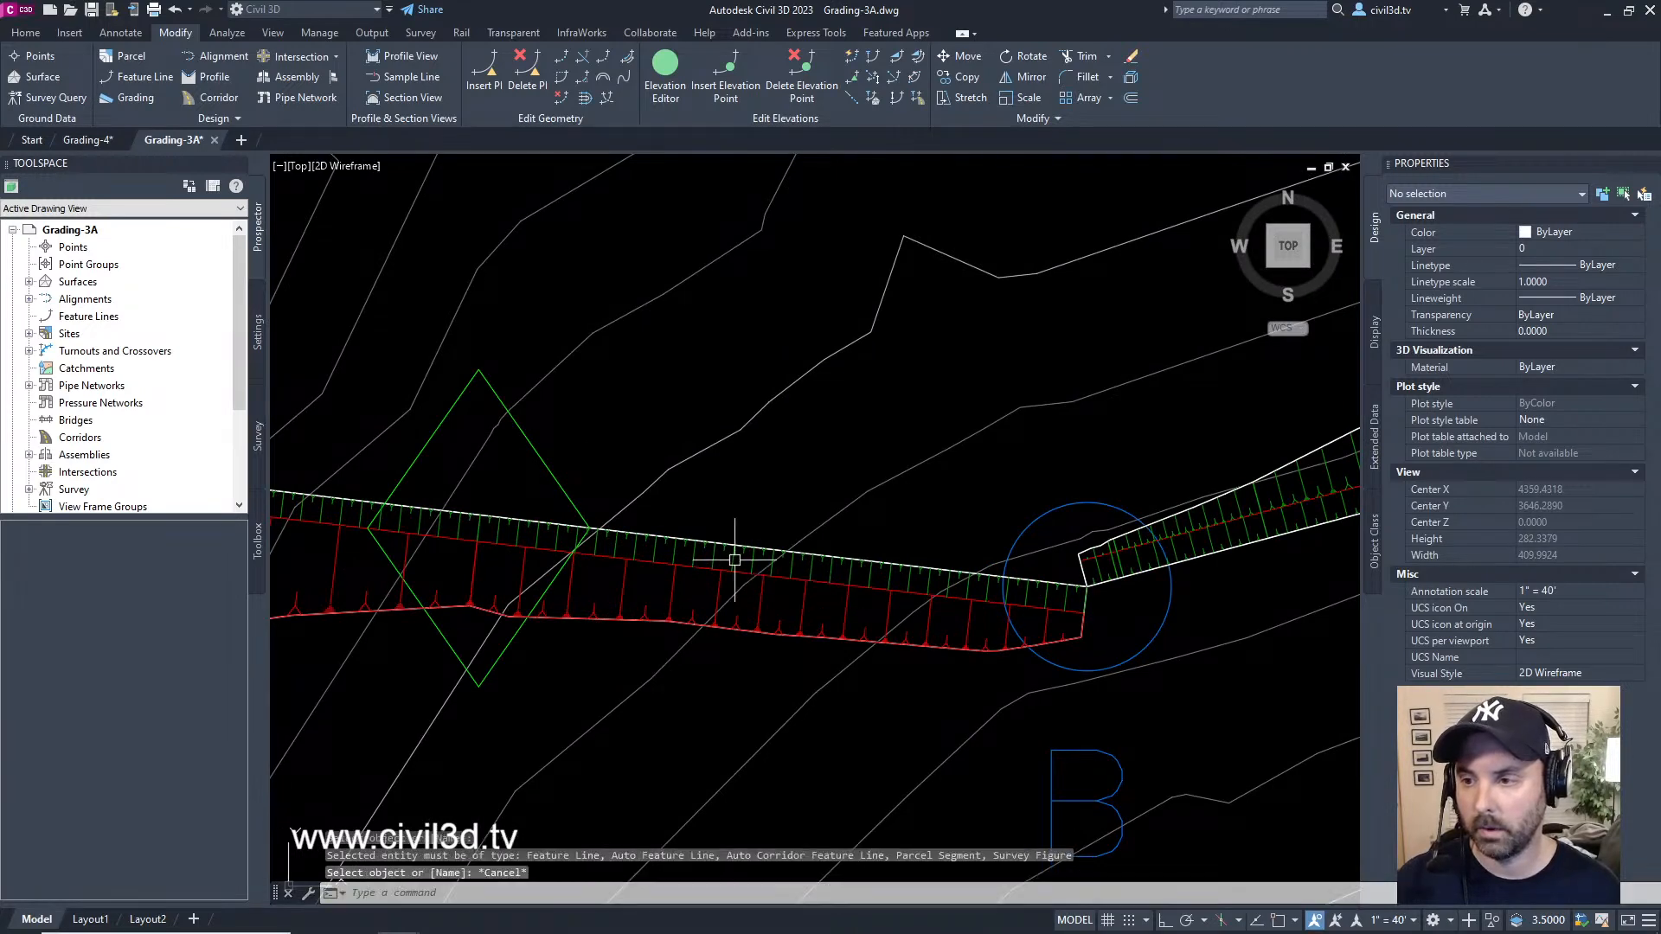
- Send the green ditch grading along the feature line between A and B to the back of the display order
{"action": "left_click", "coordinate": [737, 563]}
{"action": "right_click", "coordinate": [737, 562]}
{"action": "mouse_move", "coordinate": [851, 291]}
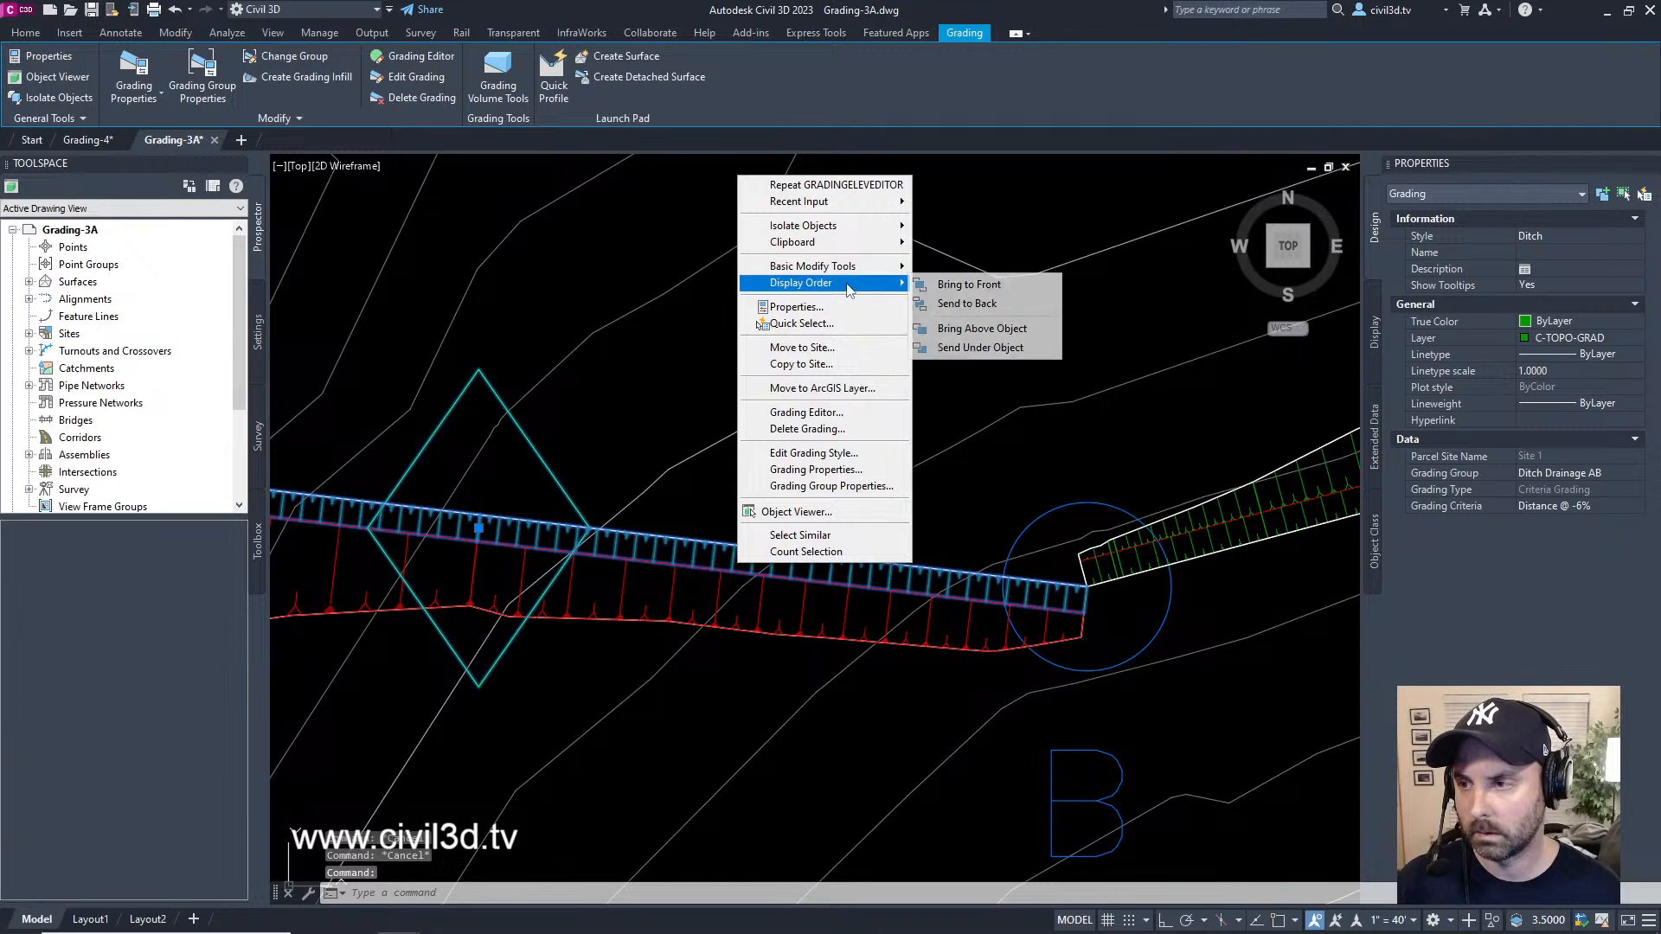
{"action": "left_click", "coordinate": [967, 305]}
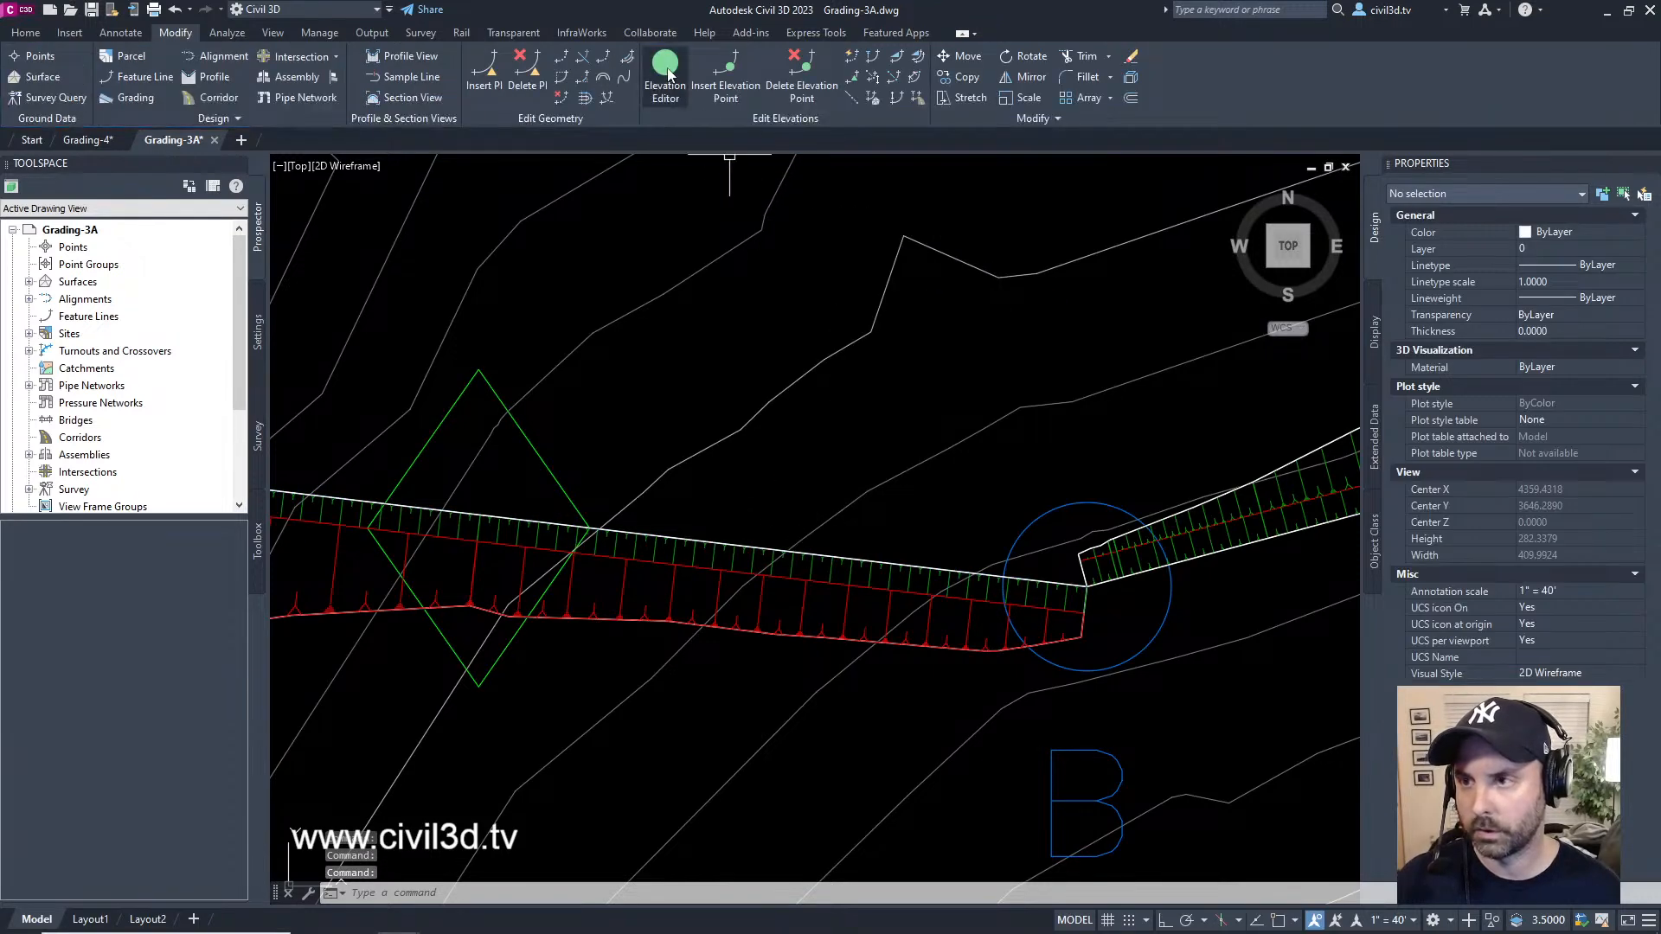
- Try again to pick the feature line between A and B for elevation editing
{"action": "left_click", "coordinate": [668, 74]}
{"action": "left_click", "coordinate": [732, 542]}
{"action": "left_click", "coordinate": [732, 541]}
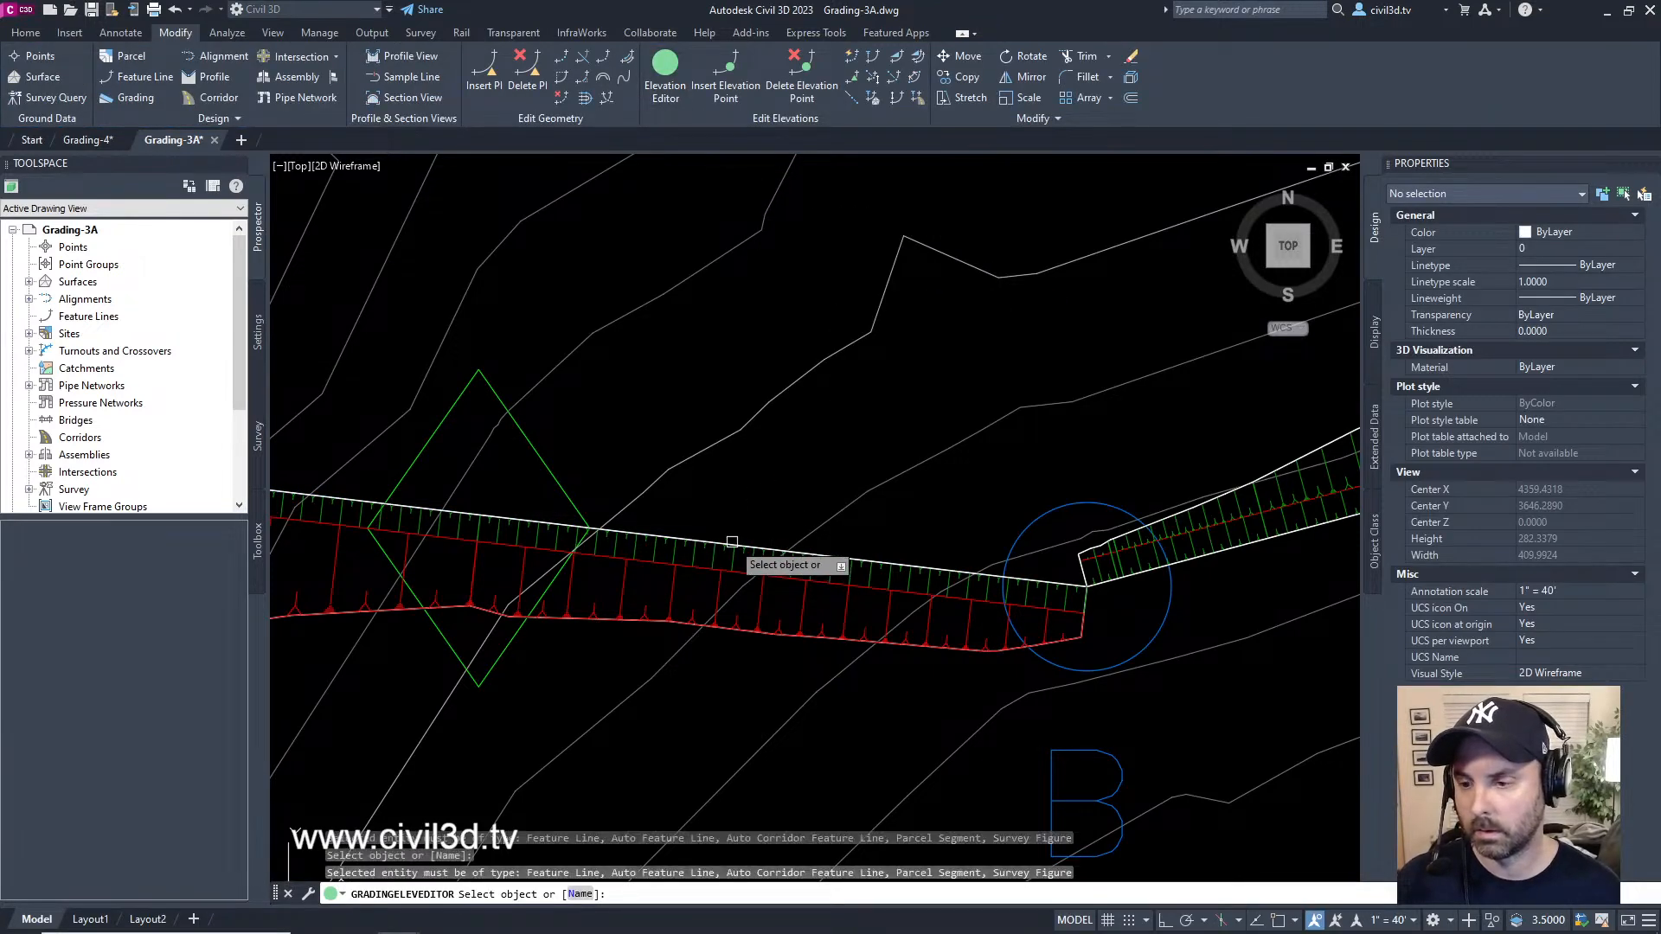
{"action": "key", "text": "Escape"}
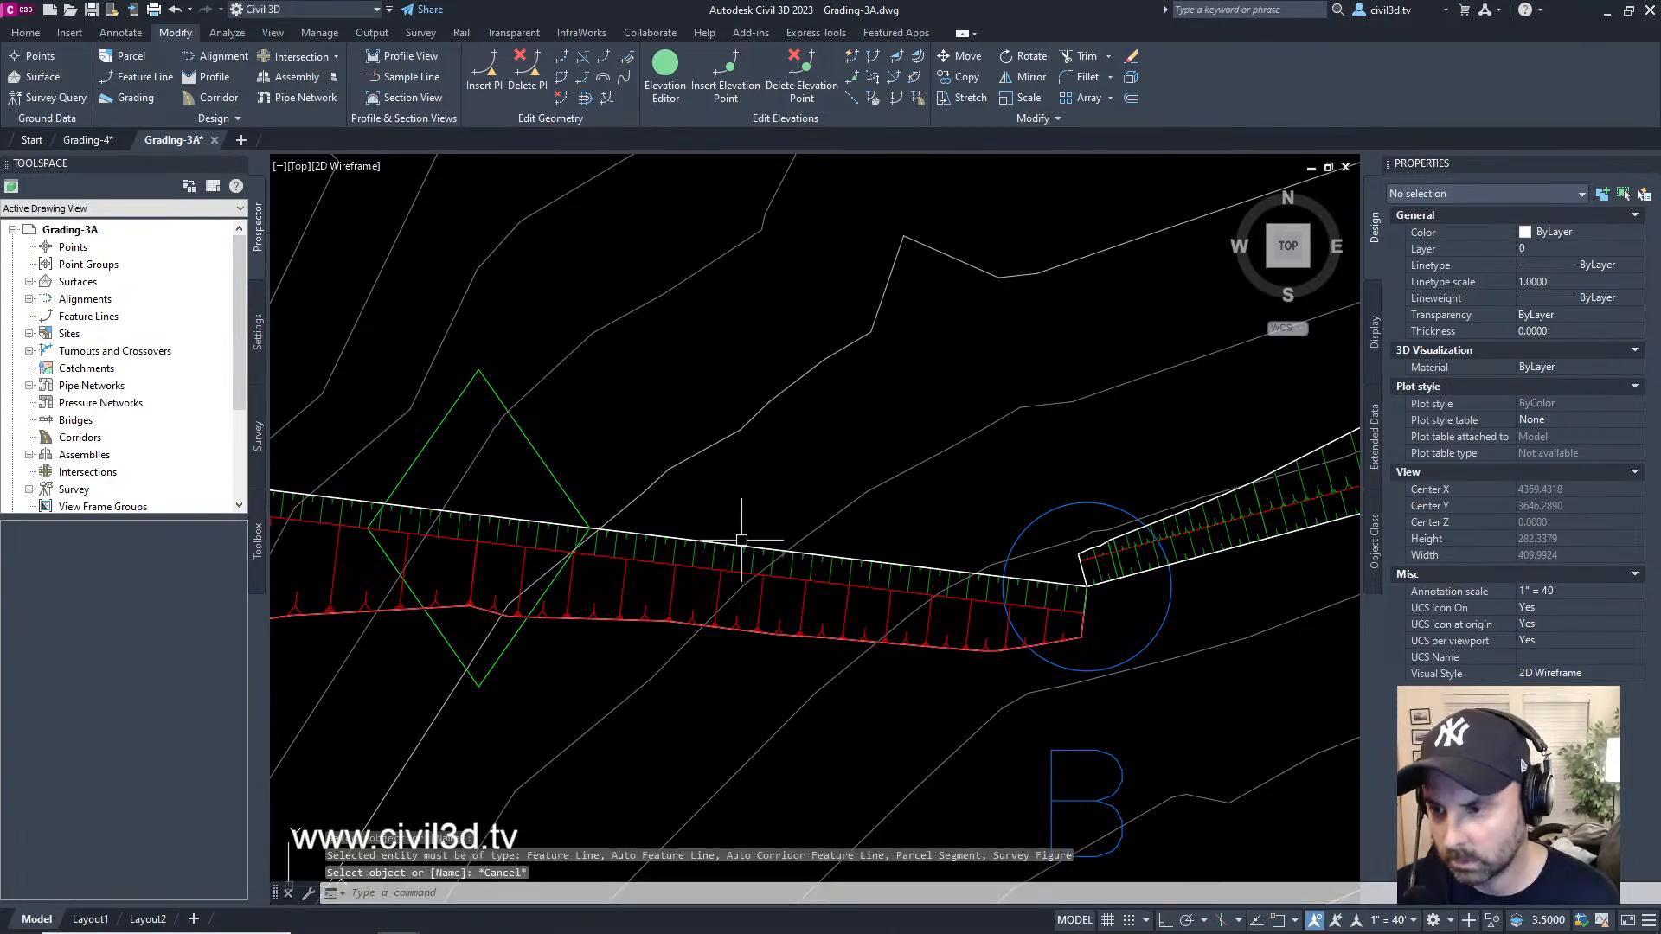
- Send the Ditch Drainage AB surface to the back of the display order and check that feature line ABC 1 can be selected
{"action": "left_click", "coordinate": [737, 542]}
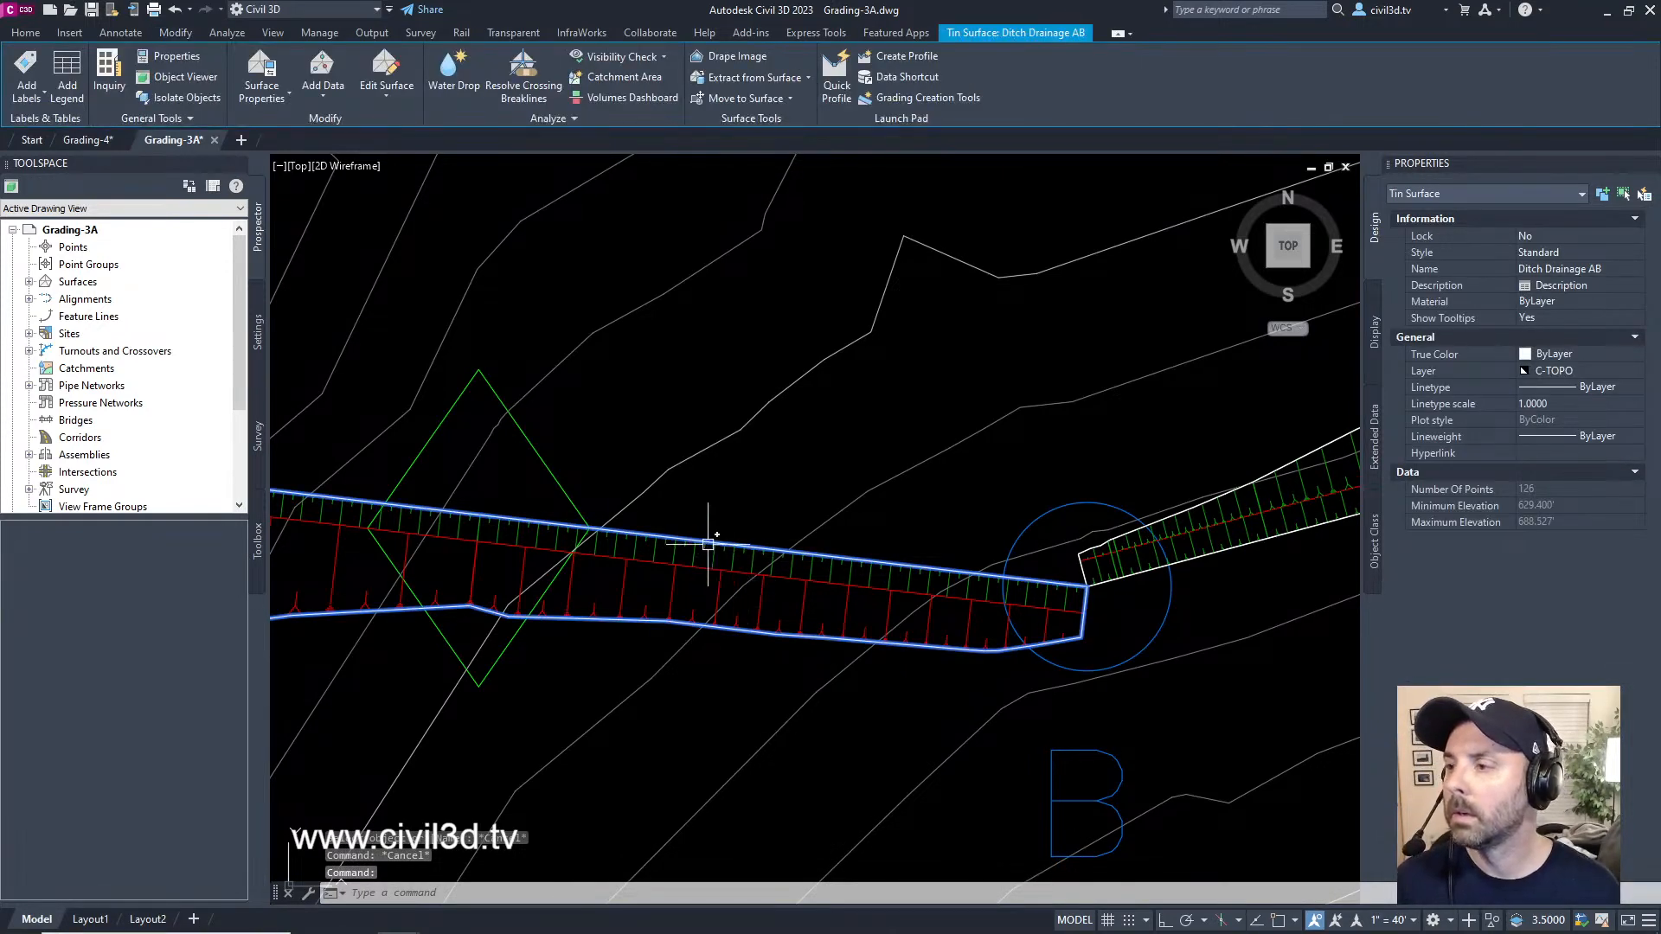
{"action": "right_click", "coordinate": [701, 562]}
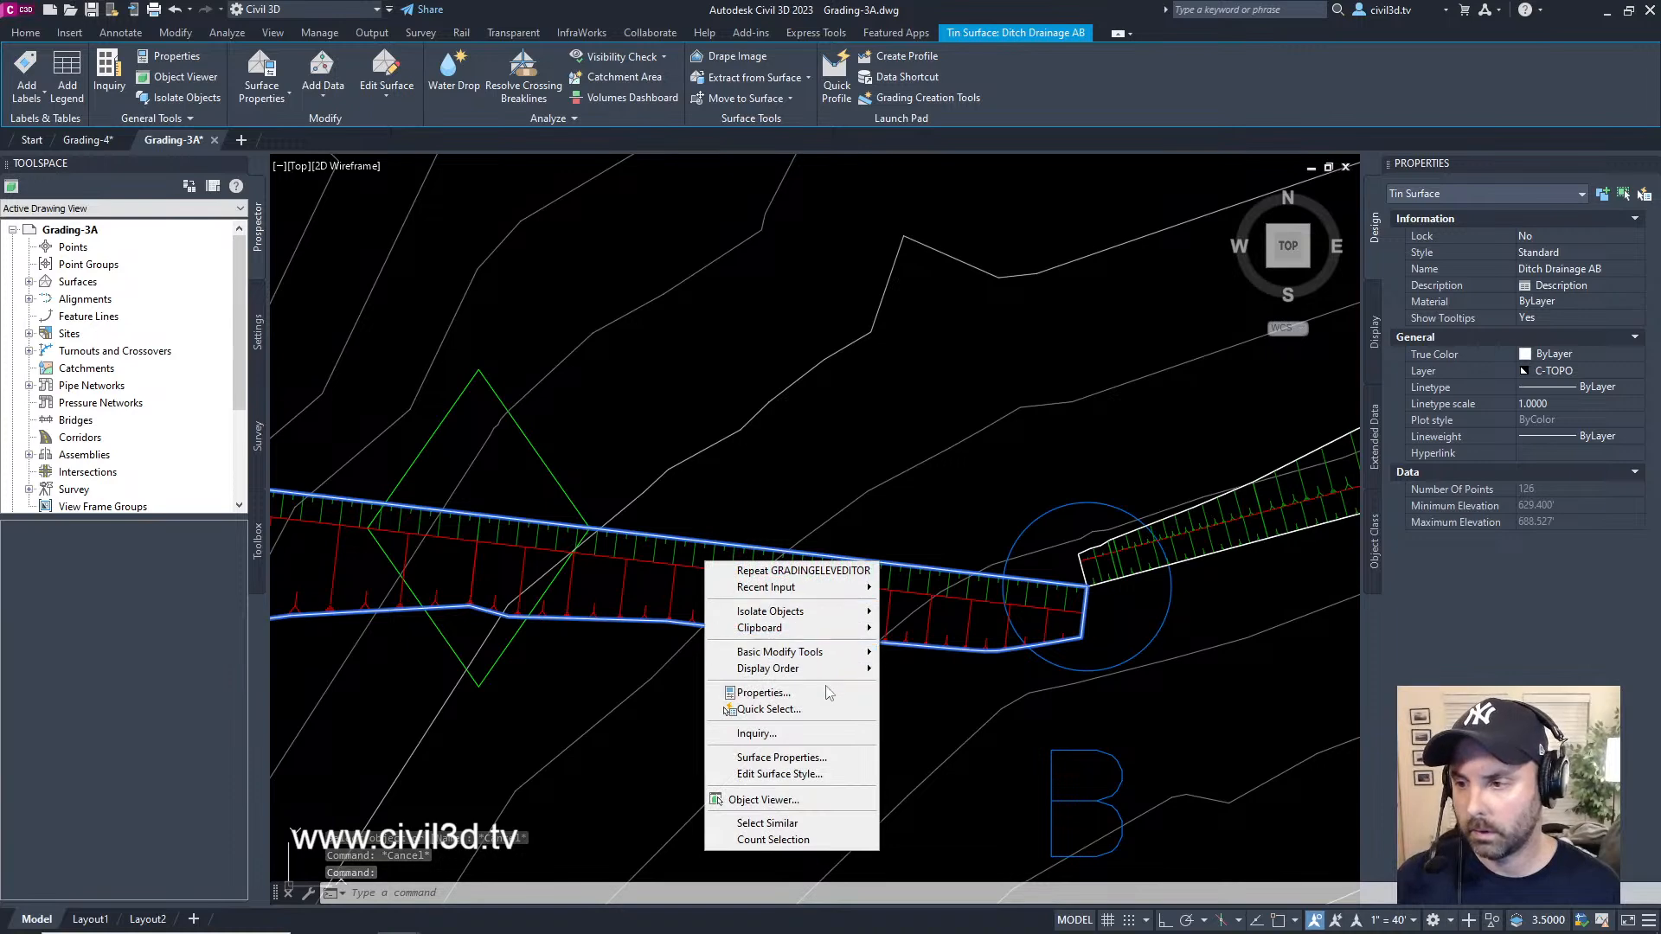
{"action": "mouse_move", "coordinate": [825, 671]}
{"action": "left_click", "coordinate": [919, 686]}
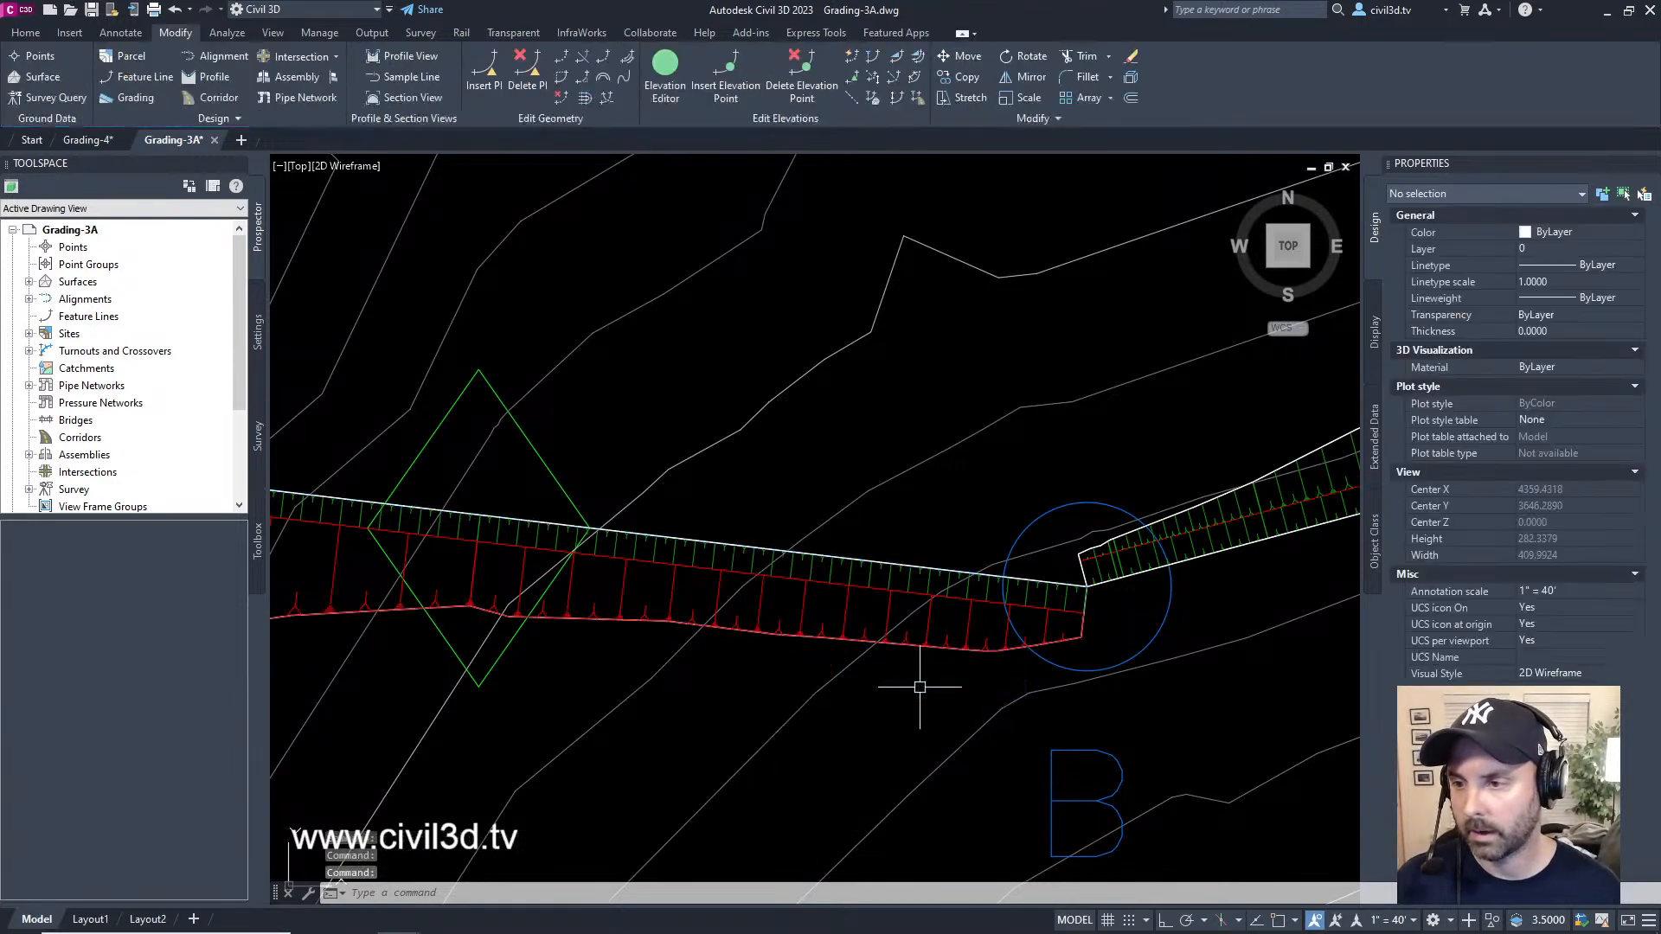
{"action": "left_click", "coordinate": [719, 538]}
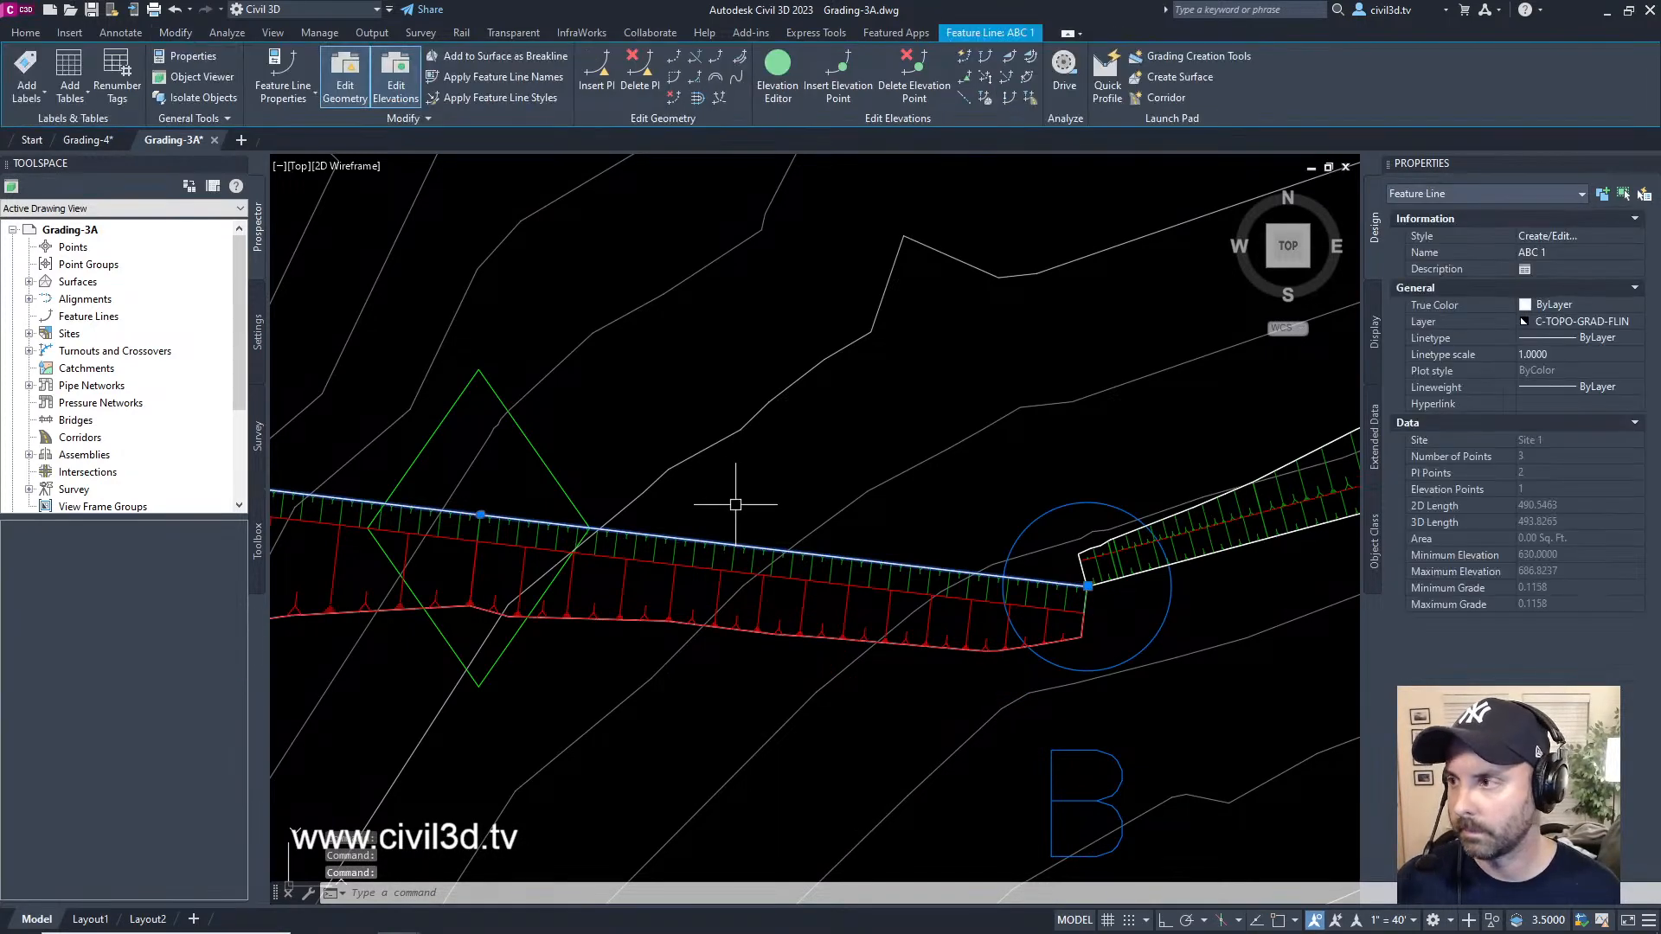
{"action": "key", "text": "Escape"}
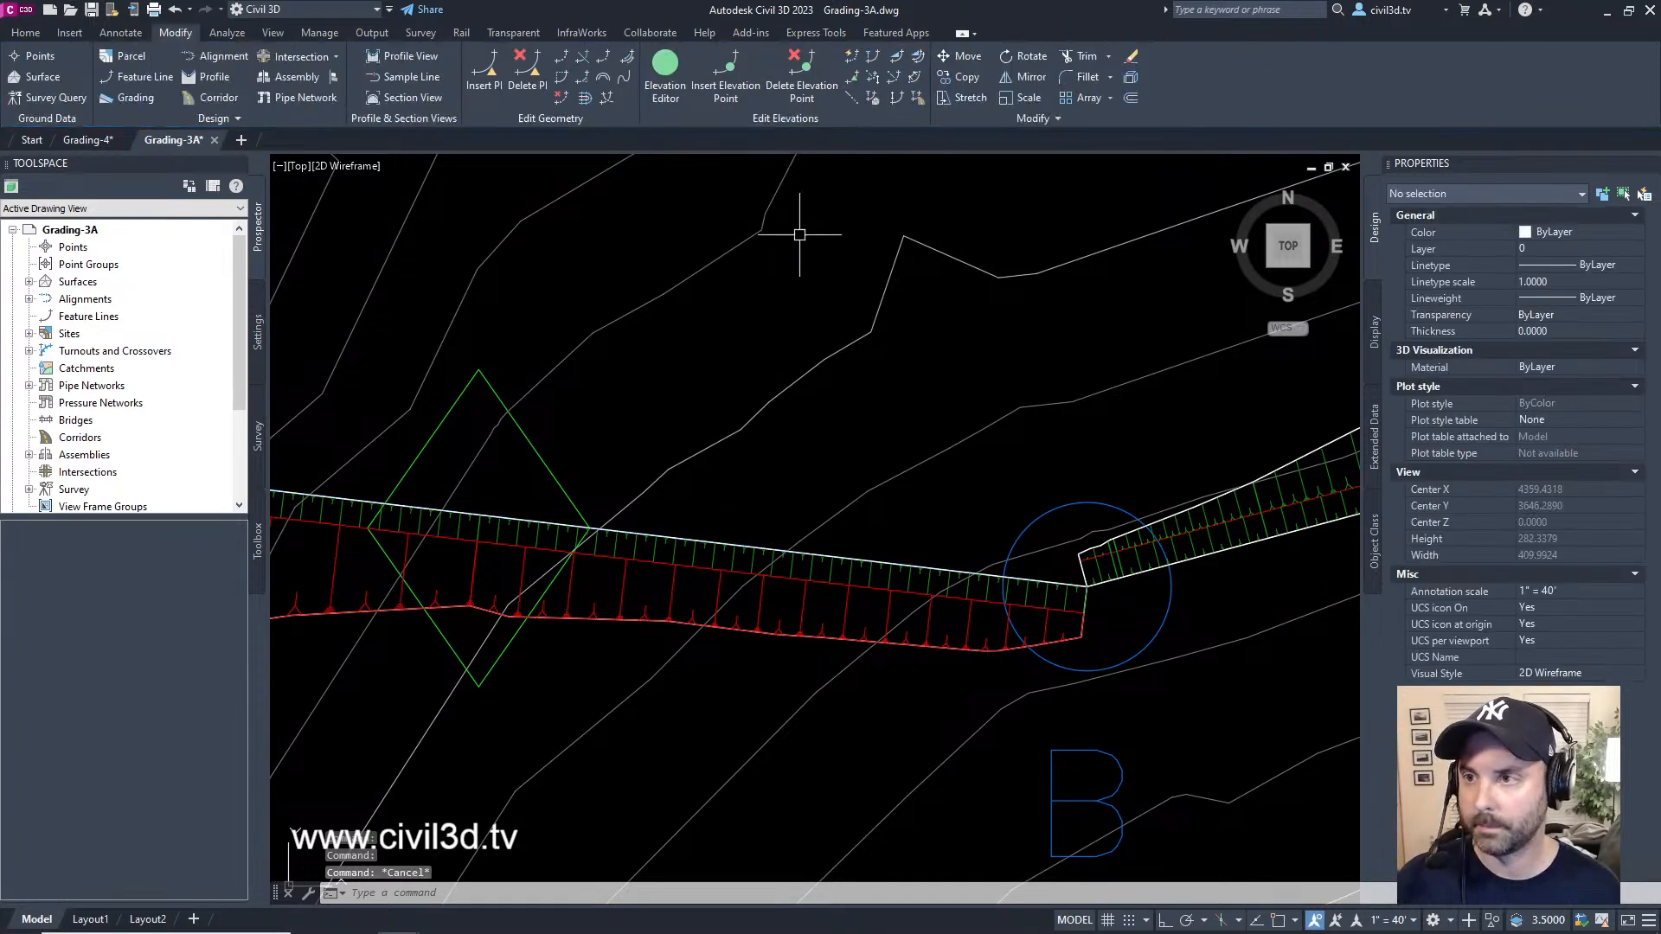
- Open the Elevation Editor for the ditch feature line between points A and B, review its elevations and grades, and close it
{"action": "left_click", "coordinate": [665, 69]}
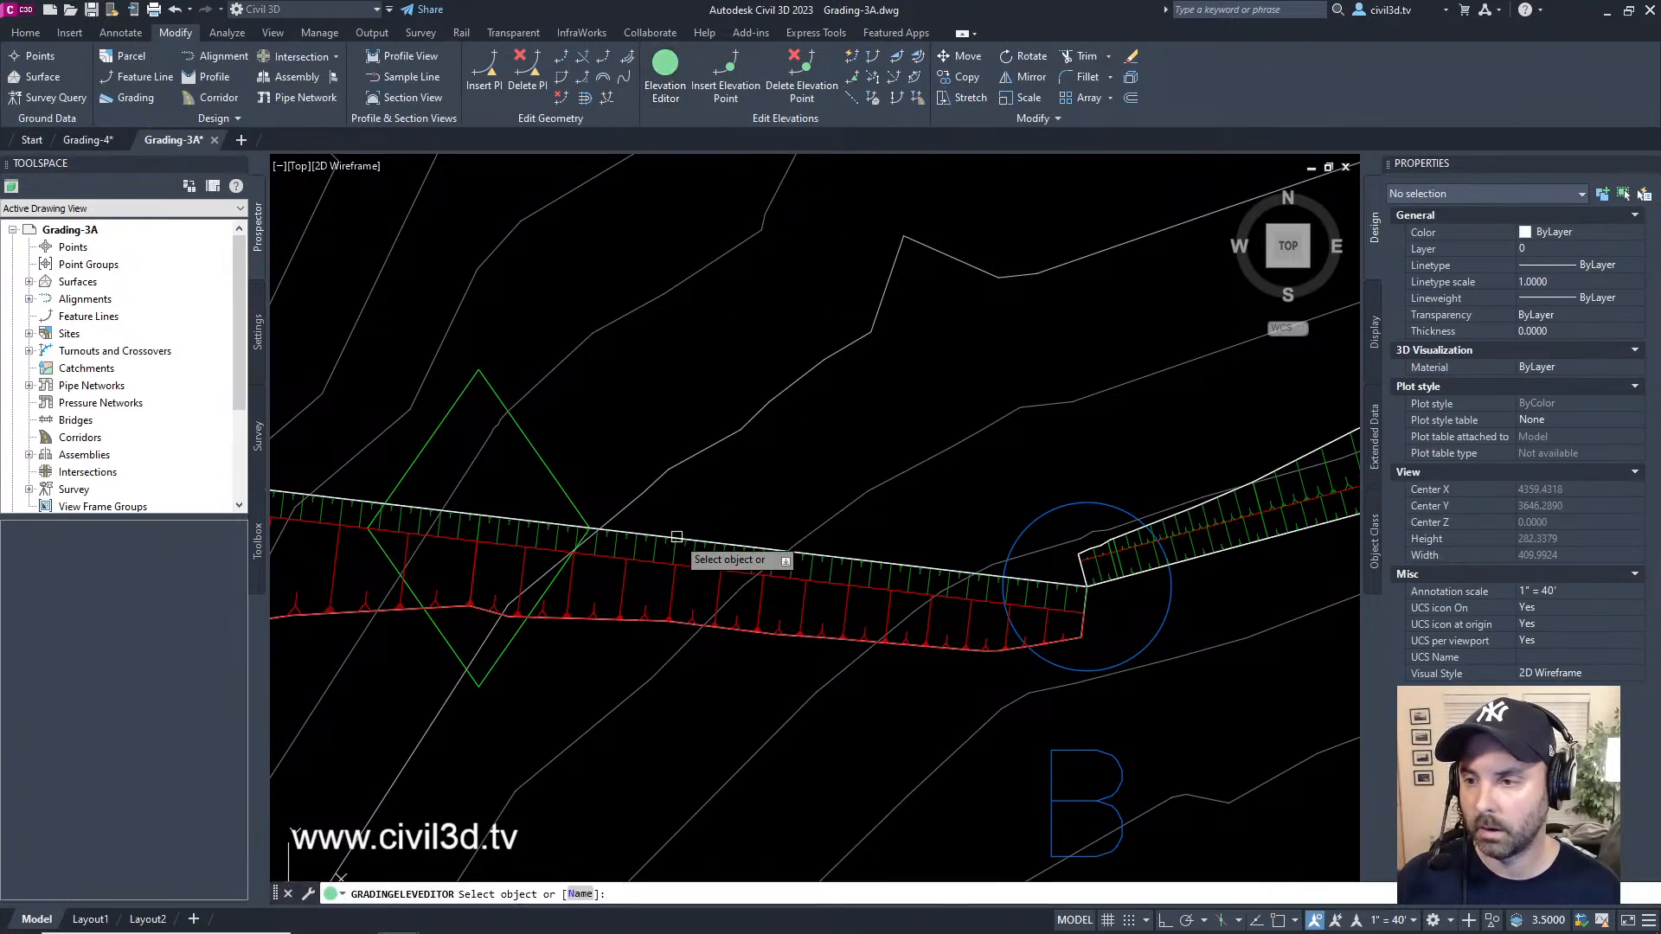
{"action": "left_click", "coordinate": [677, 537]}
{"action": "scroll", "coordinate": [911, 500], "scroll_direction": "down", "scroll_amount": 4}
{"action": "key", "text": "Escape"}
{"action": "key", "text": "Escape"}
{"action": "middle_click_drag", "start_coordinate": [871, 453], "coordinate": [926, 479]}
{"action": "key", "text": "Escape"}
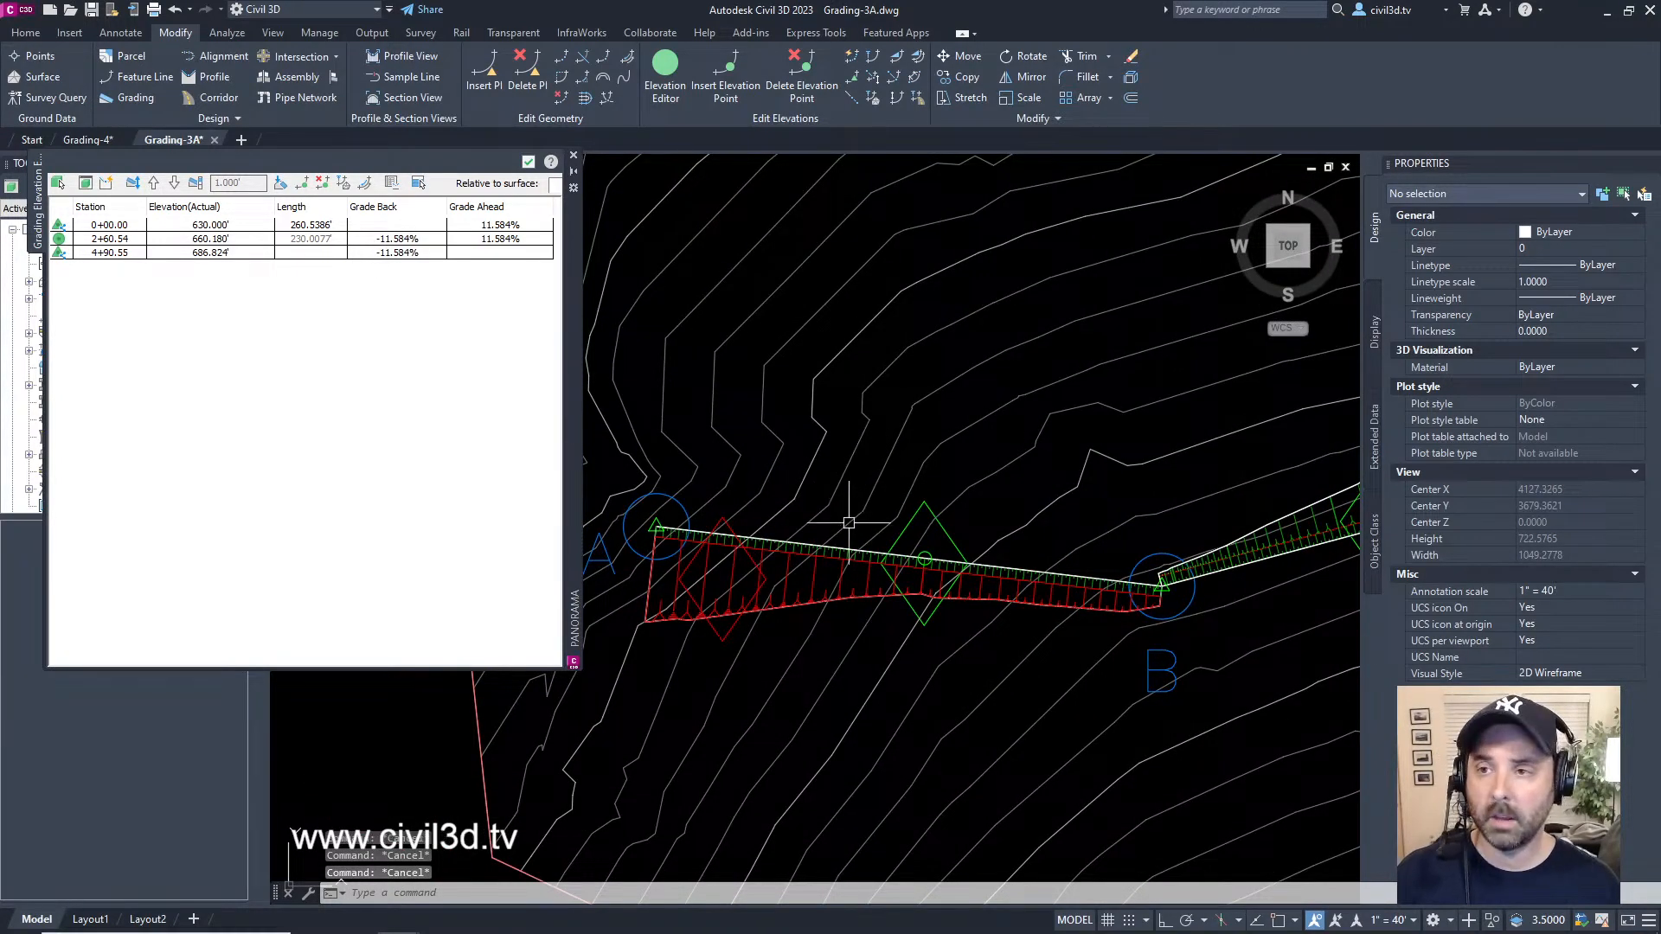
{"action": "left_click", "coordinate": [572, 155]}
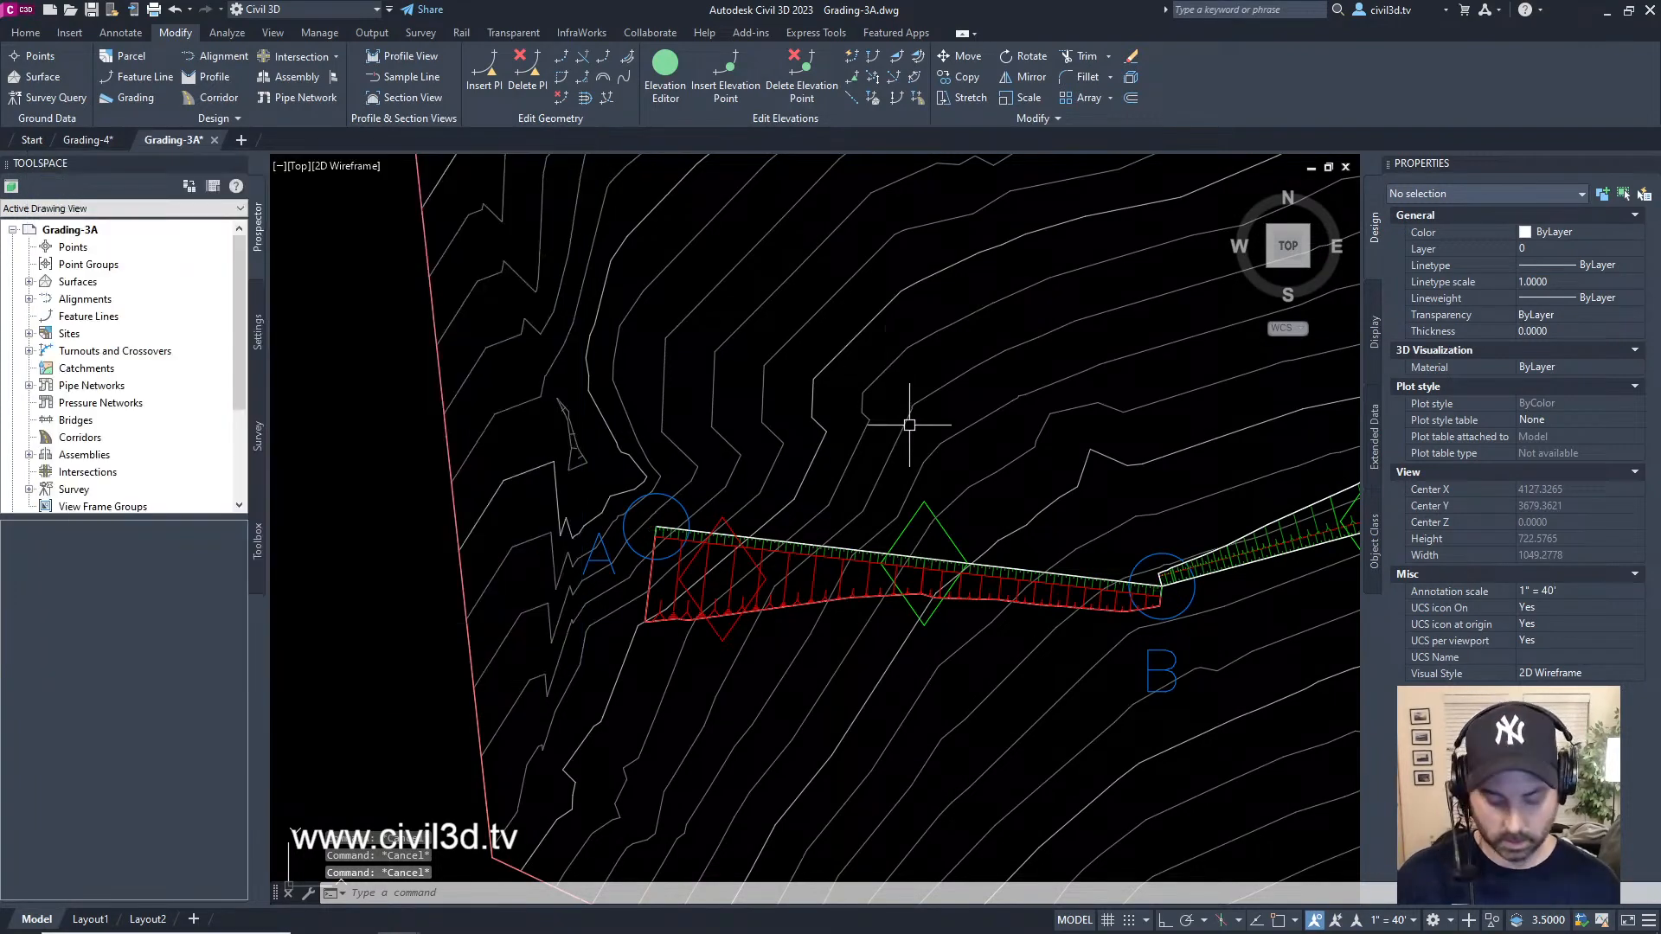
- Undo the earlier display-order changes made to the ditch grading and the Ditch Drainage AB surface
{"action": "scroll", "coordinate": [909, 425], "scroll_direction": "up", "scroll_amount": 4}
{"action": "type", "text": "u"}
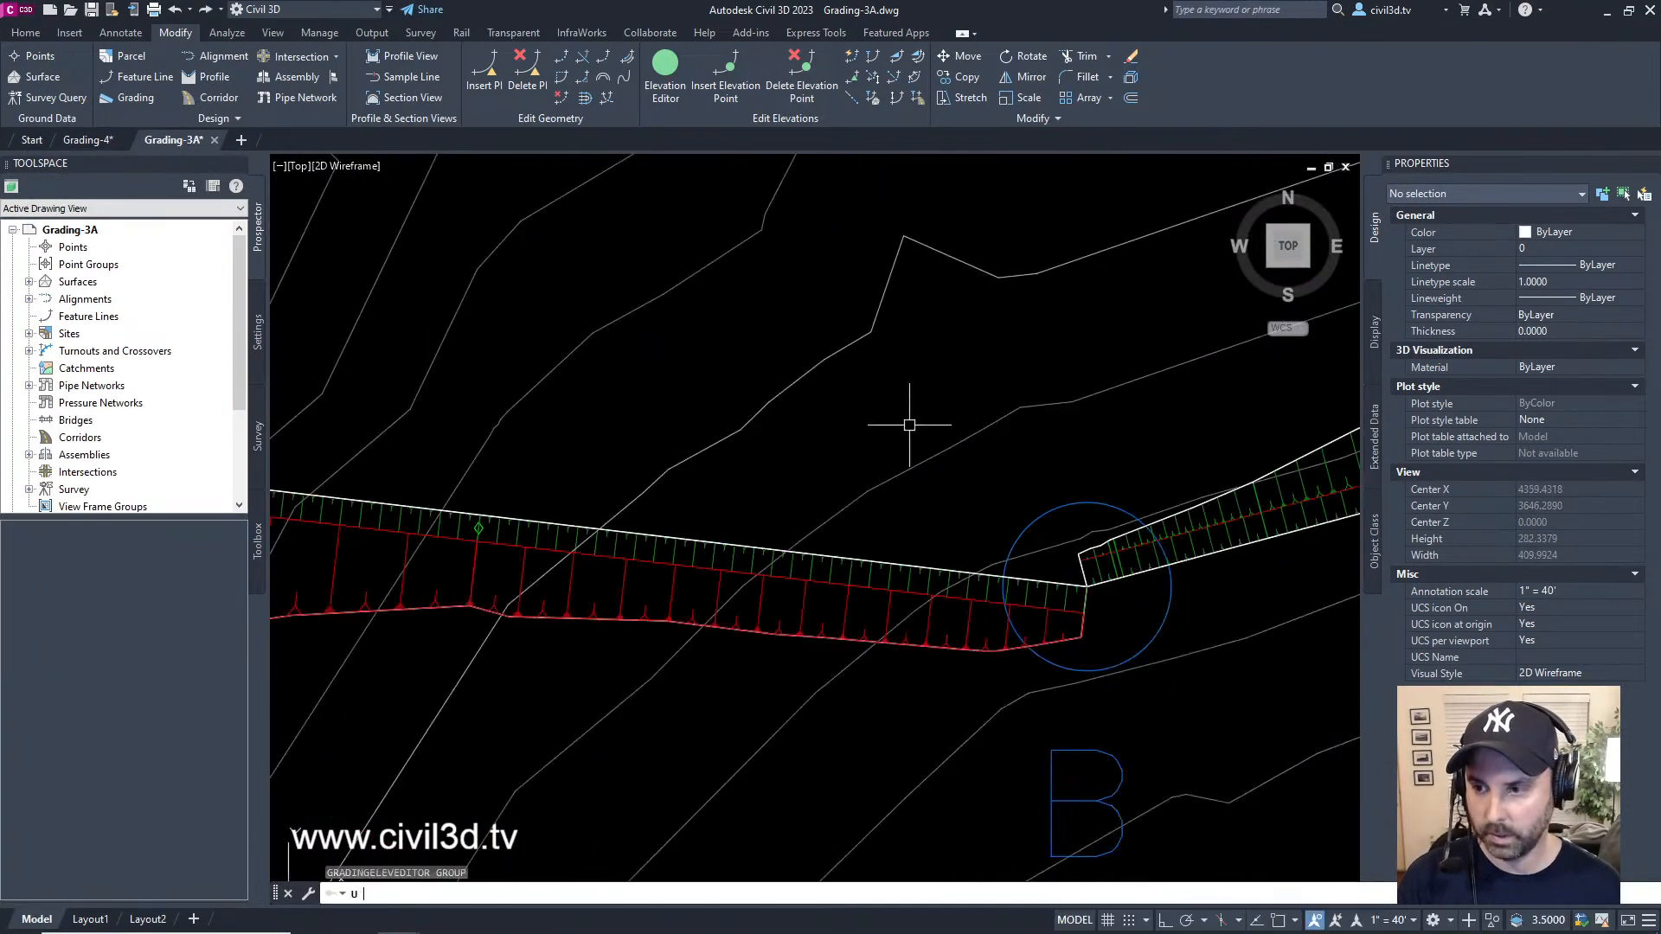
{"action": "key", "text": "Return"}
{"action": "key", "text": "Return"}
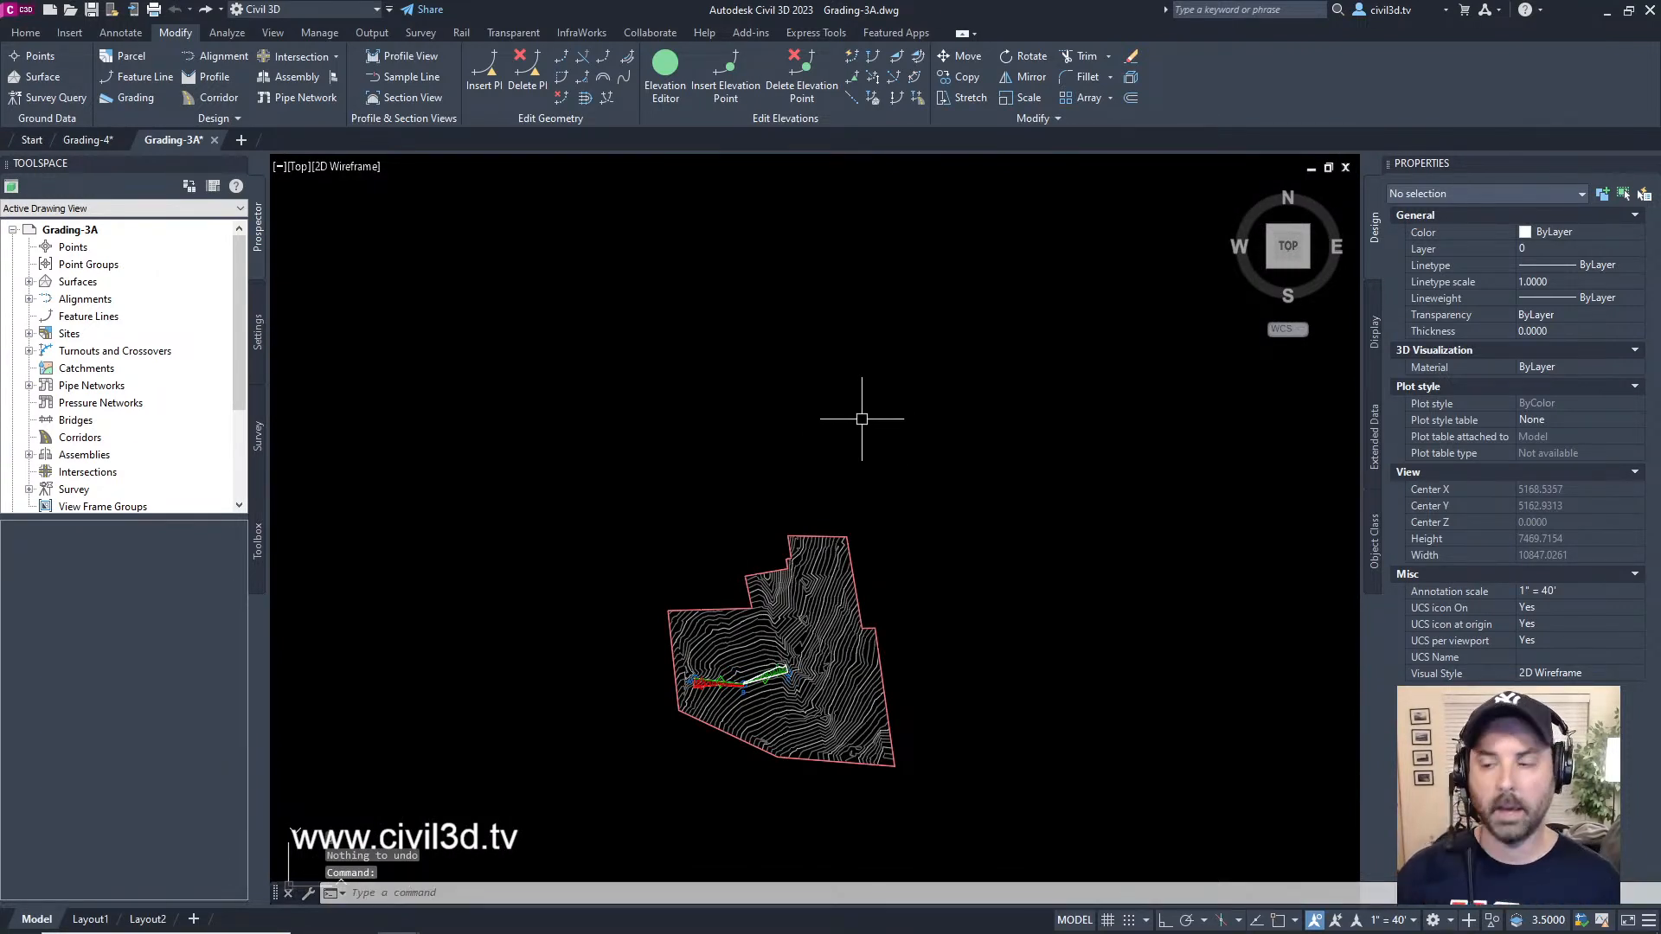
- Send the green Distance @ -6% ditch grading between points A and B to the back of the display order
{"action": "scroll", "coordinate": [733, 698], "scroll_direction": "up", "scroll_amount": 5}
{"action": "scroll", "coordinate": [732, 692], "scroll_direction": "up", "scroll_amount": 10}
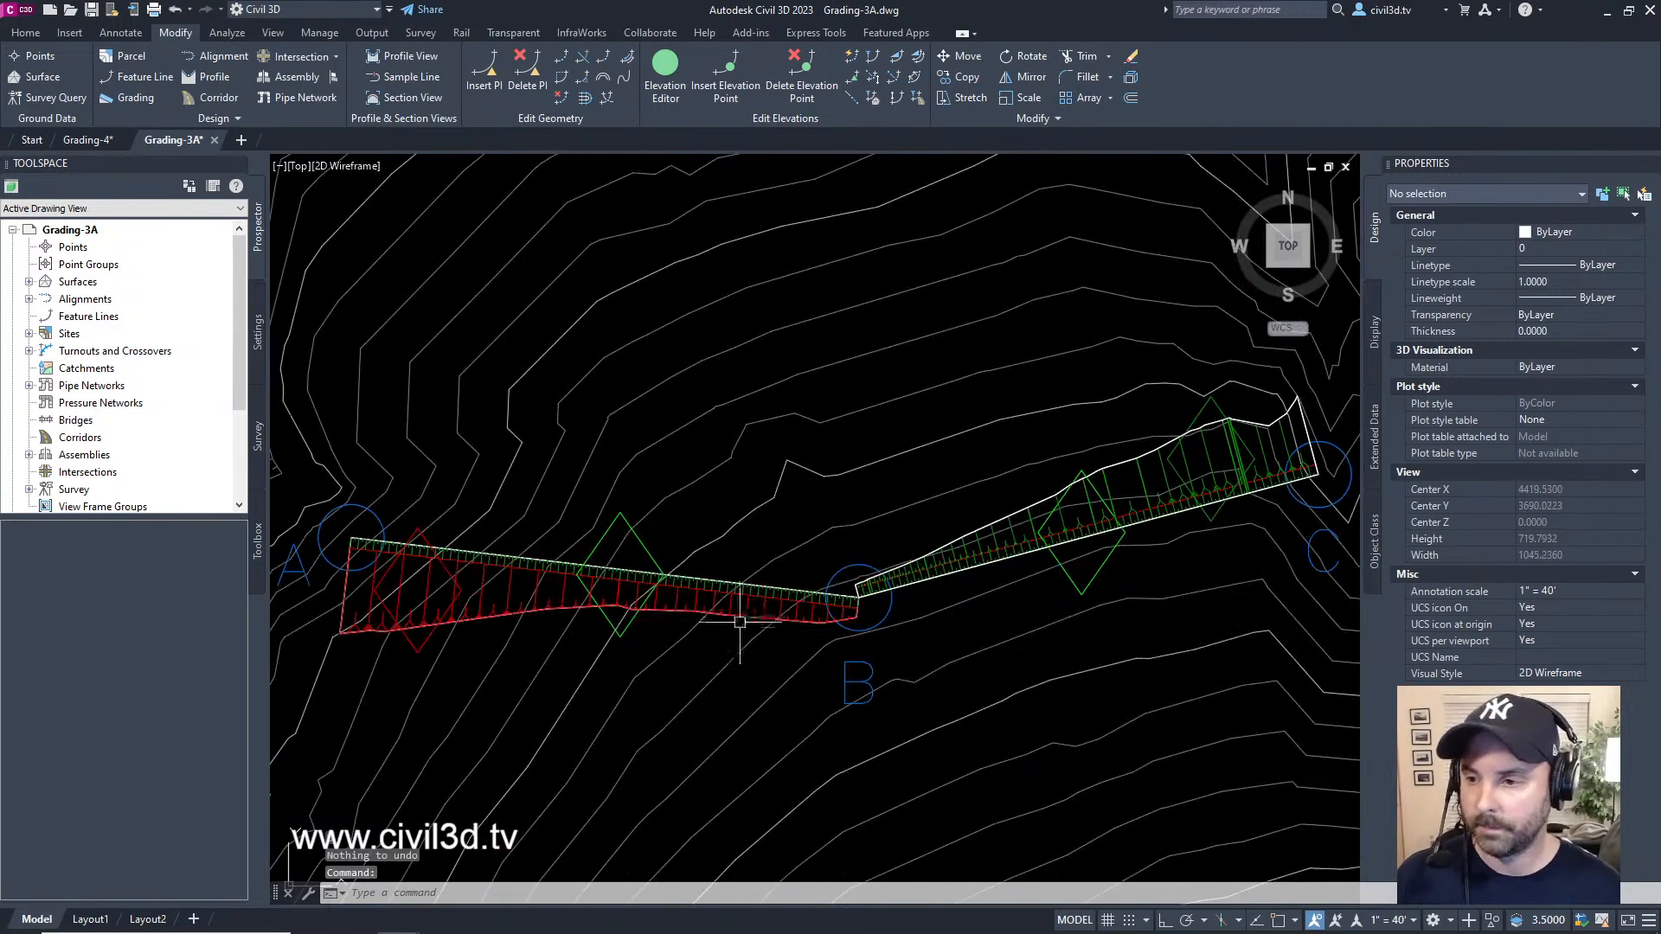
{"action": "scroll", "coordinate": [816, 679], "scroll_direction": "down", "scroll_amount": 2}
{"action": "mouse_move", "coordinate": [816, 680]}
{"action": "middle_mouse_down"}
{"action": "mouse_move", "coordinate": [926, 656]}
{"action": "mouse_move", "coordinate": [977, 668]}
{"action": "middle_mouse_up"}
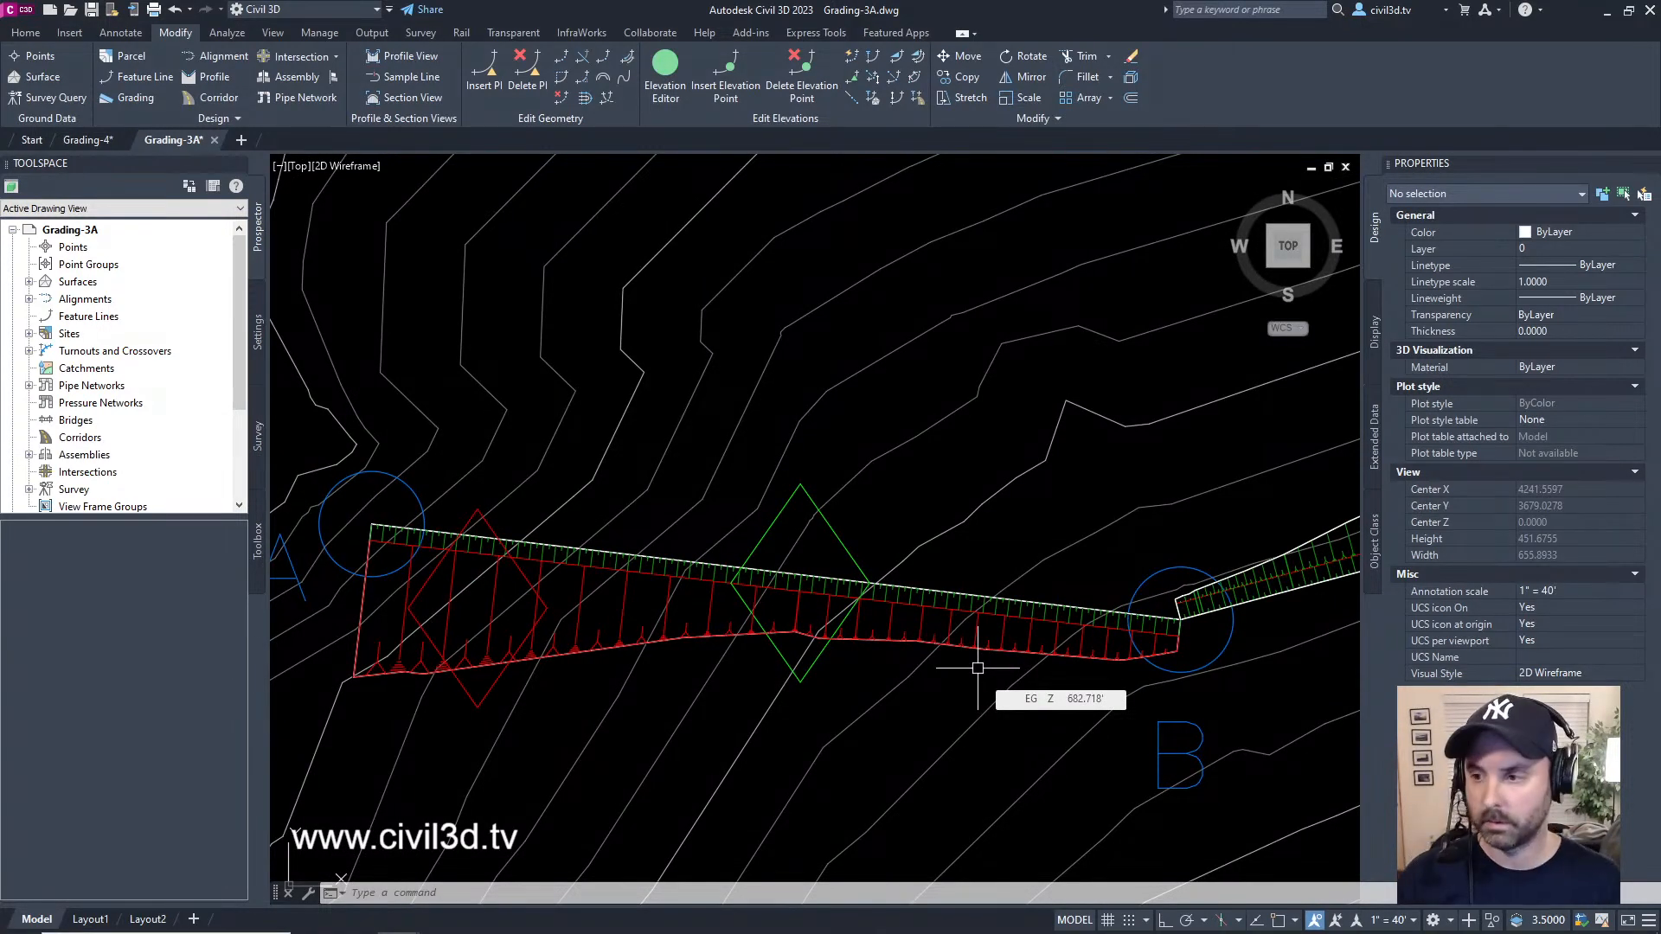
{"action": "left_click", "coordinate": [941, 589]}
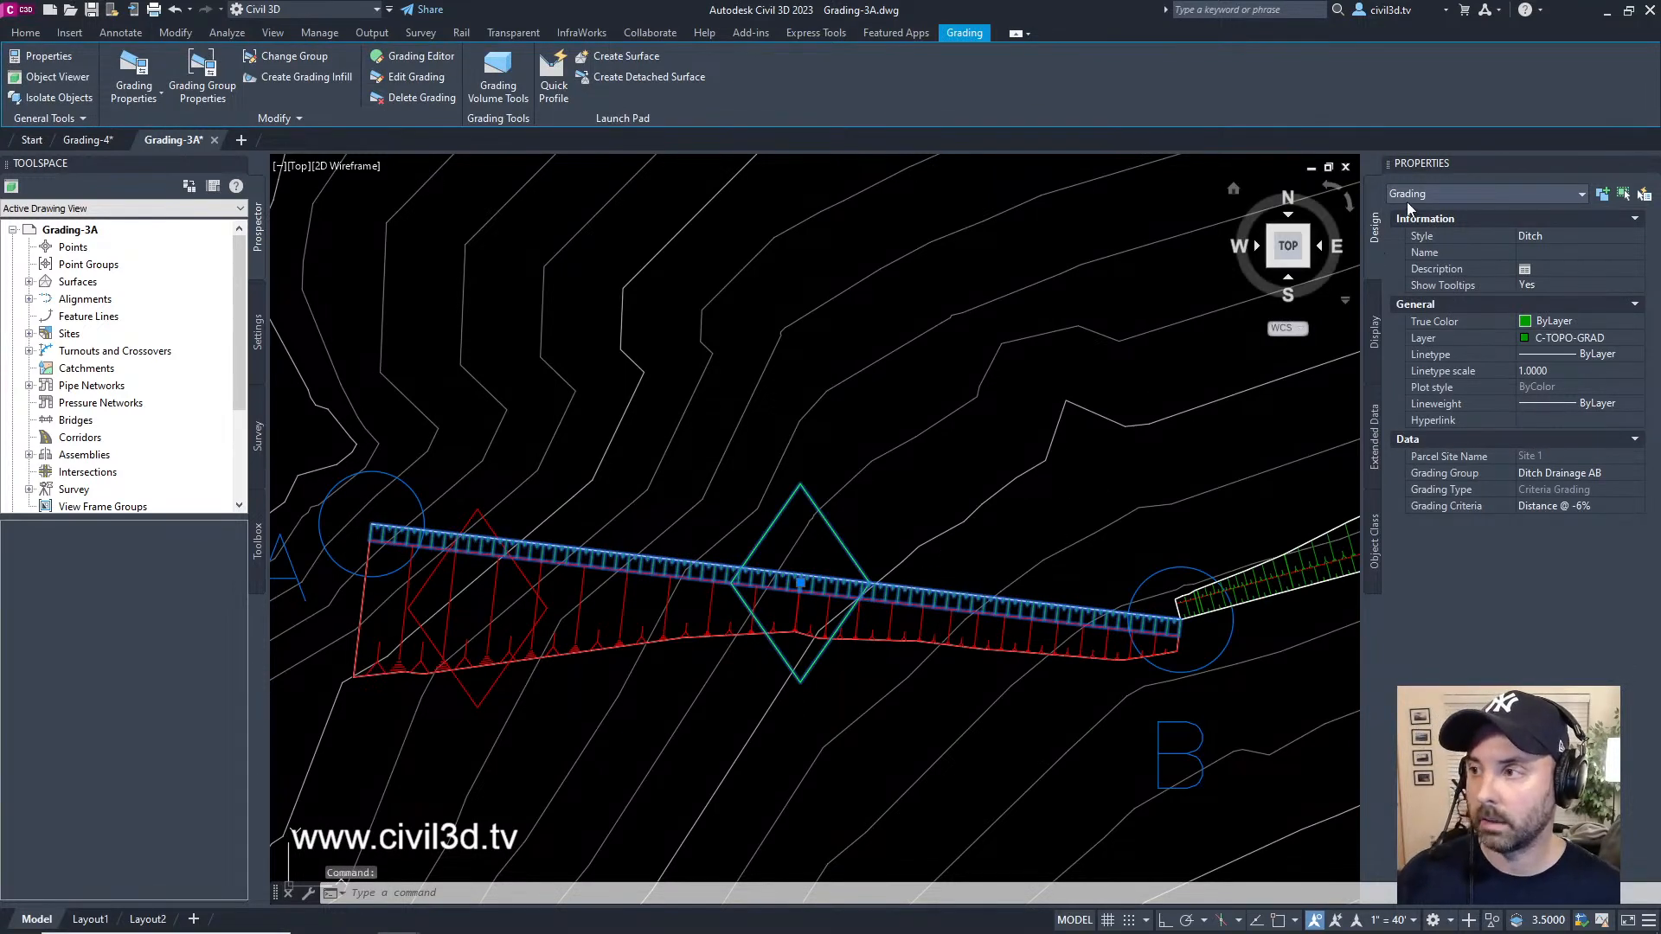
{"action": "right_click", "coordinate": [925, 537]}
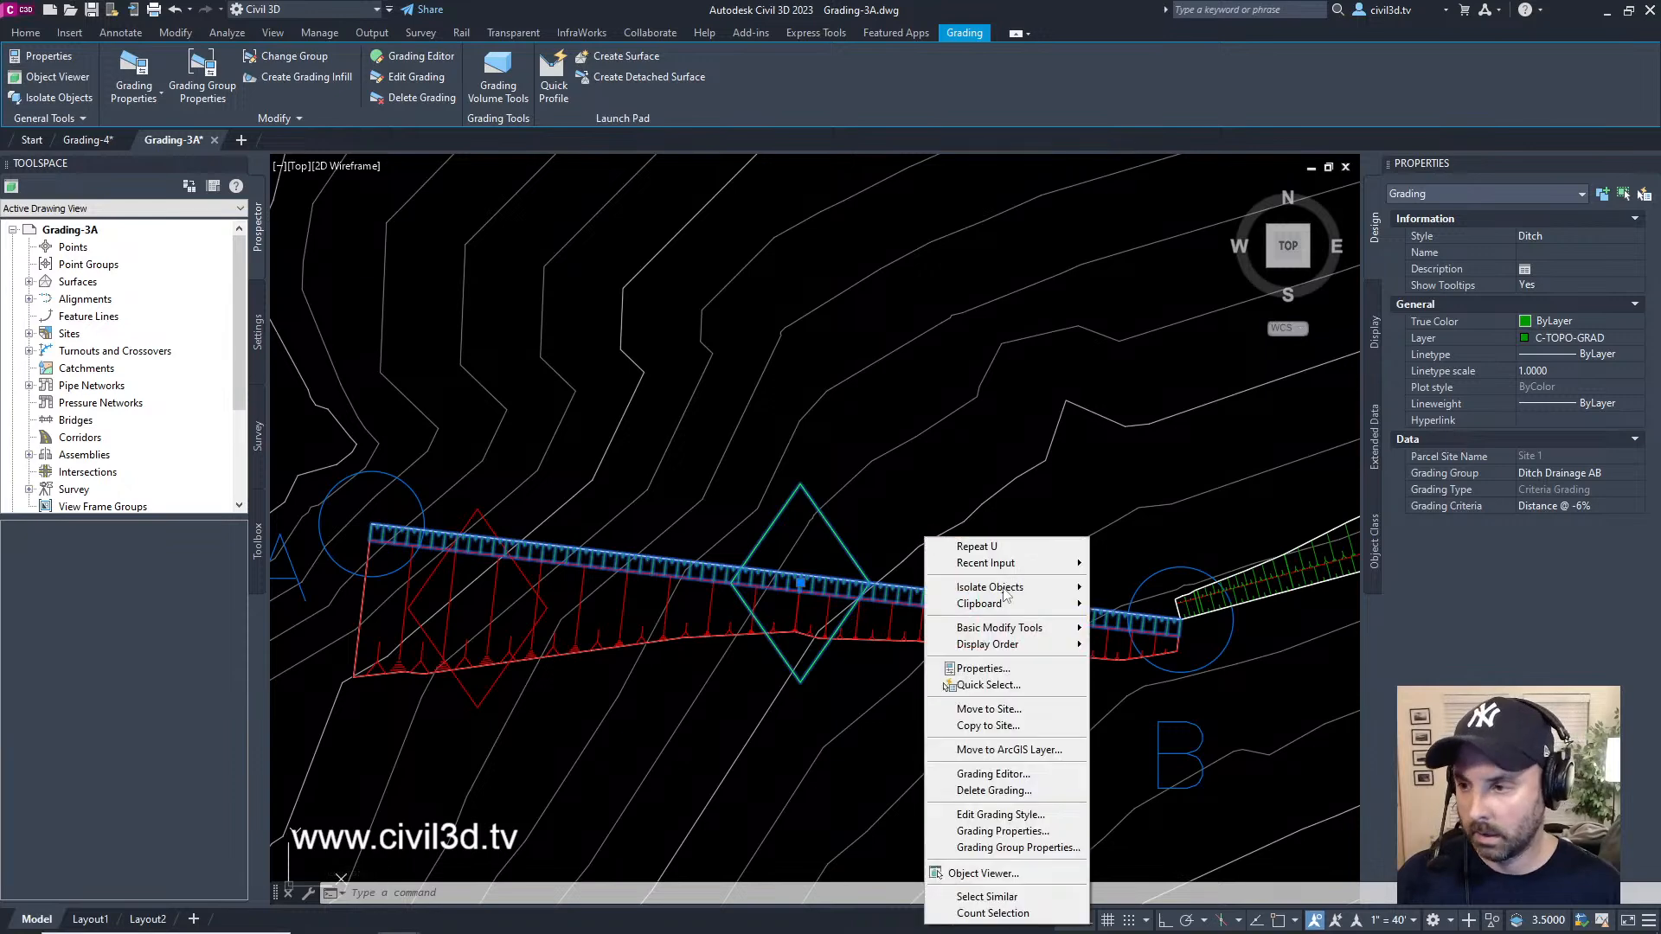
{"action": "mouse_move", "coordinate": [1044, 647]}
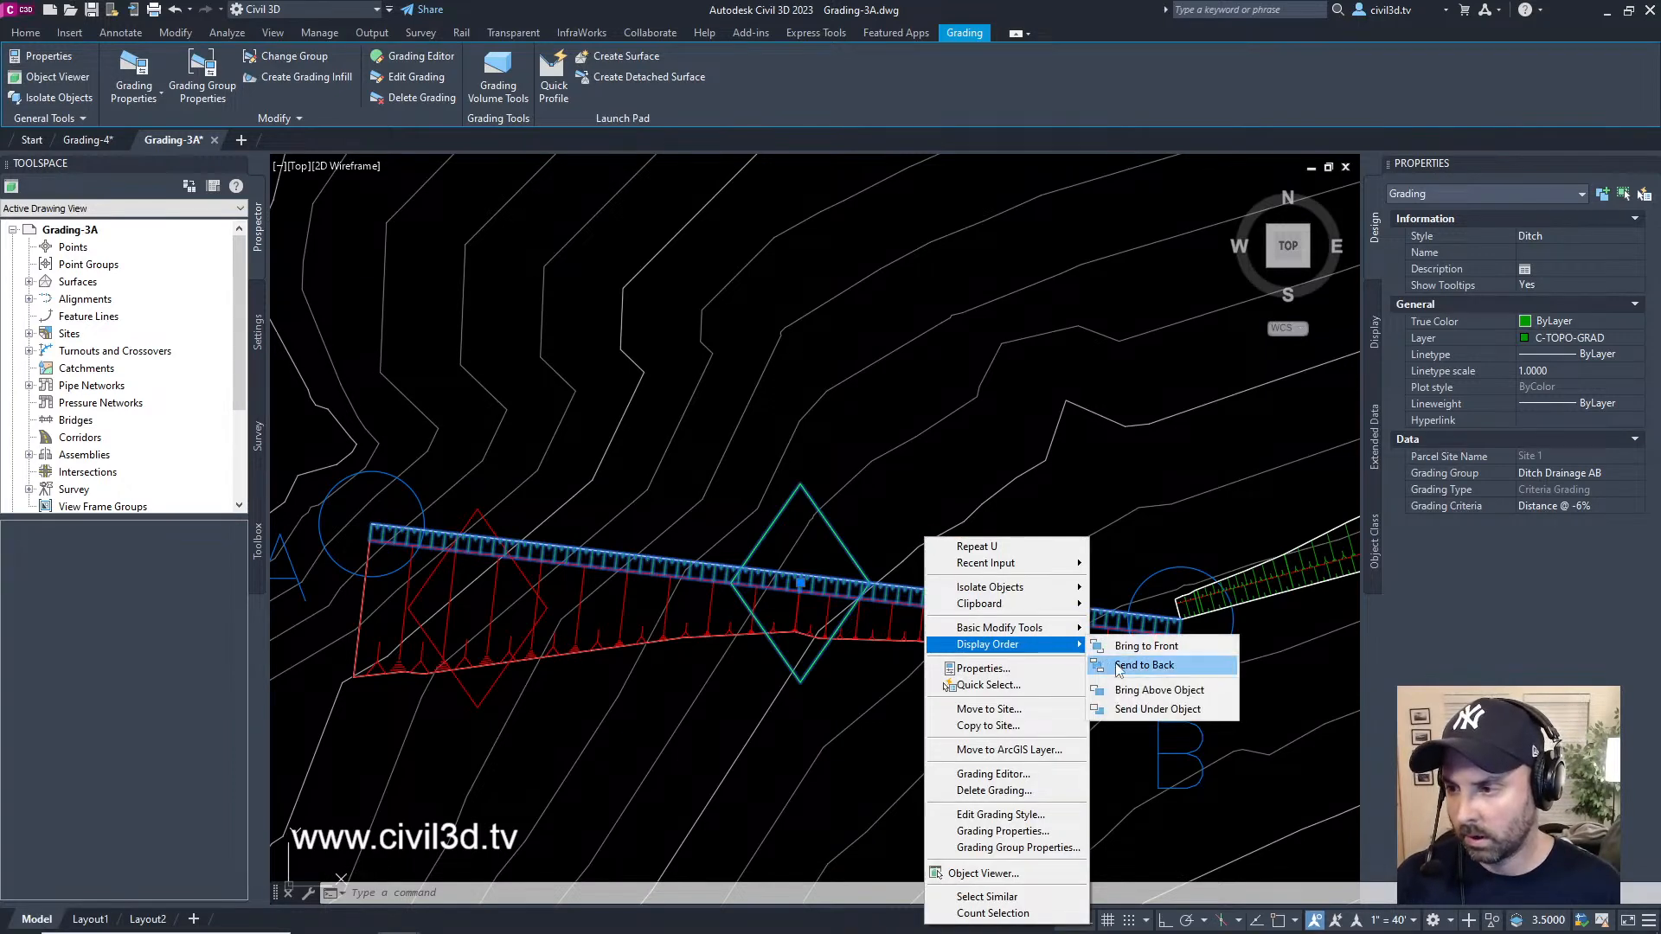
{"action": "left_click", "coordinate": [1143, 665]}
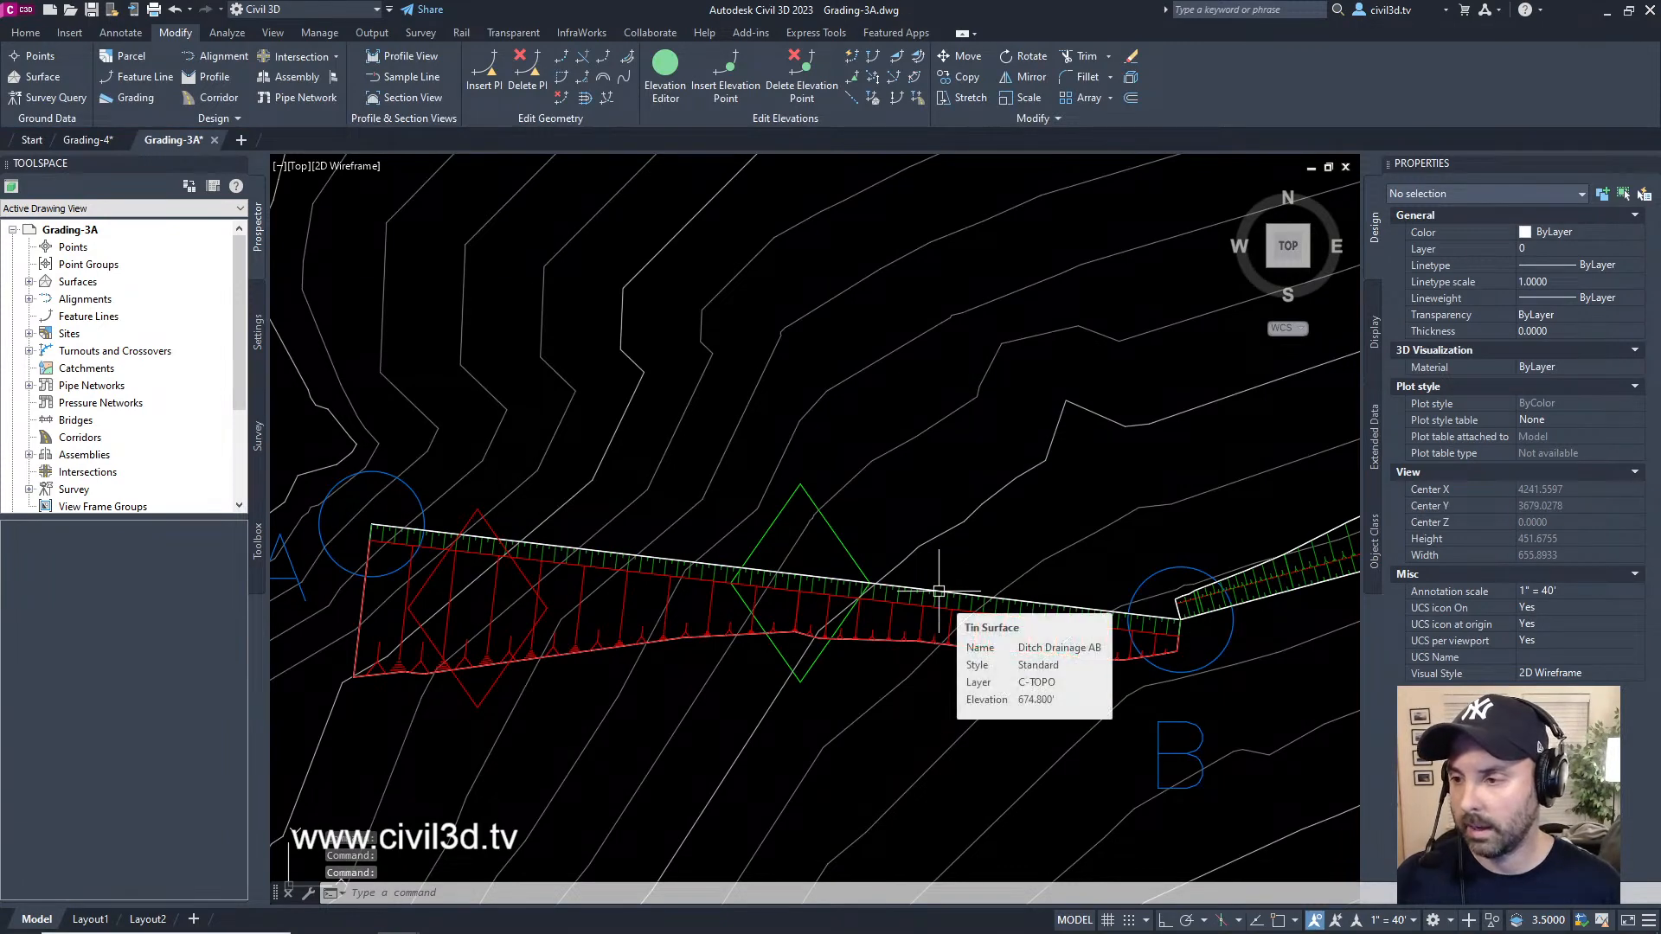
- Send the Ditch Drainage AB surface to the back of the display order
{"action": "left_click", "coordinate": [938, 592]}
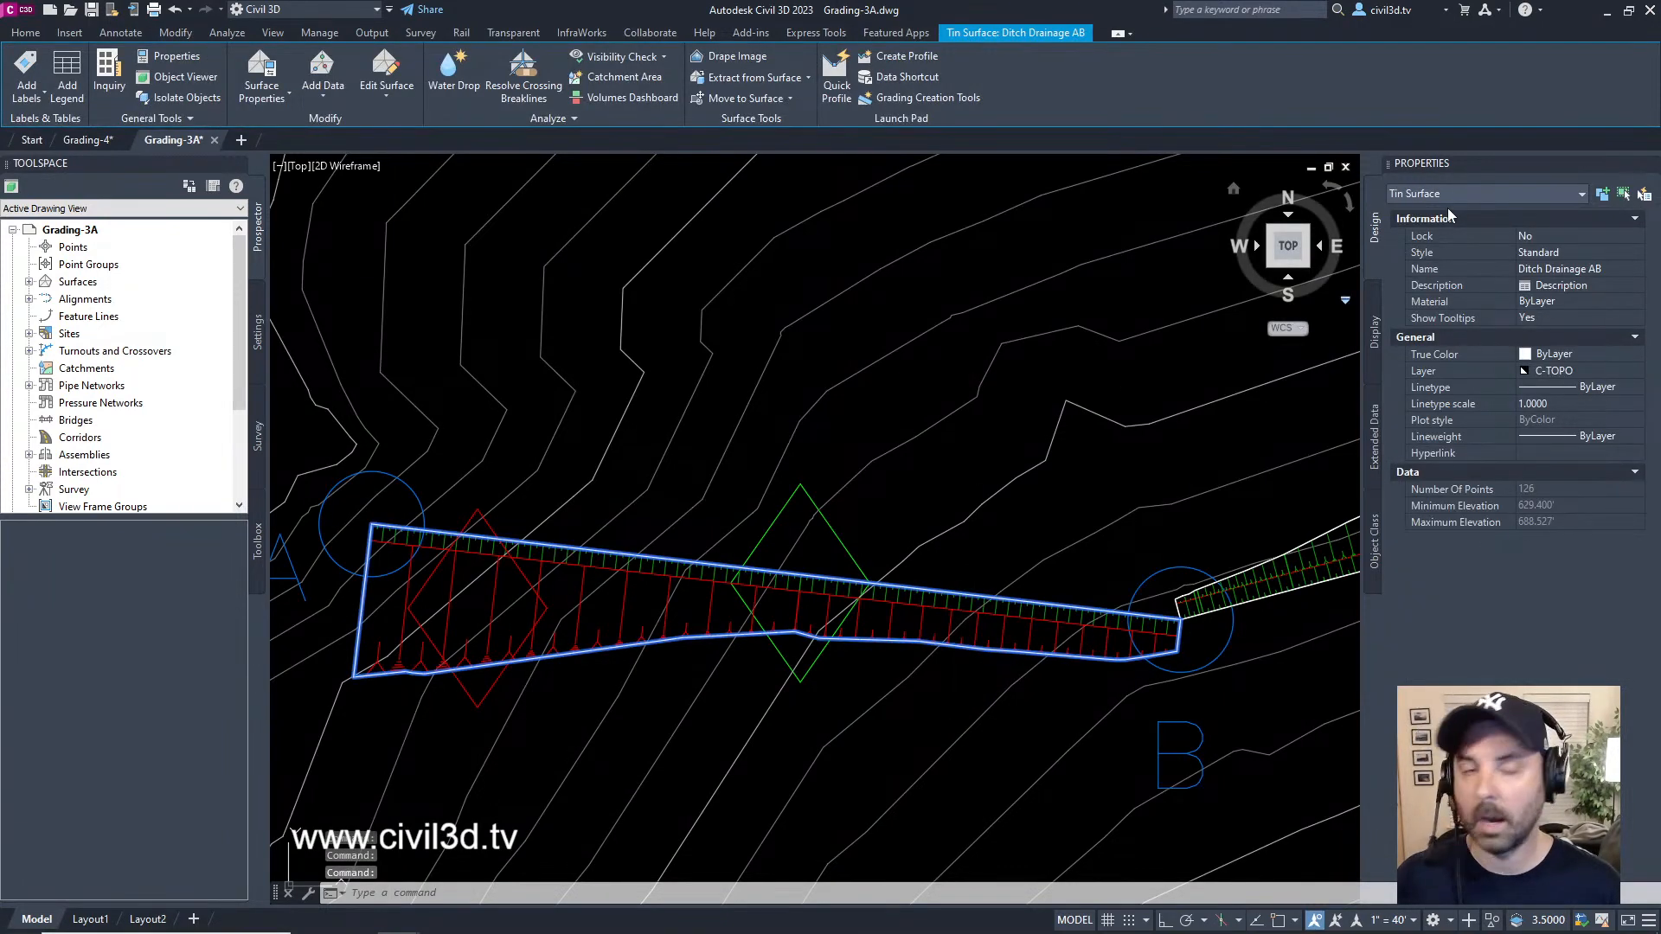
{"action": "right_click", "coordinate": [906, 497]}
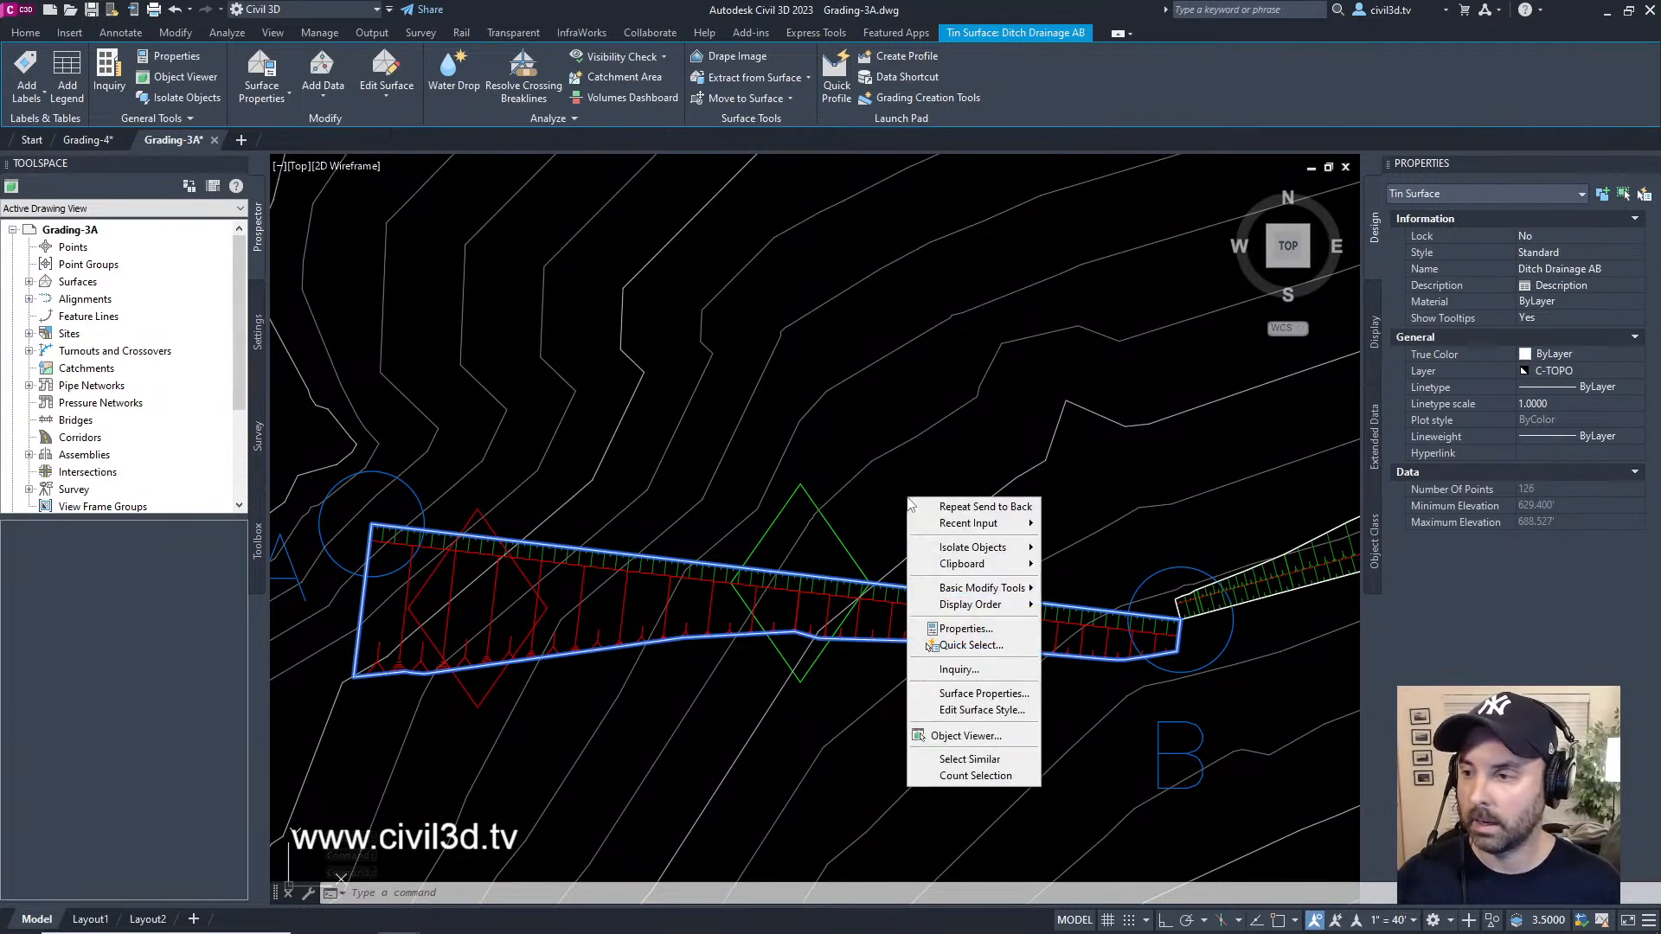
{"action": "mouse_move", "coordinate": [1006, 606]}
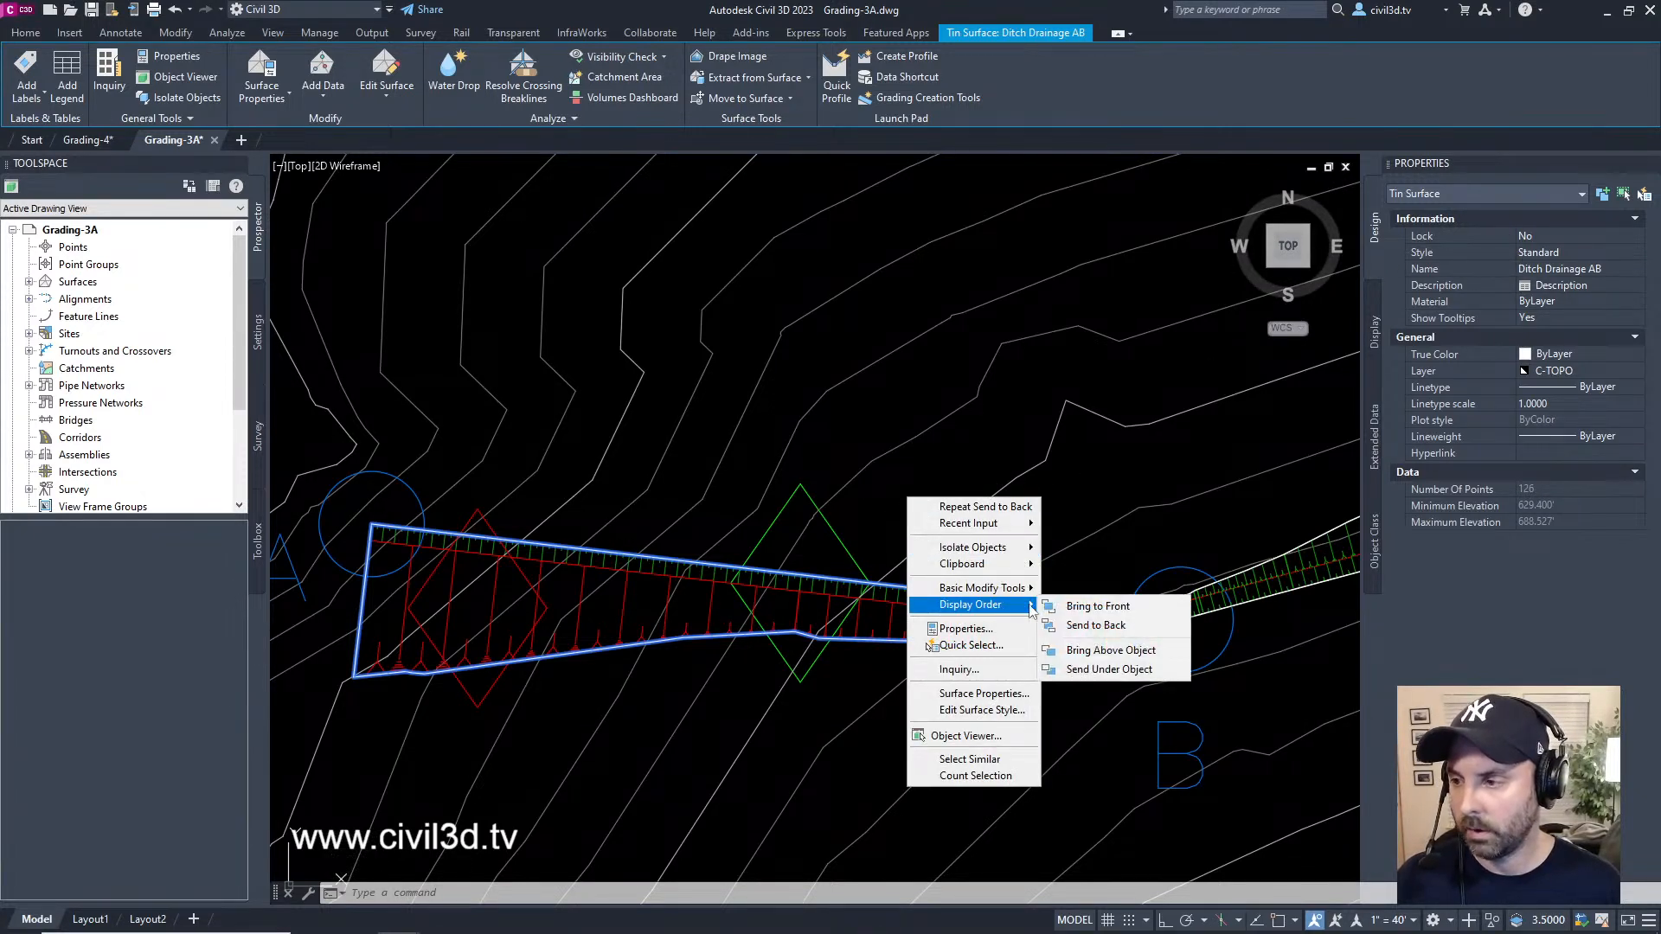
{"action": "left_click", "coordinate": [1095, 626]}
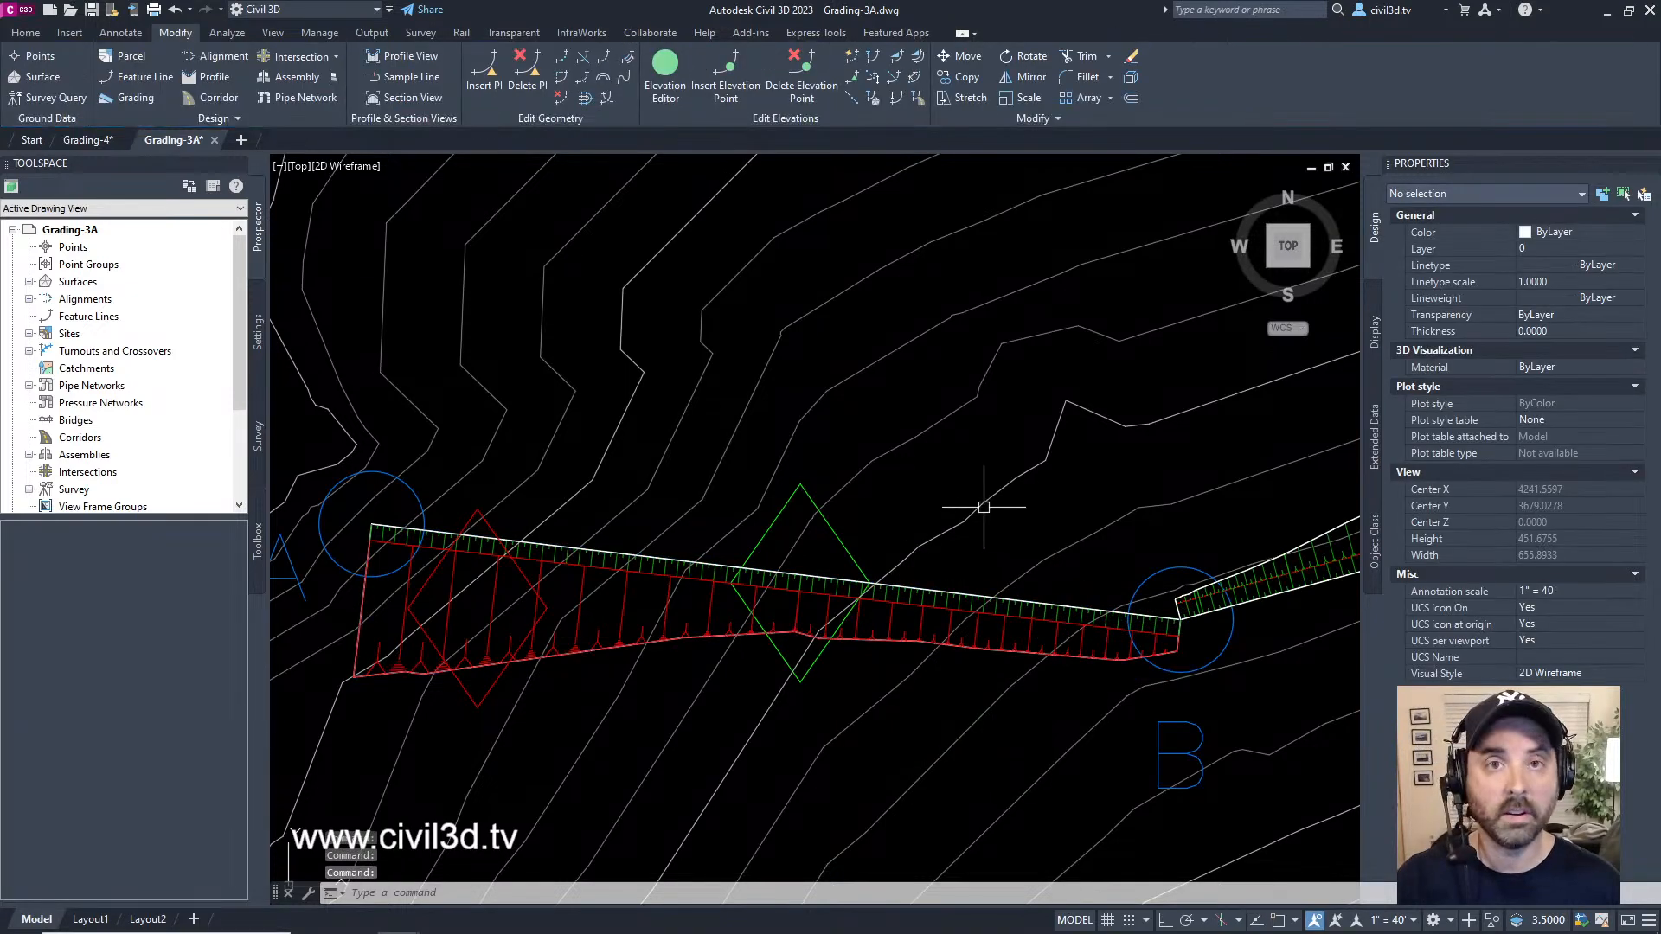
- Select feature line ABC 1 between A and B to check that it can be picked, and deselect it
{"action": "left_click", "coordinate": [934, 592]}
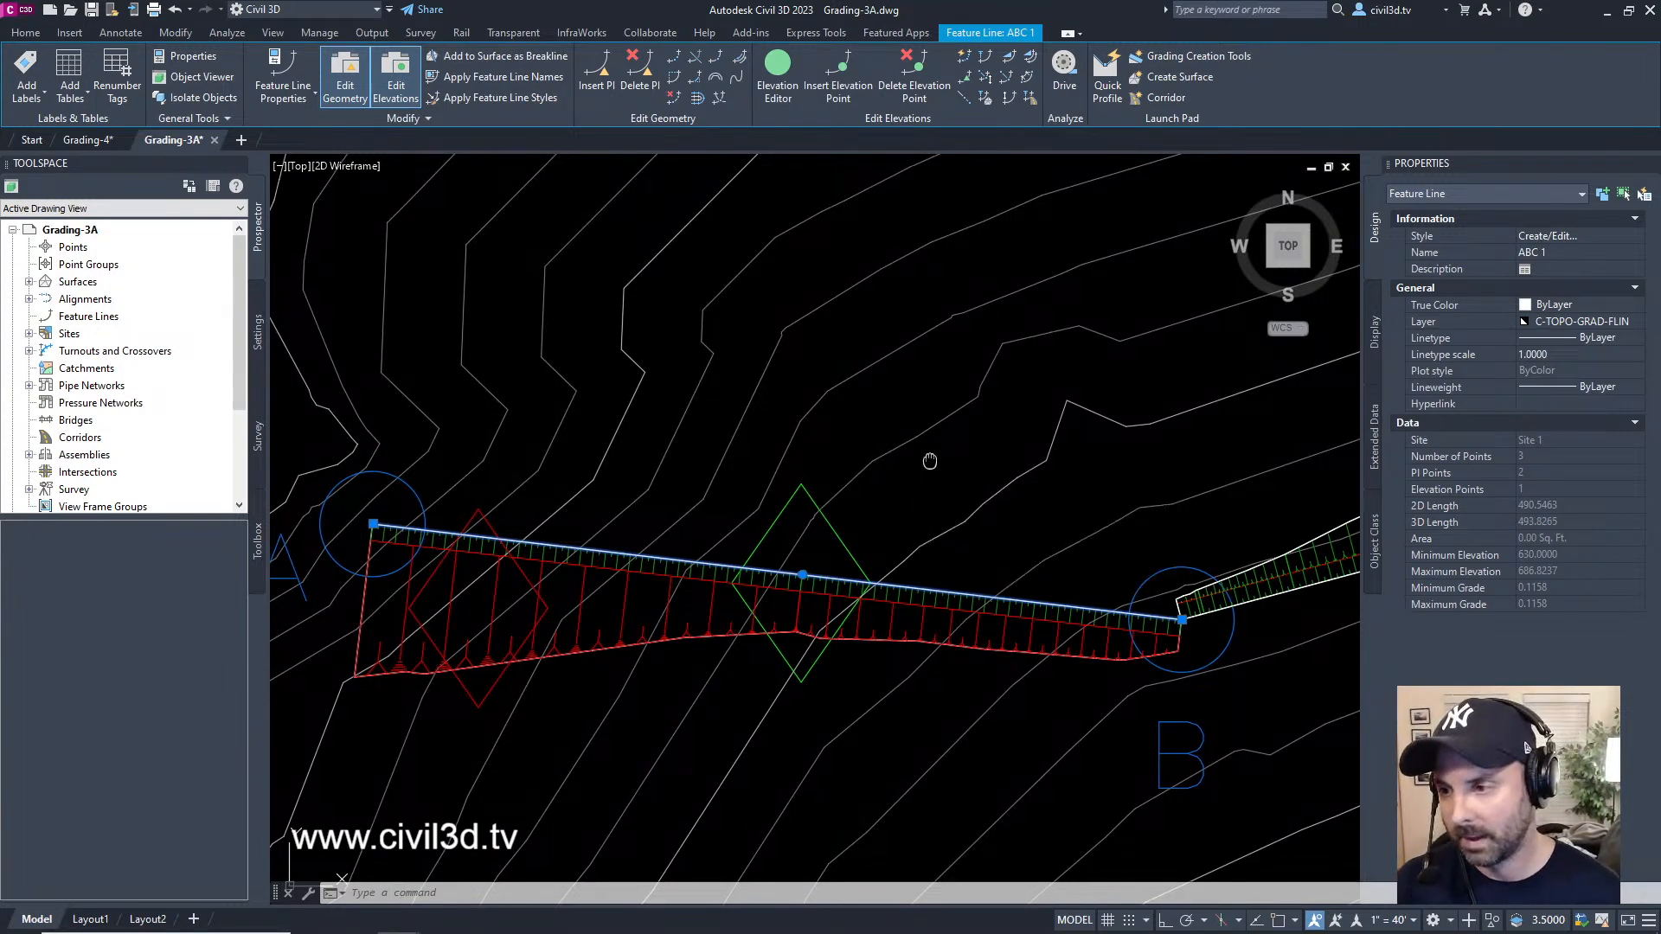
{"action": "scroll", "coordinate": [917, 441], "scroll_direction": "down", "scroll_amount": 3}
{"action": "middle_click_drag", "start_coordinate": [921, 429], "coordinate": [867, 474]}
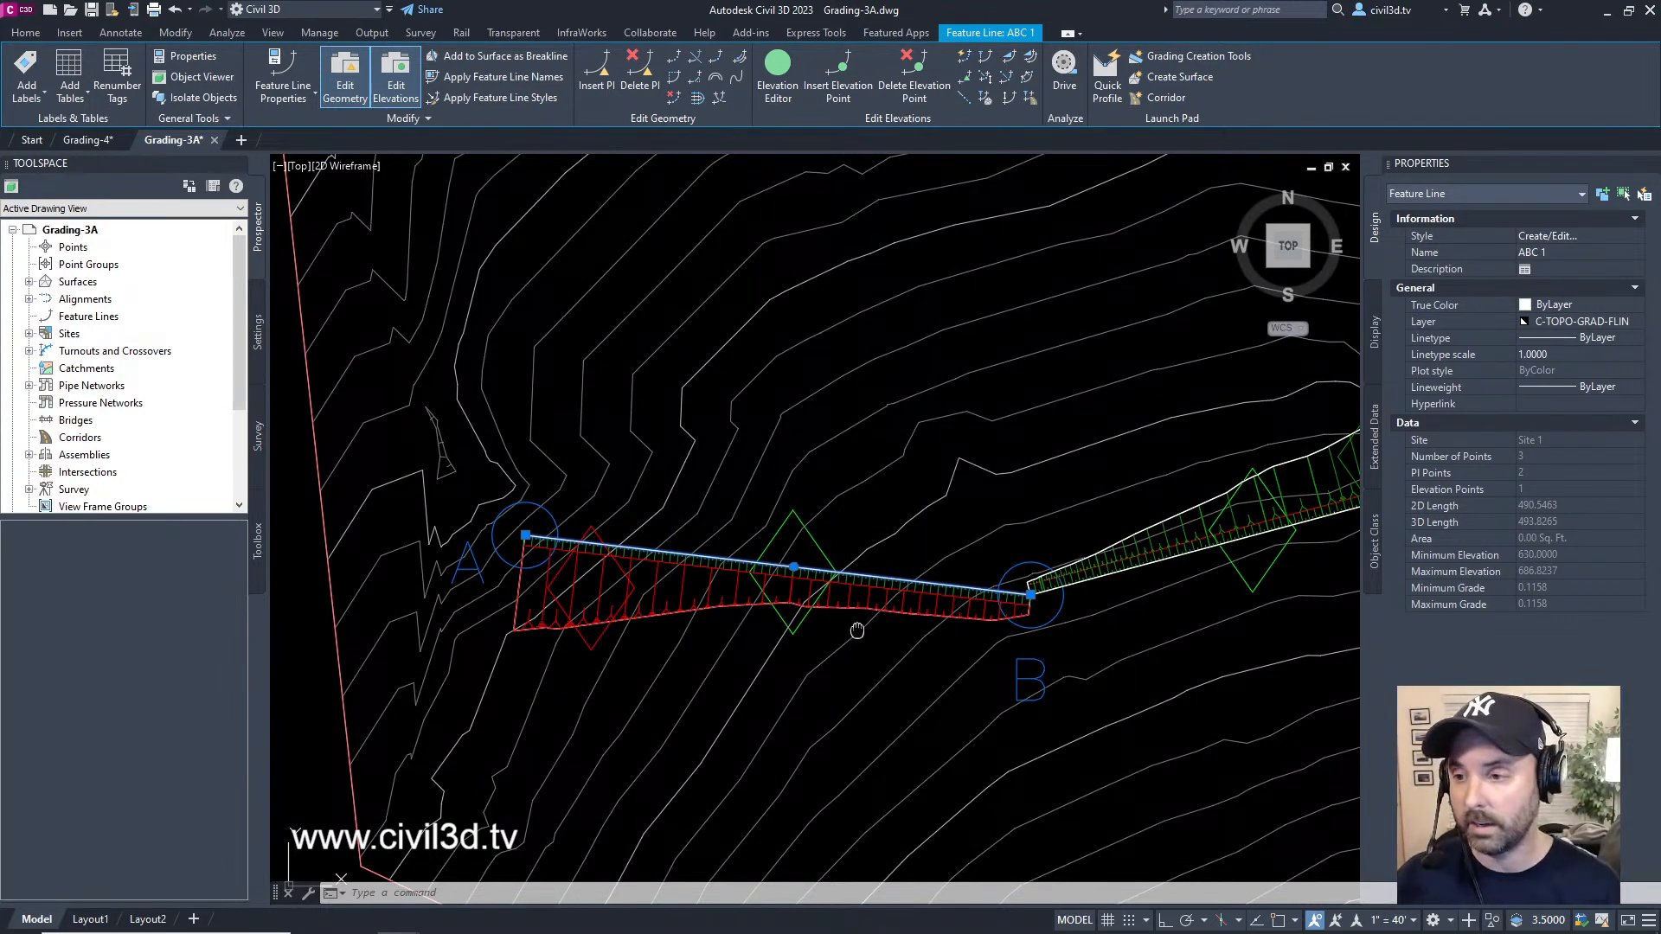
{"action": "middle_click_drag", "start_coordinate": [845, 631], "coordinate": [823, 593]}
{"action": "key", "text": "Escape"}
{"action": "key", "text": "Escape"}
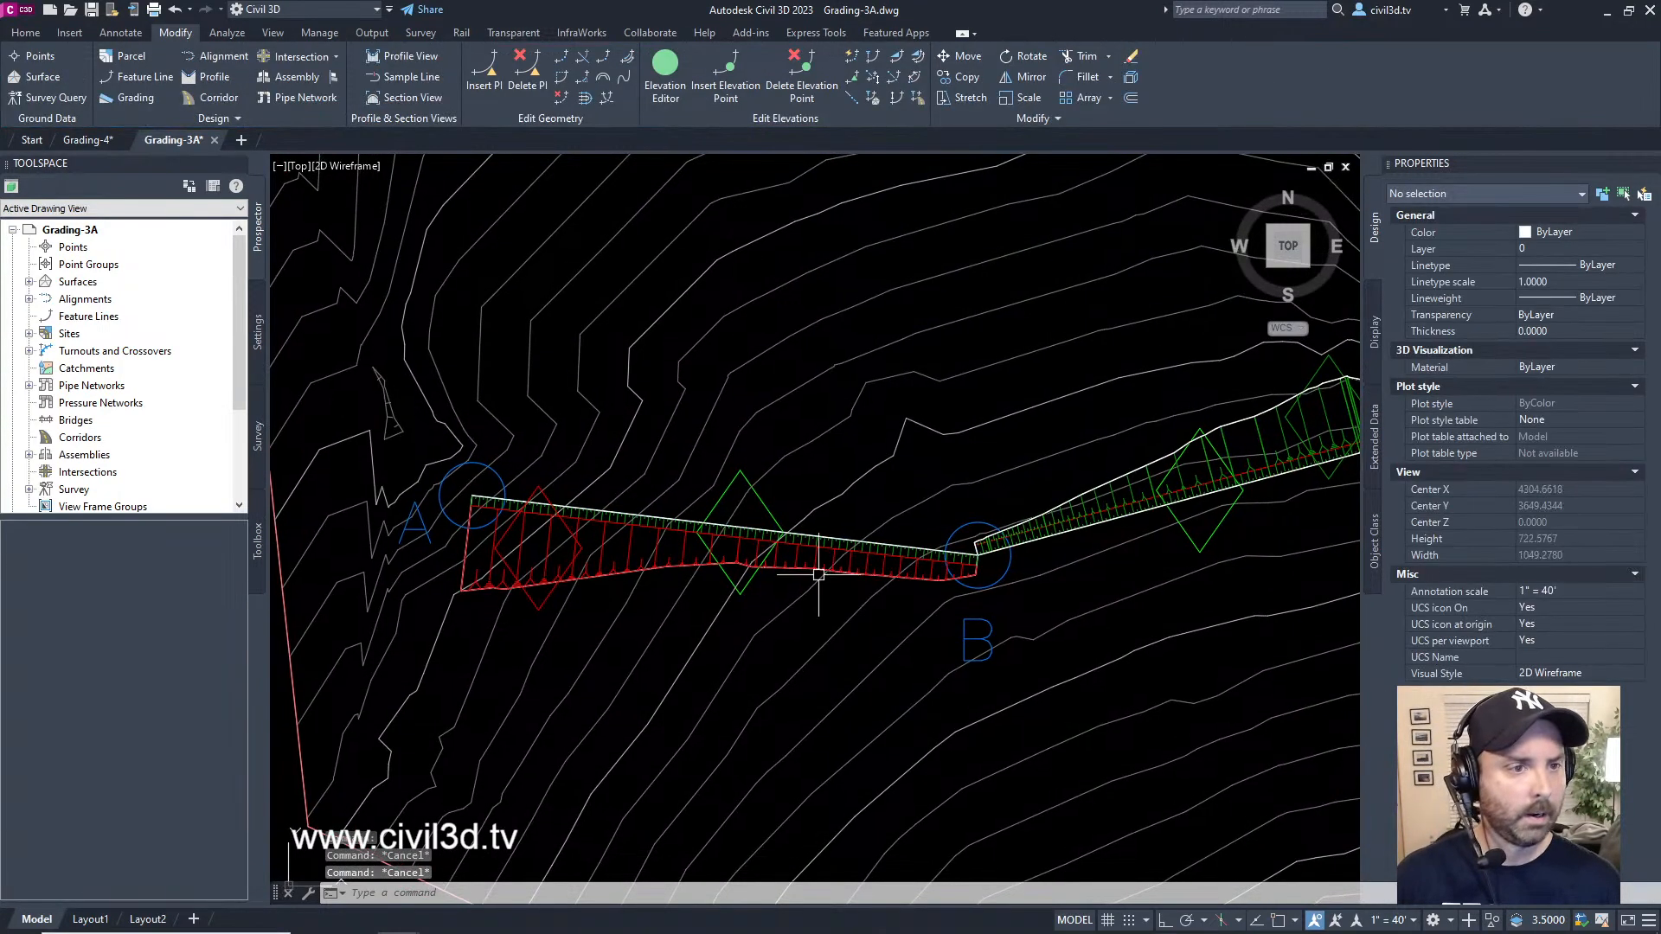
{"action": "key", "text": "alt+Tab"}
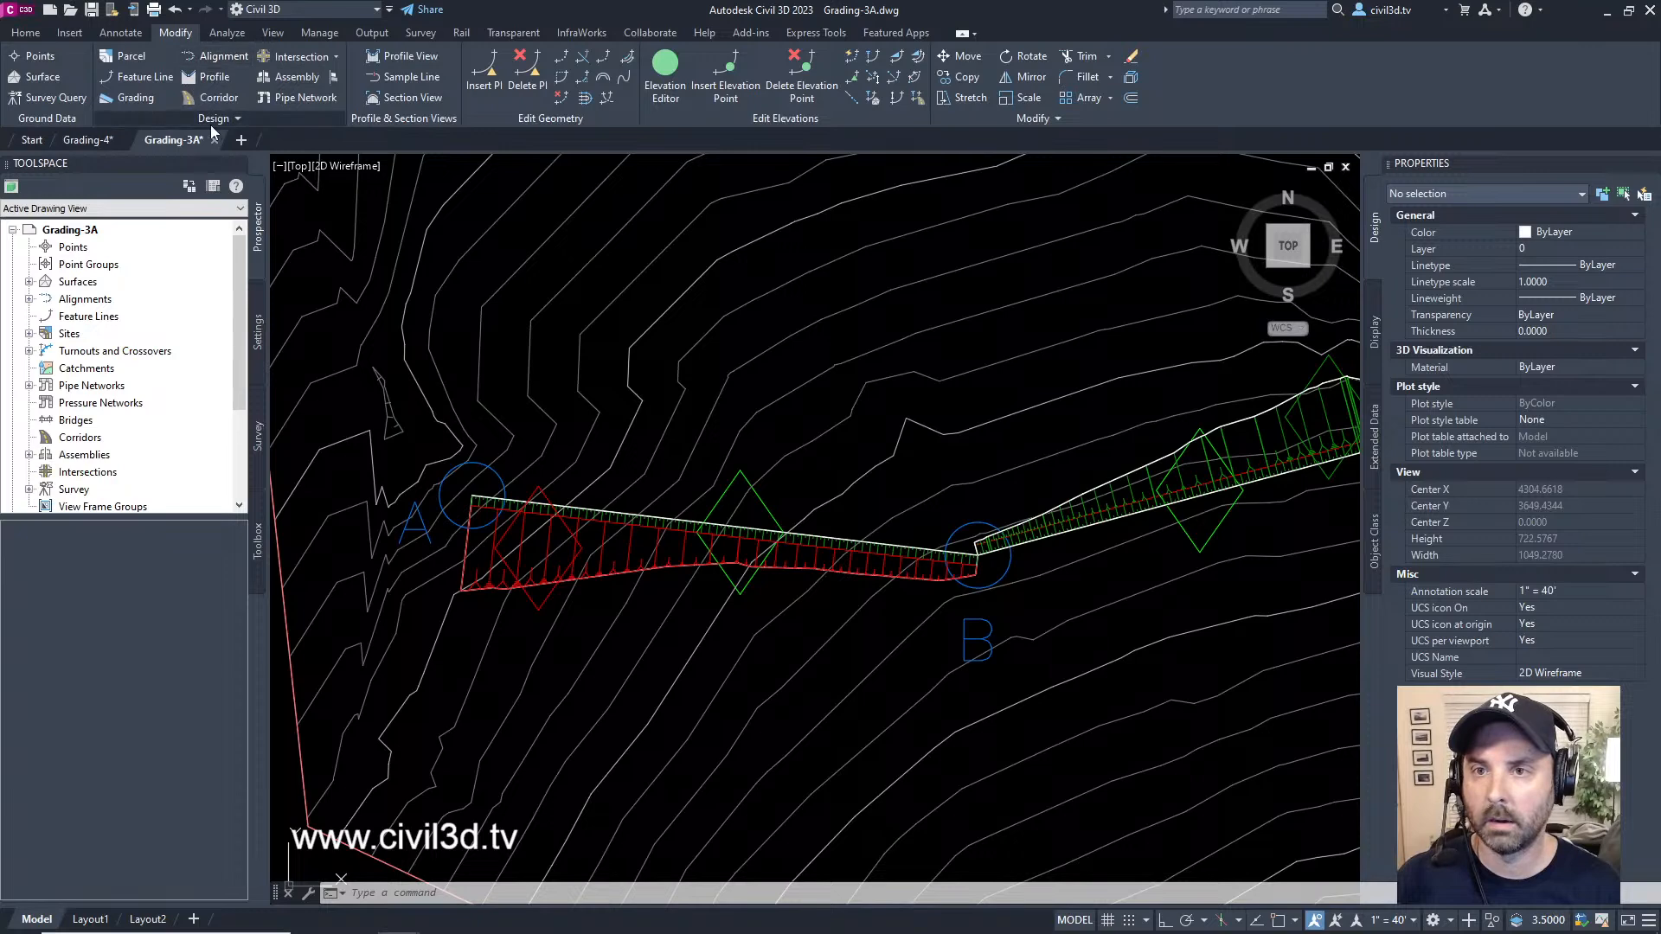
- Open the Distance @ -6% grading between A and B in the Grading Editor and set its distance to 5'
{"action": "left_click", "coordinate": [137, 96]}
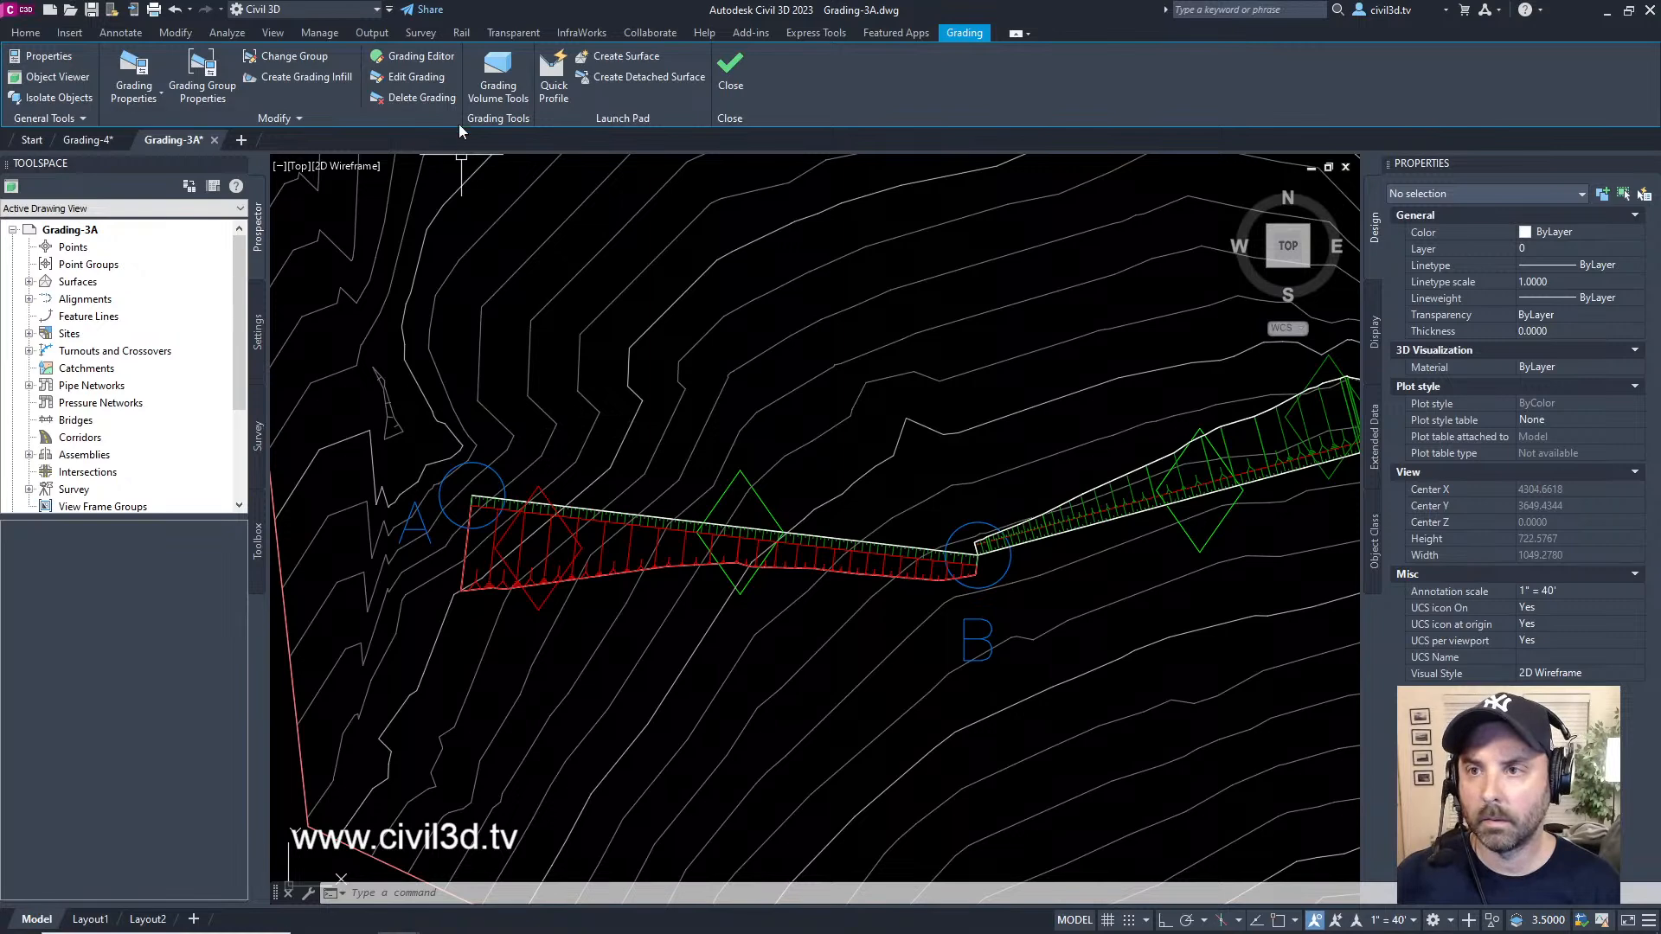
{"action": "left_click", "coordinate": [441, 59]}
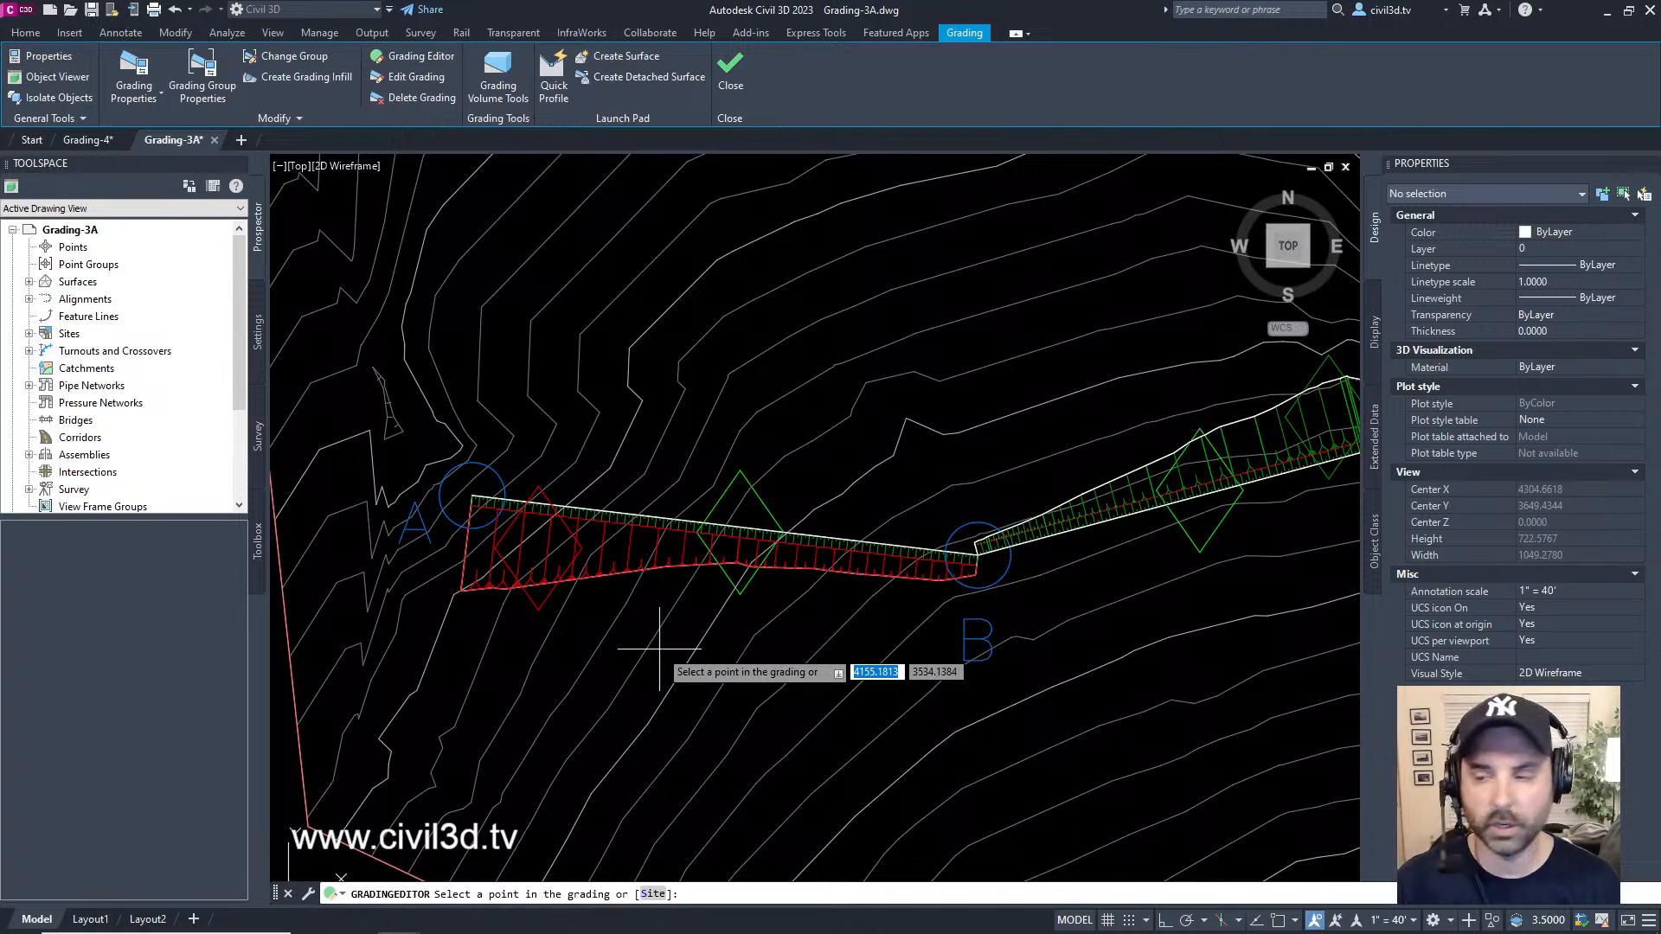
{"action": "scroll", "coordinate": [635, 522], "scroll_direction": "up", "scroll_amount": 4}
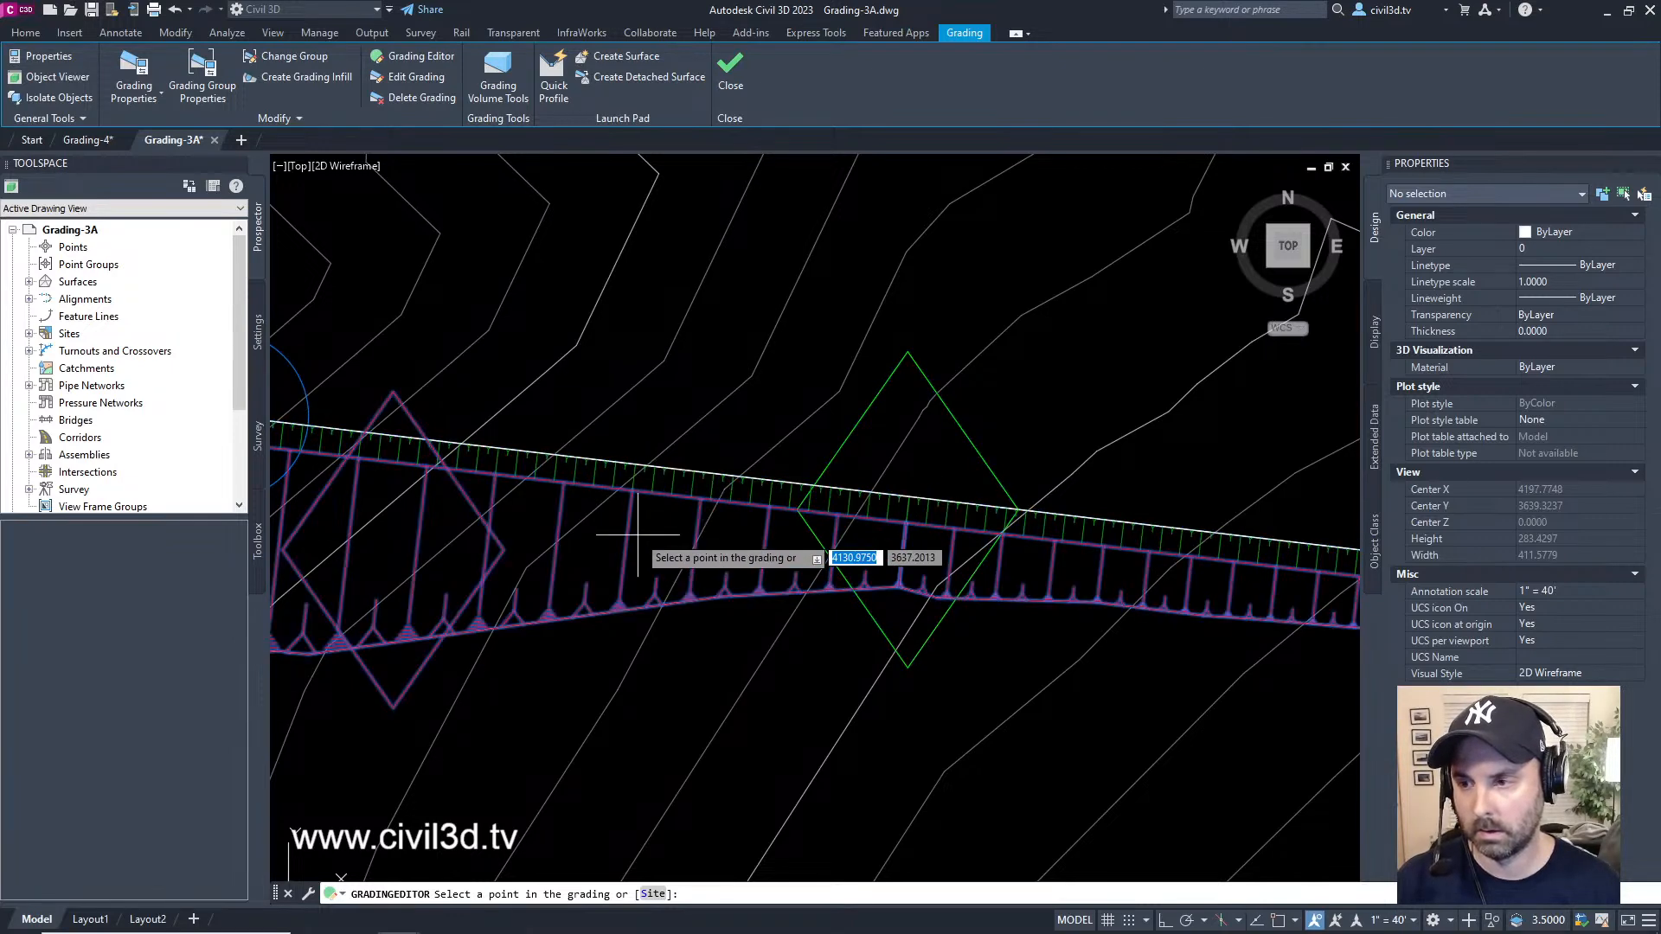
{"action": "scroll", "coordinate": [640, 529], "scroll_direction": "down", "scroll_amount": 2}
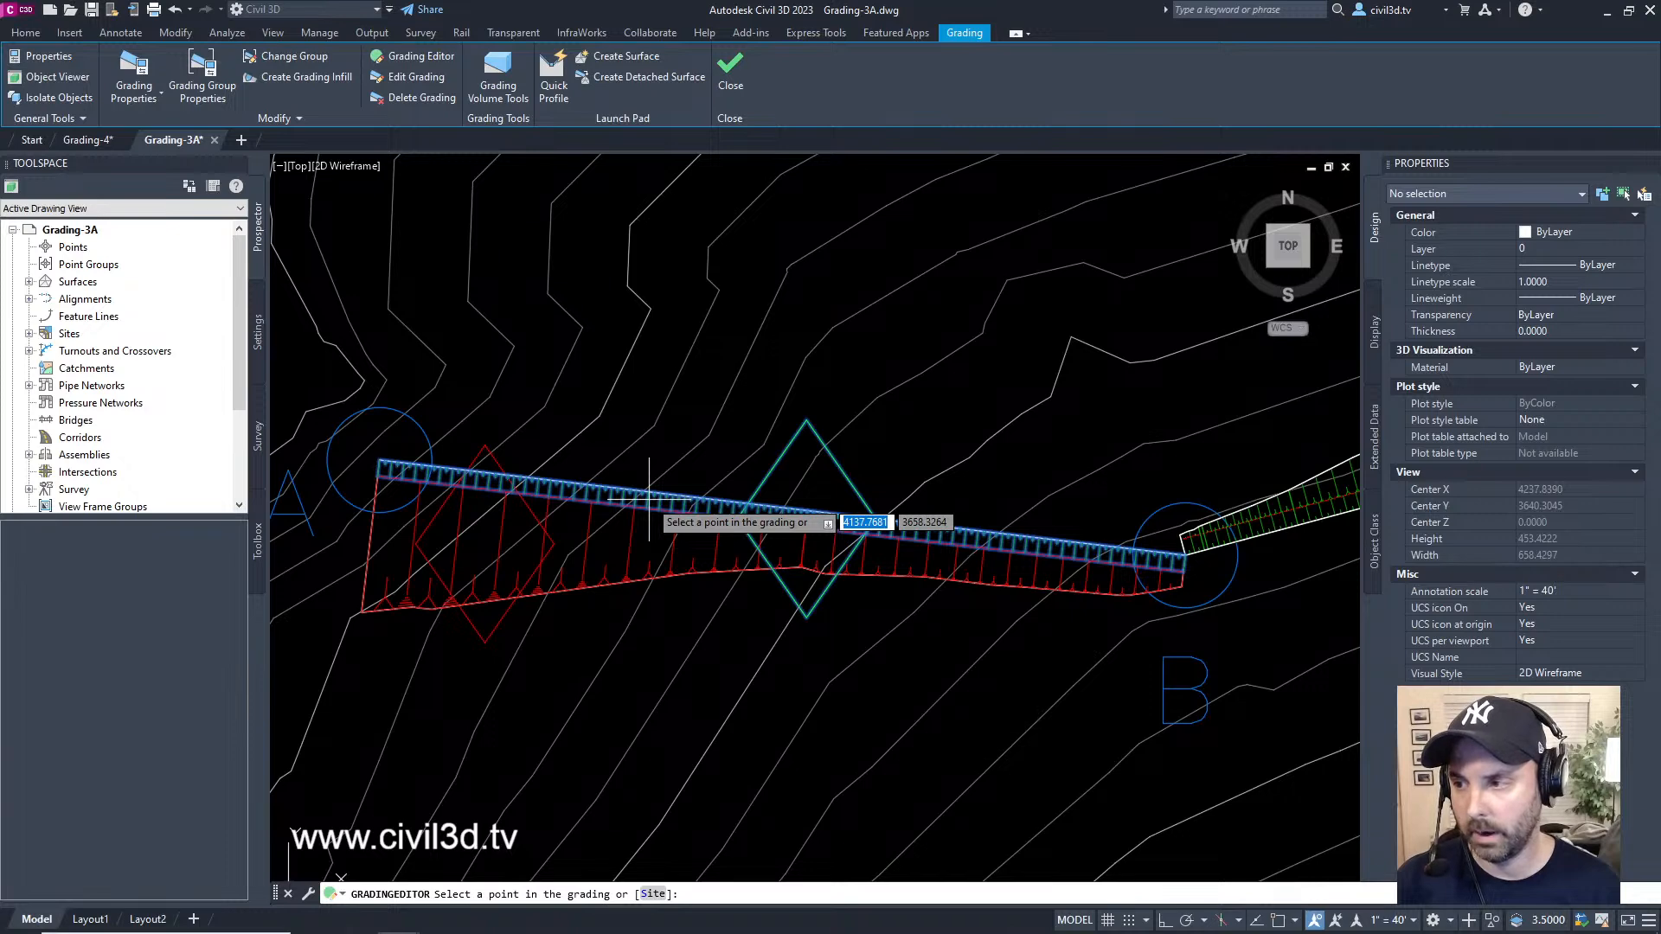
{"action": "left_click", "coordinate": [648, 500]}
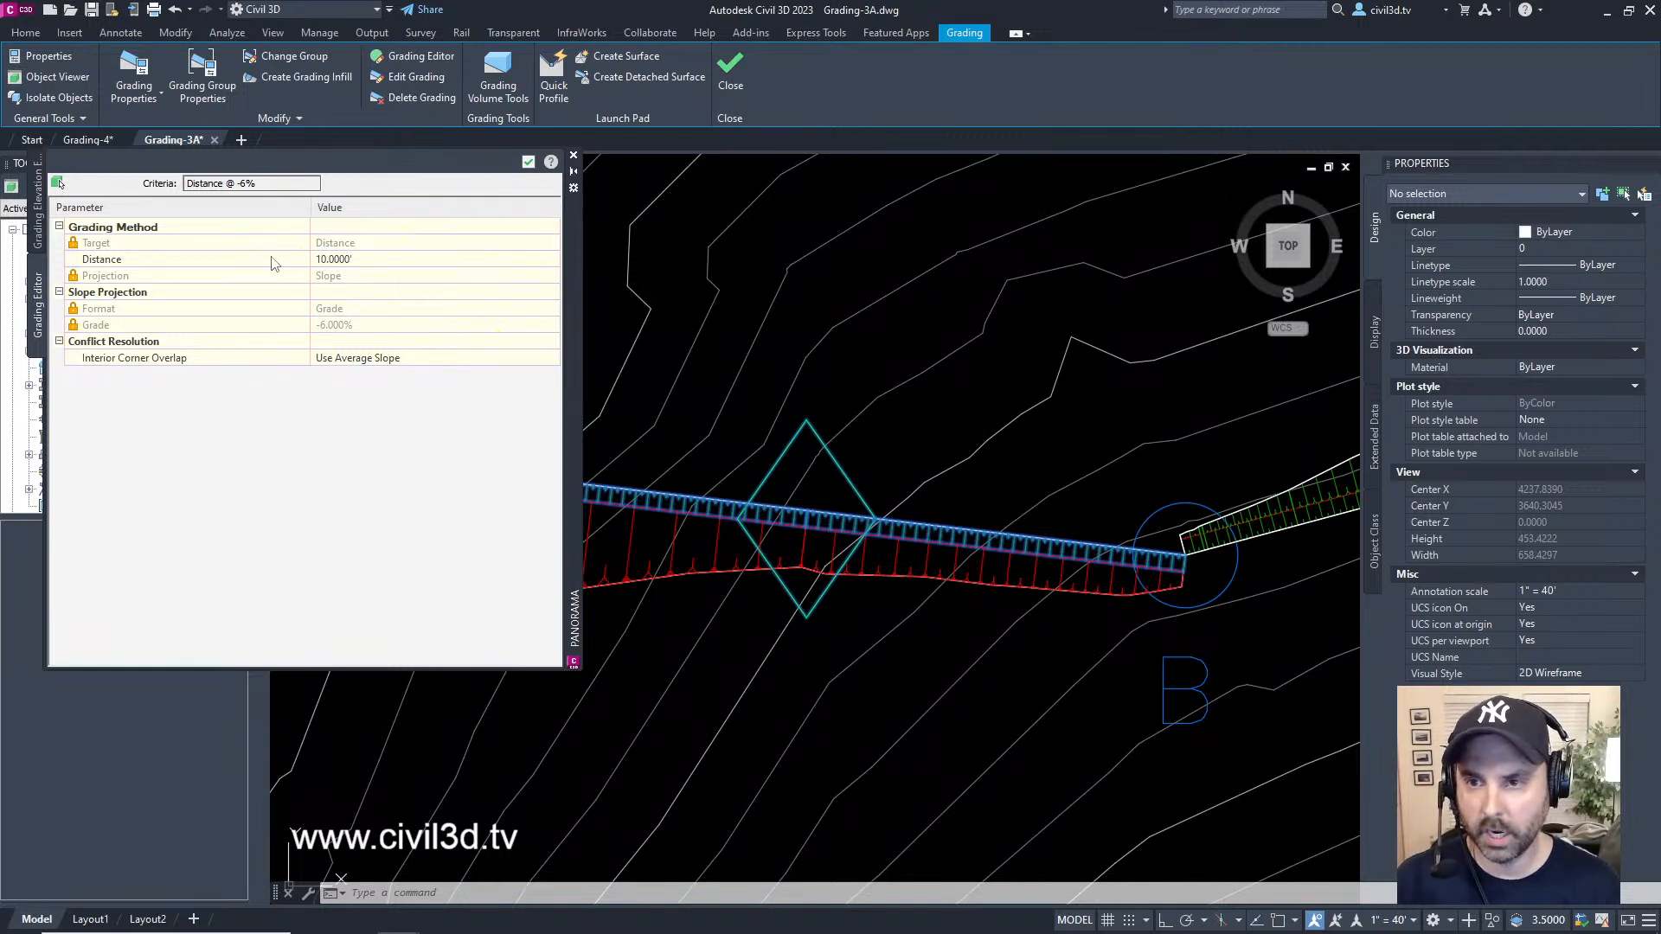
{"action": "left_click", "coordinate": [342, 262]}
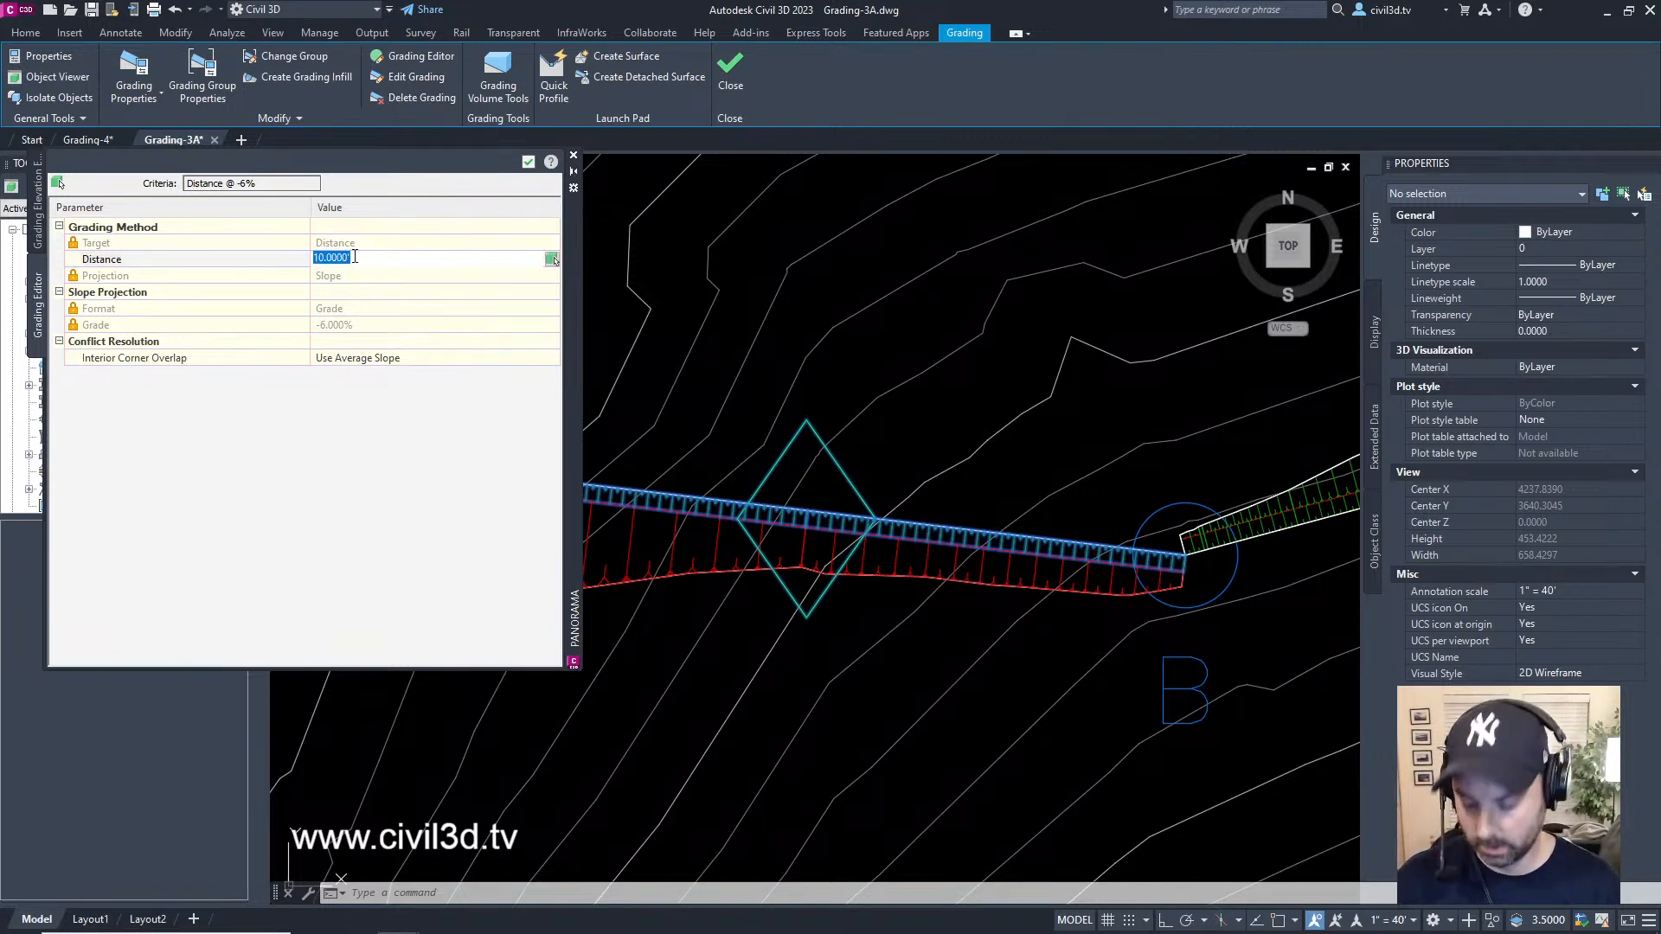
{"action": "type", "text": "5"}
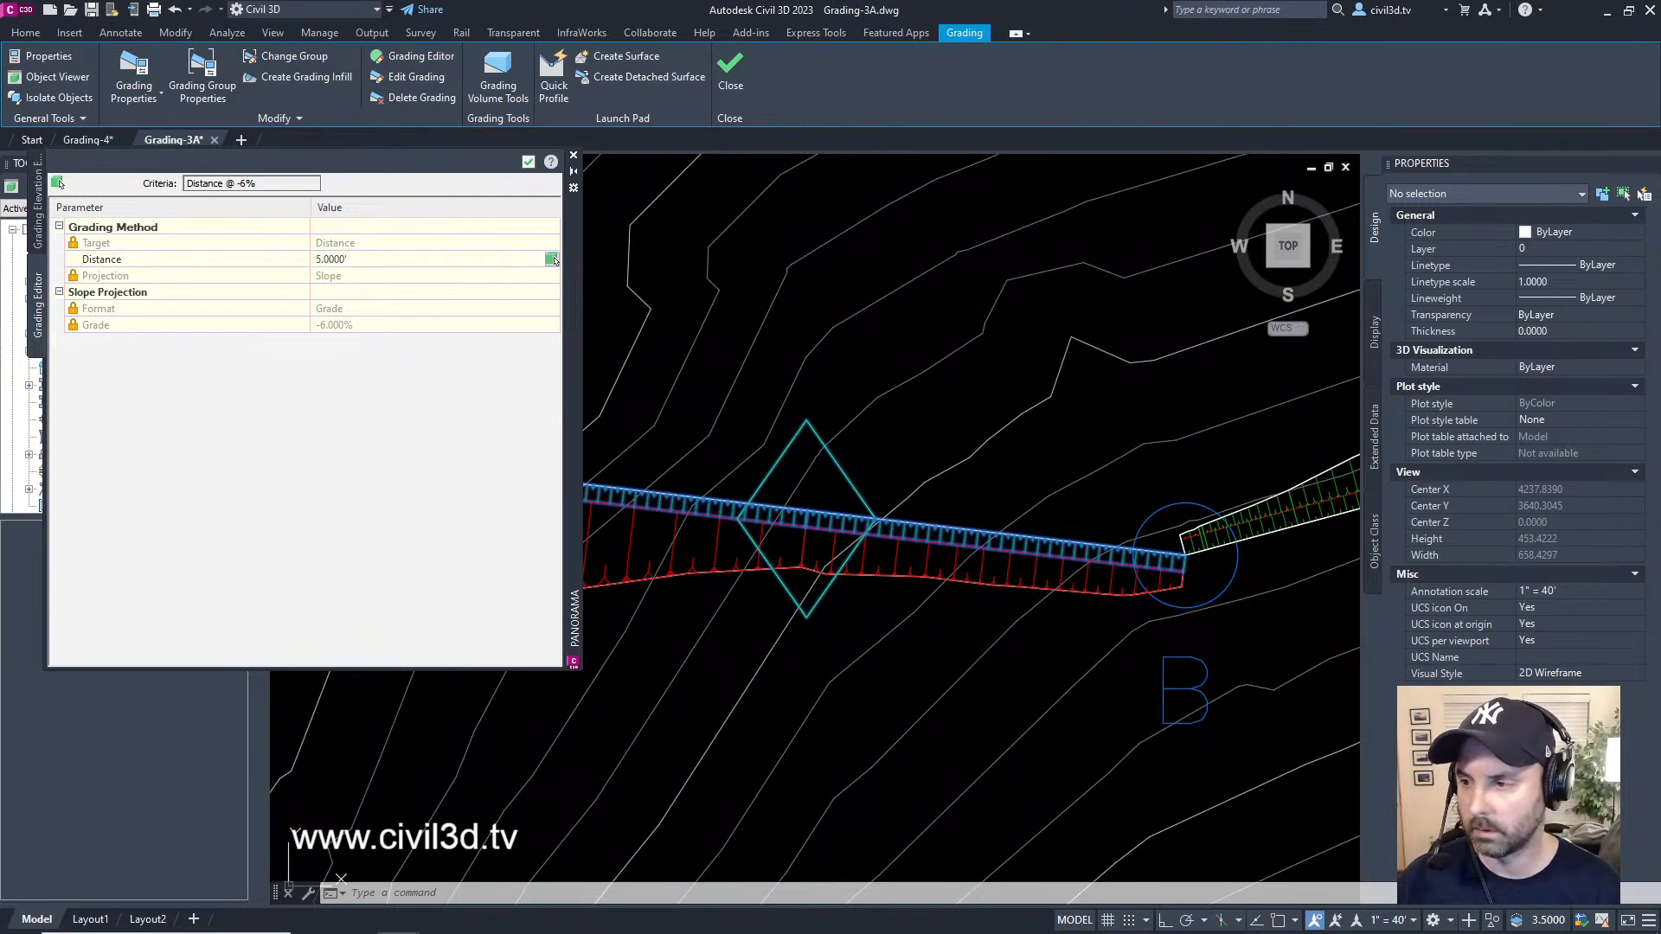
{"action": "key", "text": "Return"}
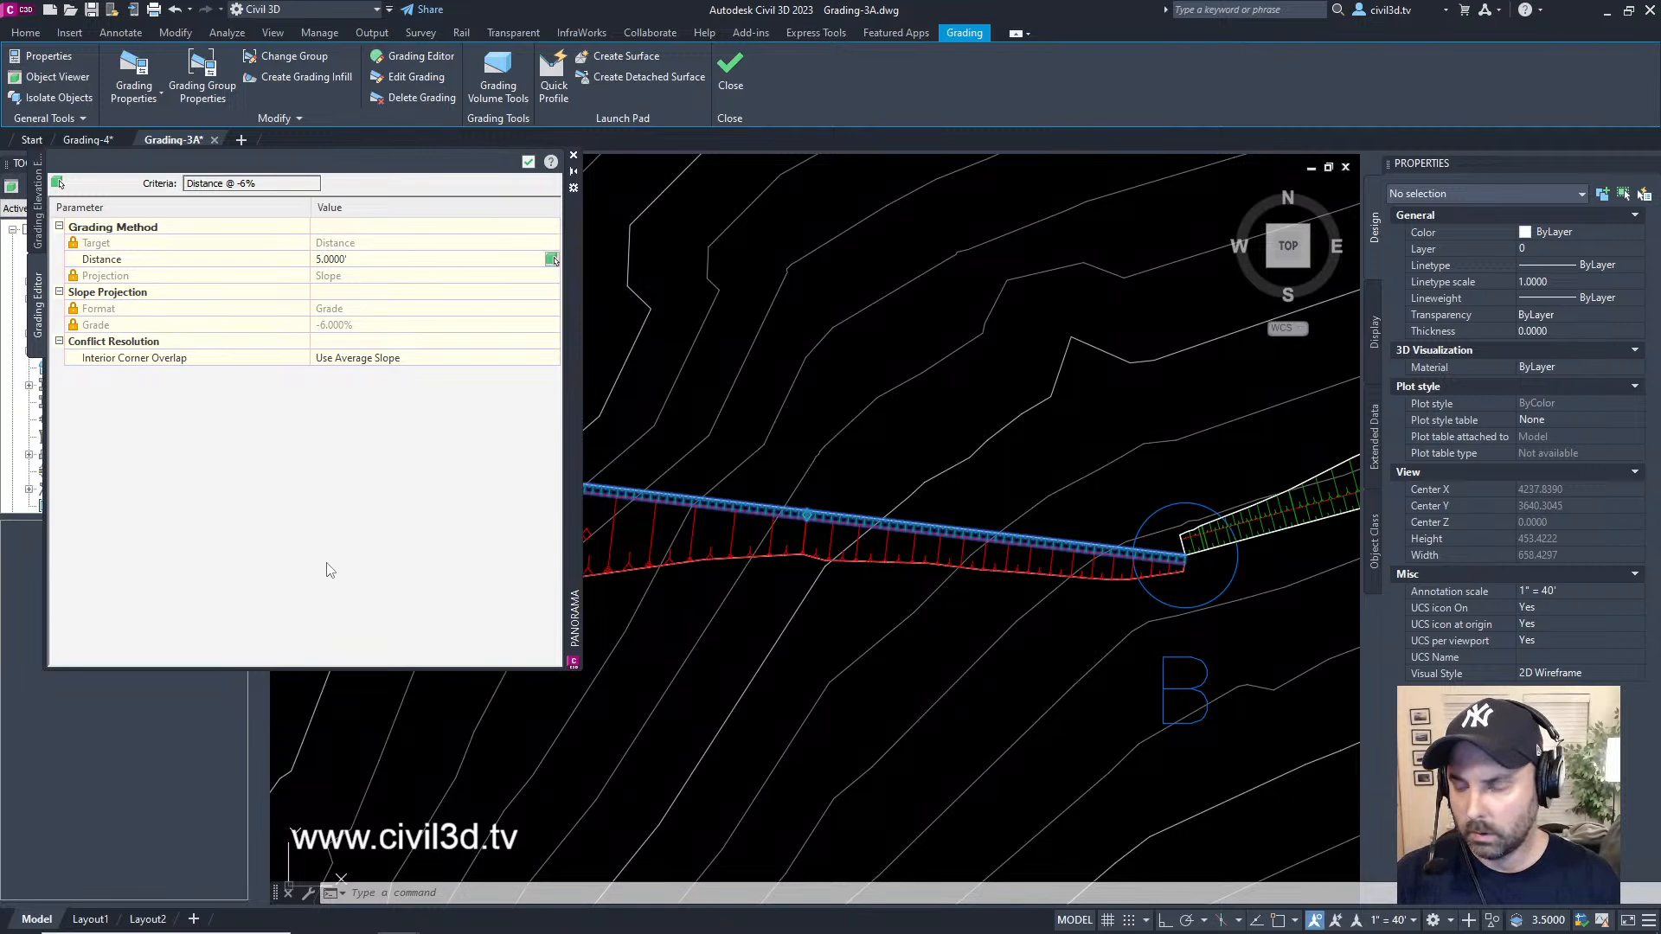
- Inspect the ditch grading around point B and close the Grading Editor
{"action": "scroll", "coordinate": [1075, 556], "scroll_direction": "down", "scroll_amount": 4}
{"action": "mouse_move", "coordinate": [1207, 525]}
{"action": "middle_mouse_down"}
{"action": "mouse_move", "coordinate": [1021, 618]}
{"action": "mouse_move", "coordinate": [1000, 555]}
{"action": "middle_mouse_up"}
{"action": "scroll", "coordinate": [995, 602], "scroll_direction": "up", "scroll_amount": 6}
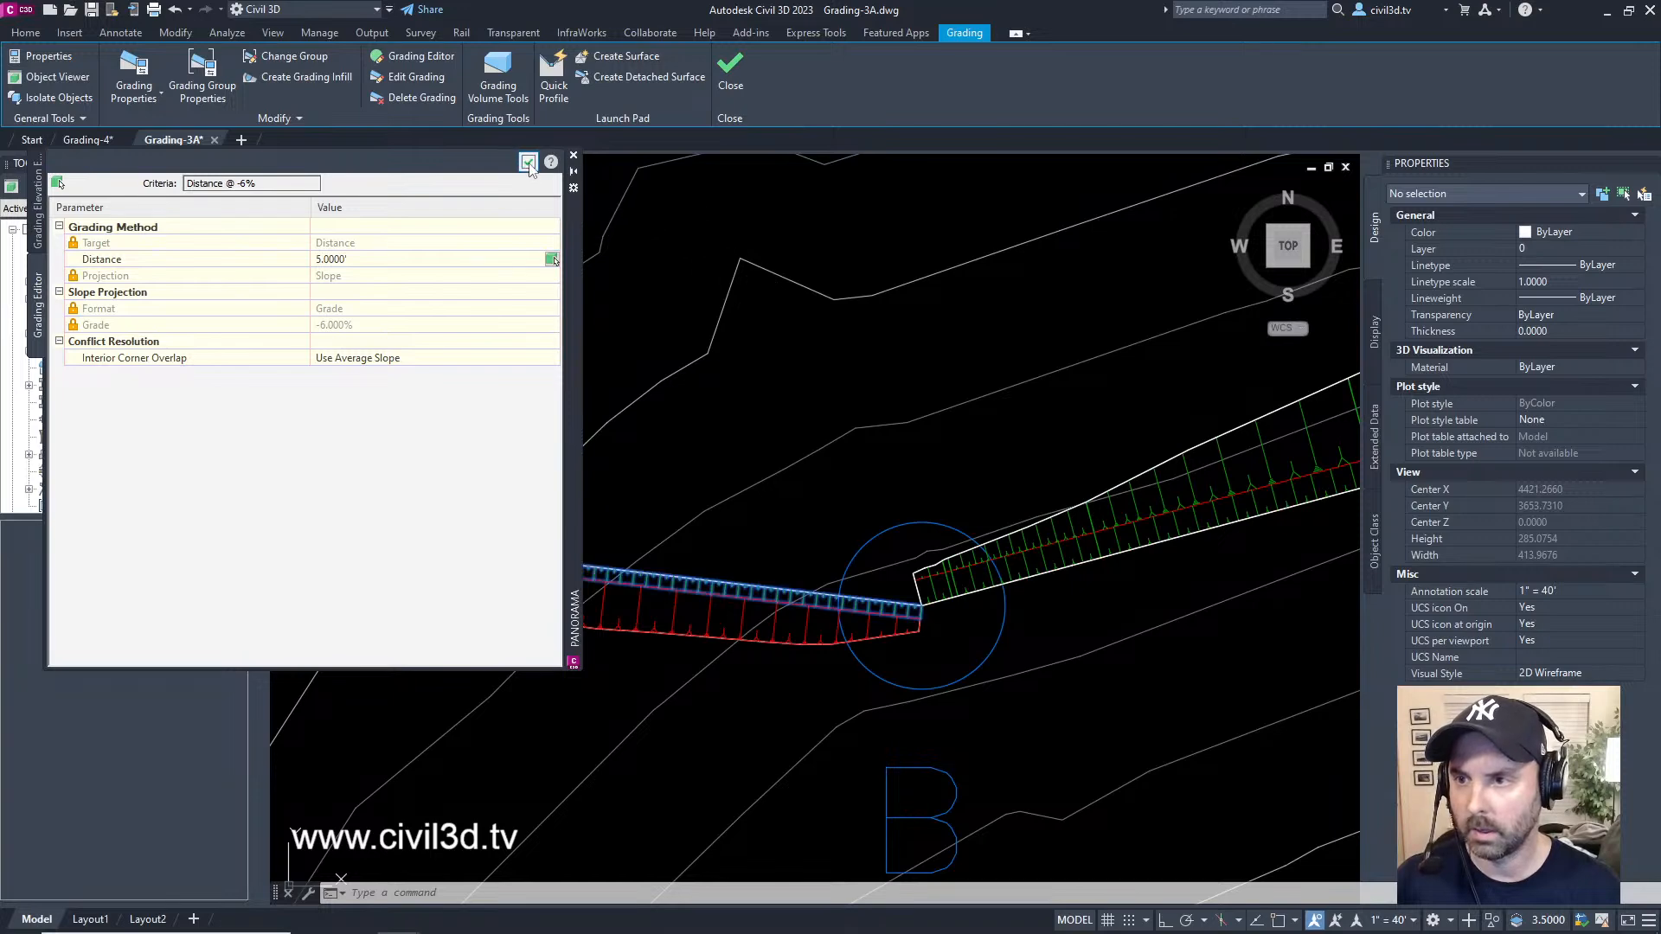
{"action": "left_click", "coordinate": [527, 163]}
{"action": "left_click", "coordinate": [527, 164]}
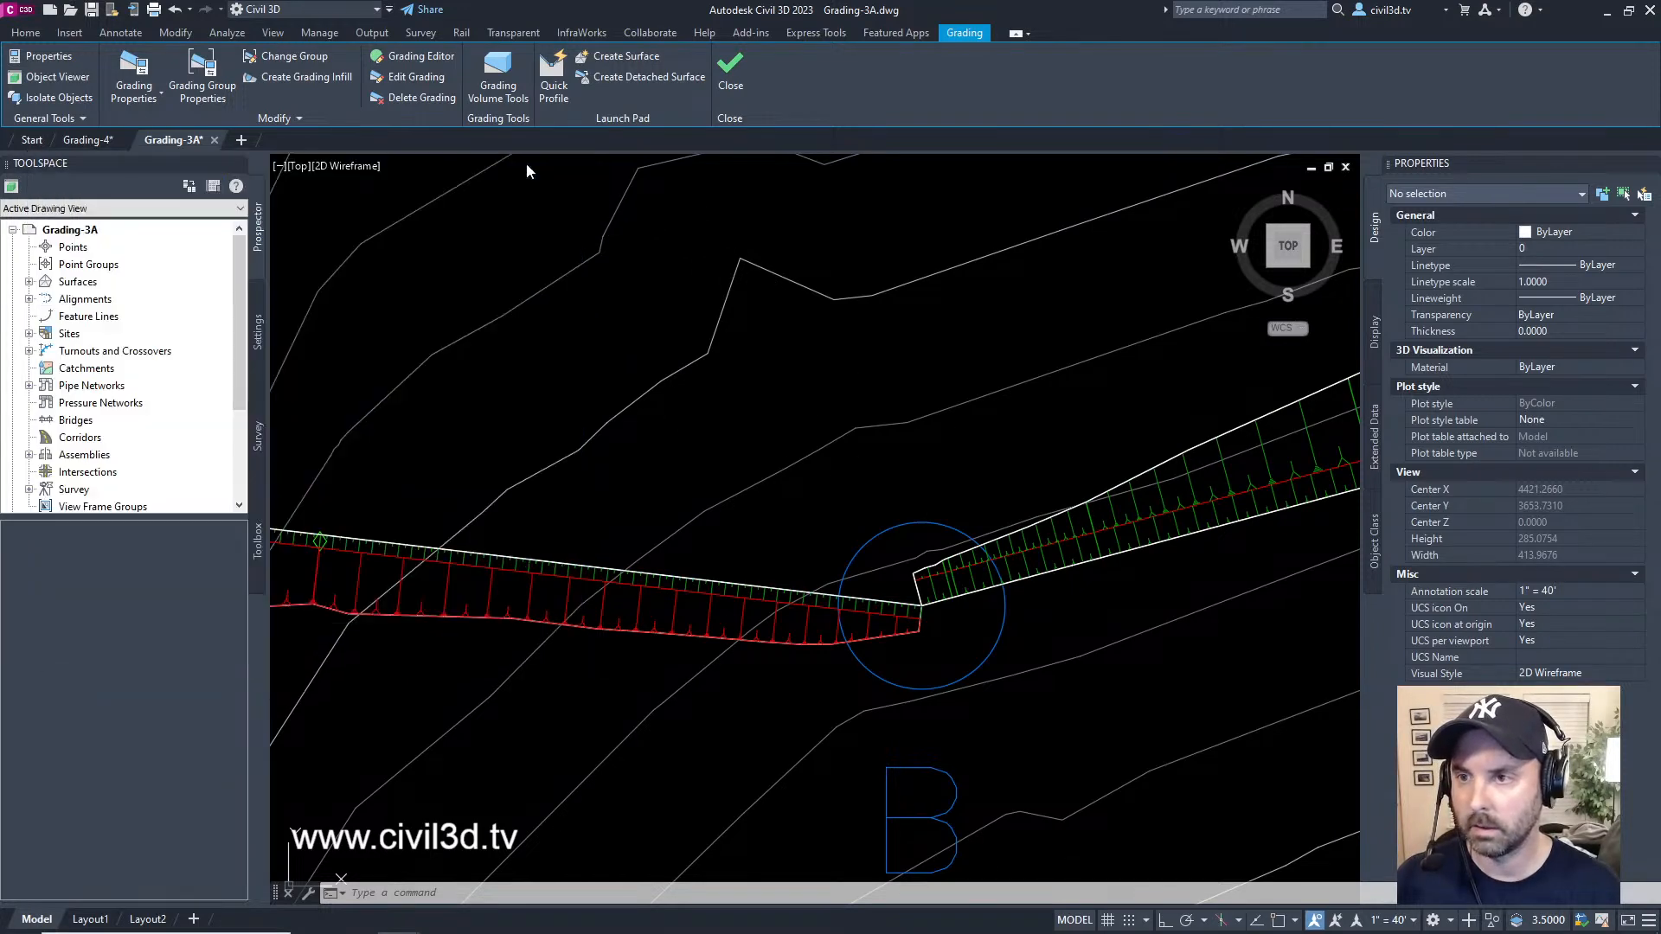
{"action": "scroll", "coordinate": [759, 452], "scroll_direction": "down", "scroll_amount": 3}
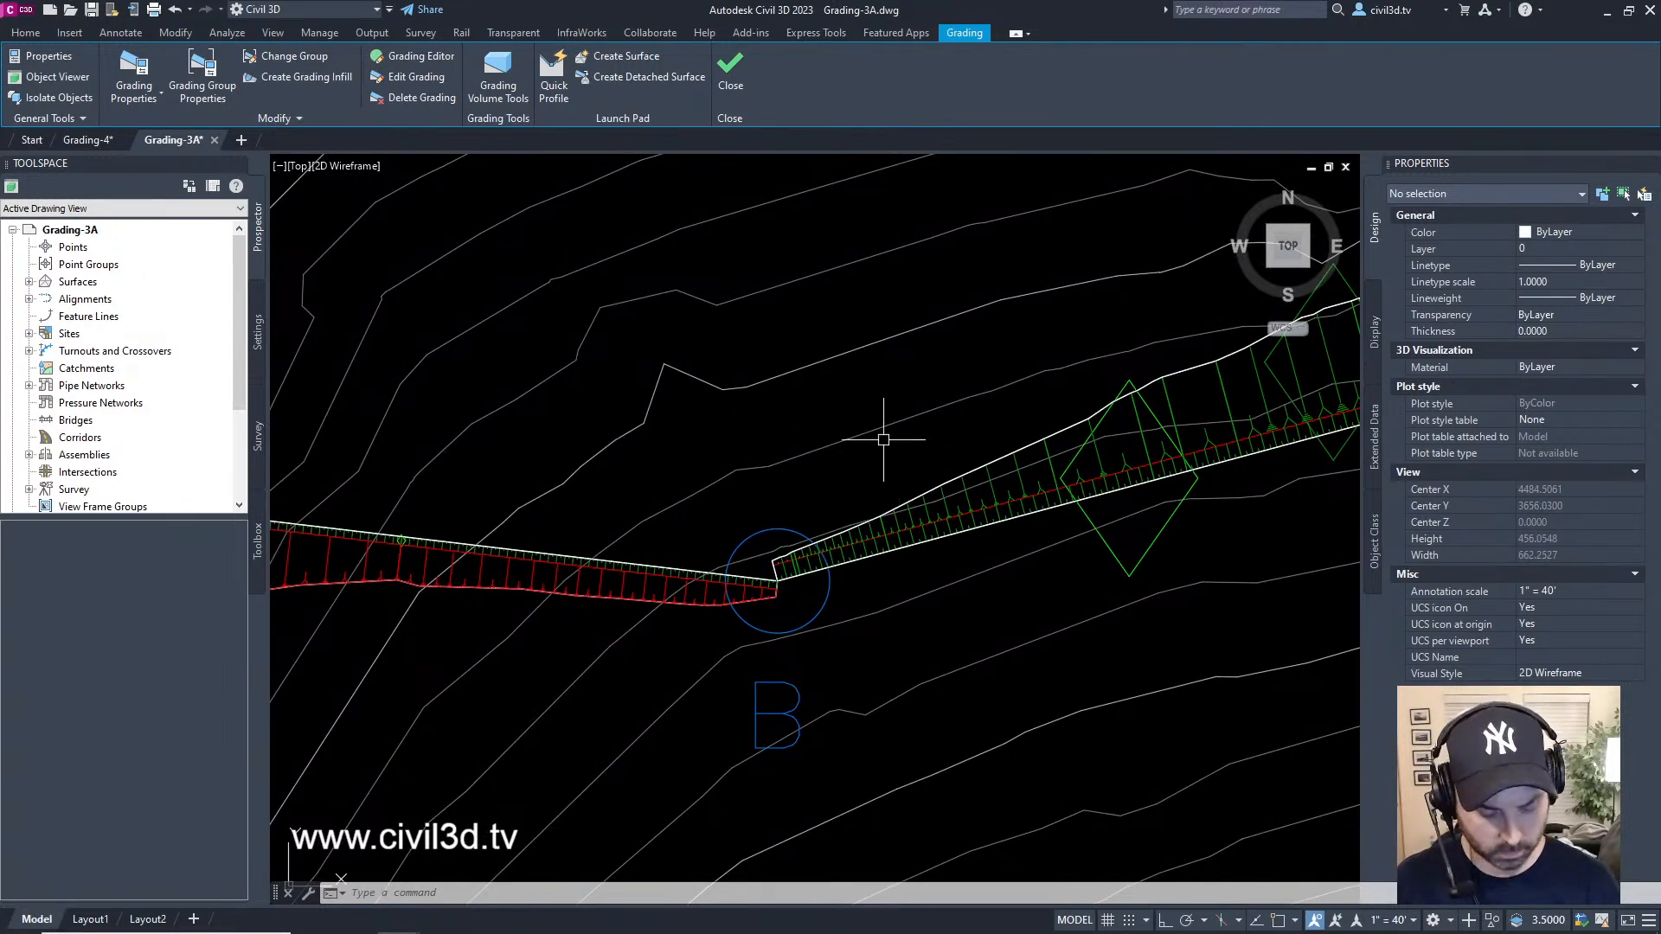
{"action": "key", "text": "Escape"}
{"action": "key", "text": "Escape"}
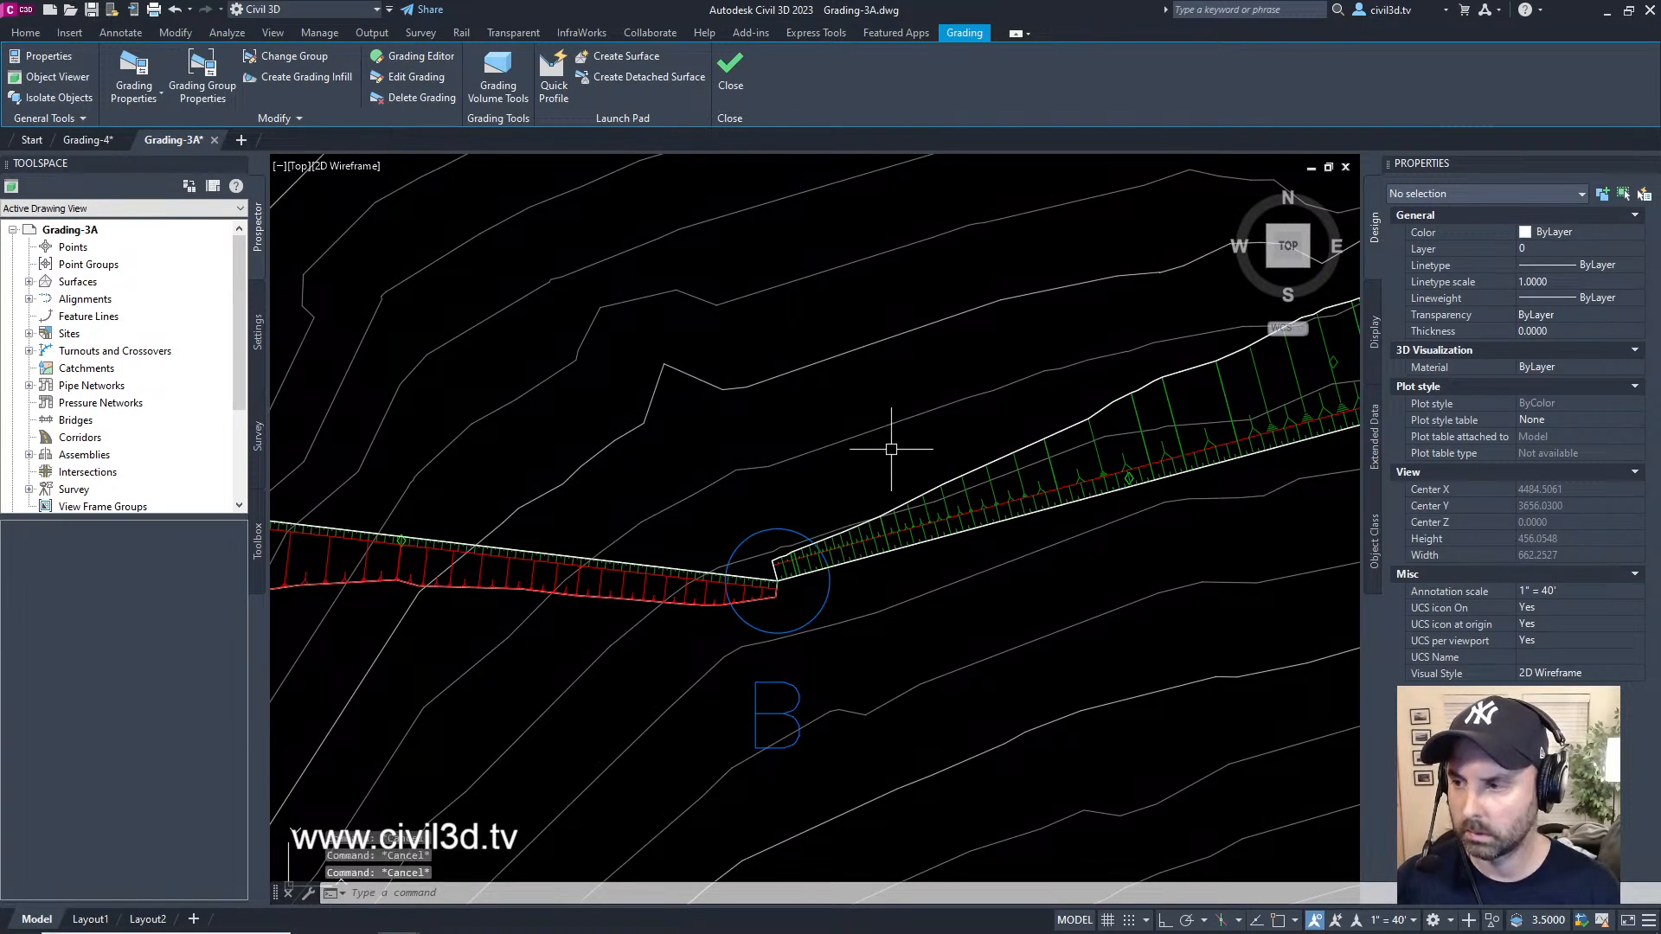
- Select the Distance @ -6% grading between B and C, check its grading criteria in the object properties, and deselect it
{"action": "scroll", "coordinate": [1055, 495], "scroll_direction": "up", "scroll_amount": 2}
{"action": "scroll", "coordinate": [1055, 495], "scroll_direction": "up", "scroll_amount": 2}
{"action": "left_click", "coordinate": [1235, 447]}
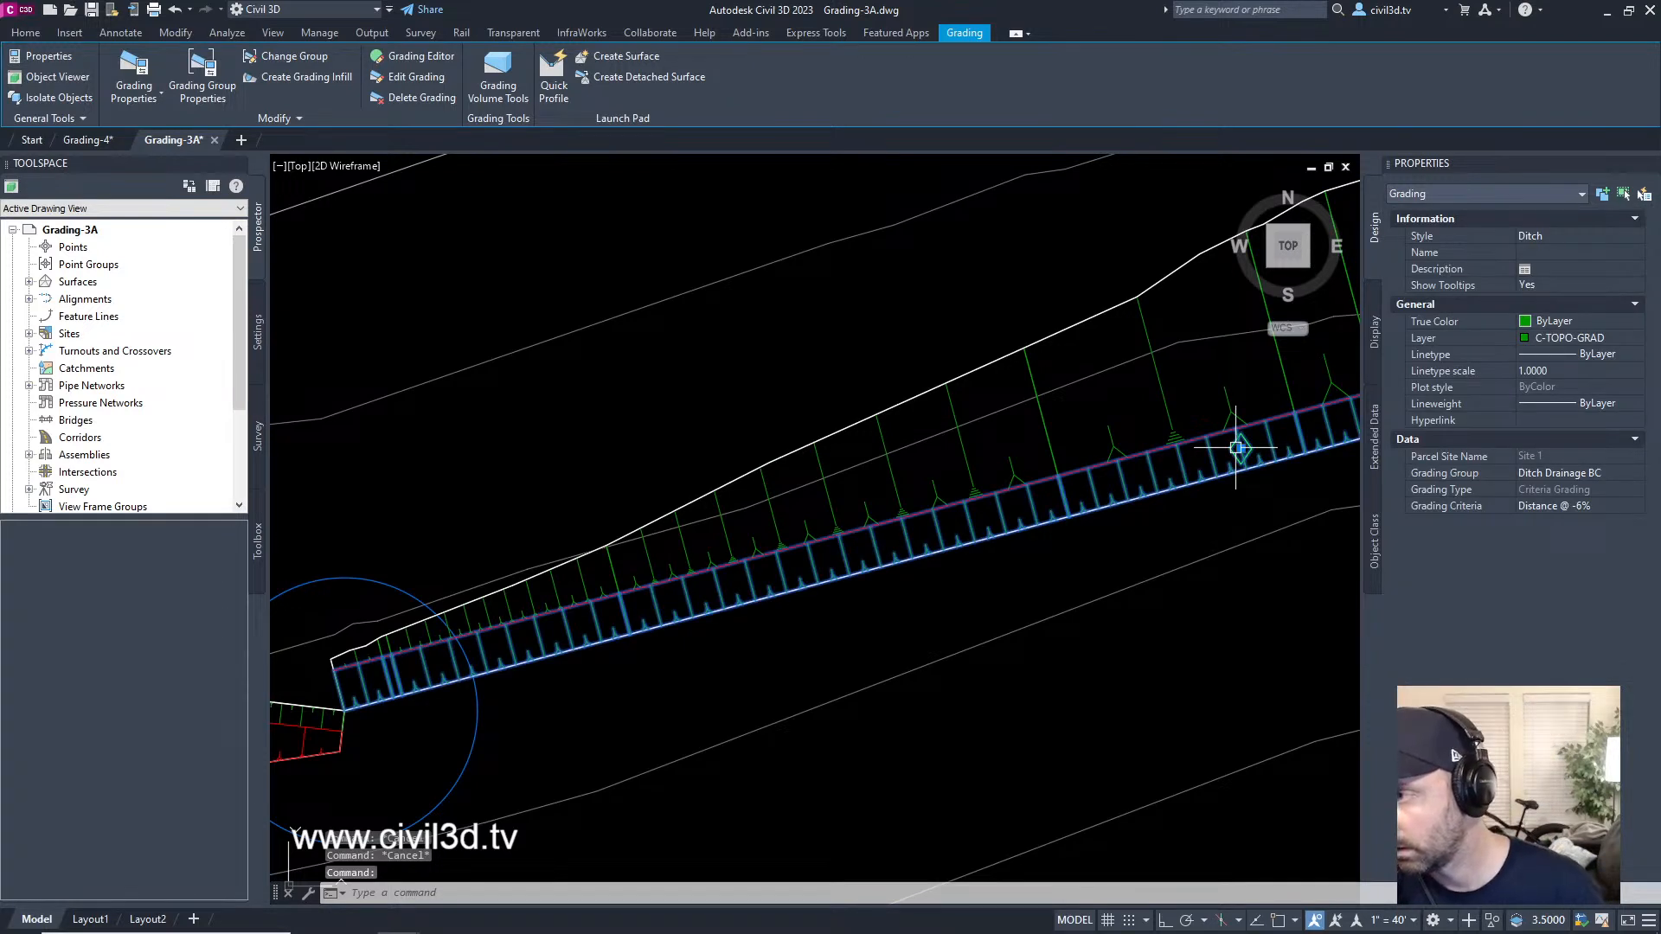
{"action": "right_click", "coordinate": [1235, 448]}
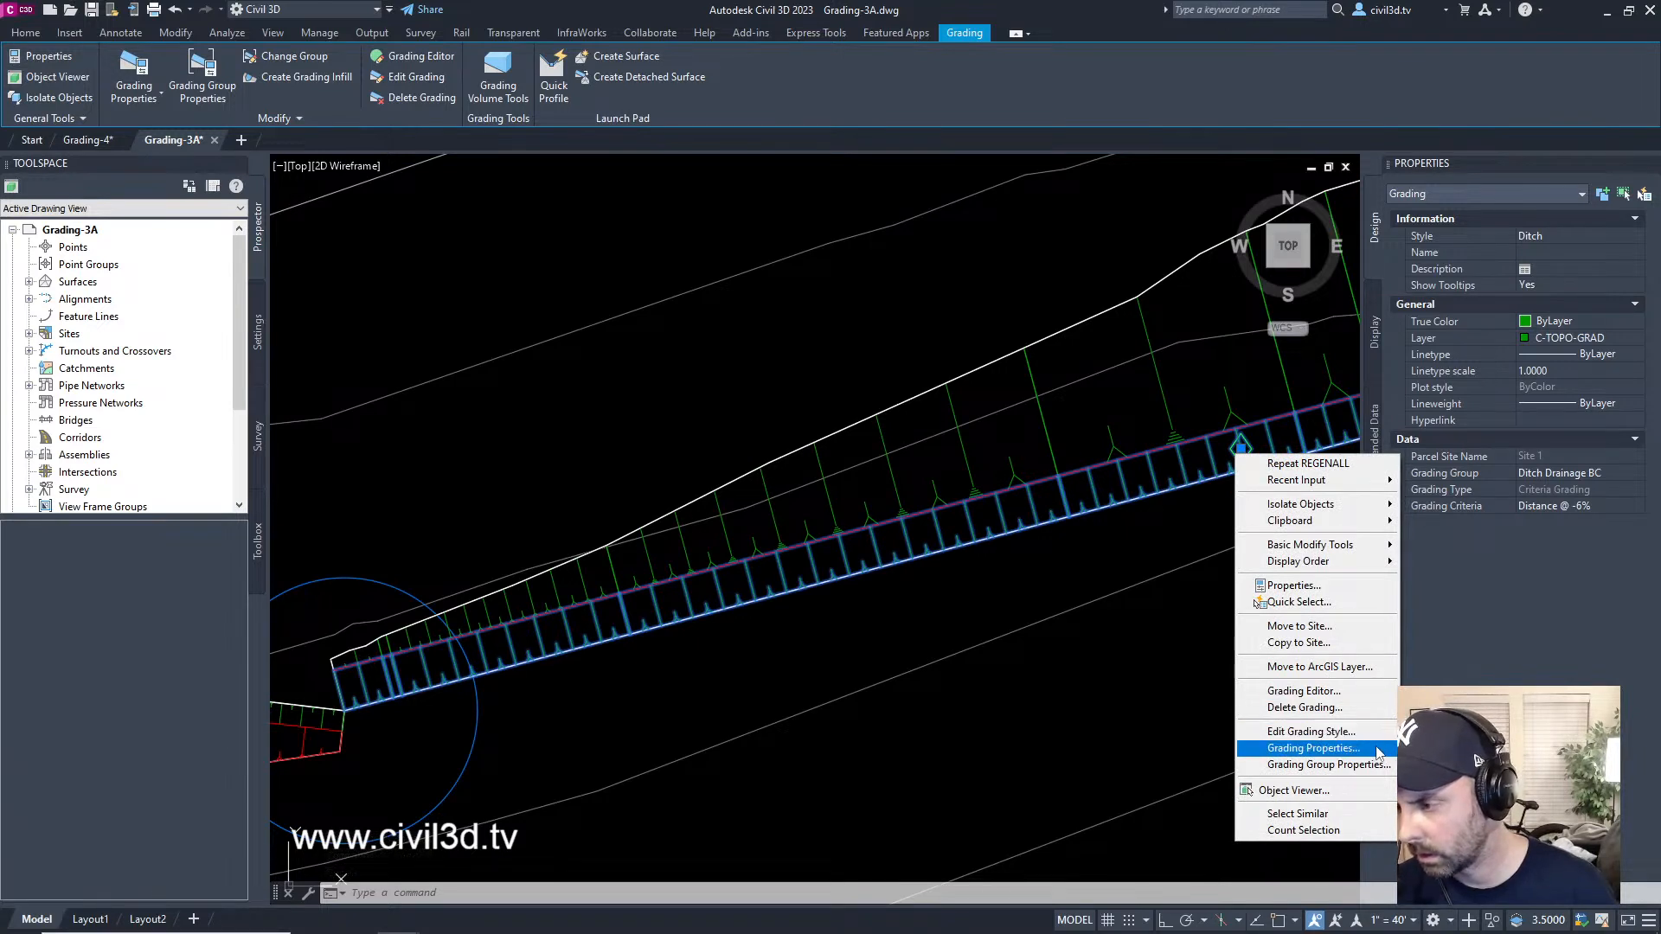
{"action": "left_click", "coordinate": [1637, 514]}
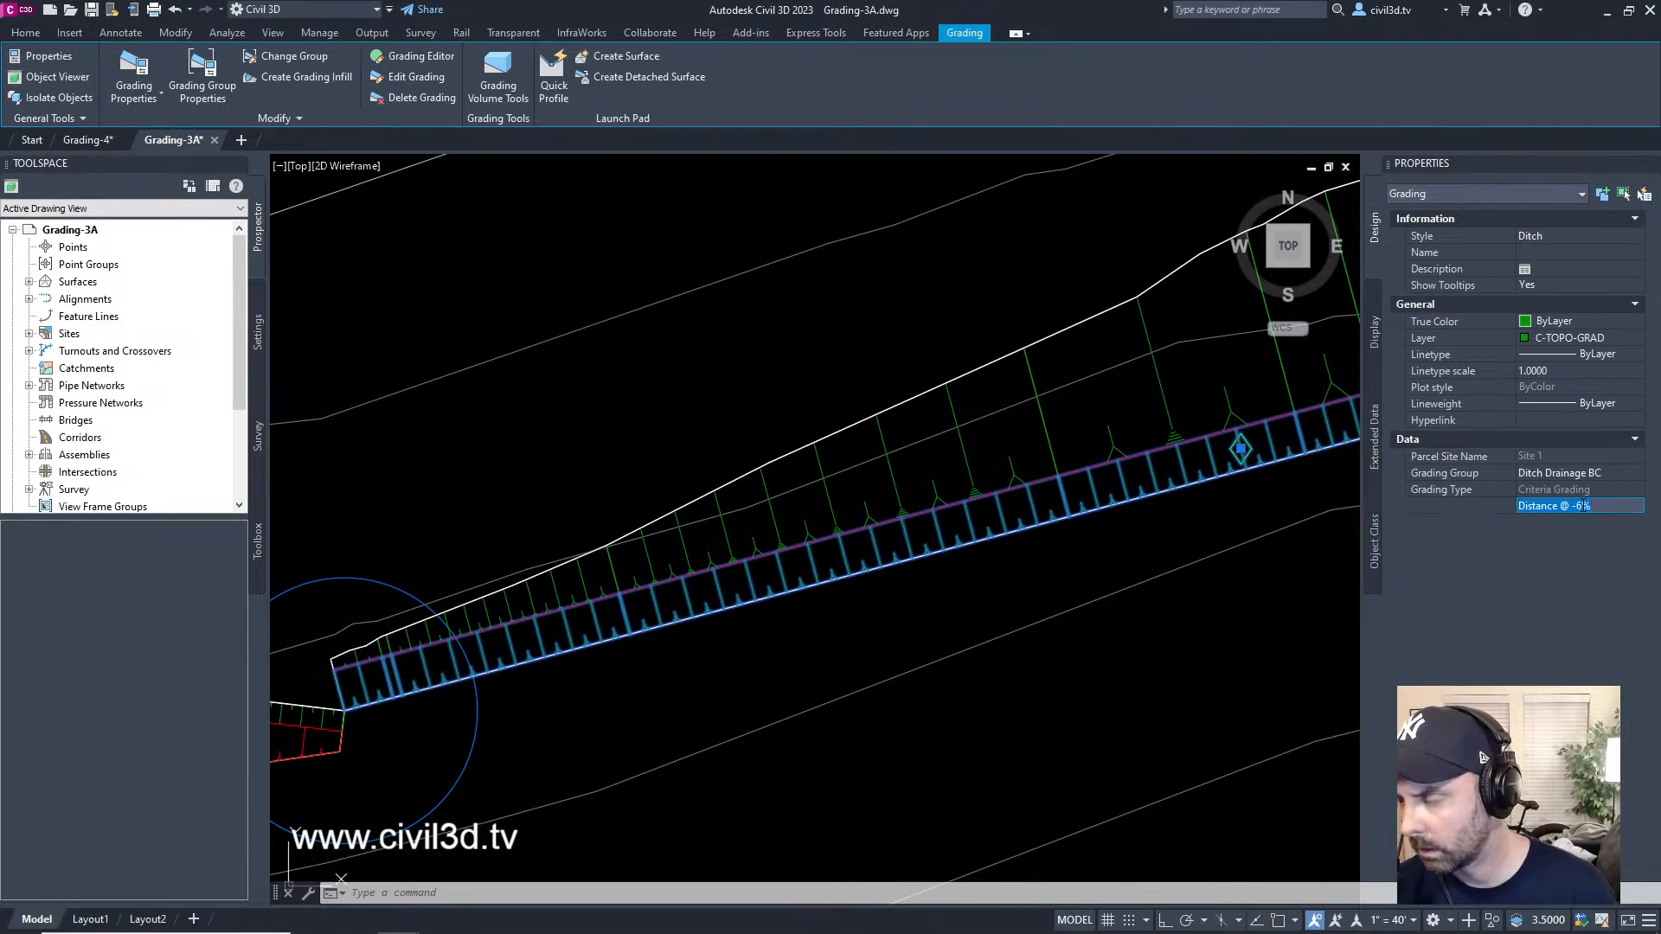
{"action": "left_click", "coordinate": [1581, 505]}
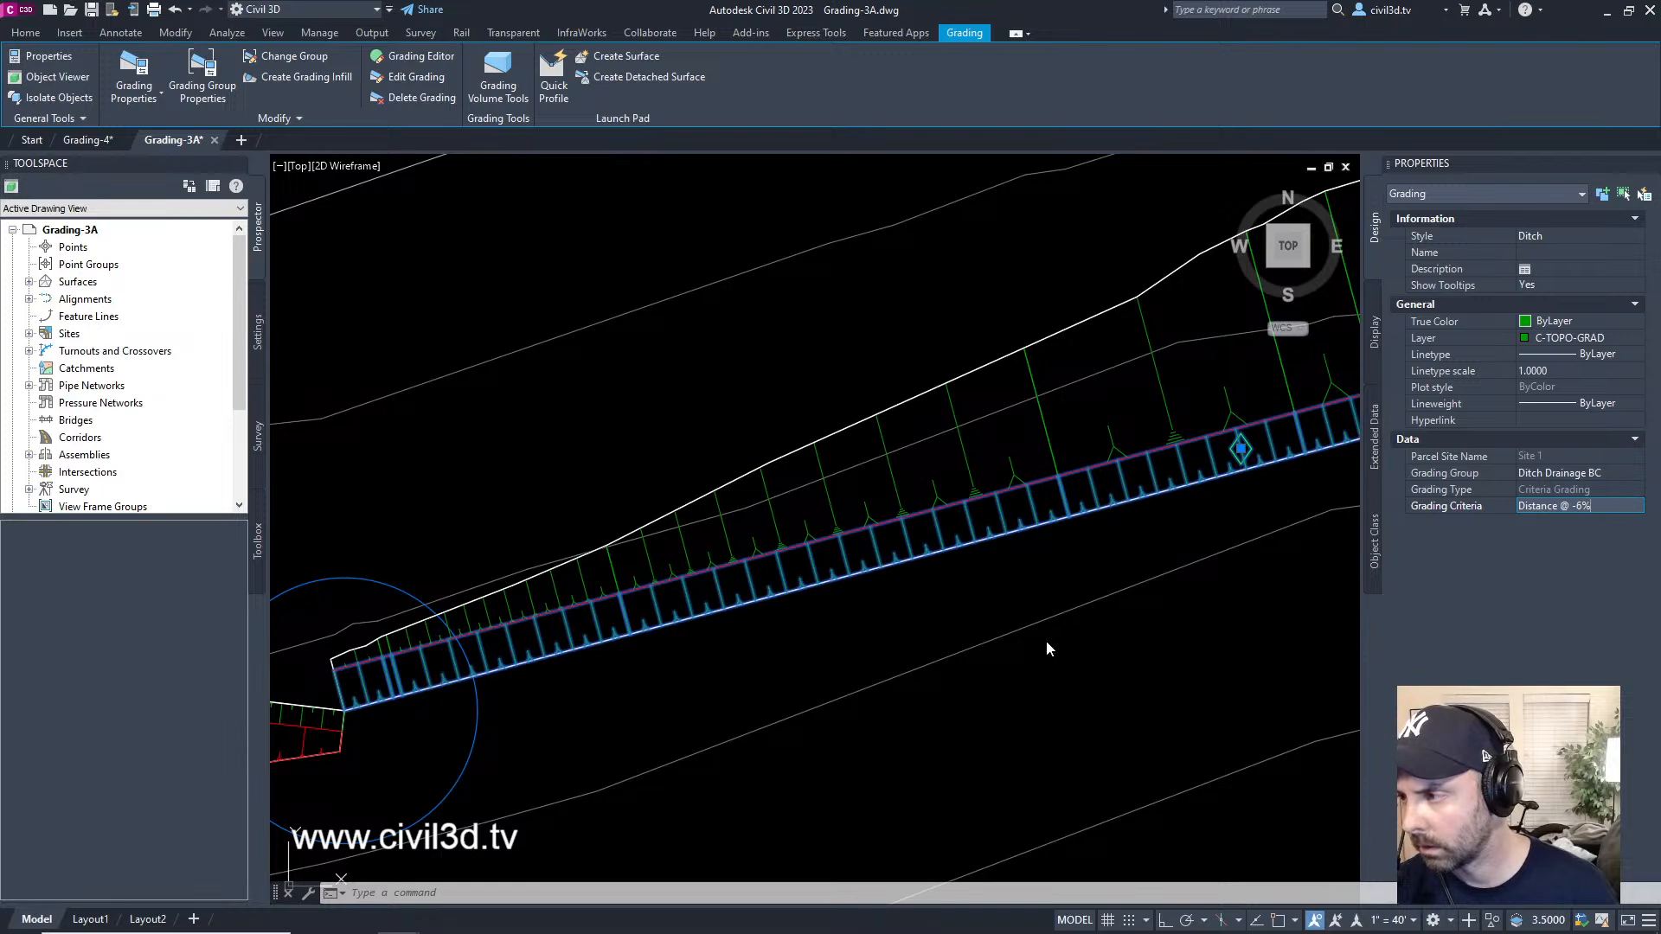
{"action": "key", "text": "Escape"}
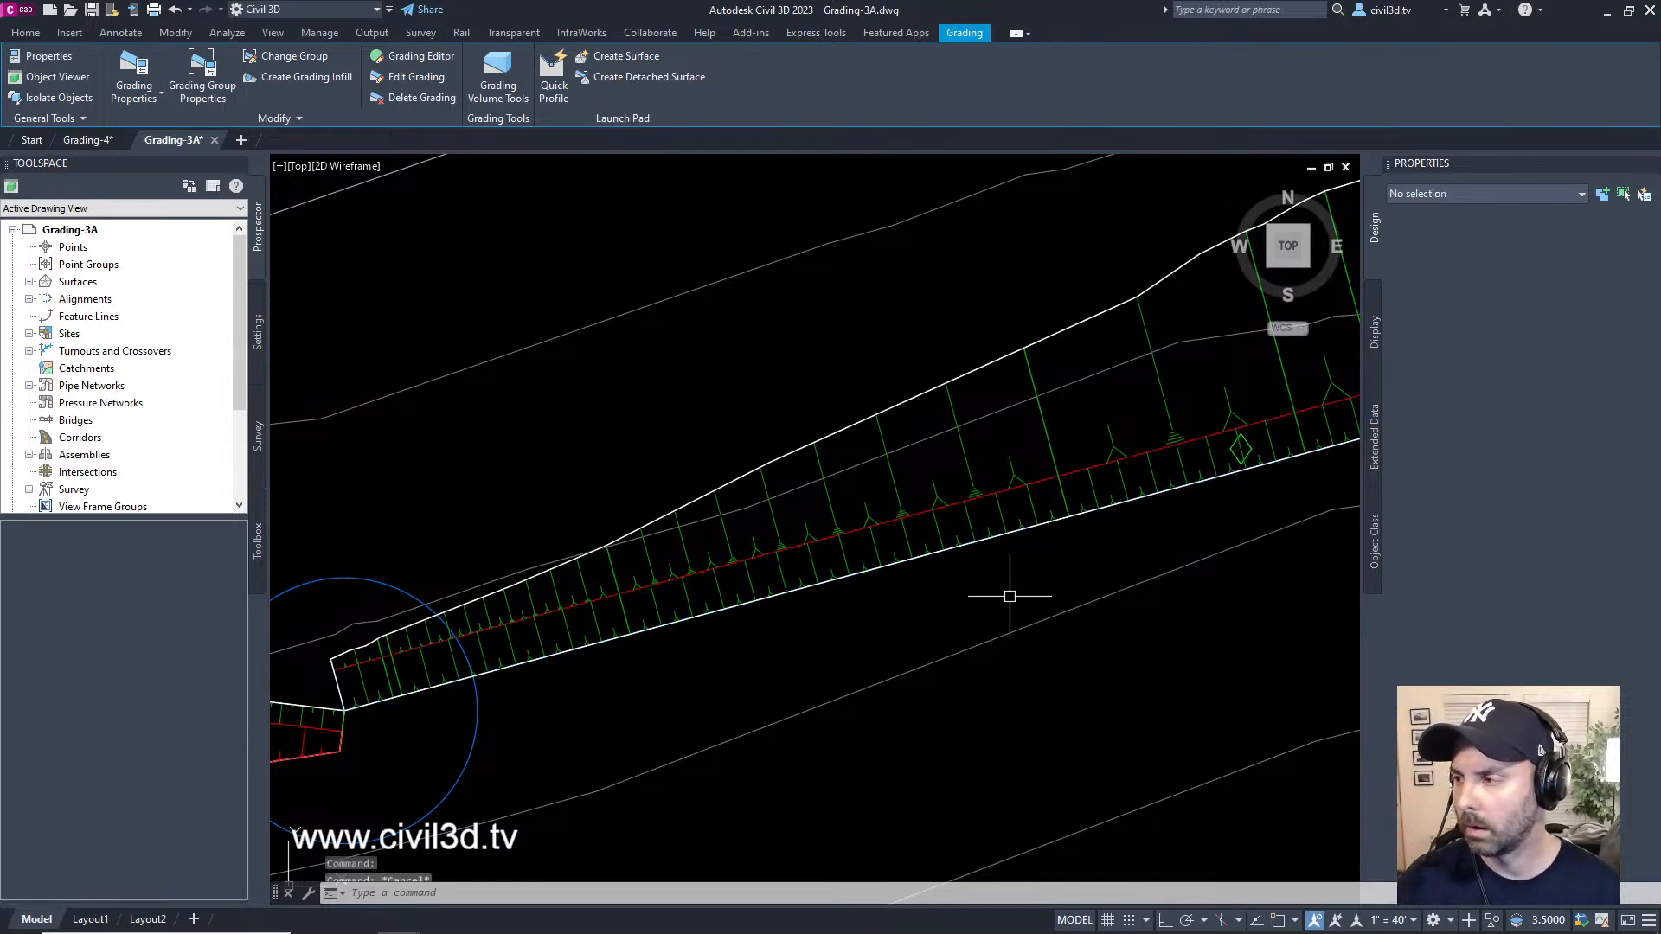
{"action": "key", "text": "Escape"}
{"action": "key", "text": "Escape"}
- Browse the drawing settings to the grading criteria sets and expand the Ditch Criteria Set
{"action": "scroll", "coordinate": [1009, 525], "scroll_direction": "down", "scroll_amount": 6}
{"action": "middle_click_drag", "start_coordinate": [810, 603], "coordinate": [925, 628]}
{"action": "scroll", "coordinate": [778, 595], "scroll_direction": "up", "scroll_amount": 2}
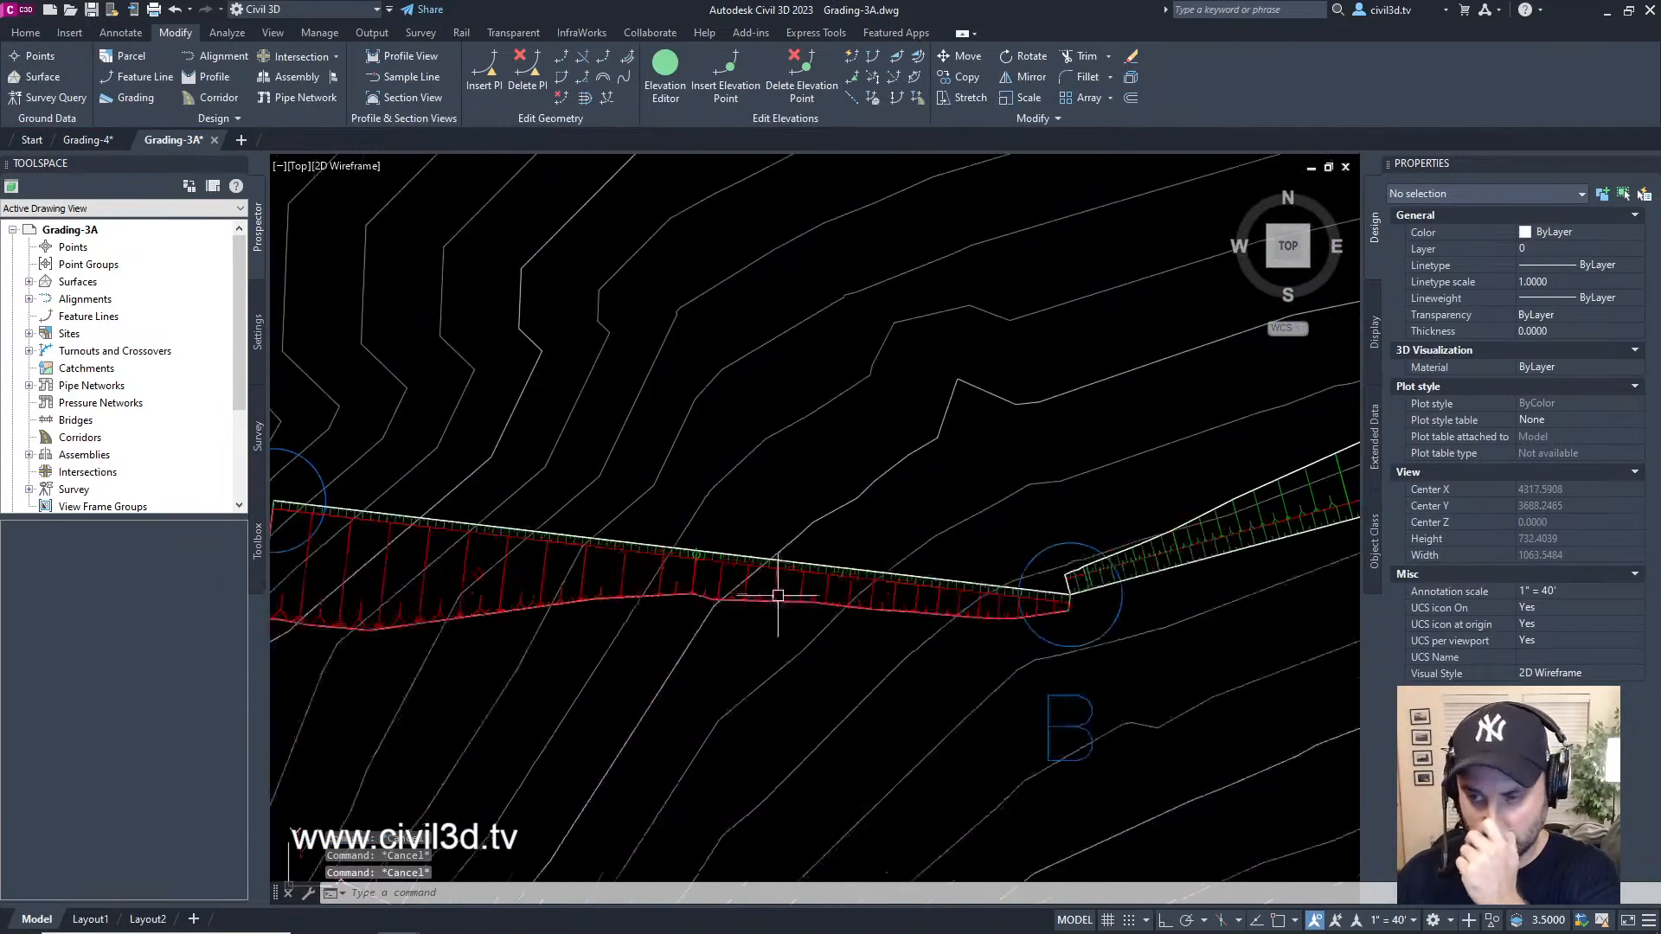
{"action": "scroll", "coordinate": [777, 595], "scroll_direction": "up", "scroll_amount": 2}
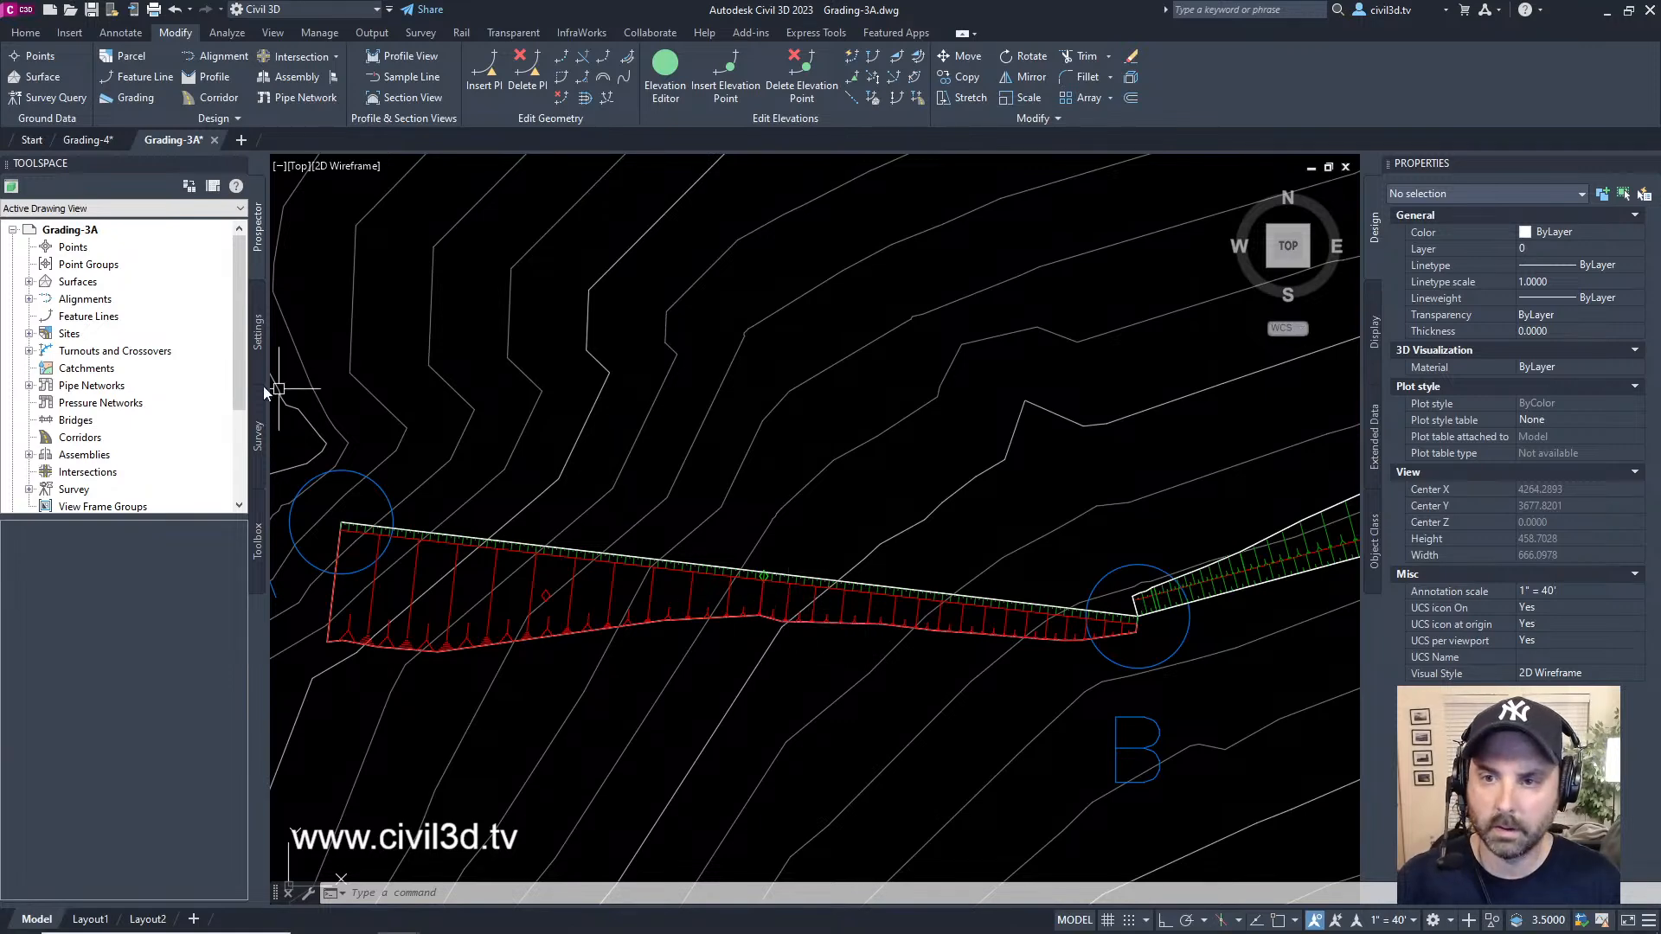
{"action": "left_click", "coordinate": [258, 333]}
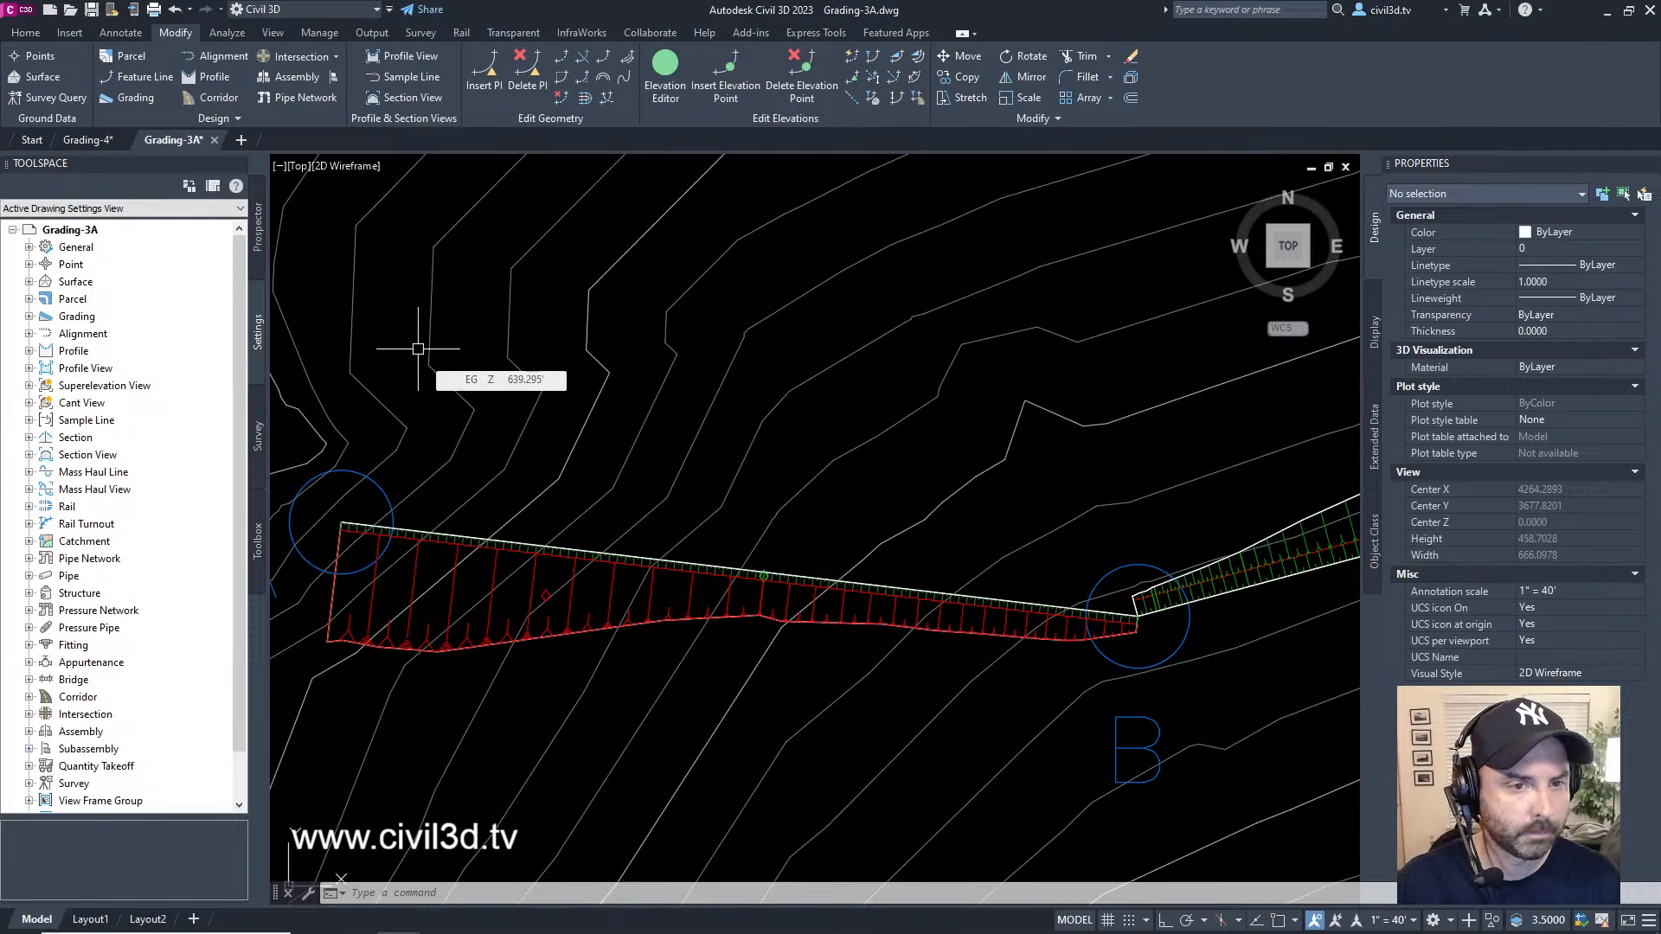
{"action": "left_click", "coordinate": [47, 318]}
{"action": "left_click", "coordinate": [30, 316]}
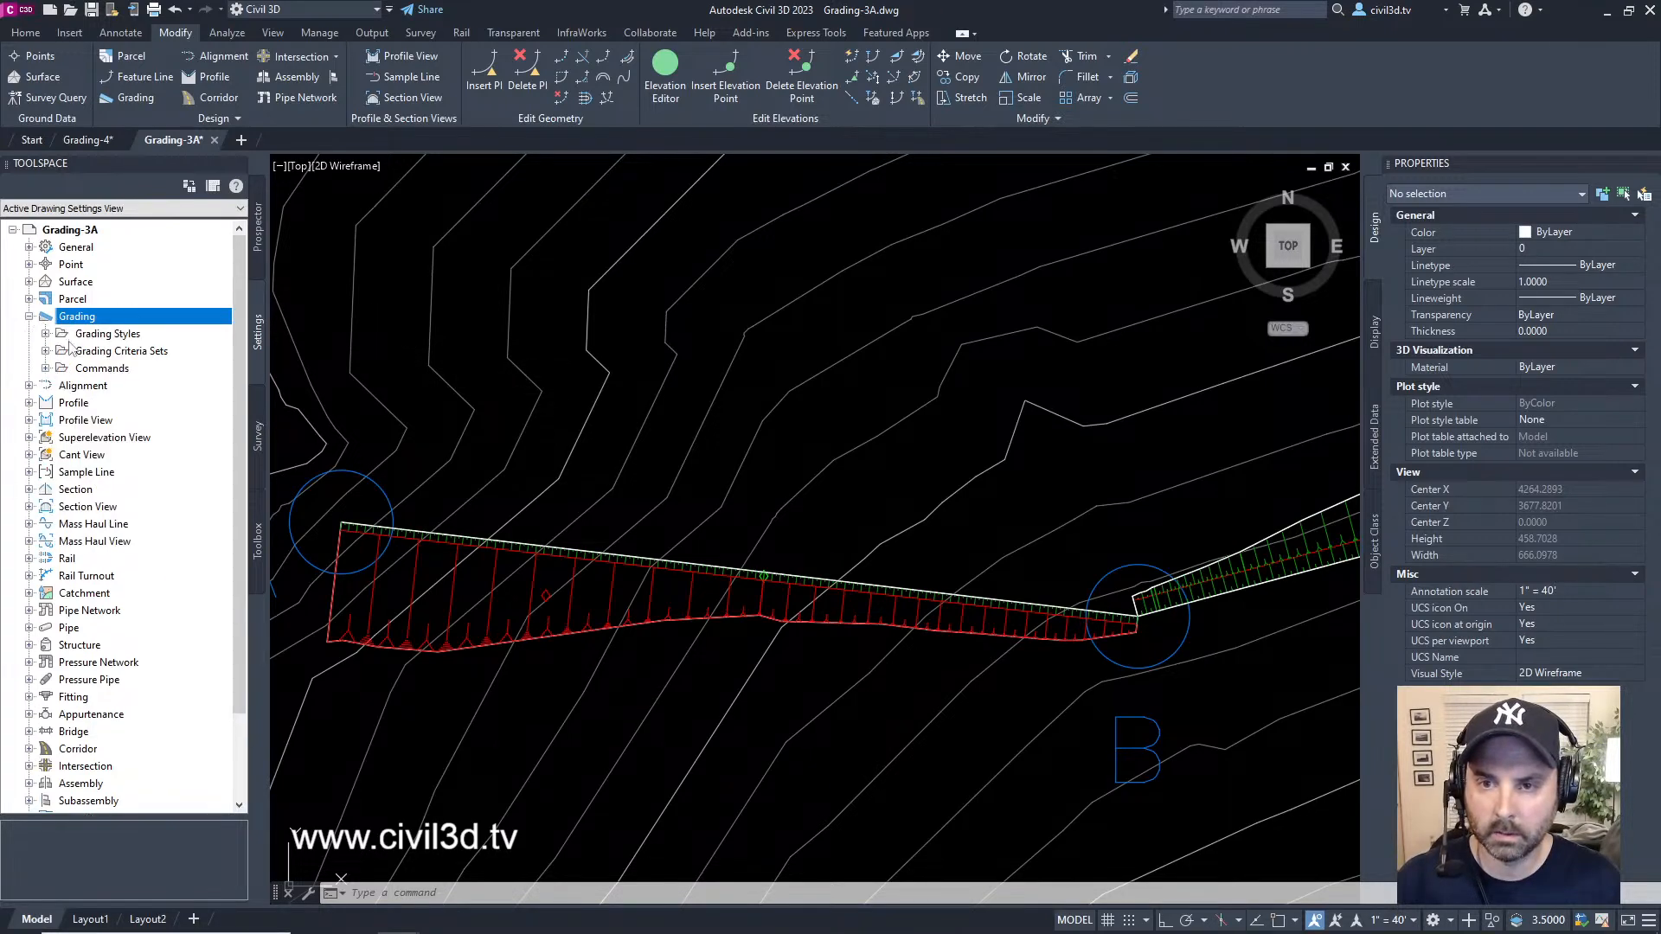
{"action": "left_click", "coordinate": [78, 352]}
{"action": "left_click", "coordinate": [46, 350]}
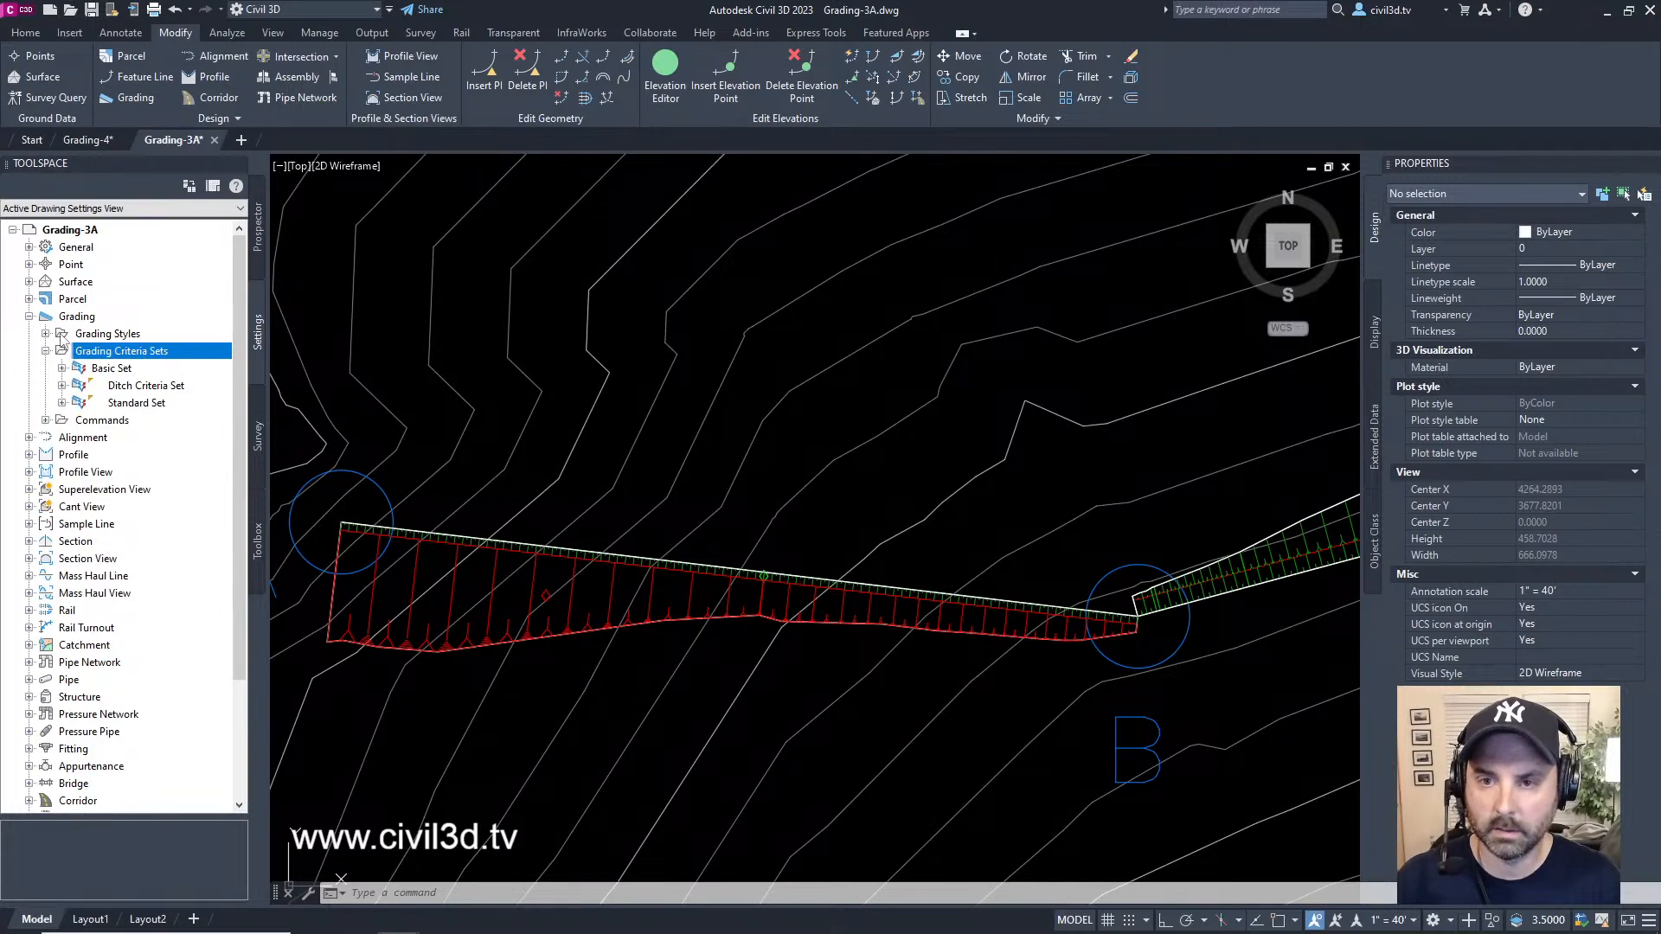
{"action": "left_click", "coordinate": [62, 386]}
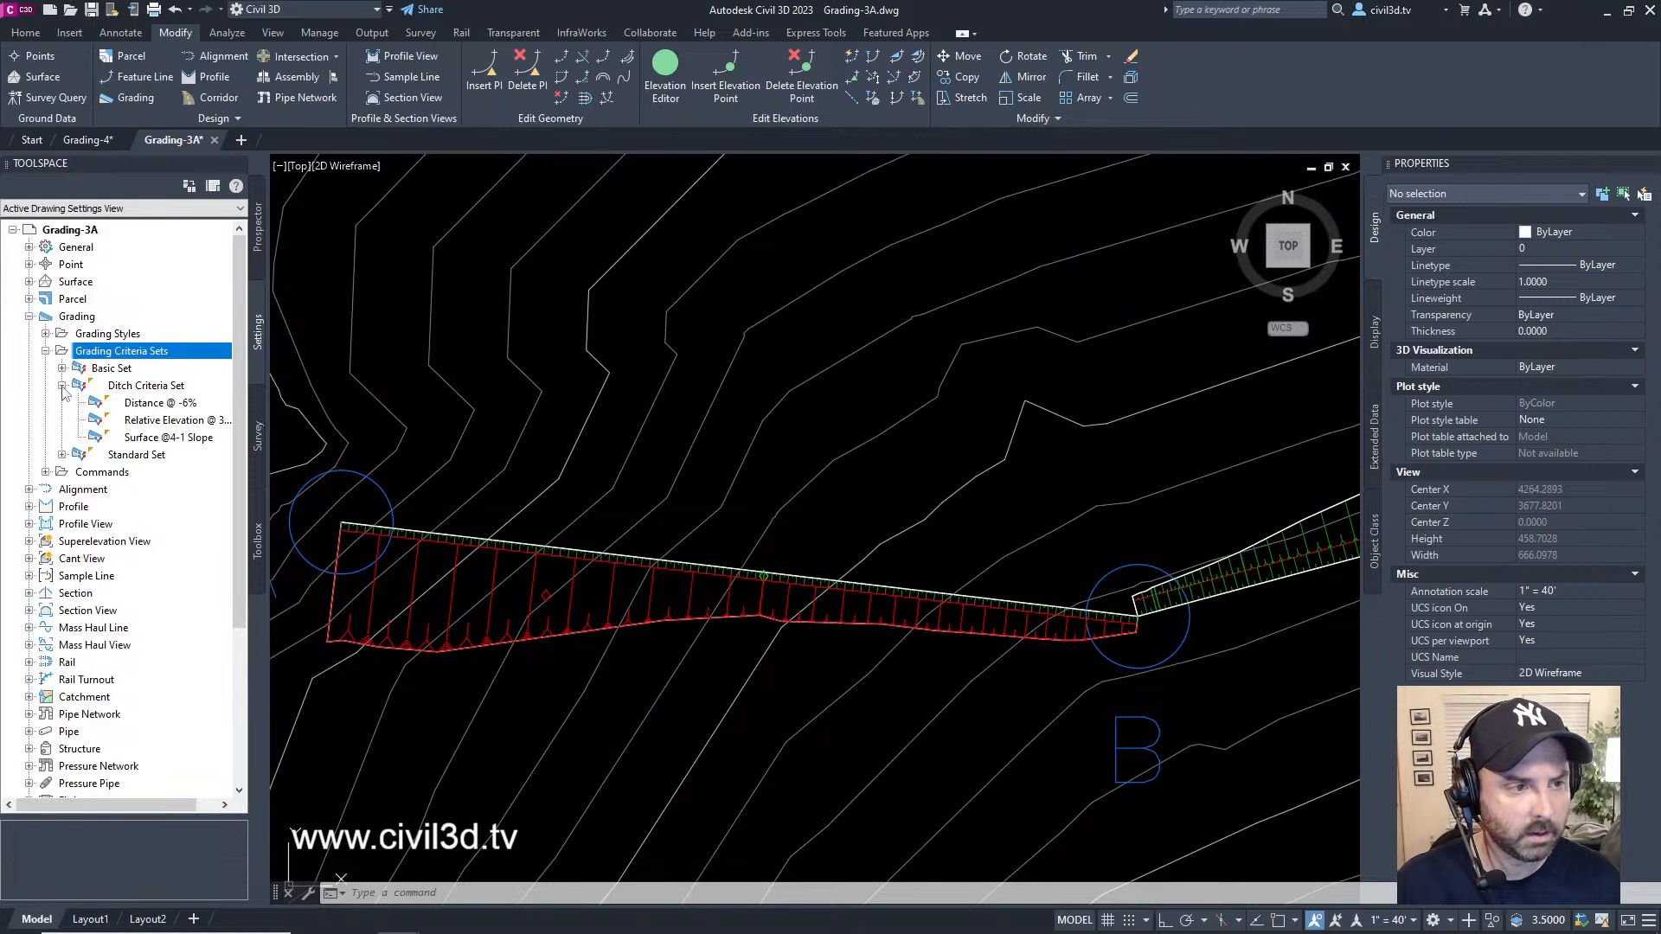
- Edit the Distance @ -6% criteria in the Ditch Criteria Set, setting the distance to 20' and locking it
{"action": "left_click", "coordinate": [139, 405]}
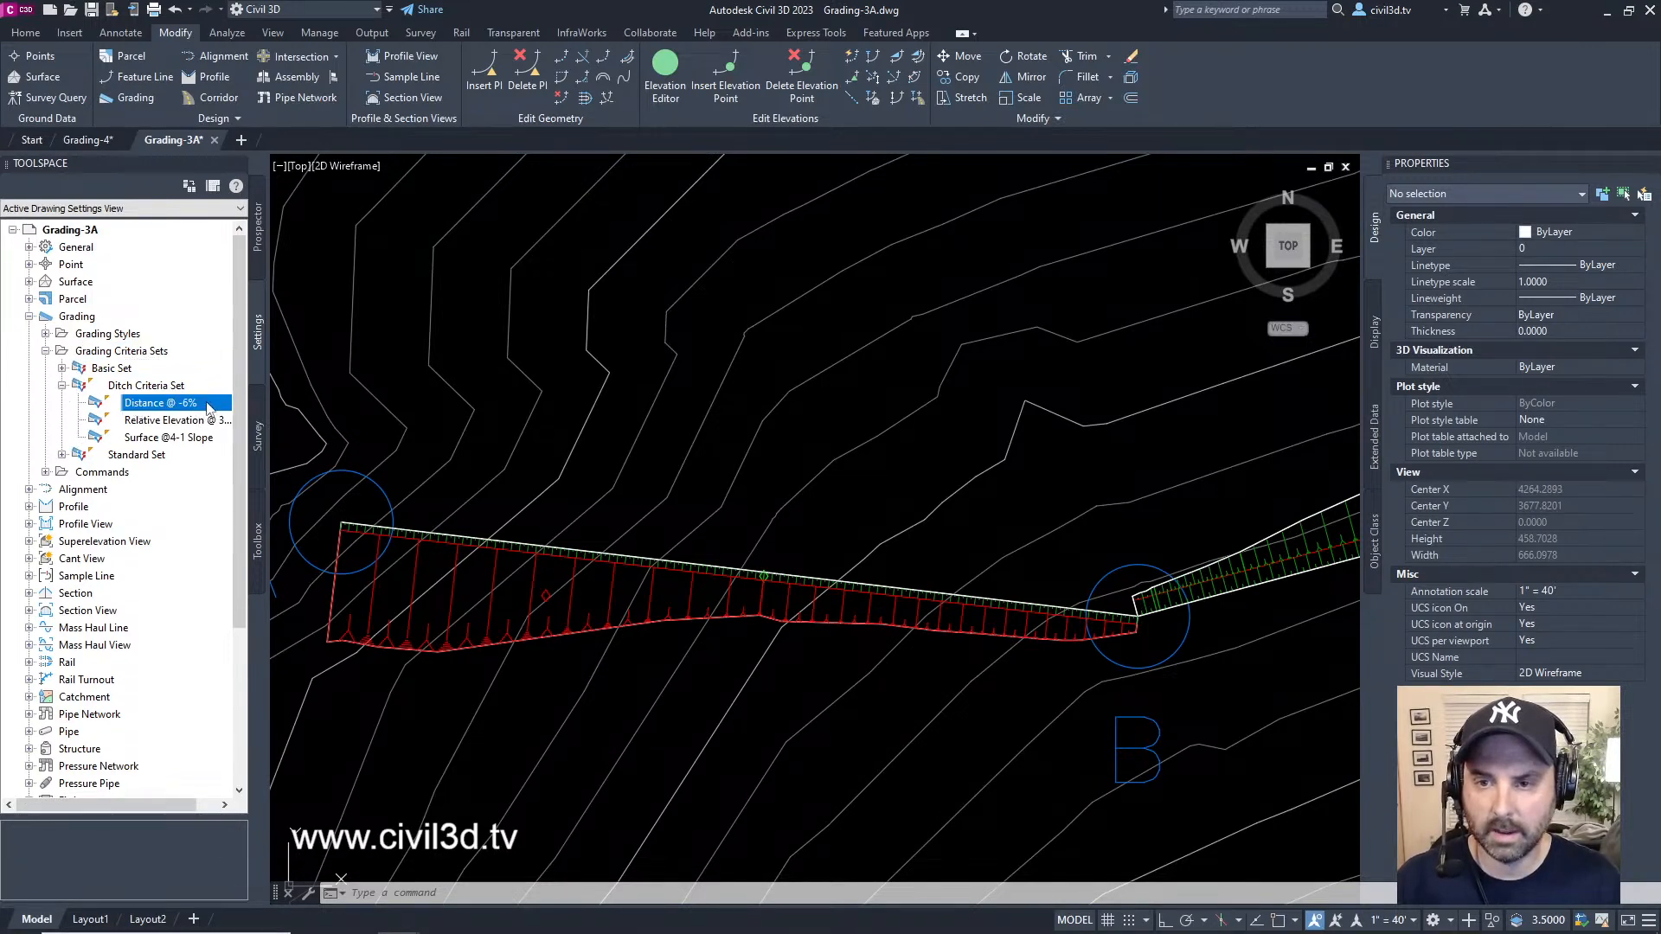
{"action": "right_click", "coordinate": [208, 407]}
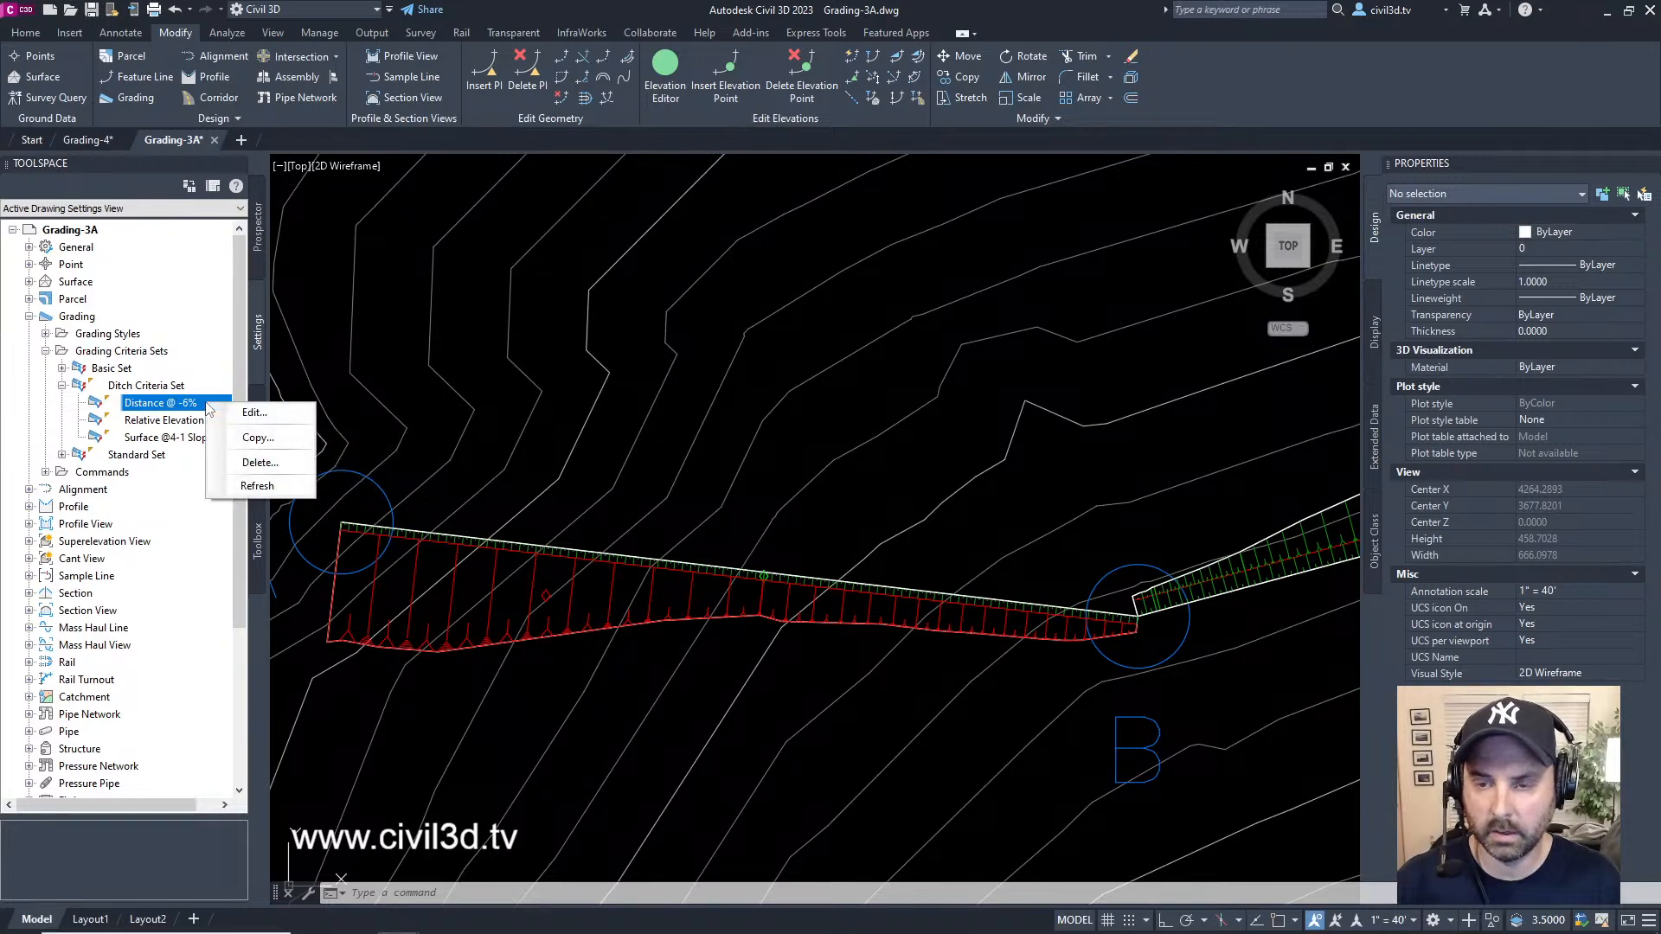
{"action": "left_click", "coordinate": [255, 414]}
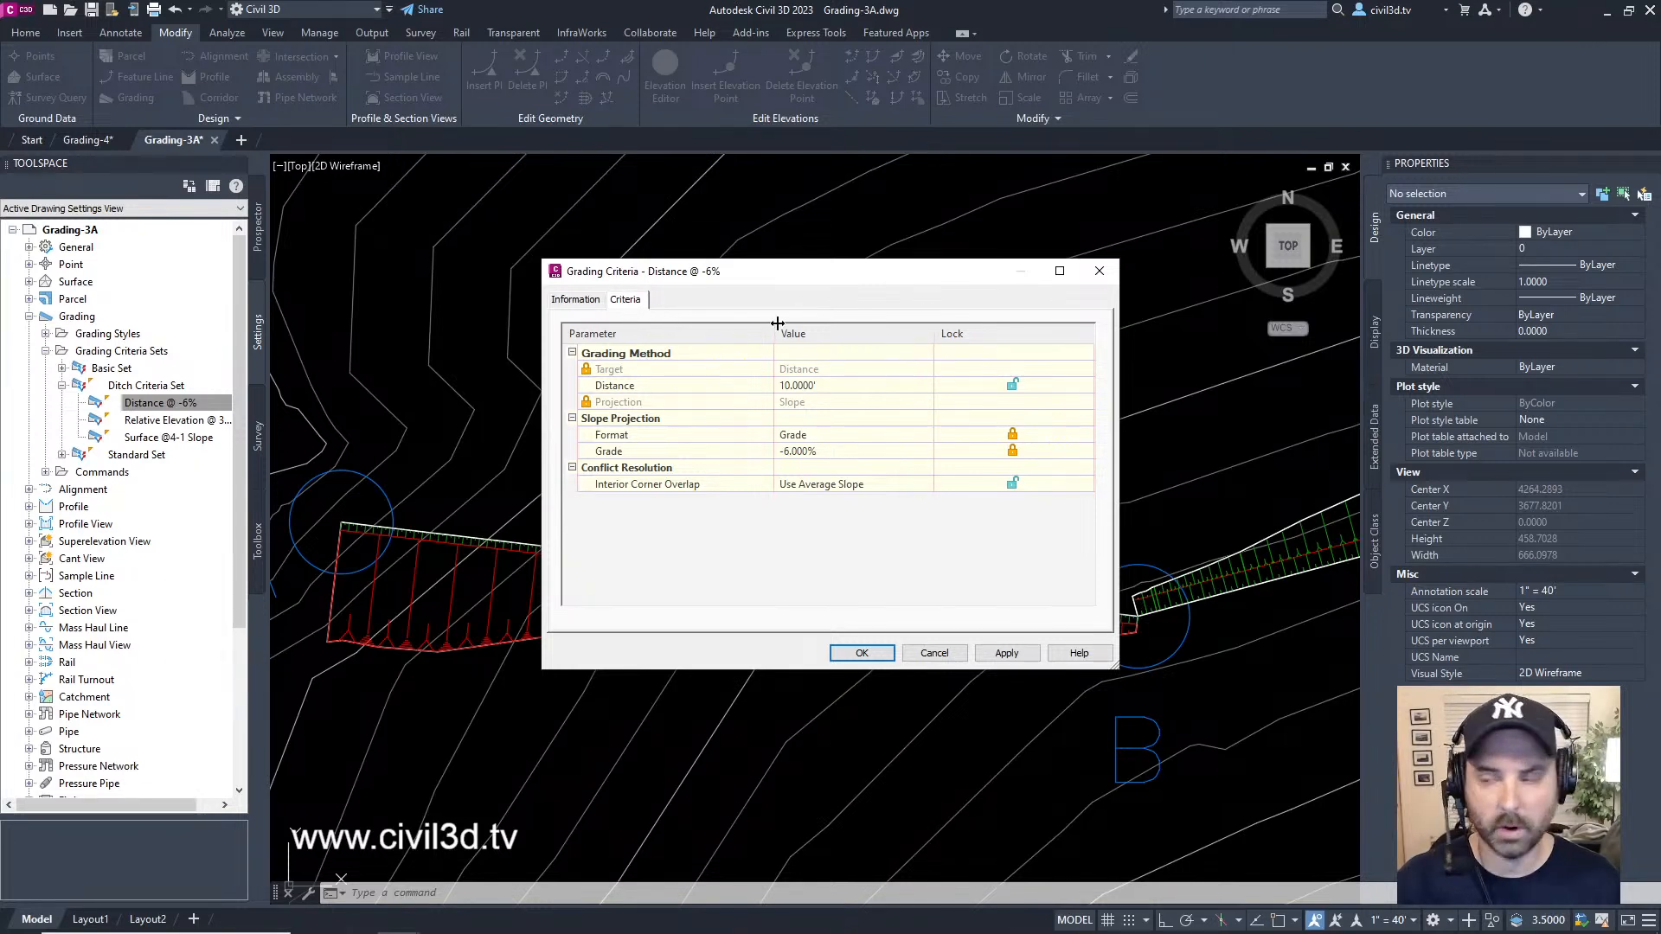
{"action": "left_click", "coordinate": [804, 385]}
{"action": "type", "text": "20"}
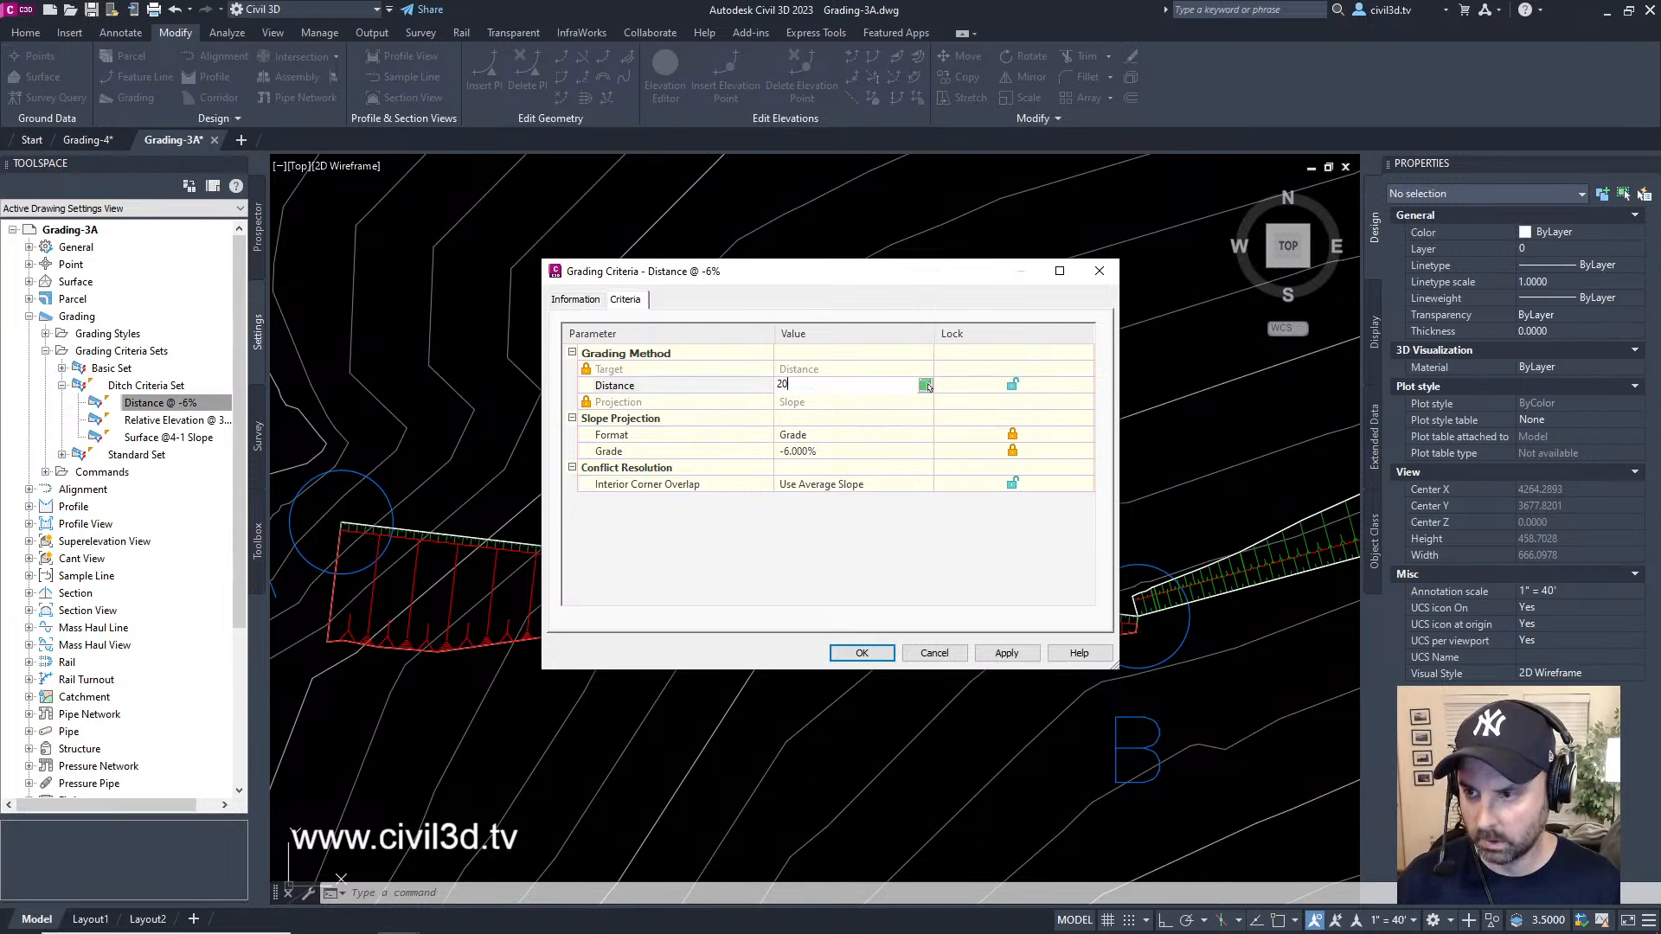
{"action": "key", "text": "Return"}
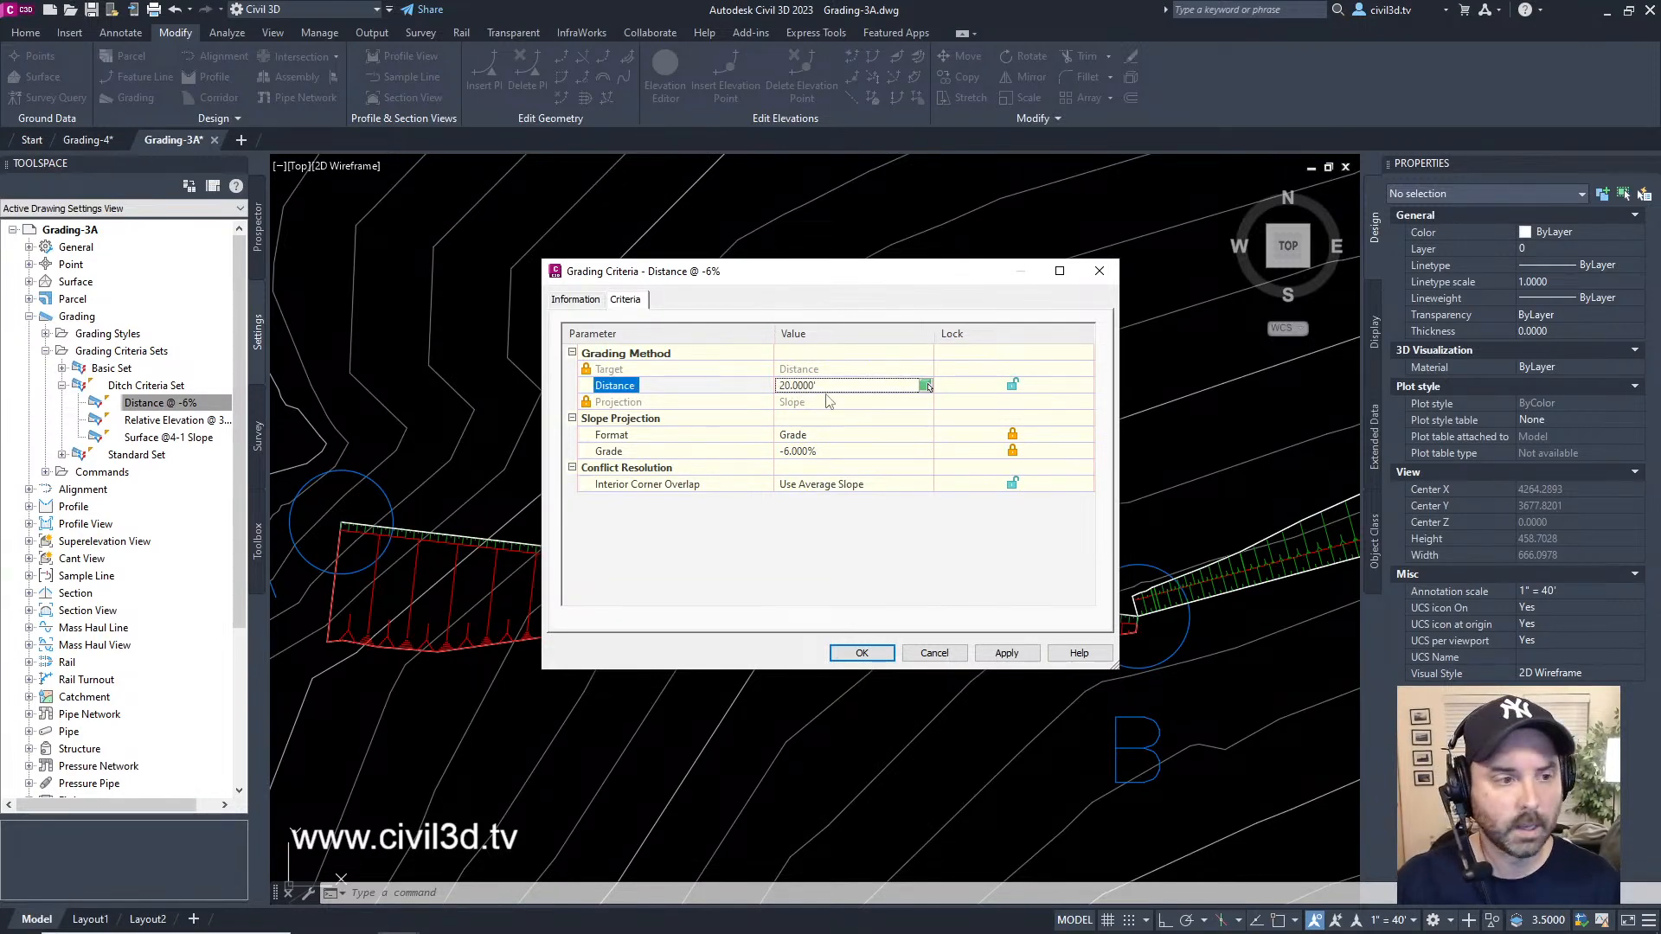
{"action": "left_click", "coordinate": [1013, 387]}
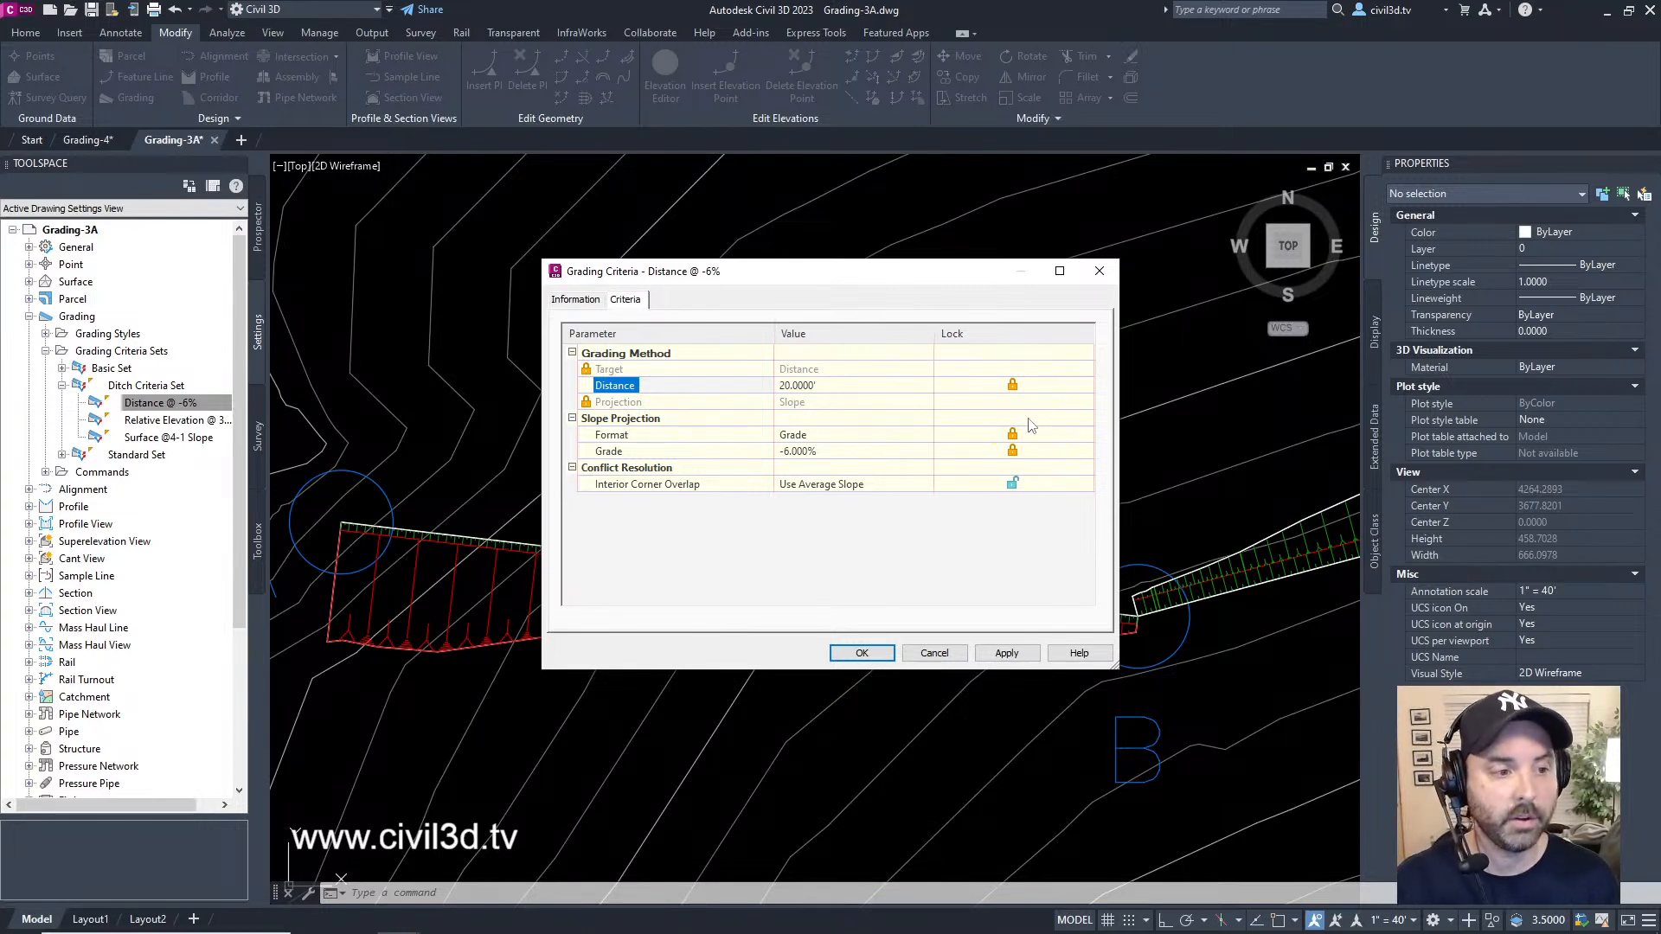
{"action": "mouse_move", "coordinate": [934, 281]}
{"action": "left_mouse_down"}
{"action": "mouse_move", "coordinate": [965, 276]}
{"action": "mouse_move", "coordinate": [1015, 163]}
{"action": "mouse_move", "coordinate": [1142, 76]}
{"action": "left_mouse_up"}
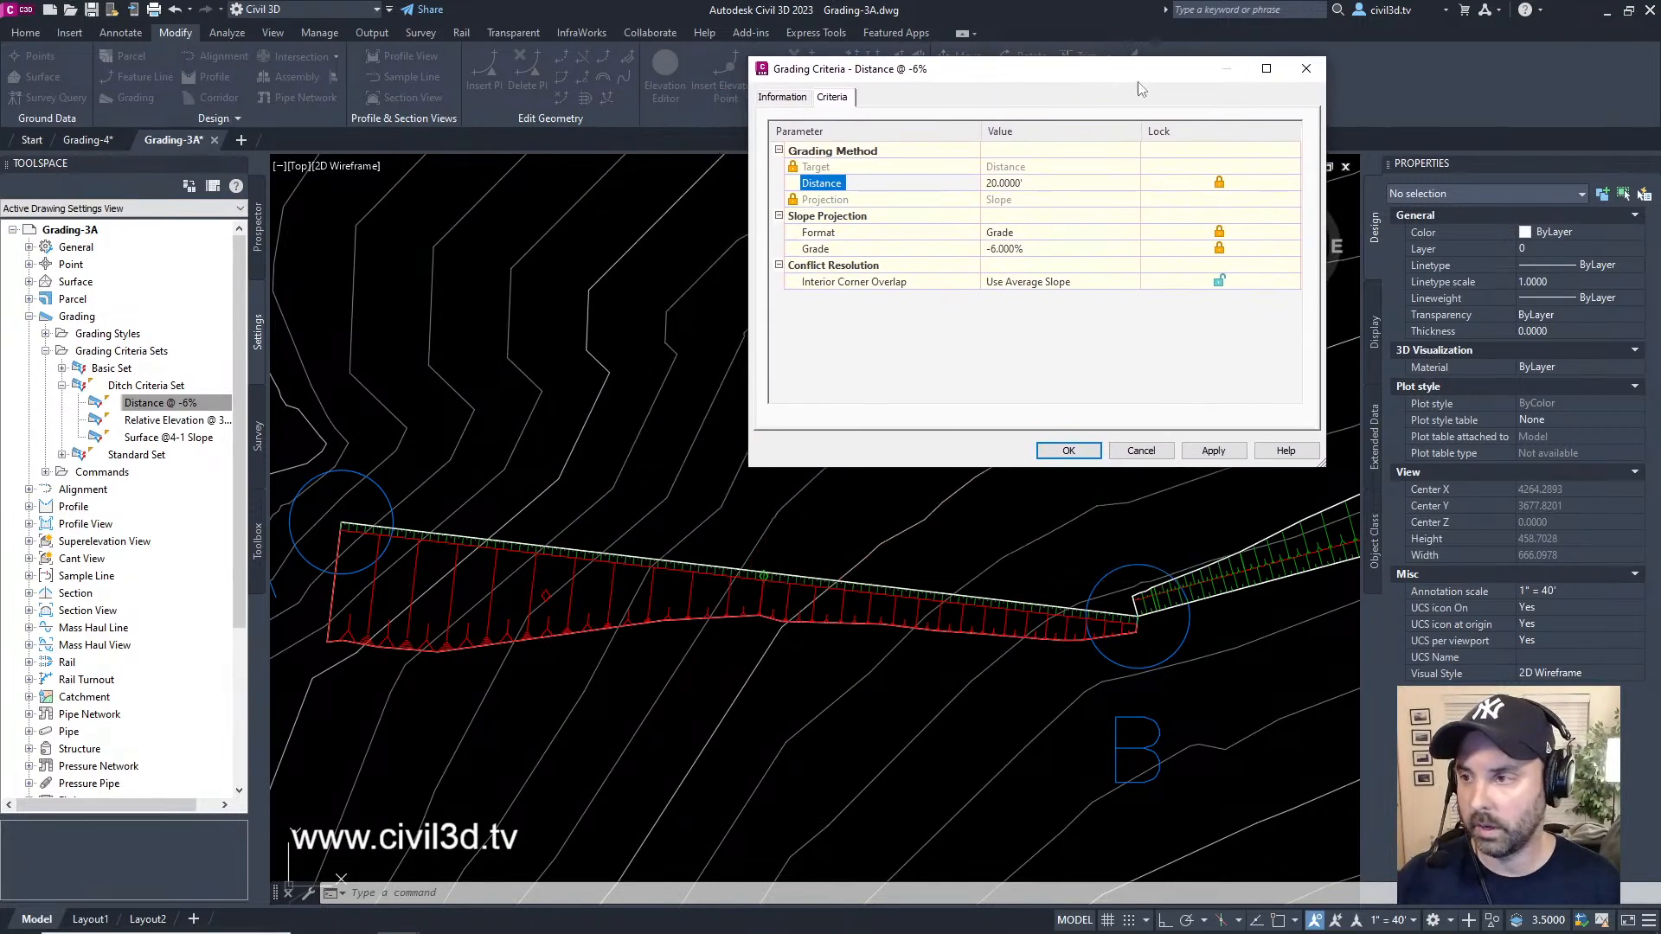
{"action": "left_click", "coordinate": [1069, 451]}
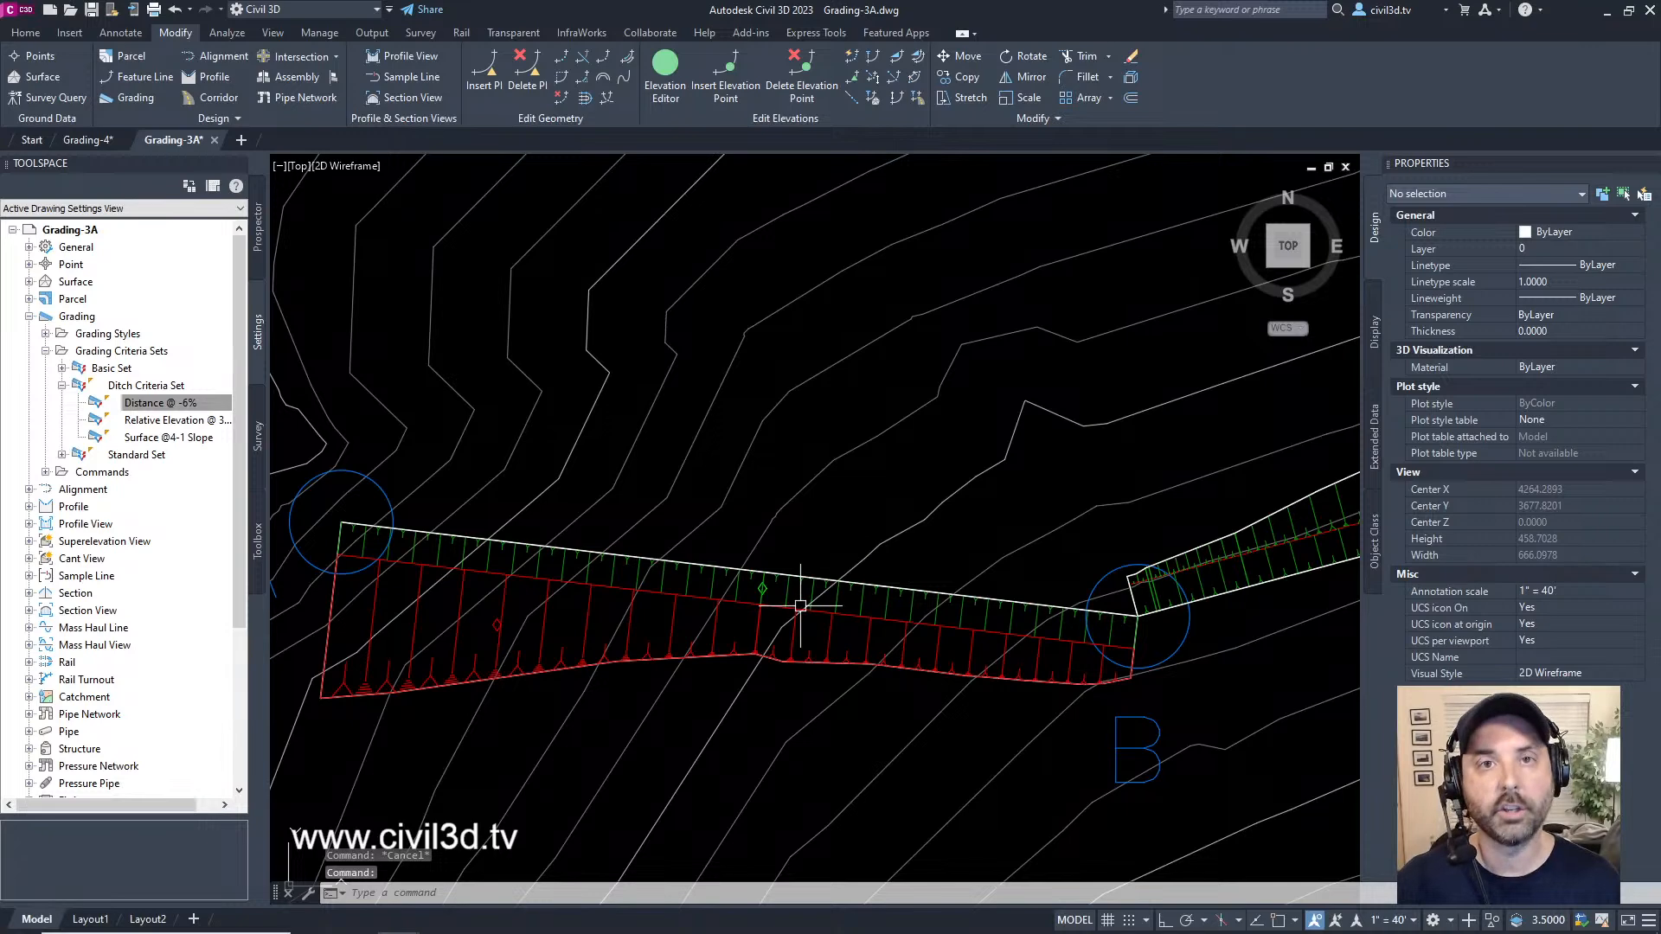
- Open the ditch grading between A and B in the Grading Editor to check its locked distance, and close the editor
{"action": "scroll", "coordinate": [780, 595], "scroll_direction": "down", "scroll_amount": 2}
{"action": "middle_click_drag", "start_coordinate": [857, 558], "coordinate": [774, 605]}
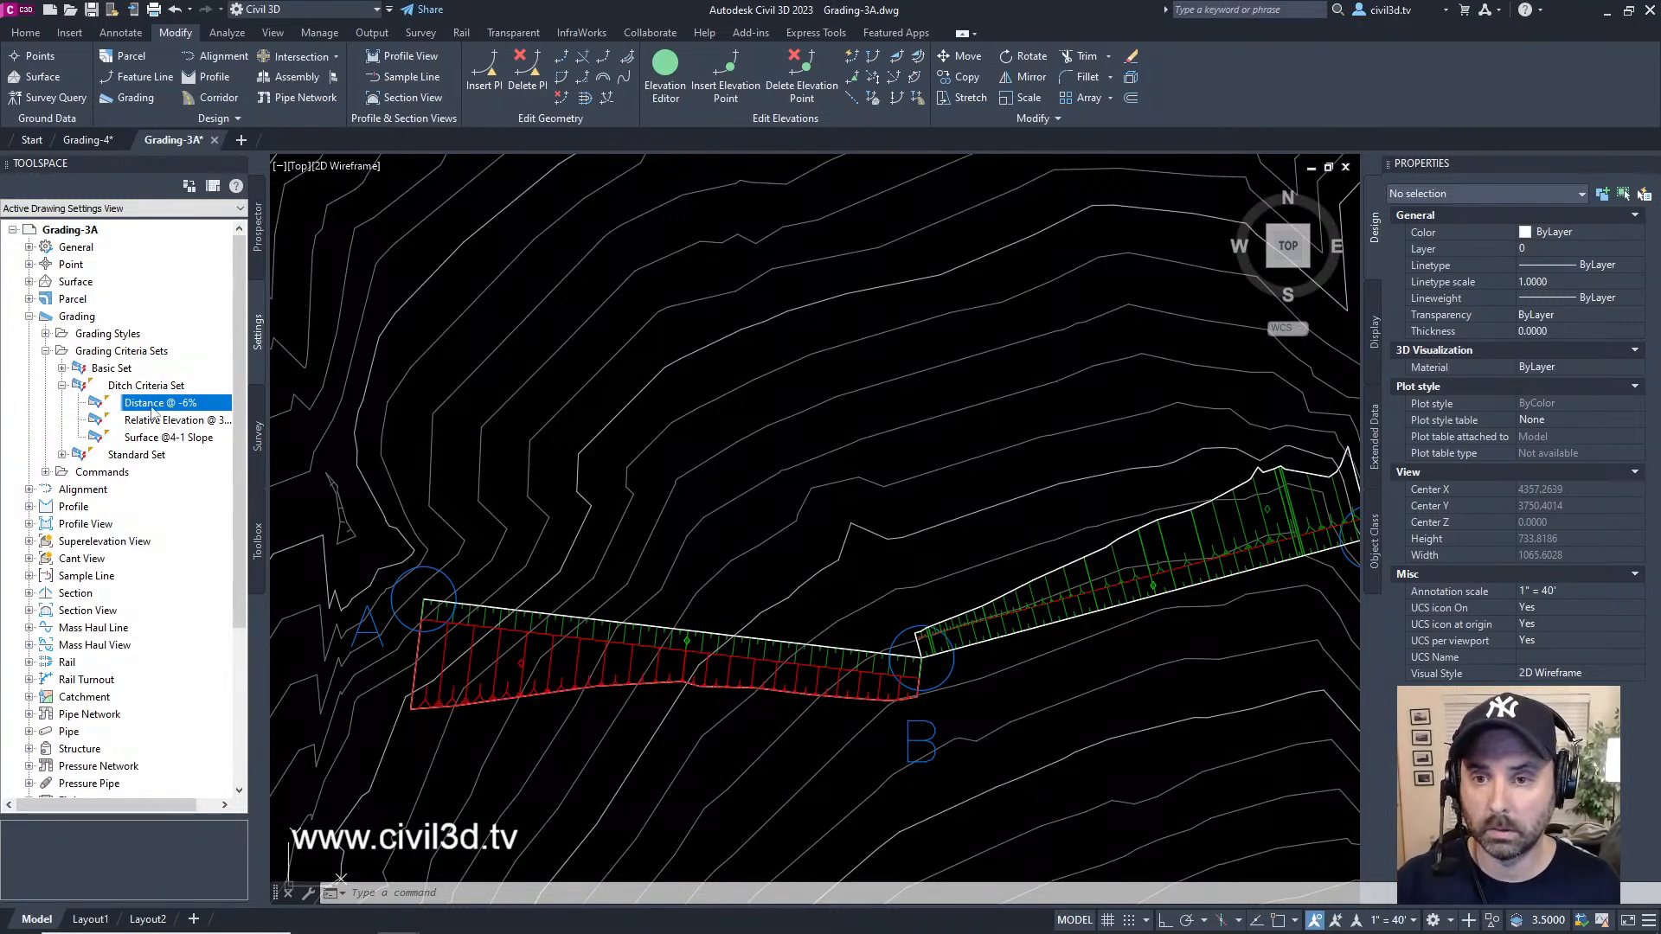
{"action": "scroll", "coordinate": [685, 647], "scroll_direction": "up", "scroll_amount": 2}
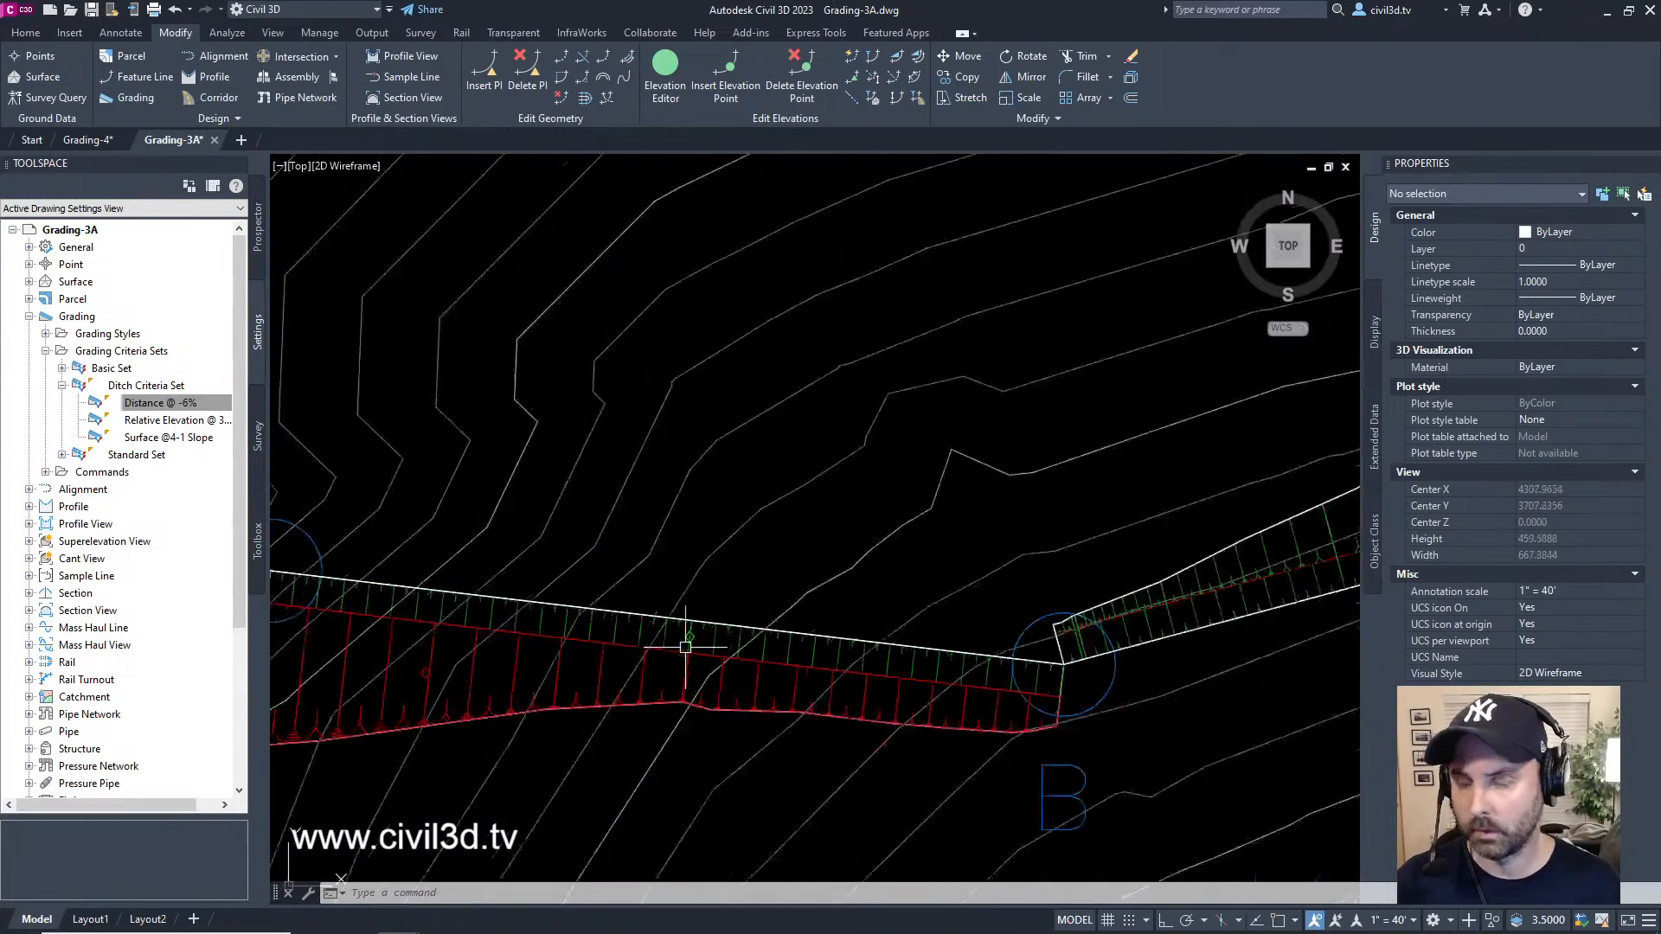
{"action": "scroll", "coordinate": [687, 643], "scroll_direction": "up", "scroll_amount": 2}
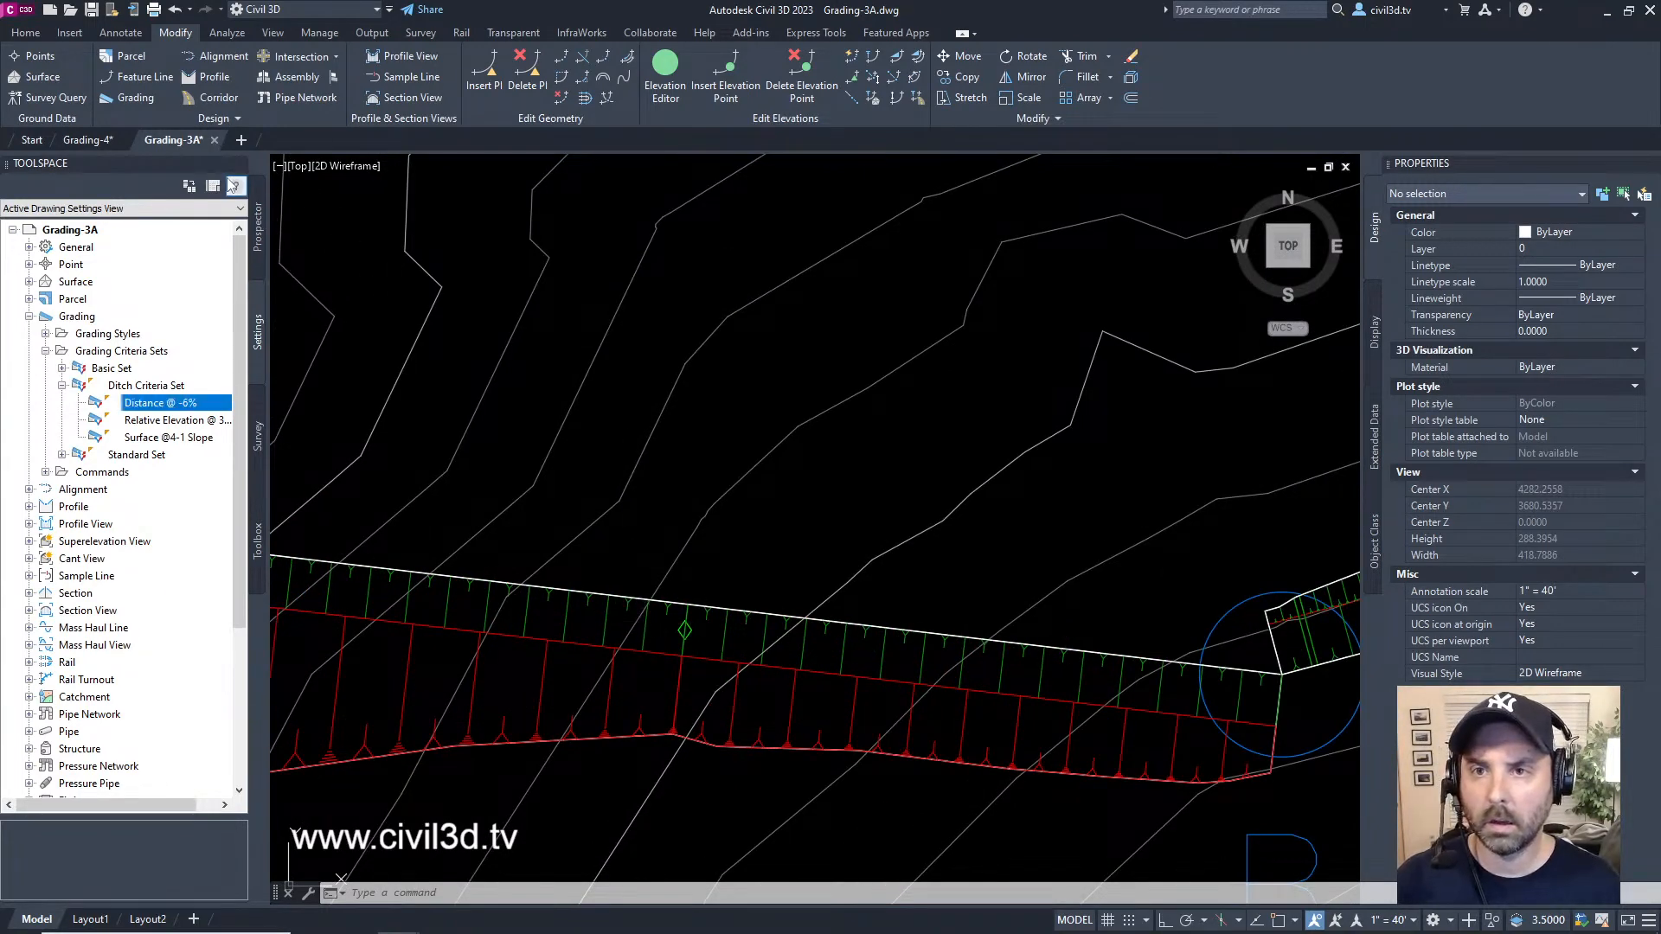
{"action": "left_click", "coordinate": [139, 97]}
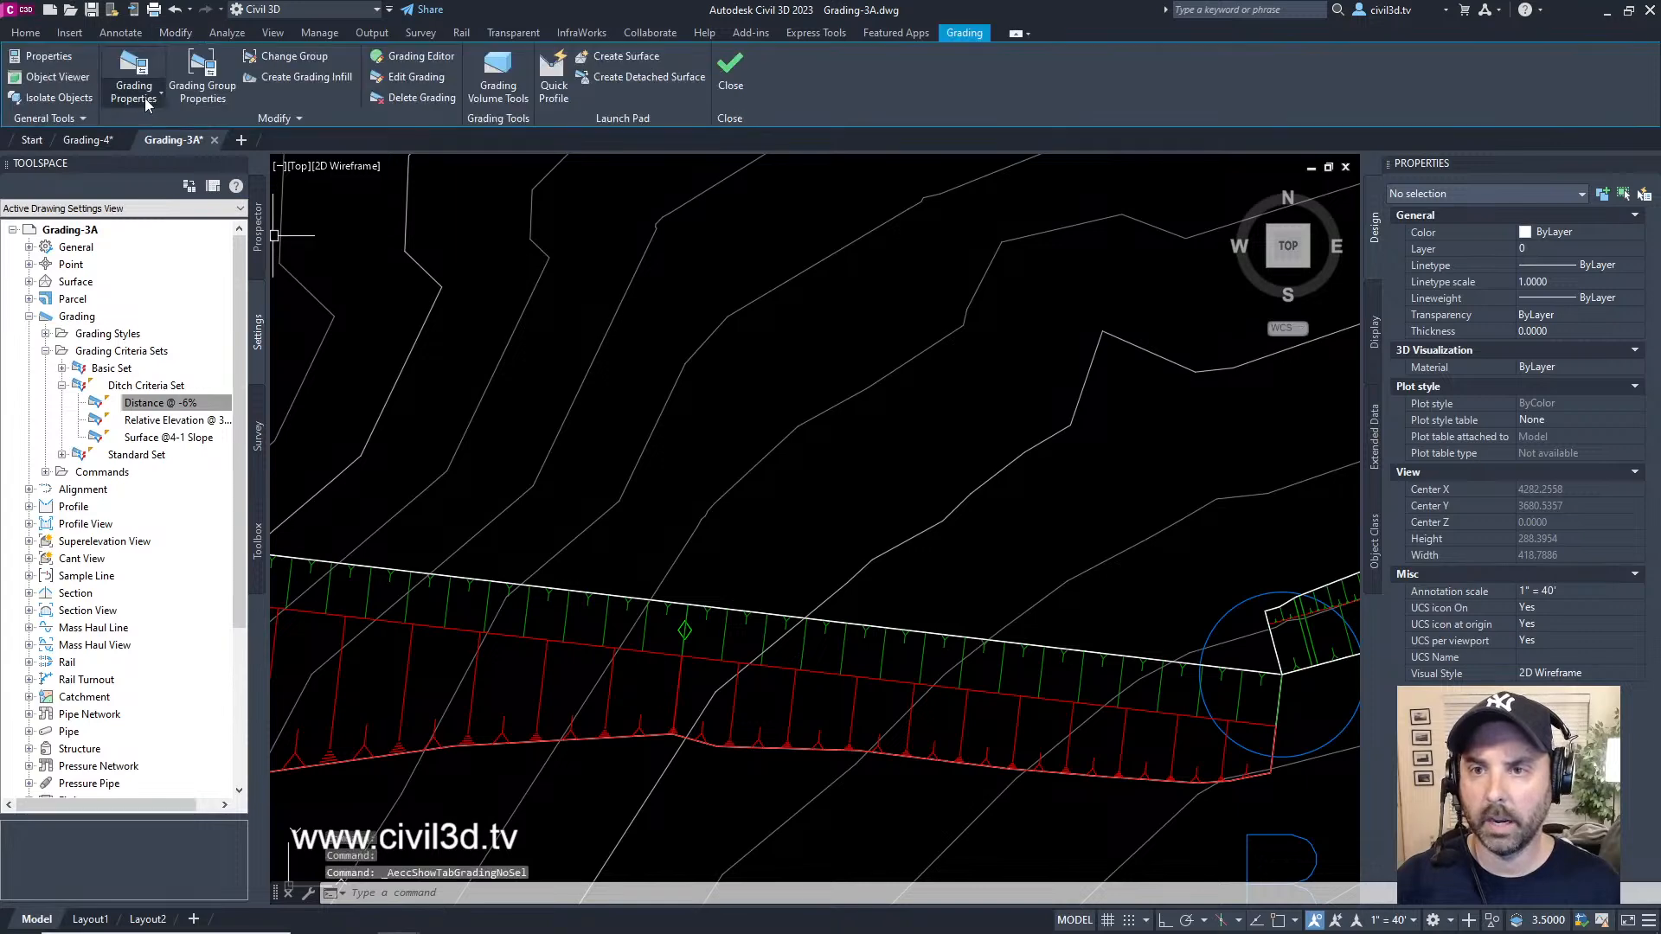
{"action": "left_click", "coordinate": [433, 54]}
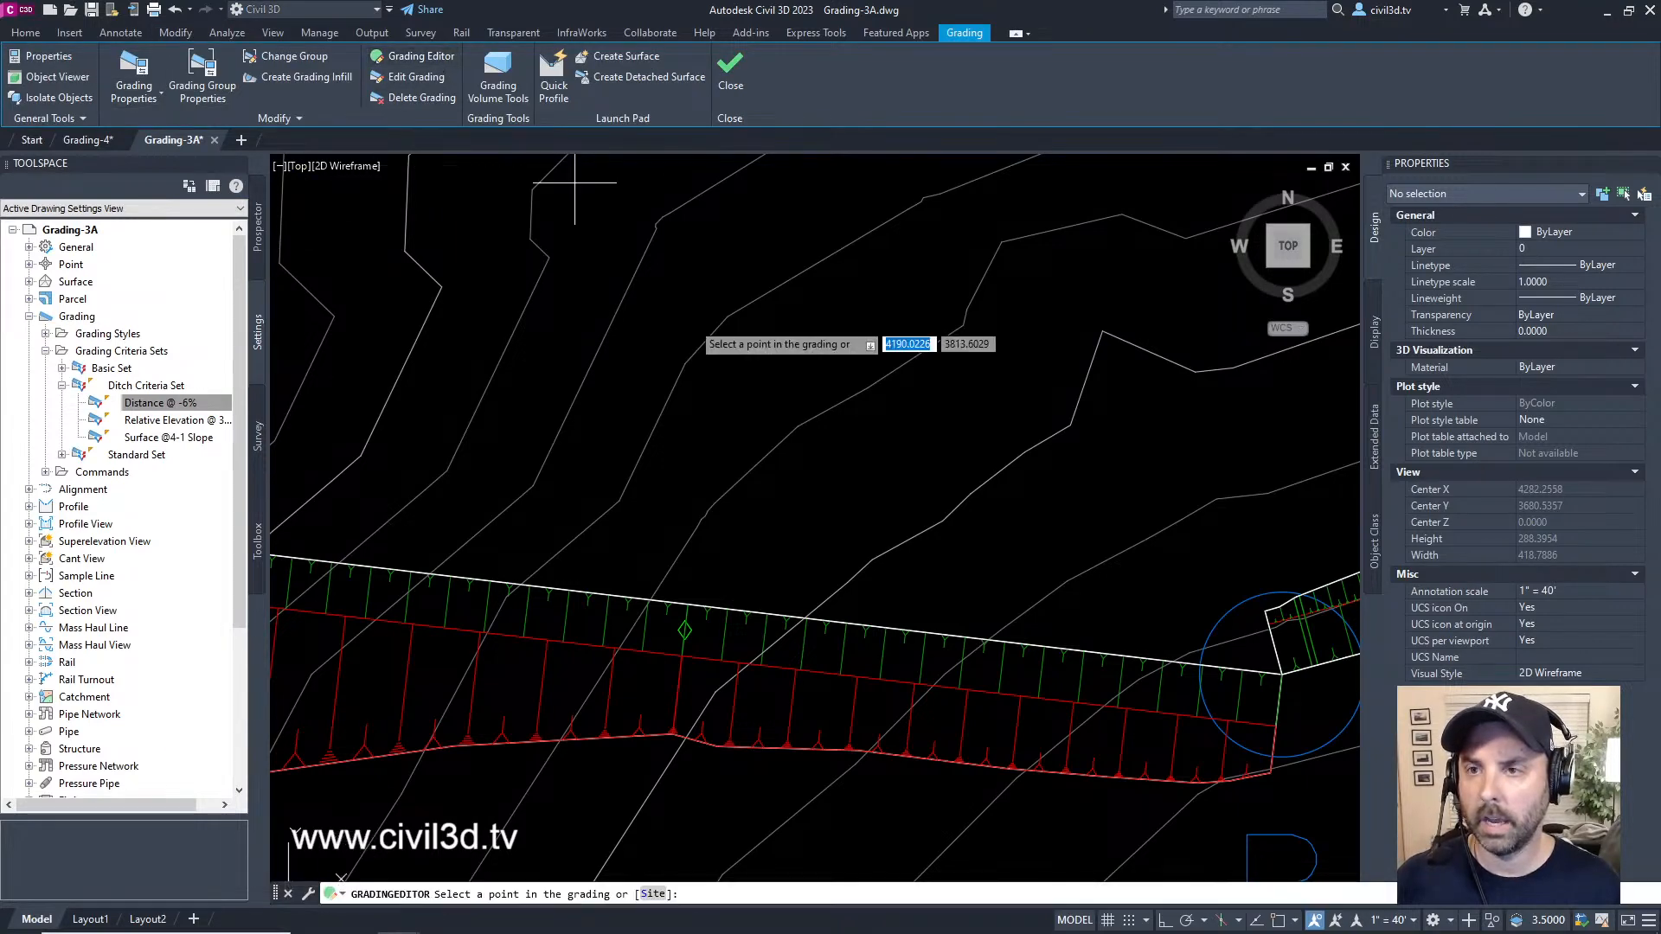
{"action": "left_click", "coordinate": [676, 649]}
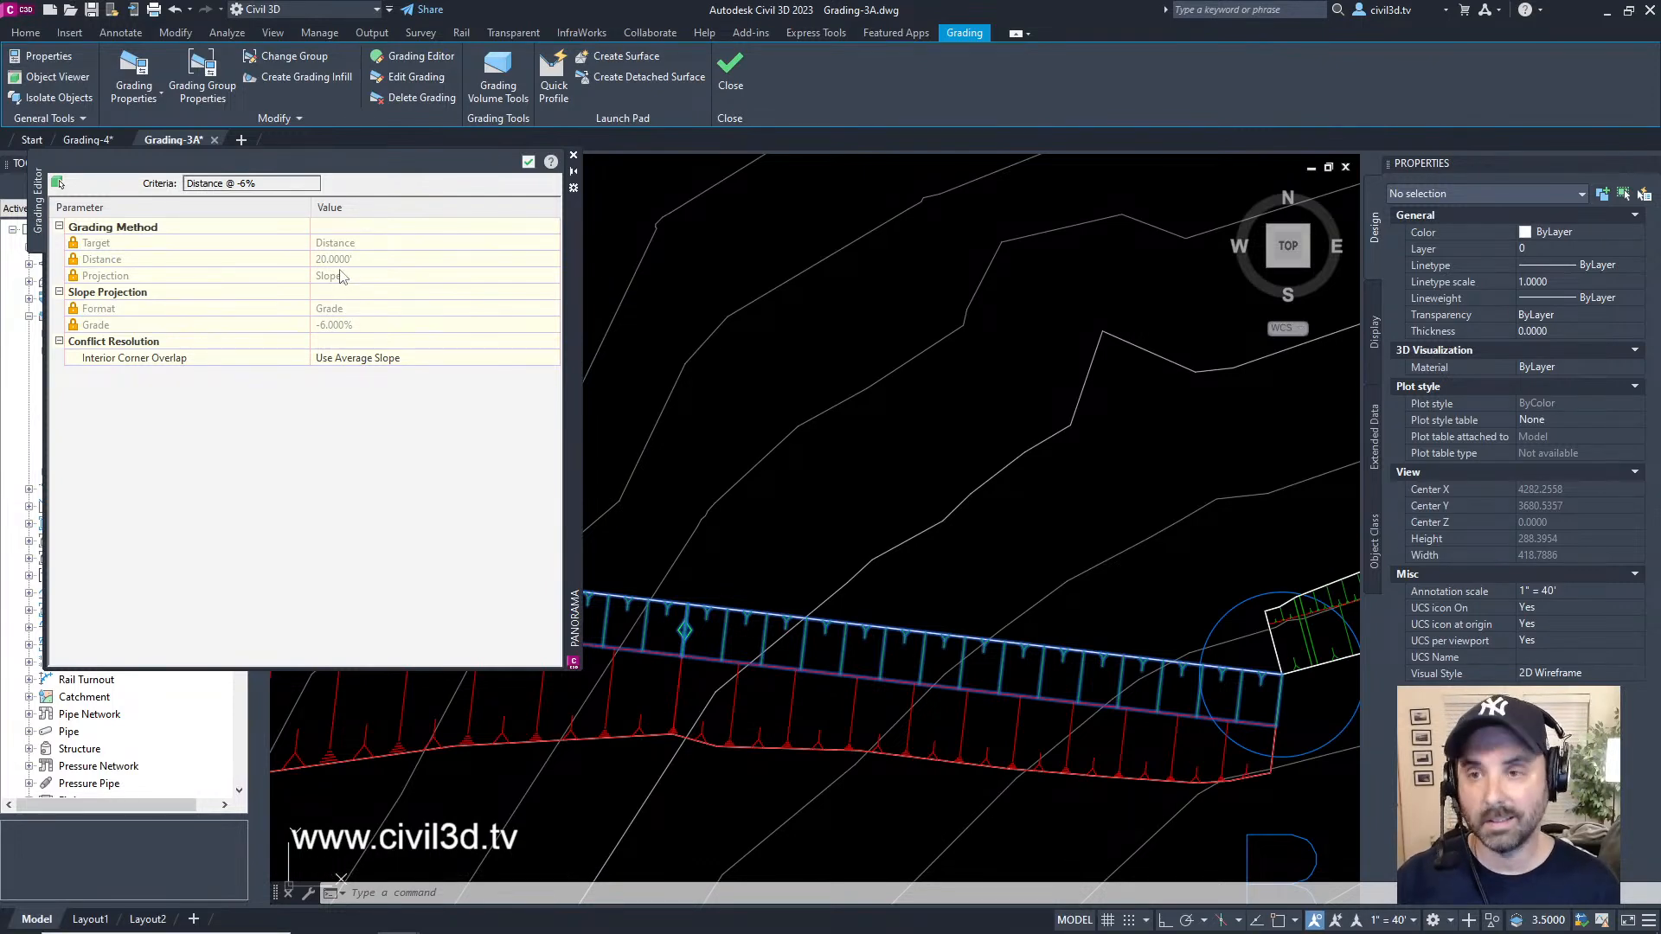
{"action": "left_click", "coordinate": [528, 164]}
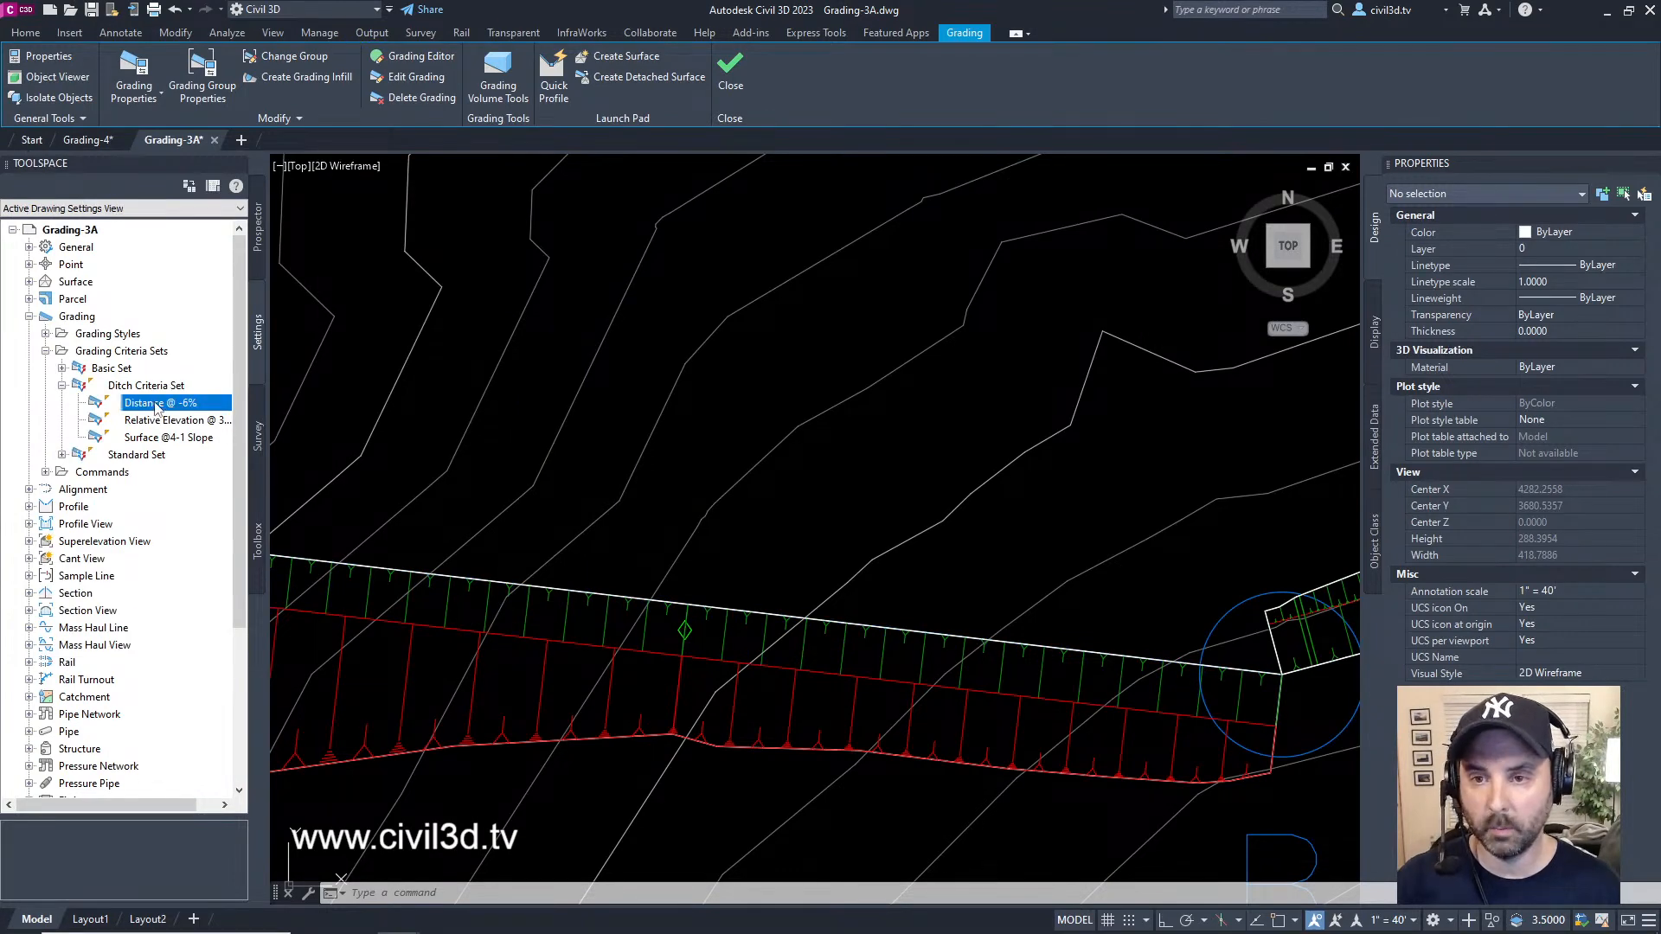
- Unlock the distance parameter in the Distance @ -6% grading criteria and apply the change
{"action": "right_click", "coordinate": [156, 407]}
{"action": "left_click", "coordinate": [186, 420]}
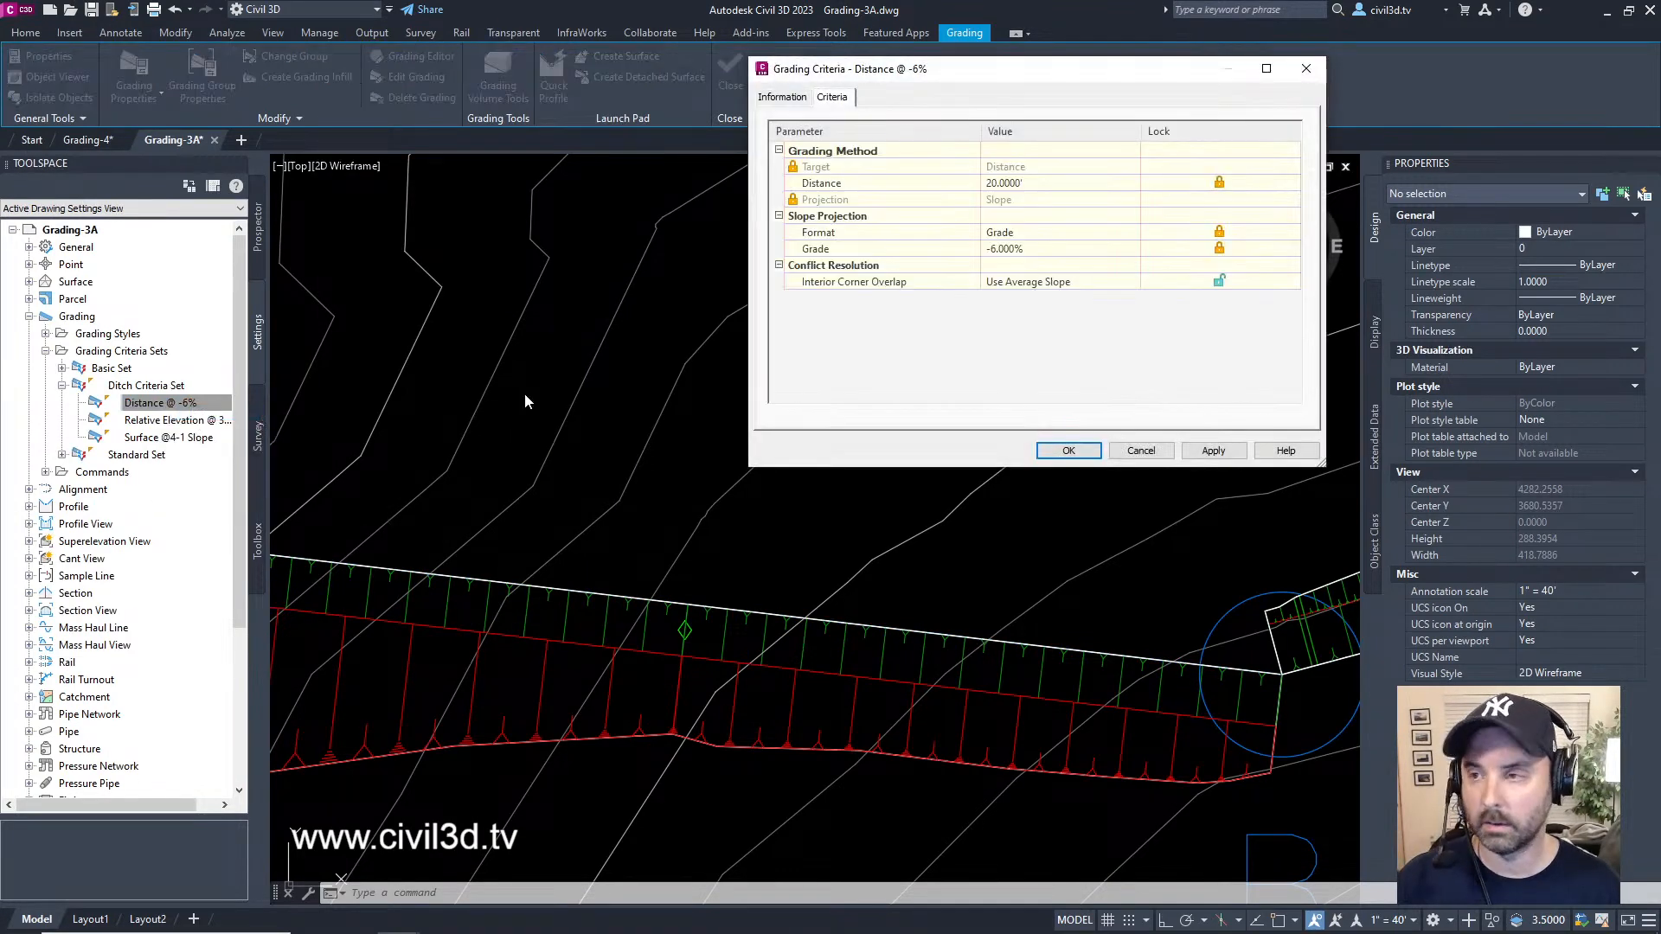
{"action": "left_click", "coordinate": [1042, 183]}
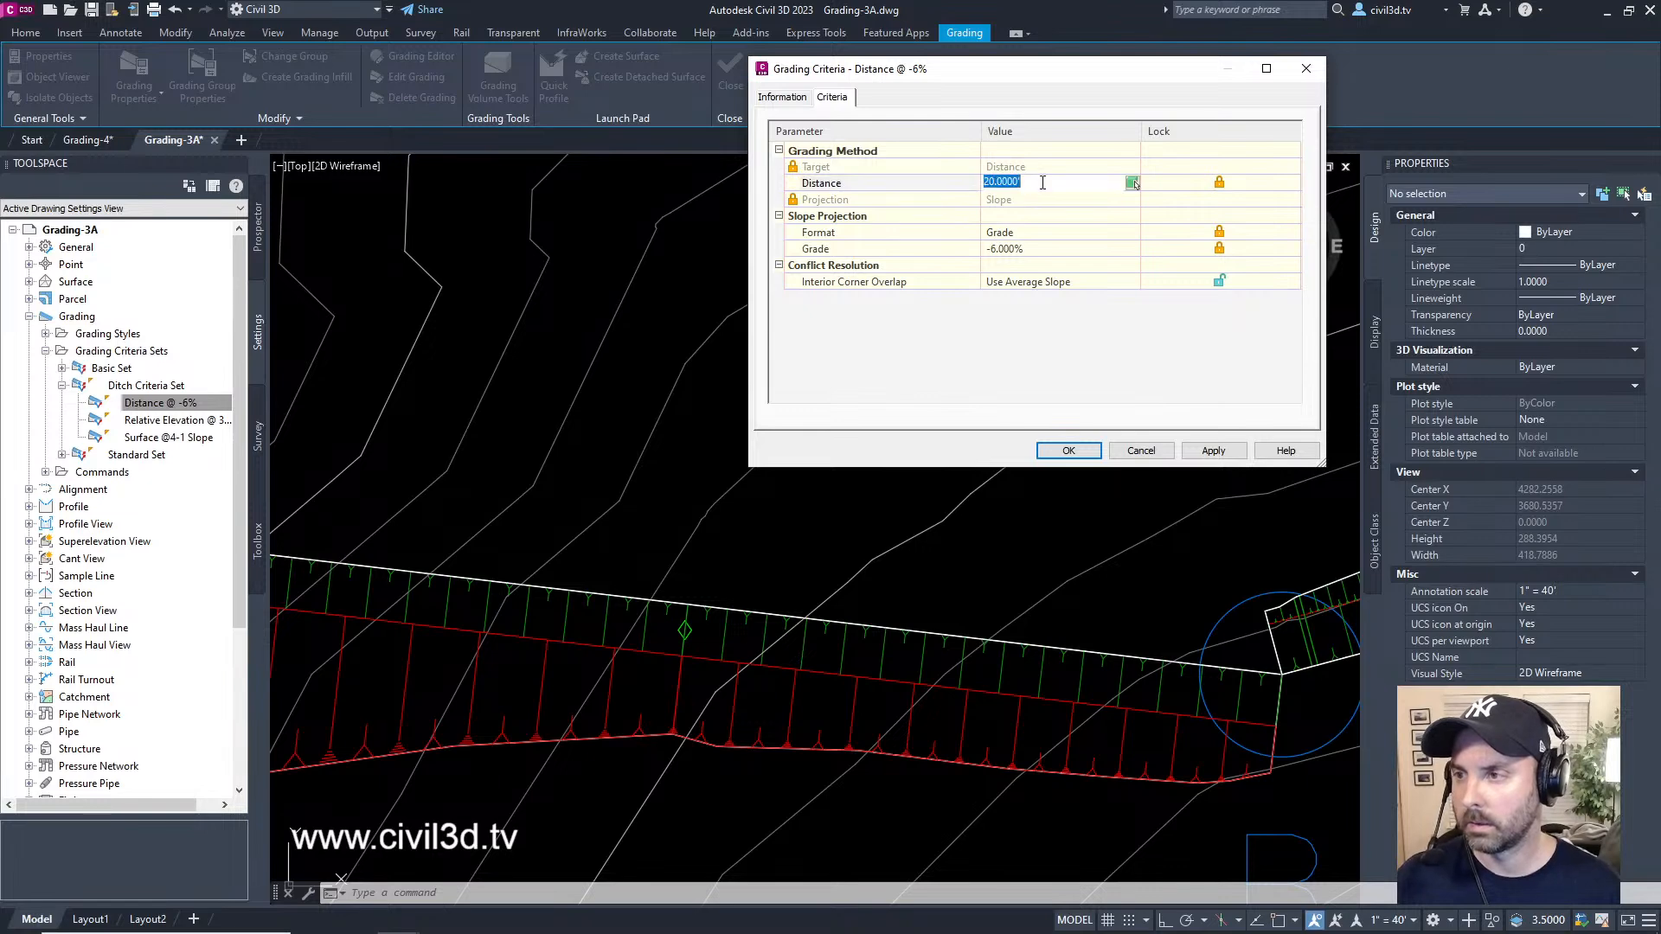
{"action": "left_click", "coordinate": [1219, 183]}
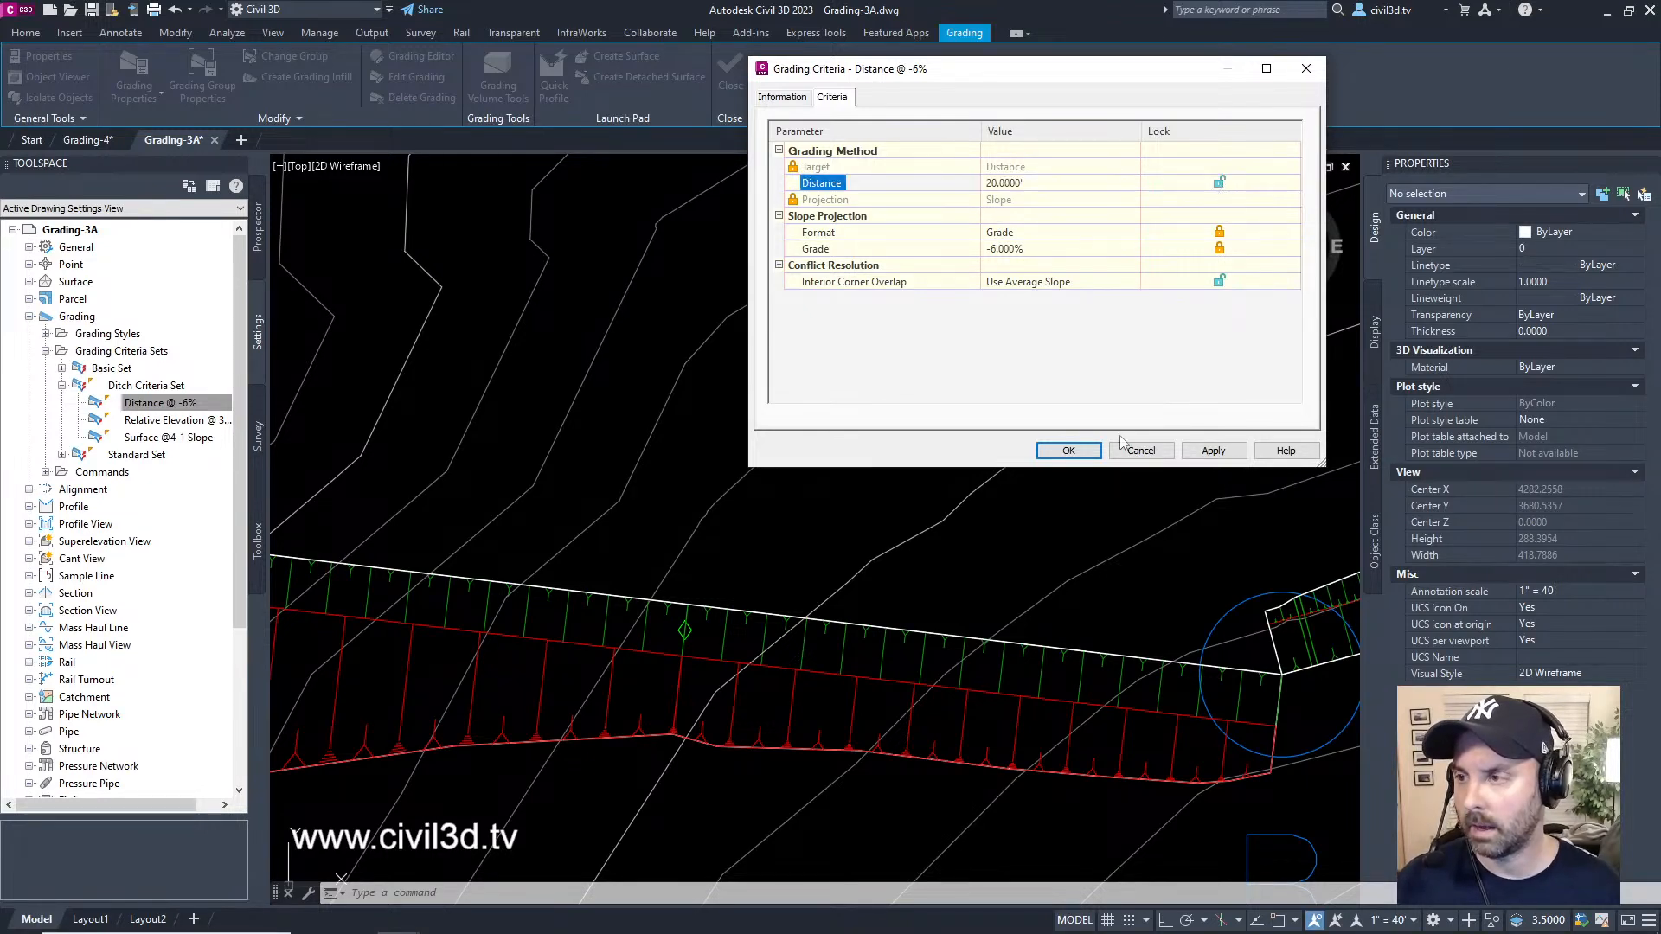
{"action": "left_click", "coordinate": [1081, 450]}
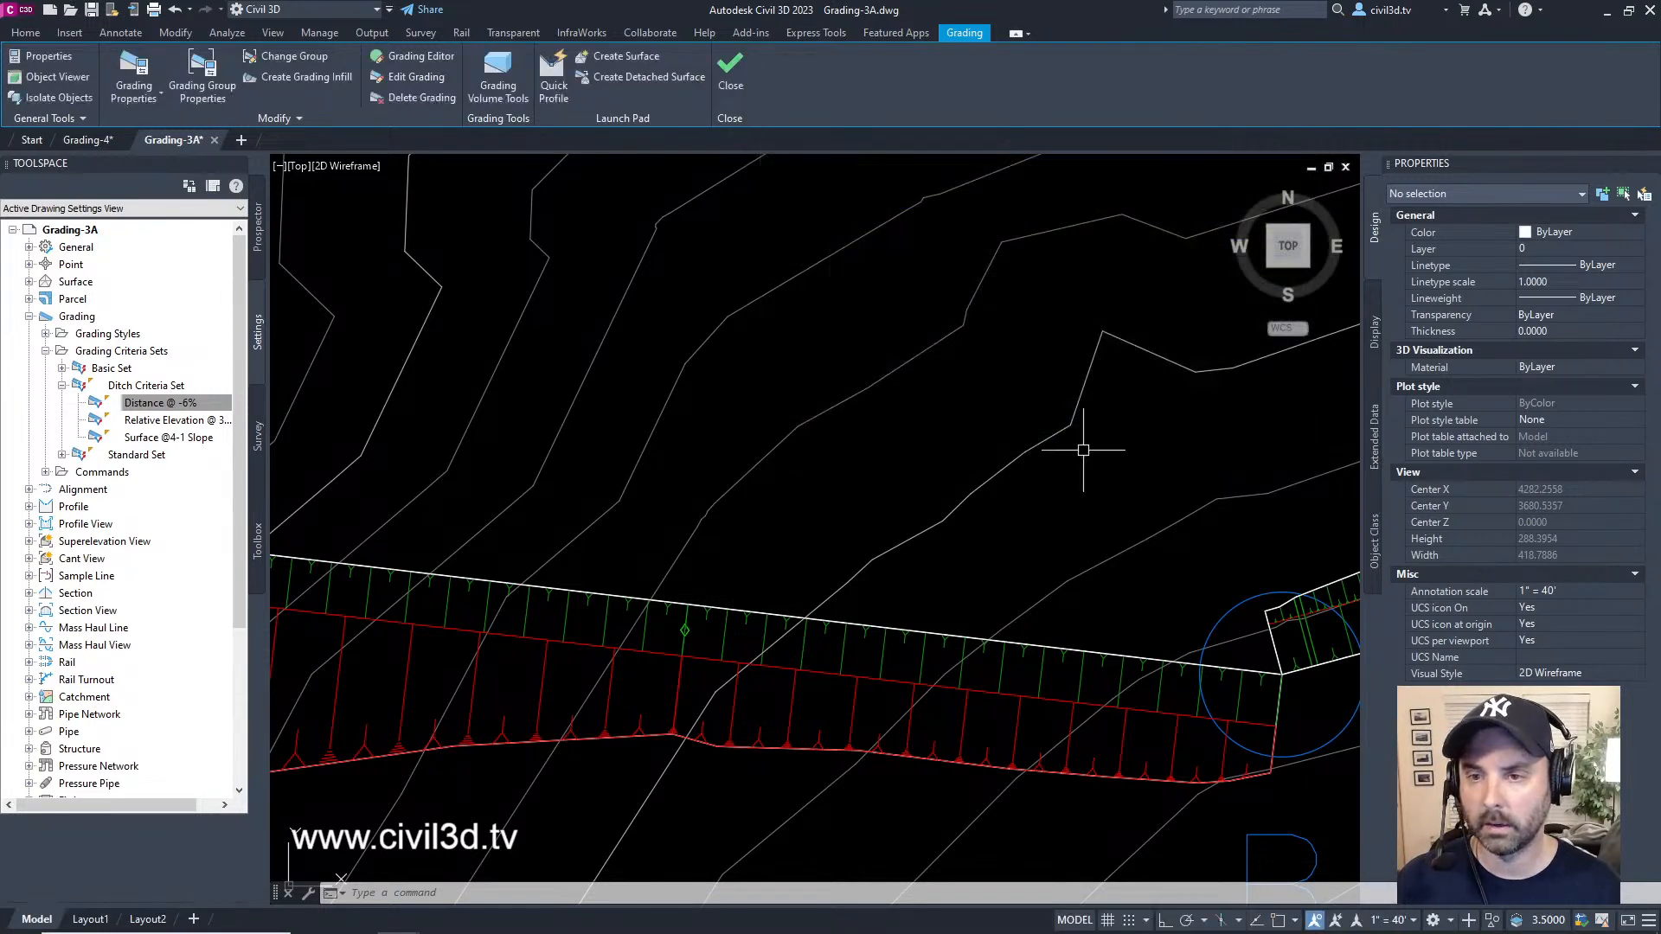
- Reopen the grading between A and B in the Grading Editor, check that its distance can be edited, and close it
{"action": "left_click", "coordinate": [430, 57]}
{"action": "left_click", "coordinate": [632, 630]}
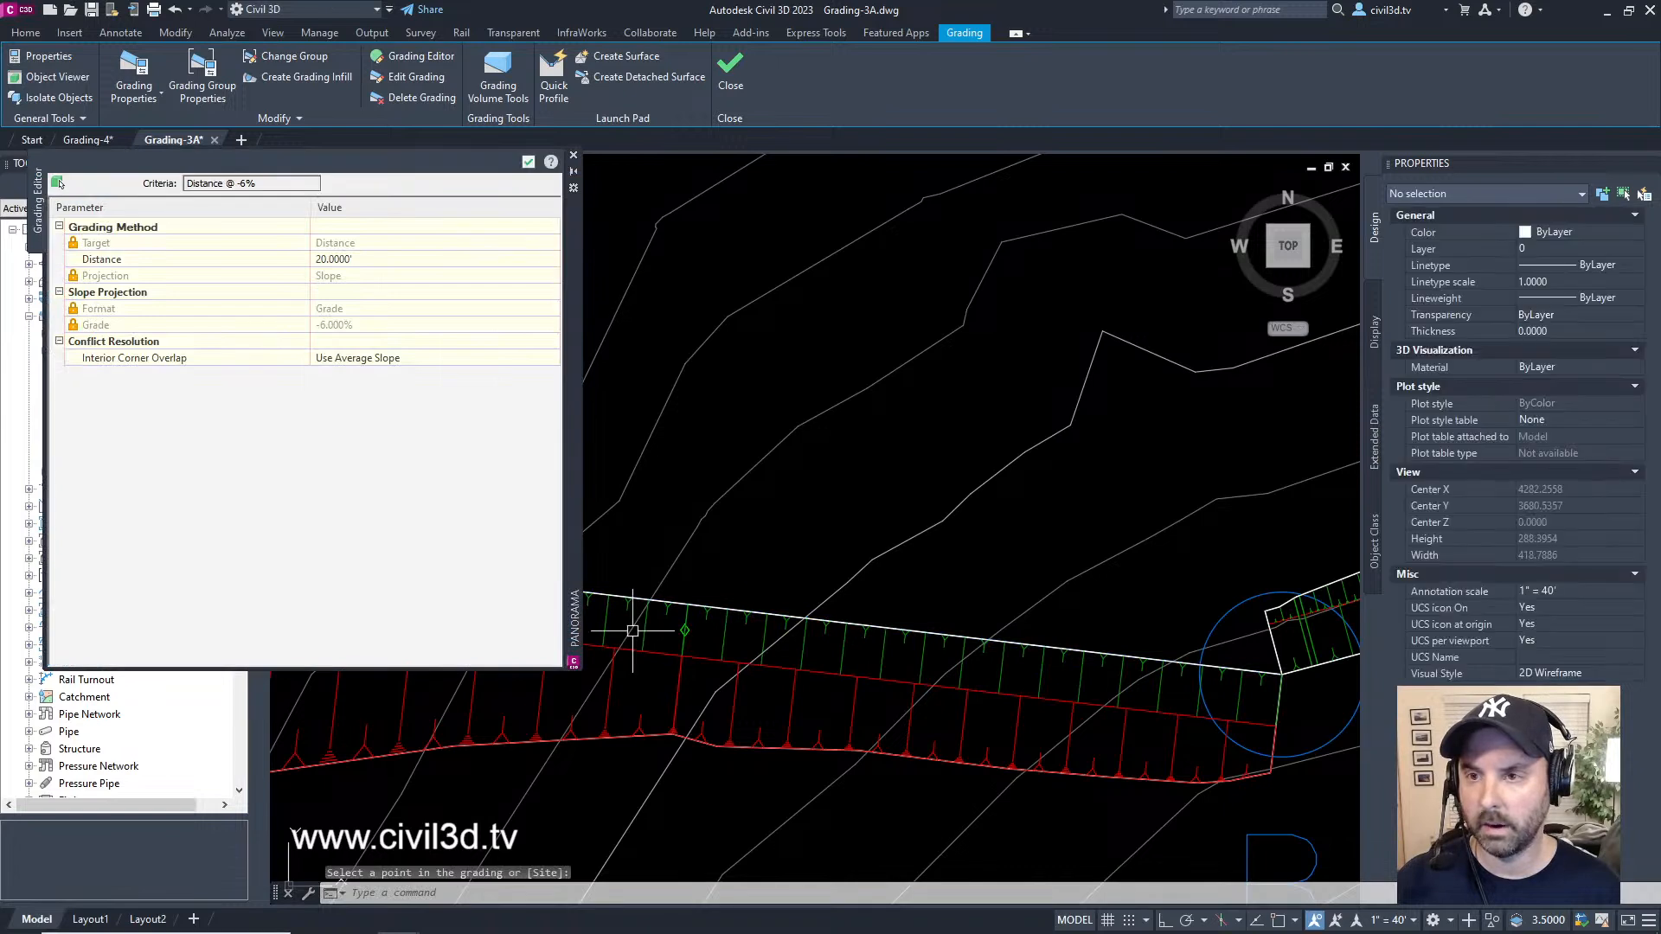
{"action": "left_click", "coordinate": [367, 259]}
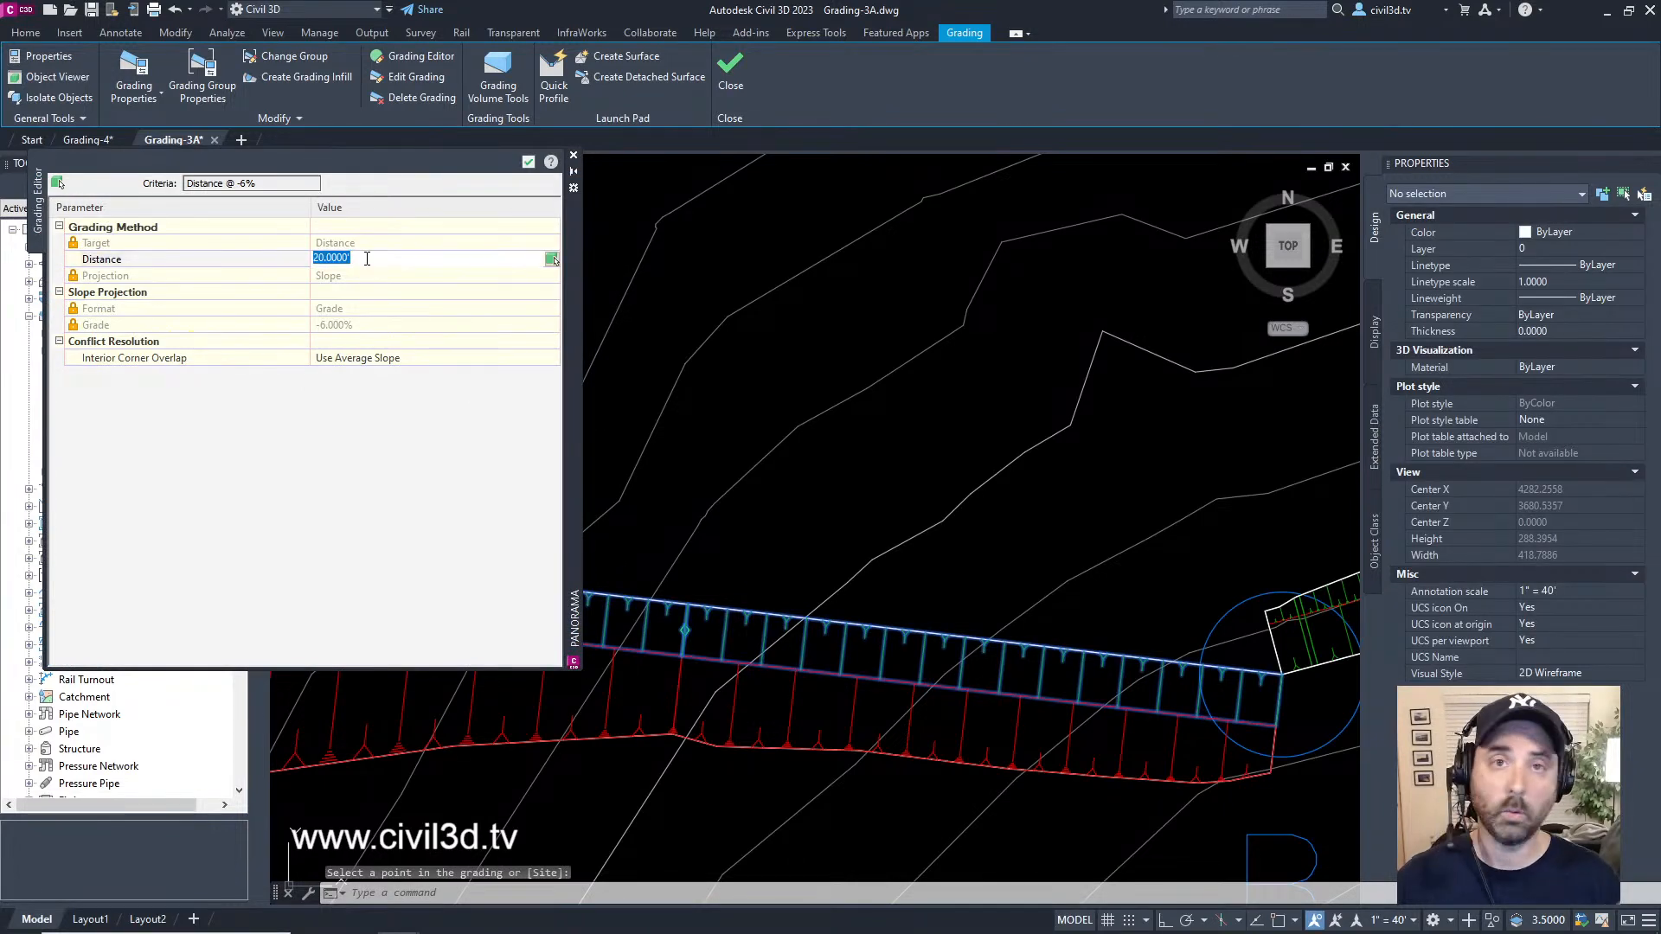
{"action": "left_click", "coordinate": [573, 158]}
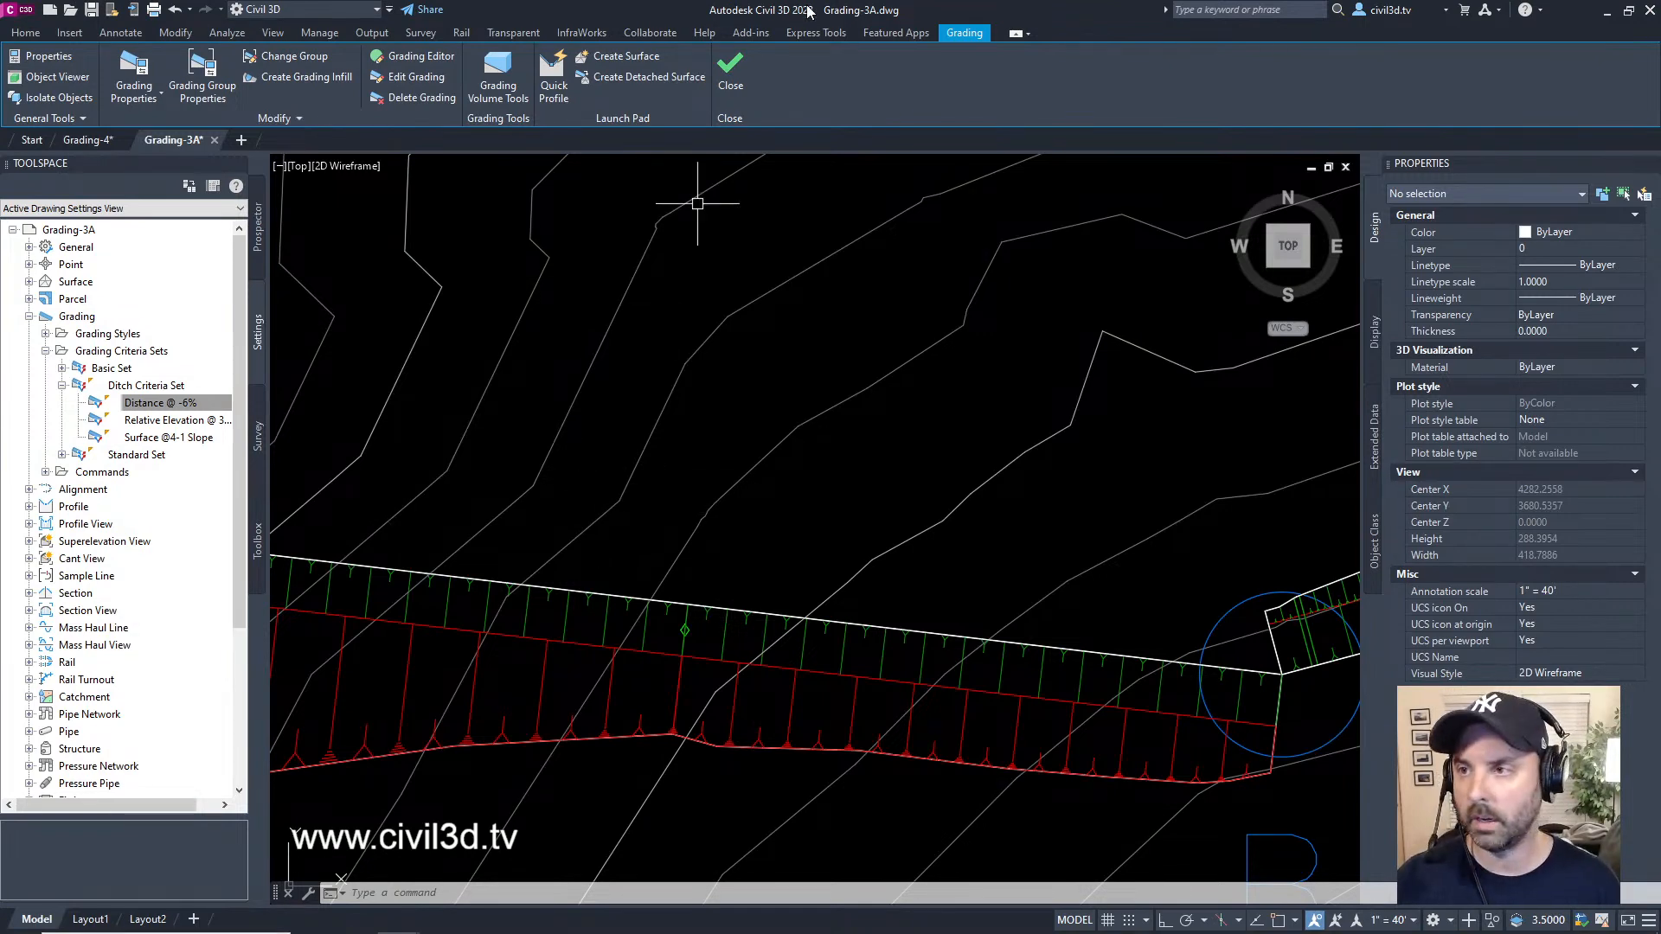
{"action": "scroll", "coordinate": [727, 615], "scroll_direction": "down", "scroll_amount": 2}
{"action": "middle_click_drag", "start_coordinate": [719, 671], "coordinate": [797, 556]}
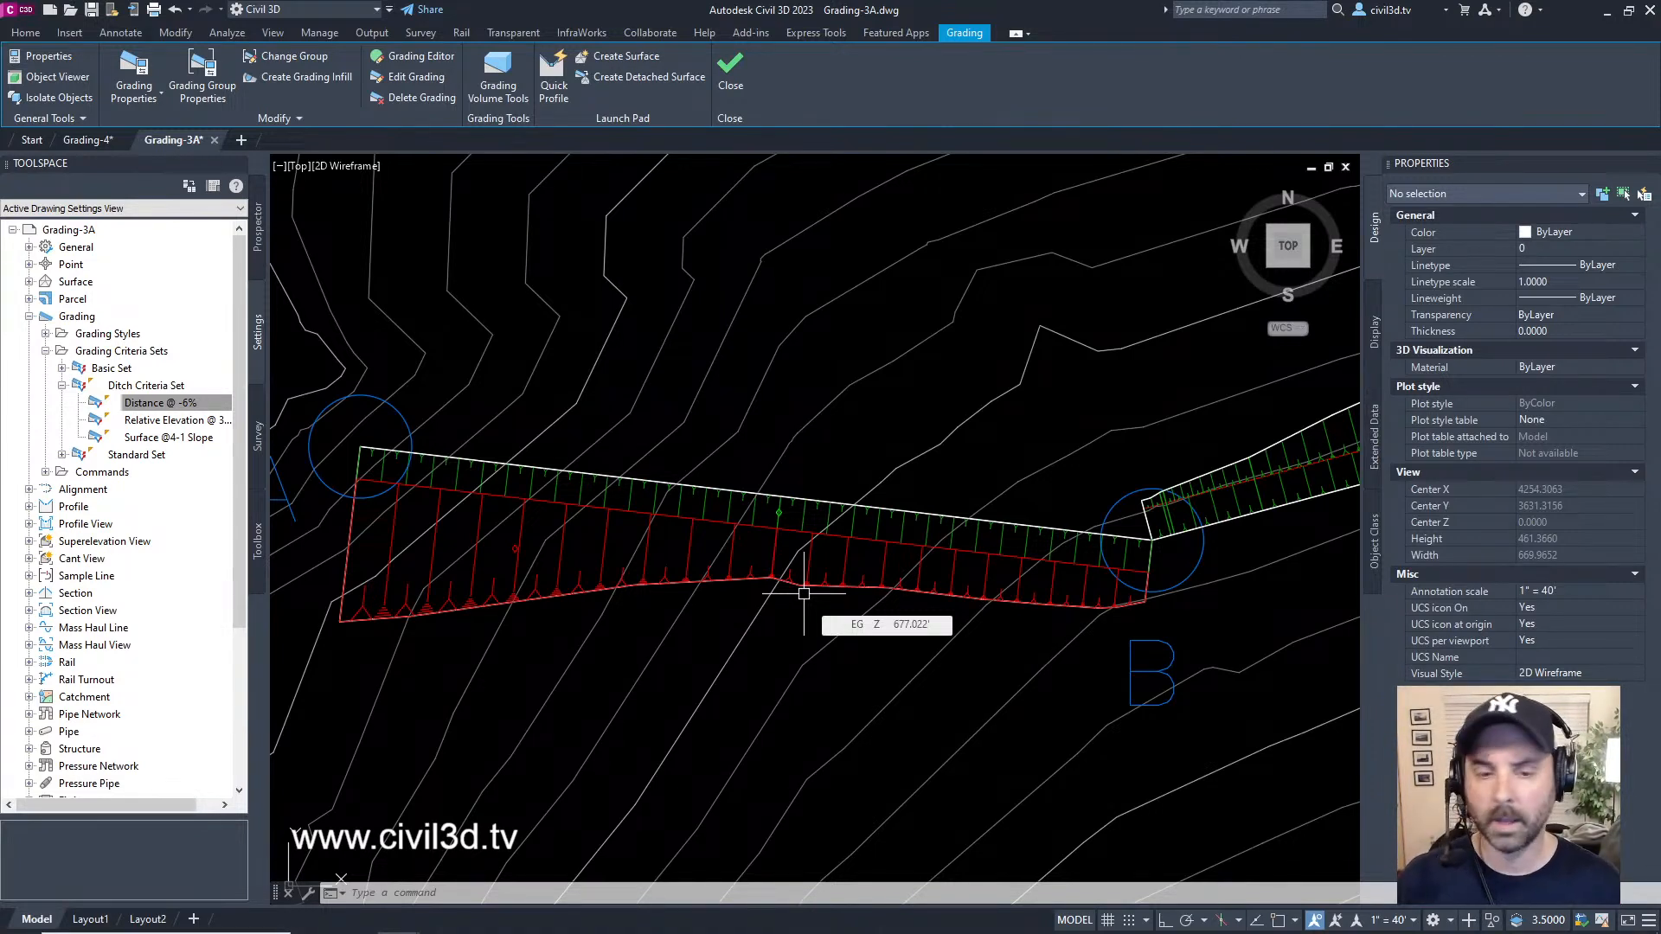
{"action": "left_click", "coordinate": [349, 893]}
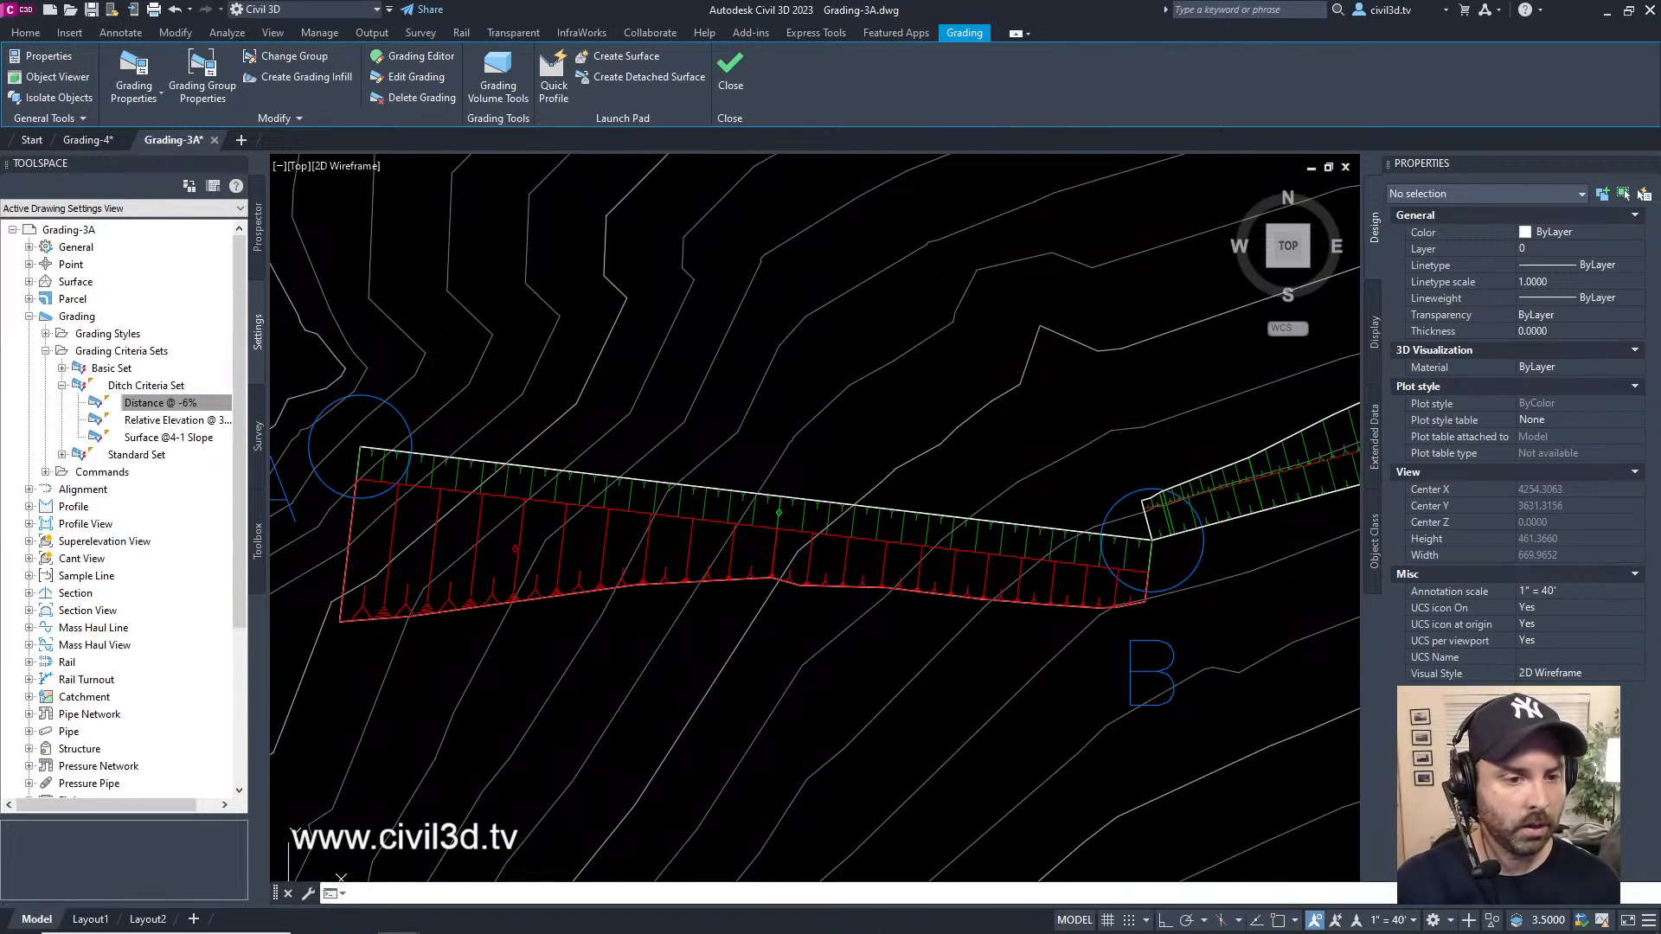
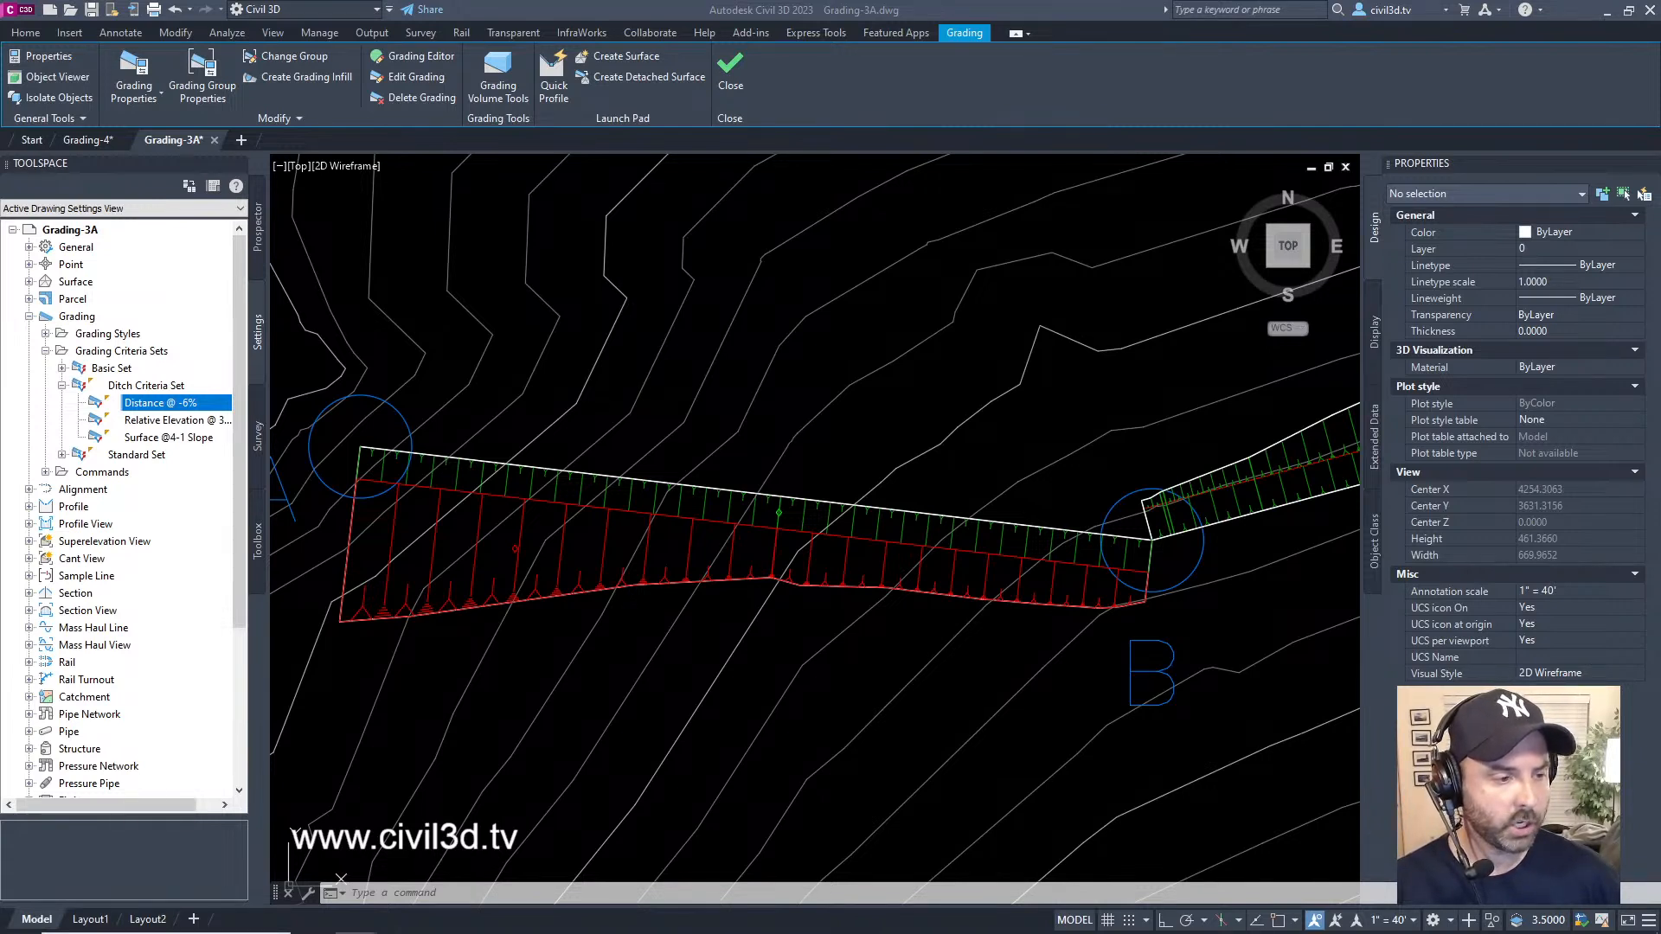
- Open Grading-6.dwg as read-only and save a copy of it to the Desktop as Grading-6
{"action": "left_click", "coordinate": [713, 4]}
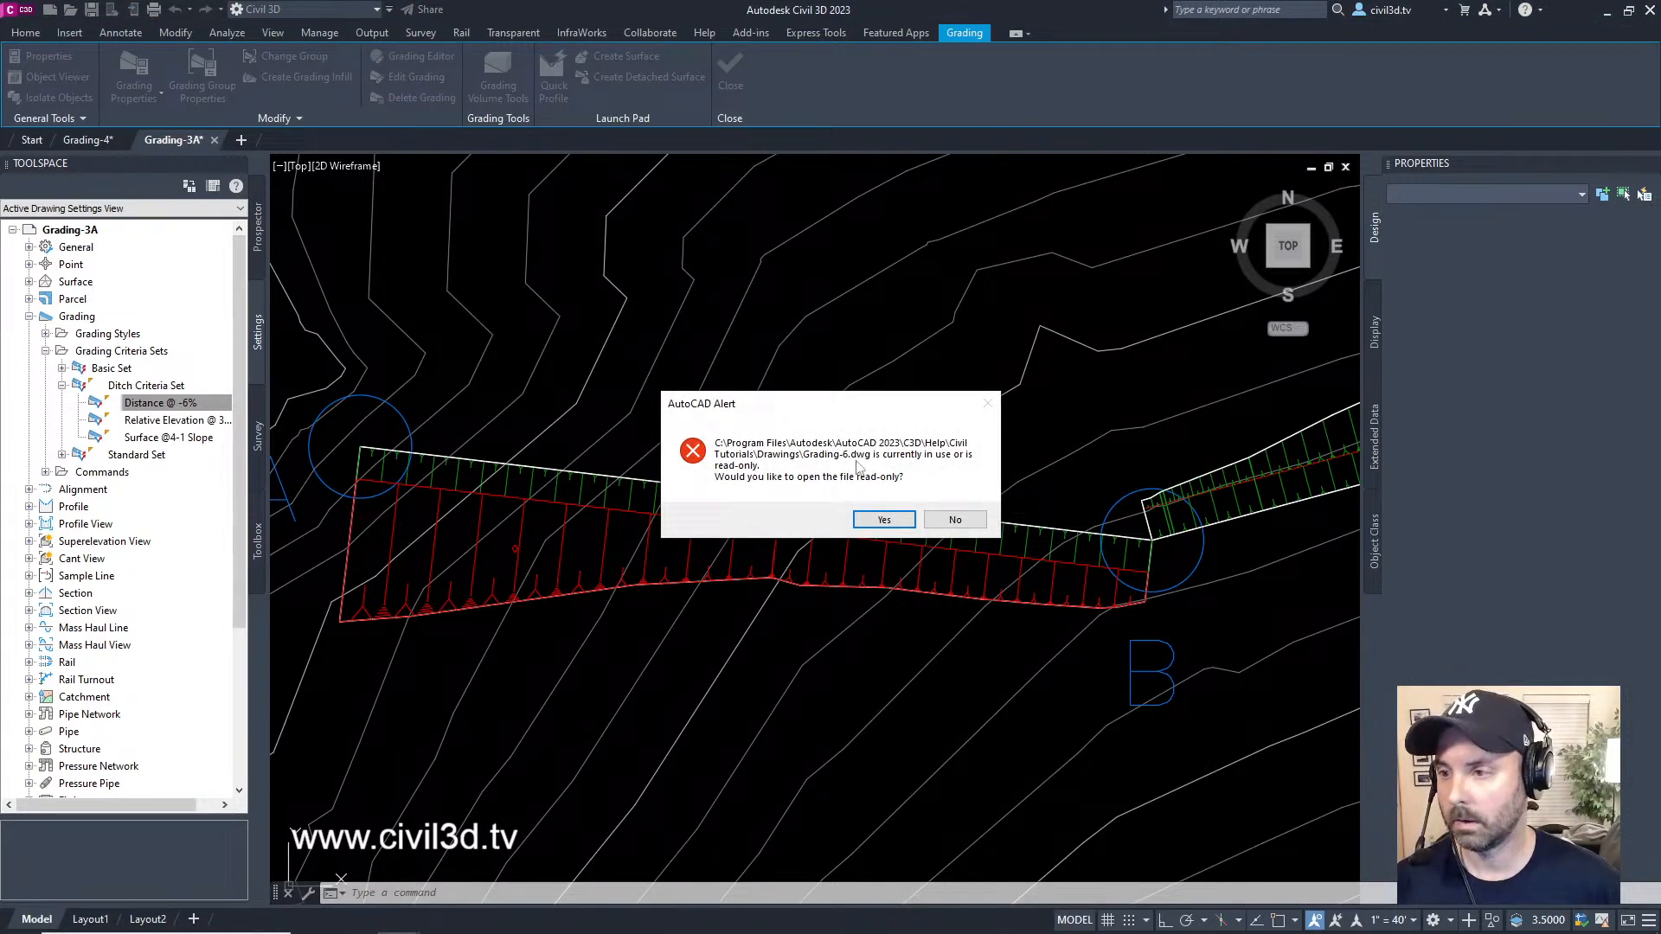
{"action": "left_click", "coordinate": [884, 520]}
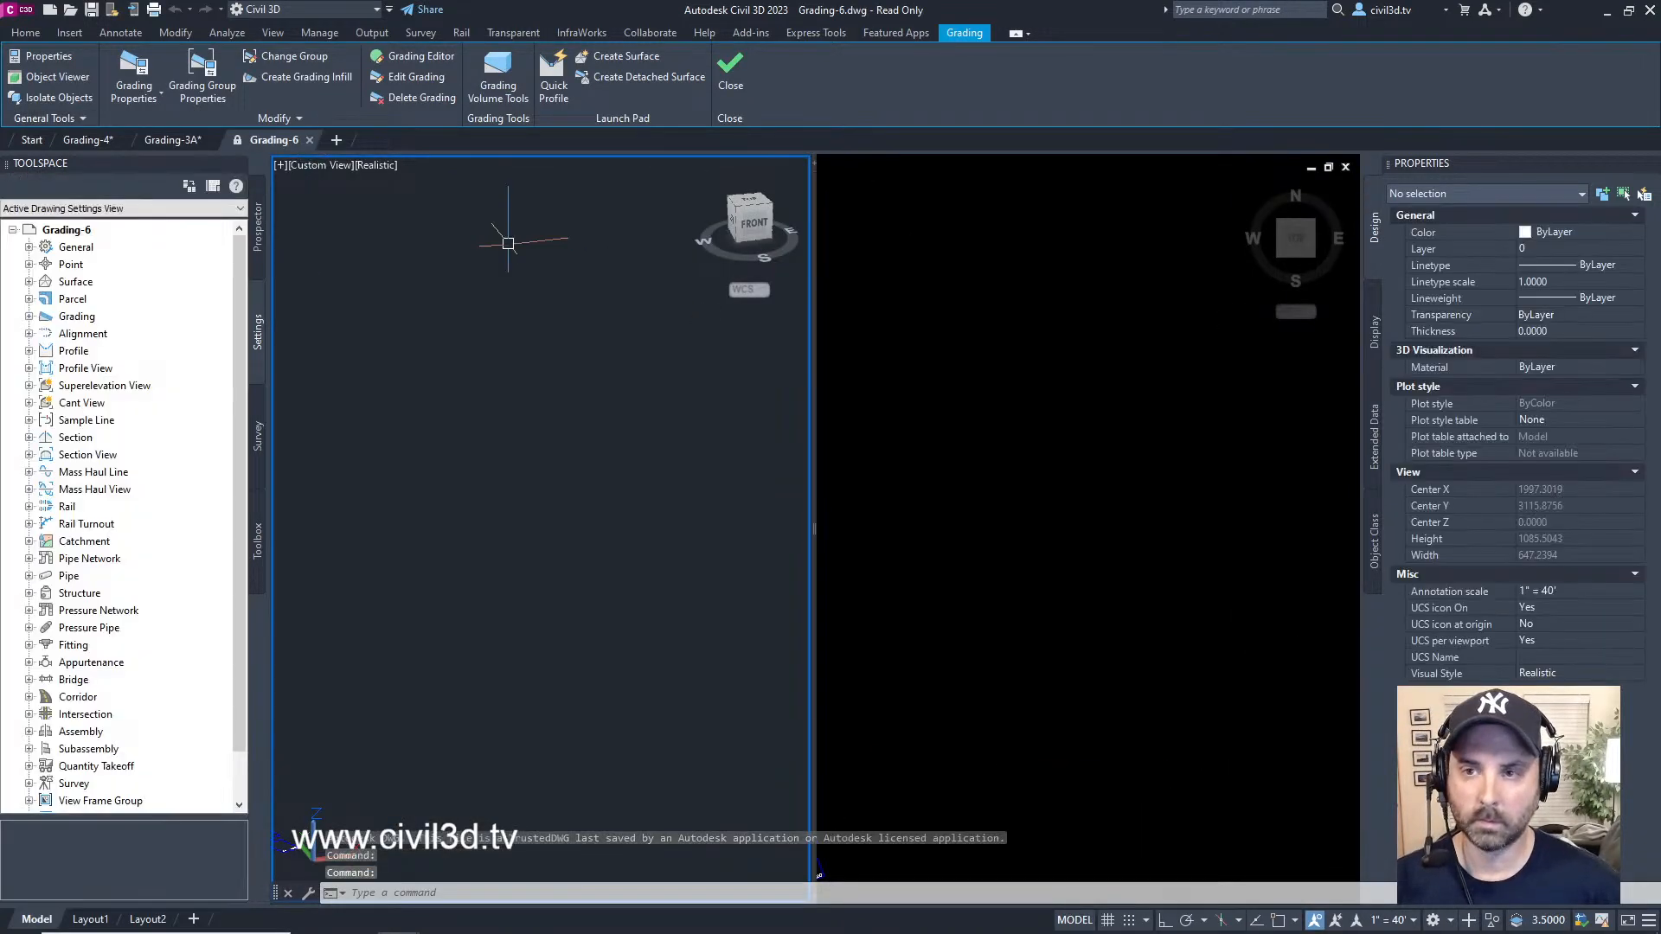
{"action": "left_click", "coordinate": [19, 10]}
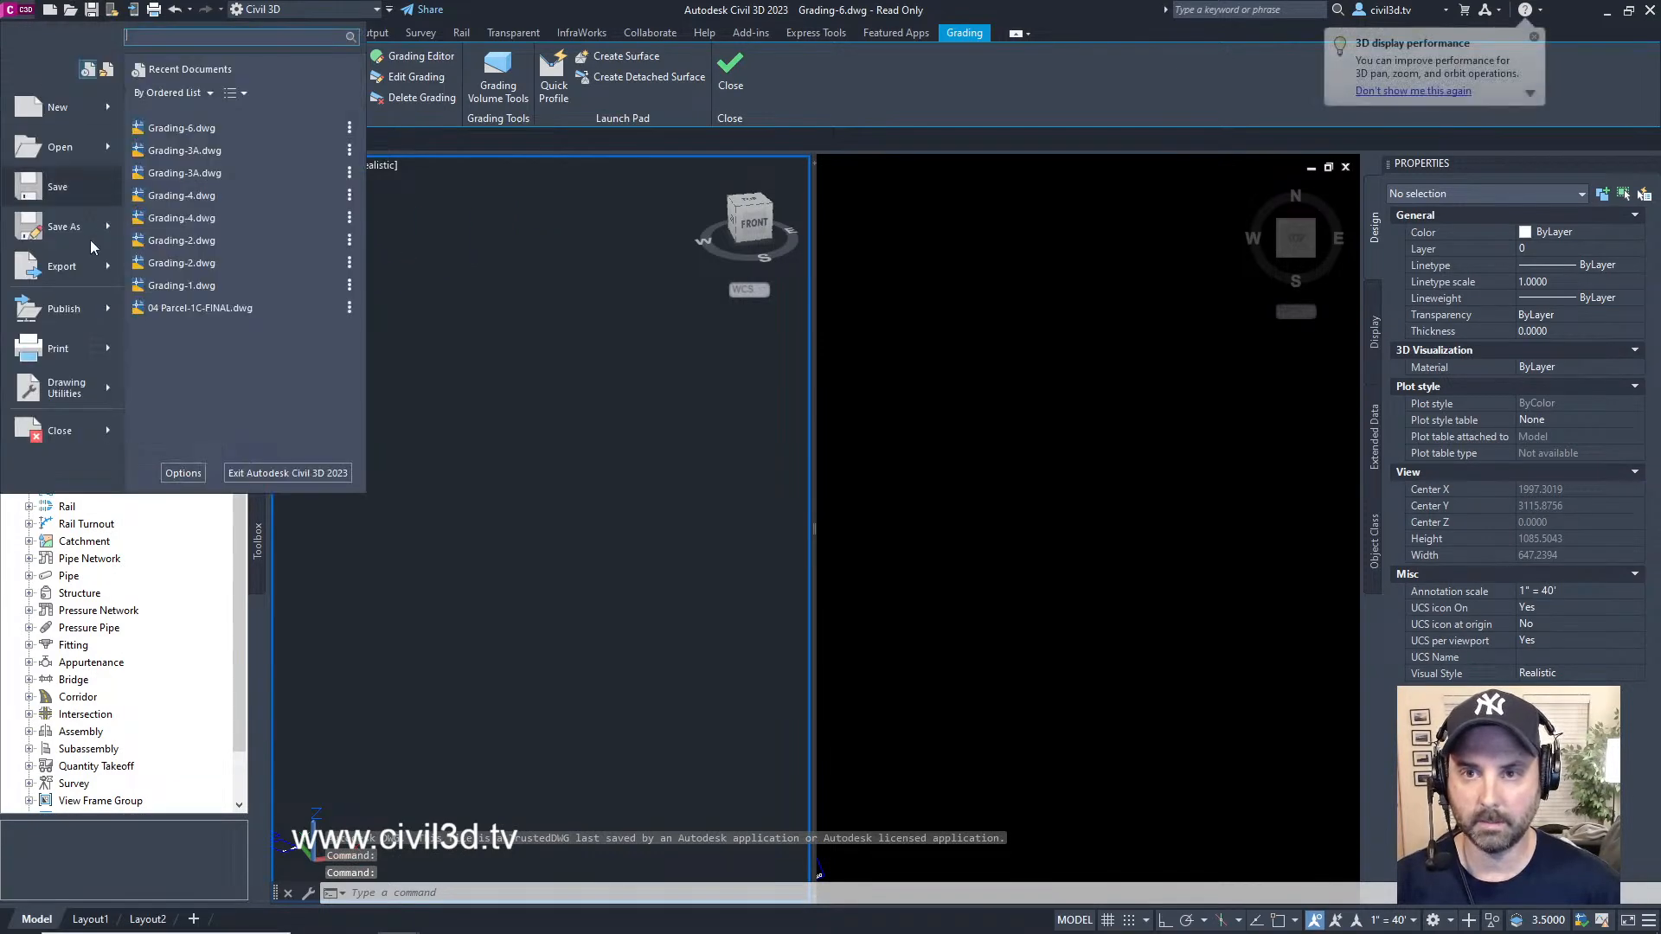
{"action": "left_click", "coordinate": [80, 235]}
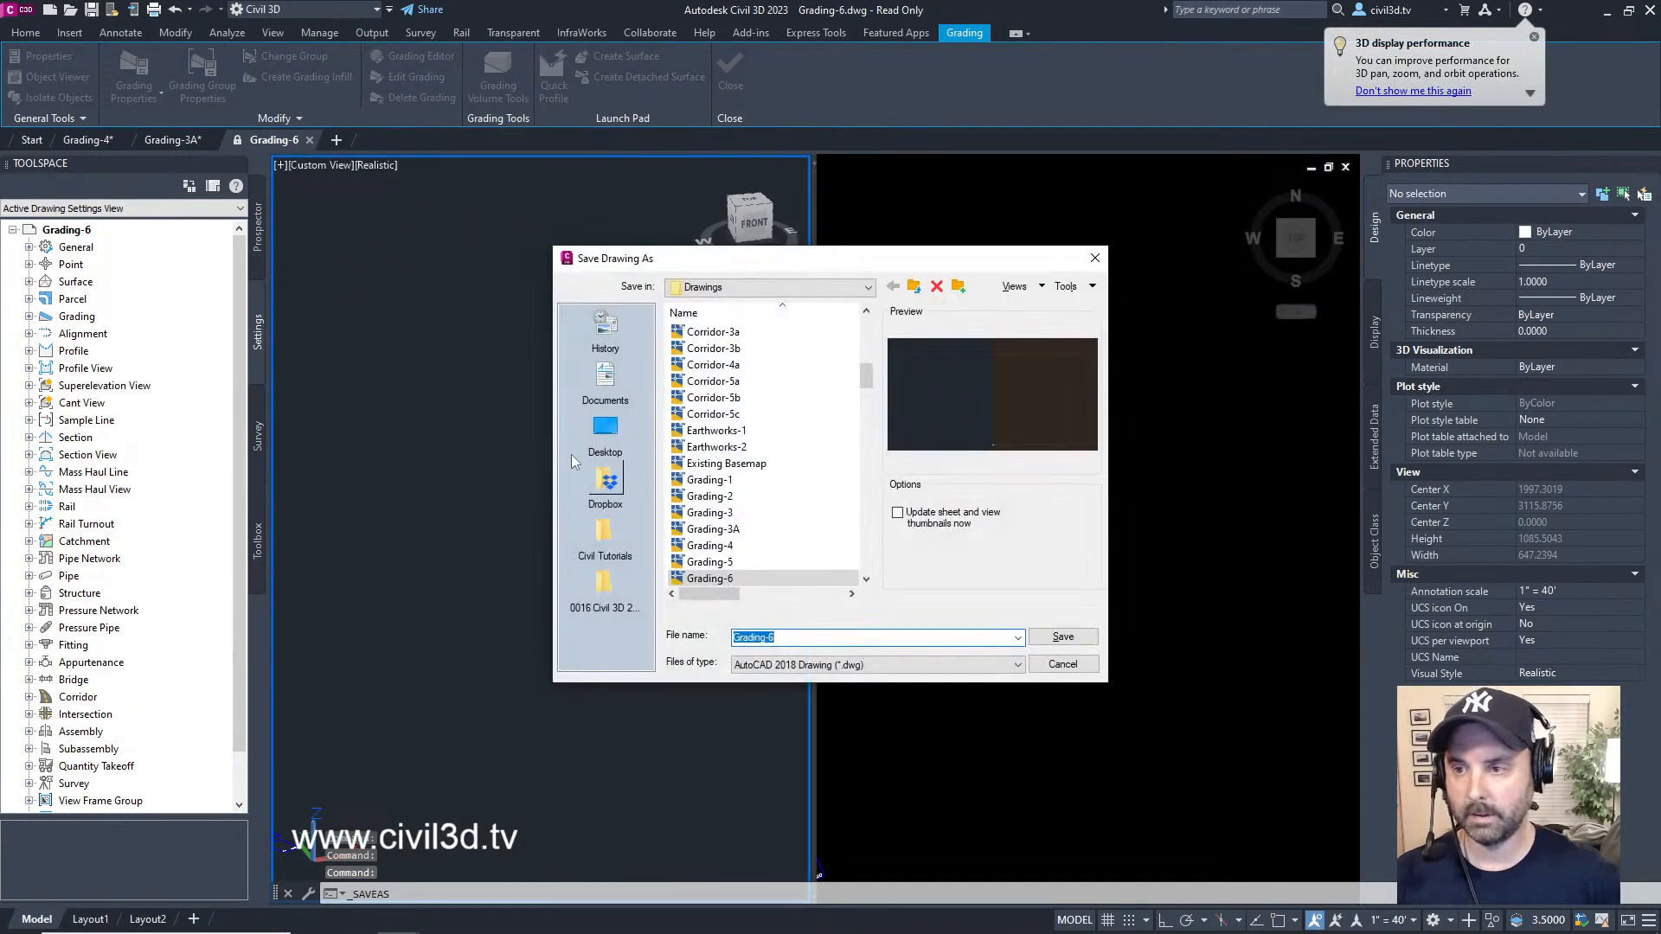
{"action": "left_click", "coordinate": [605, 428]}
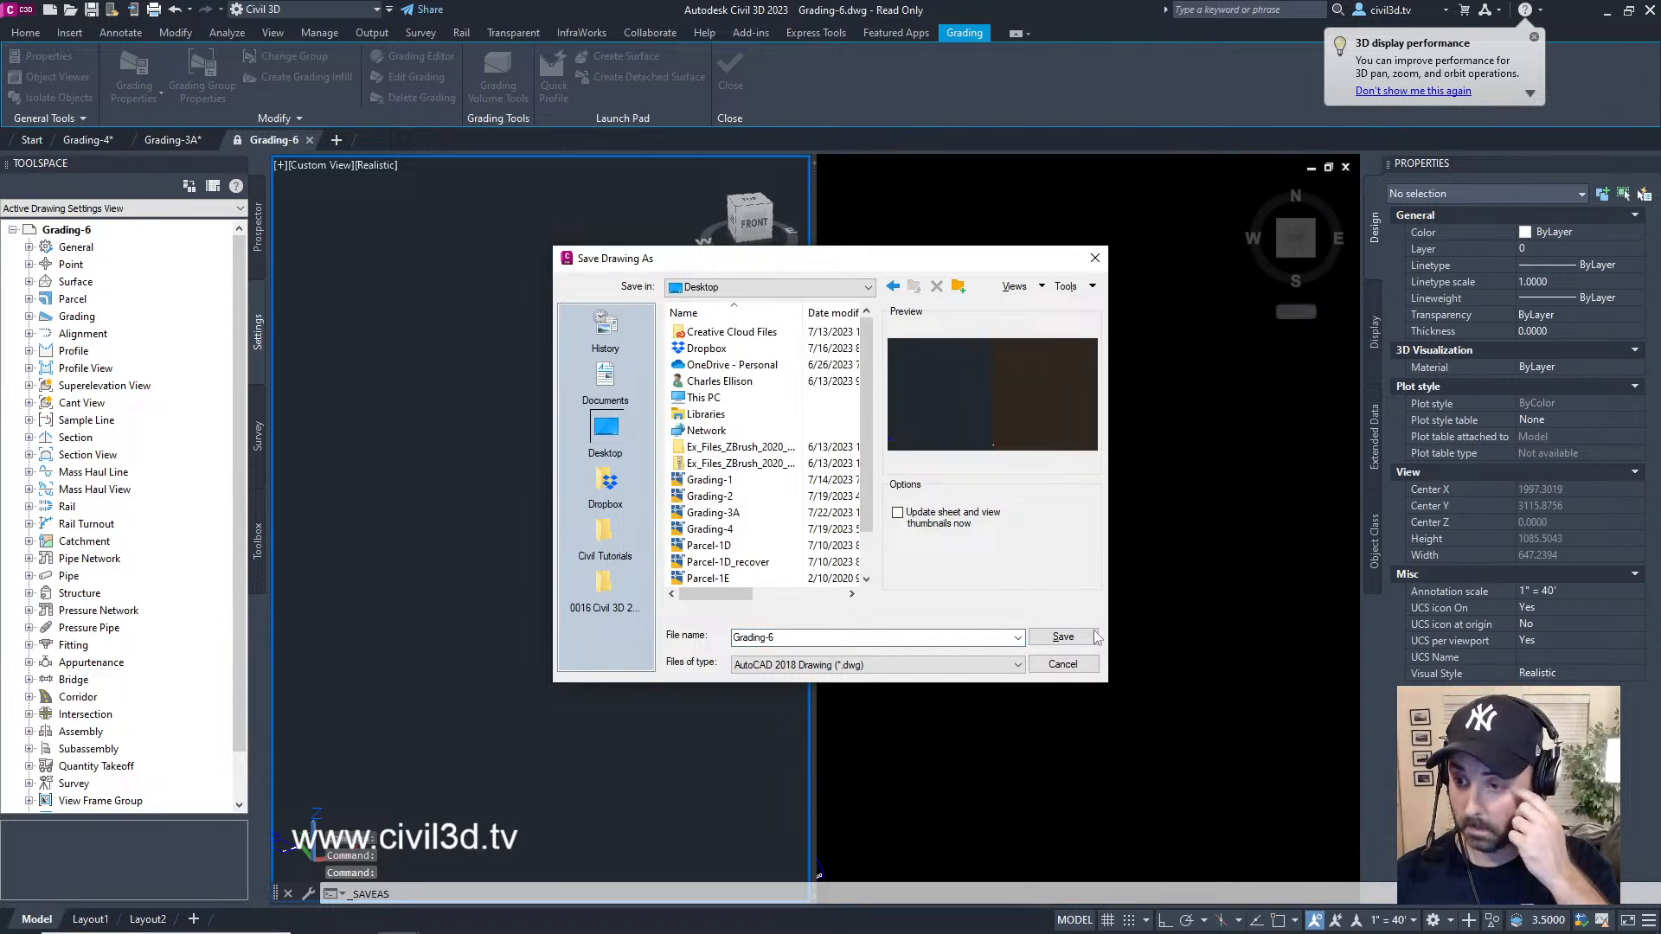
{"action": "left_click", "coordinate": [1063, 637]}
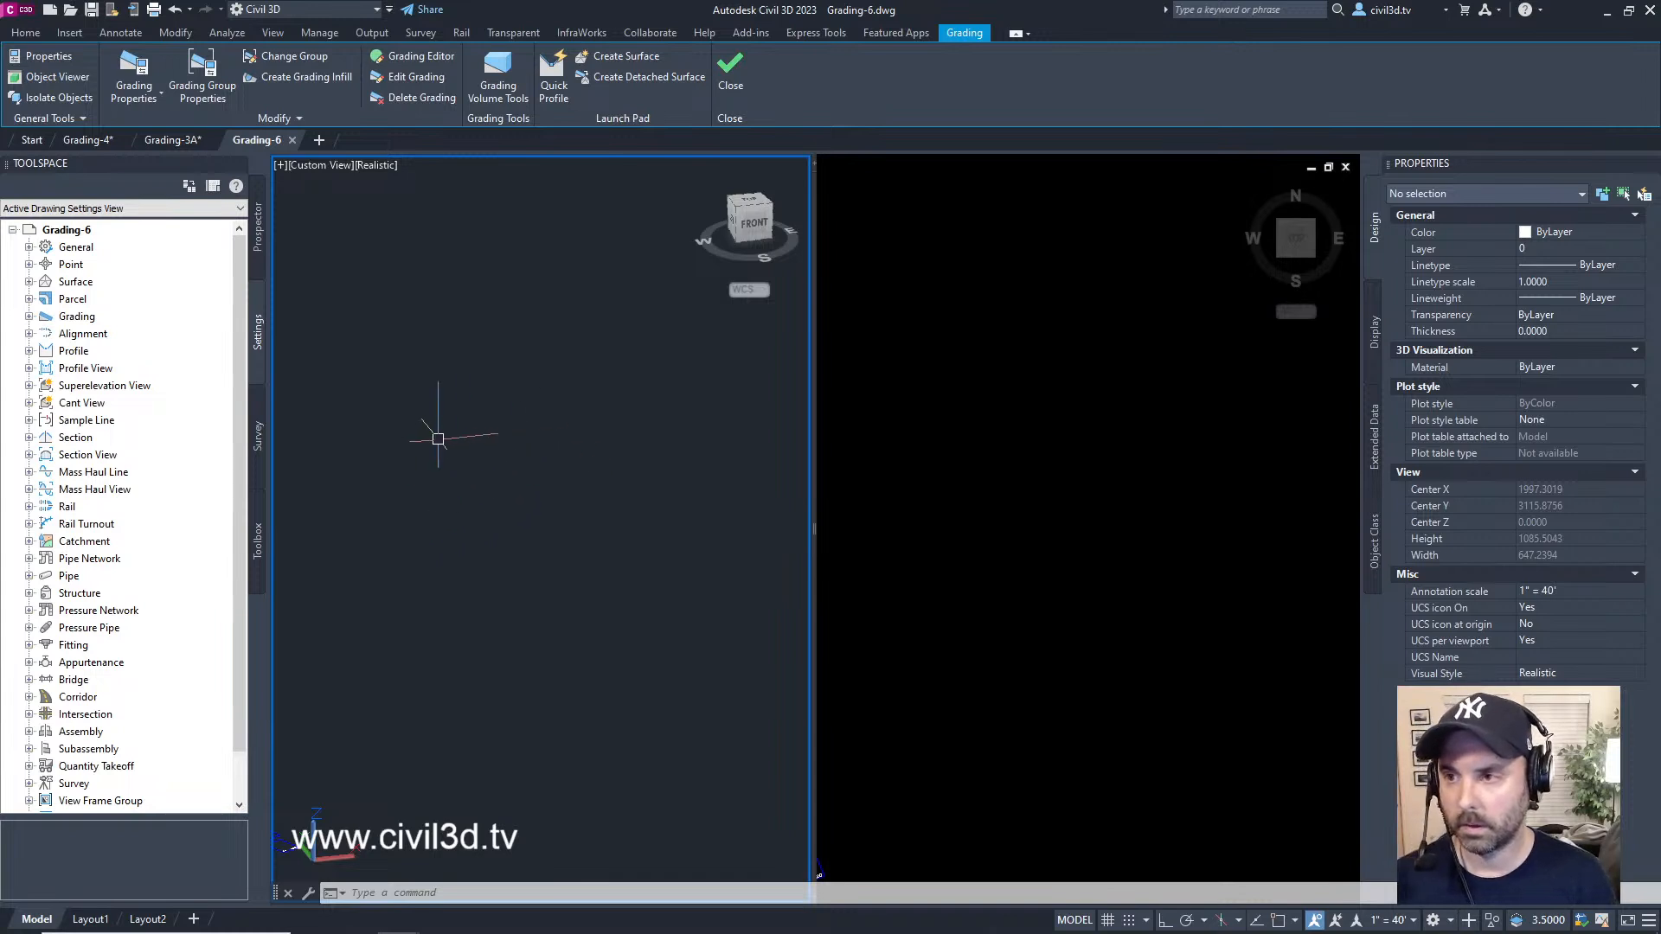
- In the drawing window colors options, set the uniform background of the 3D parallel projection context to Black and apply it
{"action": "right_click", "coordinate": [526, 436]}
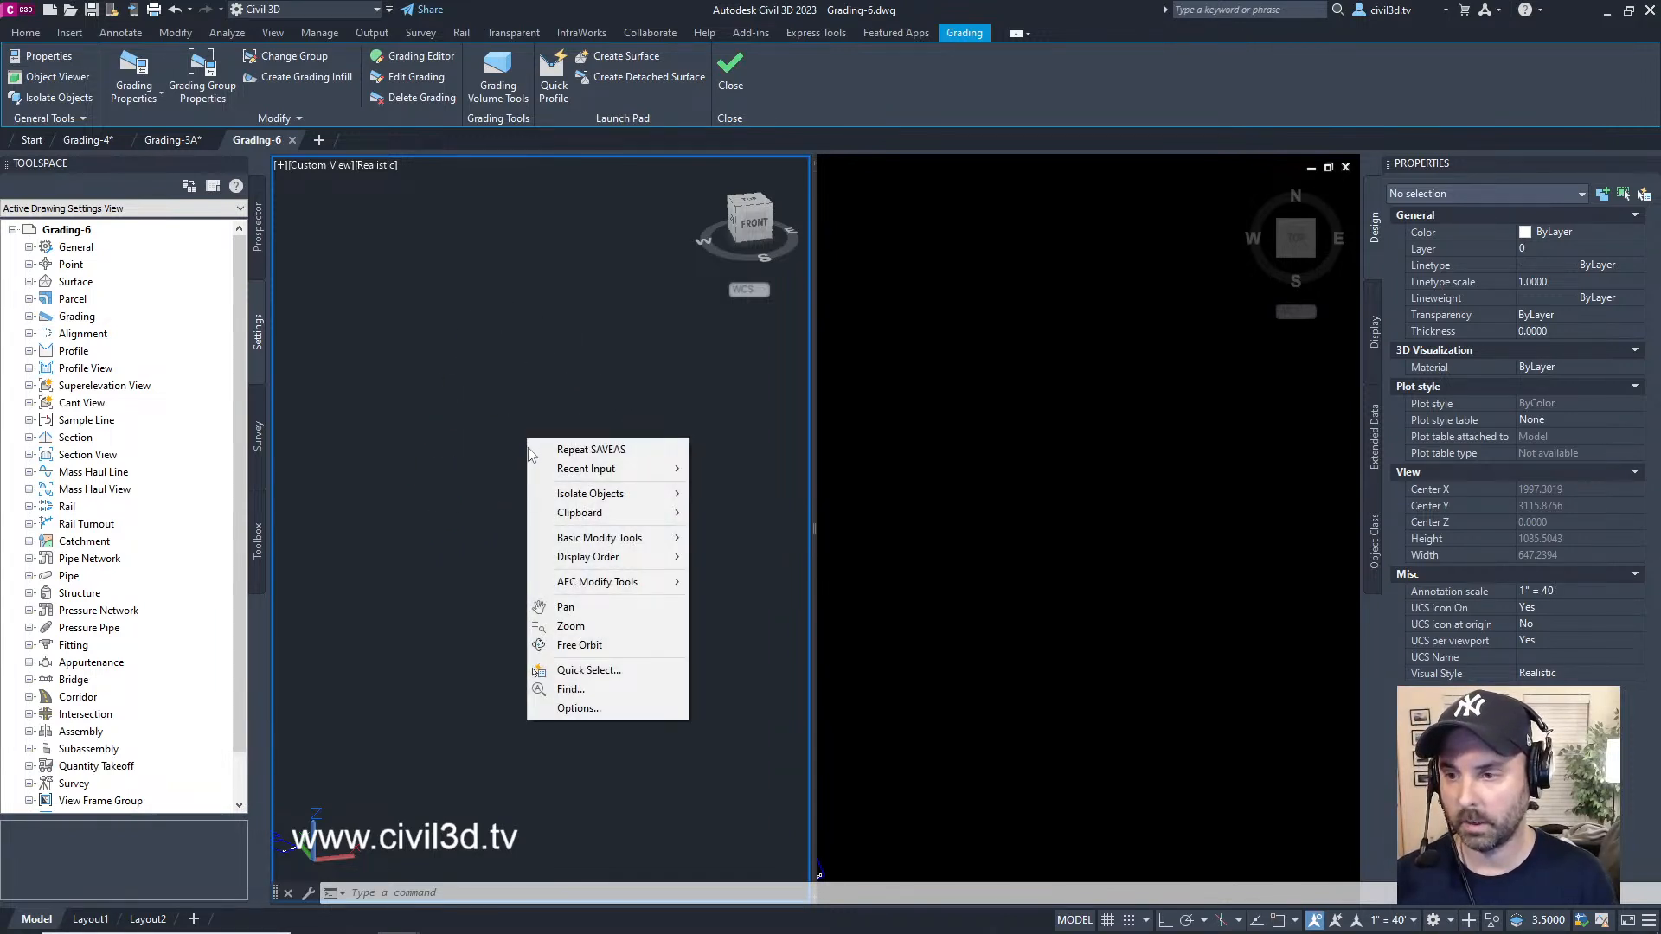
{"action": "left_click", "coordinate": [619, 707]}
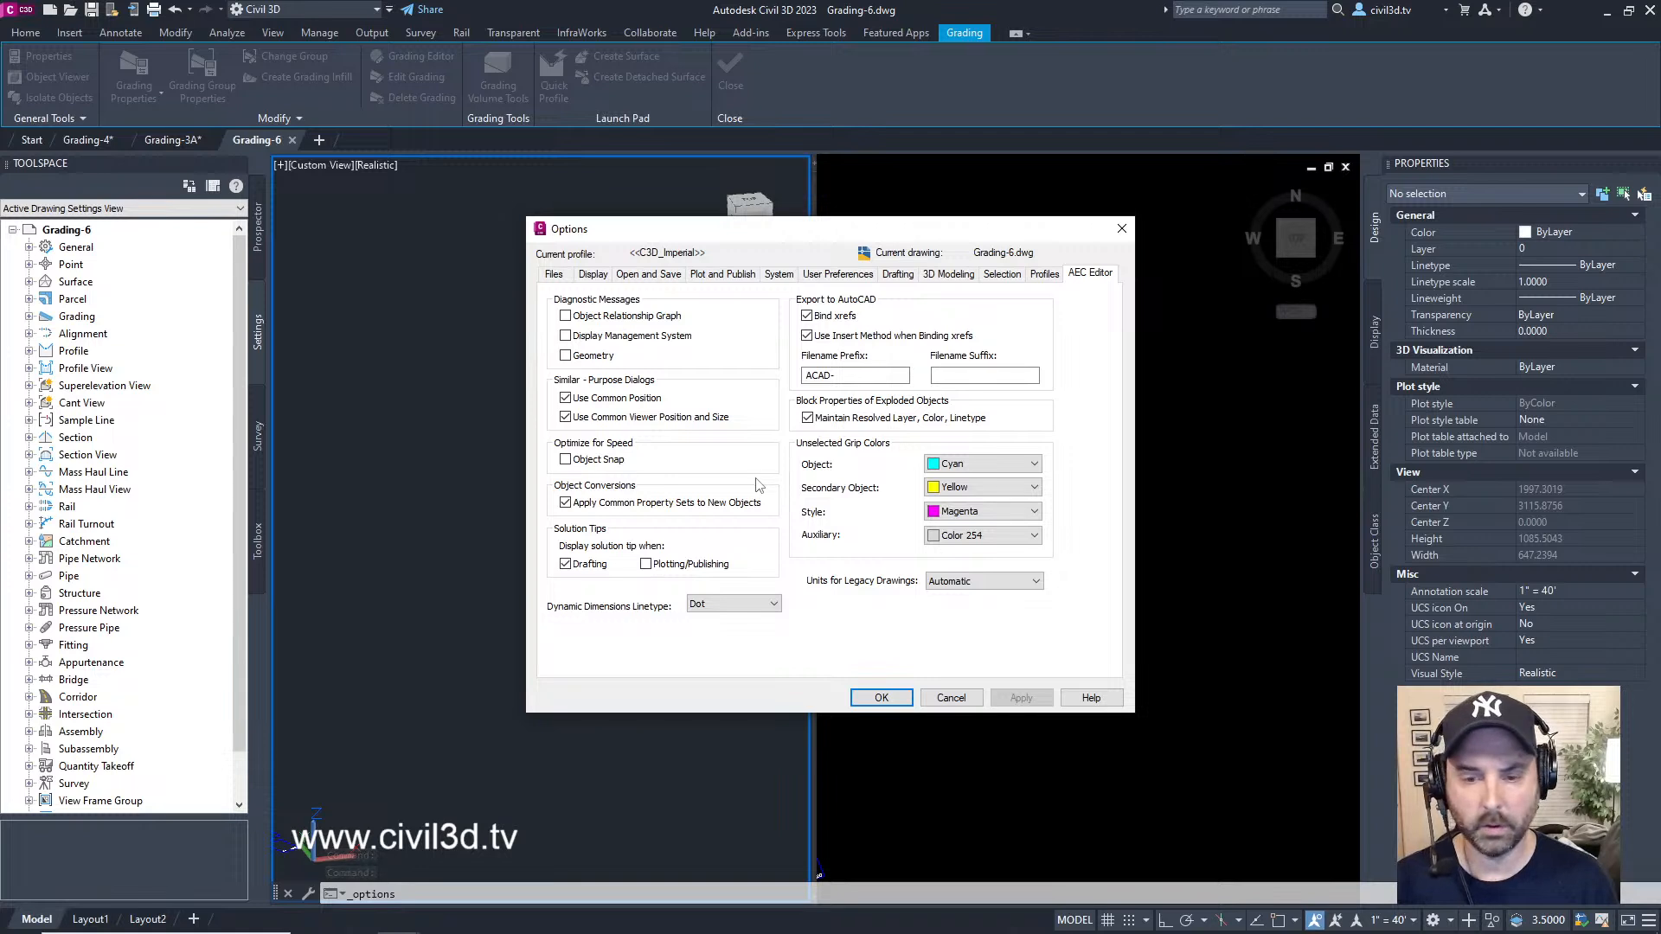
{"action": "left_click", "coordinate": [1049, 275]}
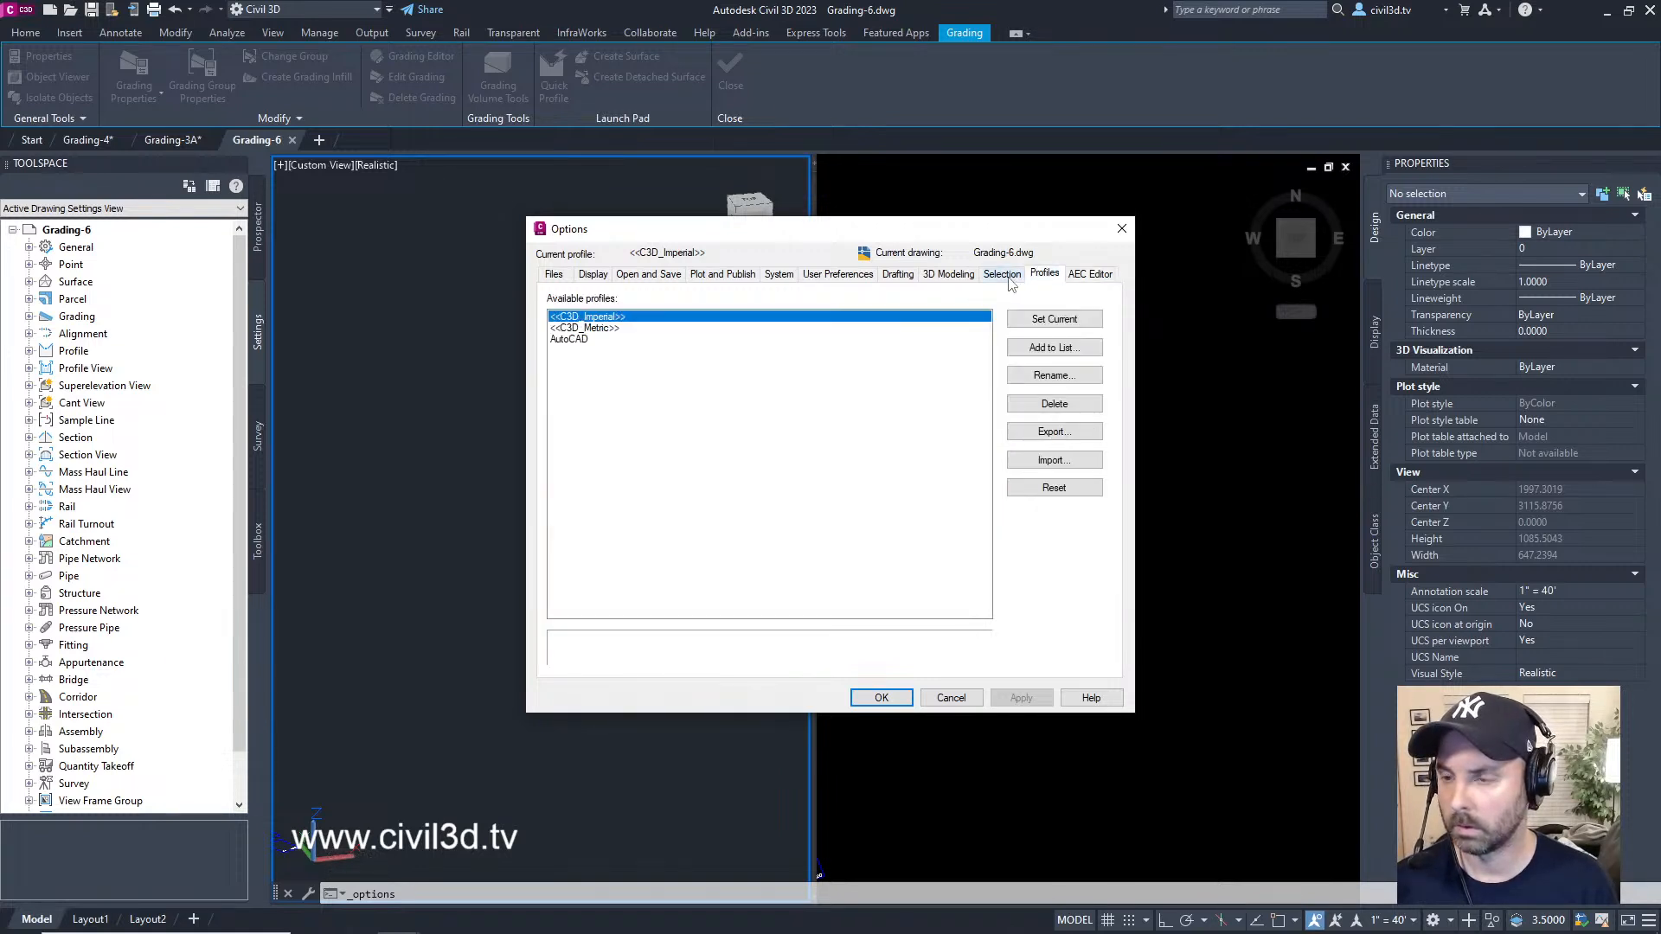
{"action": "left_click", "coordinate": [1003, 275]}
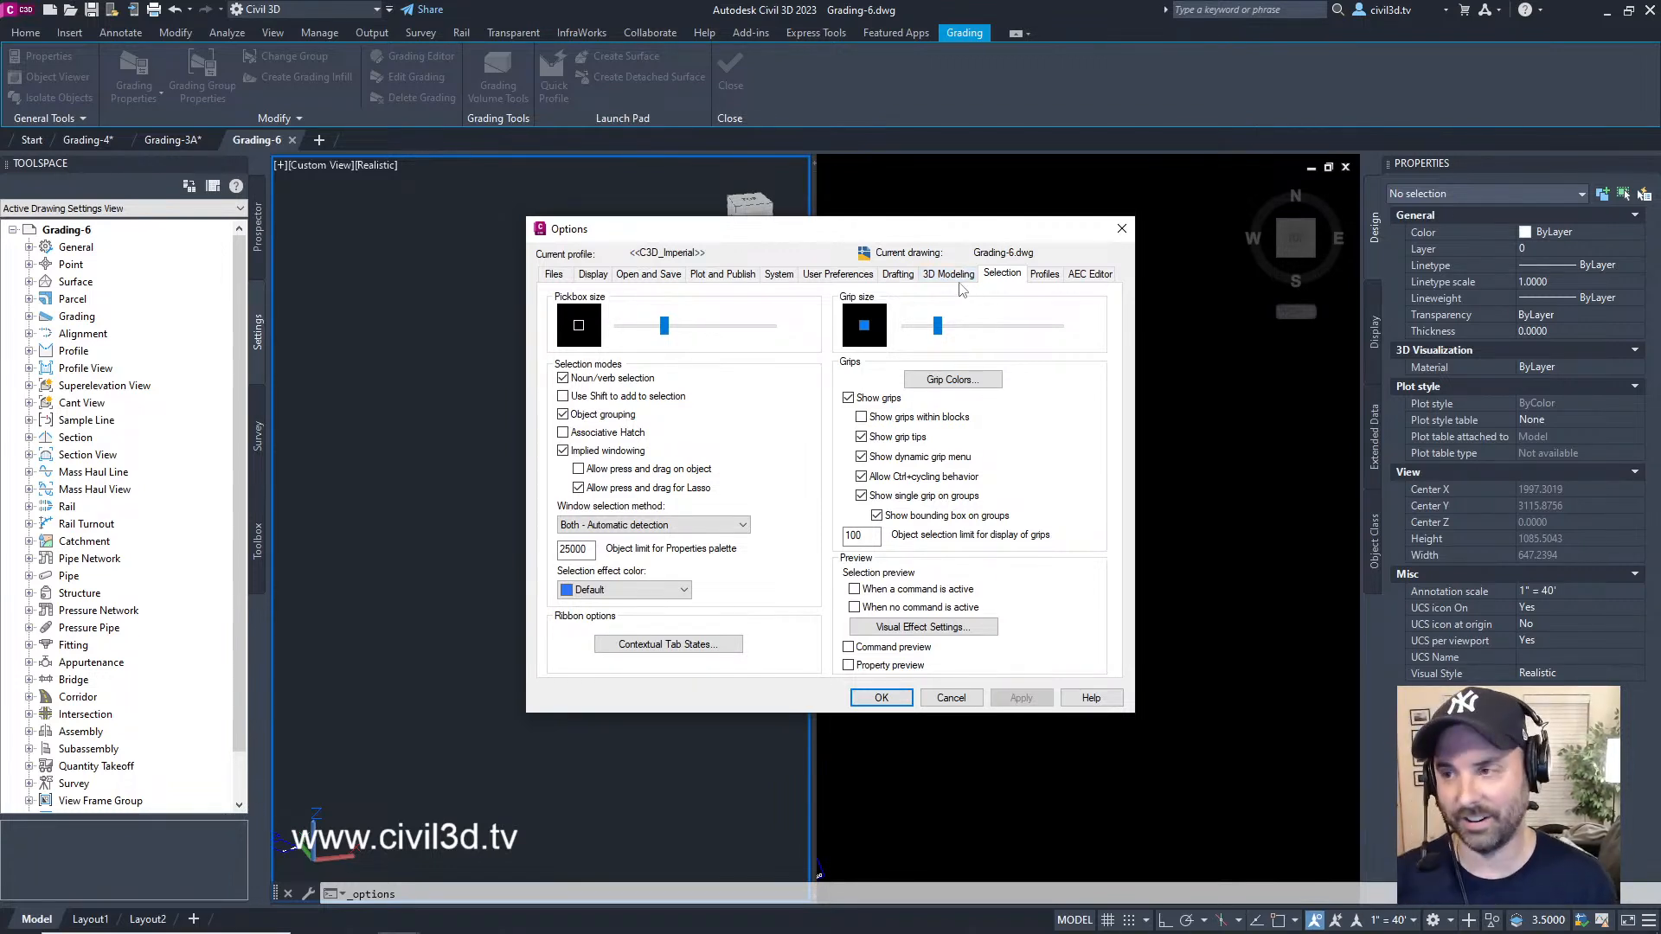
{"action": "left_click", "coordinate": [956, 279]}
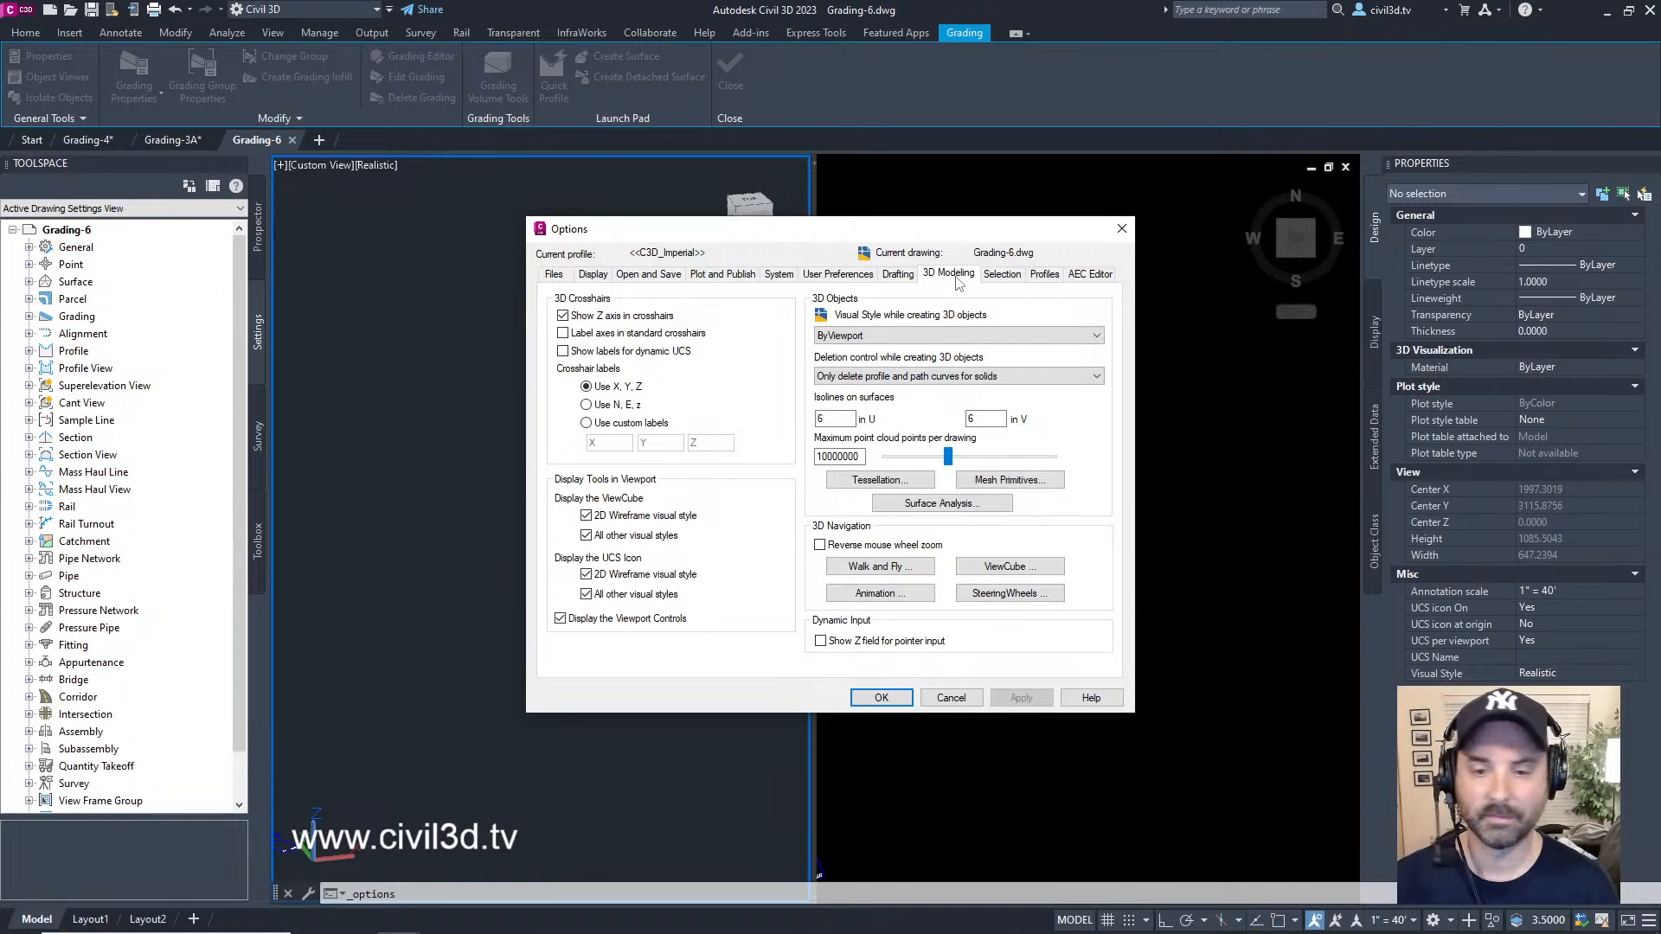
{"action": "left_click_drag", "start_coordinate": [939, 232], "coordinate": [1313, 218]}
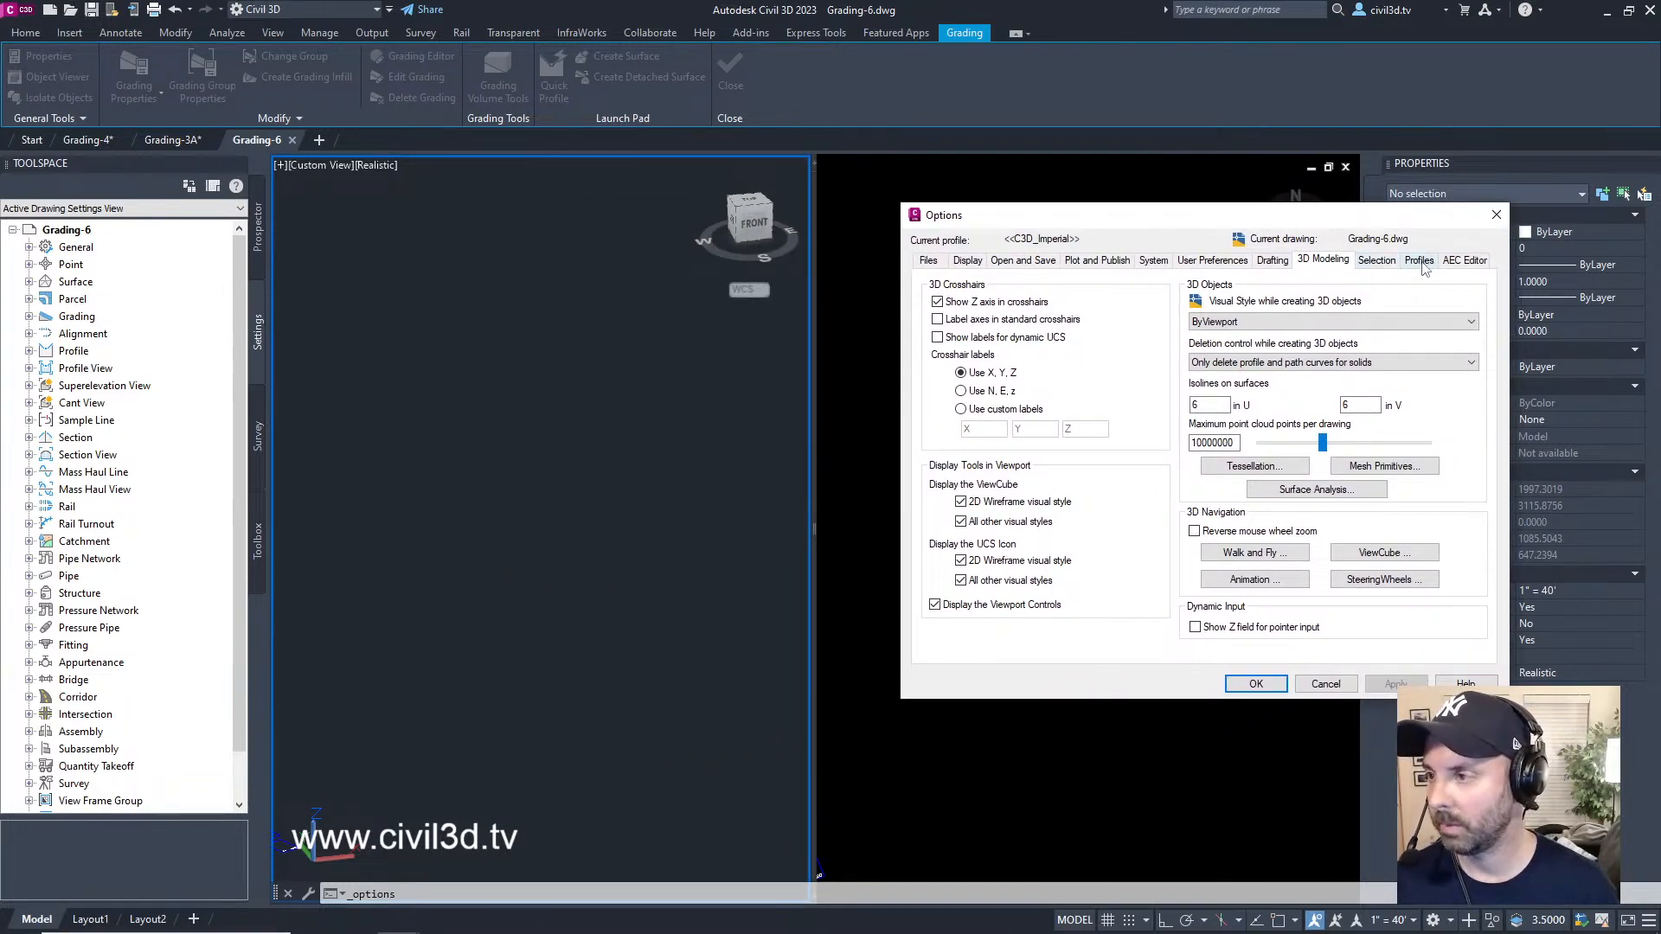
{"action": "left_click", "coordinate": [1389, 261]}
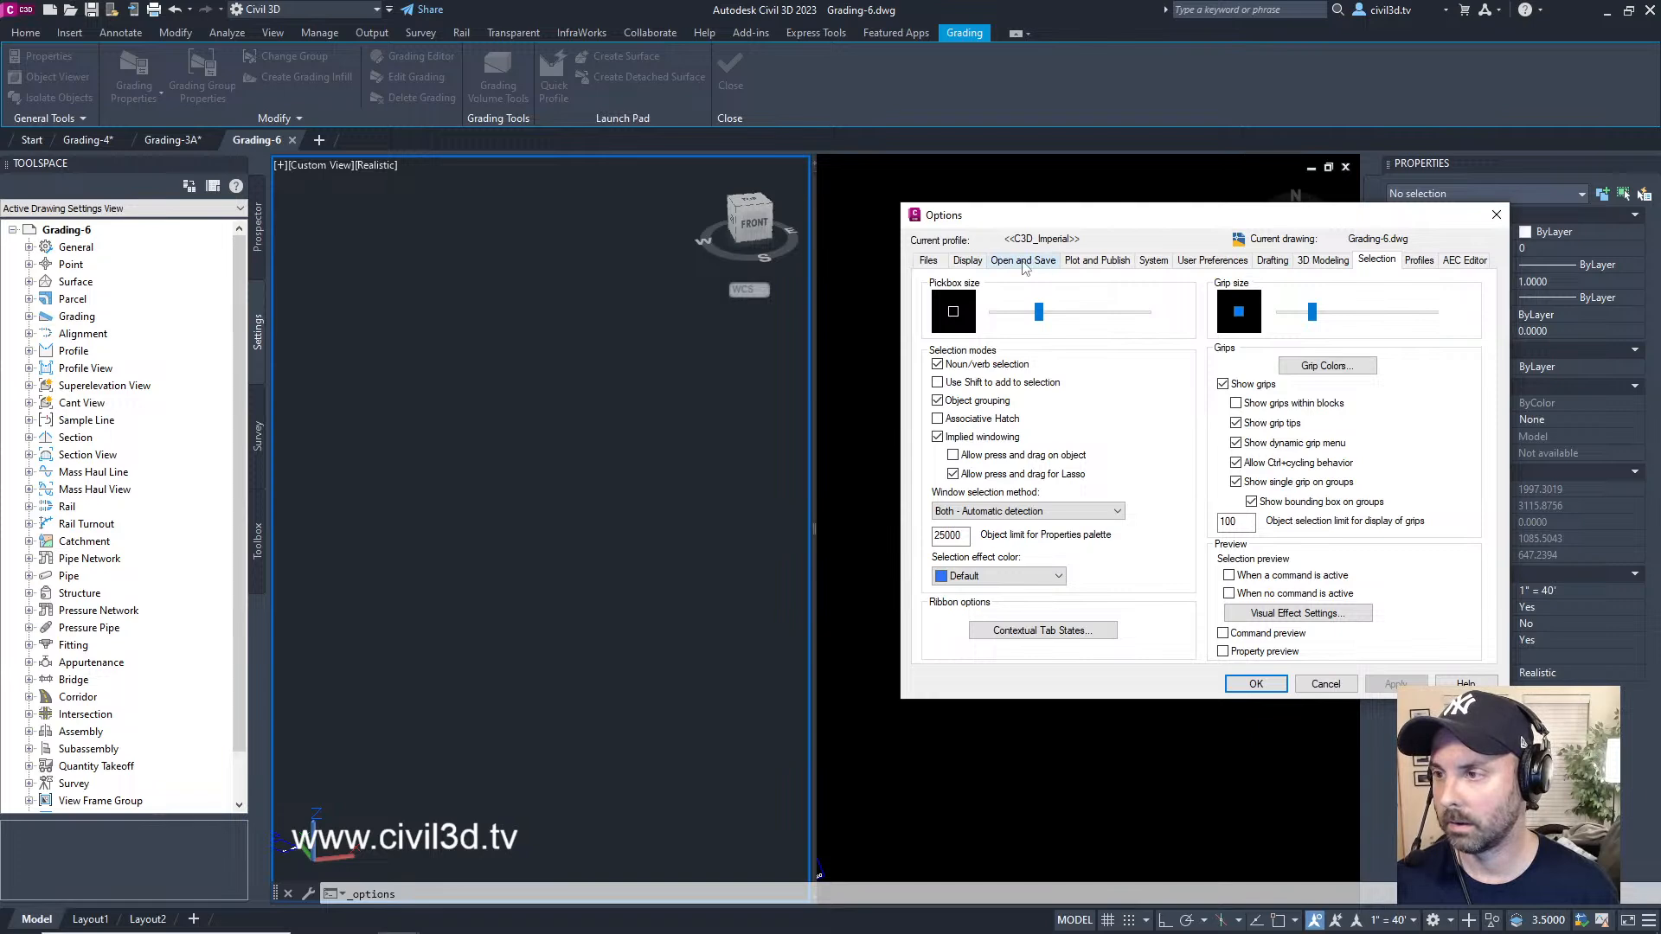
{"action": "left_click", "coordinate": [969, 261]}
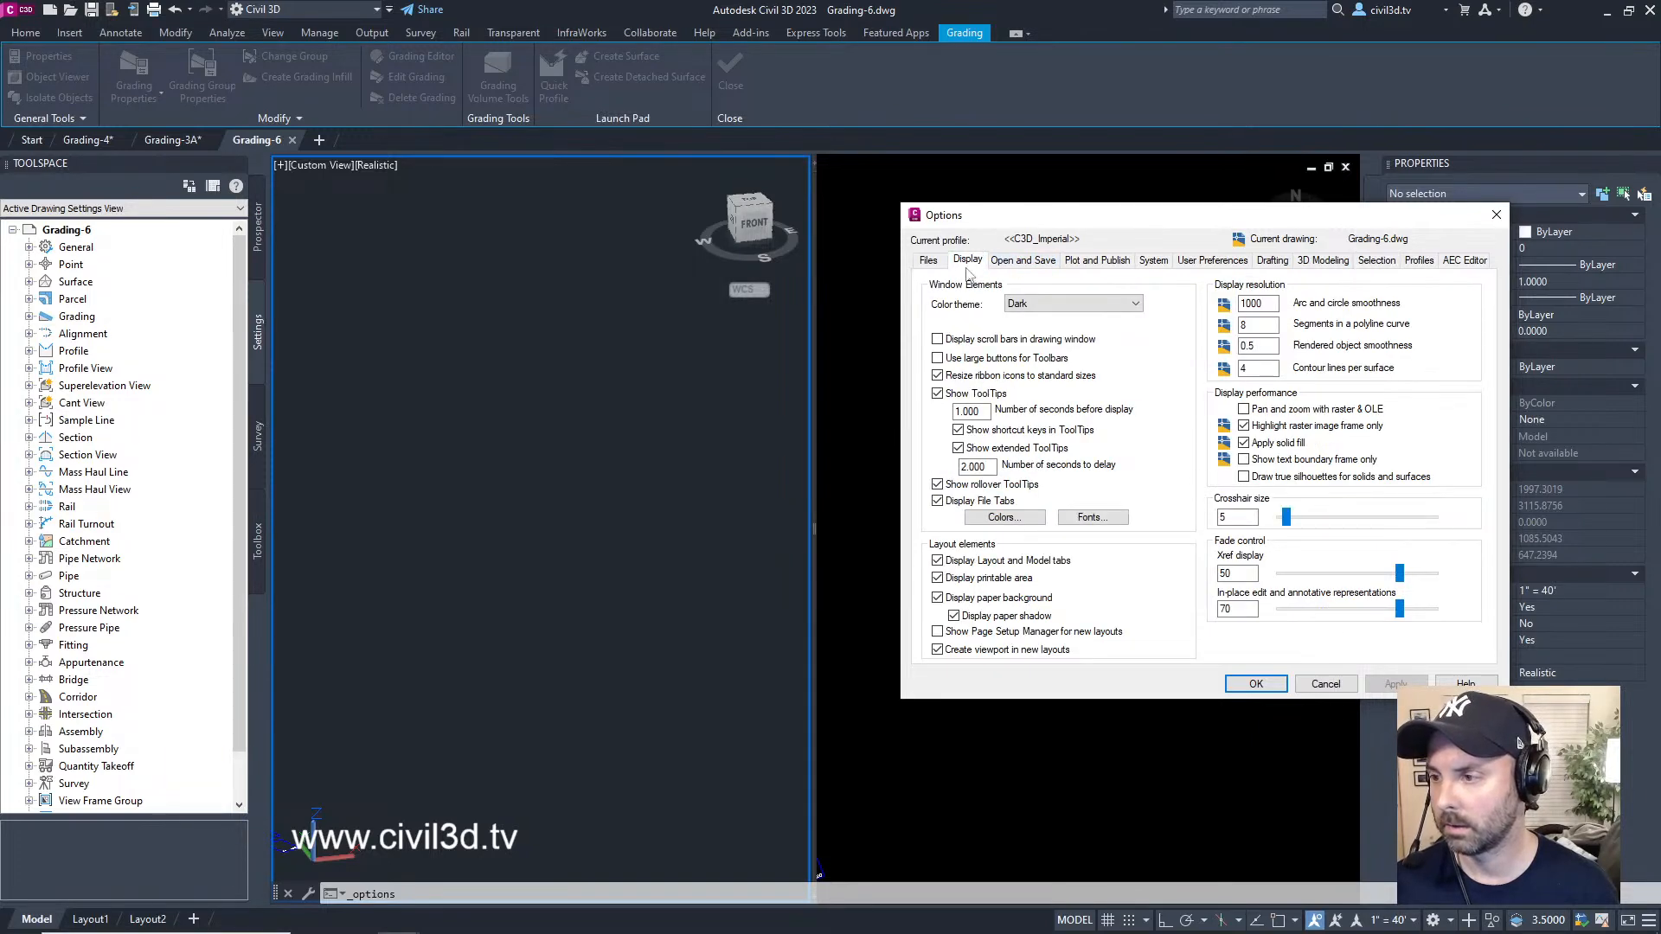
{"action": "left_click", "coordinate": [1003, 517]}
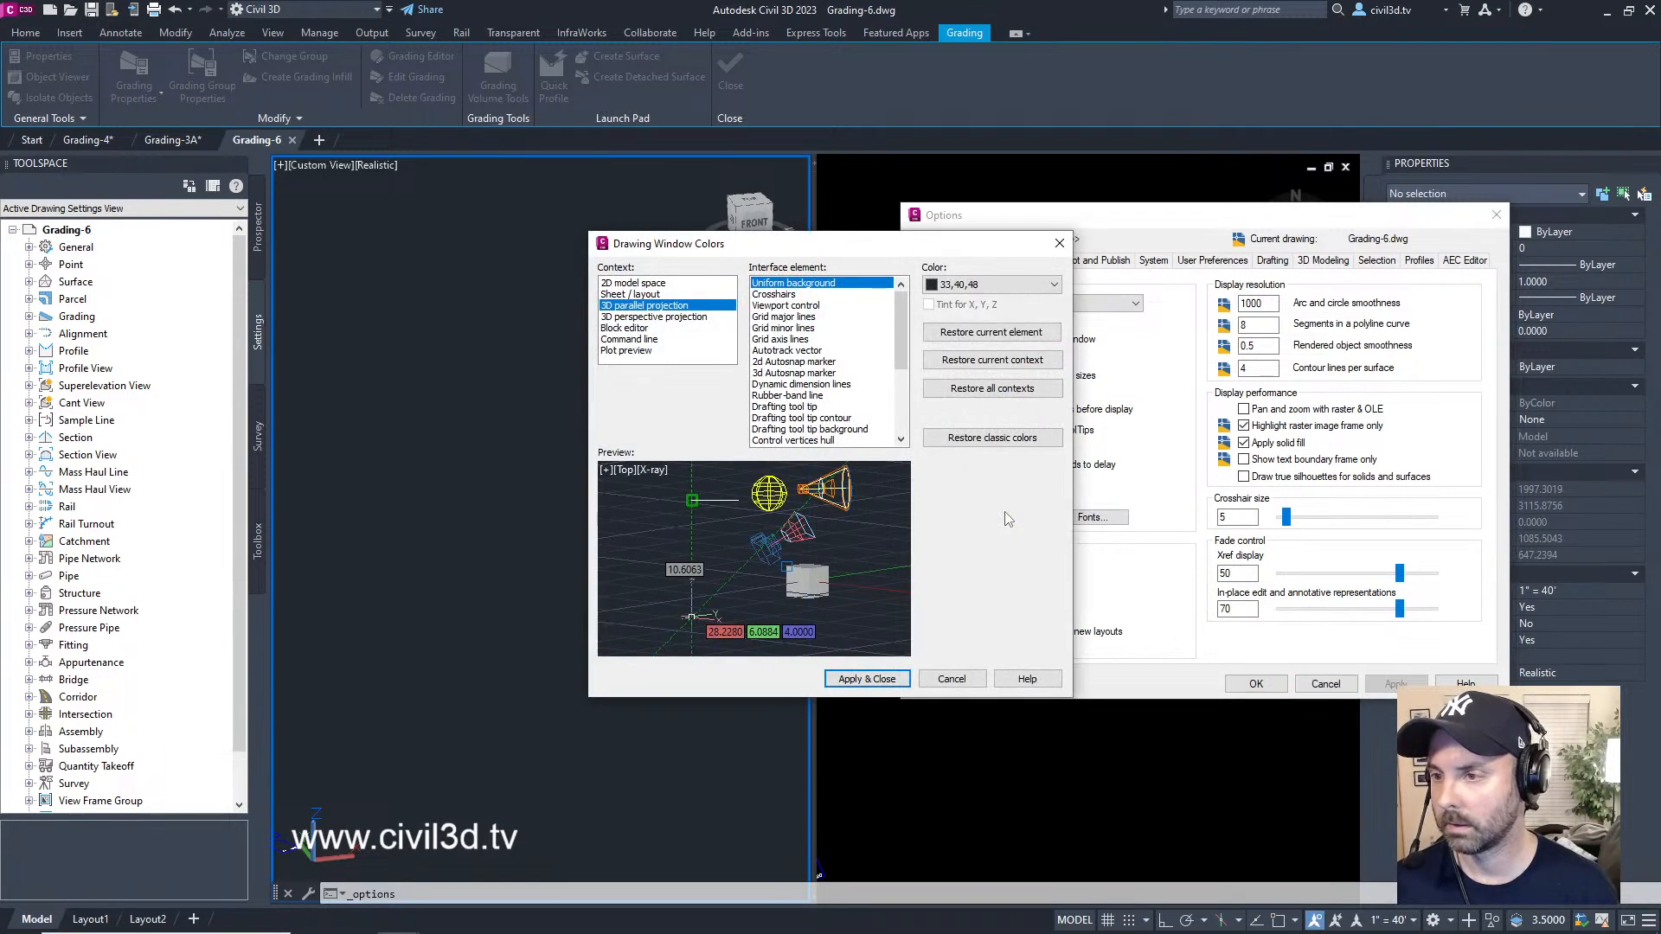
{"action": "left_click_drag", "start_coordinate": [894, 254], "coordinate": [1070, 205]}
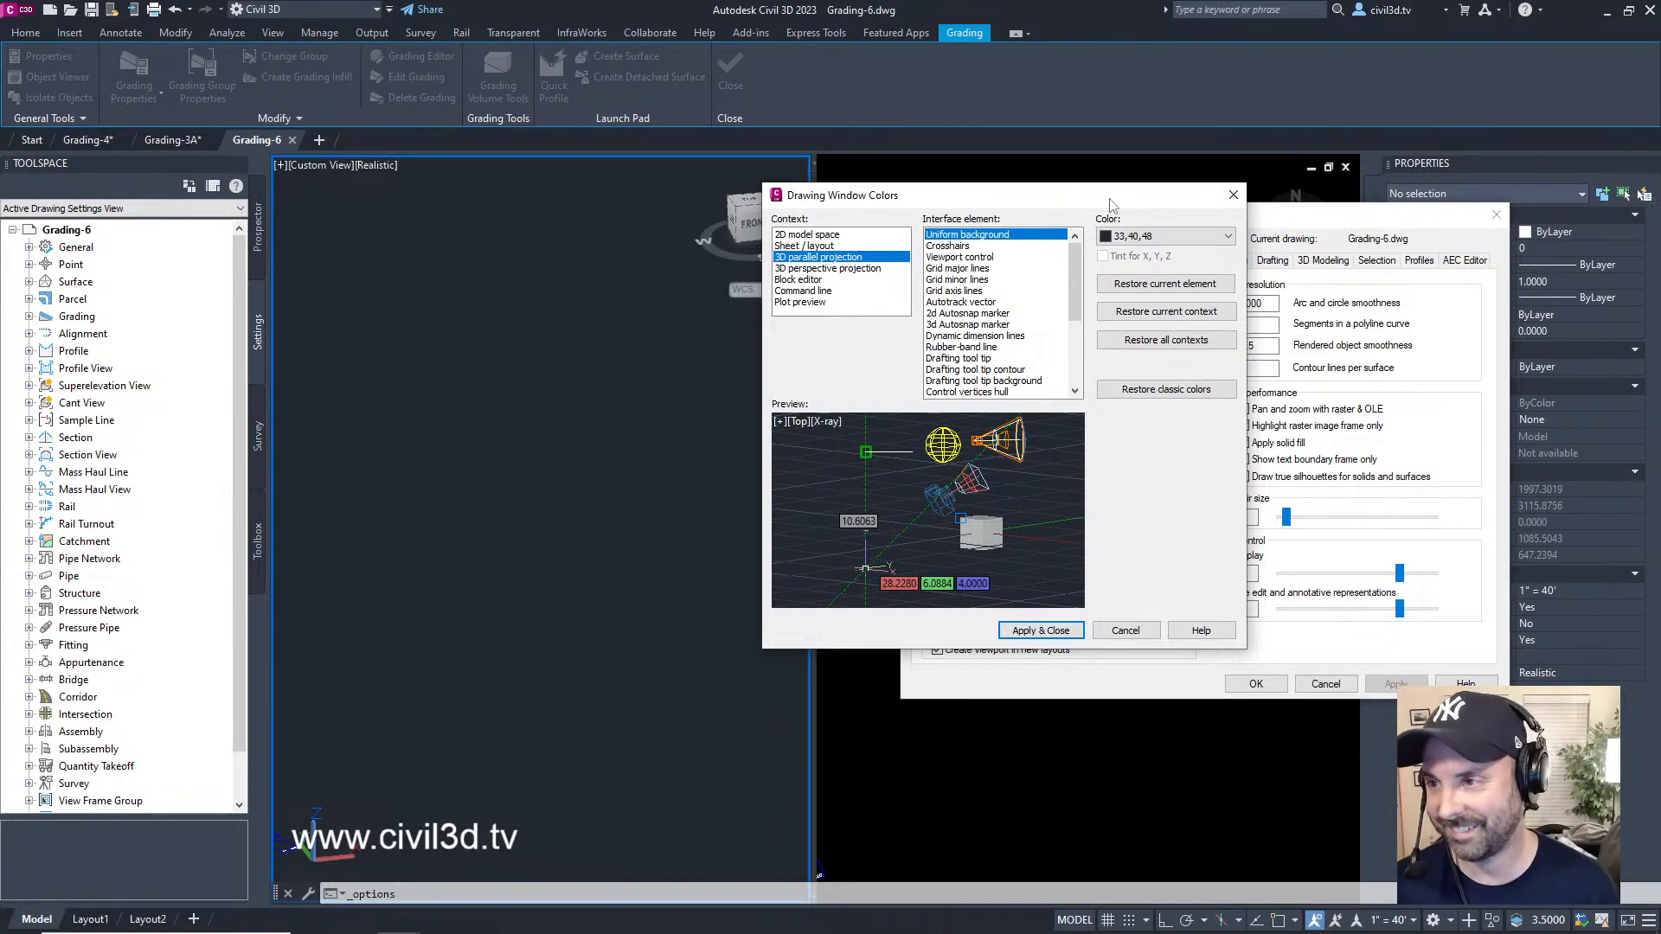
{"action": "left_click", "coordinate": [1178, 242]}
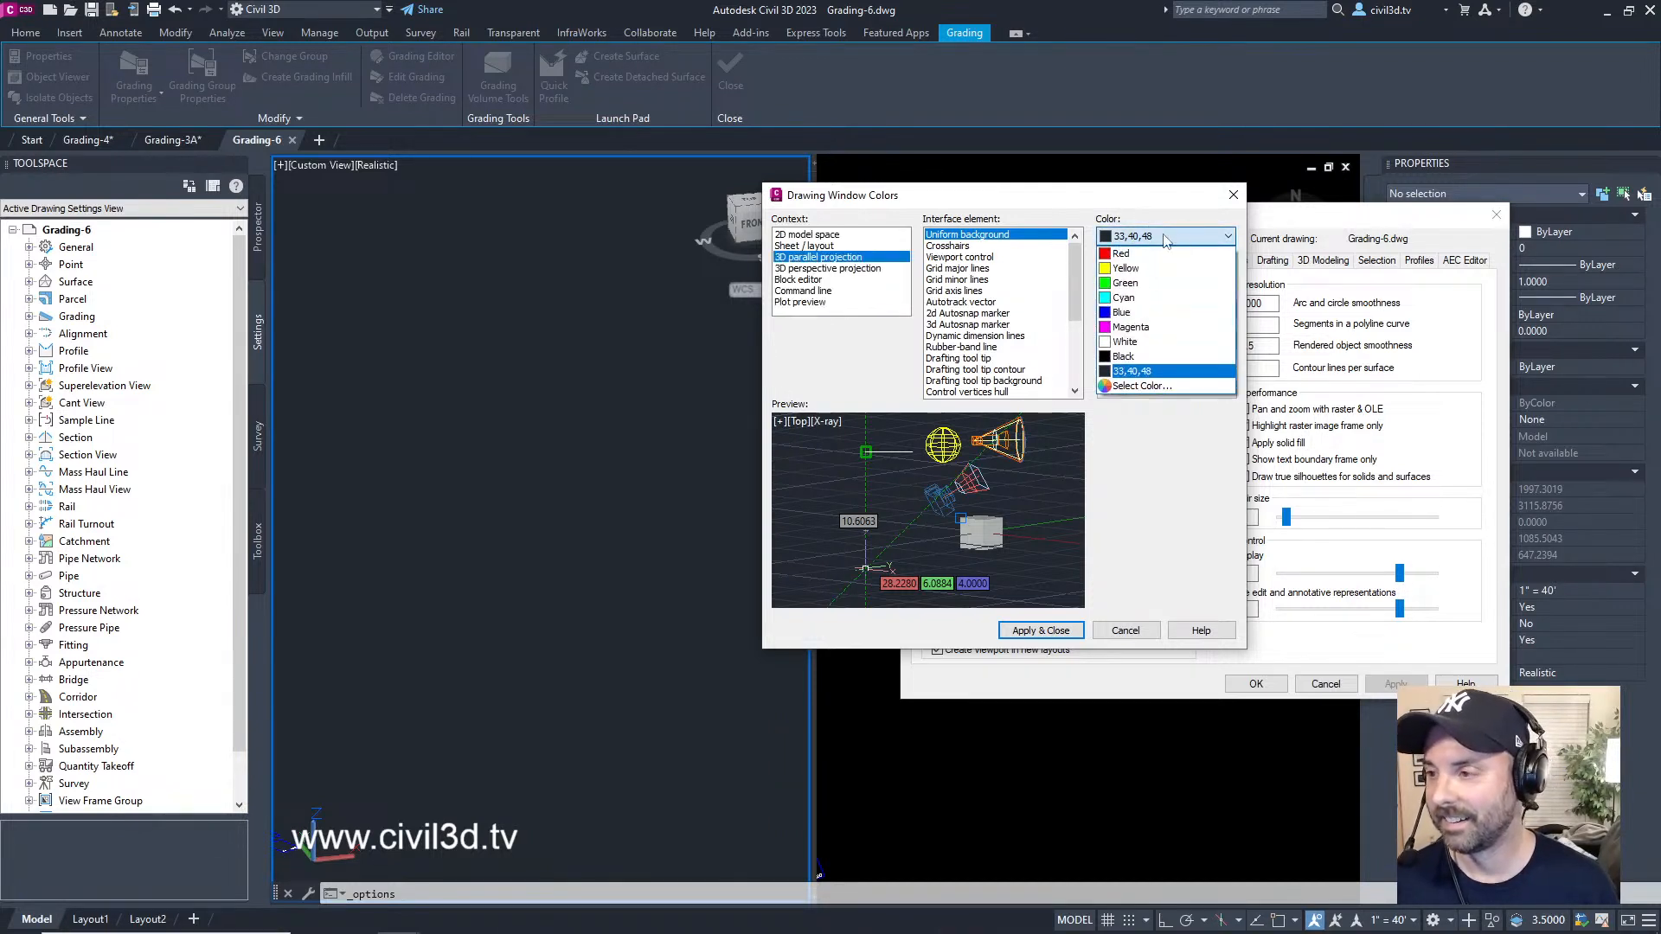
{"action": "left_click", "coordinate": [1123, 358]}
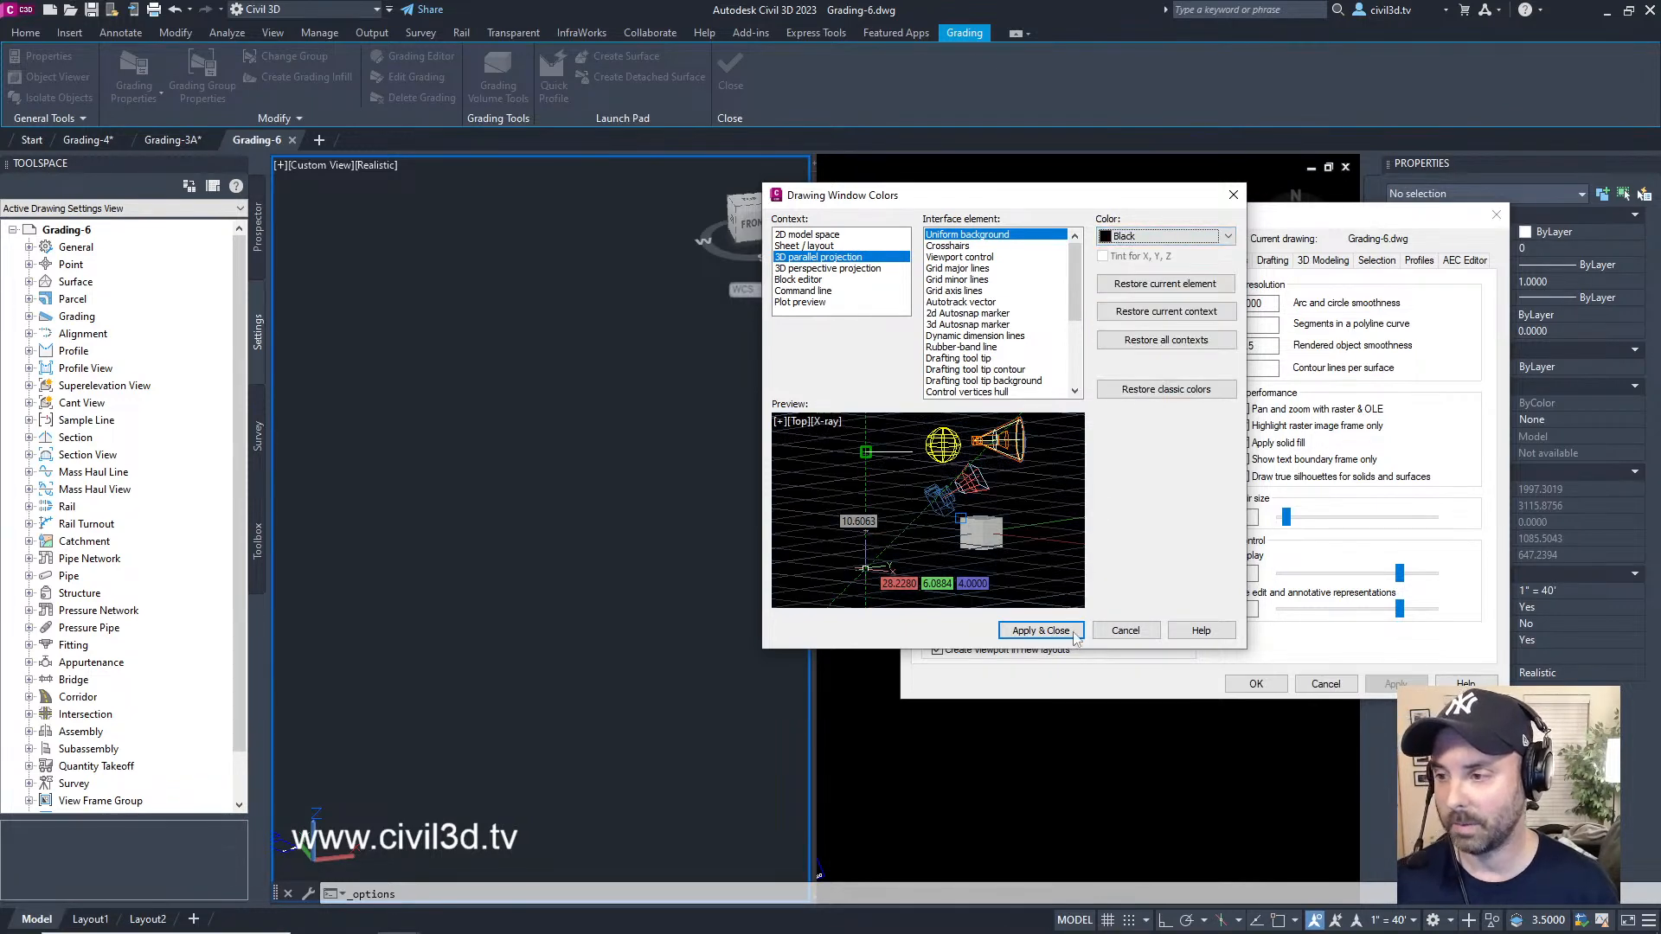
{"action": "left_click", "coordinate": [1041, 631]}
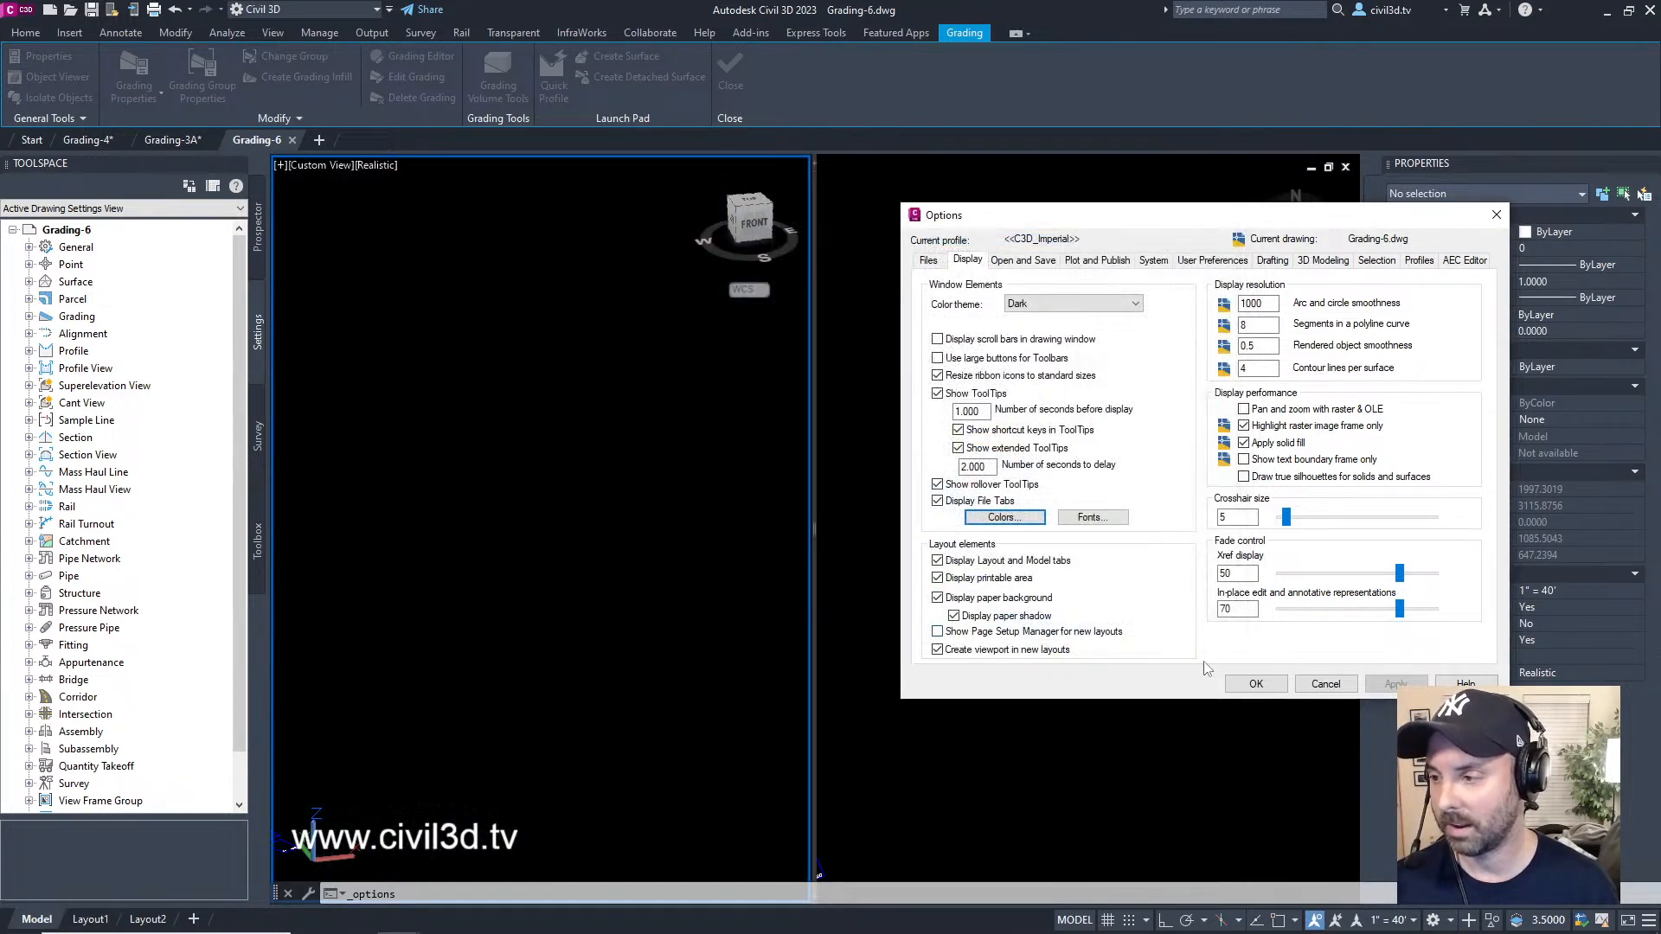
{"action": "left_click", "coordinate": [1274, 687]}
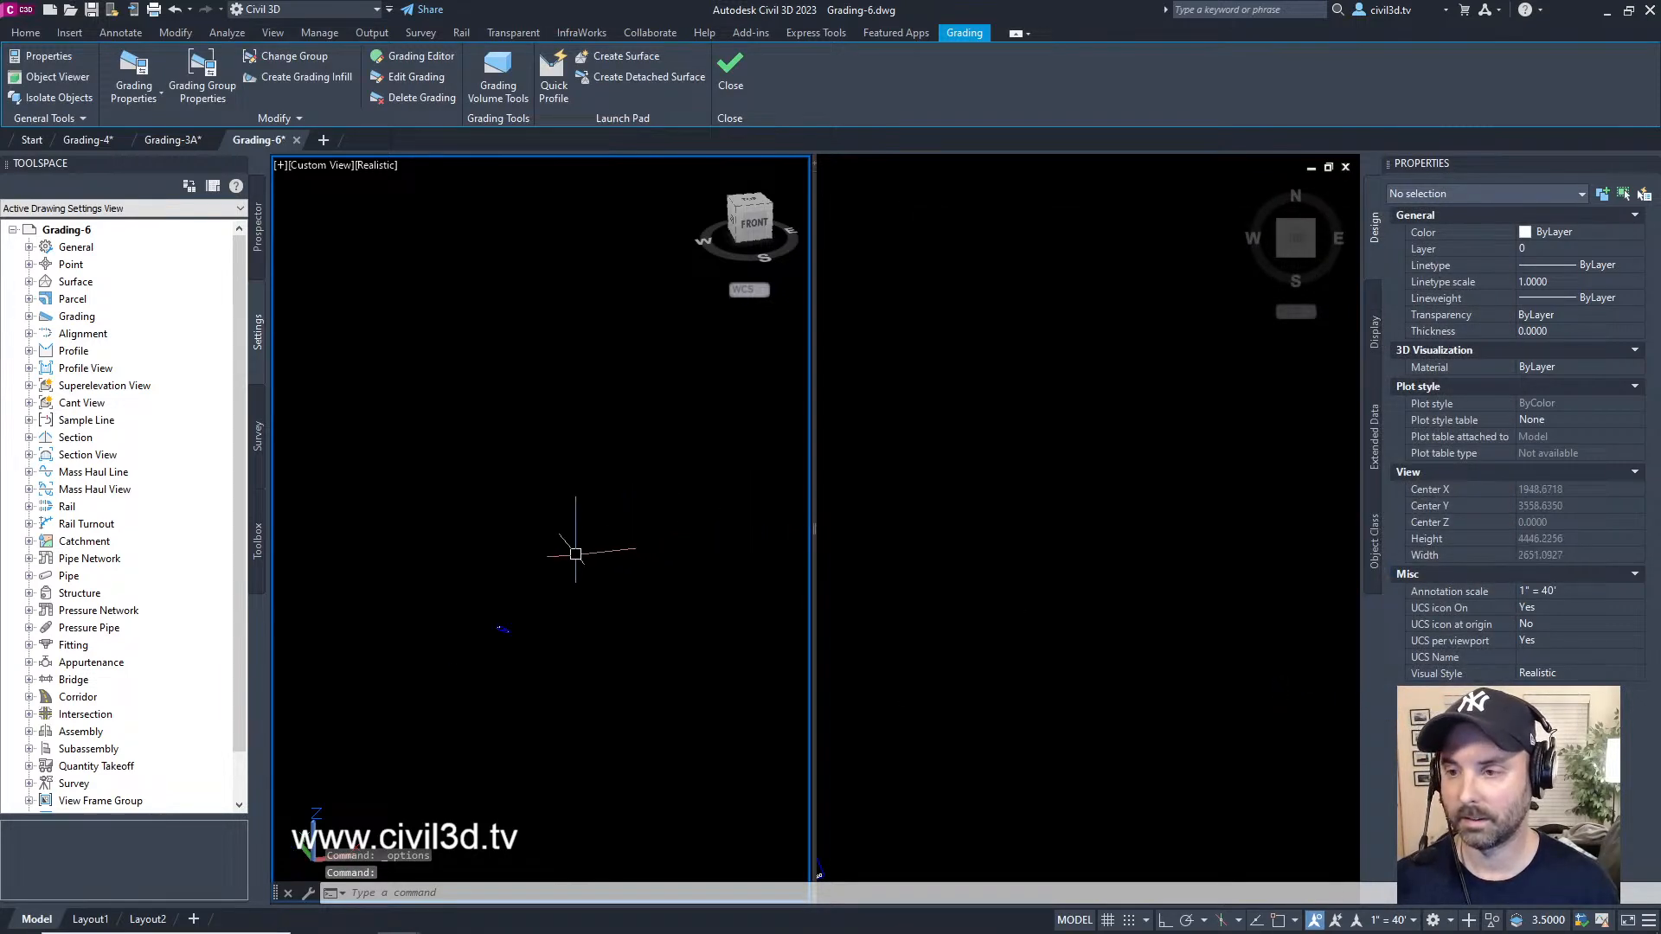
- Examine the building pad outline and its elevation labels in both the 3D viewport and the top-view viewport
{"action": "scroll", "coordinate": [528, 614], "scroll_direction": "up", "scroll_amount": 6}
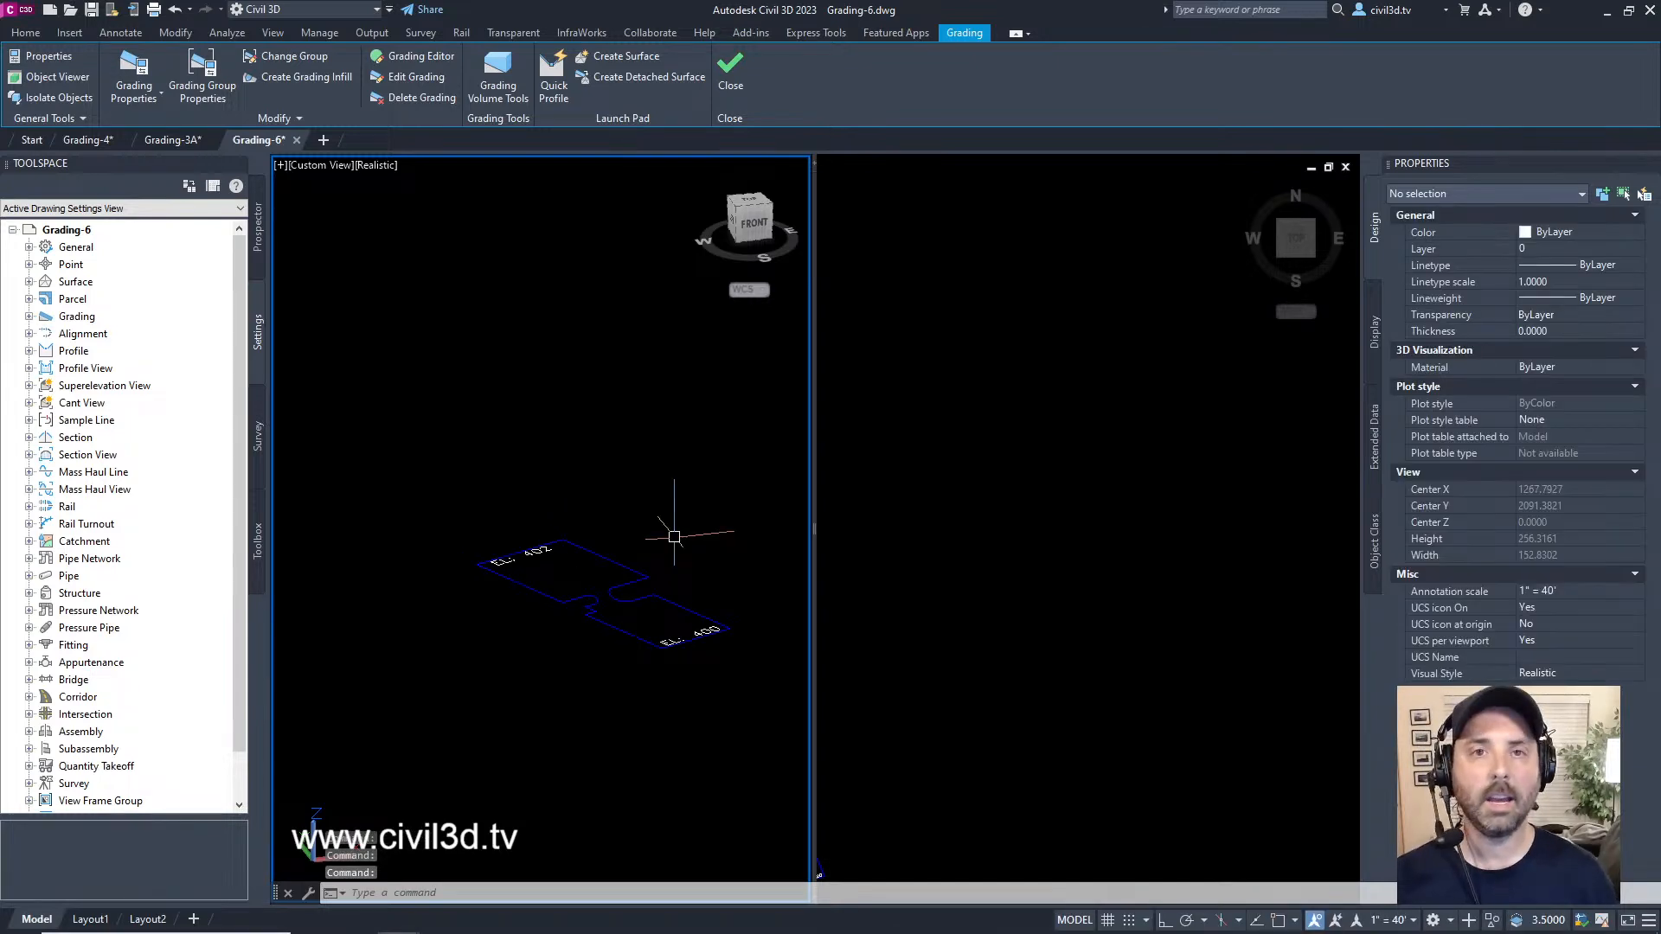
{"action": "scroll", "coordinate": [672, 539], "scroll_direction": "up", "scroll_amount": 3}
{"action": "middle_click_drag", "start_coordinate": [658, 579], "coordinate": [643, 530]}
{"action": "scroll", "coordinate": [659, 492], "scroll_direction": "down", "scroll_amount": 2}
{"action": "scroll", "coordinate": [643, 530], "scroll_direction": "up", "scroll_amount": 2}
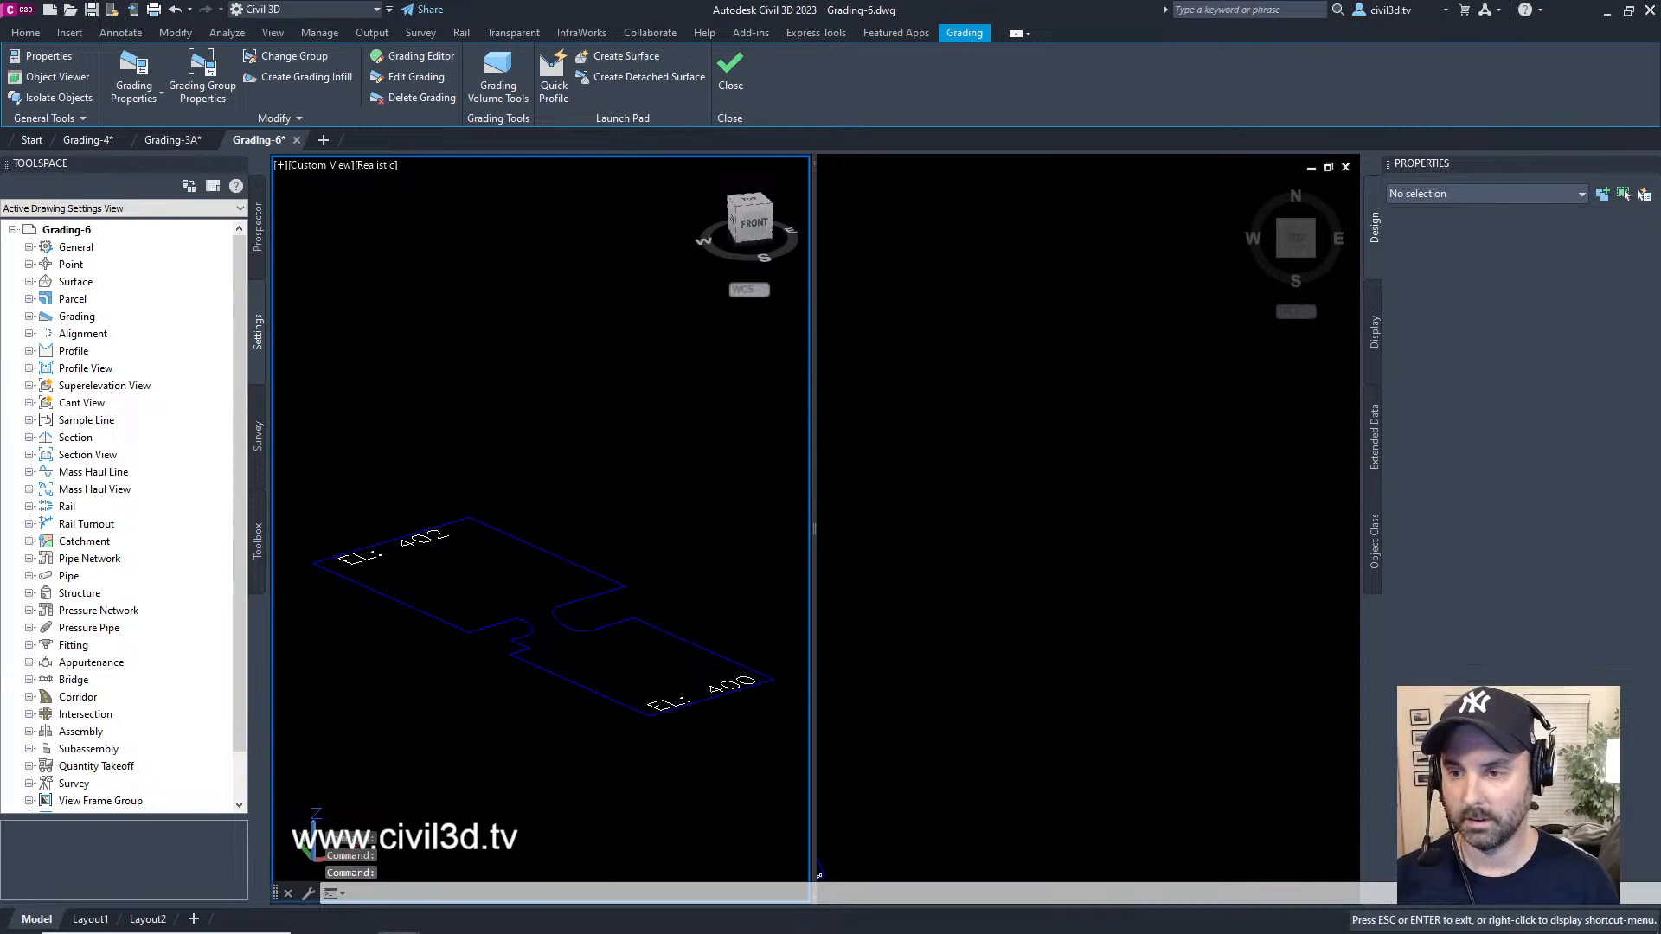
{"action": "left_click", "coordinate": [971, 523]}
{"action": "scroll", "coordinate": [1038, 553], "scroll_direction": "up", "scroll_amount": 6}
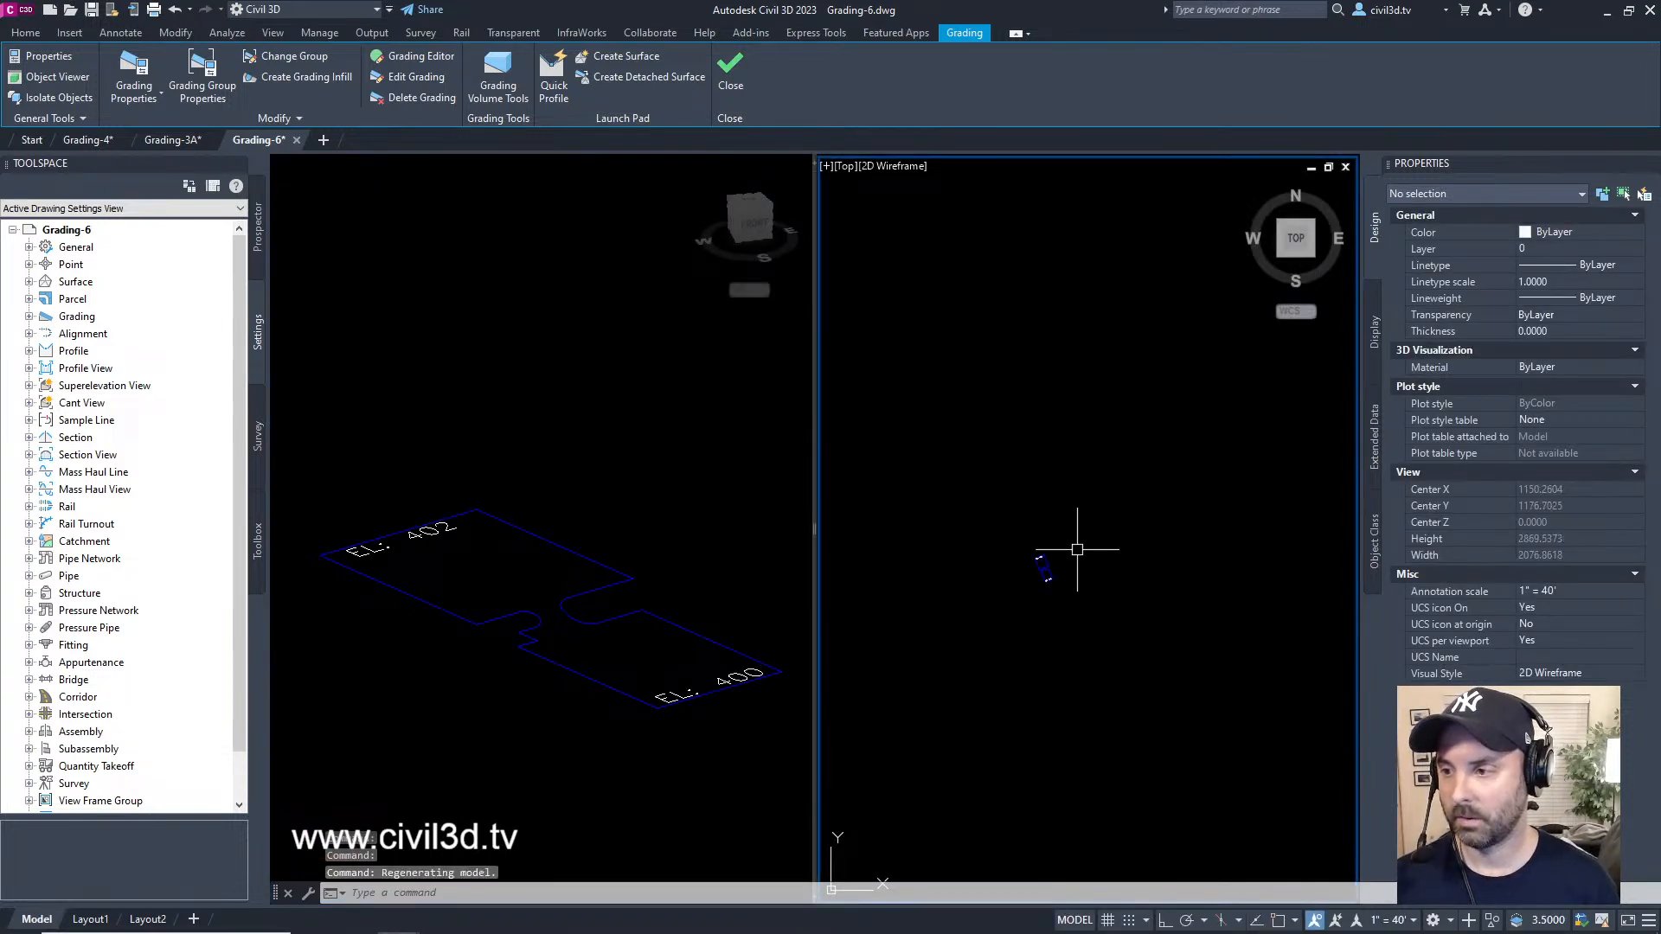
{"action": "middle_click_drag", "start_coordinate": [975, 513], "coordinate": [1155, 566]}
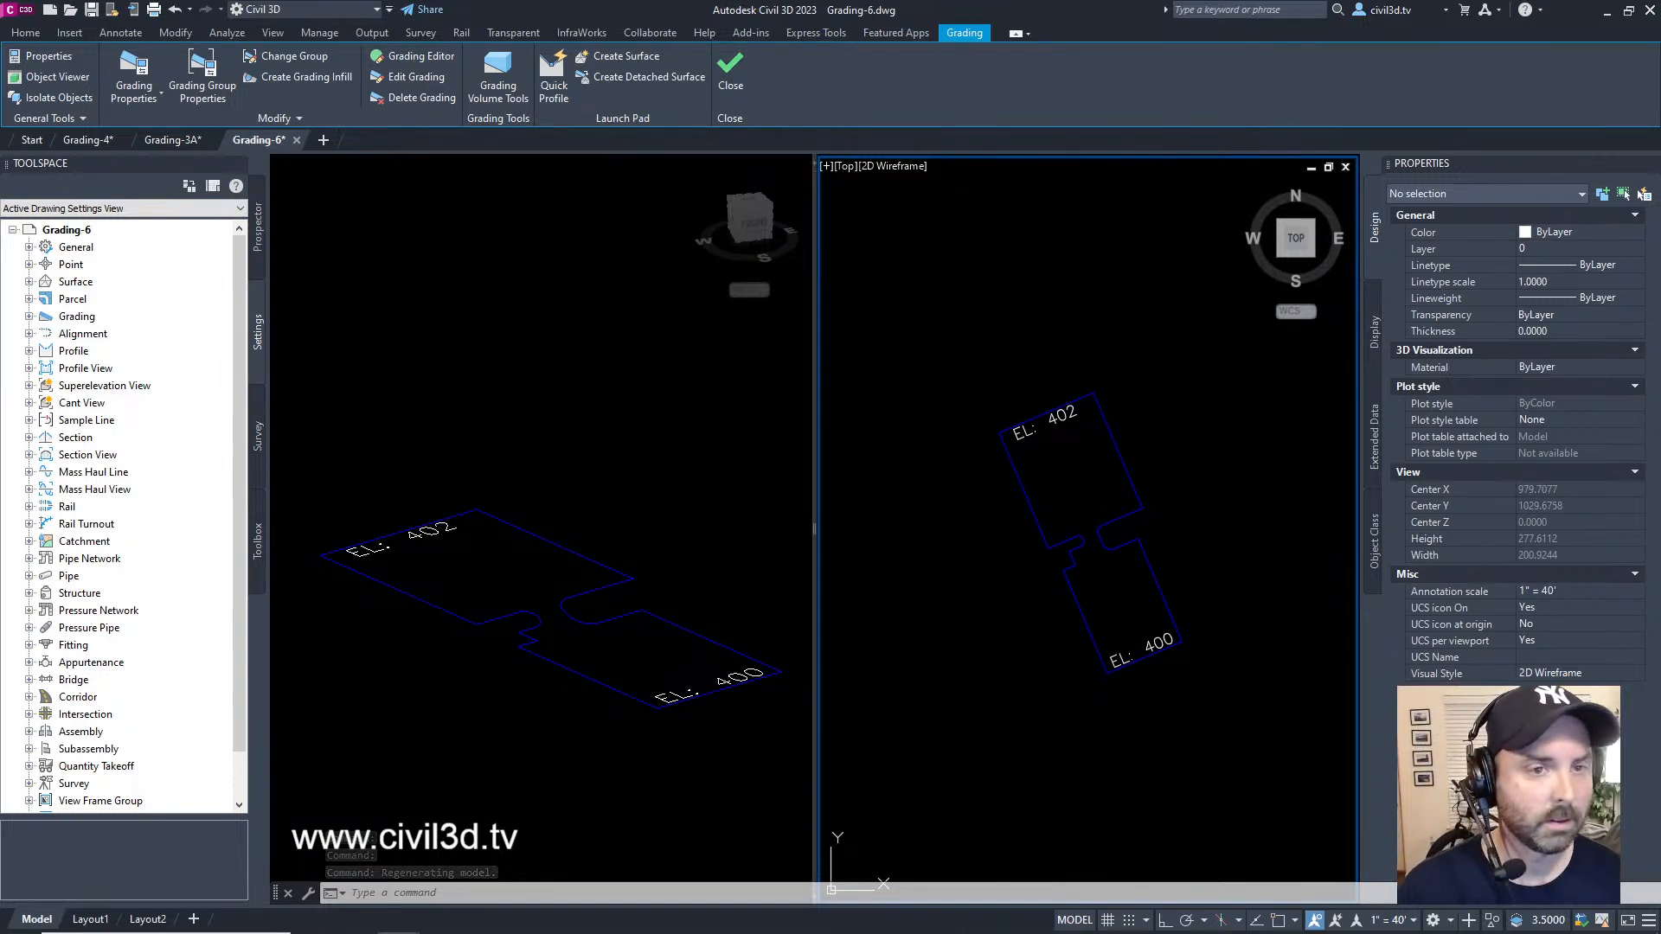
{"action": "left_click", "coordinate": [349, 893]}
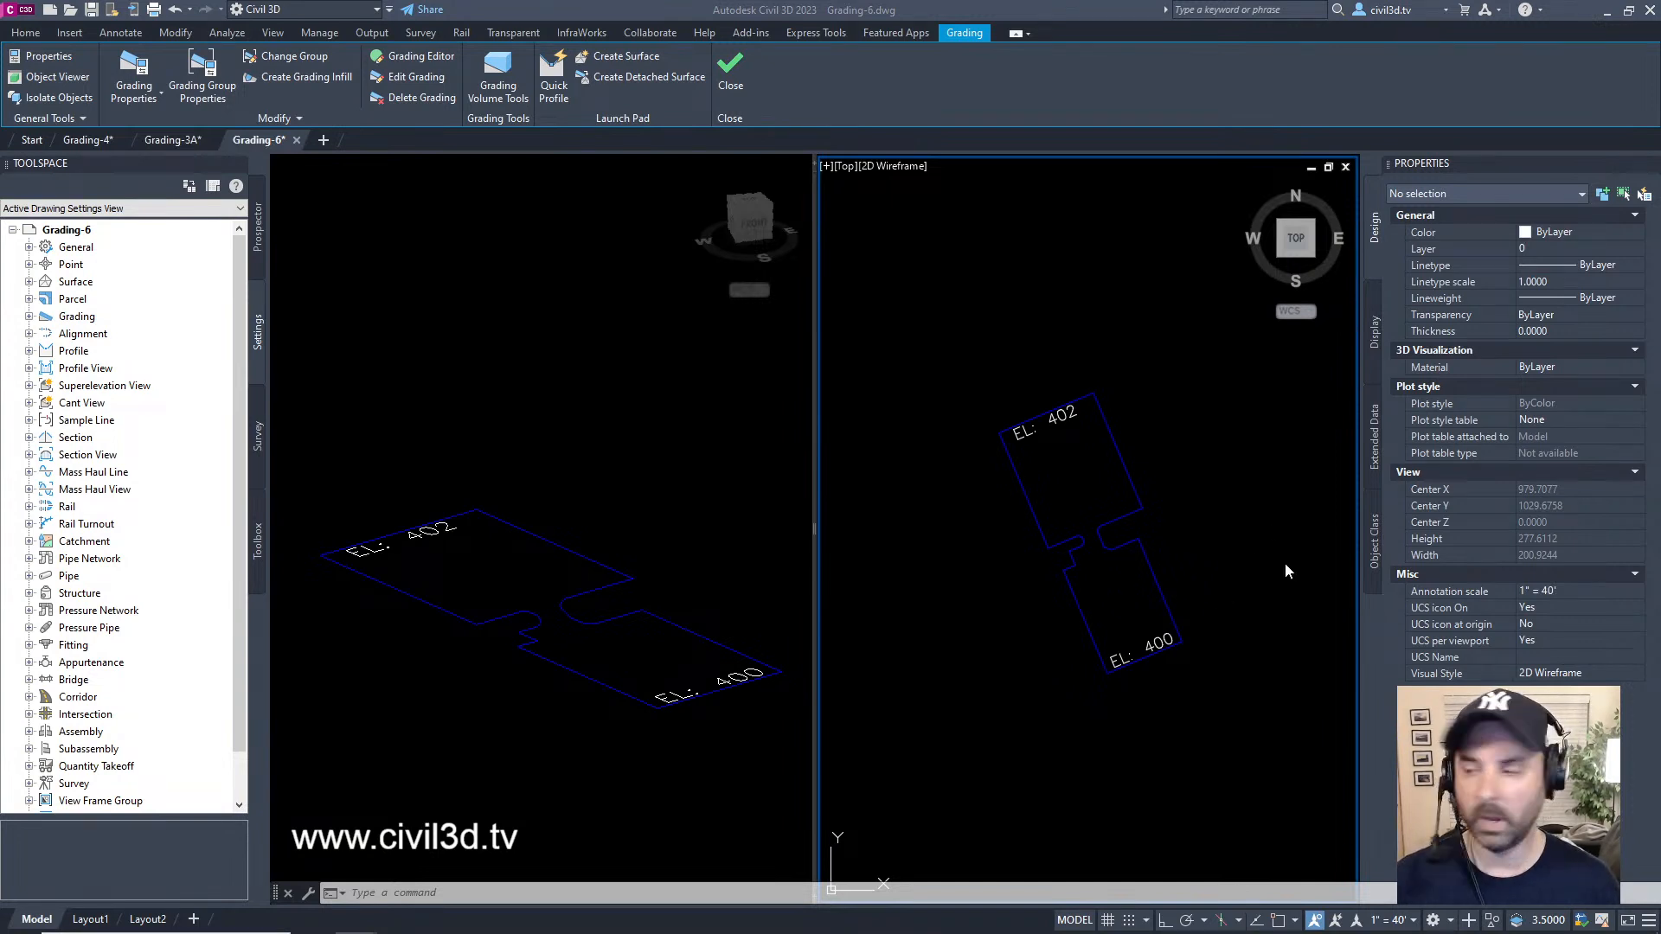
- Select the building pad feature line in the top view and inspect it in both viewports
{"action": "left_click", "coordinate": [1127, 474]}
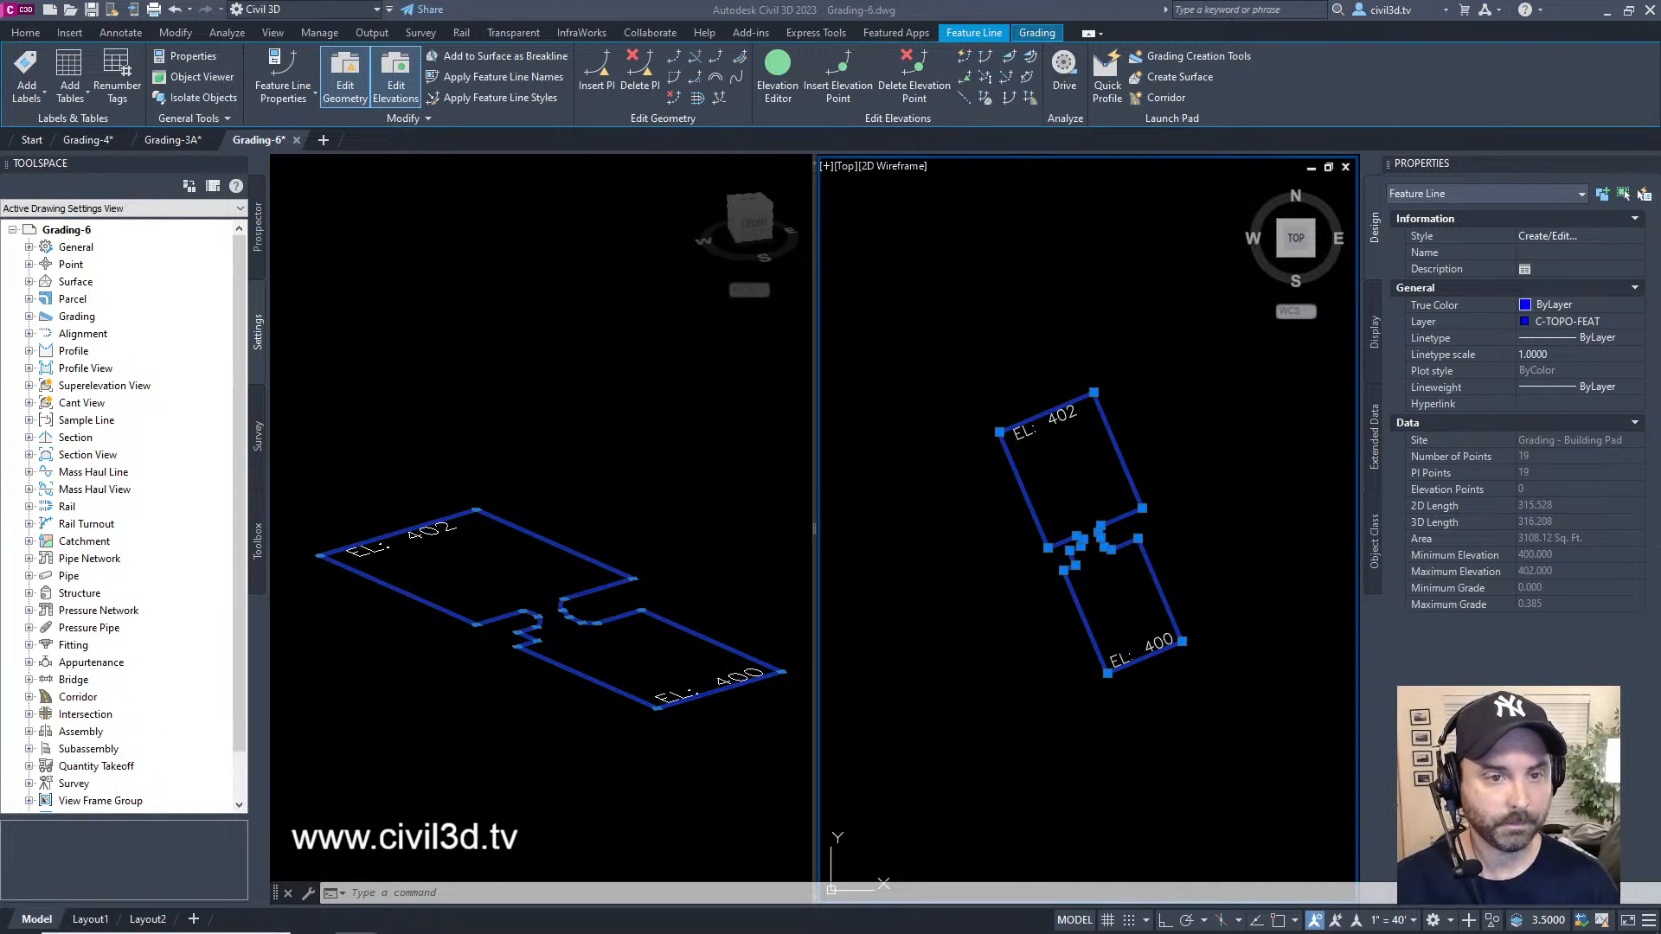
{"action": "left_click", "coordinate": [645, 443]}
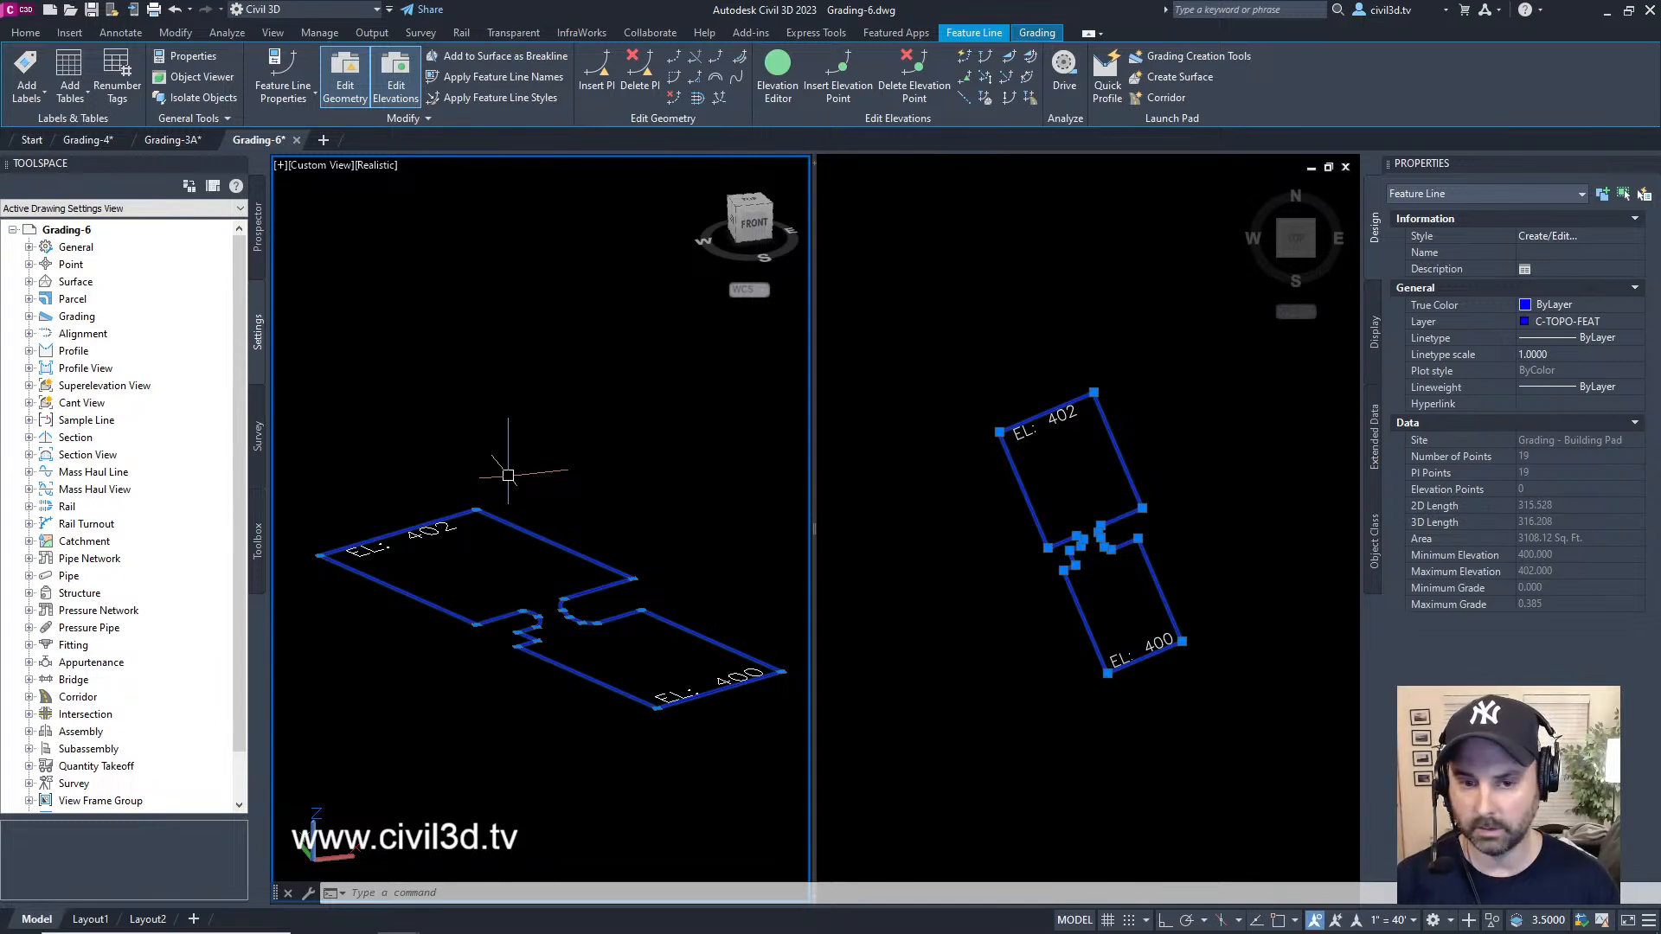
{"action": "left_click", "coordinate": [1302, 494]}
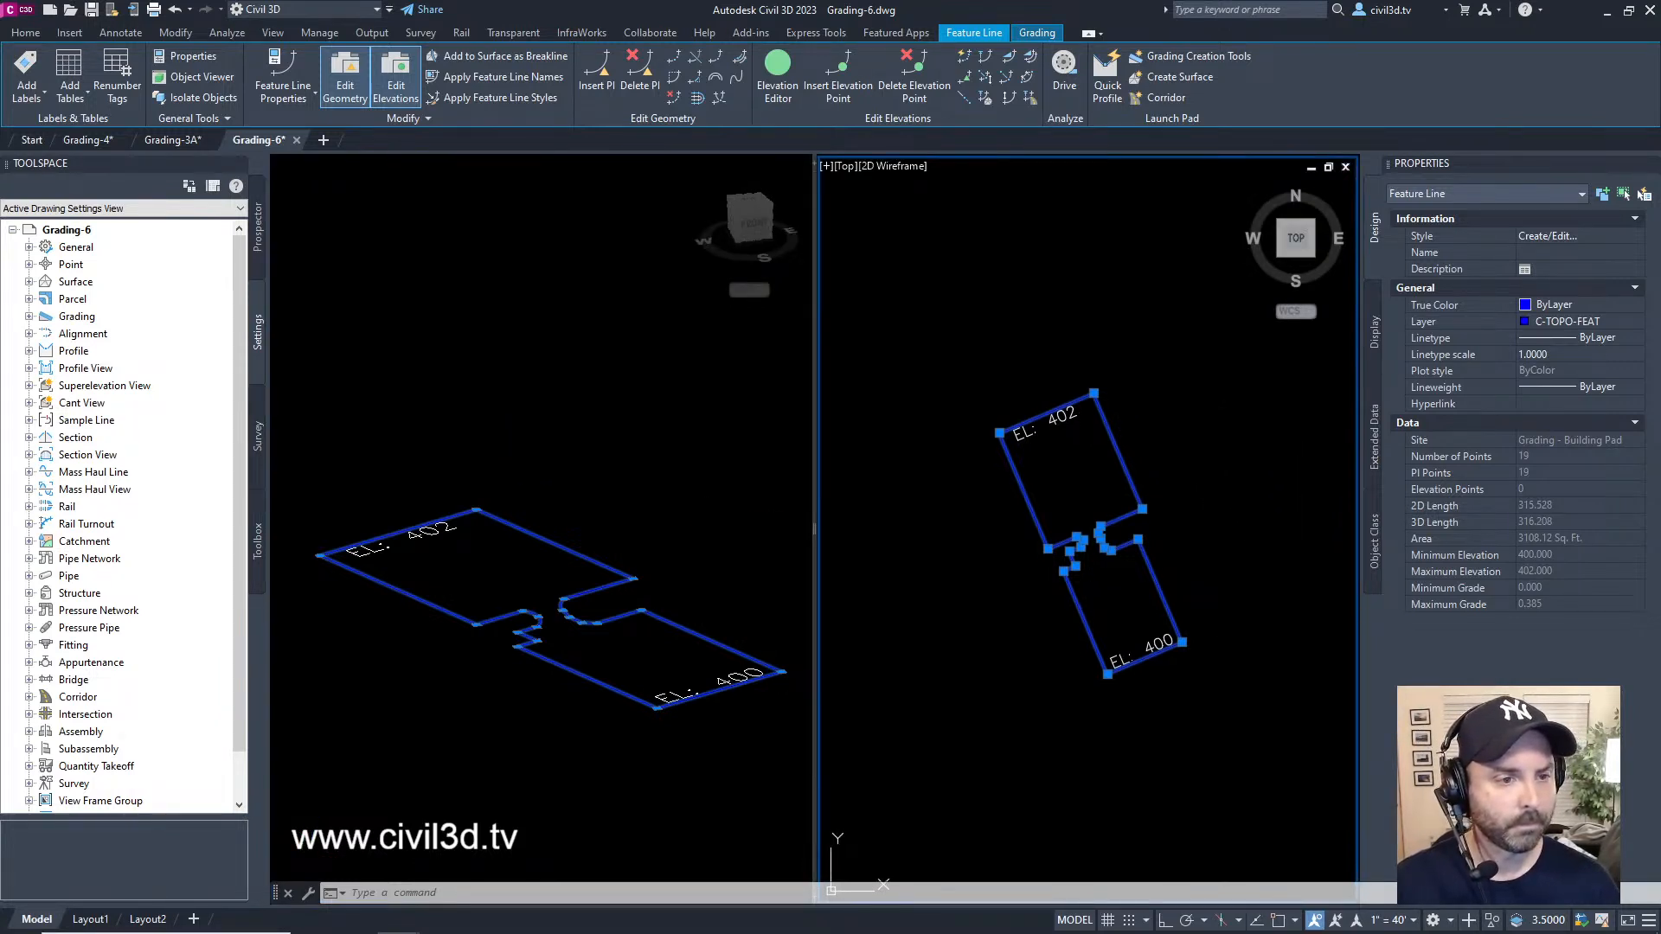
{"action": "middle_click_drag", "start_coordinate": [1208, 453], "coordinate": [1205, 459]}
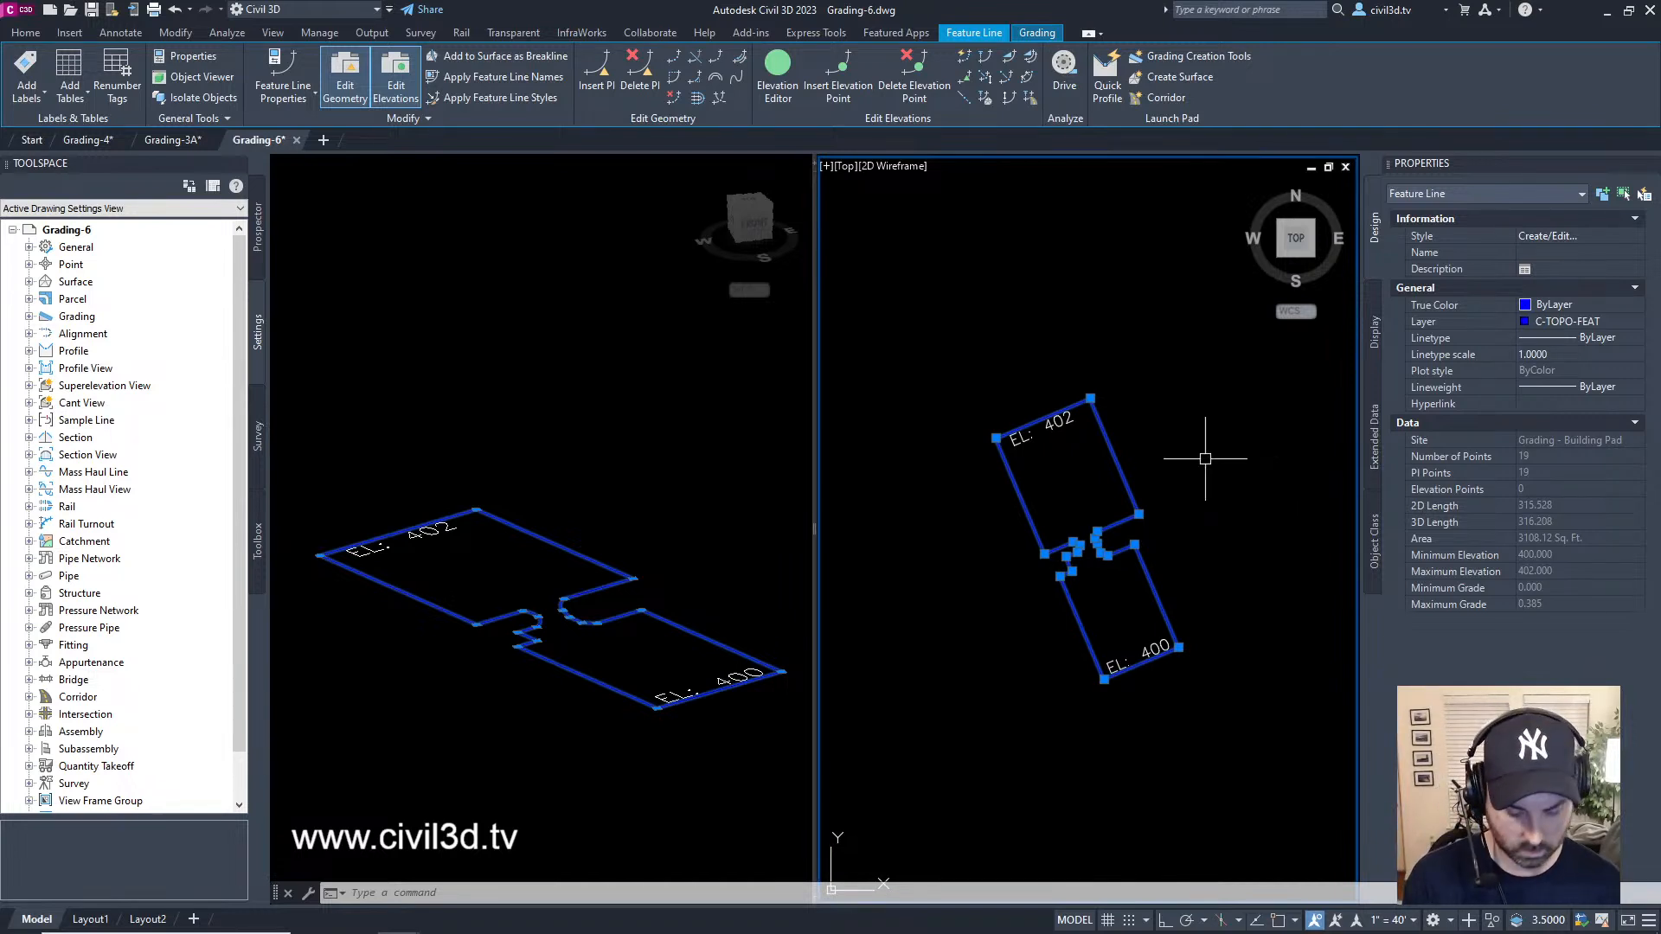
- Set the OFFSETGAPTYPE system variable to 1
{"action": "type", "text": "OFFSETg"}
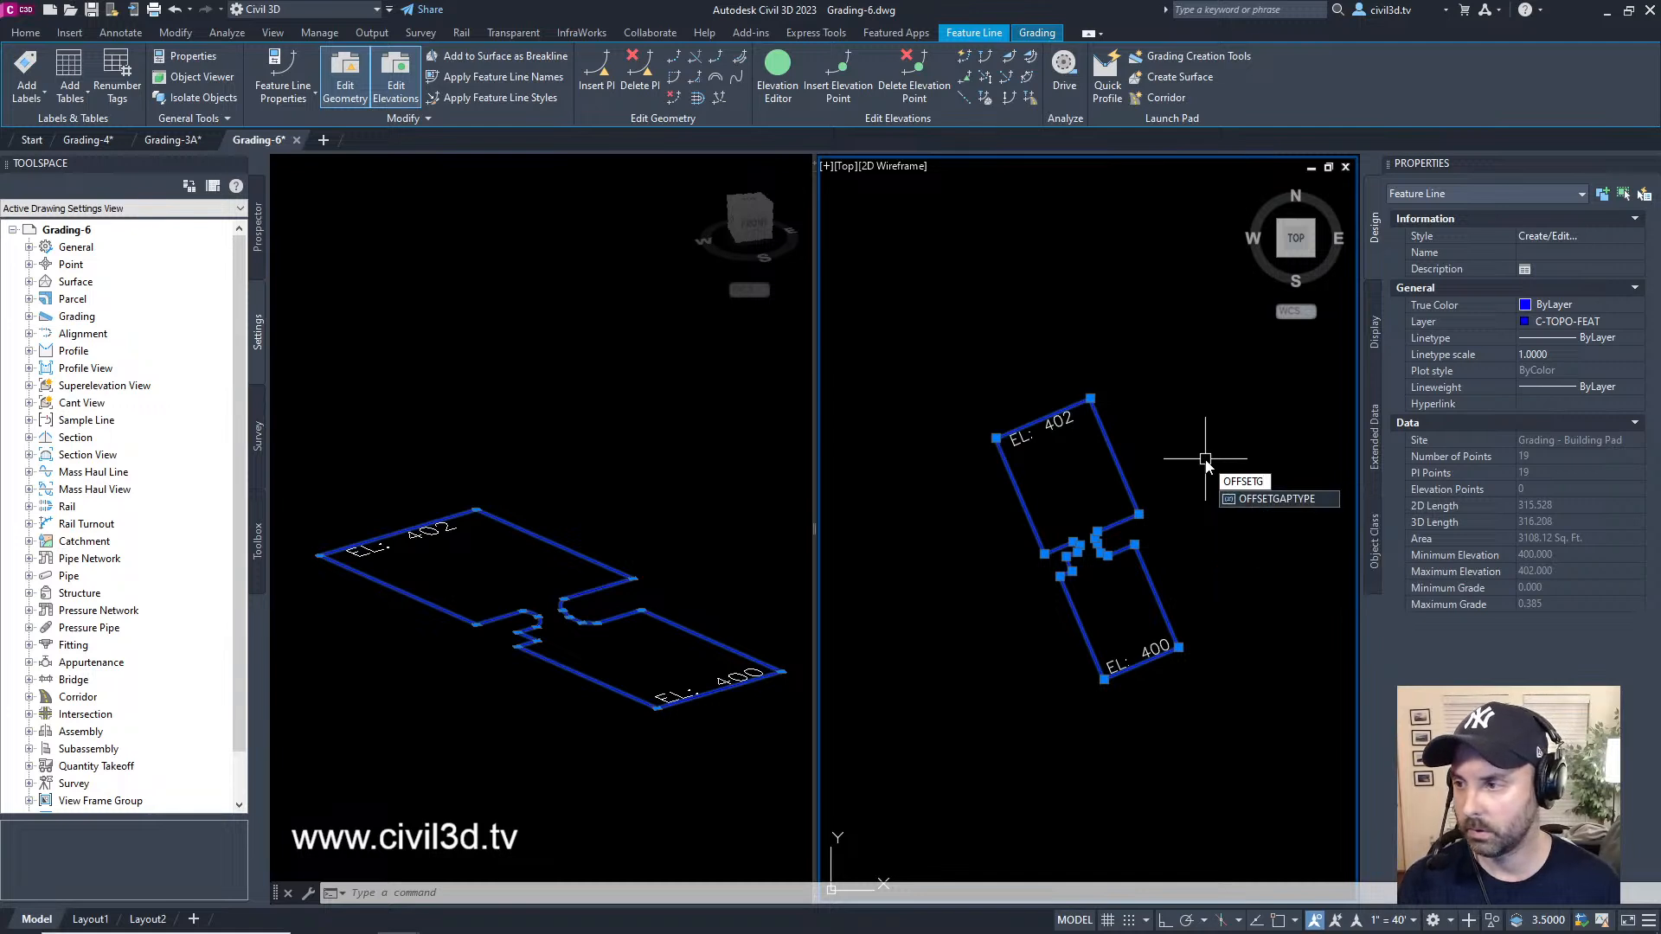
{"action": "key", "text": "Return"}
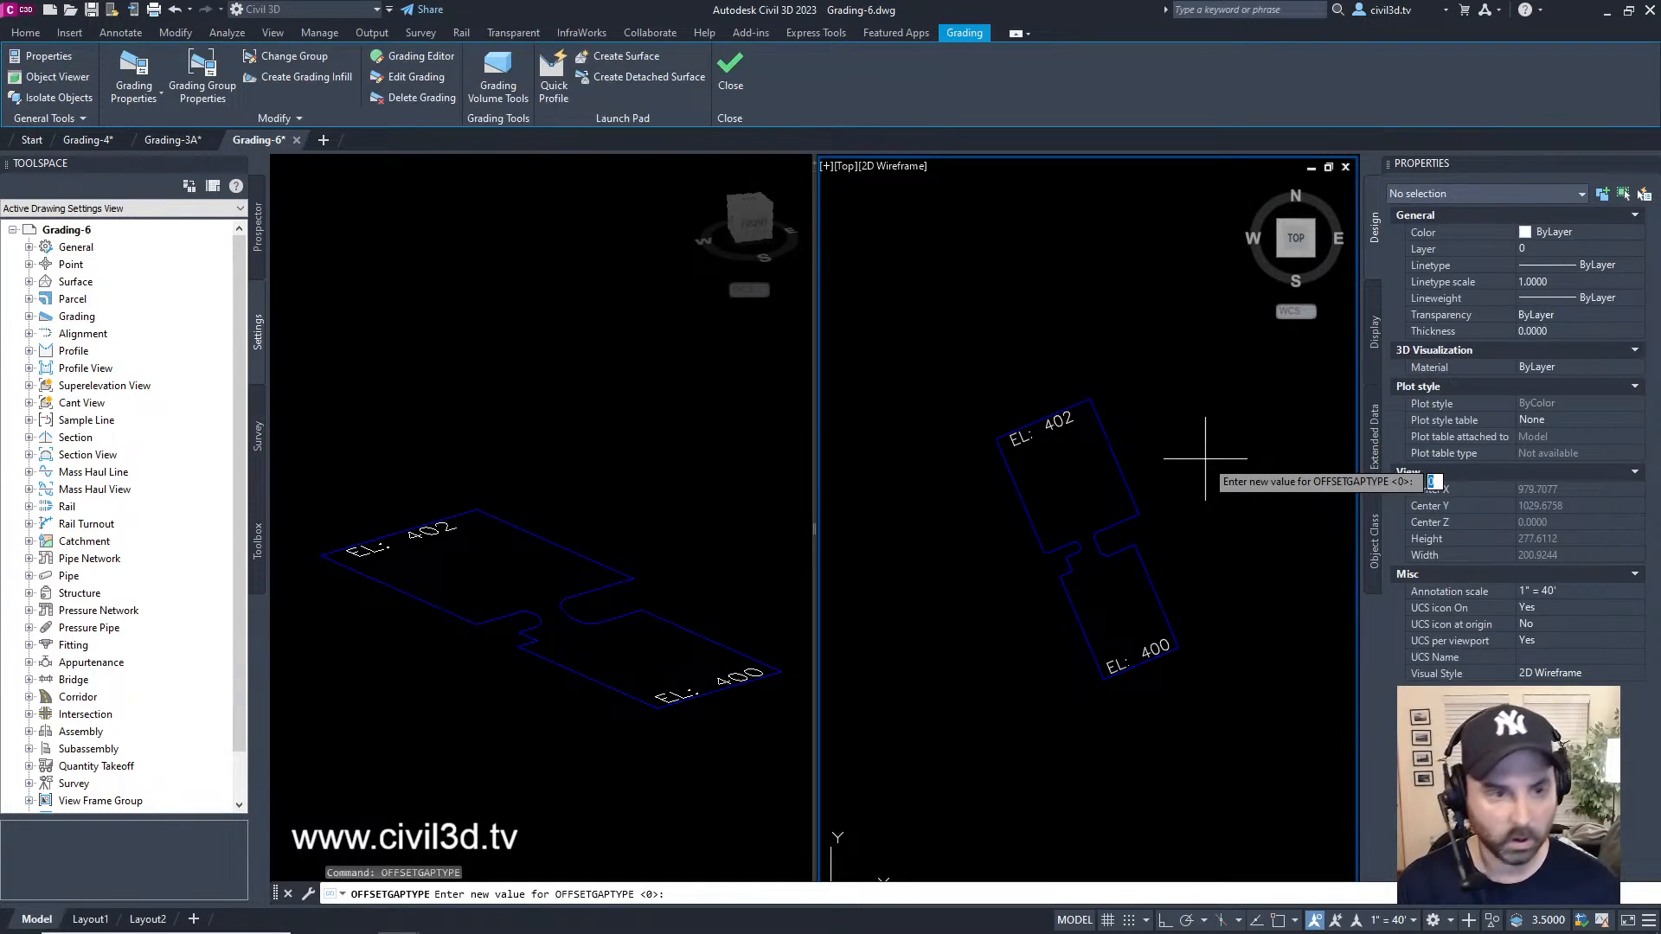
{"action": "type", "text": "1"}
{"action": "key", "text": "Return"}
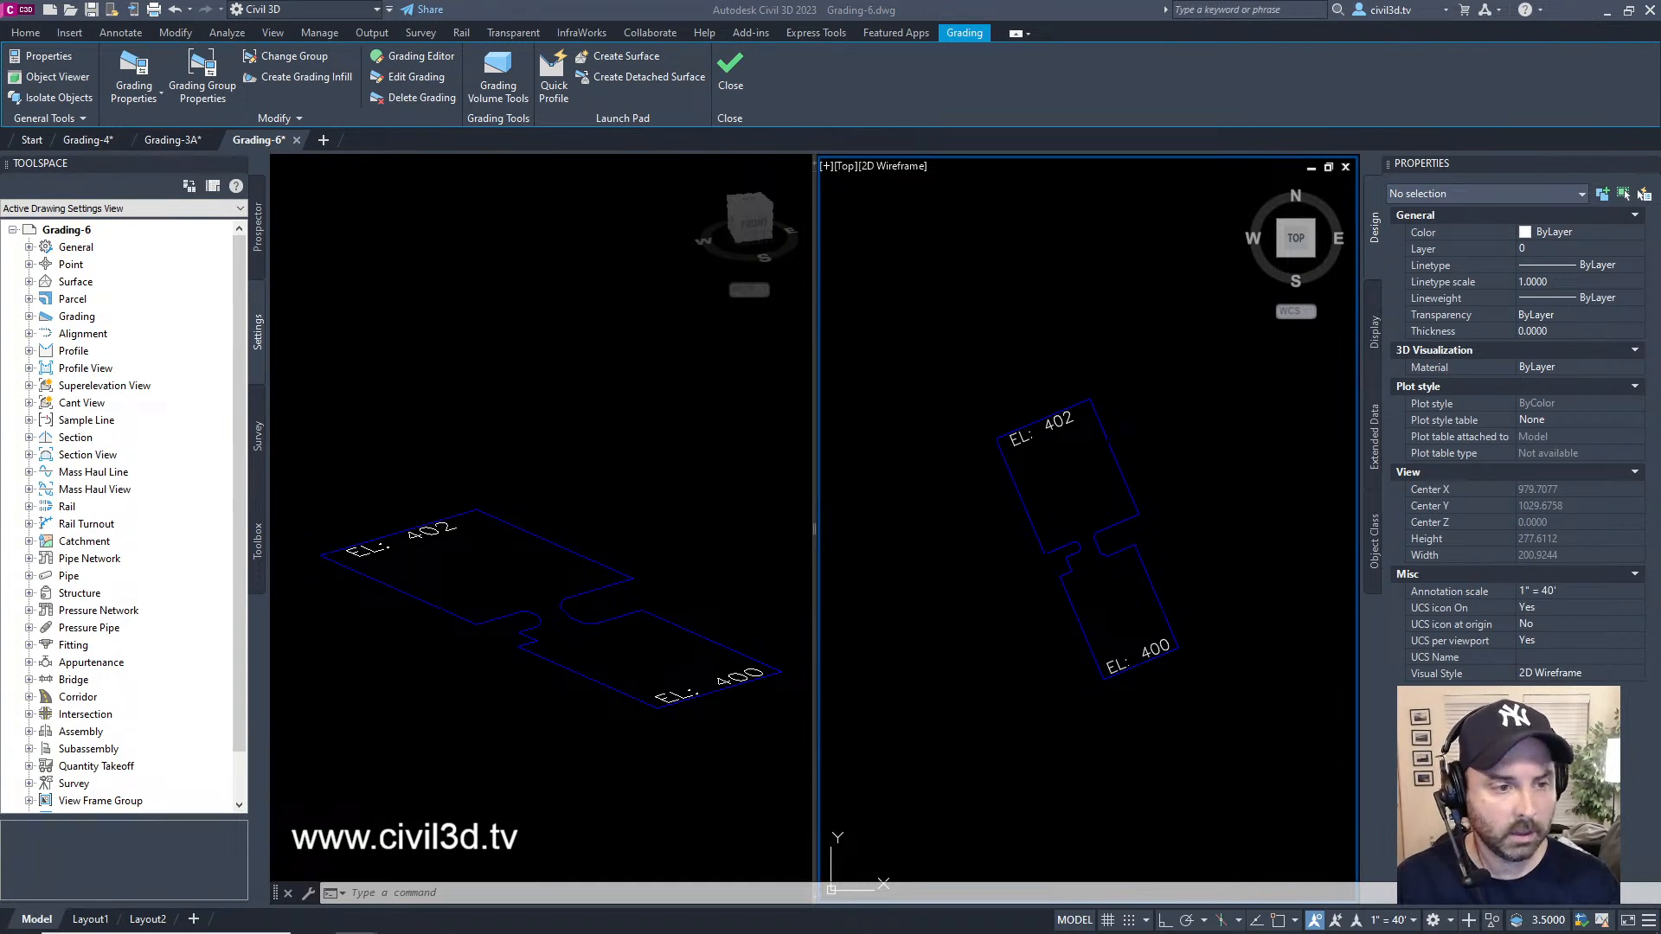
- Create a stepped offset of the building pad feature line, 1.5 outward at a grade of -1
{"action": "left_click", "coordinate": [41, 36]}
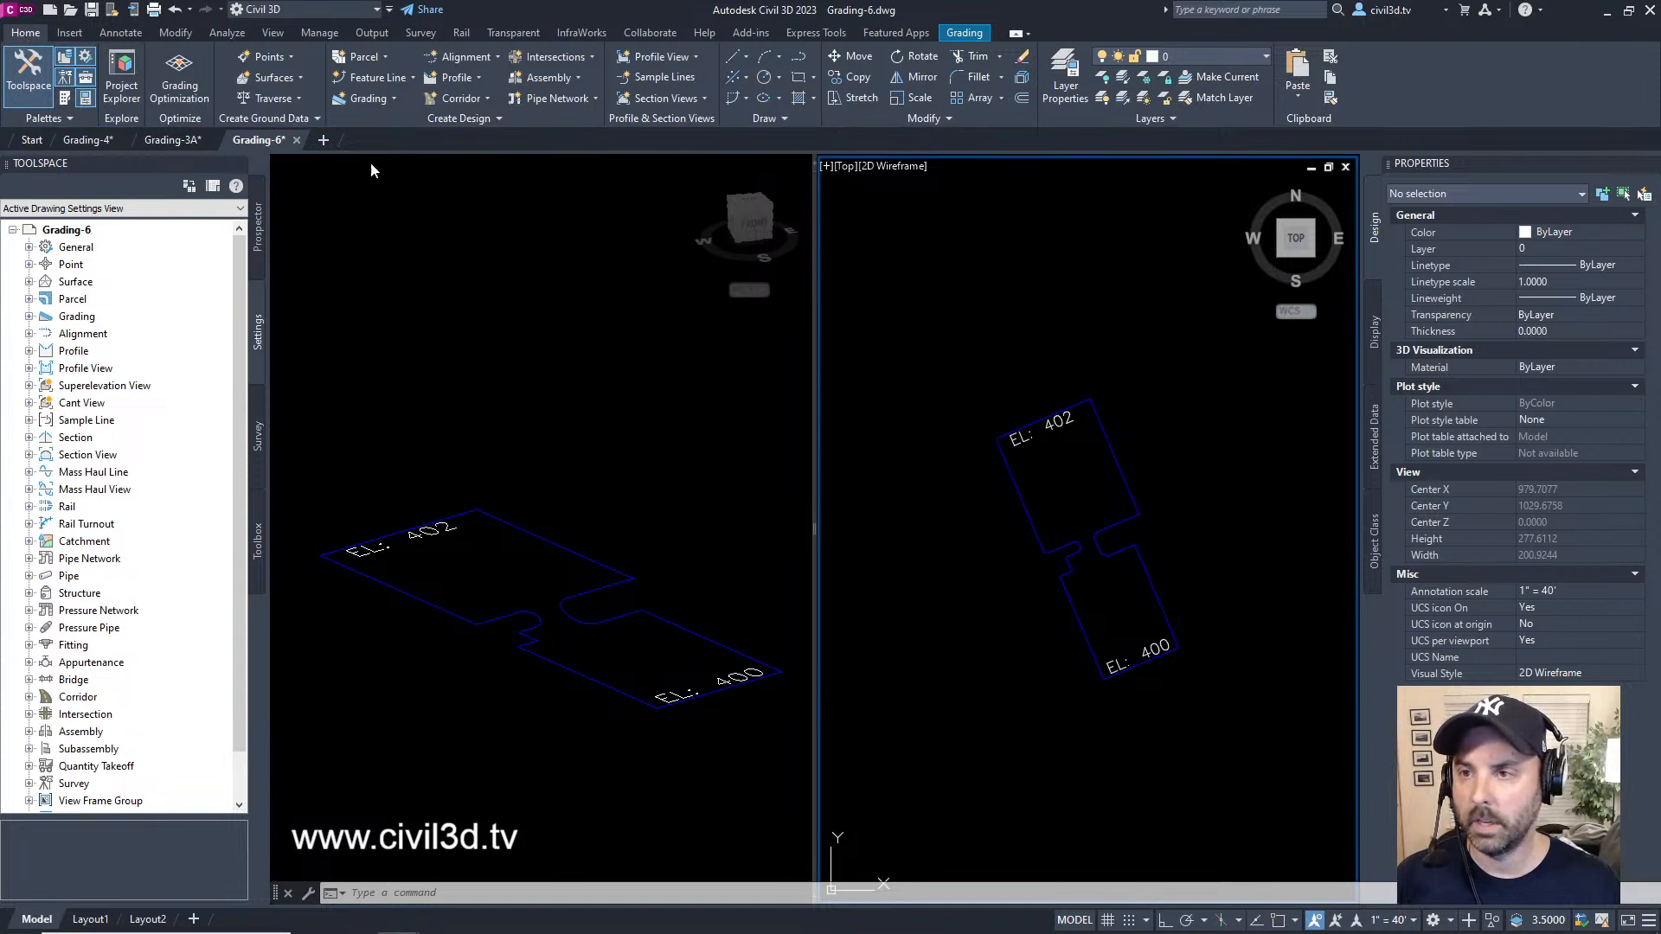
{"action": "left_click", "coordinate": [412, 79]}
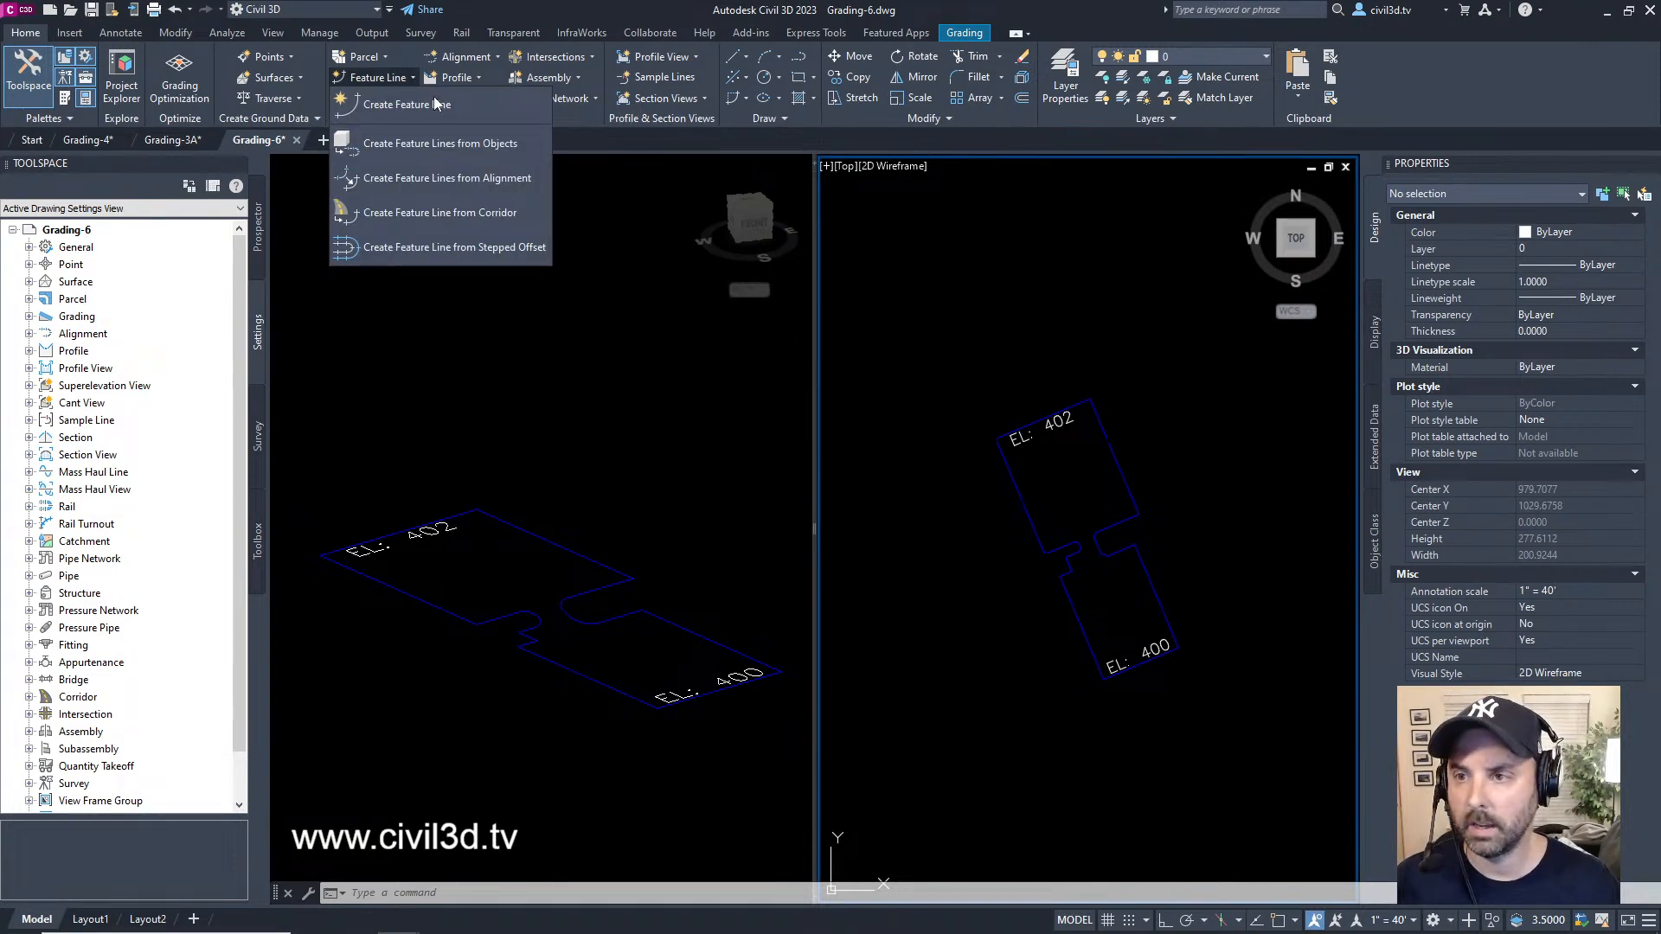
{"action": "left_click", "coordinate": [530, 259]}
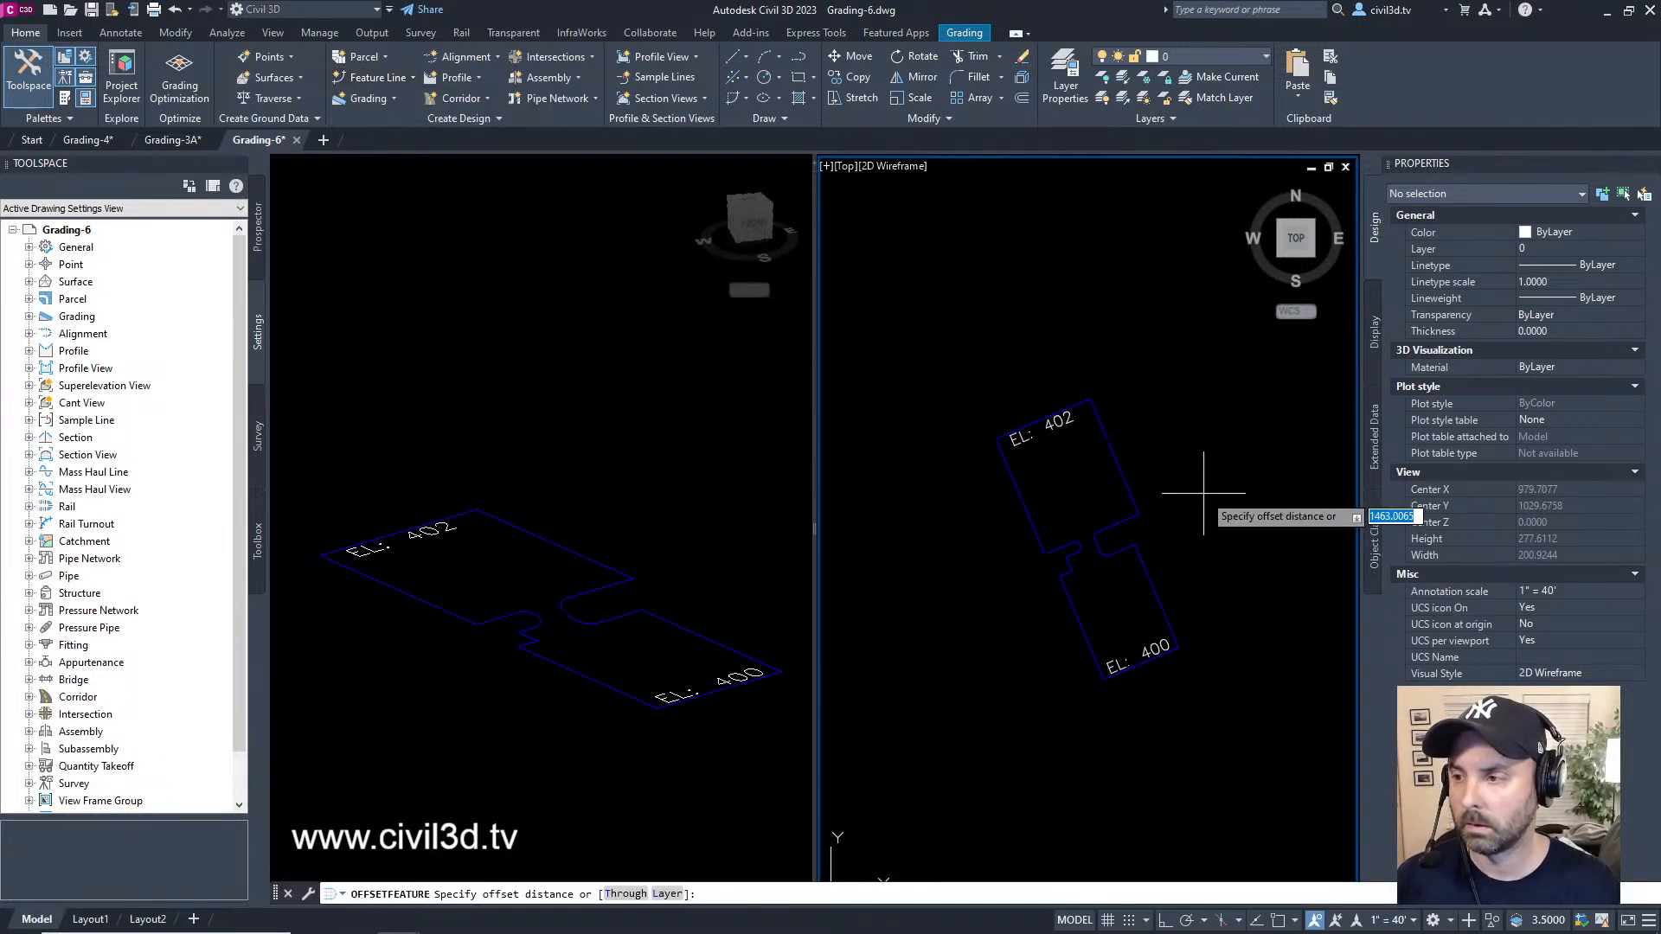
{"action": "middle_click_drag", "start_coordinate": [1200, 492], "coordinate": [1179, 490]}
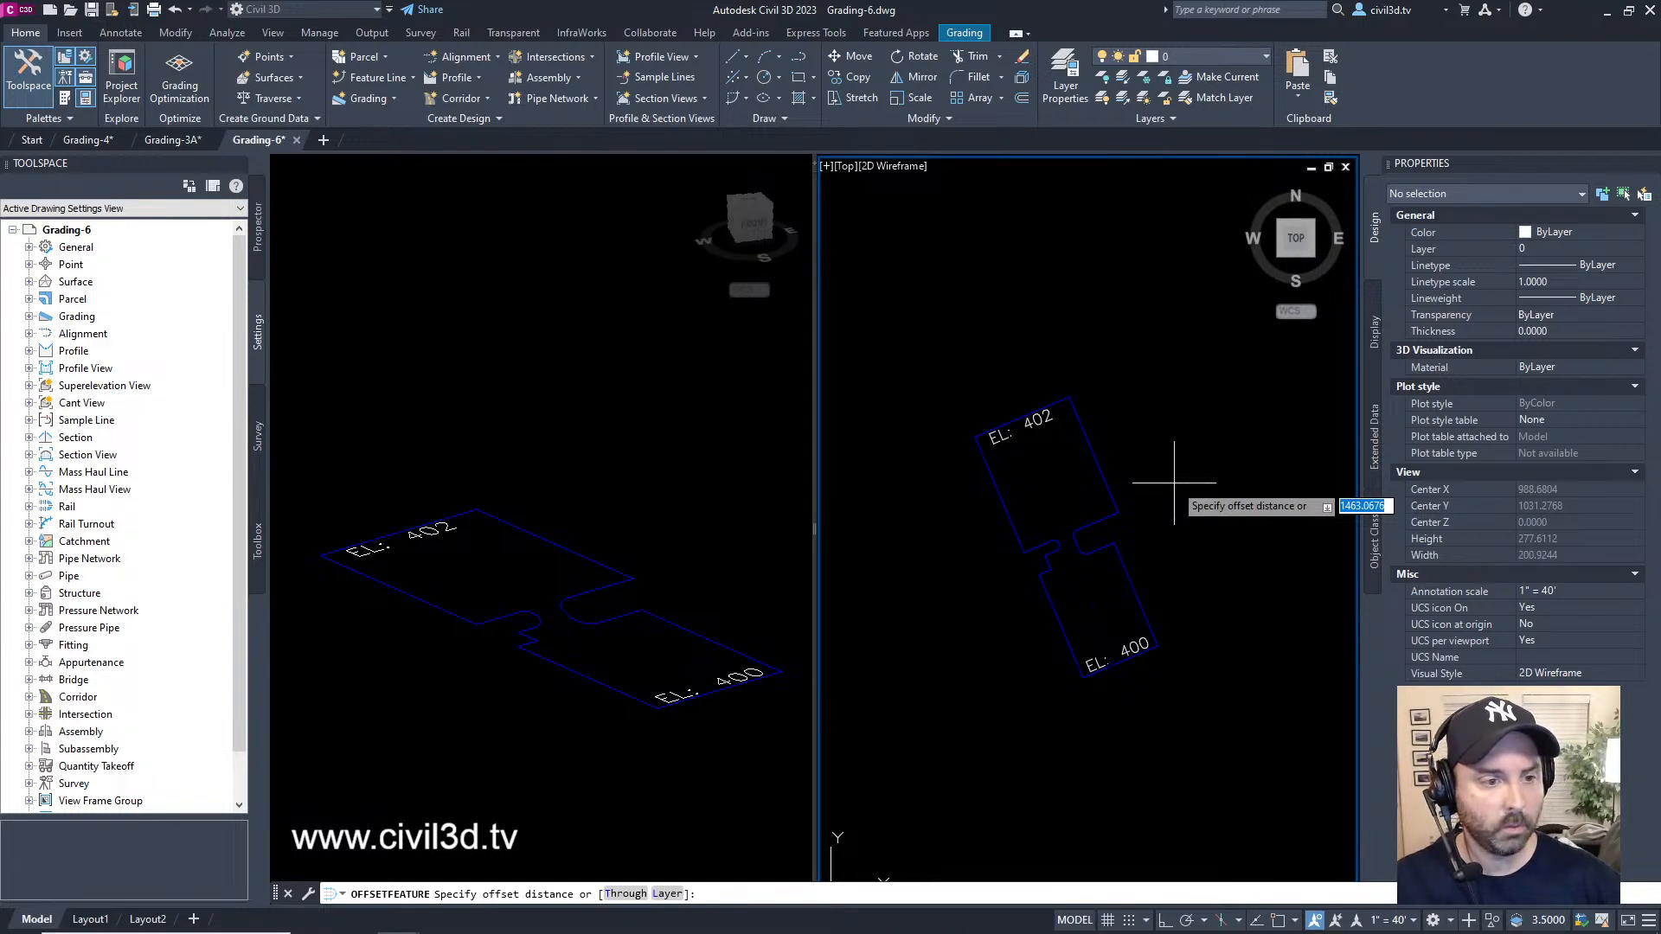
{"action": "type", "text": "1.5"}
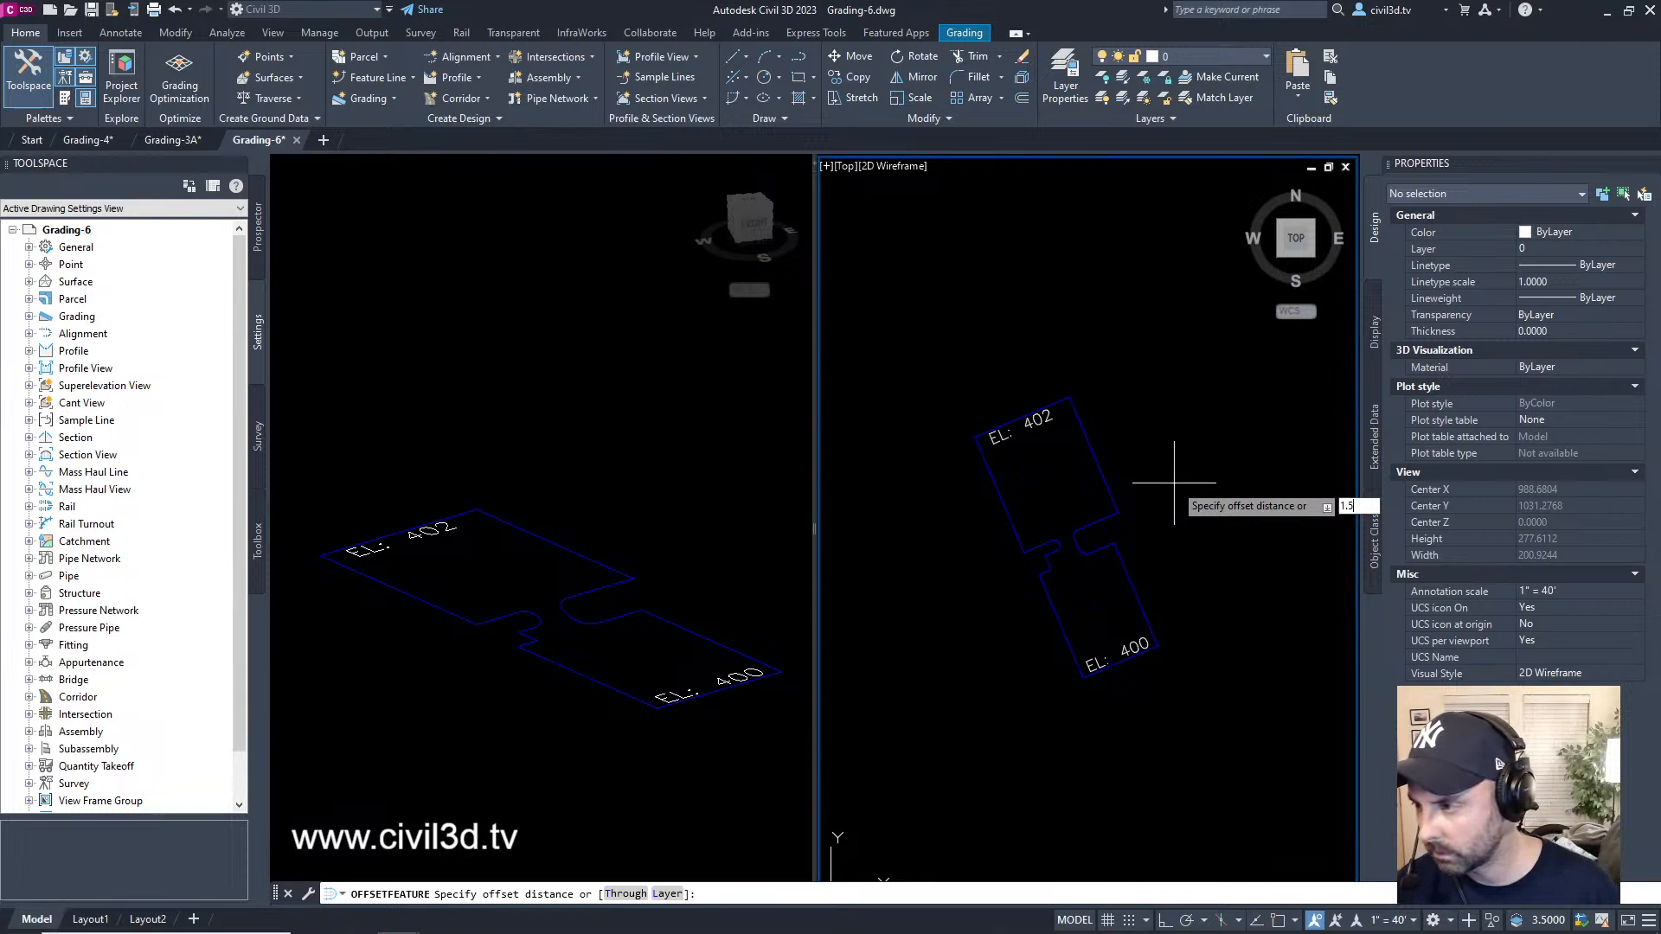
{"action": "key", "text": "Return"}
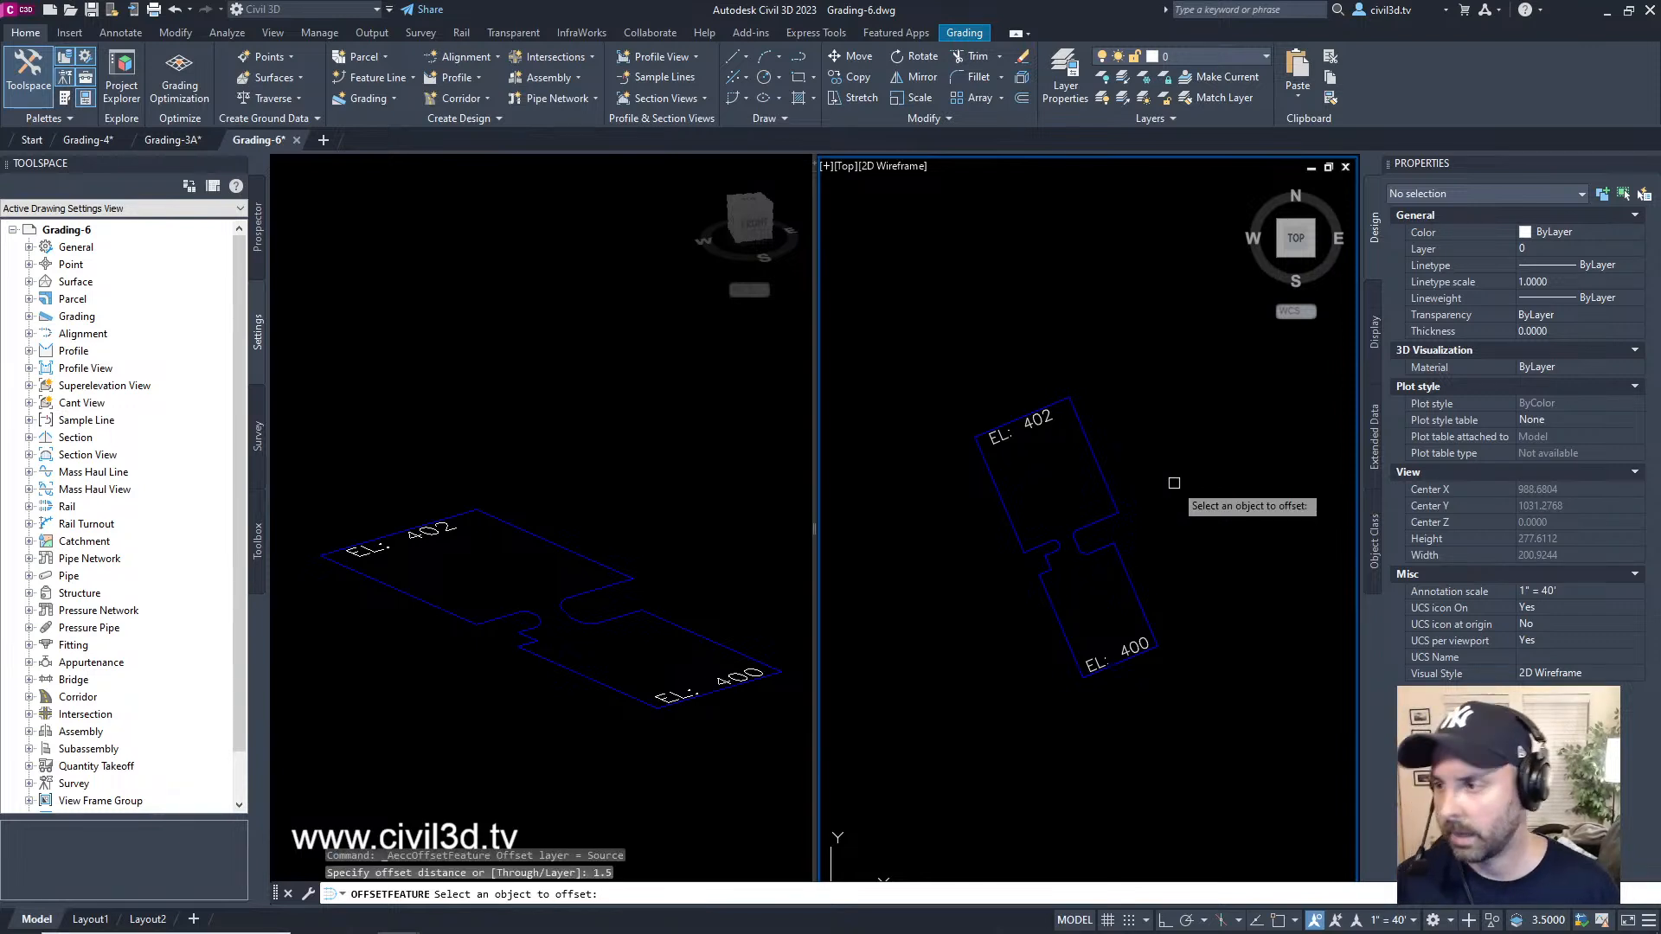
{"action": "left_click", "coordinate": [1100, 475]}
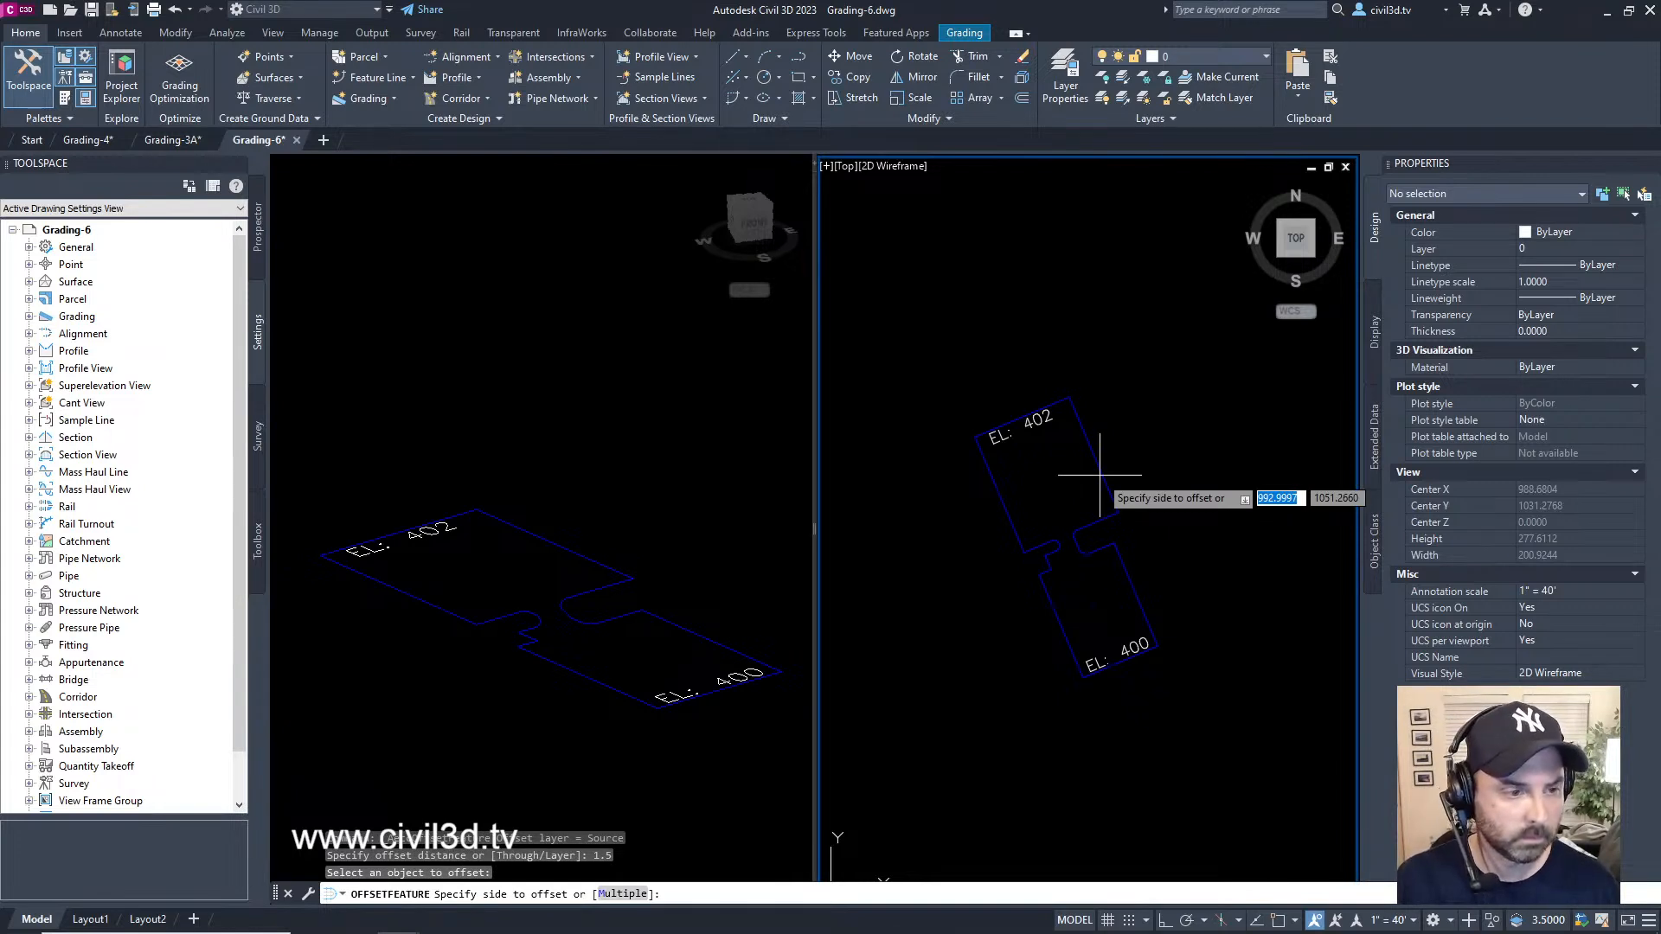
{"action": "left_click", "coordinate": [1148, 434]}
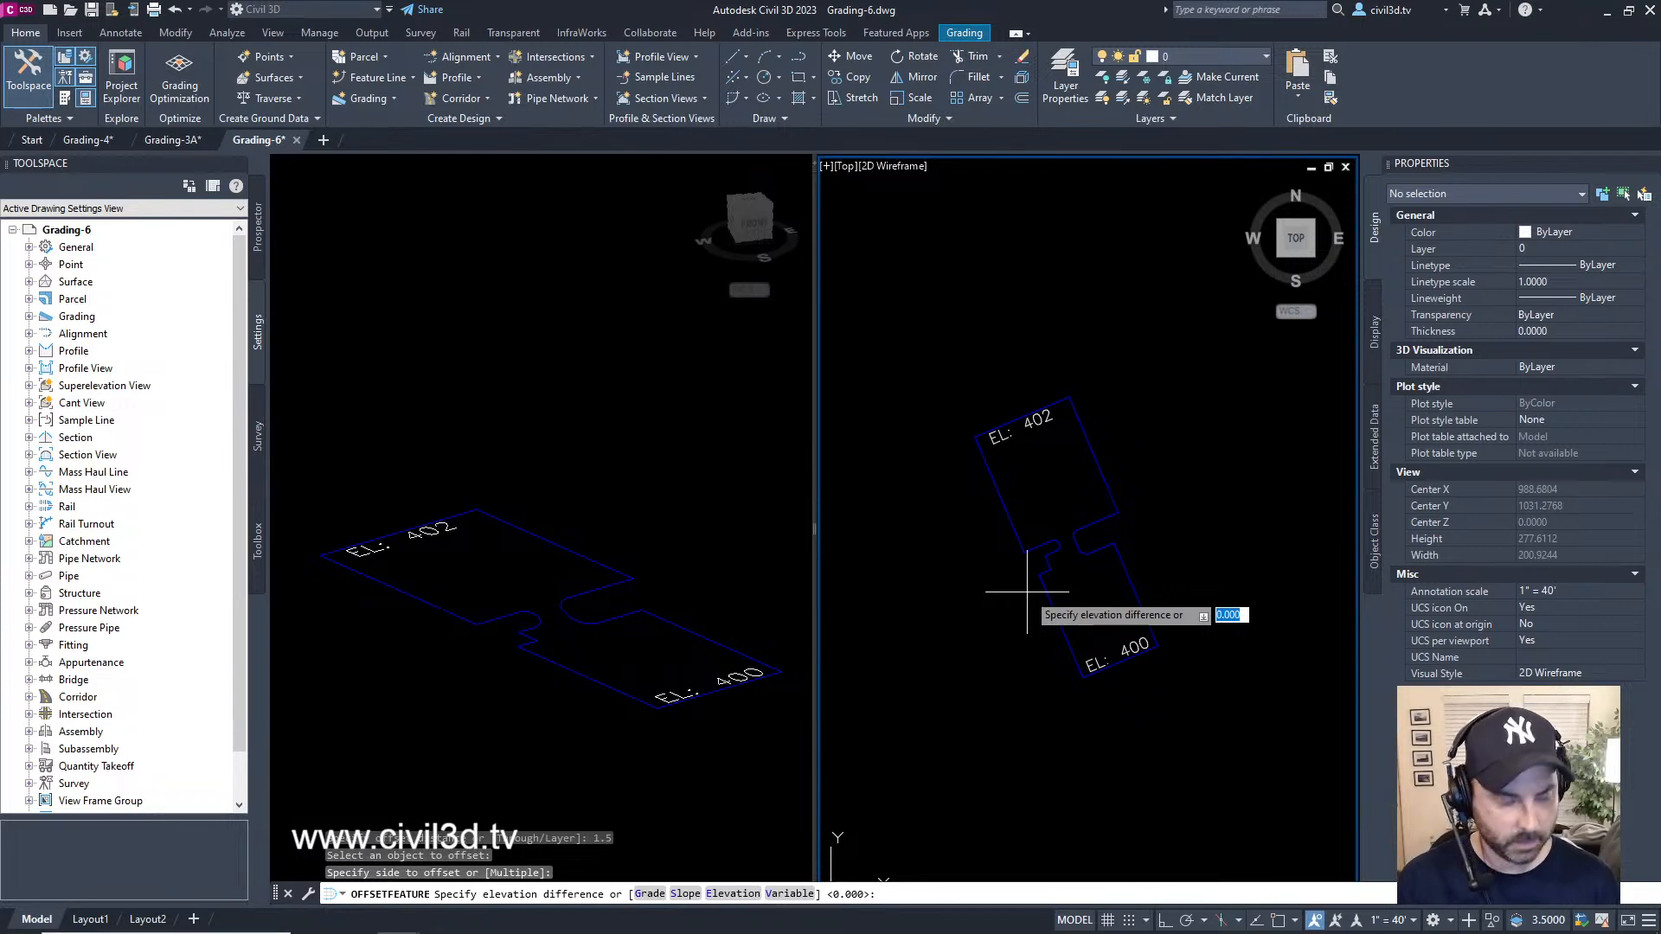
{"action": "type", "text": "g"}
{"action": "key", "text": "Return"}
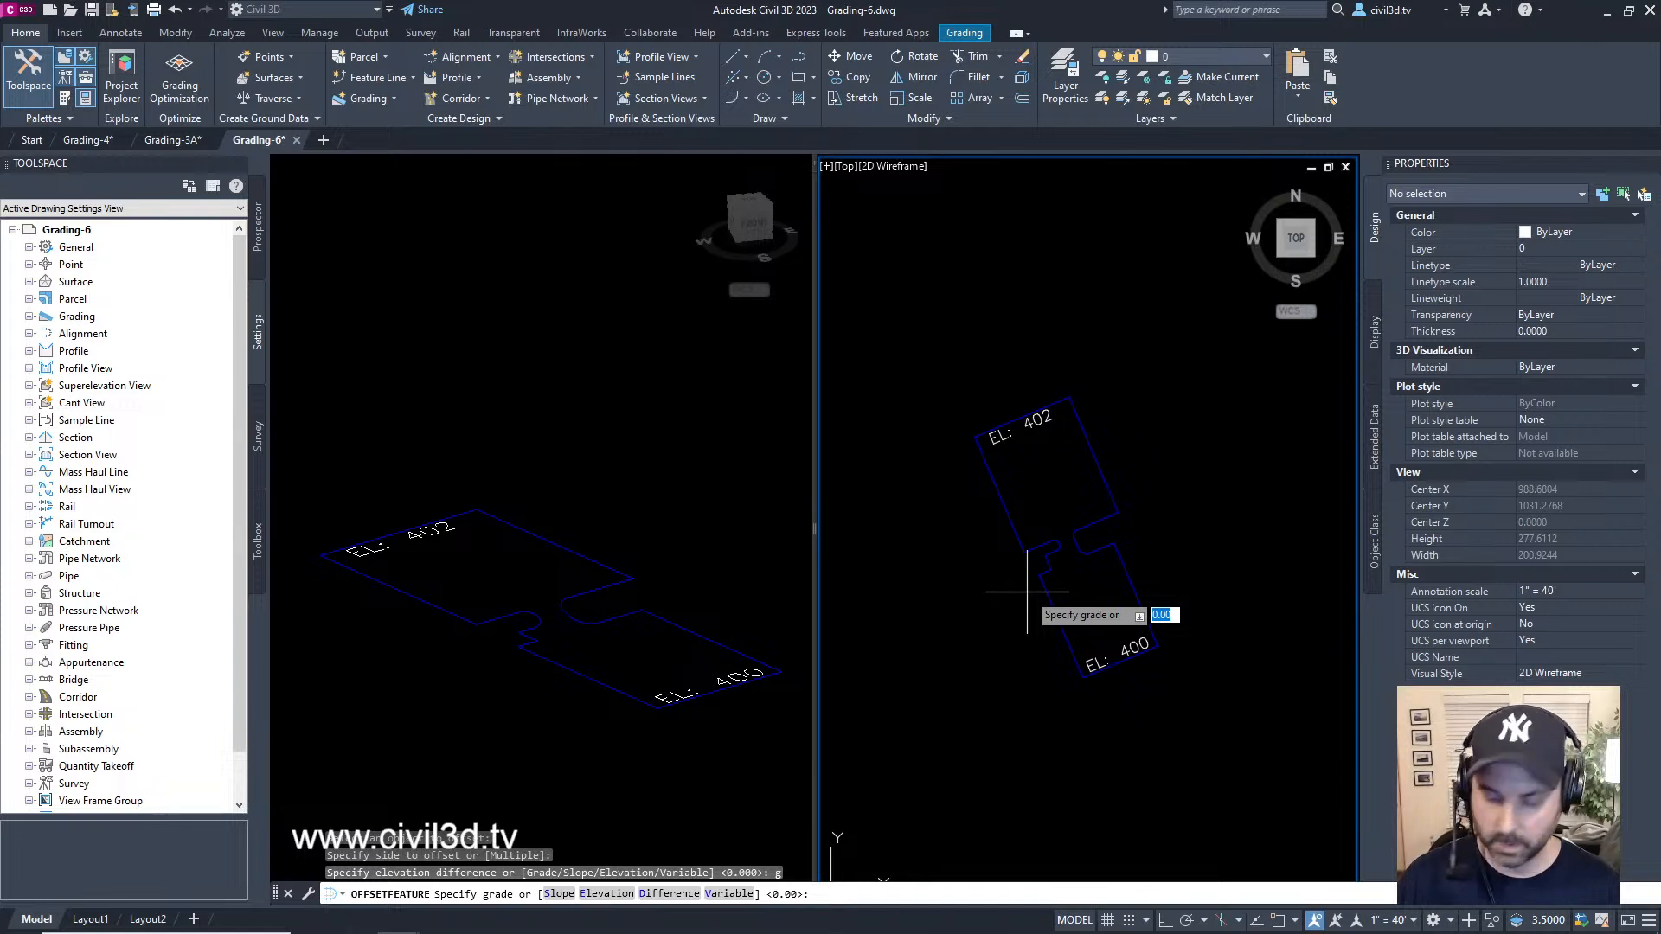
{"action": "type", "text": "-1"}
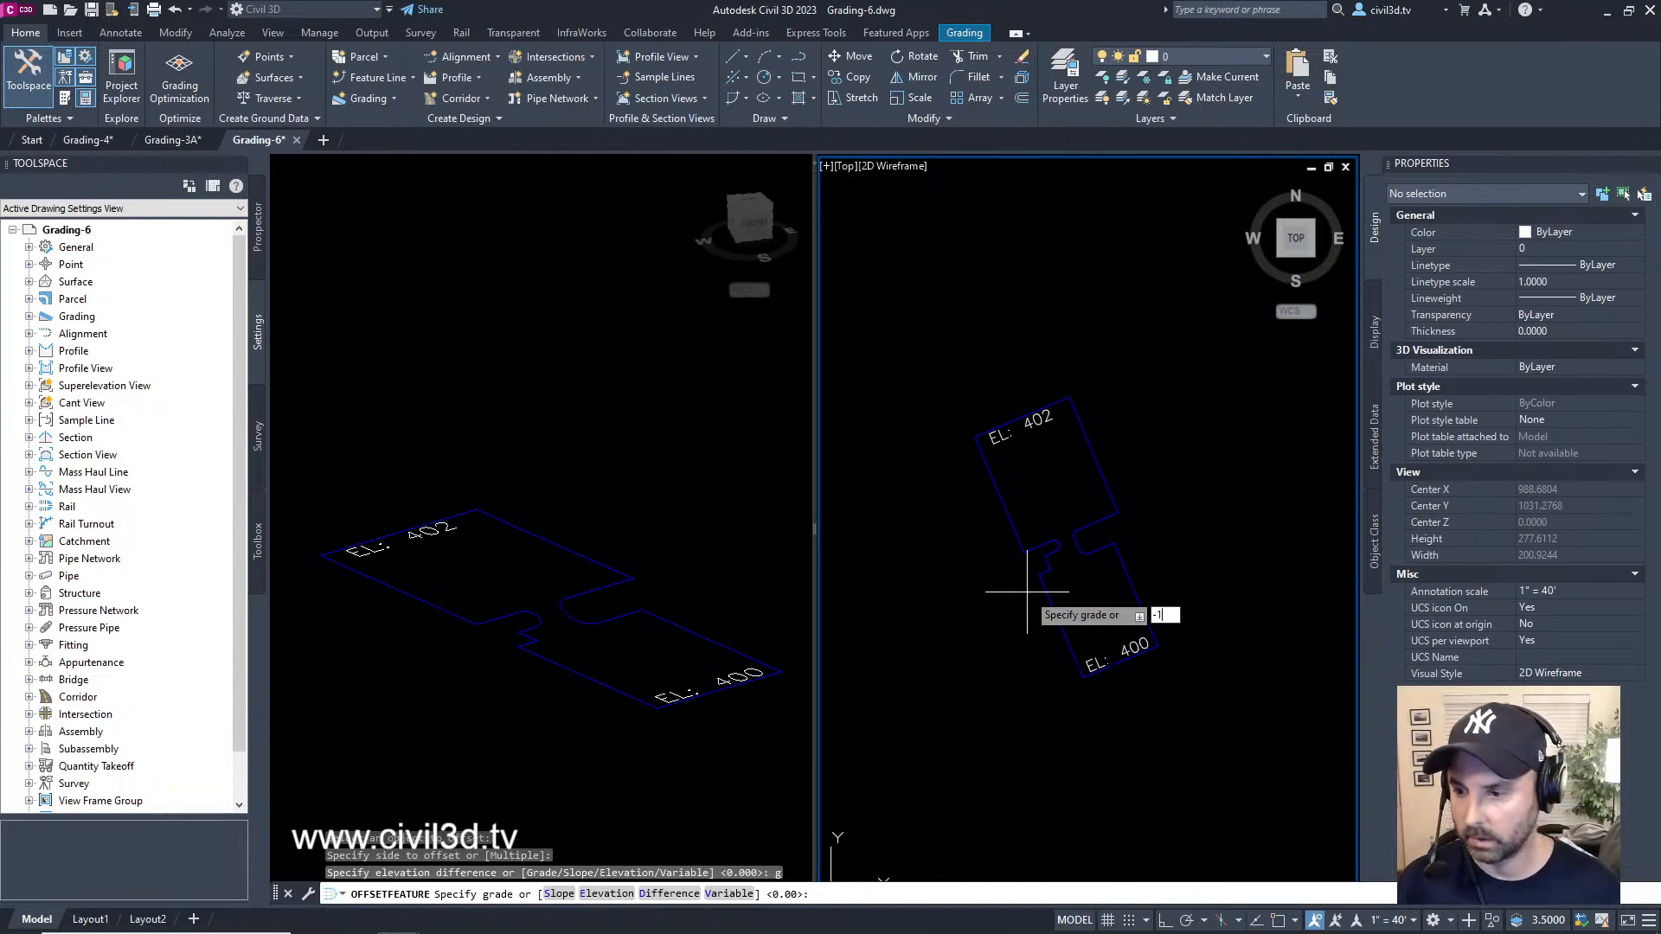
{"action": "key", "text": "Return"}
- Examine the offset feature line's outside and inside corners in the top view, and end the offset command
{"action": "scroll", "coordinate": [1027, 592], "scroll_direction": "up", "scroll_amount": 8}
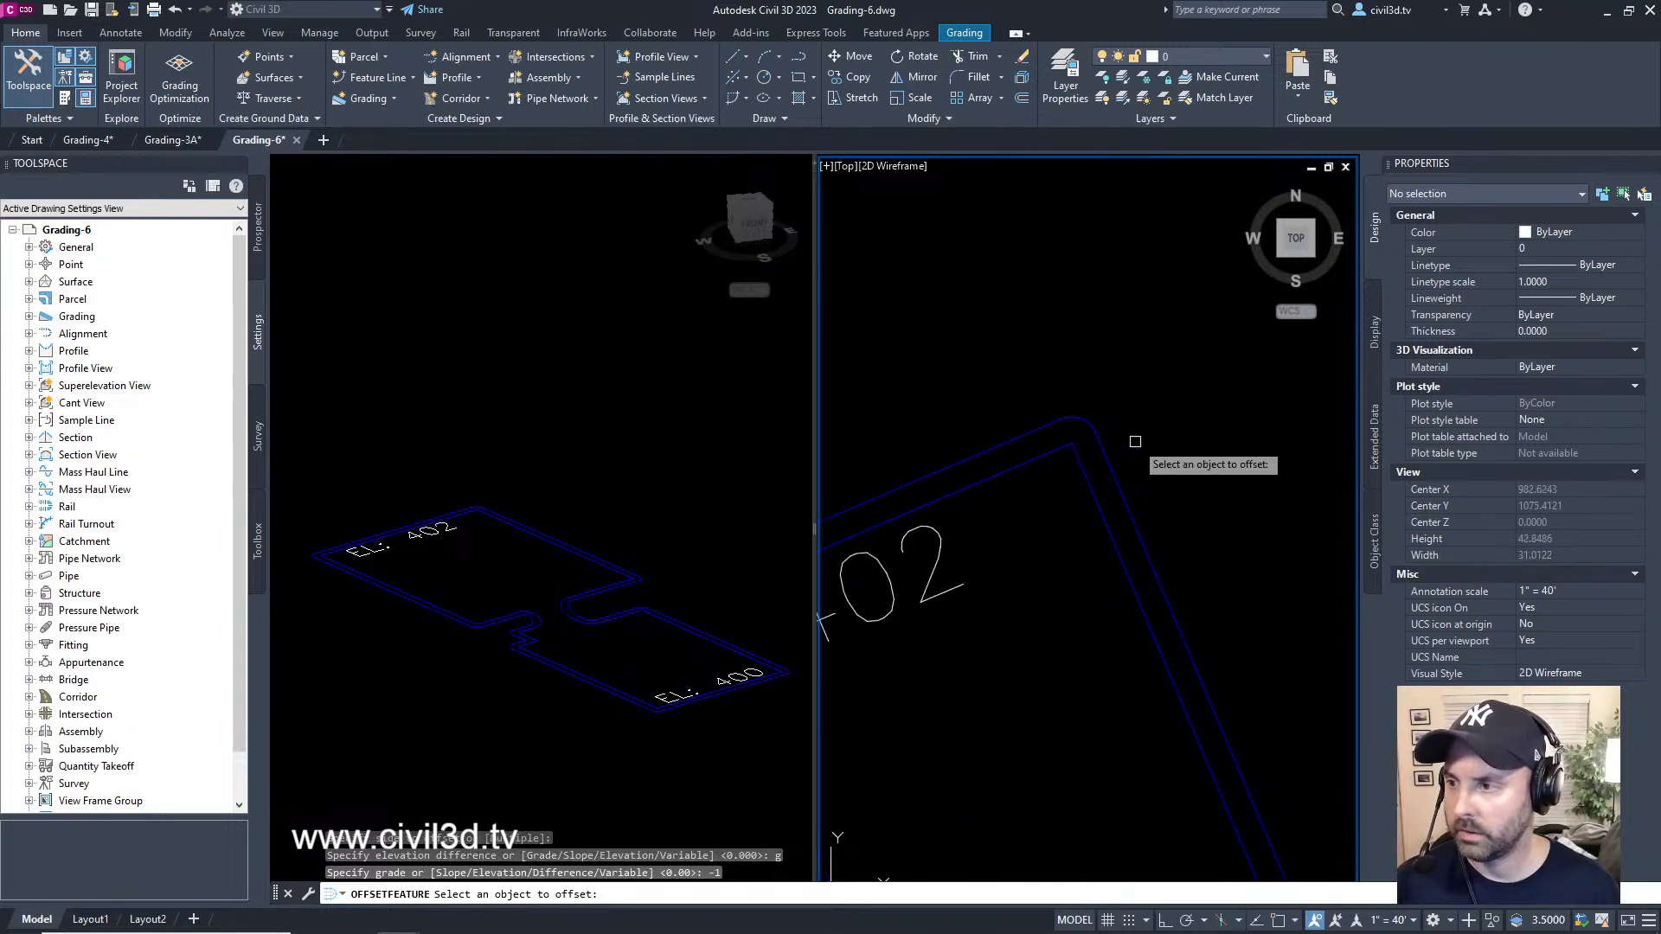
{"action": "scroll", "coordinate": [1086, 430], "scroll_direction": "down", "scroll_amount": 2}
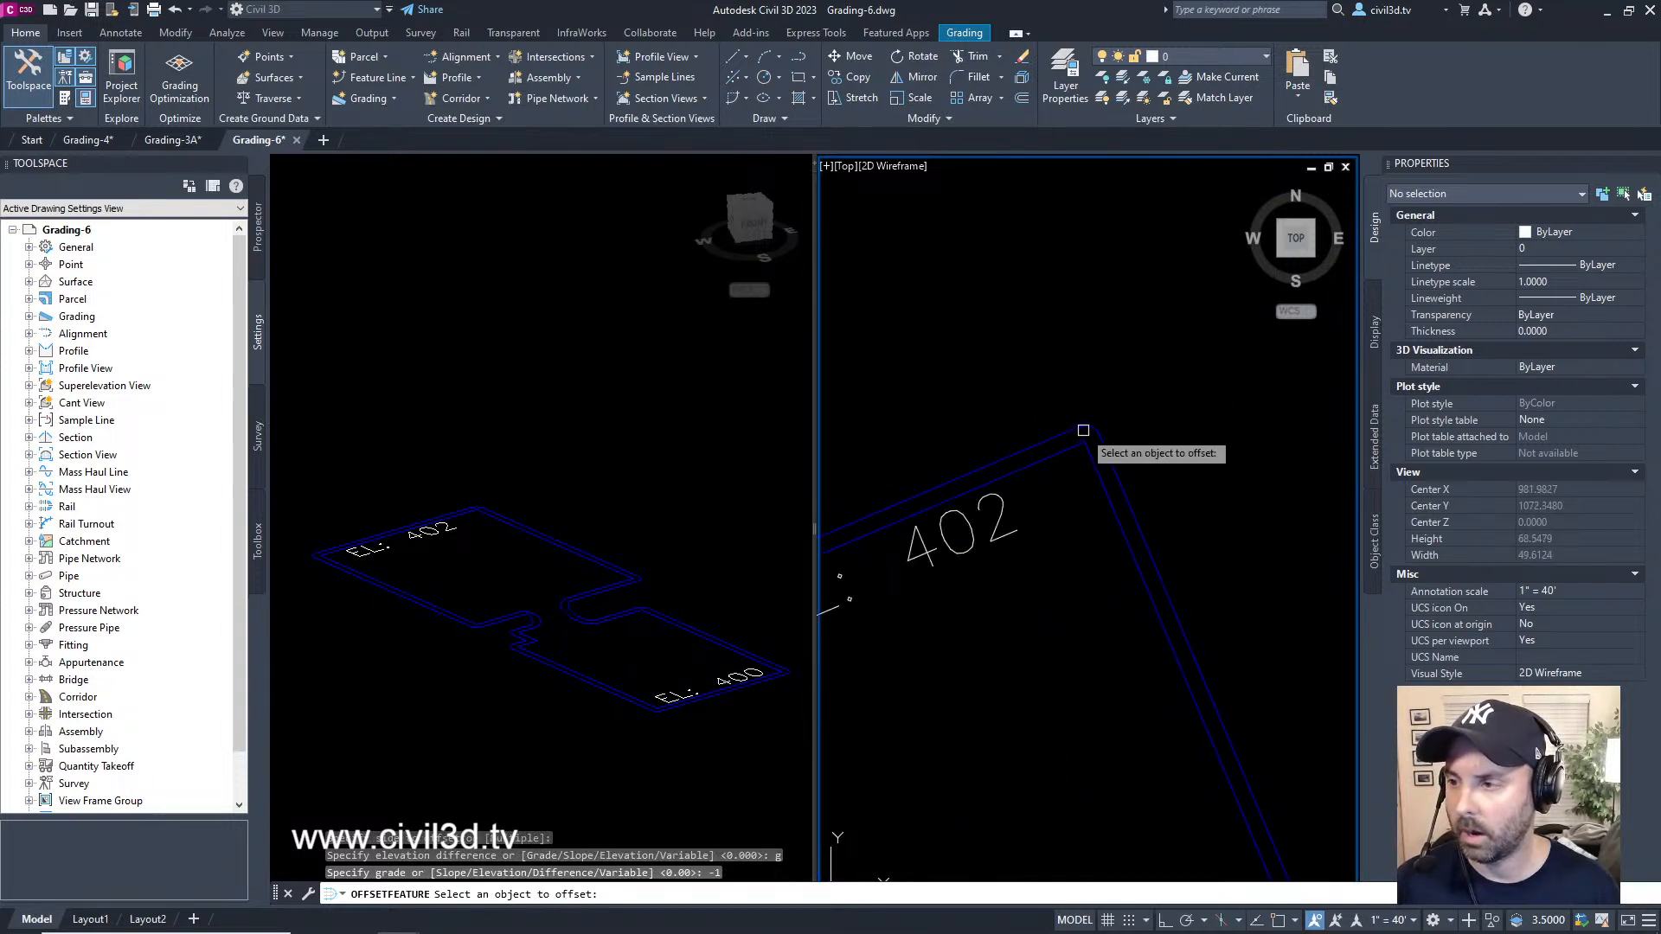
{"action": "scroll", "coordinate": [1095, 434], "scroll_direction": "up", "scroll_amount": 4}
{"action": "scroll", "coordinate": [1116, 448], "scroll_direction": "down", "scroll_amount": 5}
{"action": "scroll", "coordinate": [1069, 616], "scroll_direction": "up", "scroll_amount": 3}
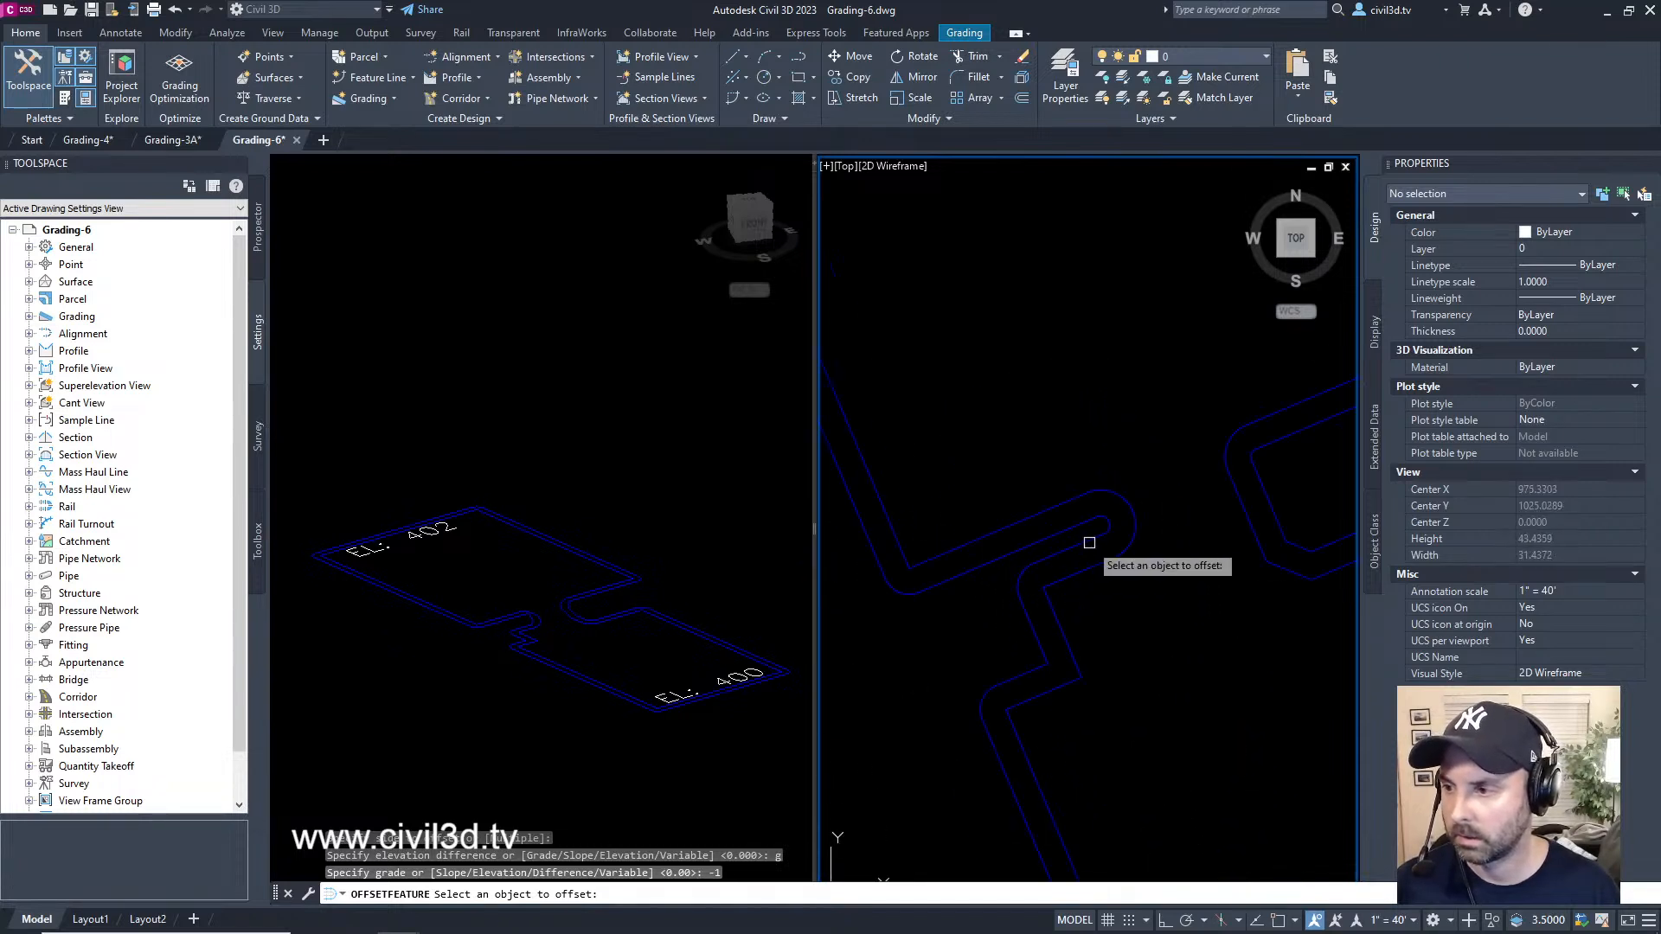
{"action": "scroll", "coordinate": [1086, 541], "scroll_direction": "down", "scroll_amount": 6}
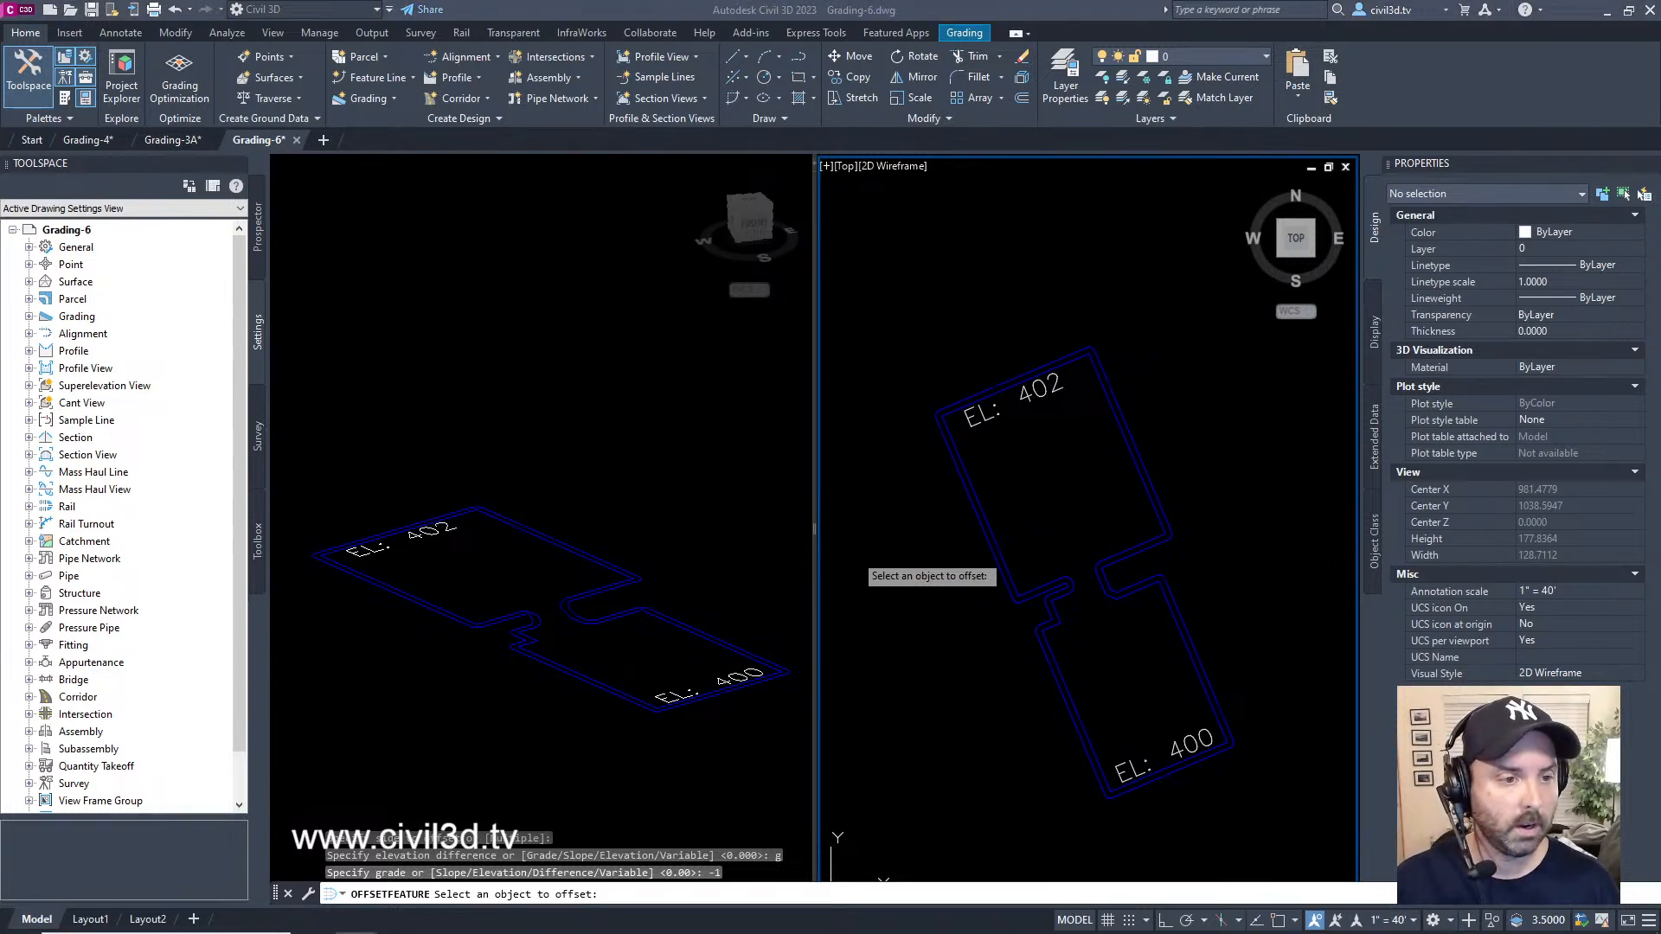
{"action": "left_click", "coordinate": [1042, 514]}
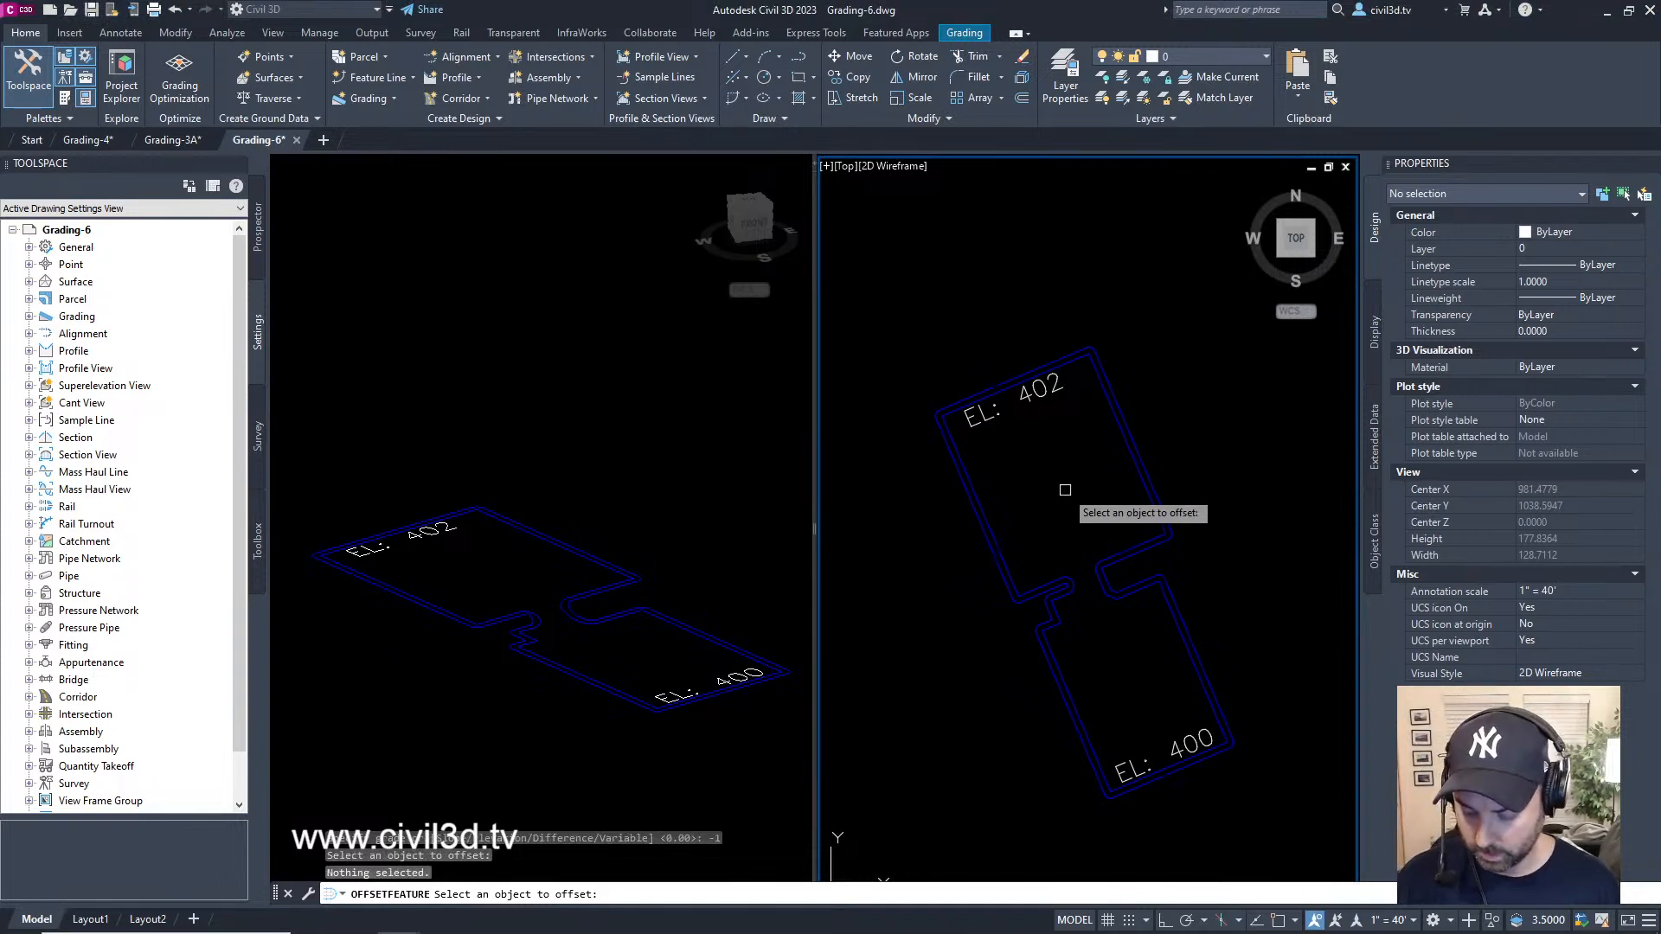
{"action": "key", "text": "Return"}
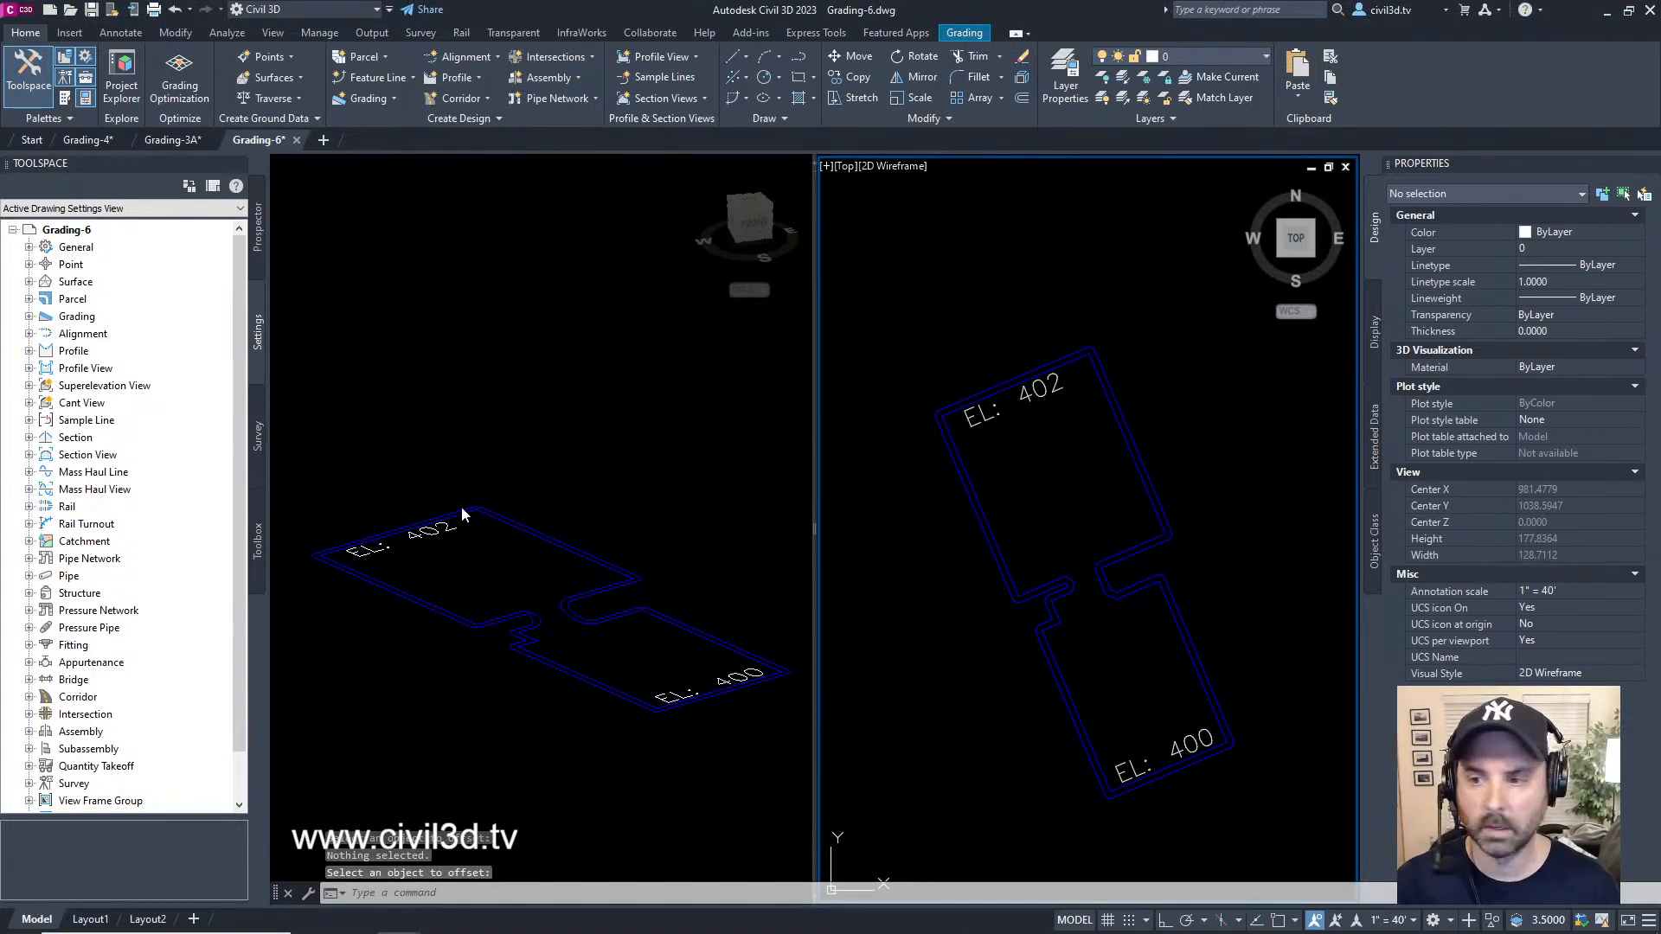
- Examine the original and offset feature lines around the jog between the two pad levels in the 3D viewport
{"action": "left_click", "coordinate": [534, 568]}
{"action": "scroll", "coordinate": [493, 612], "scroll_direction": "up", "scroll_amount": 8}
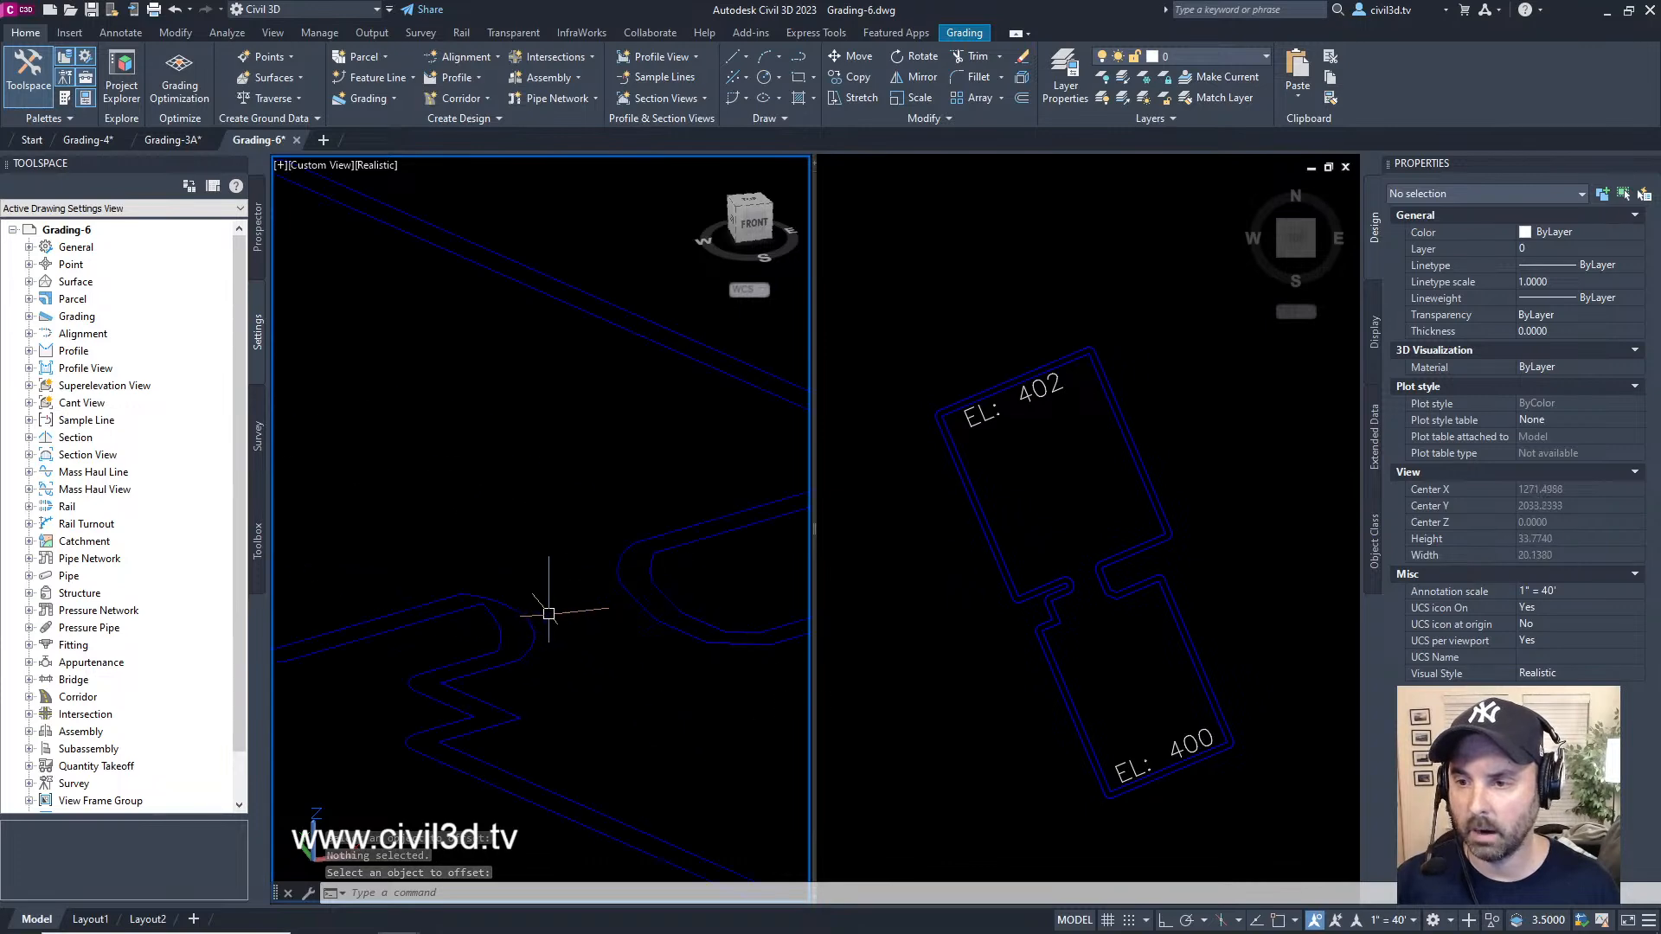
{"action": "scroll", "coordinate": [542, 618], "scroll_direction": "down", "scroll_amount": 6}
{"action": "middle_click_drag", "start_coordinate": [537, 582], "coordinate": [554, 541], "text": "shift"}
{"action": "scroll", "coordinate": [463, 525], "scroll_direction": "down", "scroll_amount": 3}
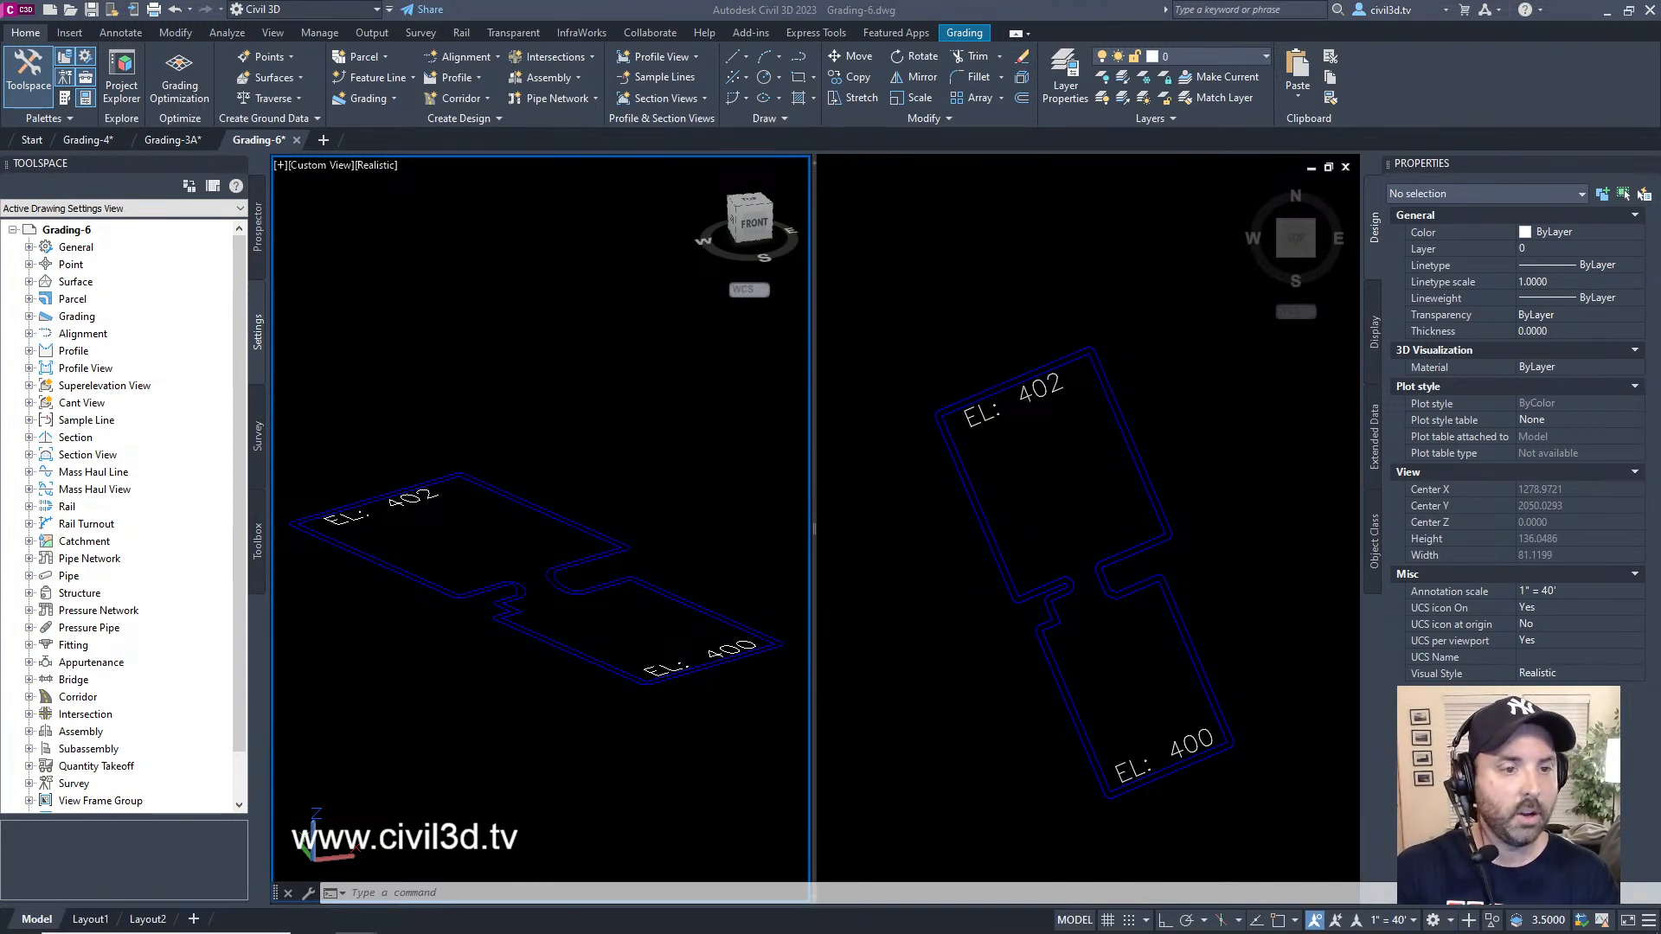
{"action": "left_click", "coordinate": [498, 407]}
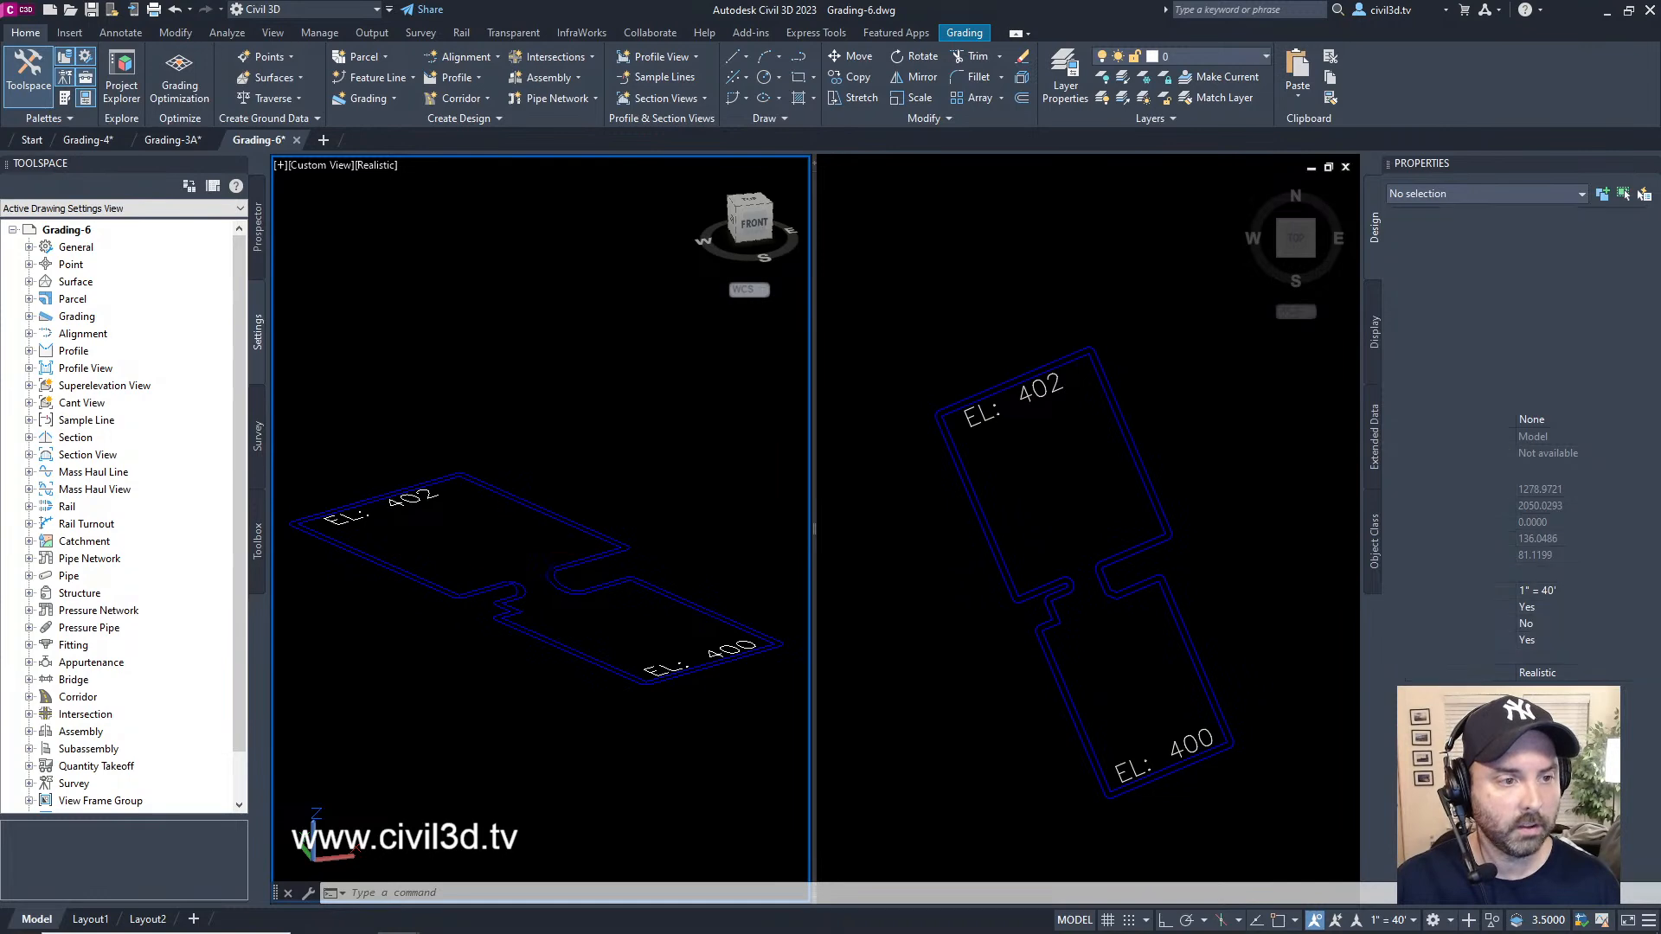
{"action": "middle_click_drag", "start_coordinate": [480, 553], "coordinate": [486, 545]}
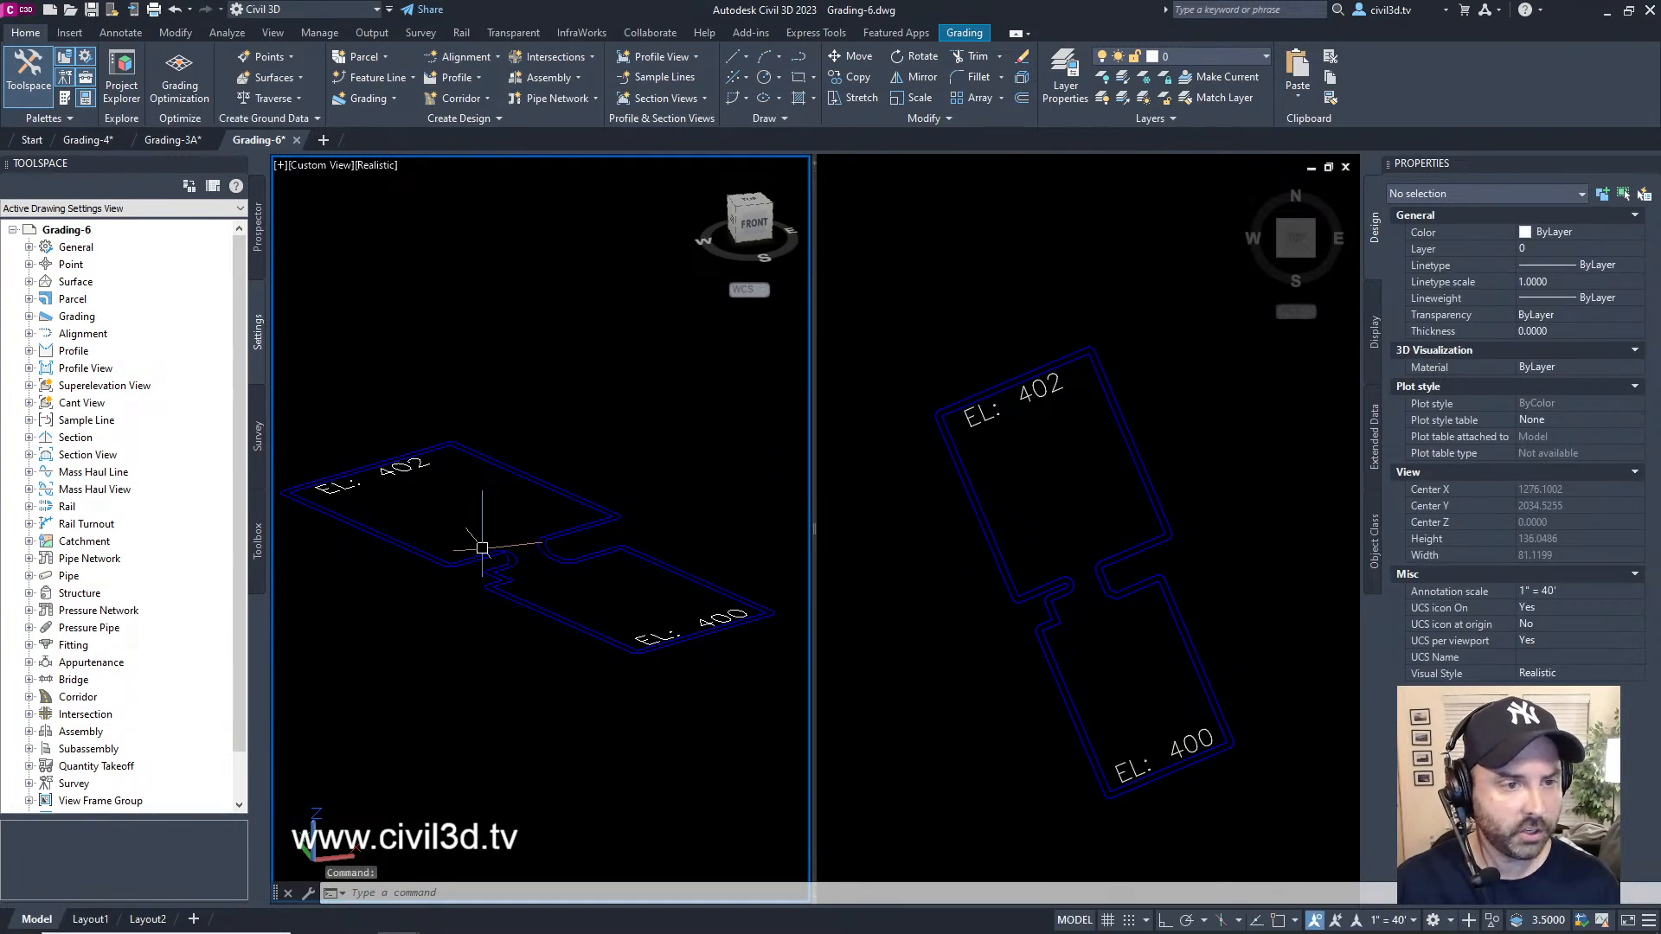
{"action": "scroll", "coordinate": [482, 548], "scroll_direction": "up", "scroll_amount": 6}
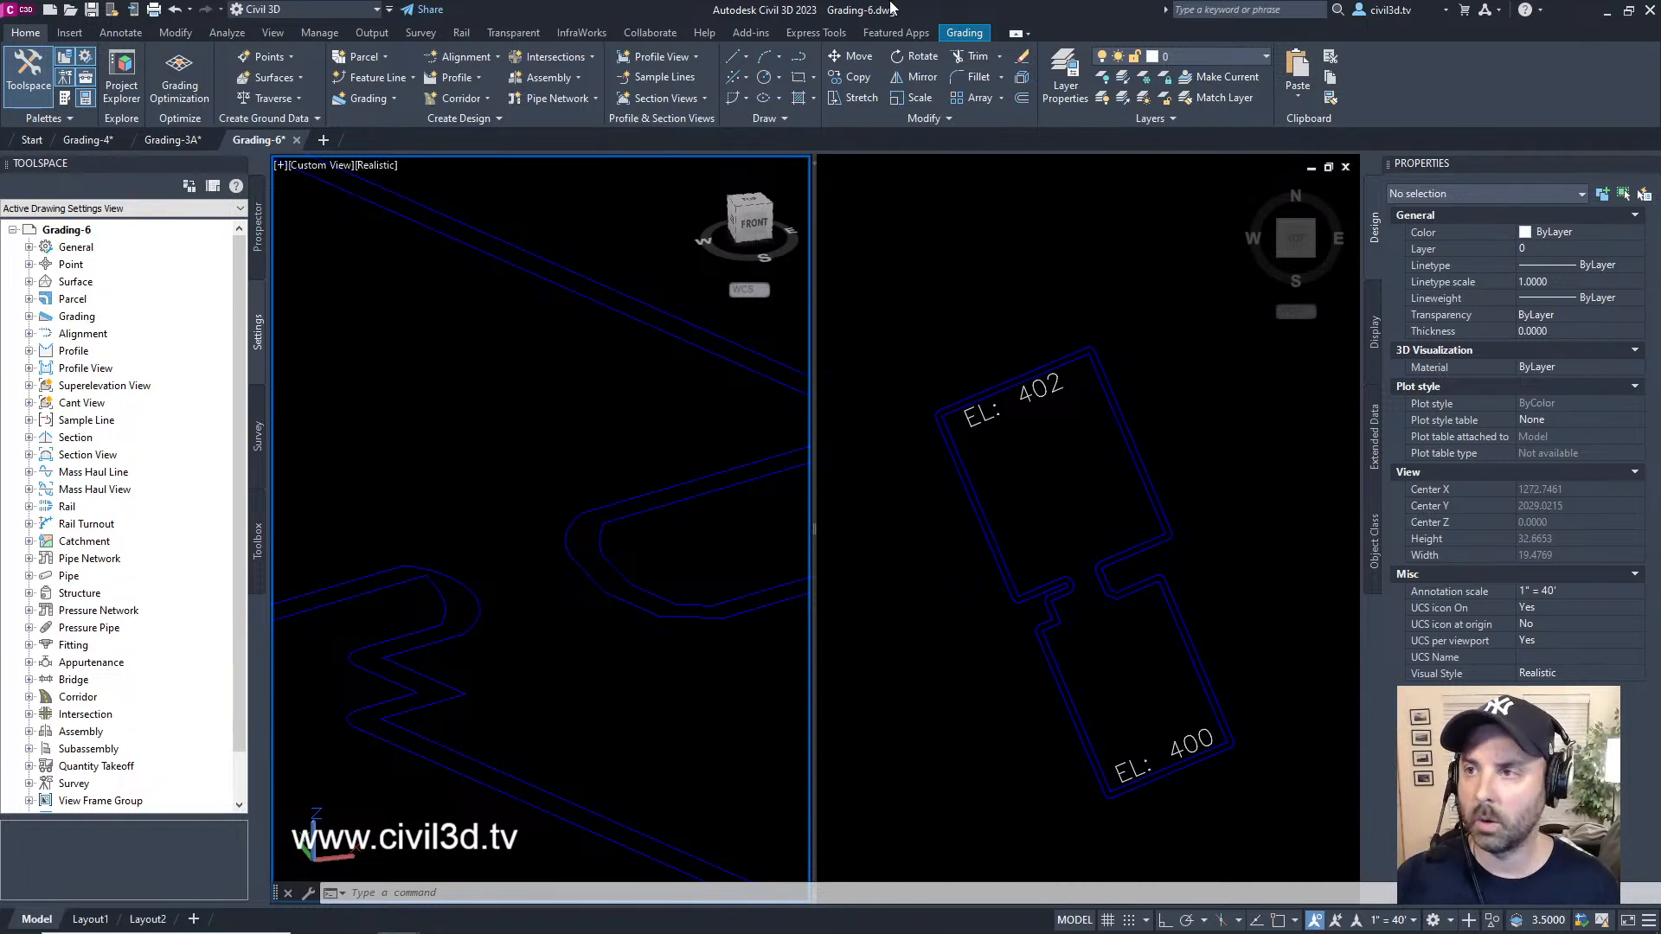
- Try to fillet the offset feature line's sharp inside corner at the jog between the pads, and undo the fillet
{"action": "left_click", "coordinate": [182, 39]}
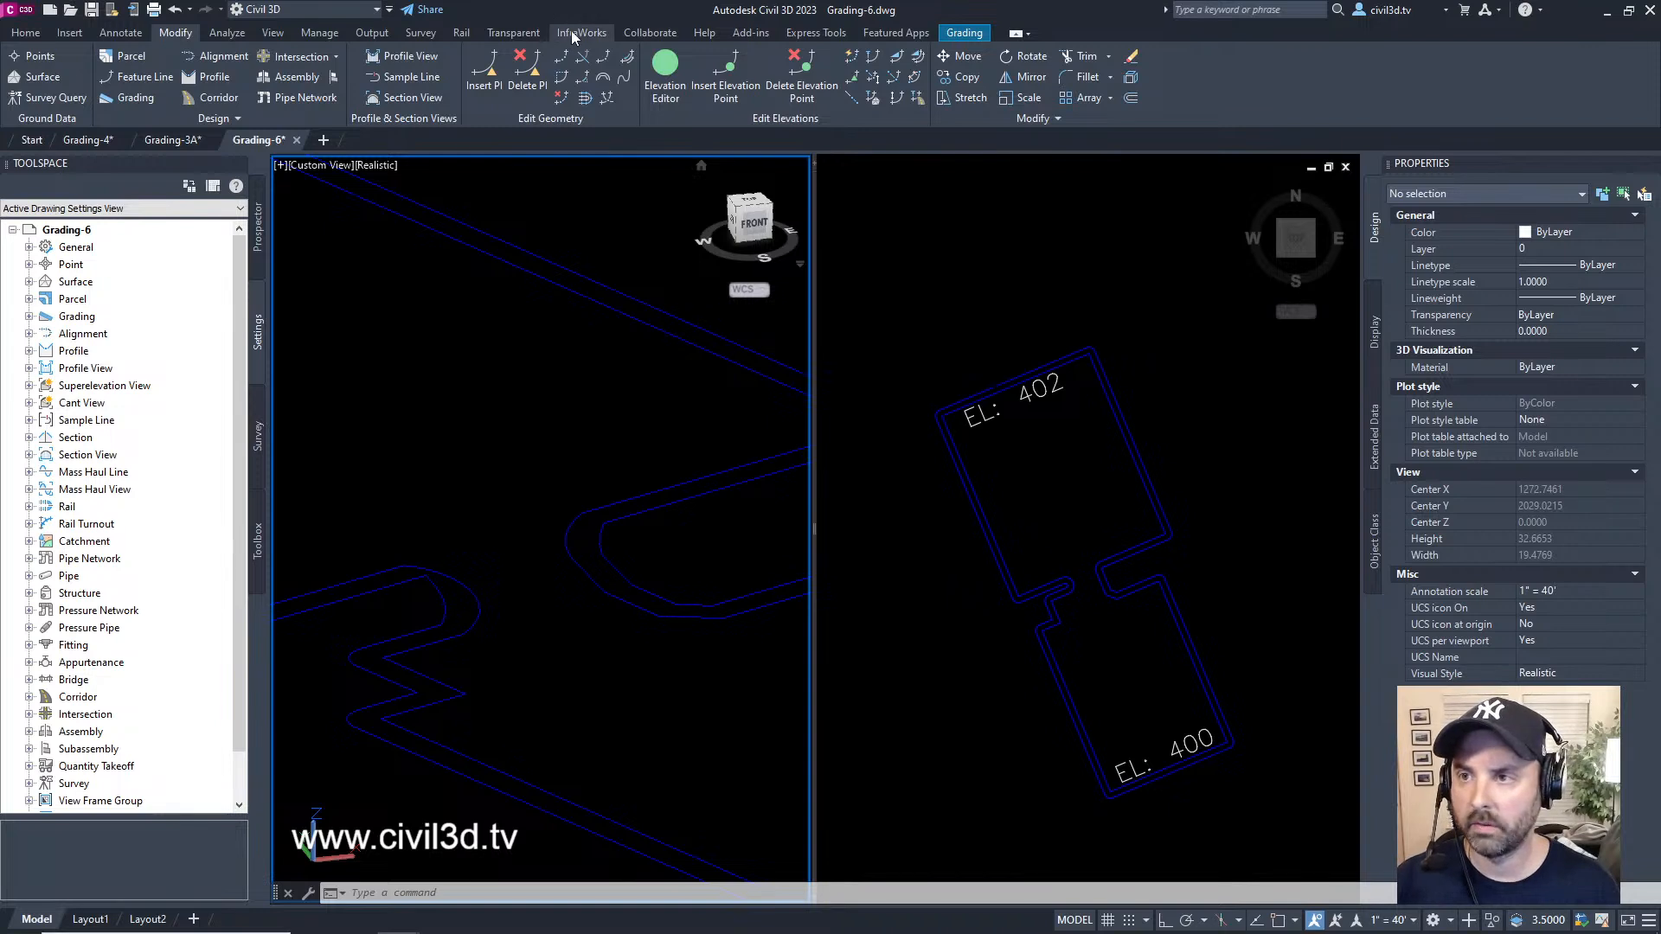
{"action": "left_click", "coordinate": [584, 82]}
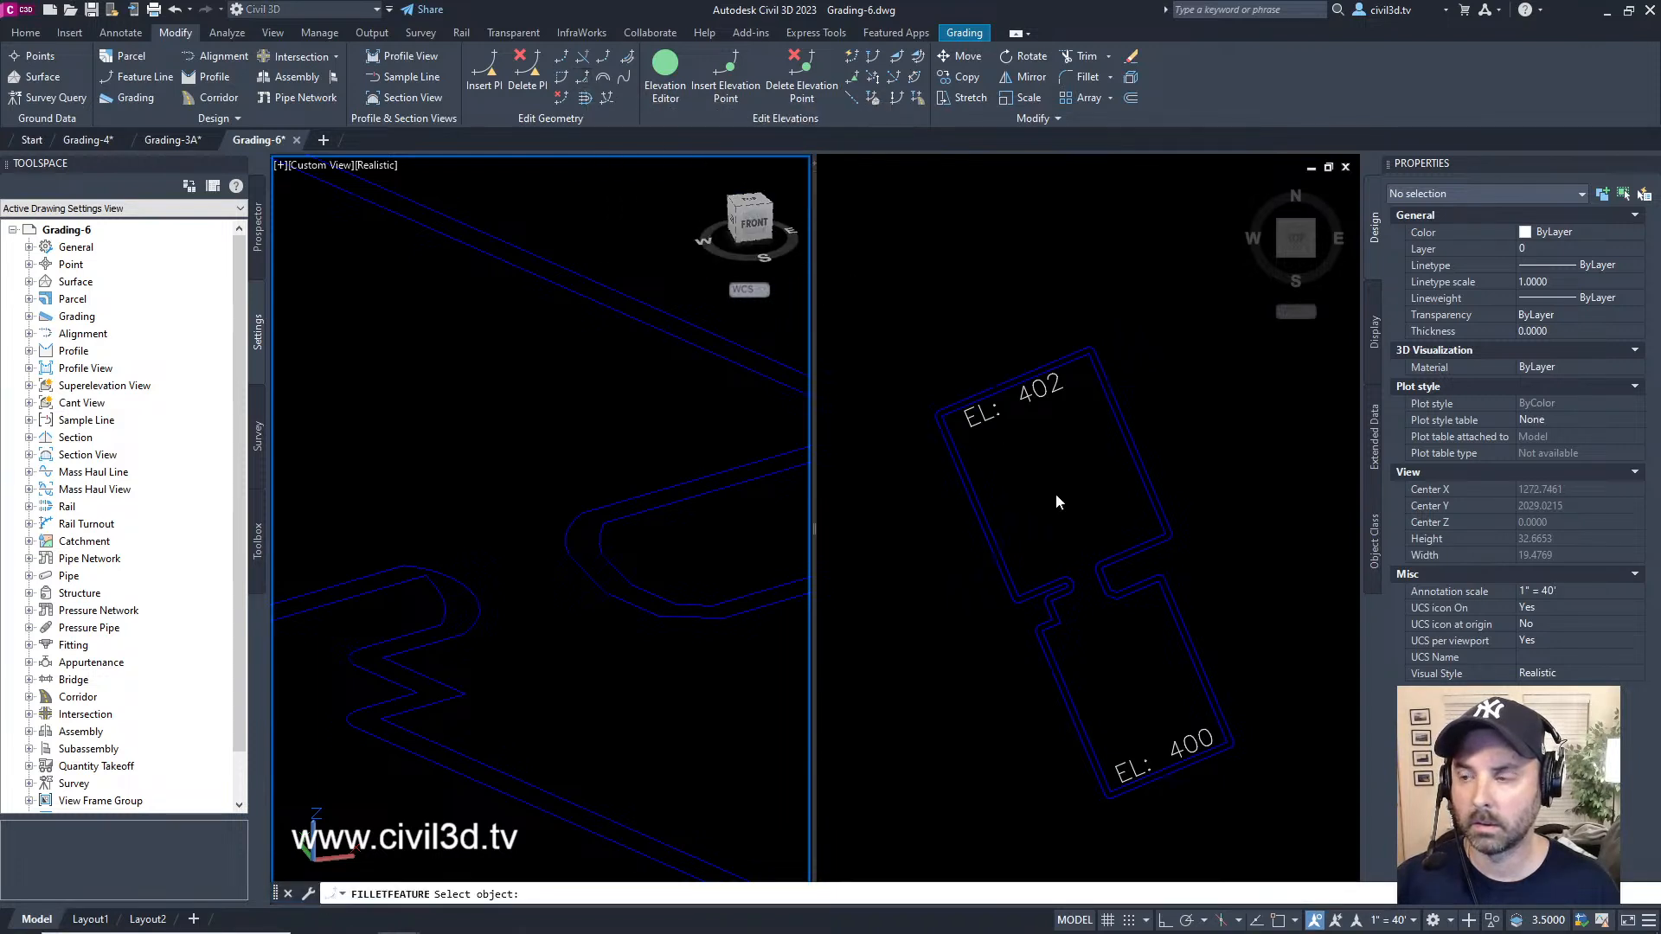
{"action": "left_click", "coordinate": [1083, 517]}
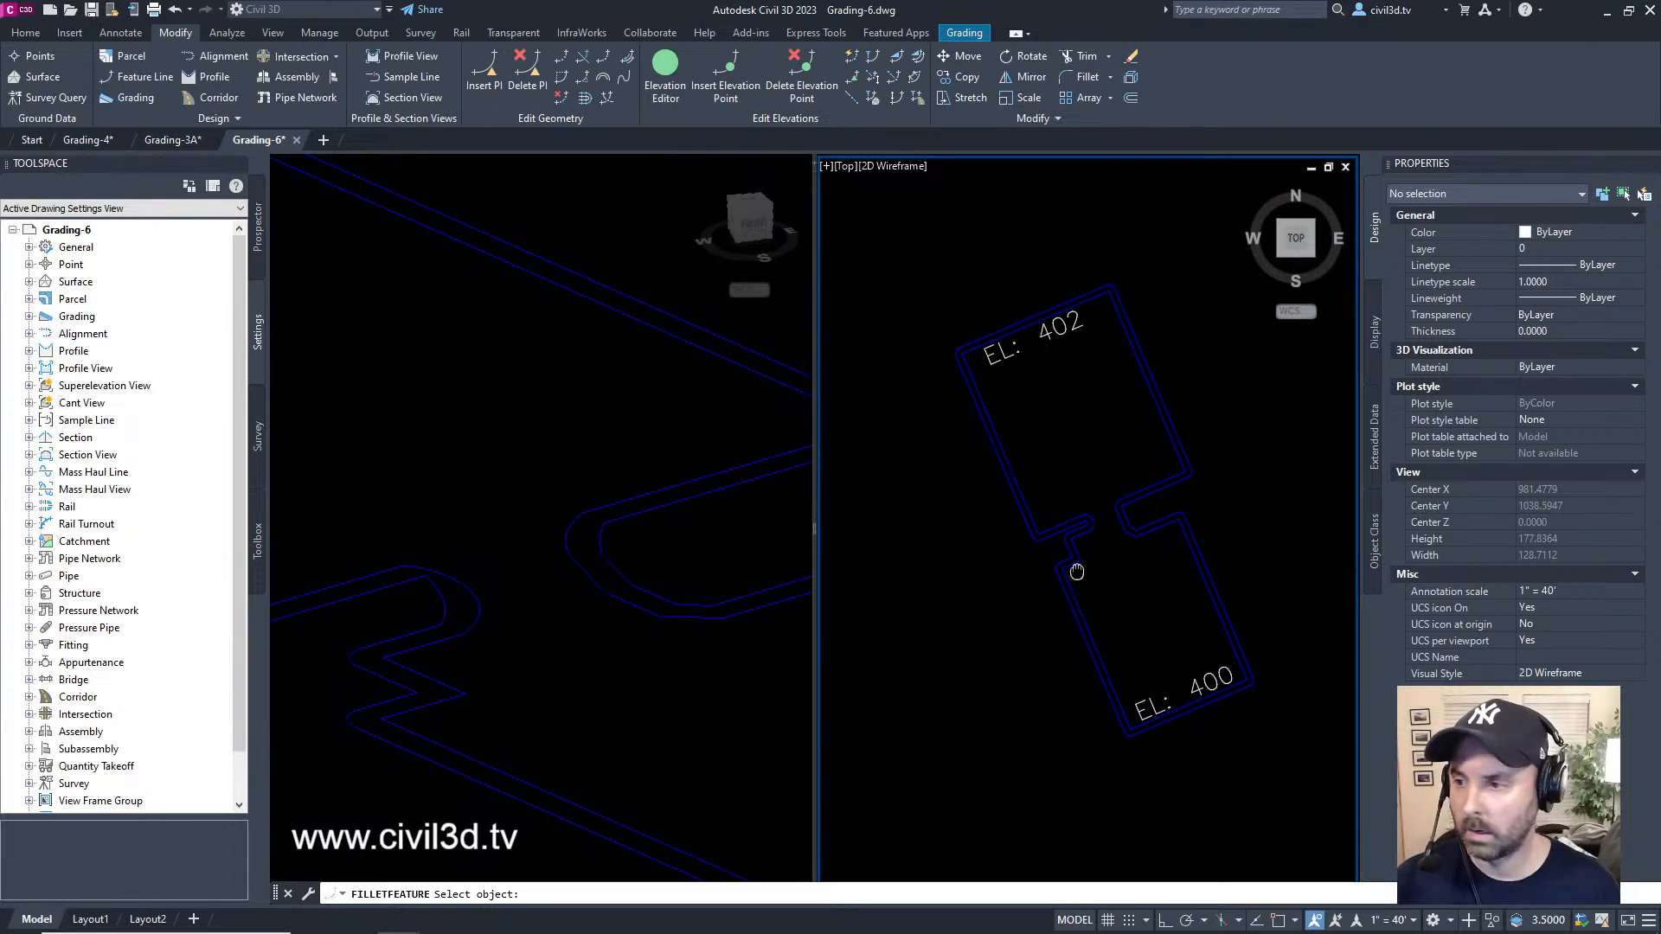
{"action": "scroll", "coordinate": [1071, 566], "scroll_direction": "up", "scroll_amount": 8}
{"action": "middle_click_drag", "start_coordinate": [1068, 569], "coordinate": [1151, 529]}
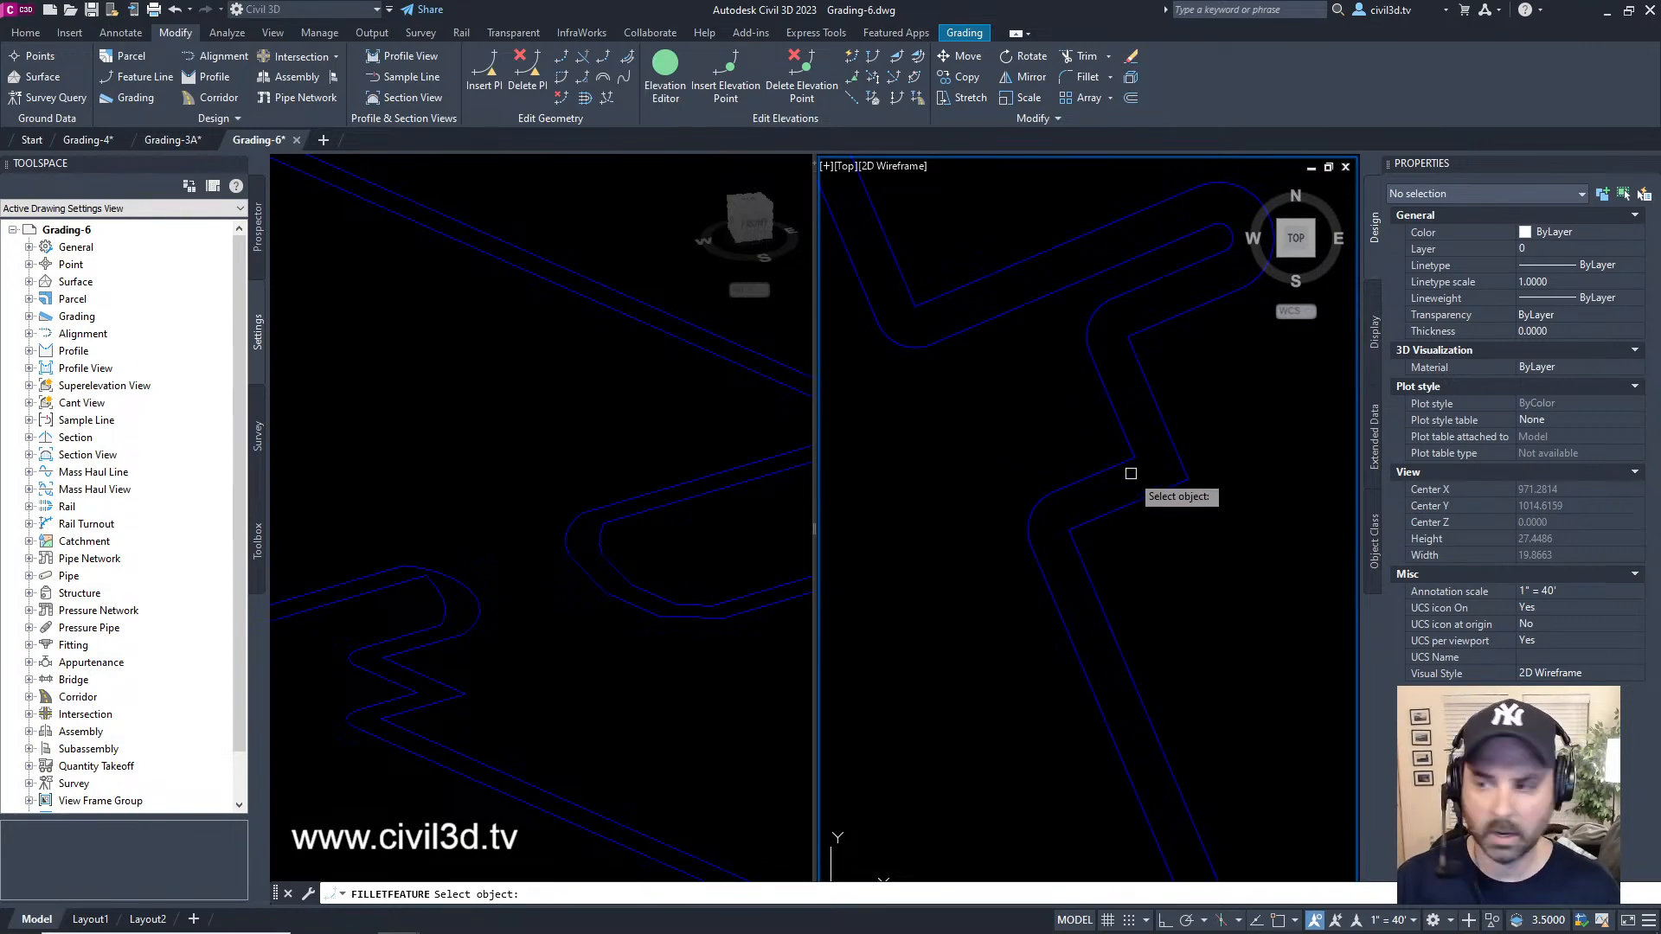
{"action": "left_click", "coordinate": [1031, 515]}
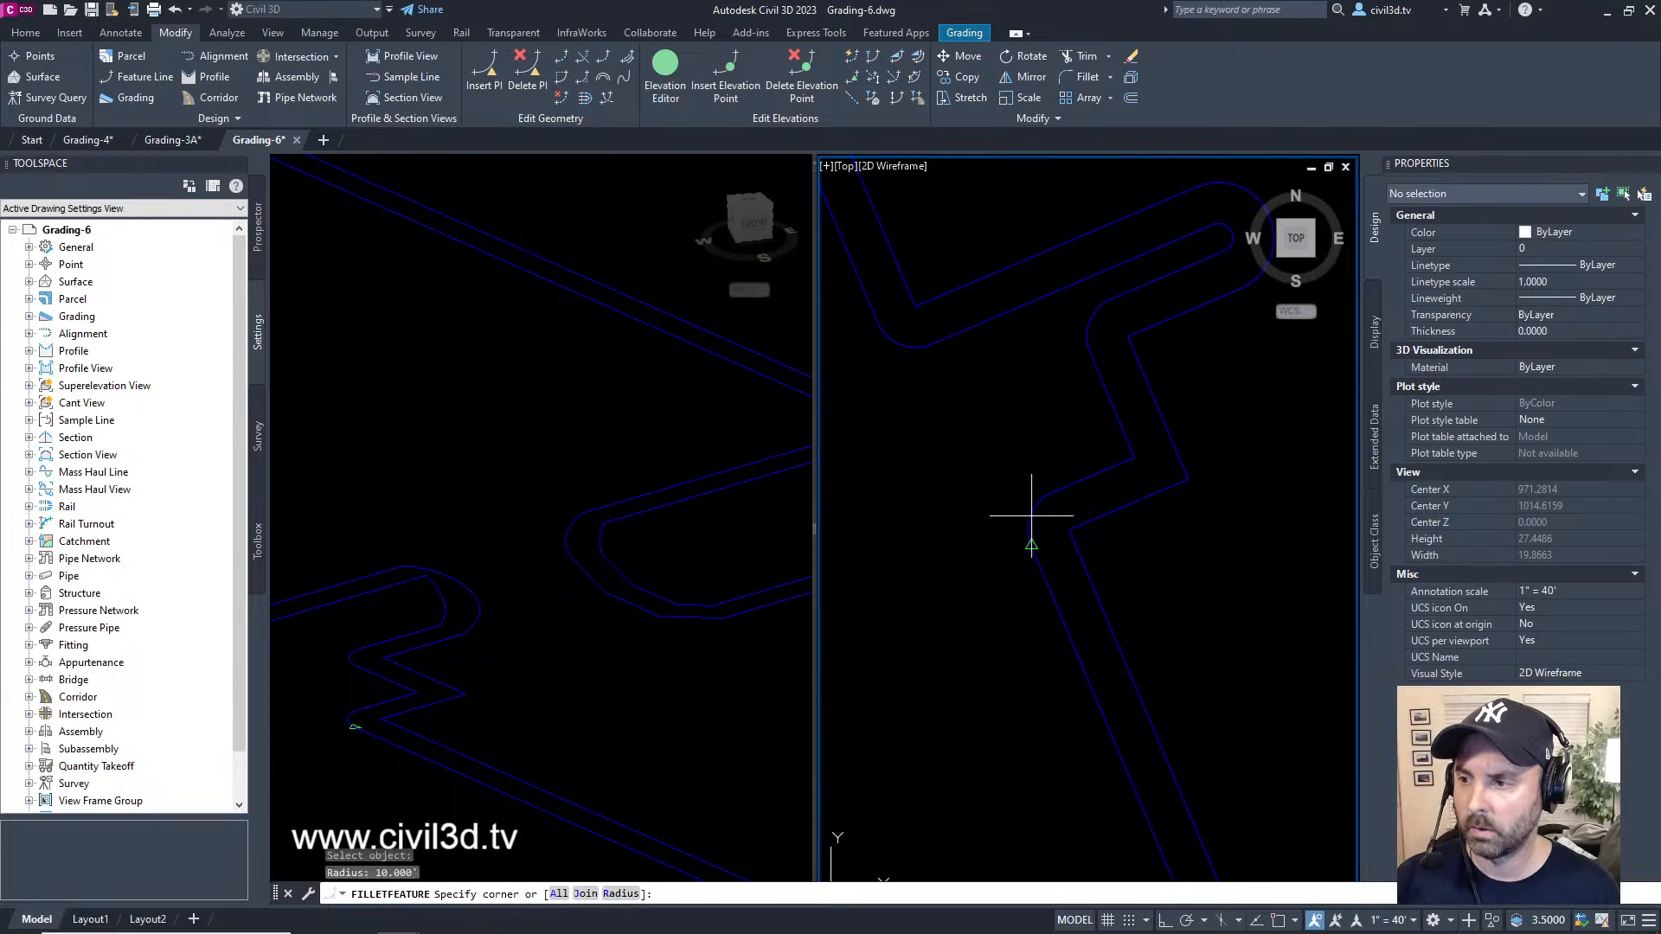
{"action": "left_click", "coordinate": [1031, 515]}
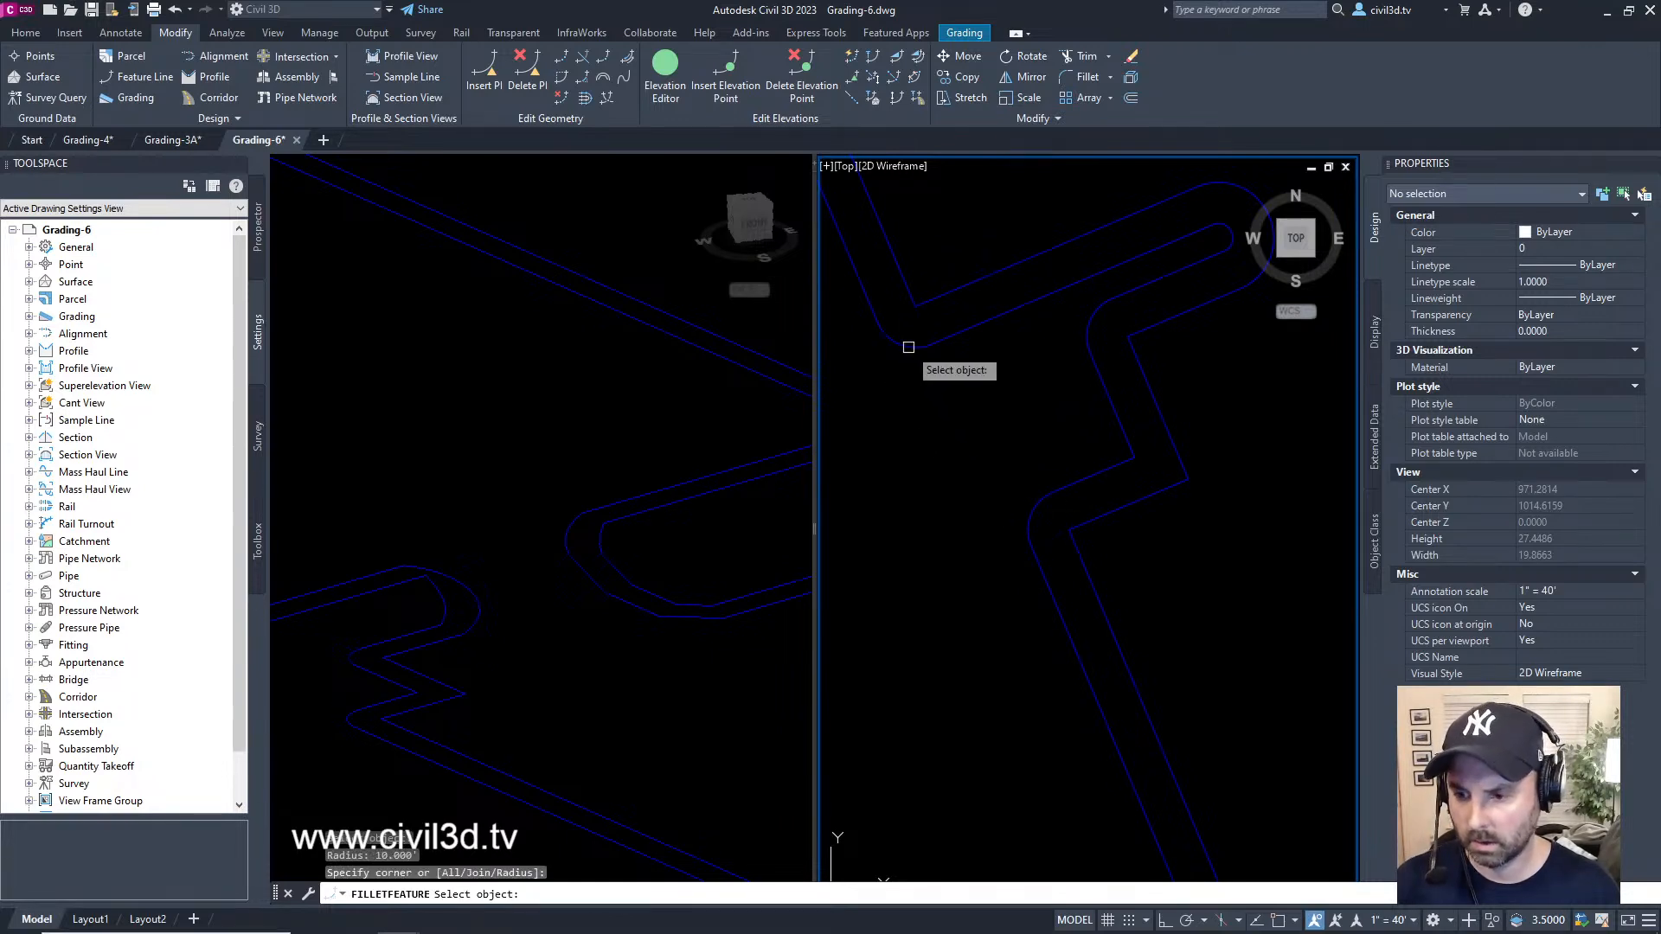
{"action": "left_click", "coordinate": [1117, 467]}
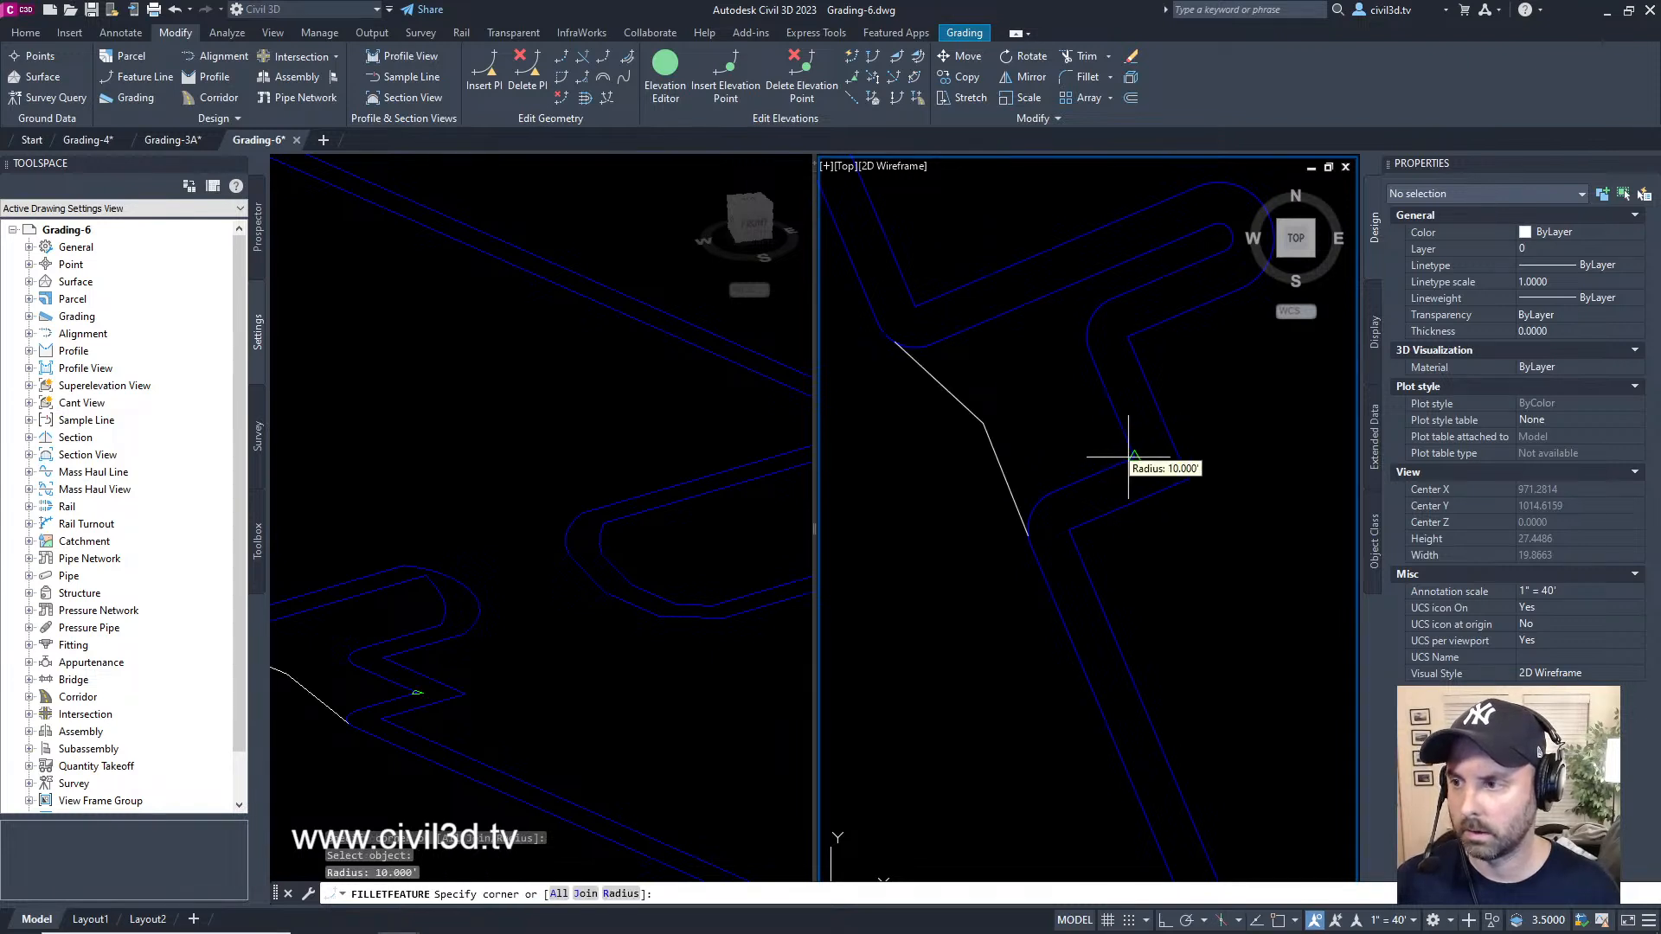
{"action": "left_click", "coordinate": [1129, 457]}
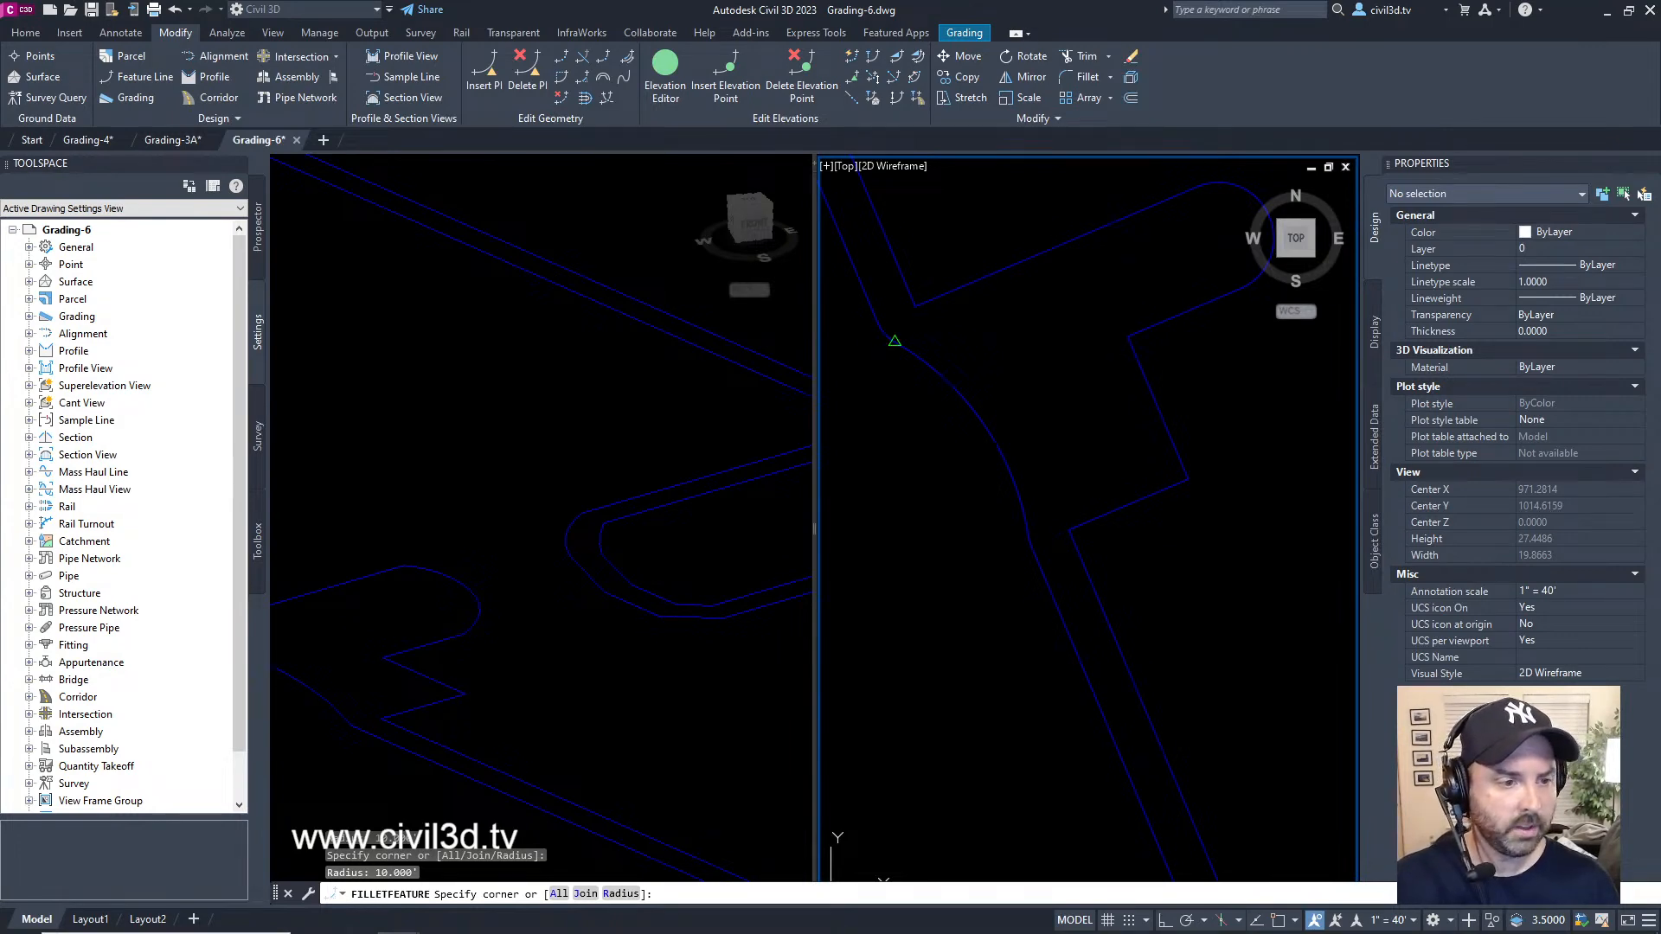
{"action": "middle_click_drag", "start_coordinate": [1081, 464], "coordinate": [1081, 466]}
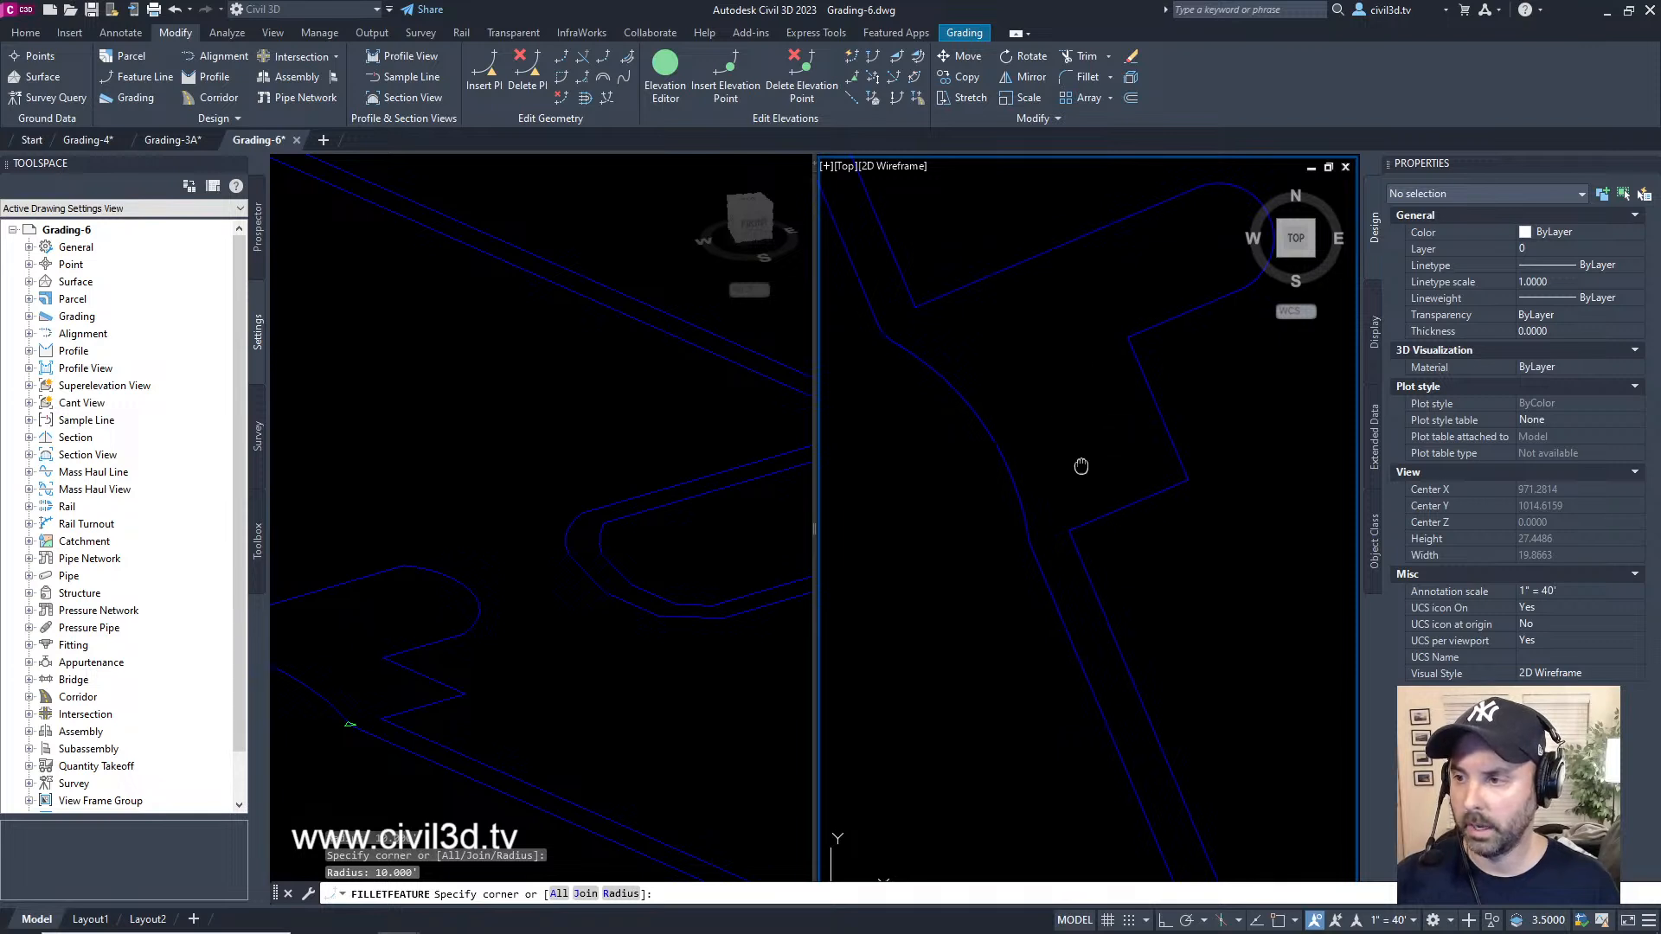
{"action": "key", "text": "Escape"}
{"action": "key", "text": "Escape"}
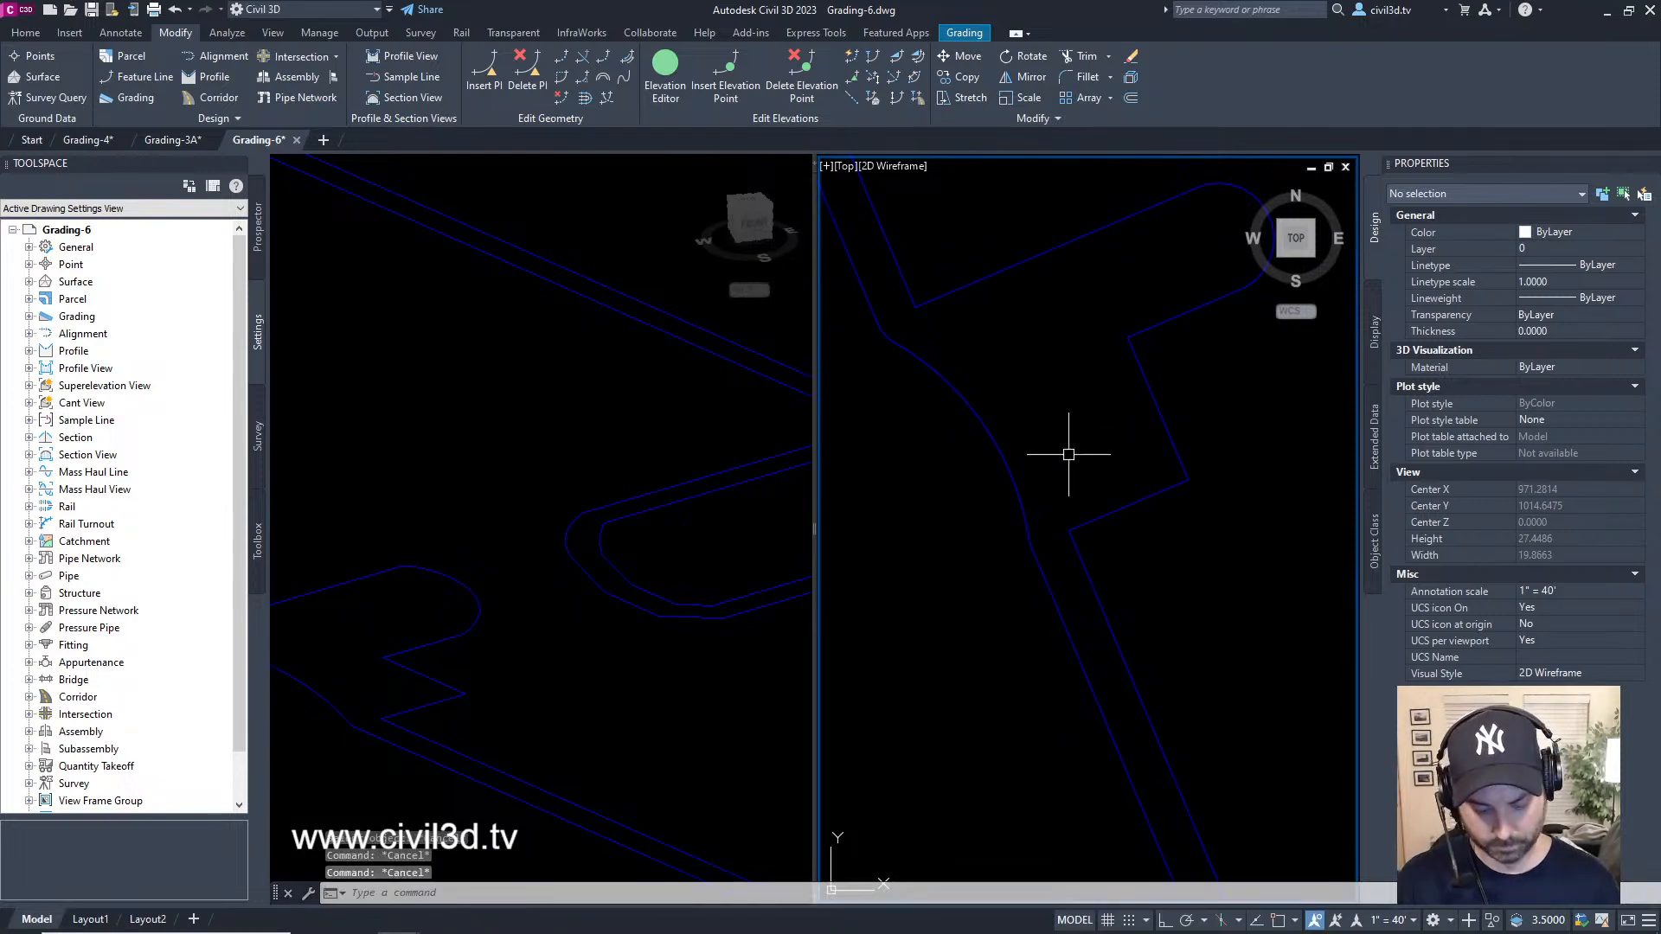
{"action": "key", "text": "ctrl+z"}
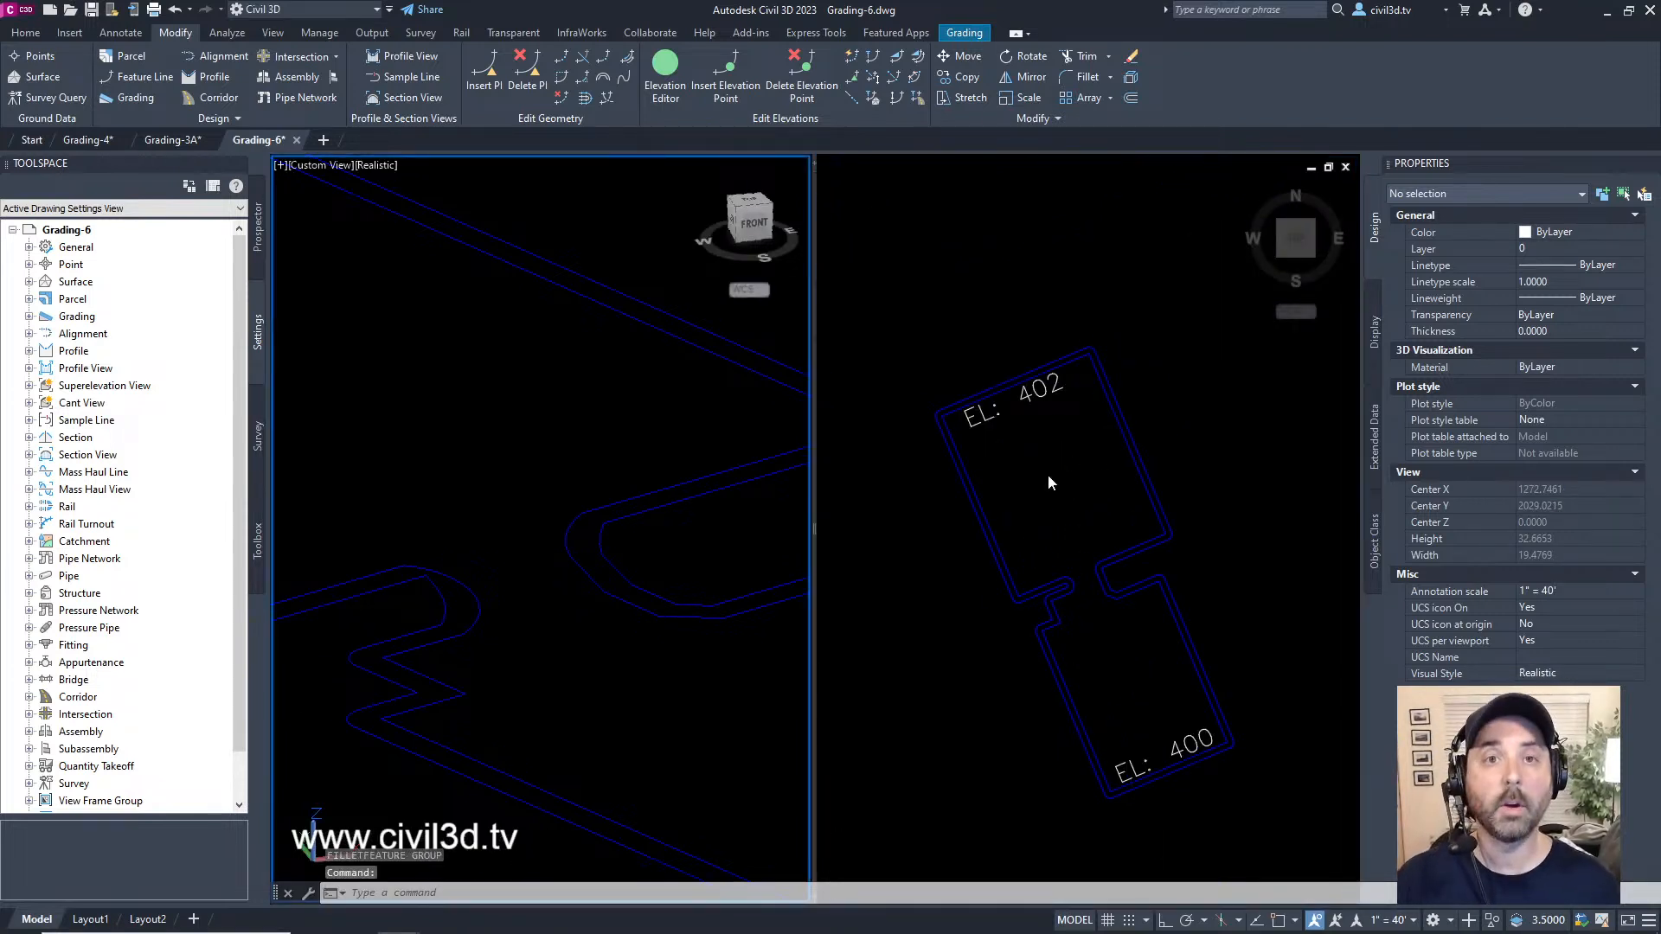
- Examine the offset feature line's inside corners at the western jog between the pads in the top view
{"action": "left_click", "coordinate": [1062, 625]}
{"action": "scroll", "coordinate": [1050, 625], "scroll_direction": "up", "scroll_amount": 7}
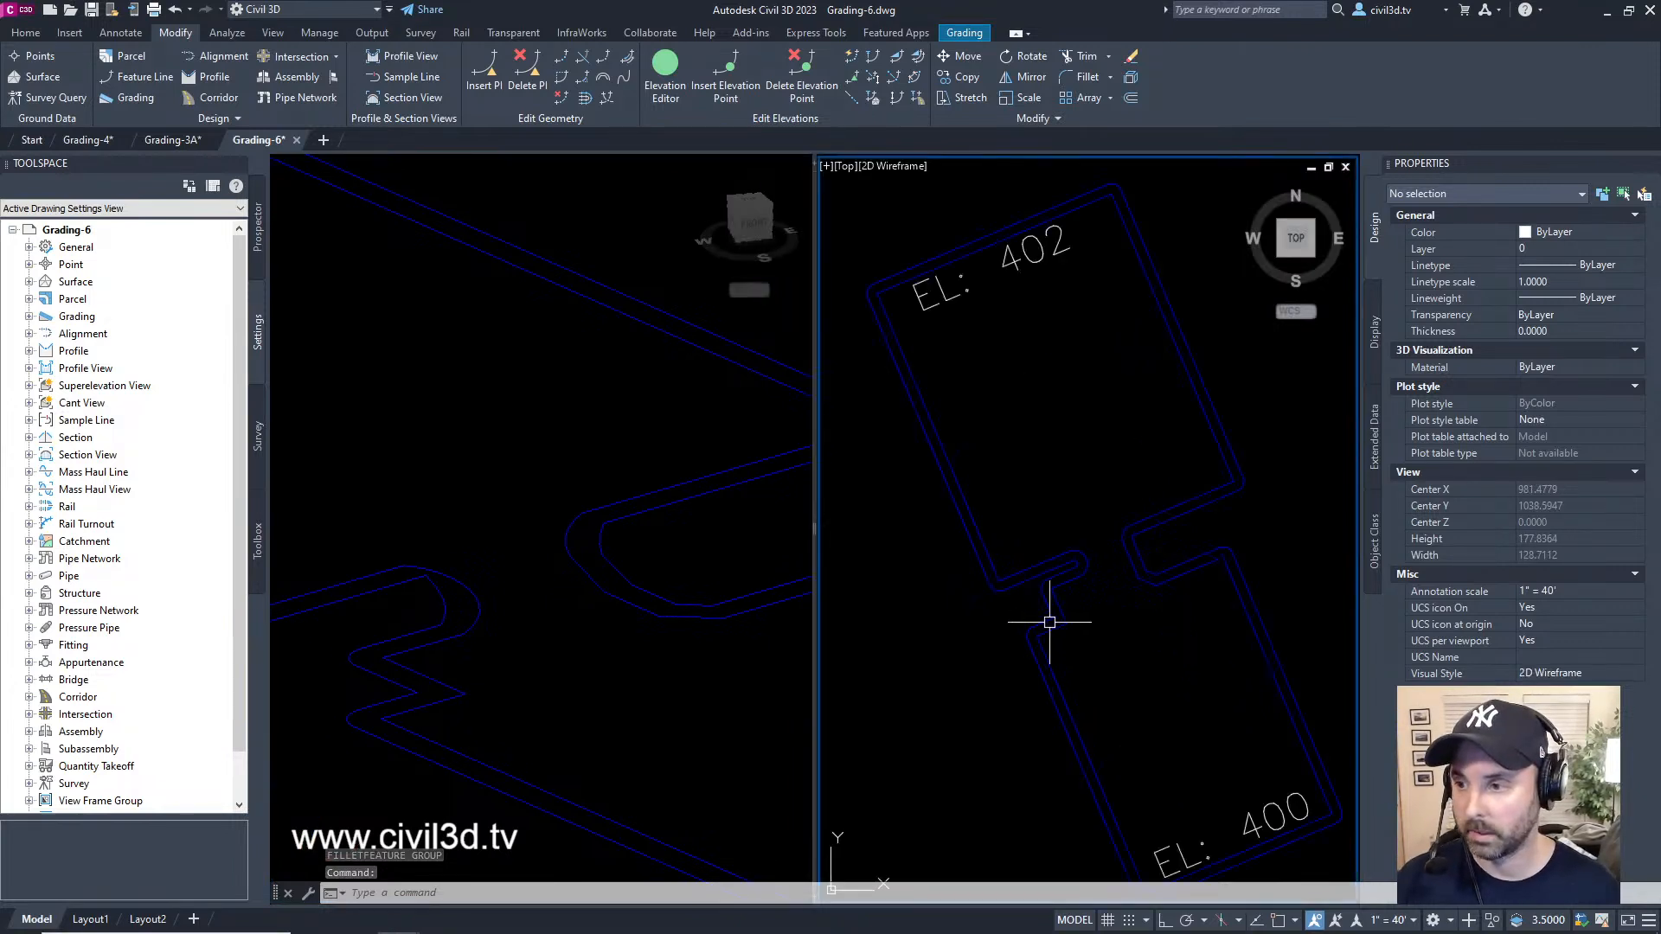
{"action": "middle_click_drag", "start_coordinate": [1058, 650], "coordinate": [1126, 592]}
{"action": "scroll", "coordinate": [1088, 582], "scroll_direction": "up", "scroll_amount": 3}
{"action": "scroll", "coordinate": [1133, 592], "scroll_direction": "down", "scroll_amount": 2}
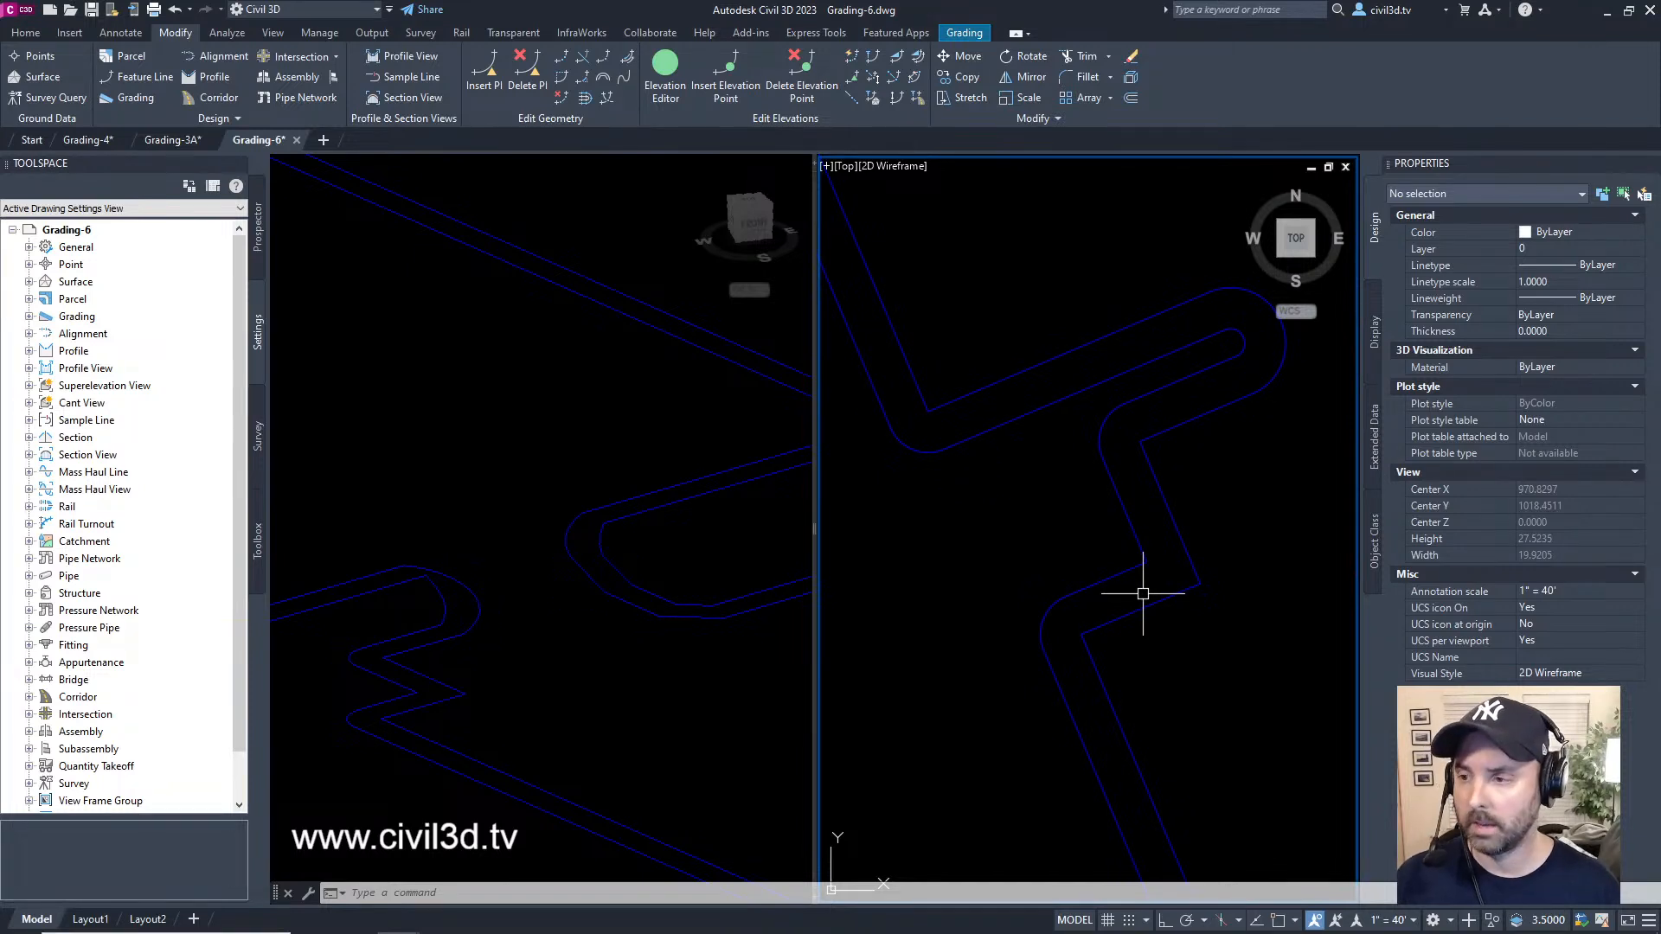
{"action": "middle_click_drag", "start_coordinate": [1142, 593], "coordinate": [1146, 603]}
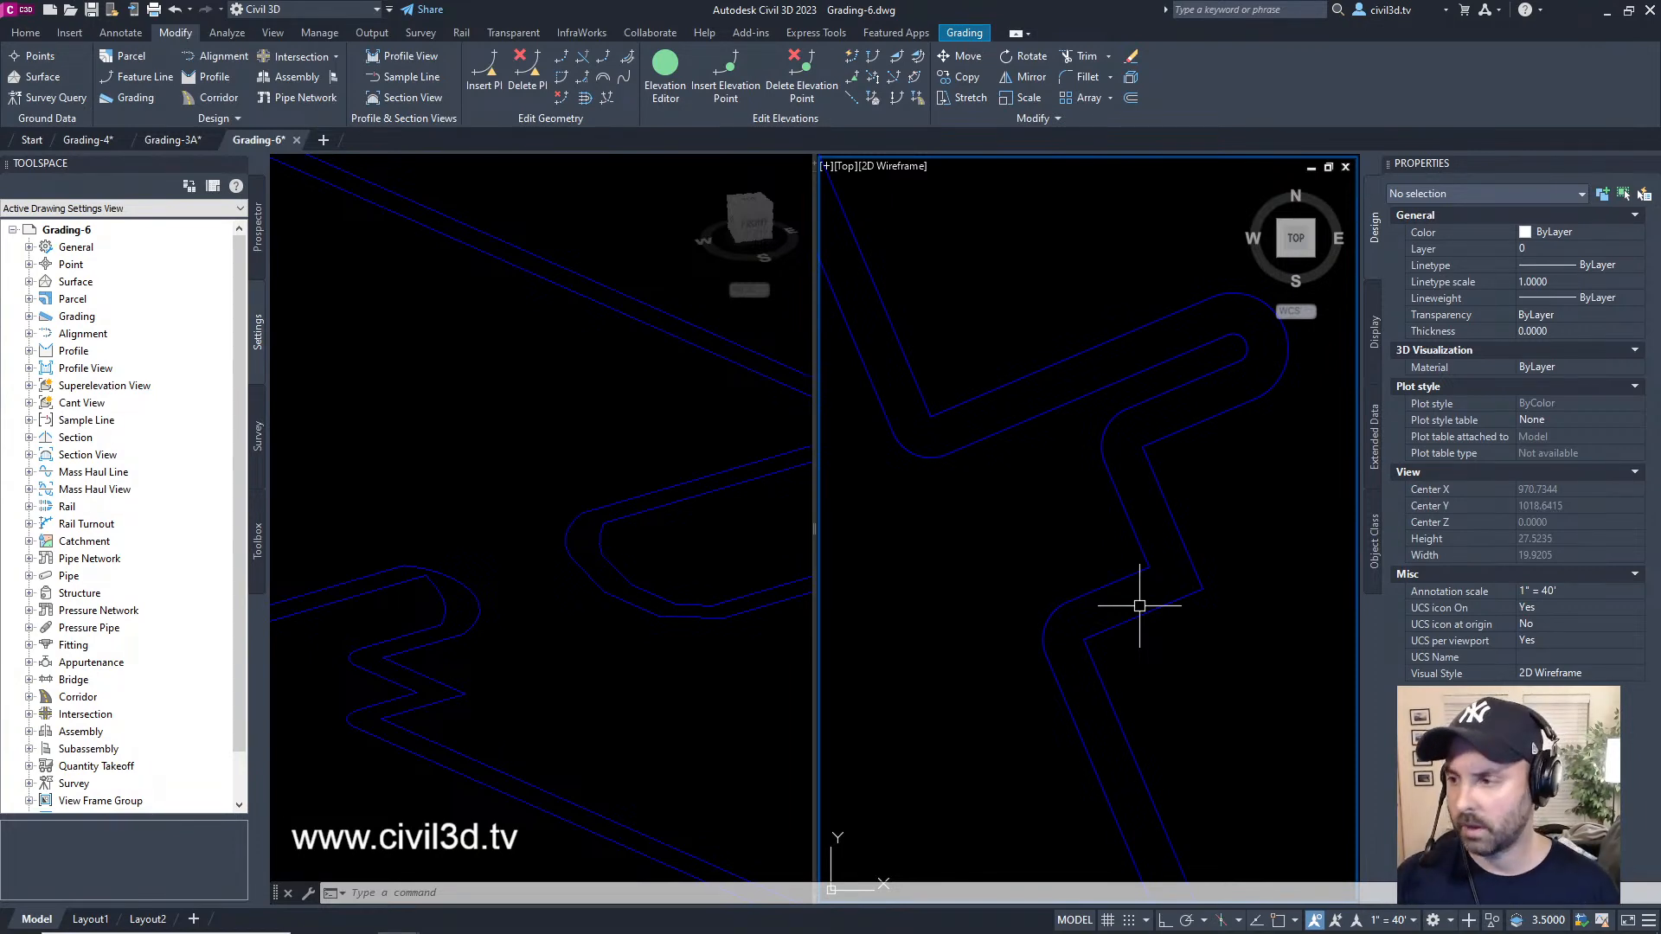
{"action": "middle_click_drag", "start_coordinate": [1140, 606], "coordinate": [1147, 615]}
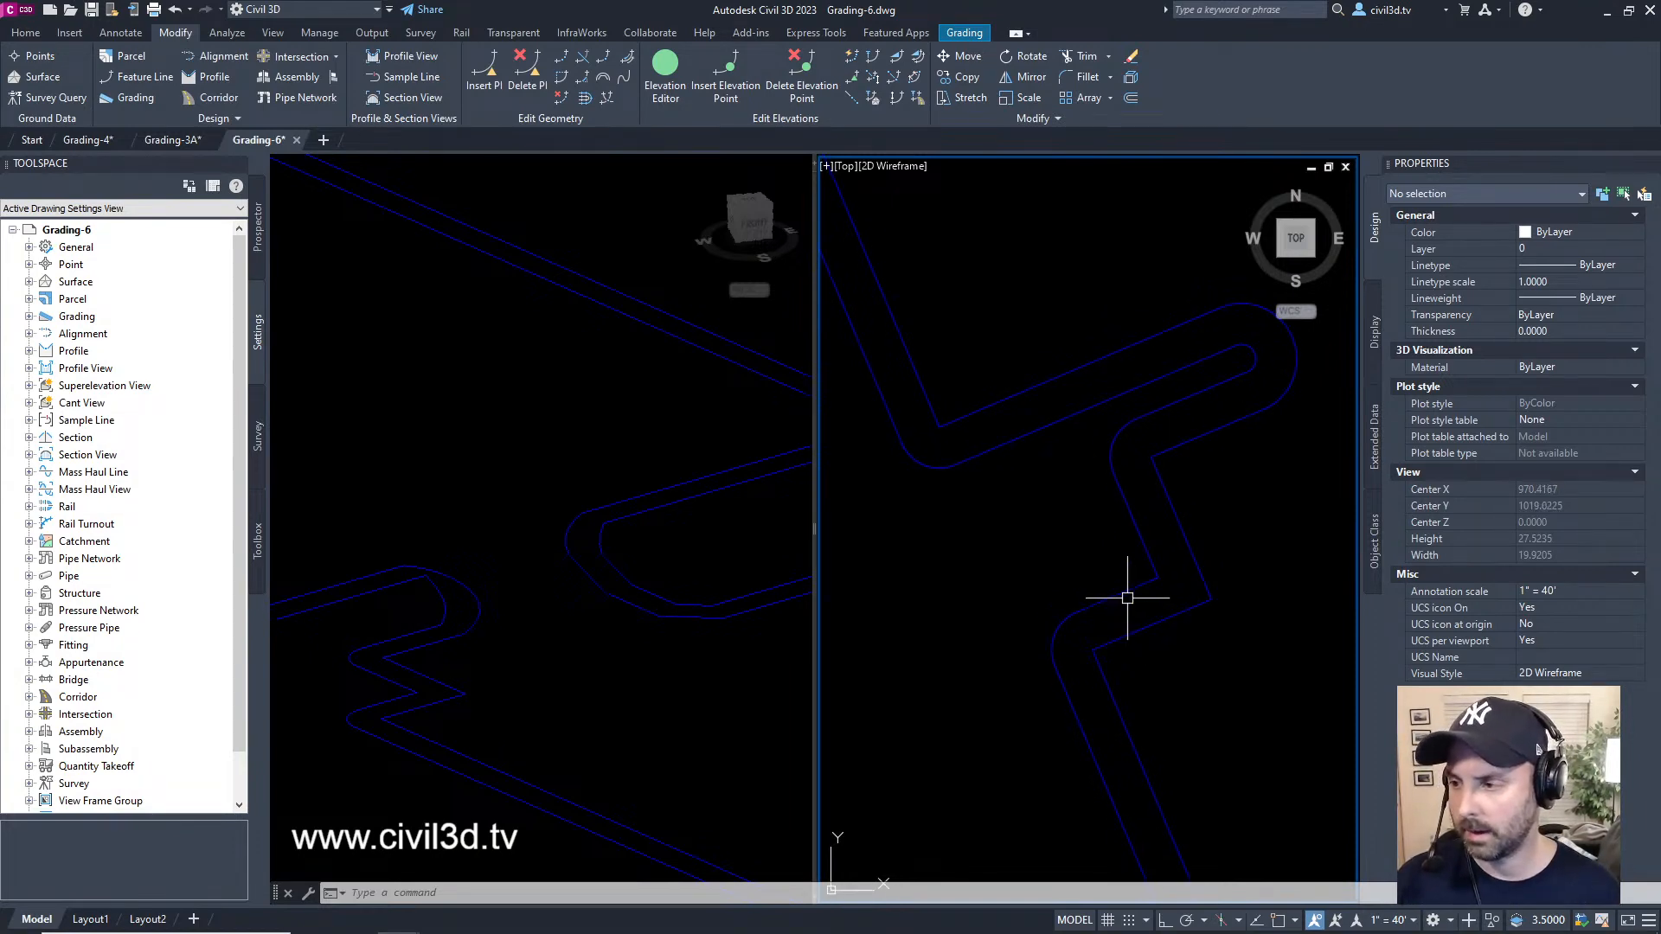
{"action": "mouse_move", "coordinate": [1126, 595]}
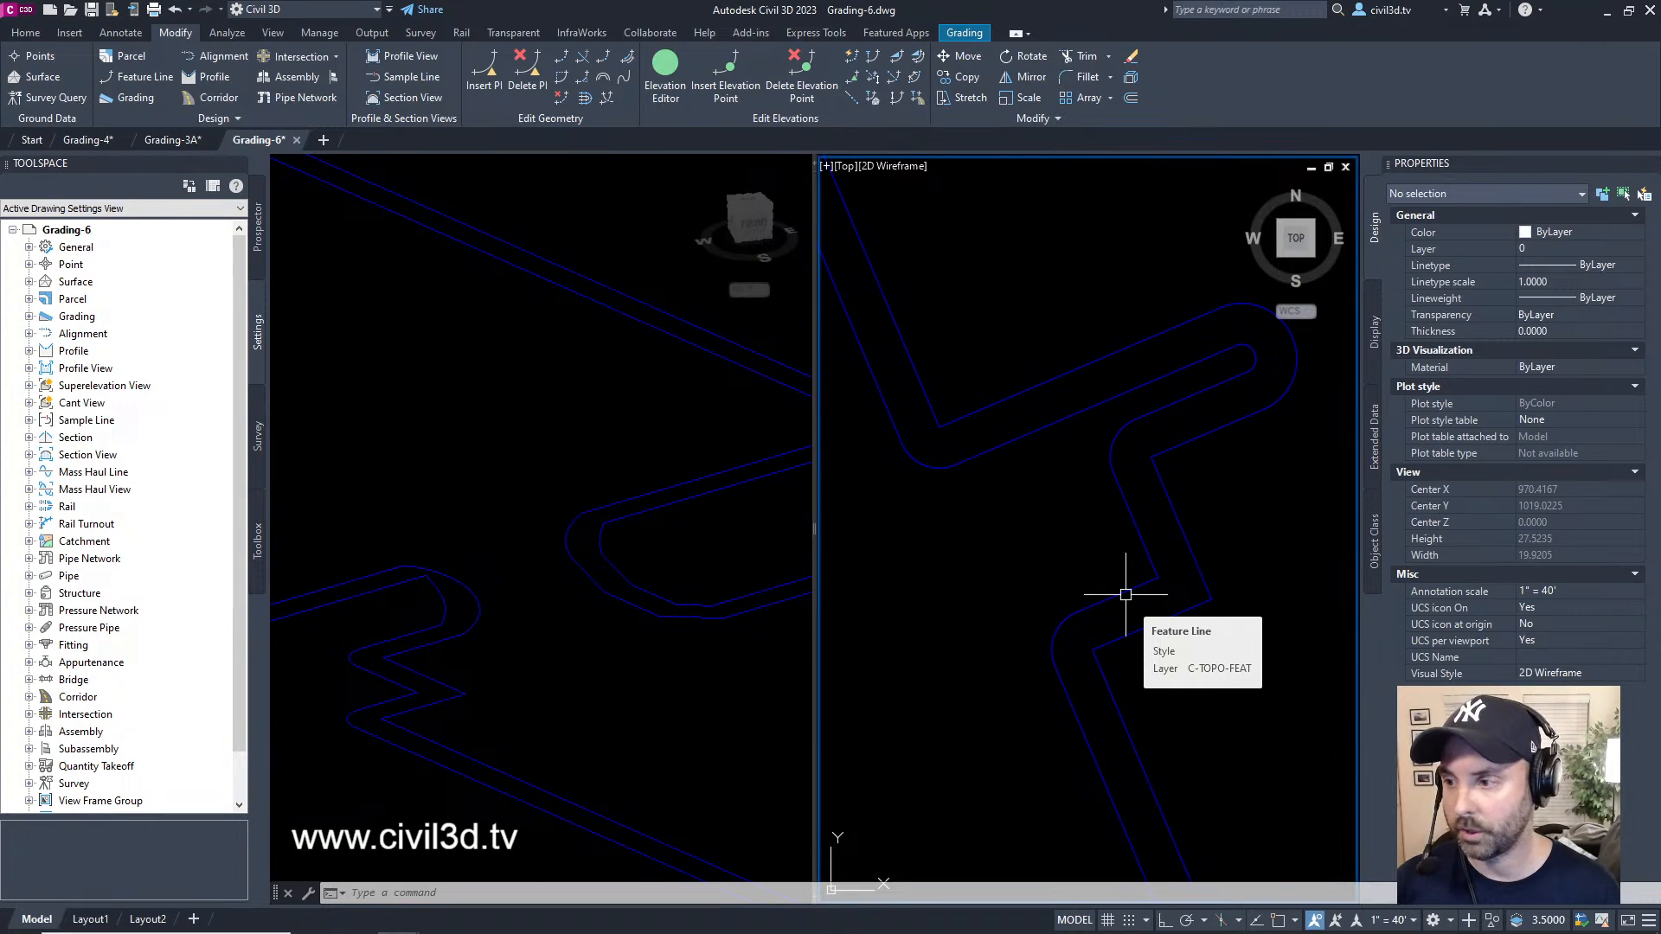
{"action": "left_click", "coordinate": [1125, 595]}
{"action": "key", "text": "Escape"}
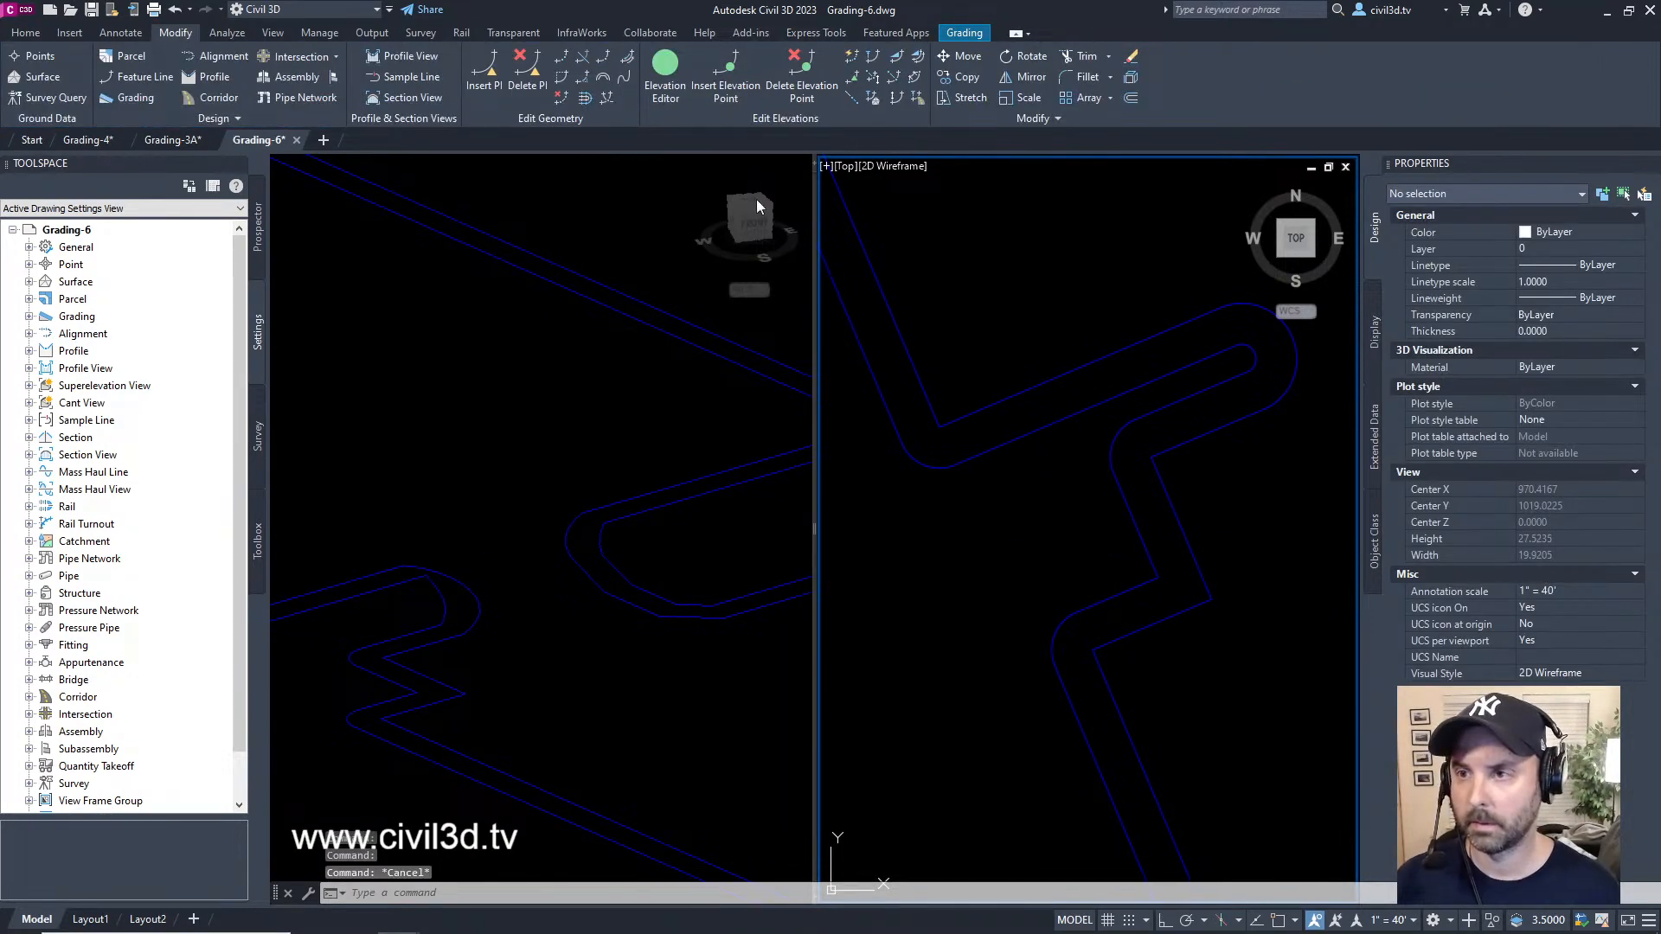
- Fillet the offset feature line across the western jog between the two pads with a 10' radius
{"action": "left_click", "coordinate": [581, 78]}
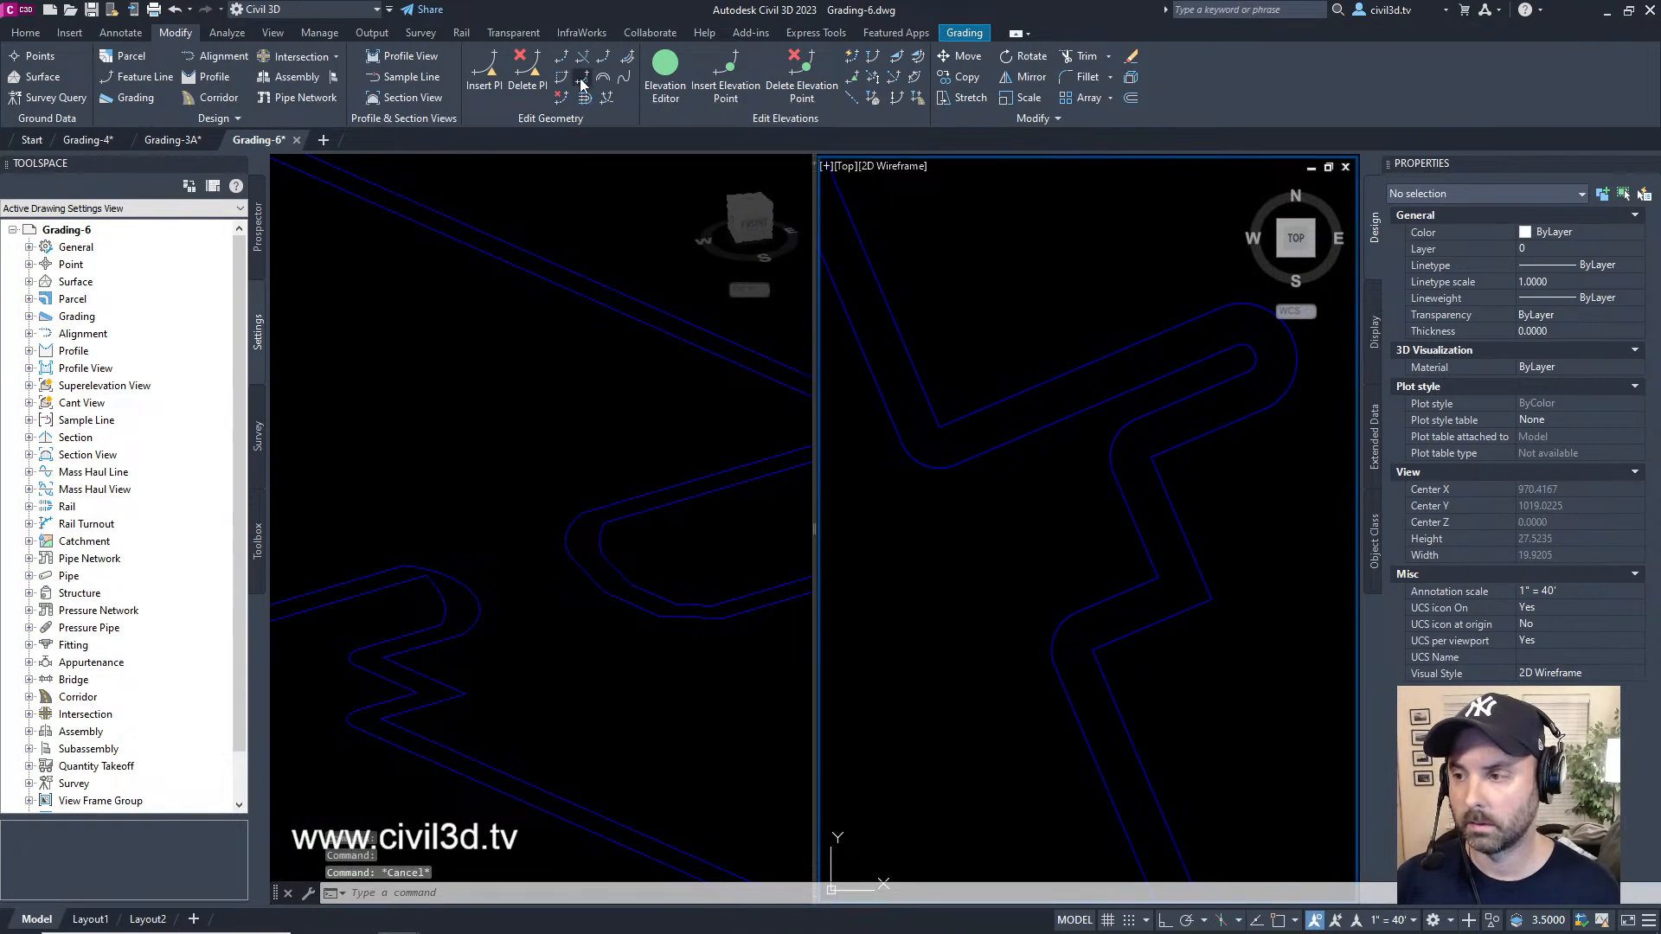
{"action": "left_click", "coordinate": [1137, 587]}
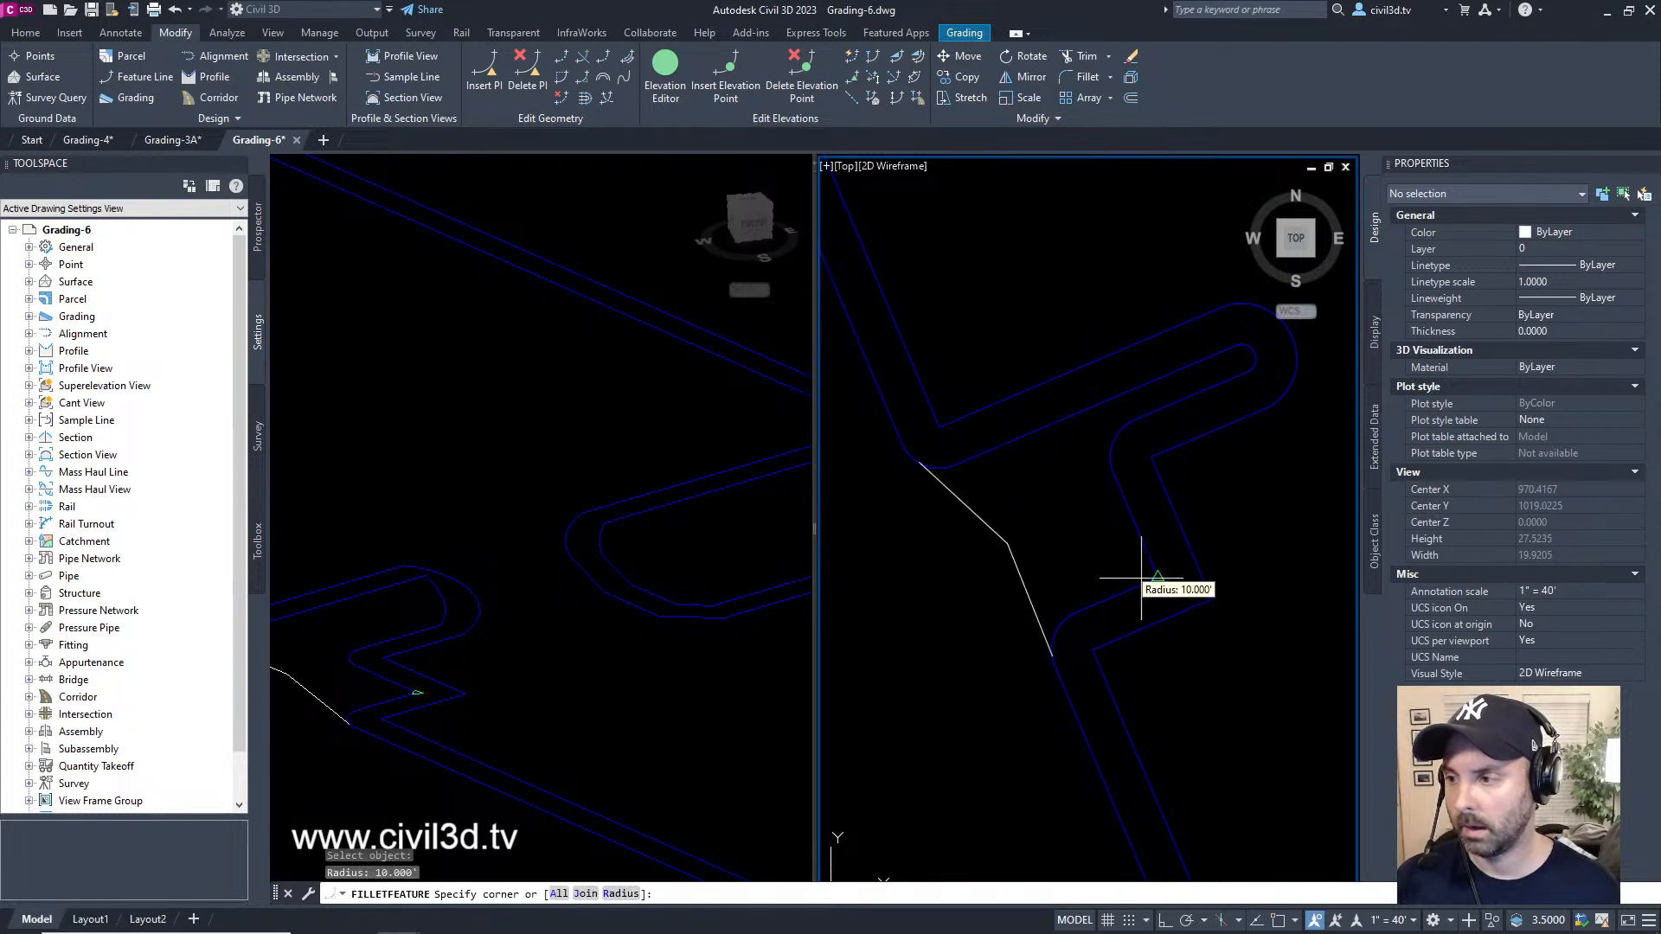
{"action": "left_click", "coordinate": [1142, 578]}
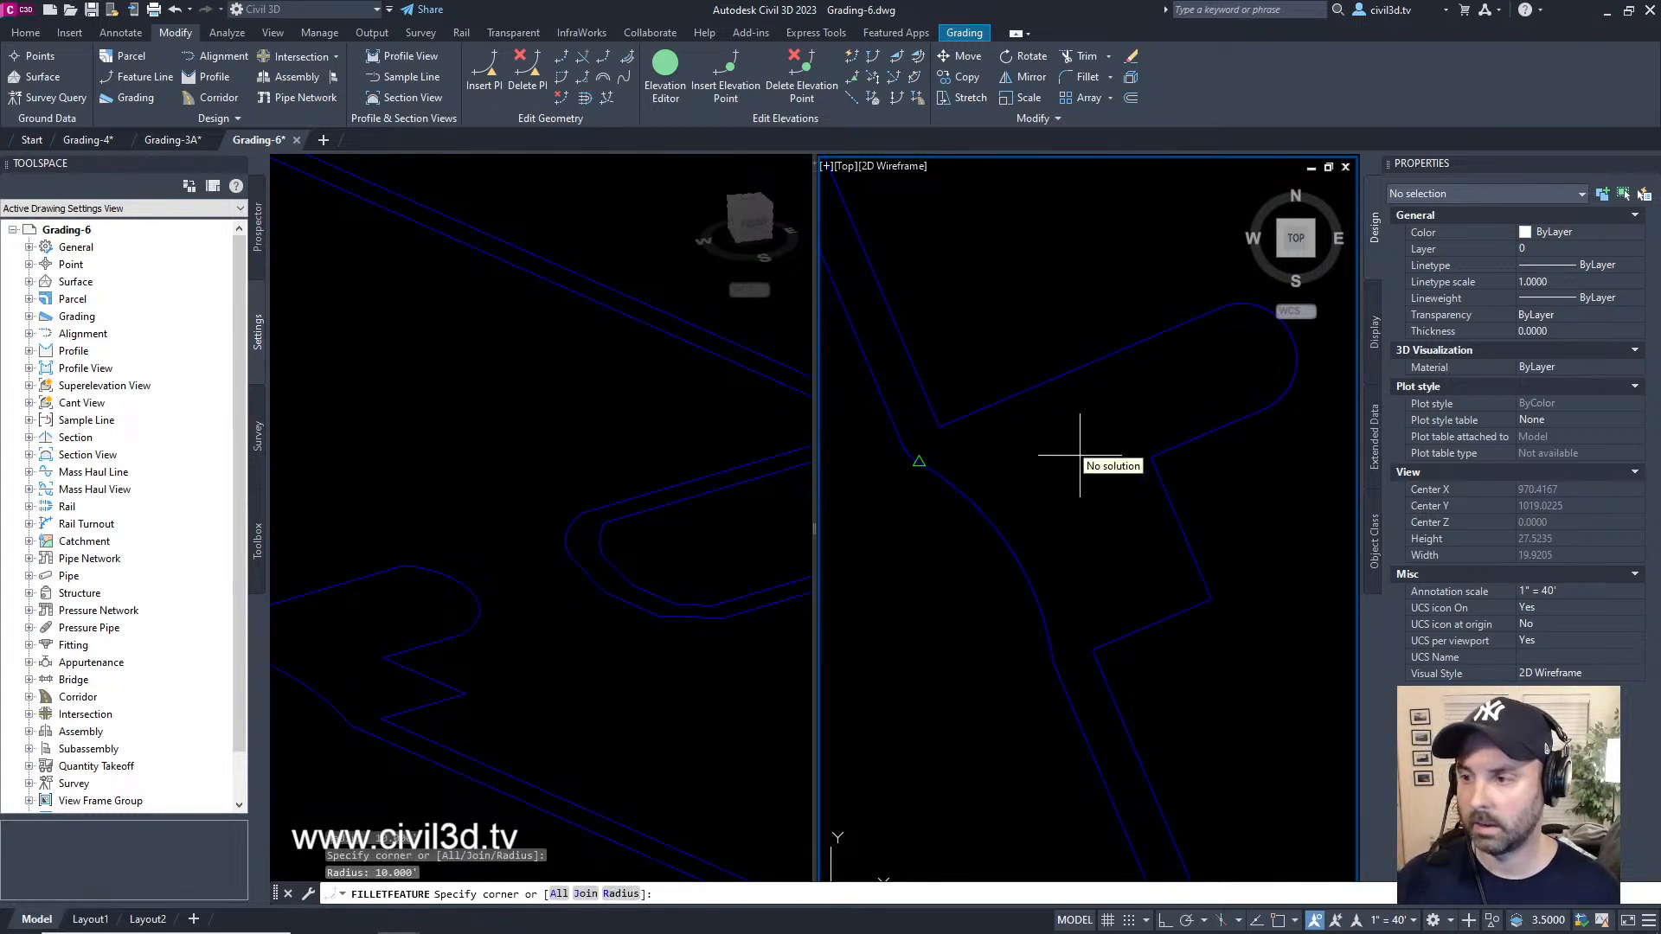
{"action": "key", "text": "Return"}
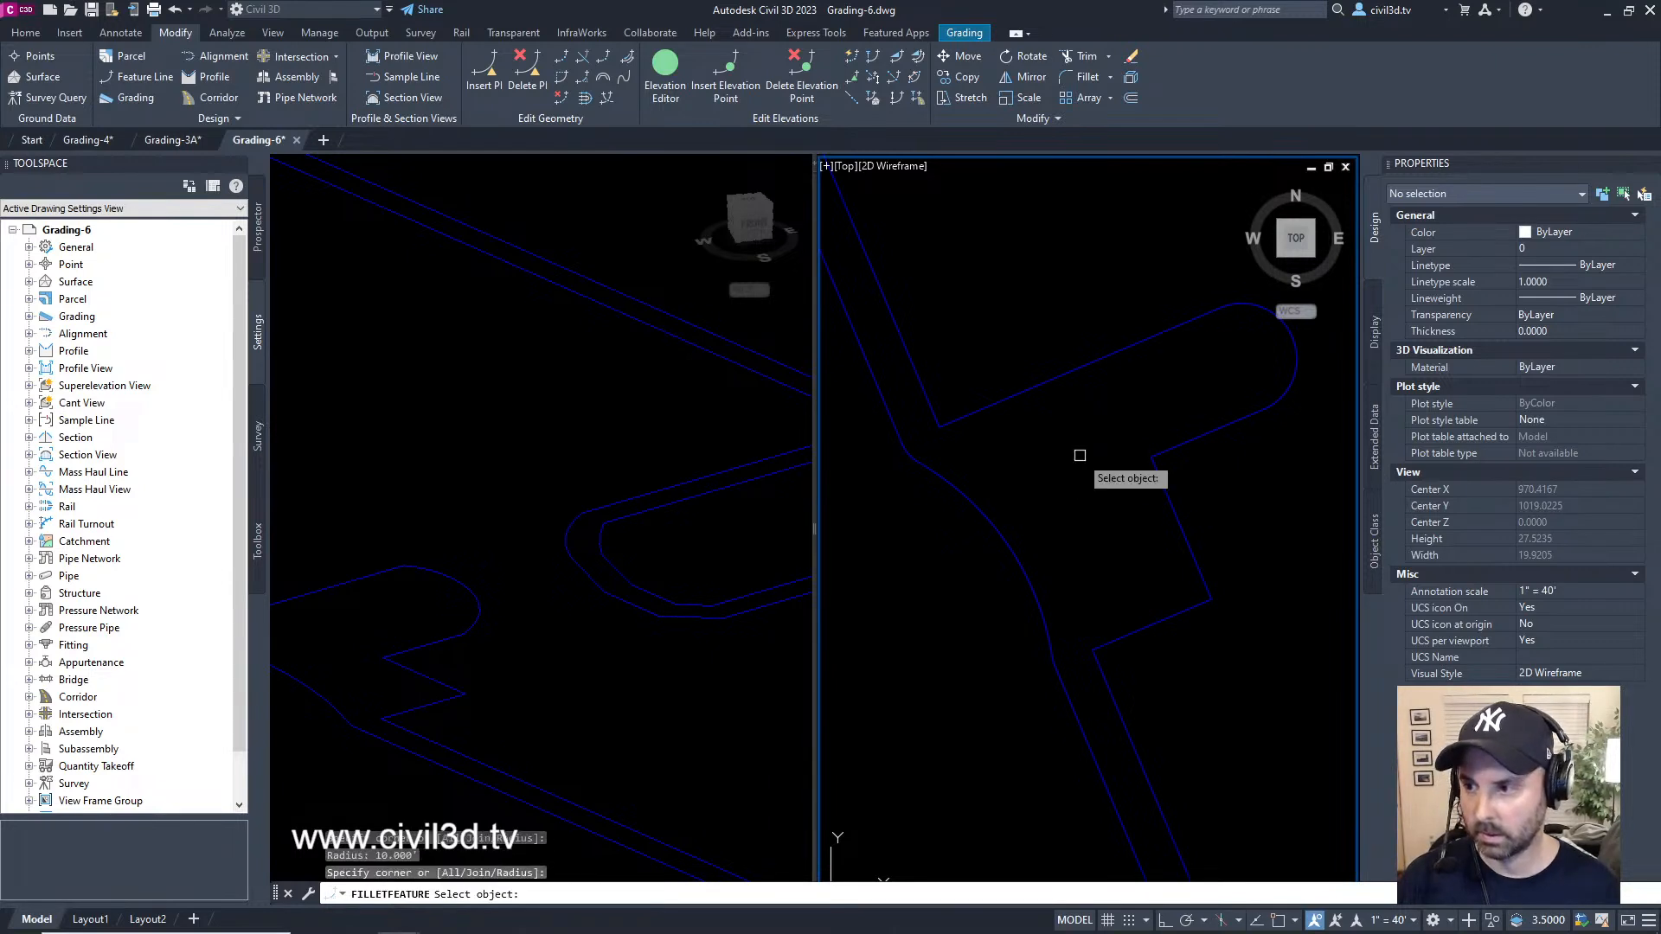
{"action": "key", "text": "Escape"}
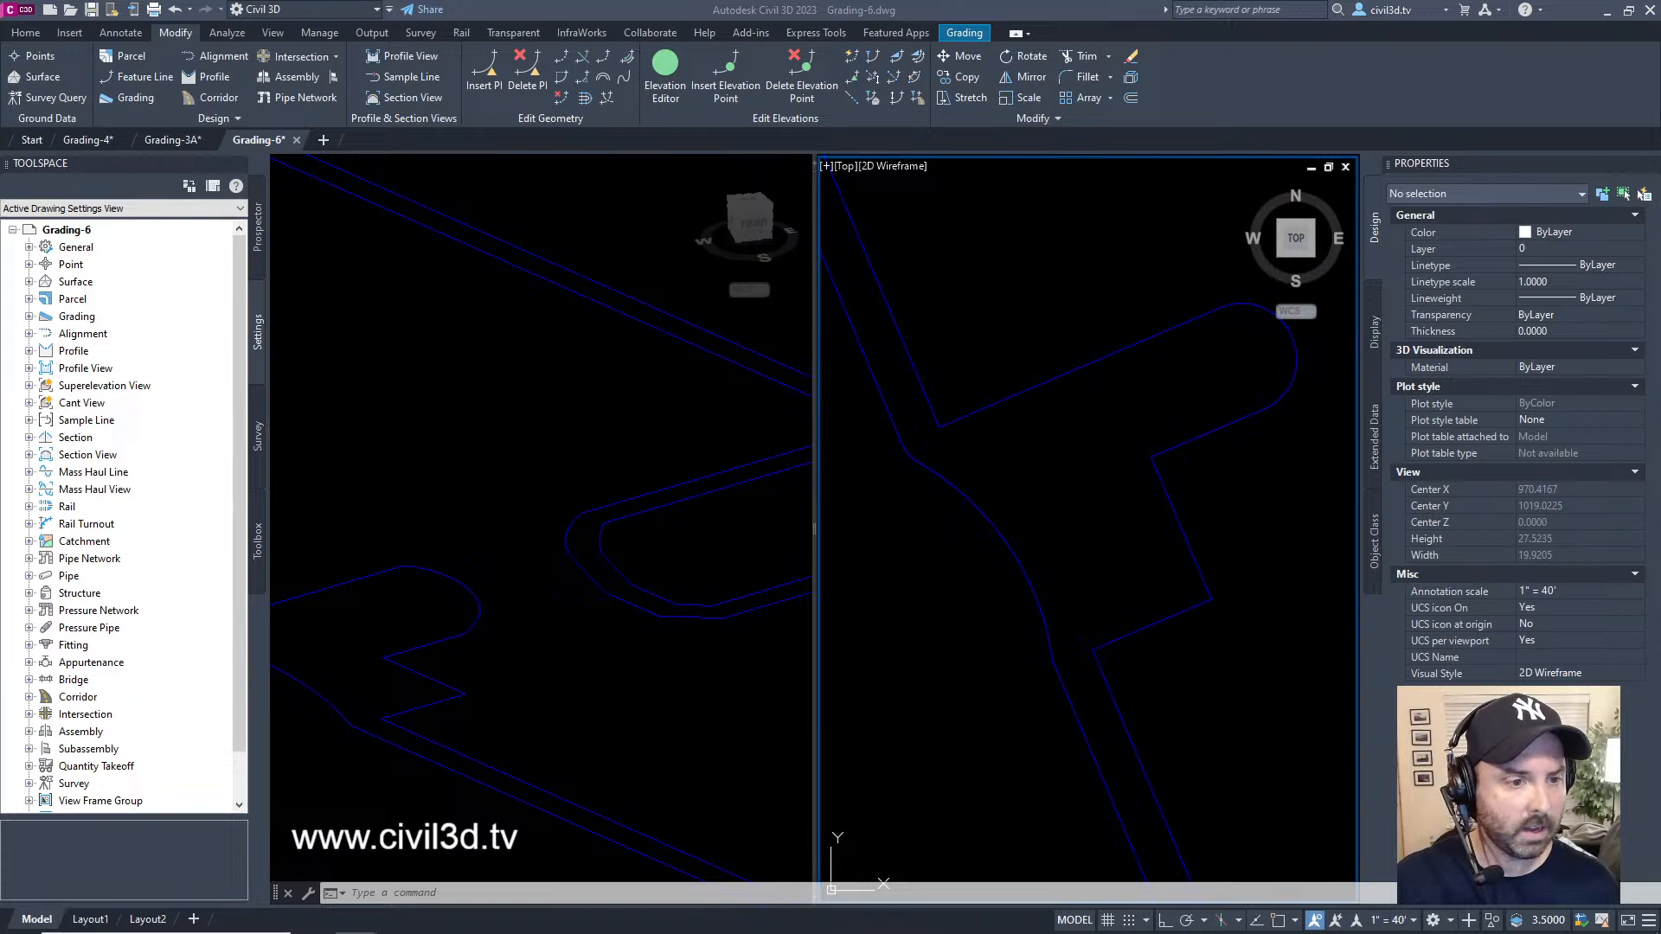
- Fillet the offset feature line across the eastern notch between the two pads with a 10' radius
{"action": "left_click", "coordinate": [716, 556]}
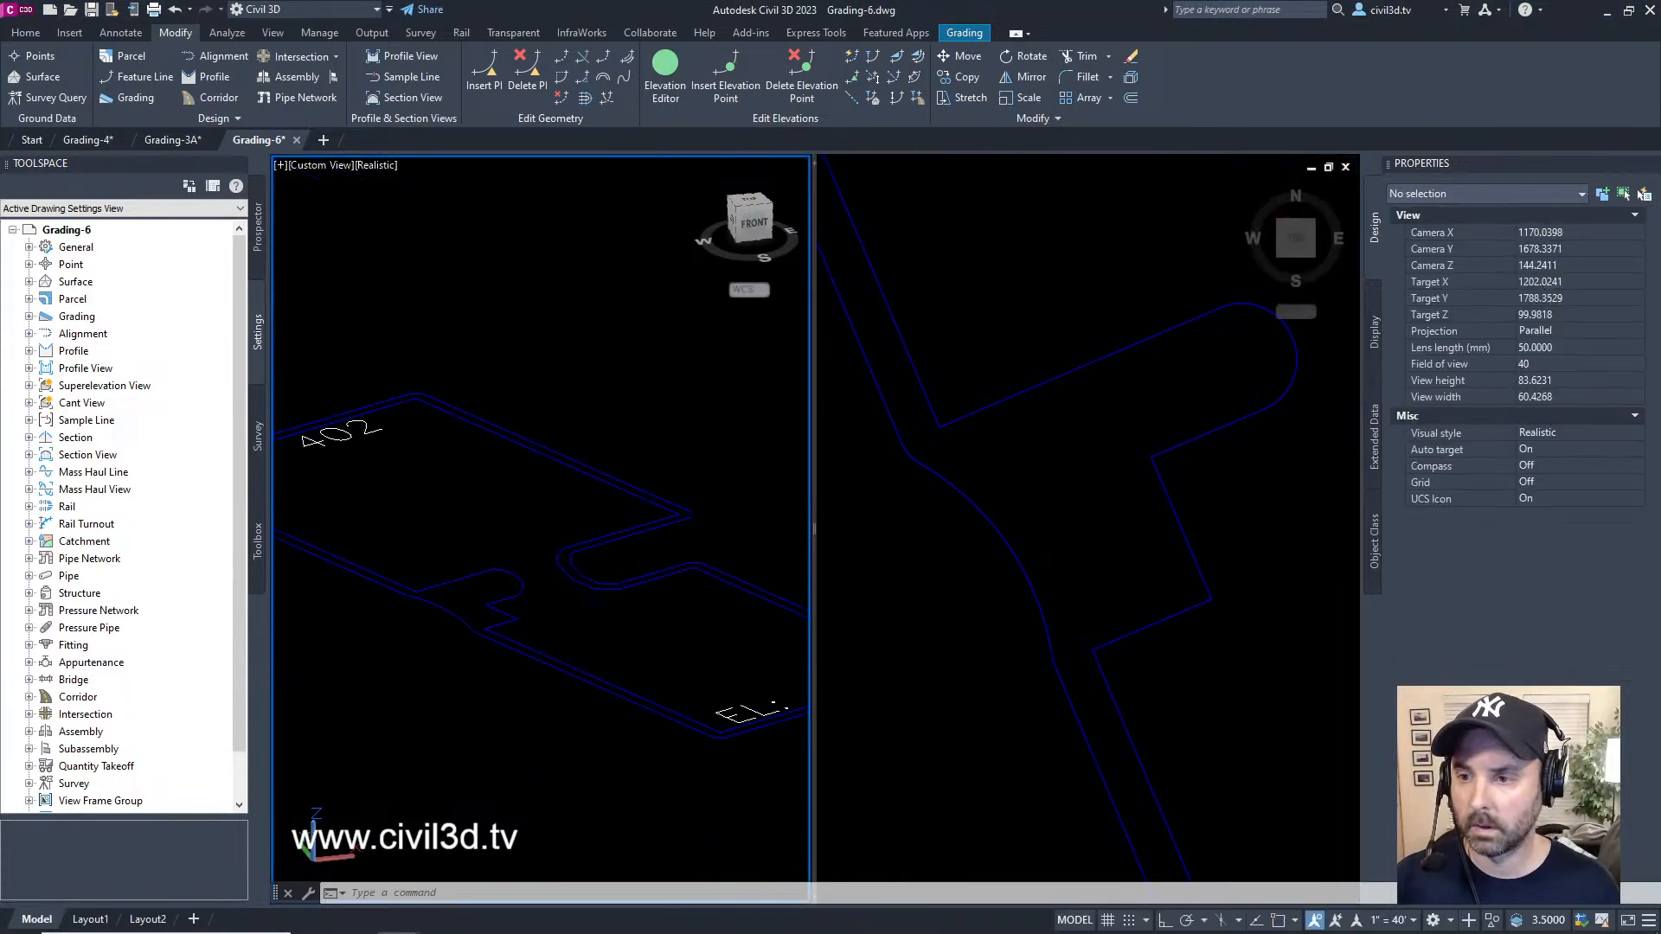
{"action": "left_click", "coordinate": [1049, 464]}
{"action": "scroll", "coordinate": [1019, 484], "scroll_direction": "up", "scroll_amount": 2}
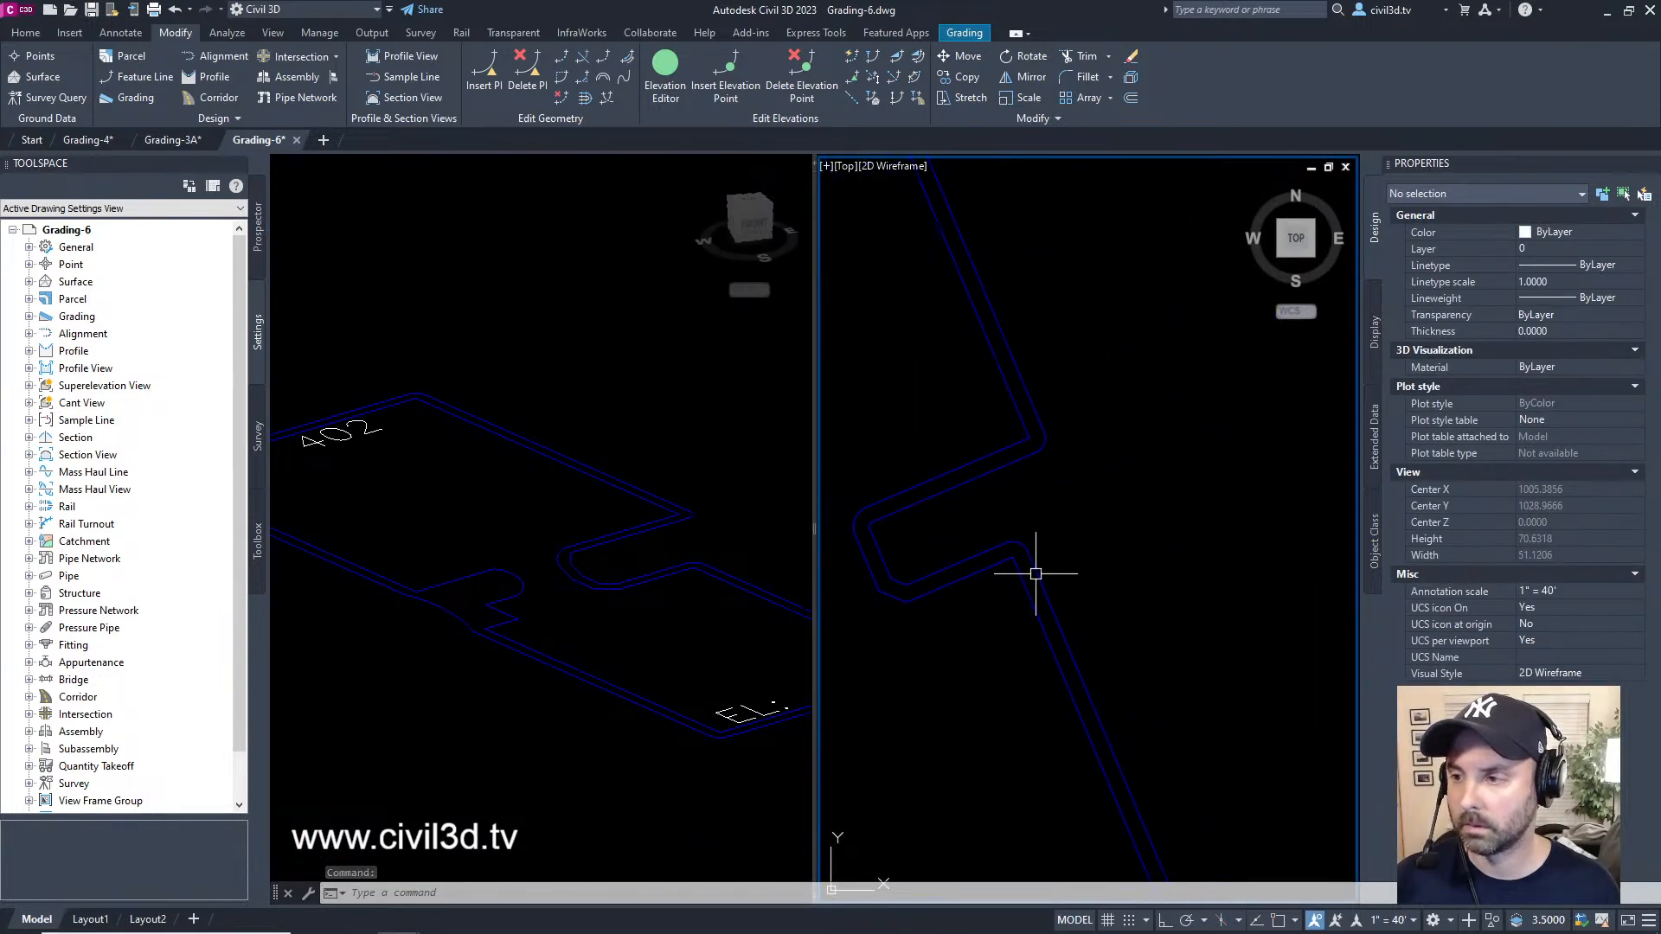
{"action": "left_click", "coordinate": [584, 83]}
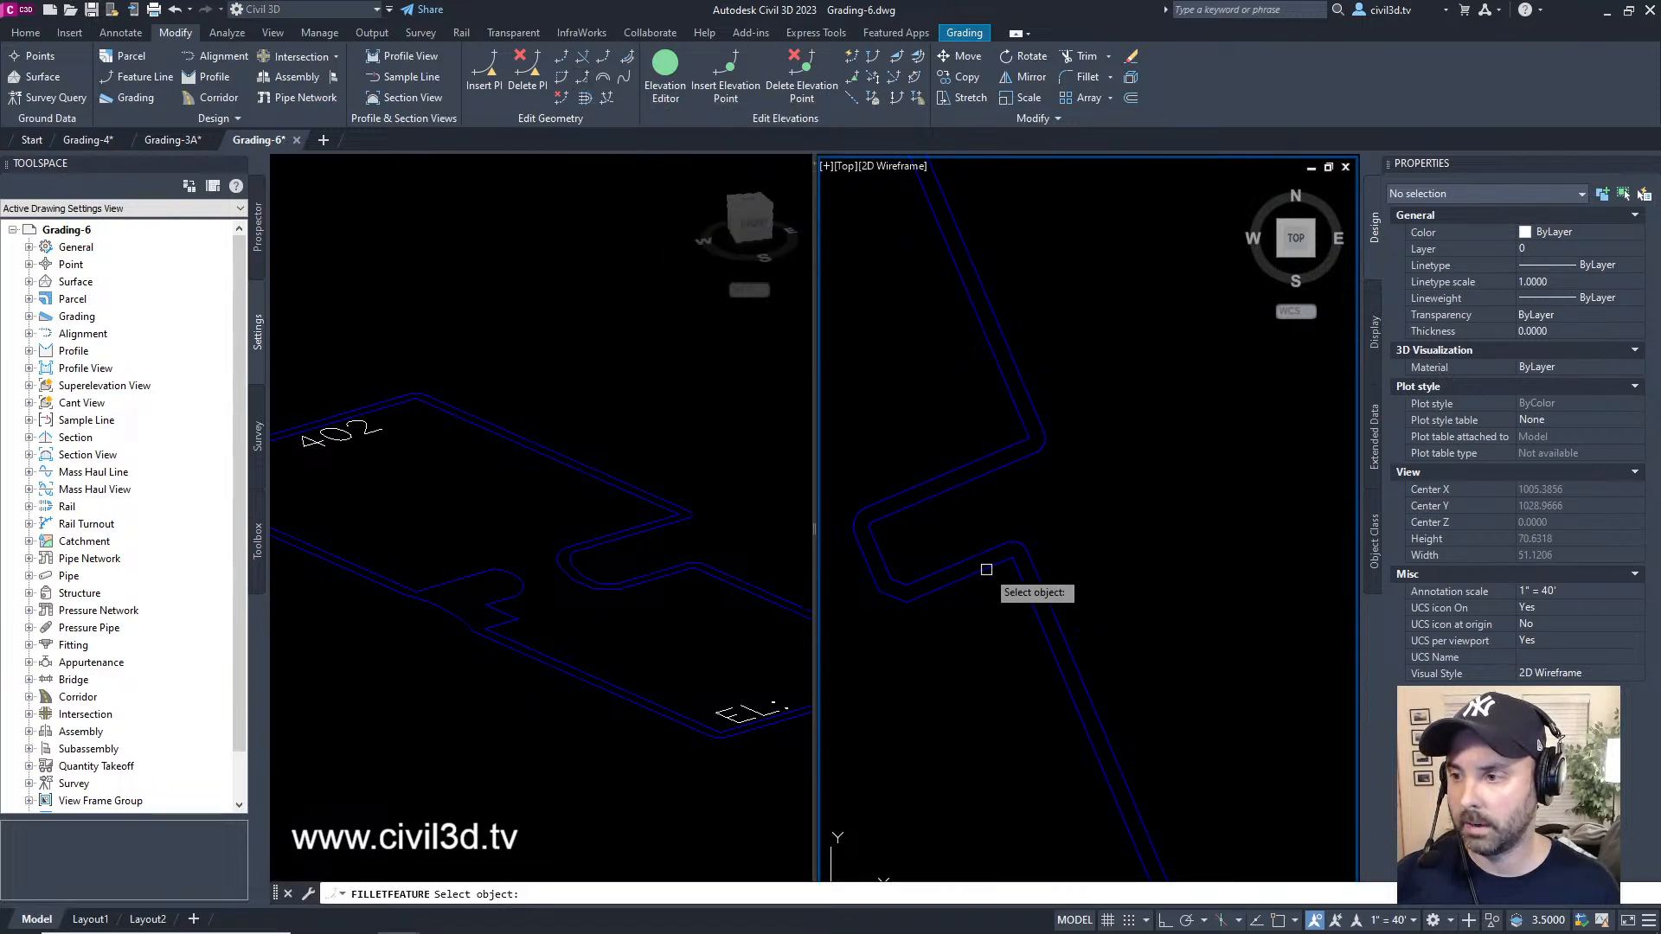
{"action": "left_click", "coordinate": [945, 576]}
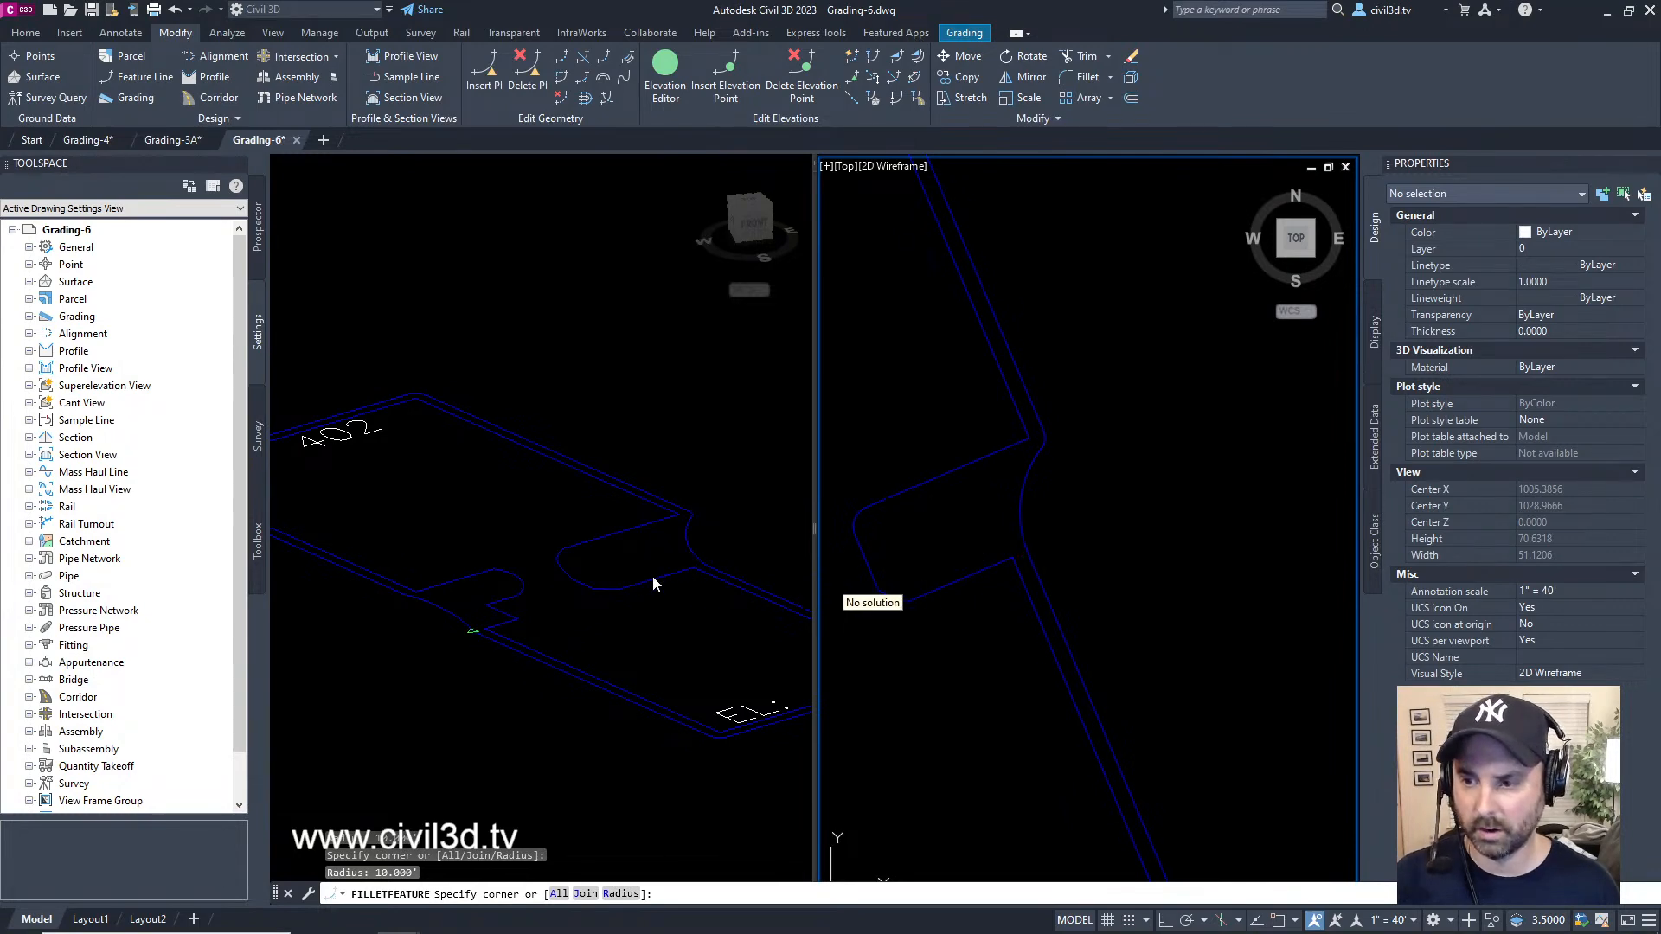
{"action": "middle_click_drag", "start_coordinate": [1077, 534], "coordinate": [1103, 473]}
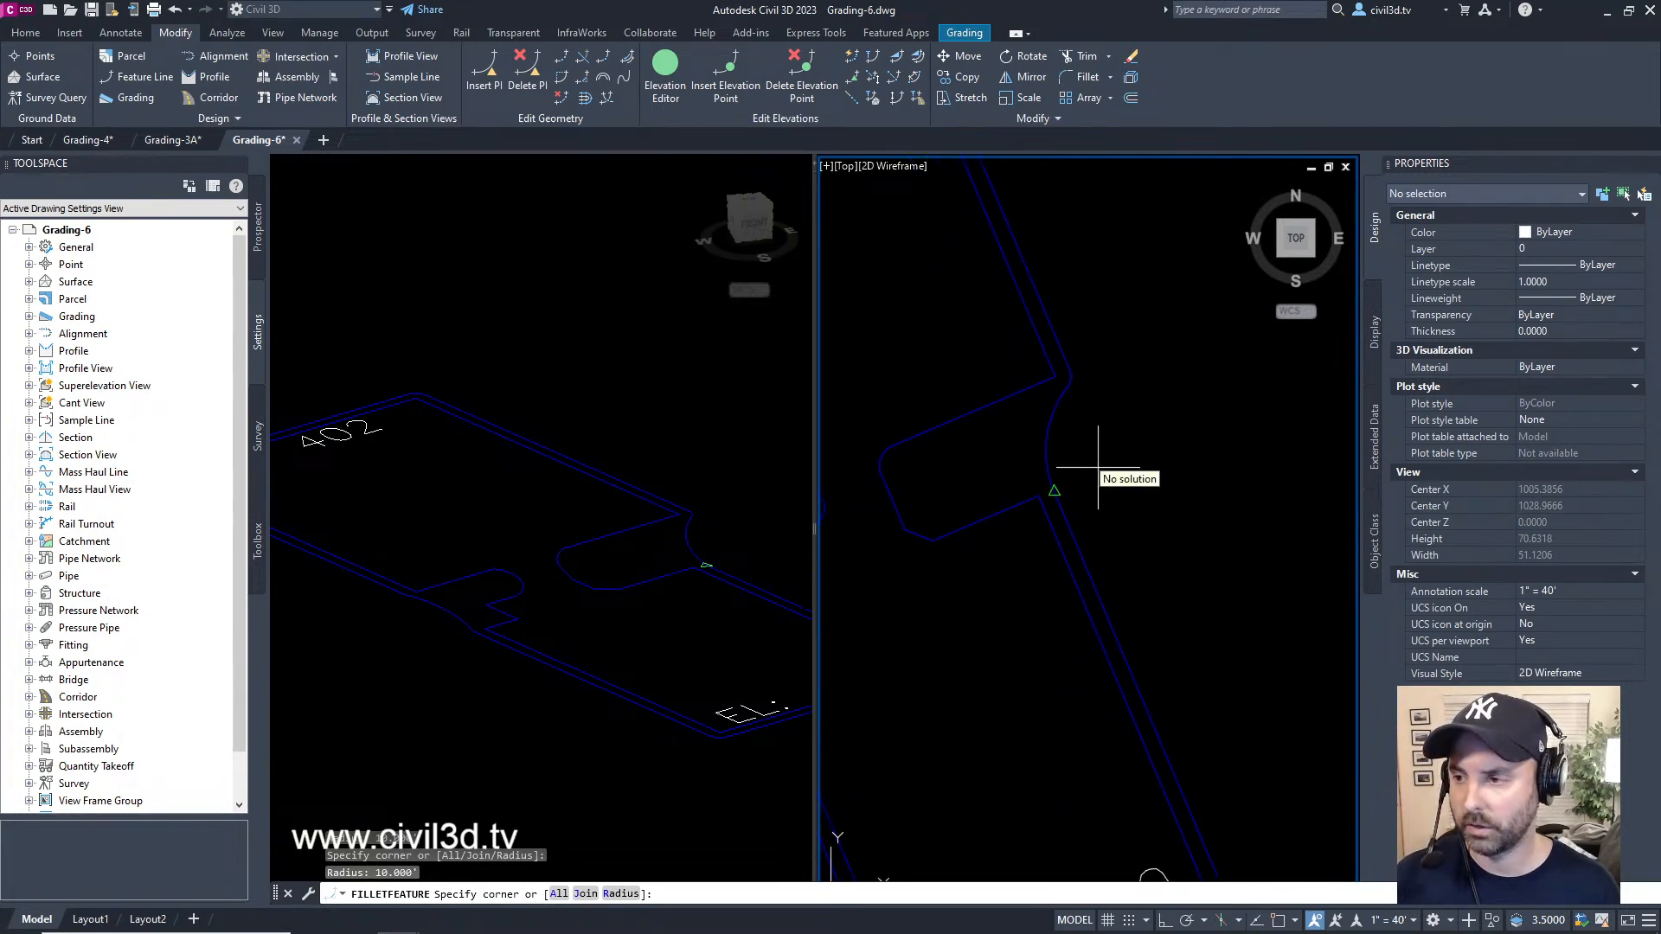
{"action": "key", "text": "Return"}
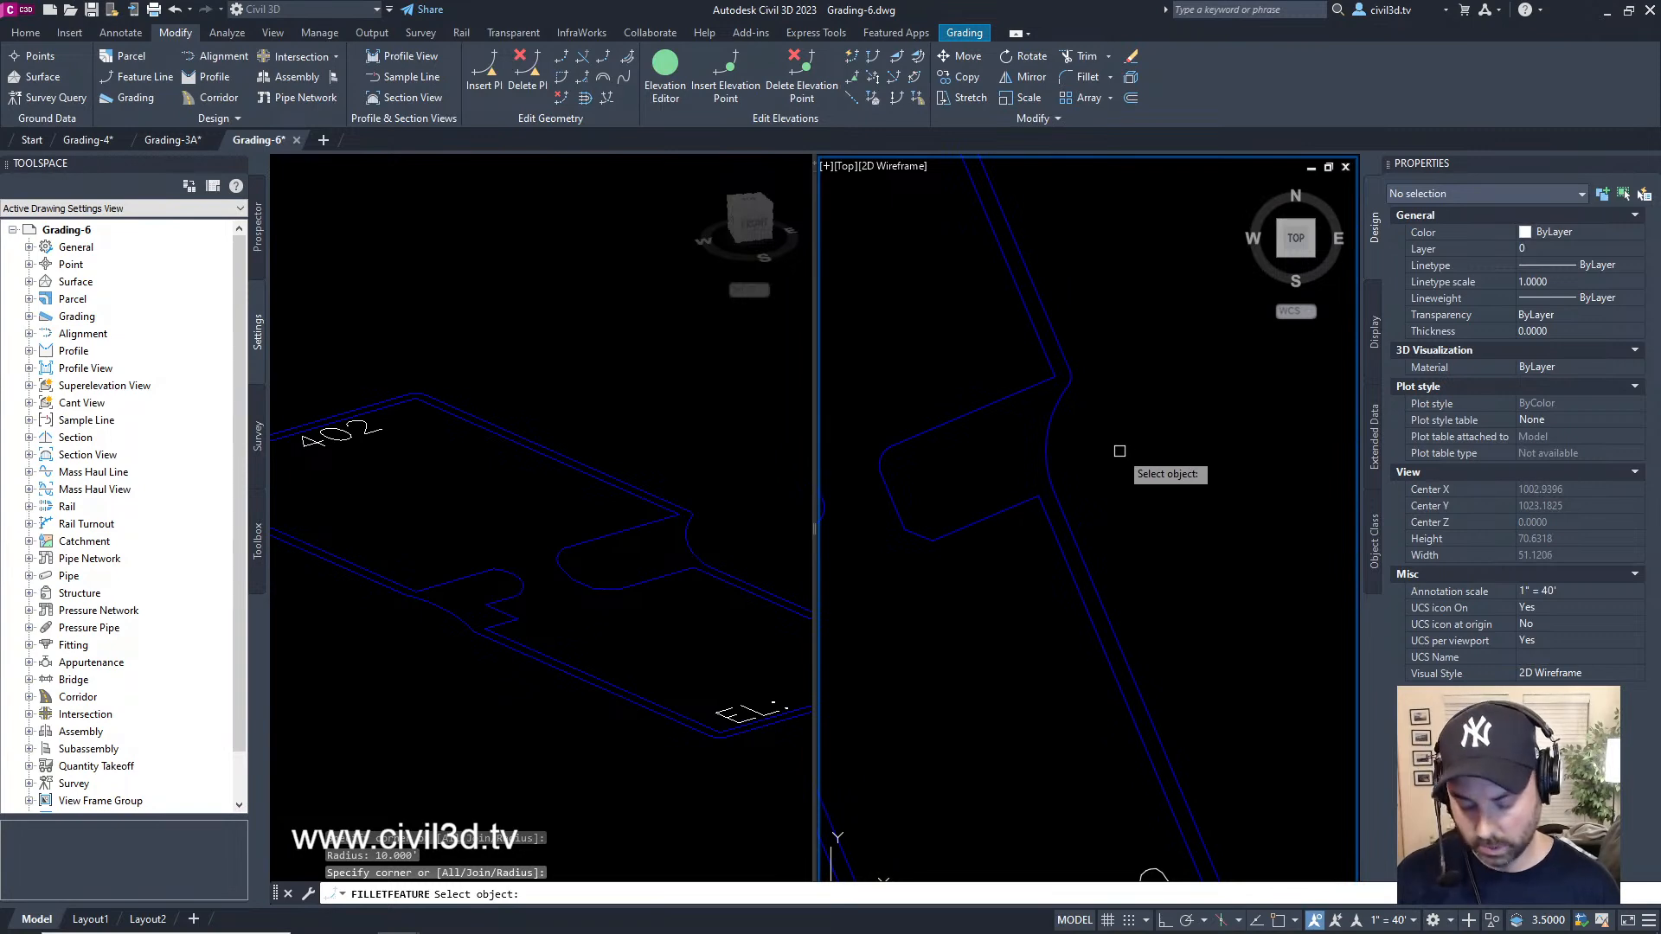
{"action": "key", "text": "Return"}
{"action": "scroll", "coordinate": [1089, 455], "scroll_direction": "down", "scroll_amount": 2}
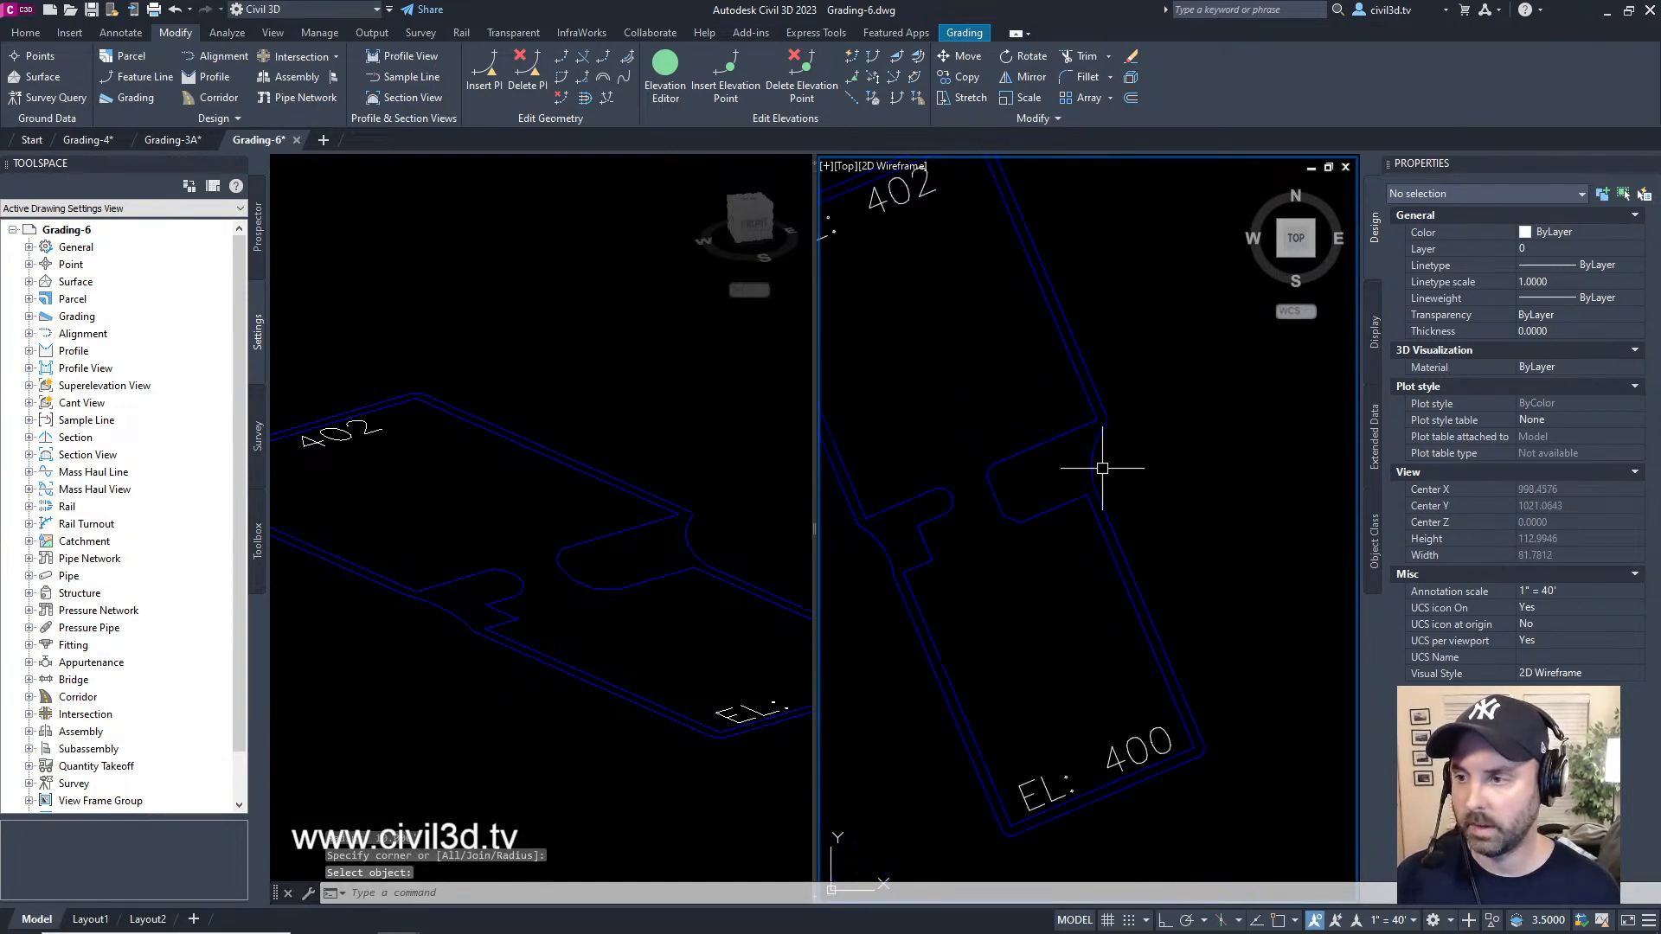
{"action": "middle_click_drag", "start_coordinate": [1090, 455], "coordinate": [1133, 470]}
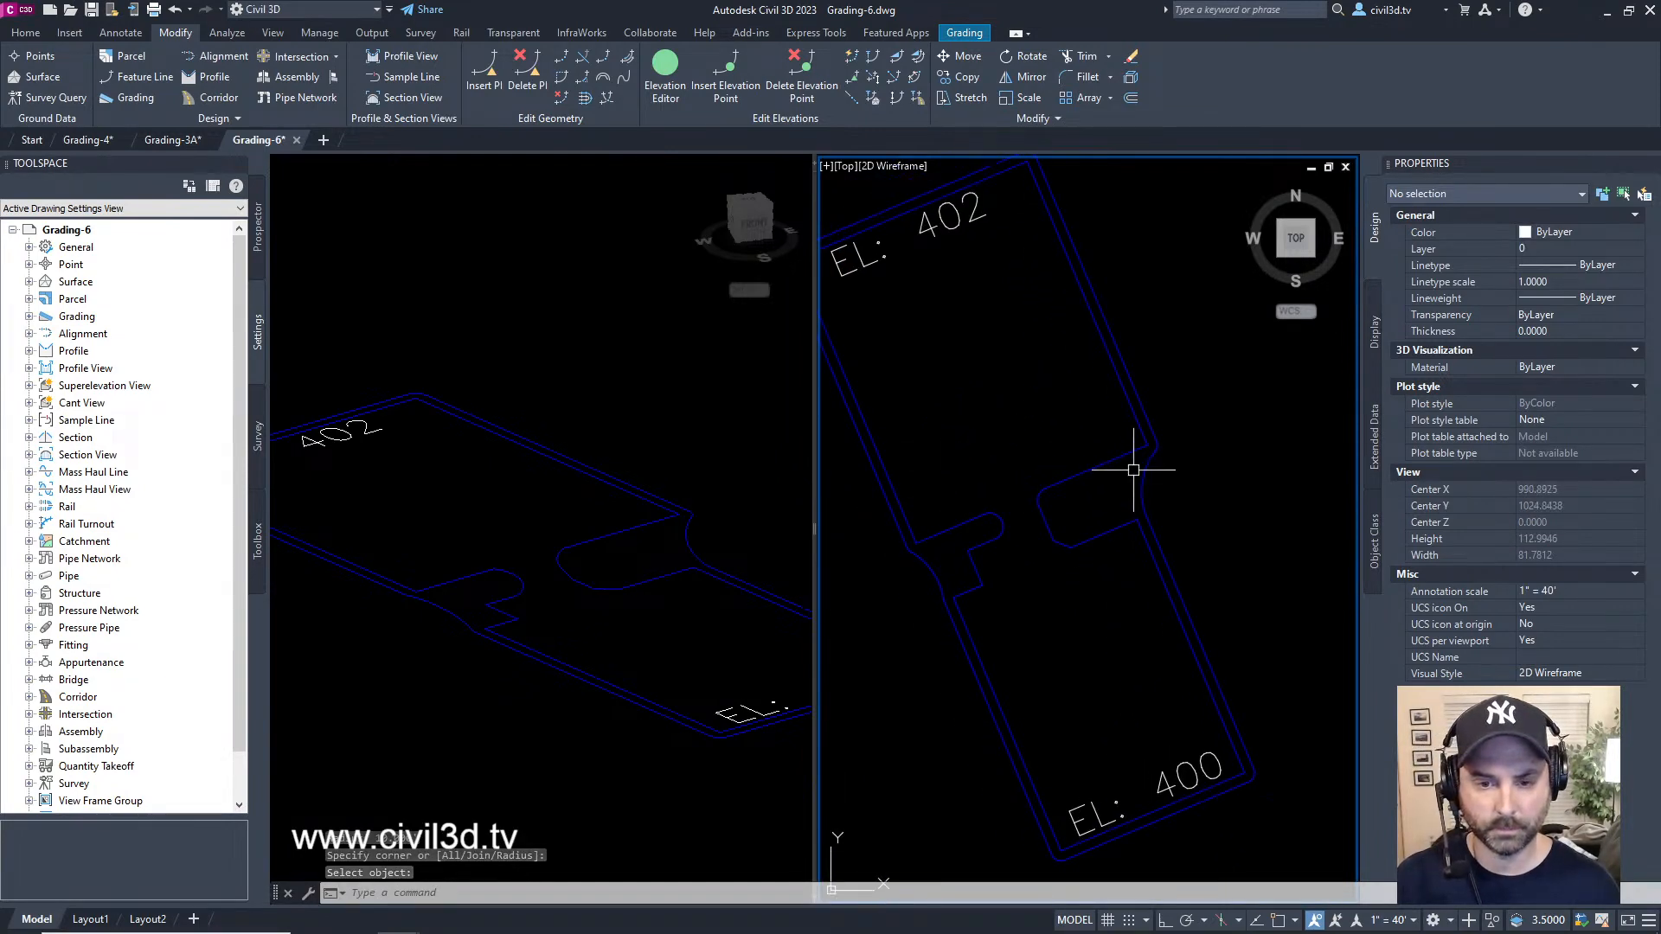
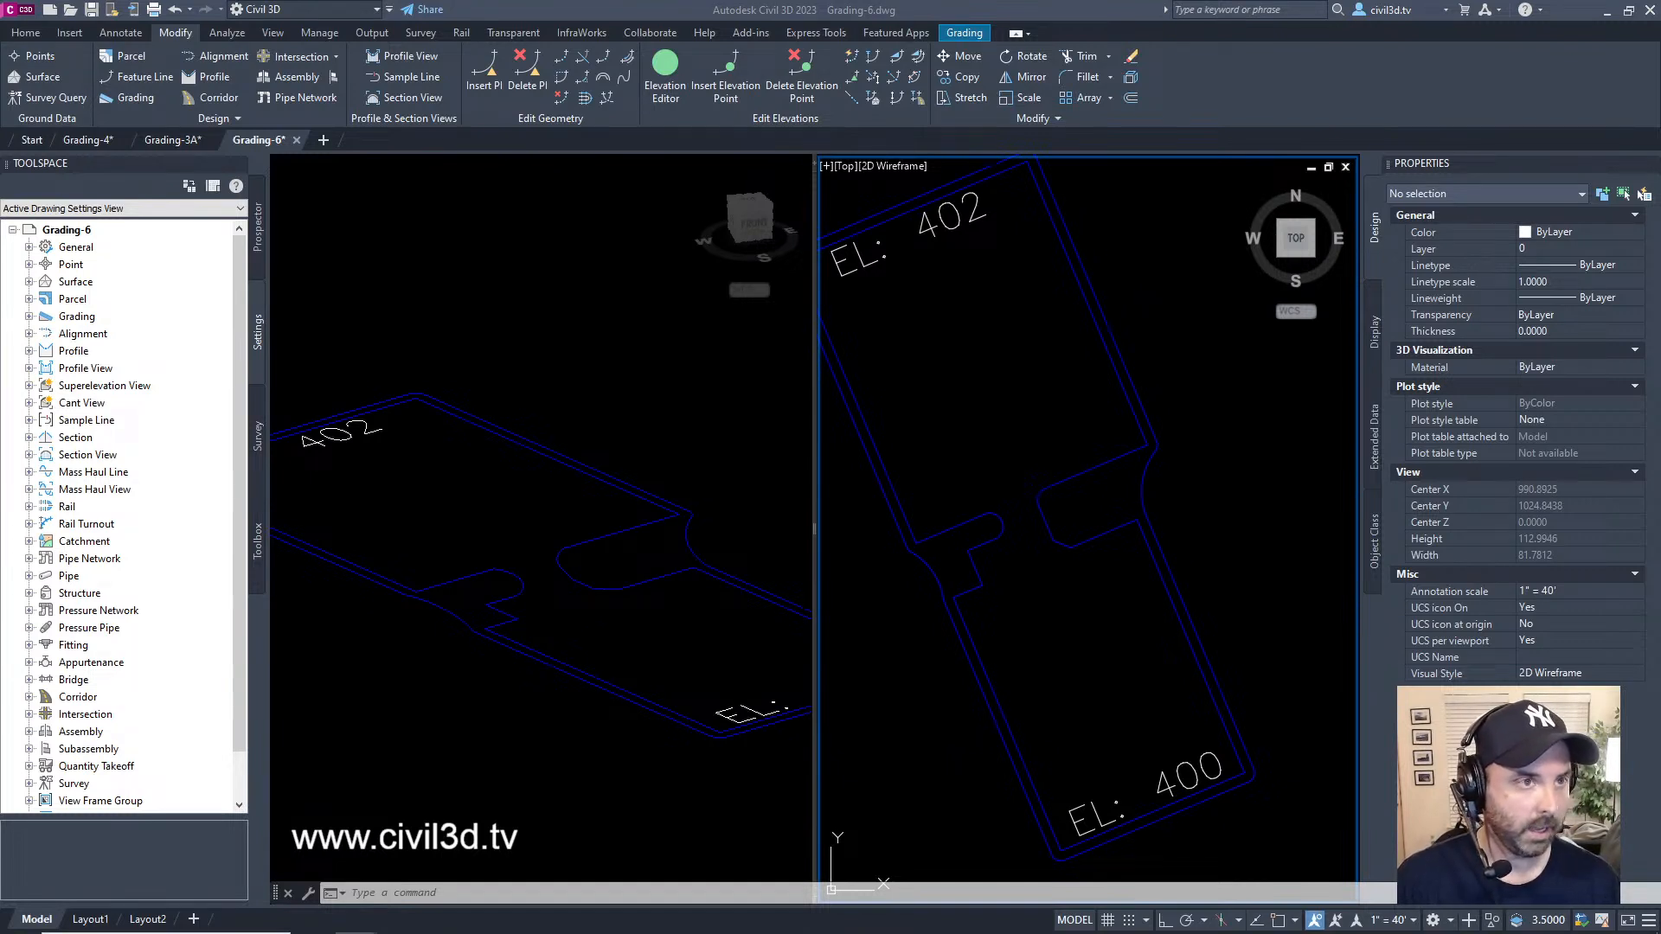
- Switch to the Chrome browser, maximize its window and look through the ZBrush product page on maxon.net
{"action": "left_click_drag", "start_coordinate": [0, 109], "coordinate": [437, 22]}
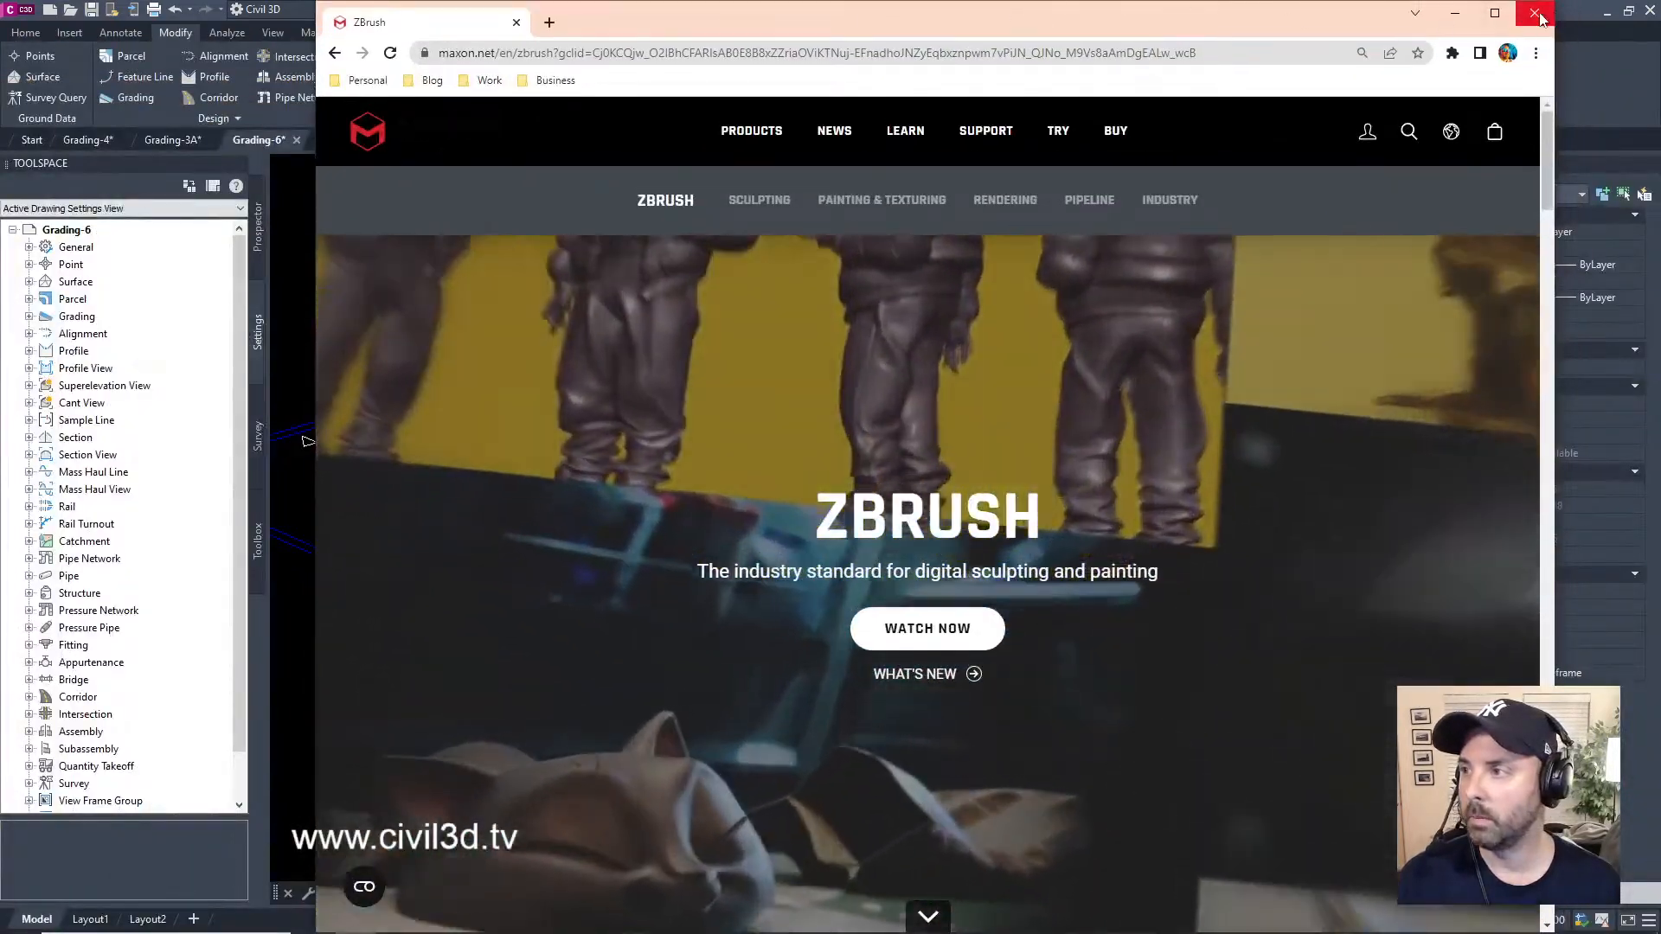
{"action": "left_click", "coordinate": [1494, 13]}
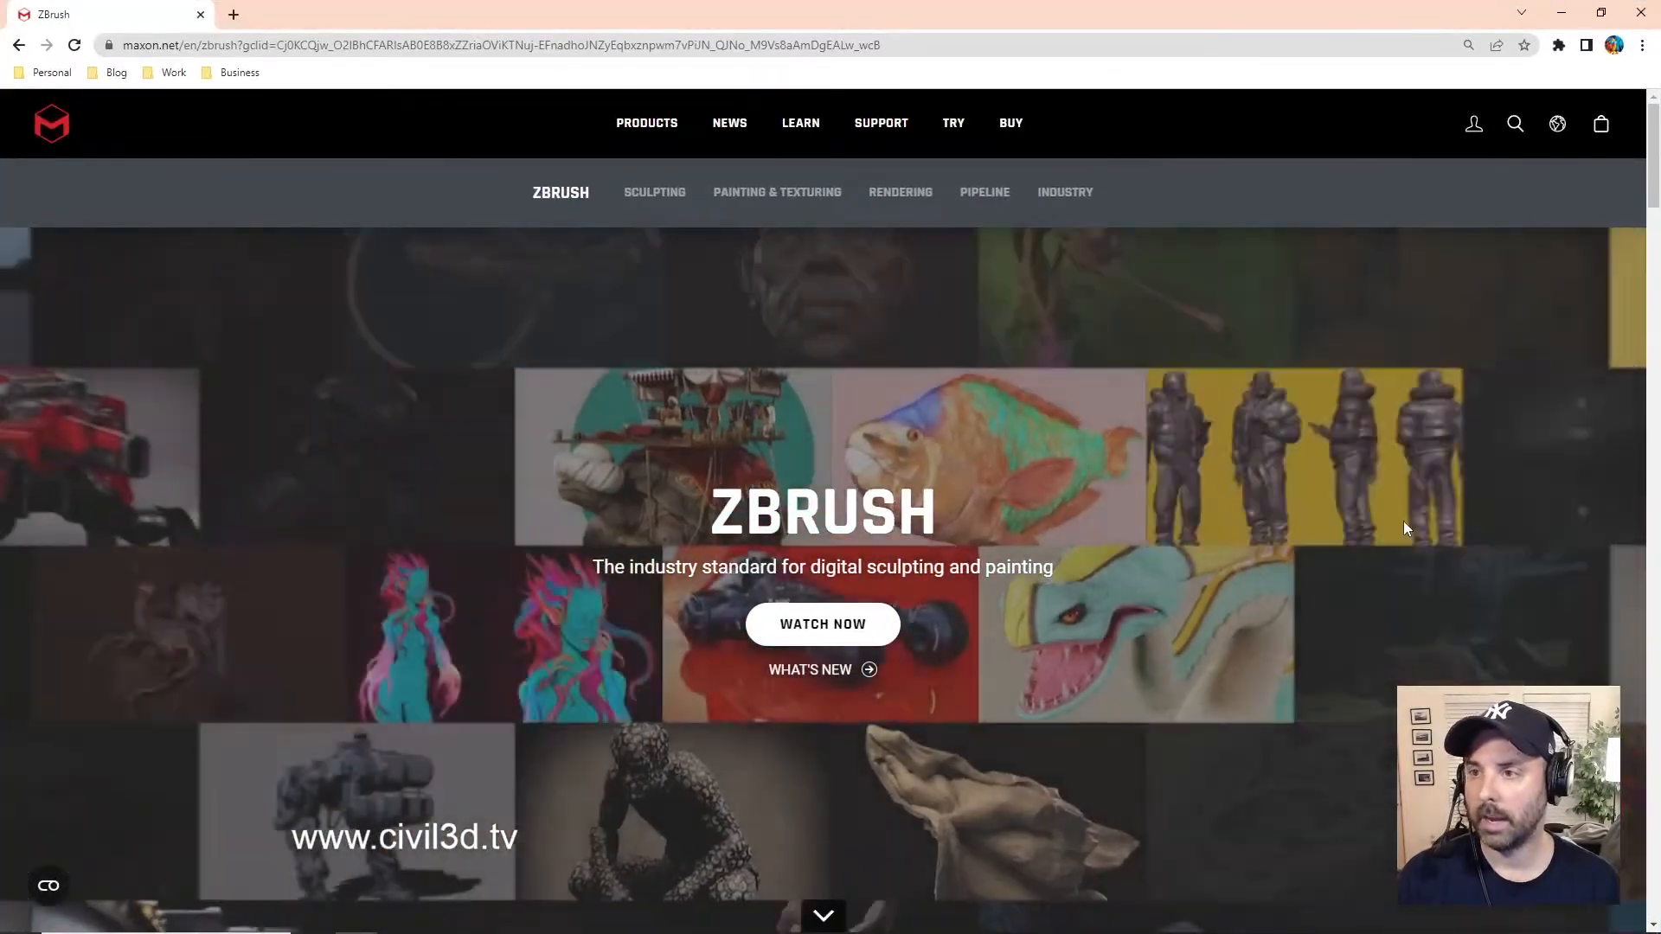
{"action": "scroll", "coordinate": [1402, 505], "scroll_direction": "down", "scroll_amount": 15}
{"action": "scroll", "coordinate": [1403, 490], "scroll_direction": "down", "scroll_amount": 9}
{"action": "scroll", "coordinate": [1408, 505], "scroll_direction": "down", "scroll_amount": 12}
{"action": "scroll", "coordinate": [1401, 515], "scroll_direction": "down", "scroll_amount": 18}
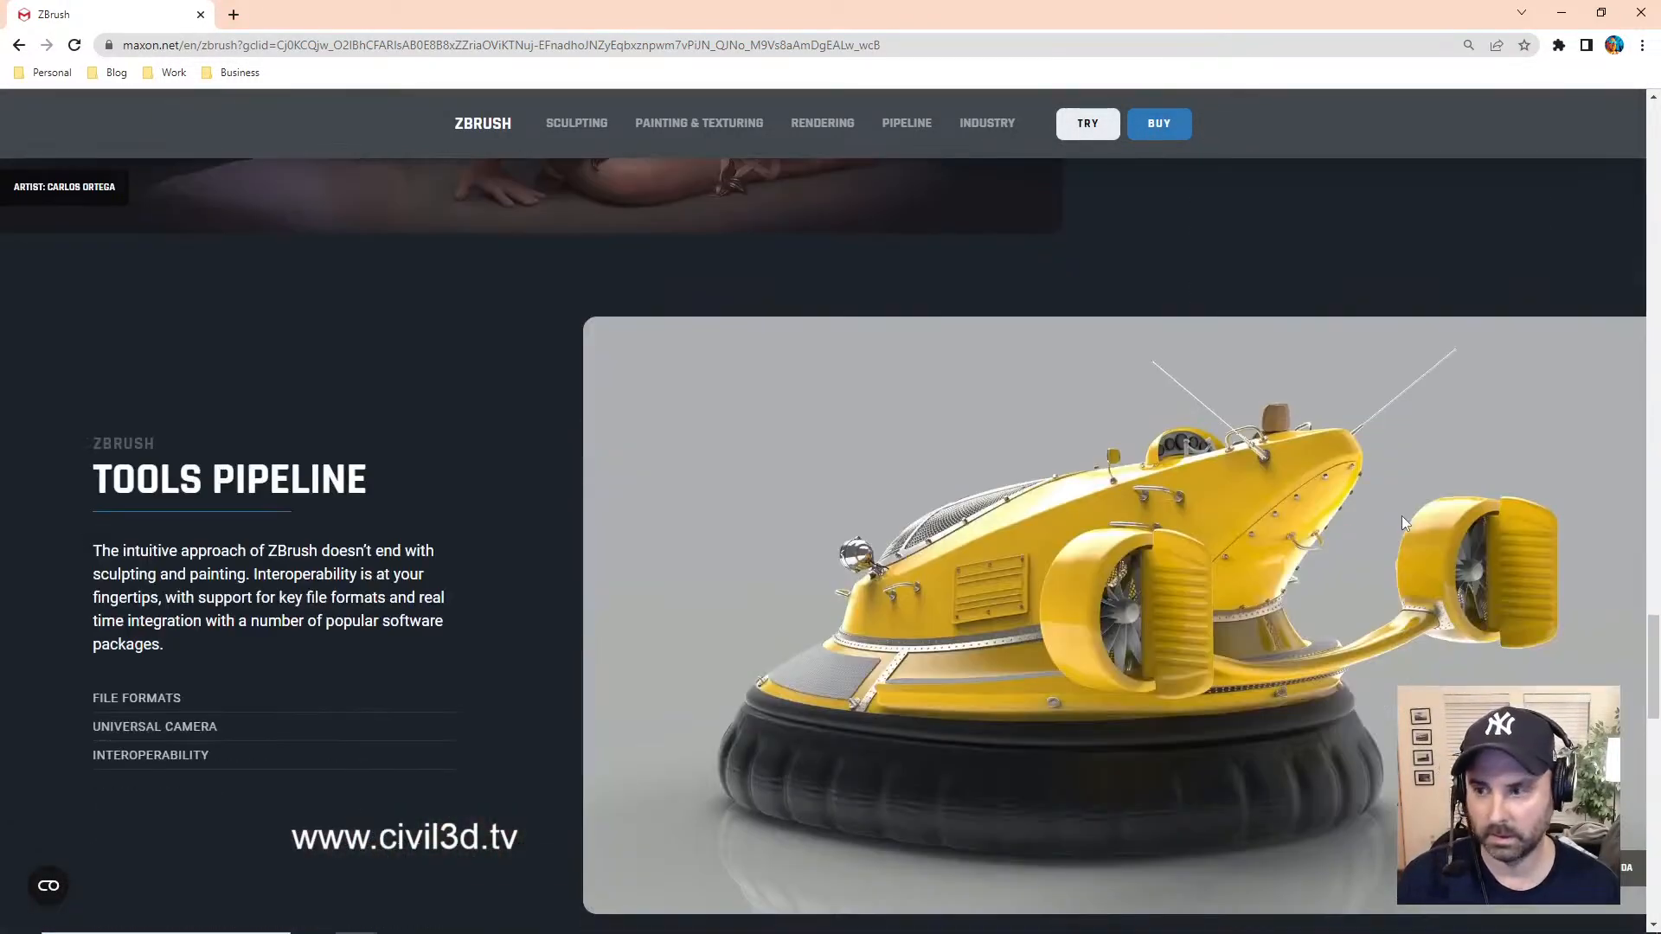
{"action": "scroll", "coordinate": [1399, 502], "scroll_direction": "down", "scroll_amount": 5}
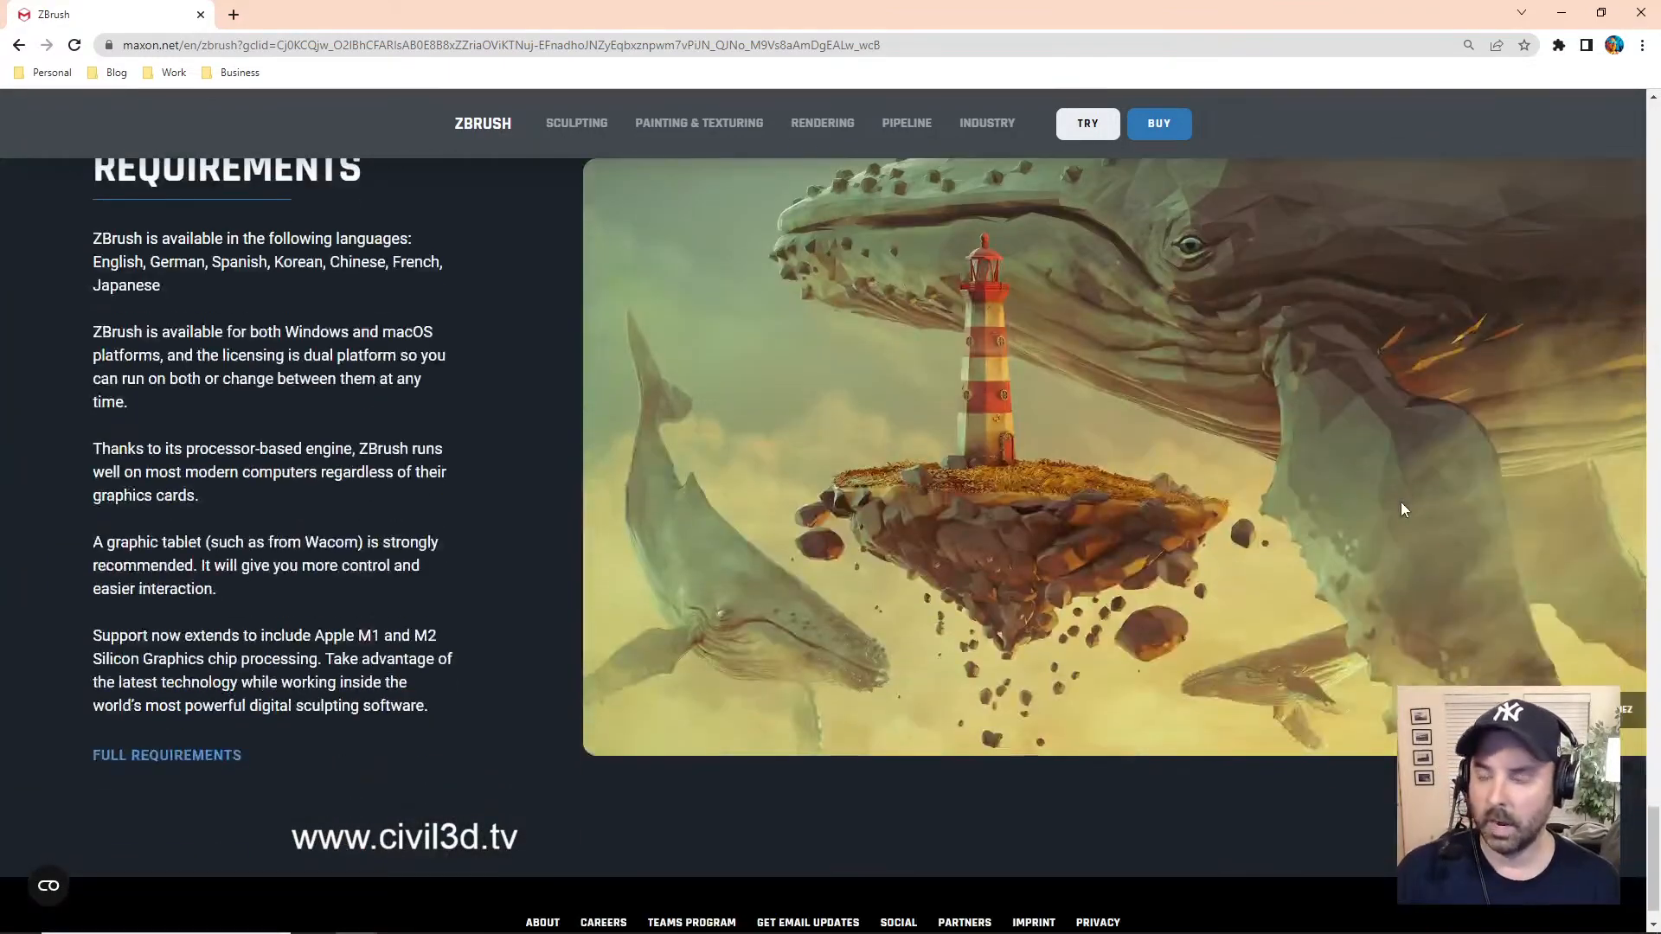
{"action": "scroll", "coordinate": [1404, 506], "scroll_direction": "up", "scroll_amount": 8}
{"action": "scroll", "coordinate": [1410, 516], "scroll_direction": "up", "scroll_amount": 20}
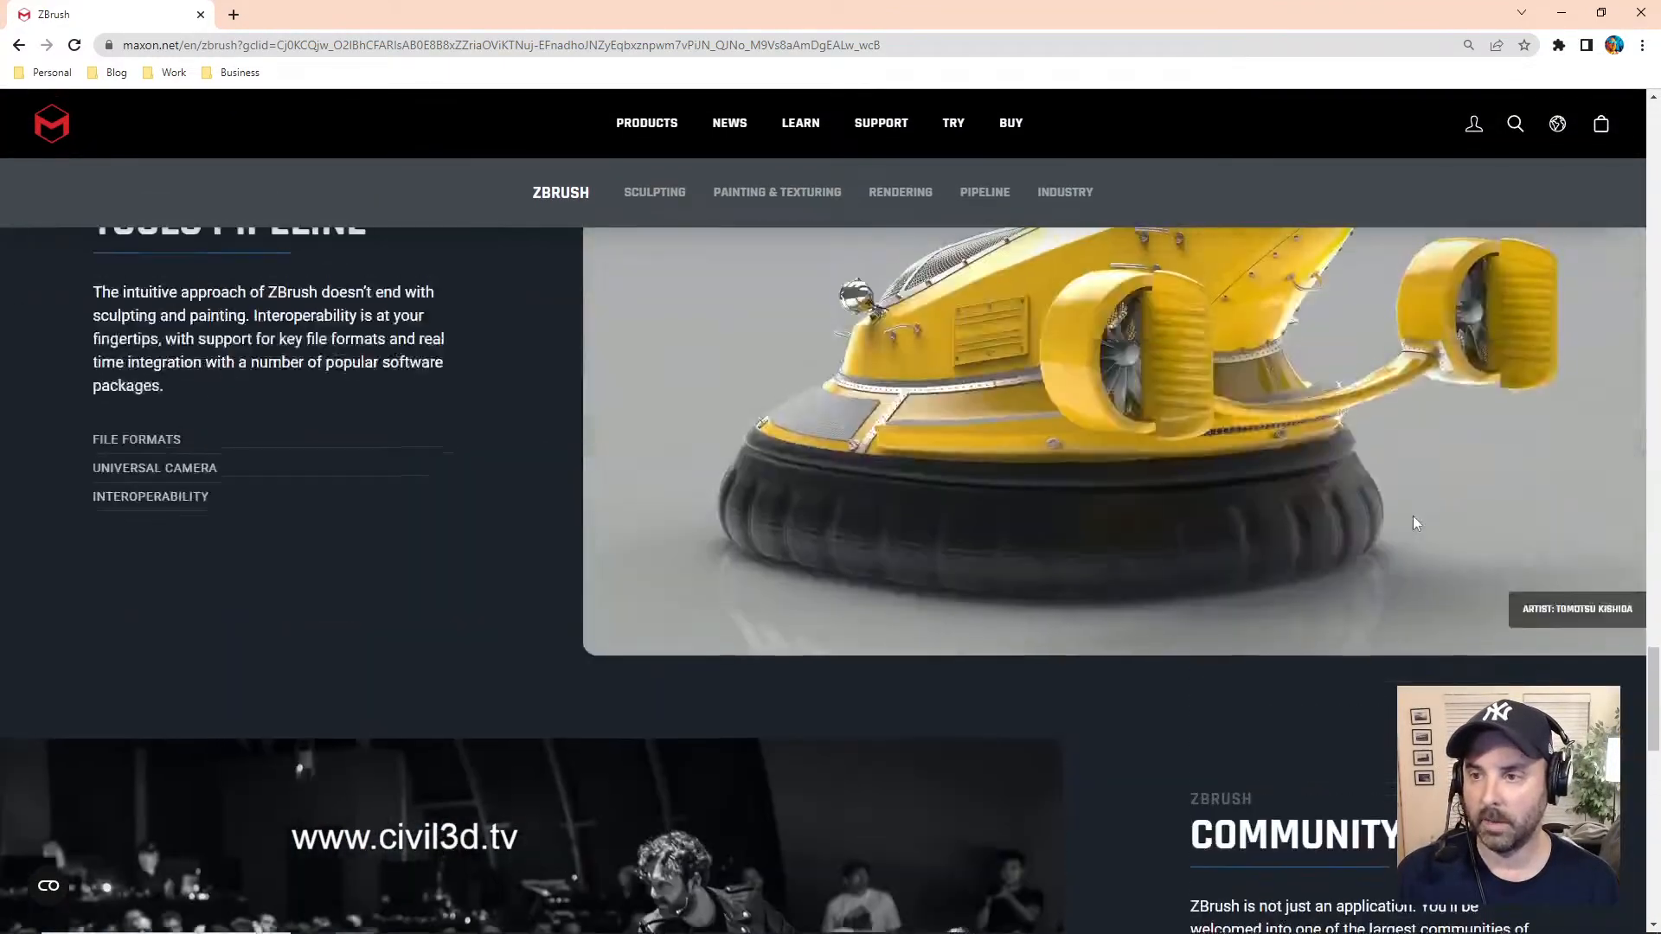
{"action": "scroll", "coordinate": [1410, 517], "scroll_direction": "up", "scroll_amount": 15}
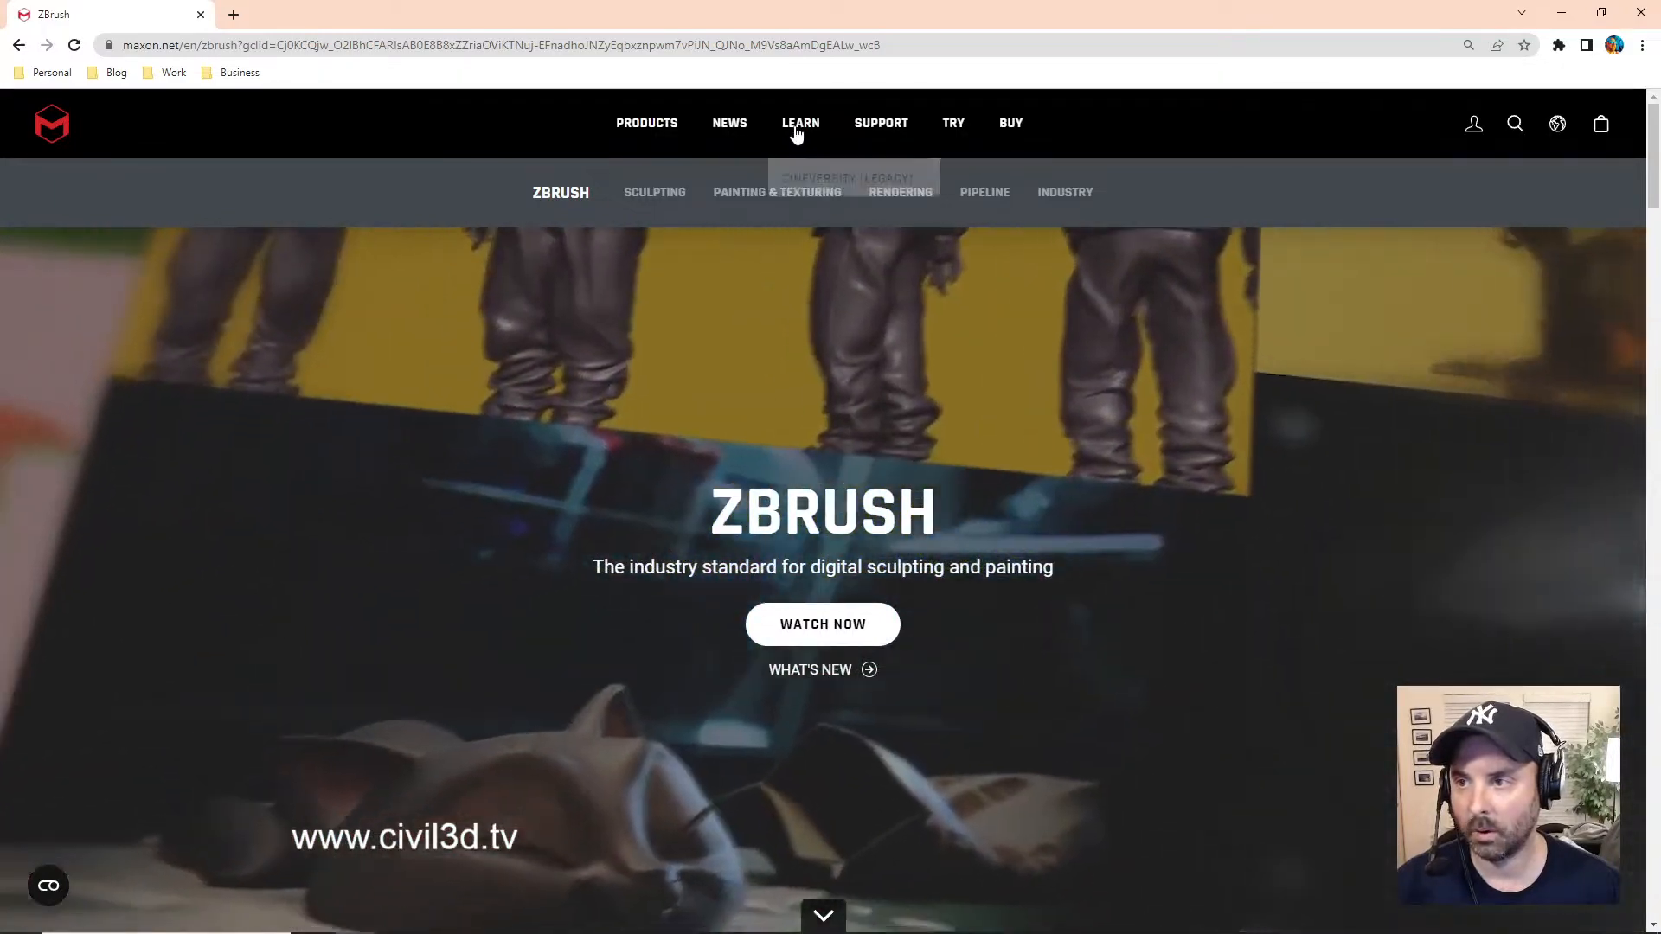
{"action": "mouse_move", "coordinate": [794, 133]}
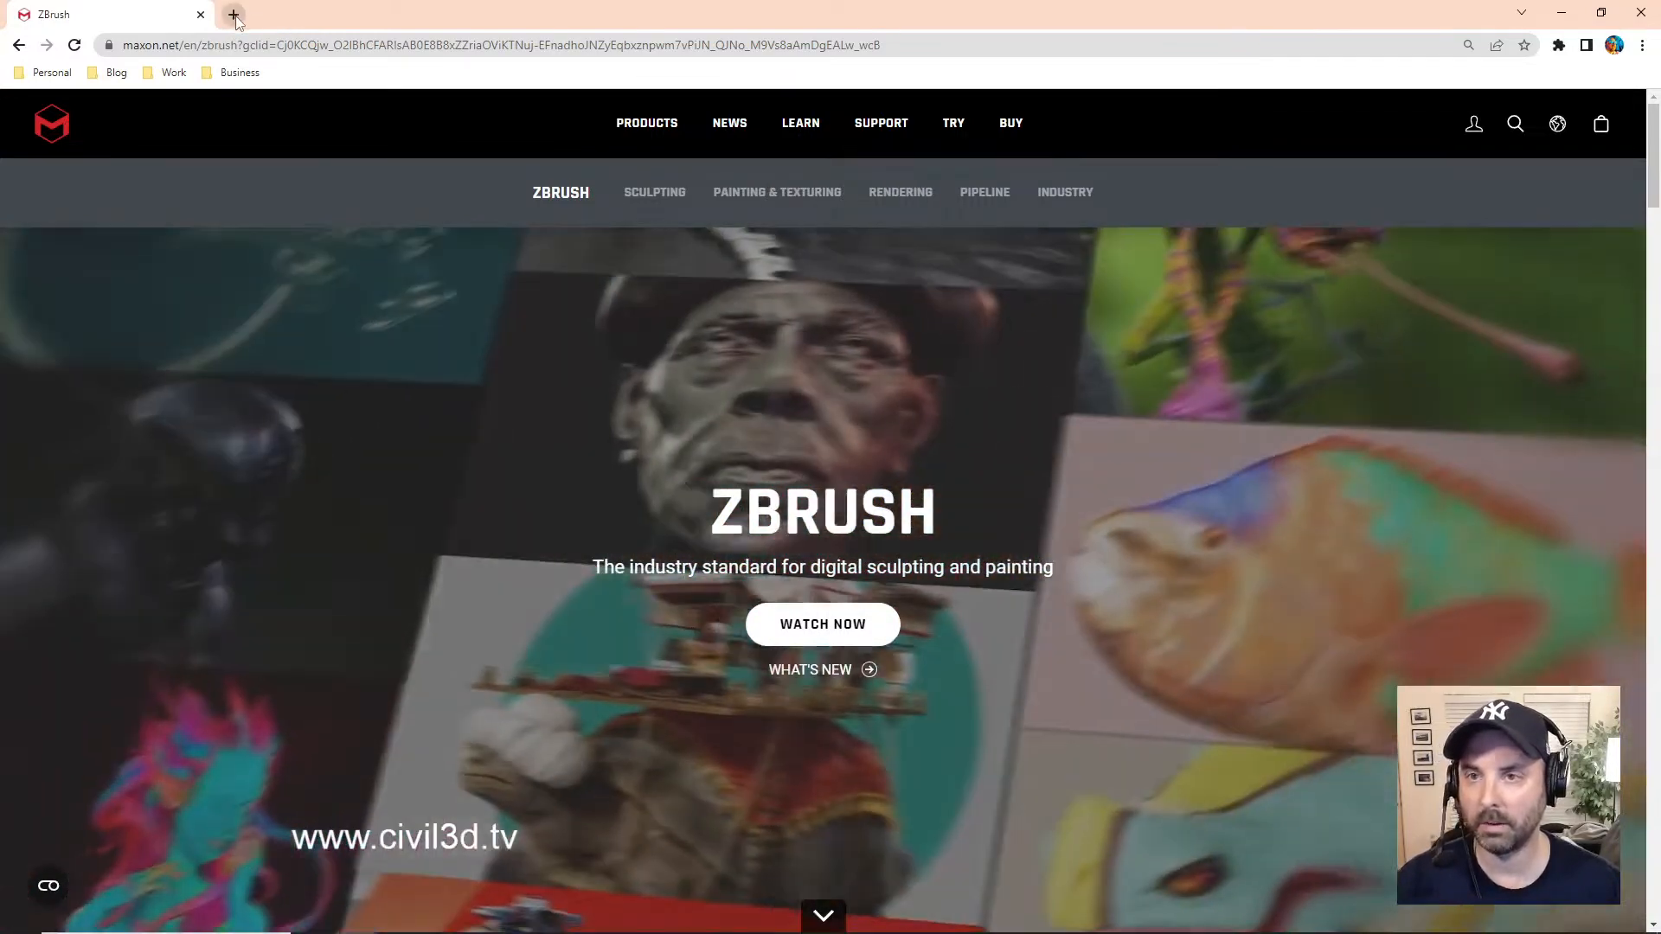
- Search the web for "3d print stl" in a new browser tab
{"action": "left_click", "coordinate": [235, 17]}
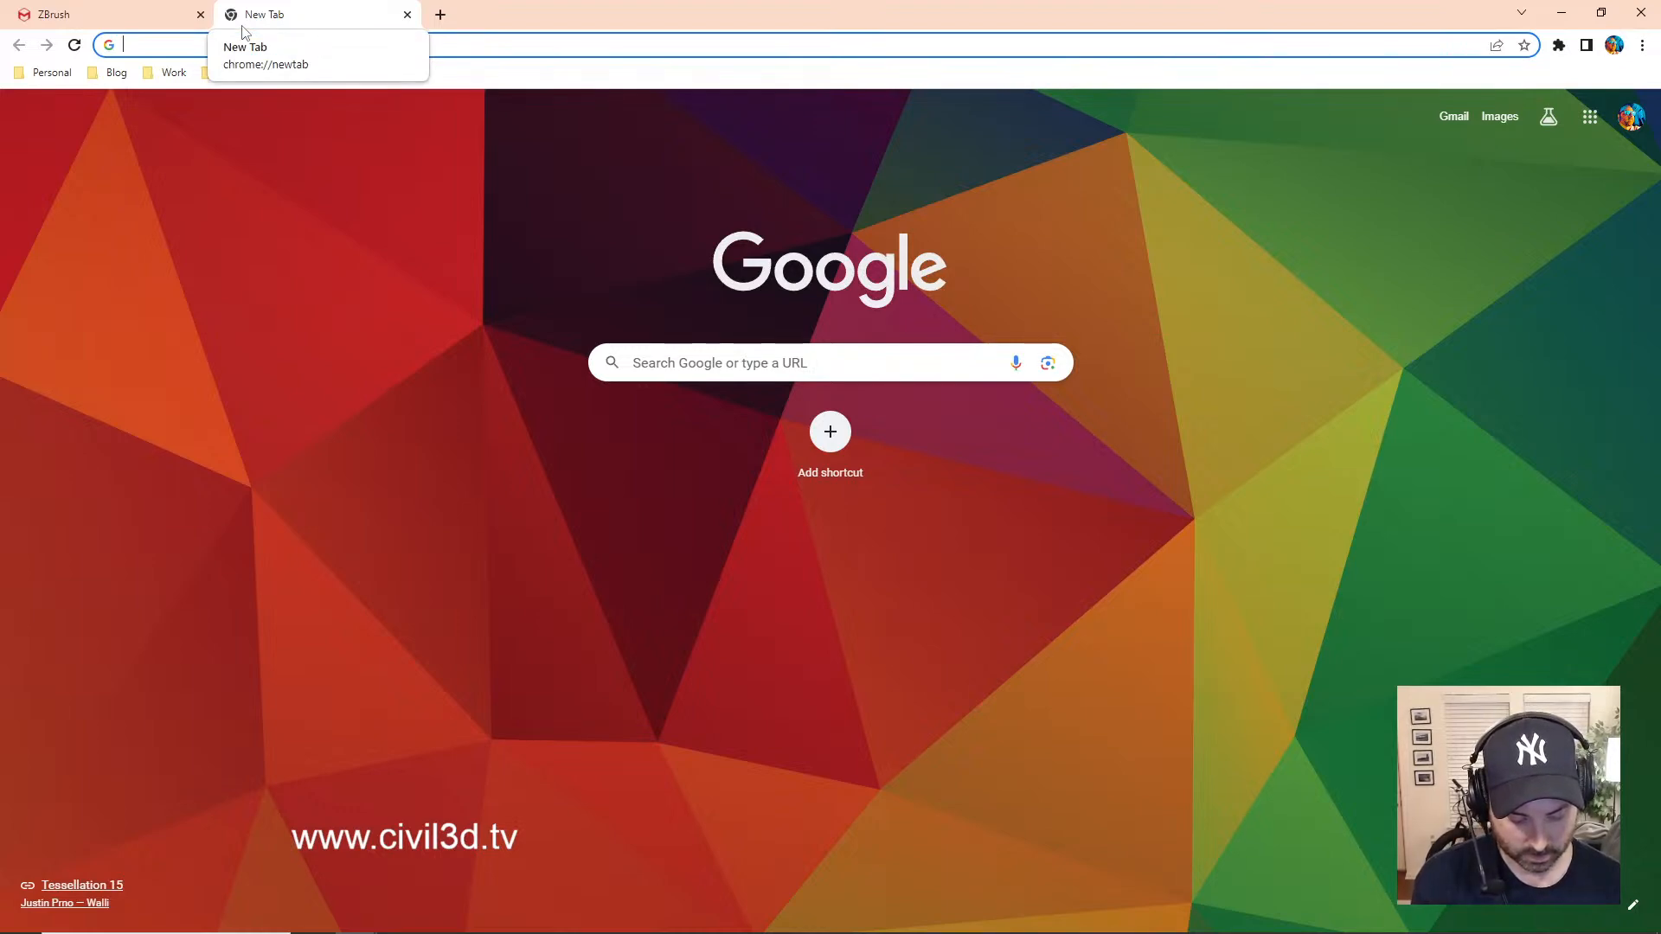
{"action": "type", "text": "3"}
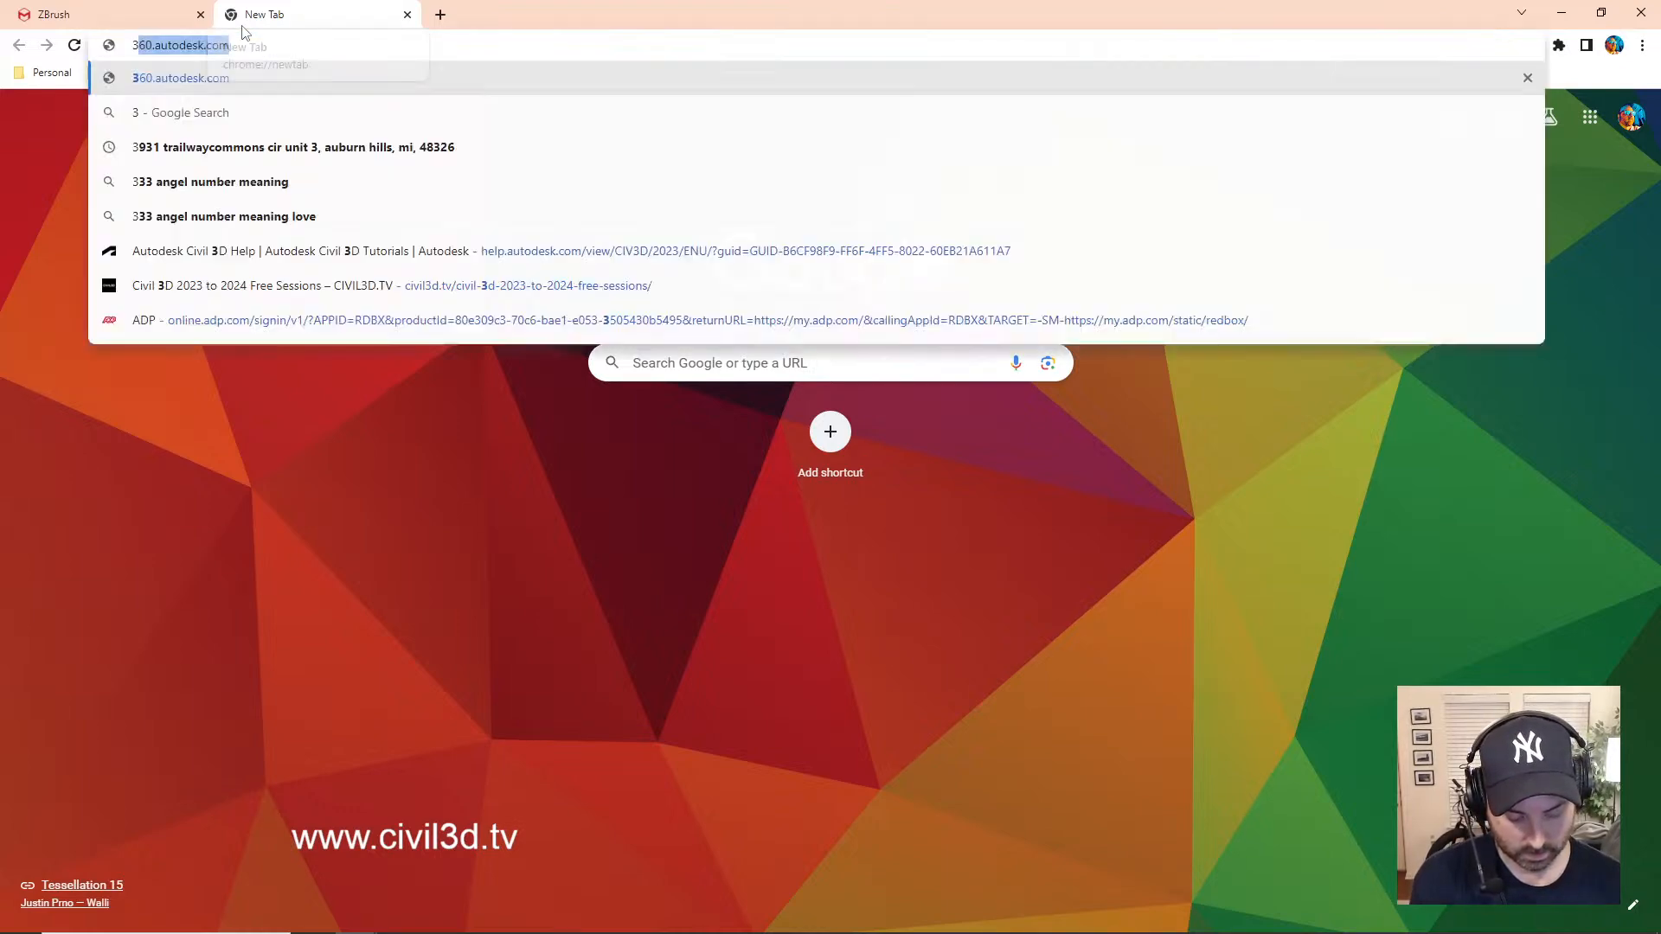
{"action": "type", "text": "d pn"}
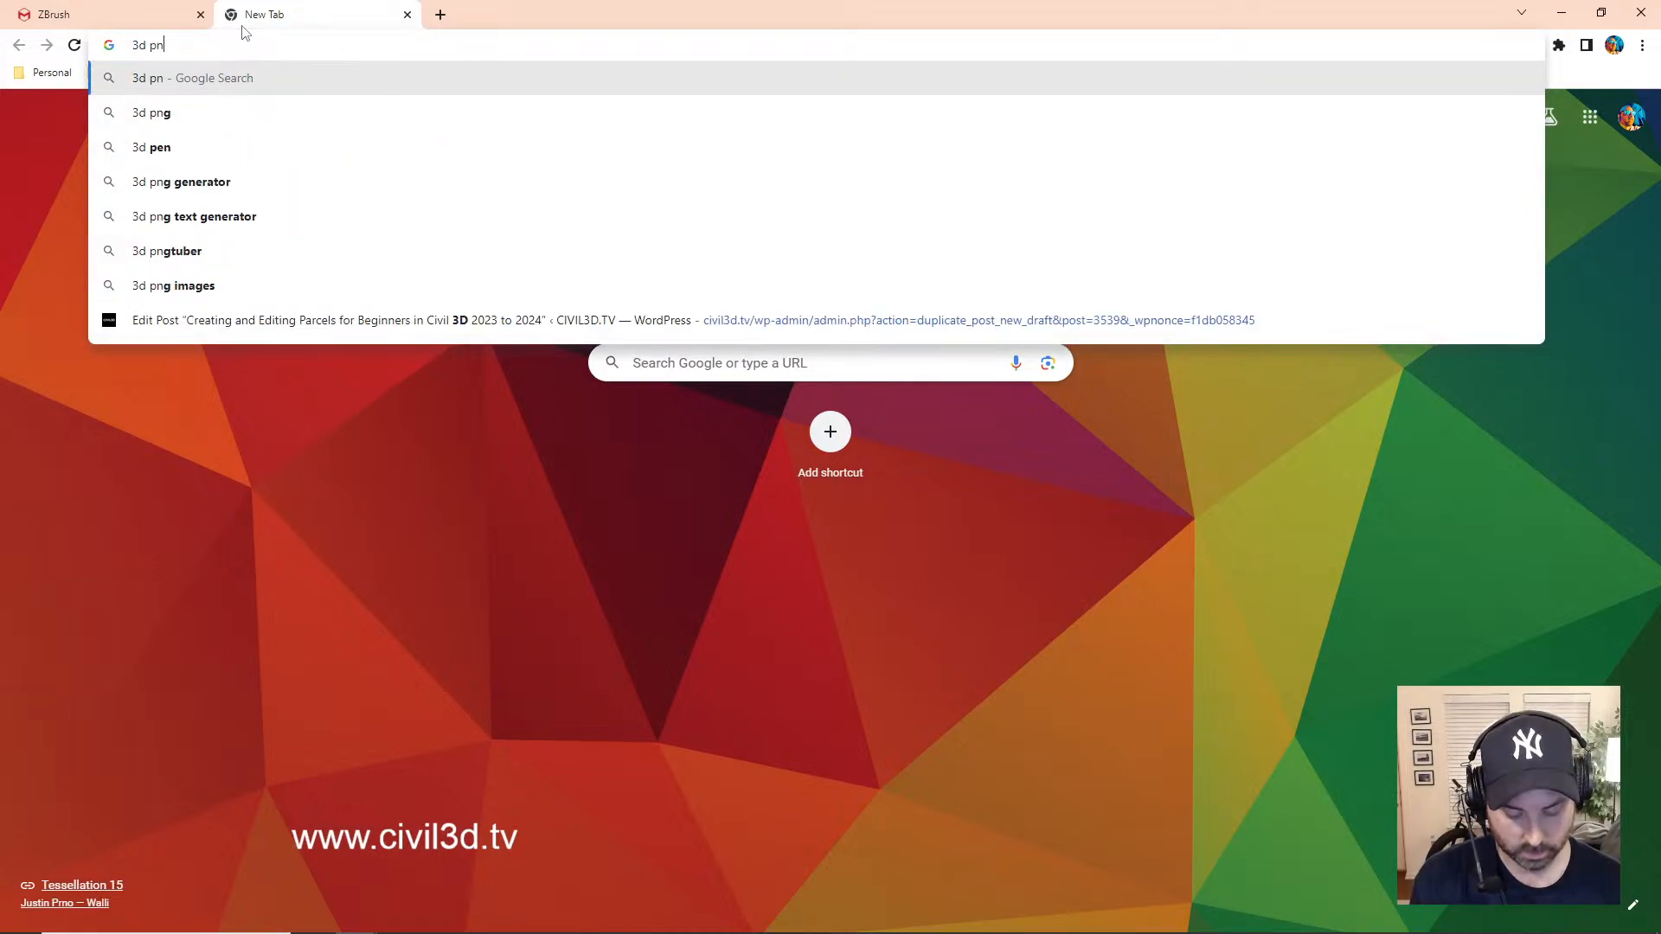
{"action": "key", "text": "BackSpace"}
{"action": "key", "text": "BackSpace"}
{"action": "type", "text": "prin"}
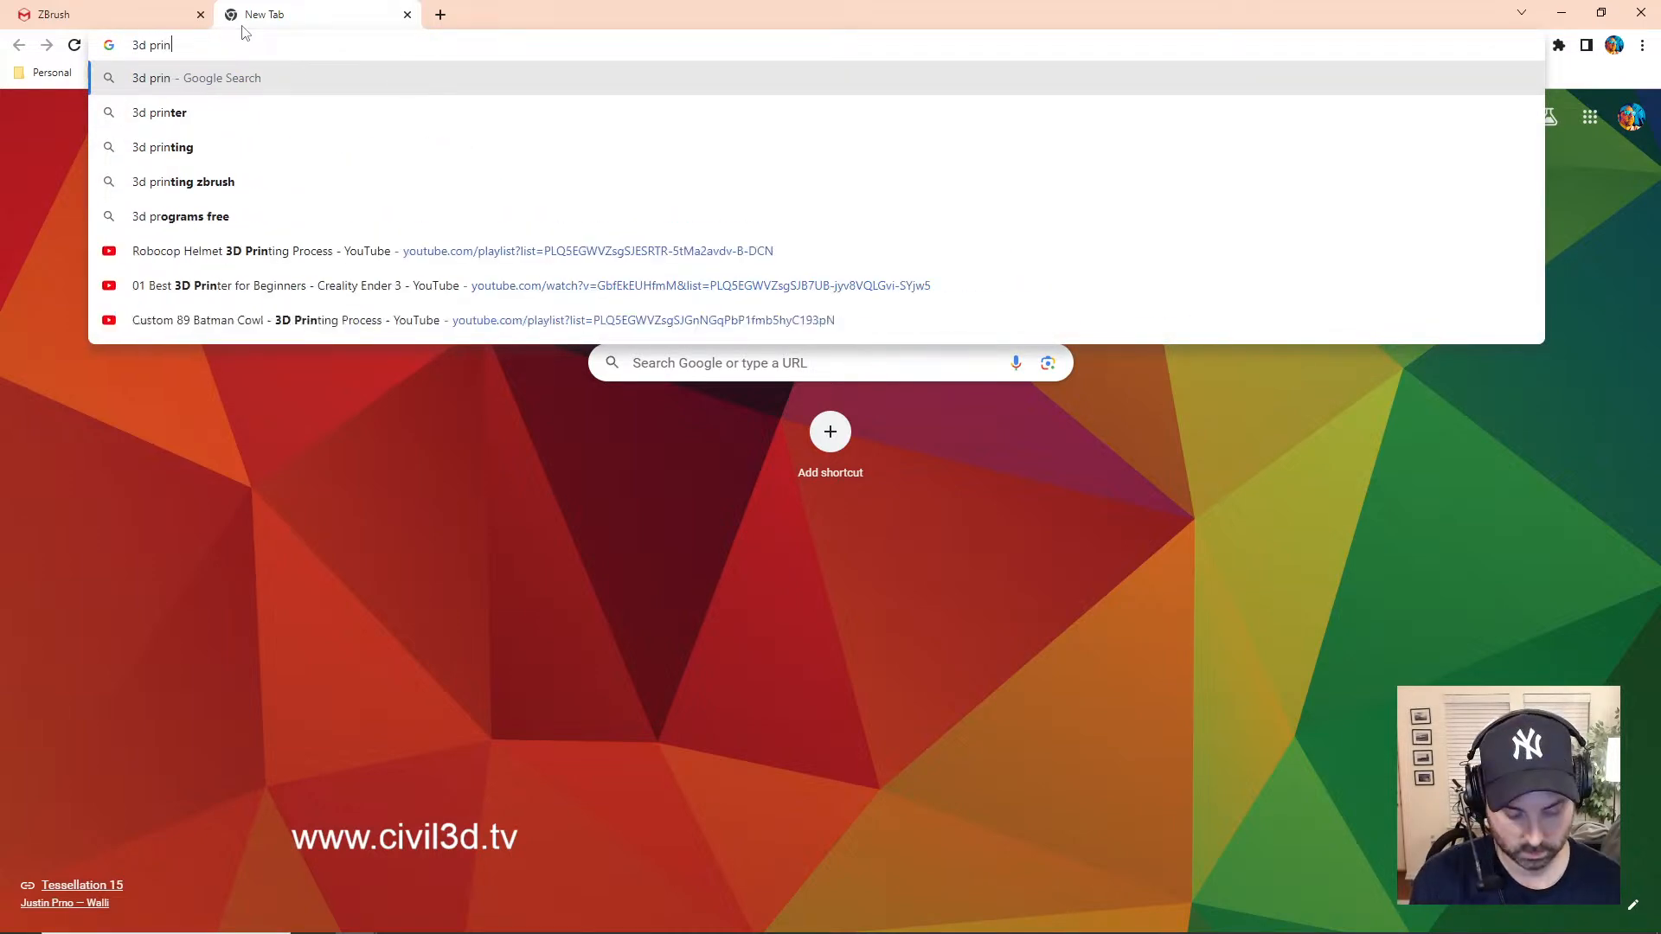
{"action": "type", "text": "t stl"}
{"action": "key", "text": "Return"}
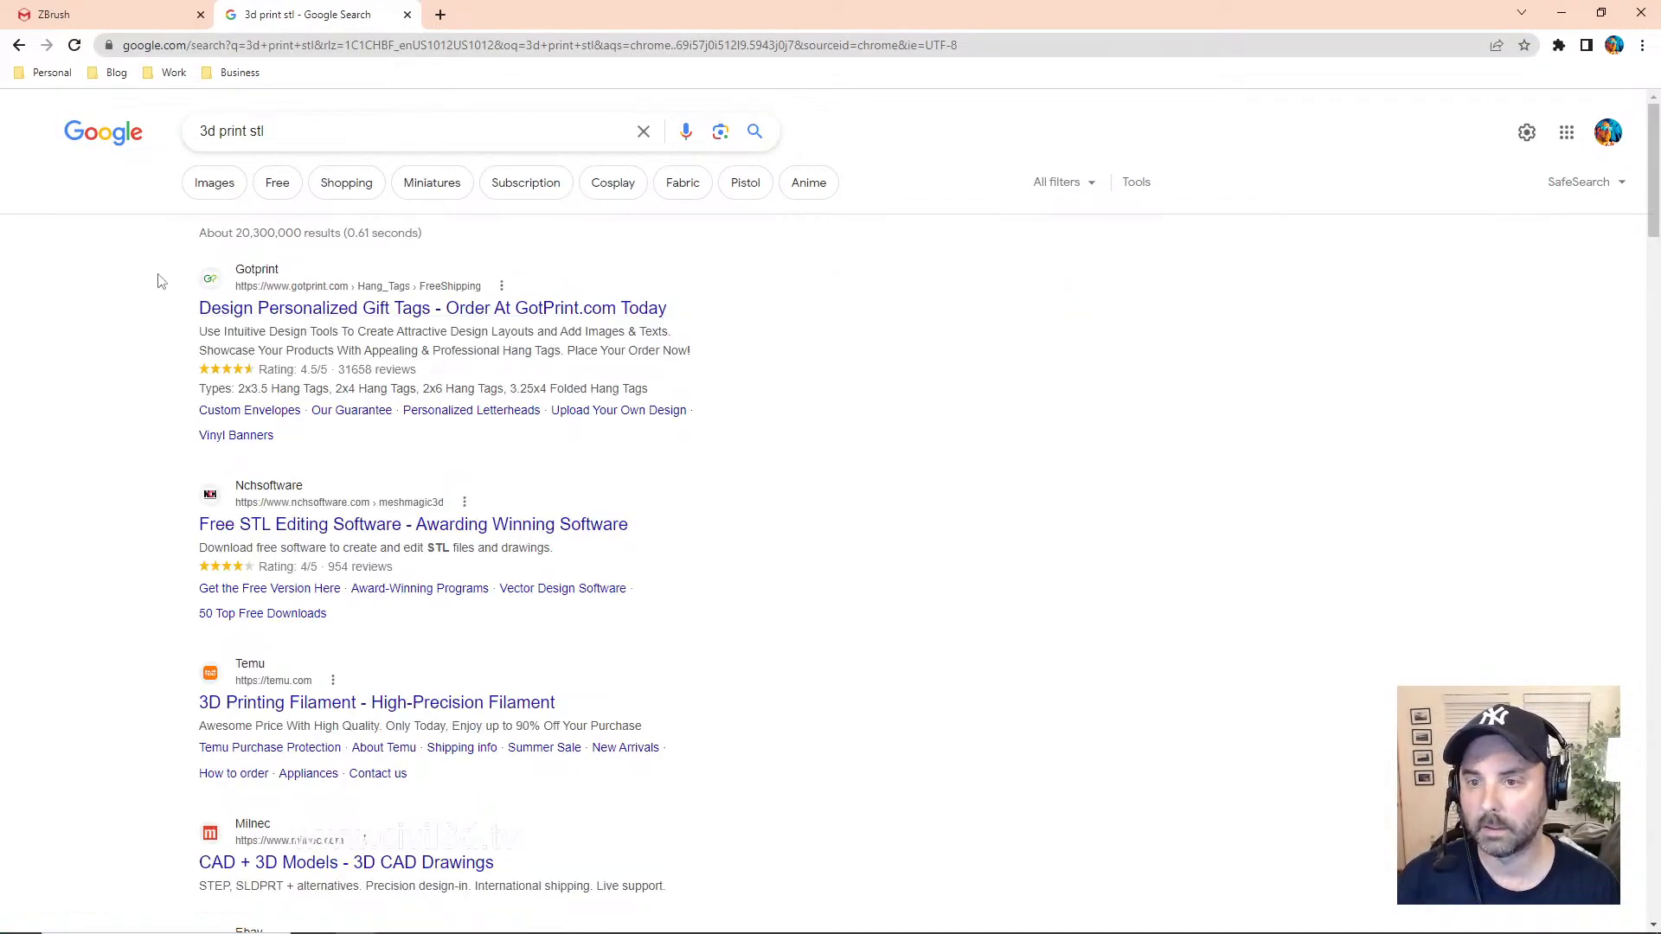
- Look through the search results and open the Cults 3D printer model site
{"action": "scroll", "coordinate": [861, 611], "scroll_direction": "down", "scroll_amount": 3}
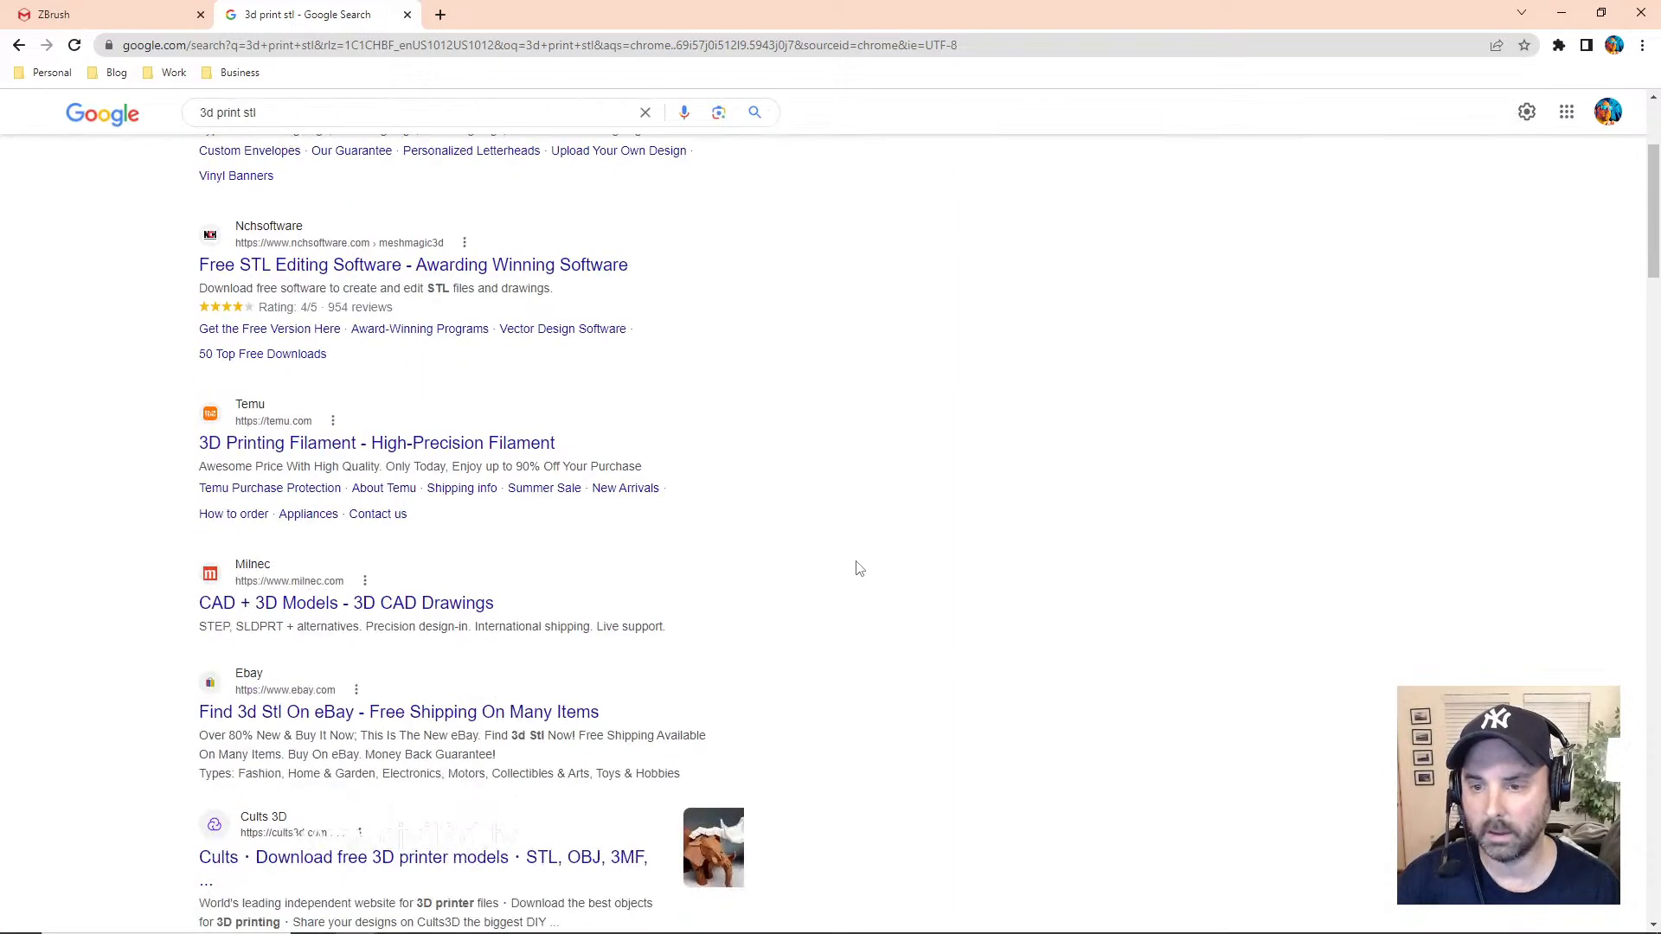
{"action": "scroll", "coordinate": [856, 567], "scroll_direction": "up", "scroll_amount": 3}
{"action": "scroll", "coordinate": [852, 565], "scroll_direction": "down", "scroll_amount": 8}
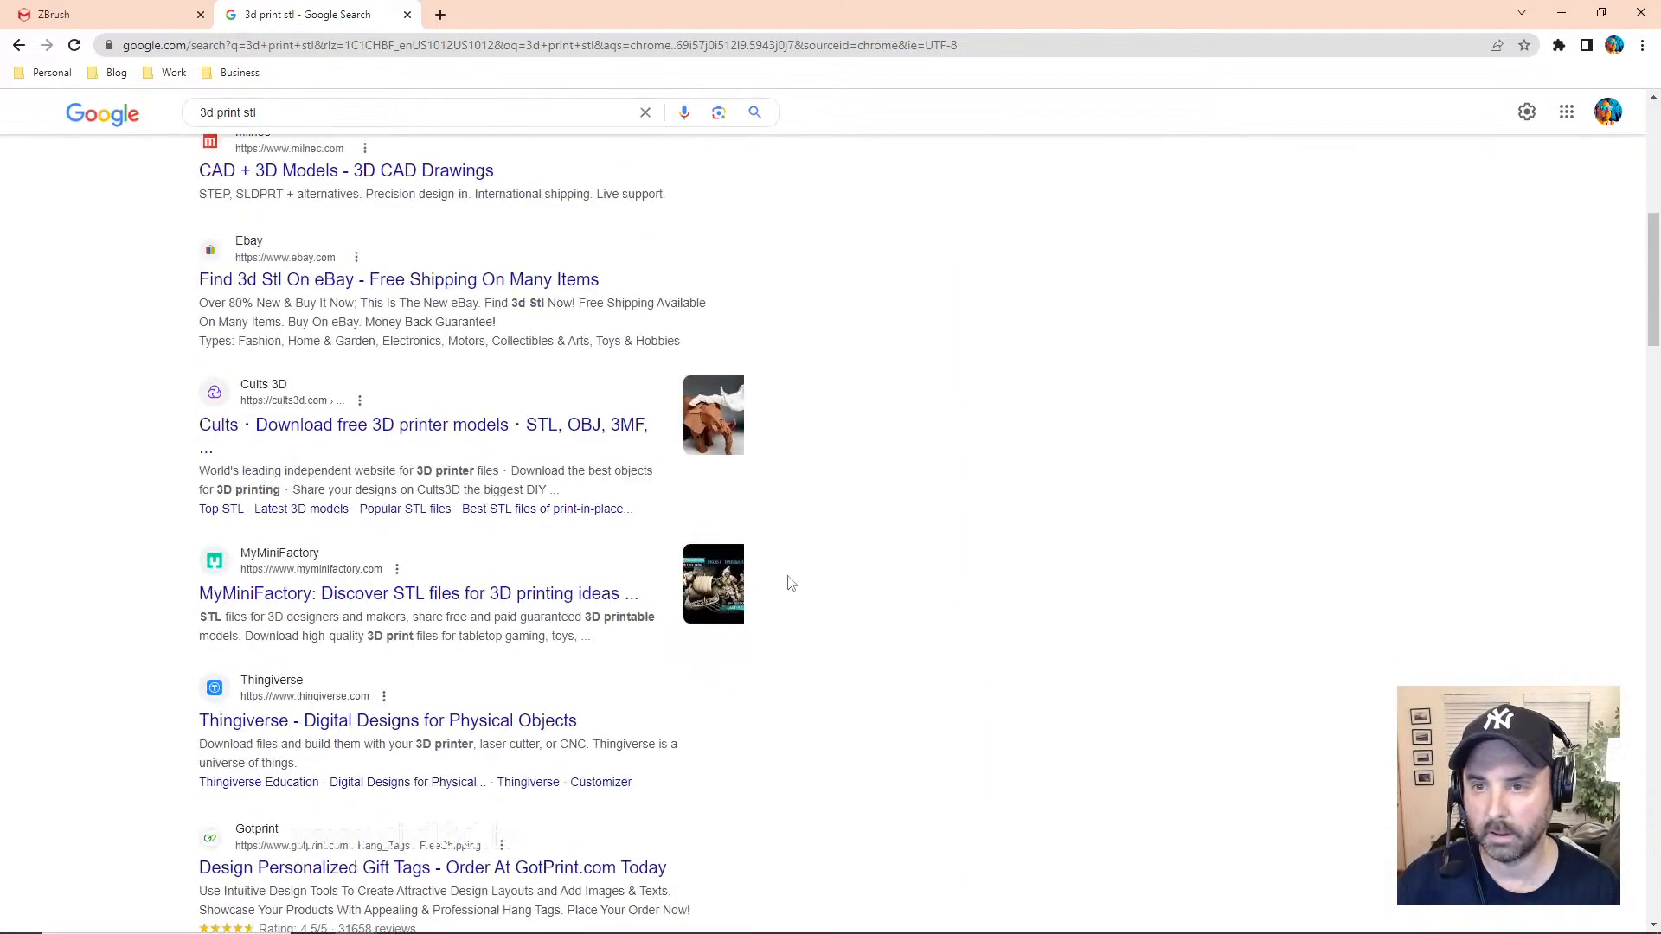
{"action": "left_click", "coordinate": [386, 439]}
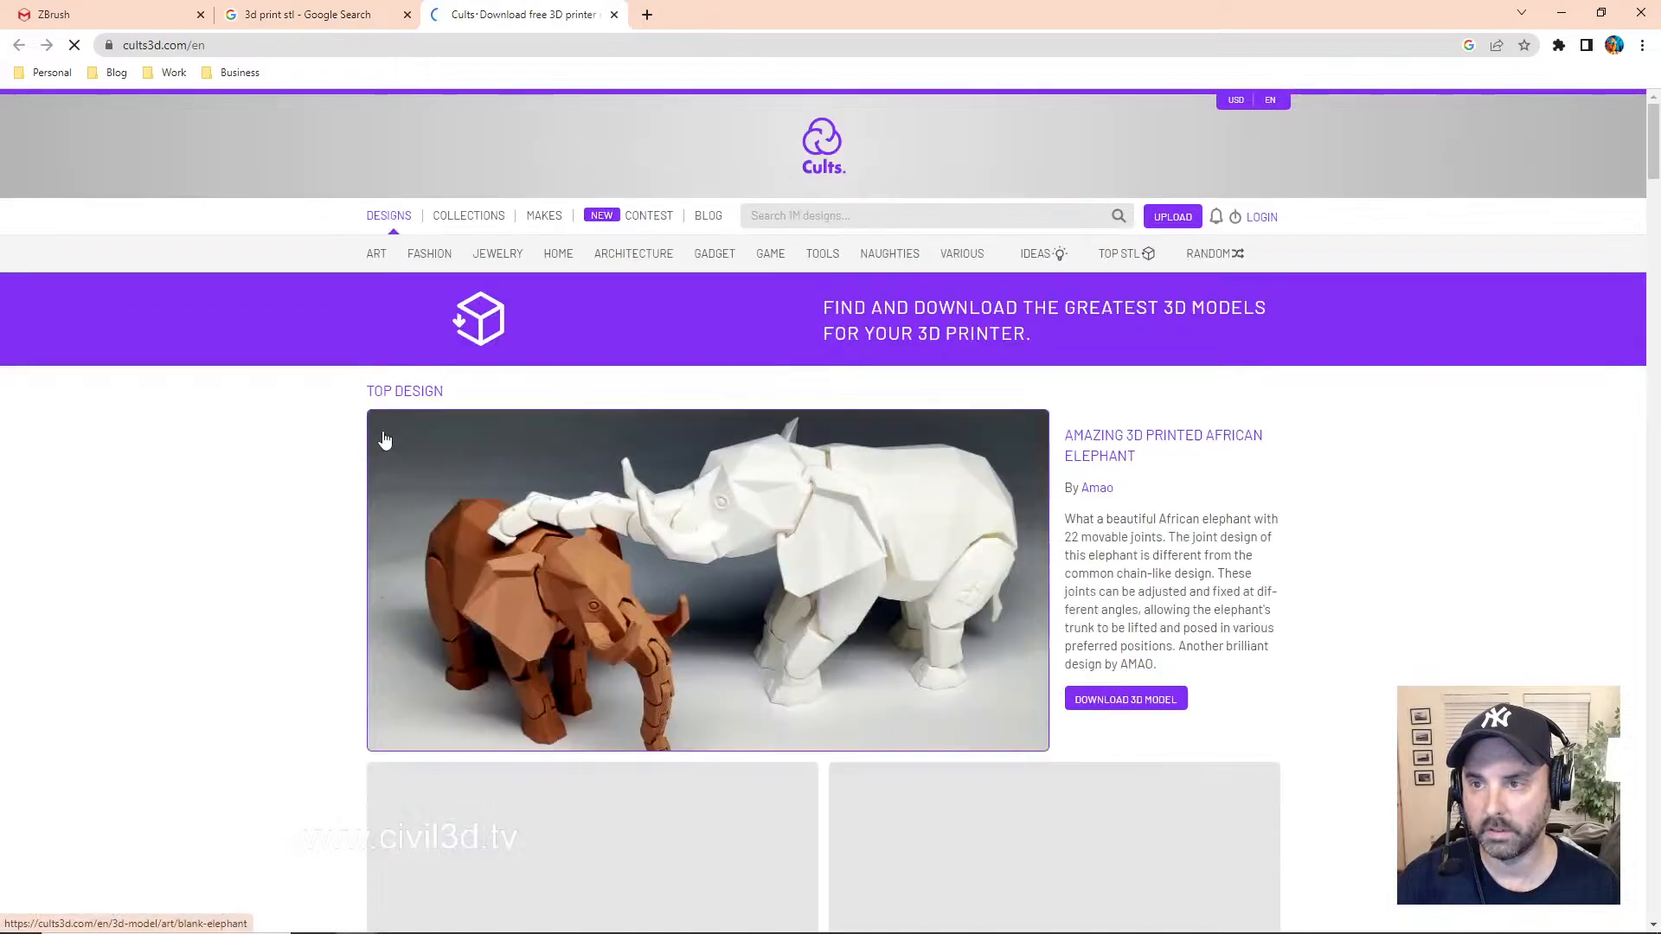
- Search the Cults site for robocop models
{"action": "scroll", "coordinate": [112, 577], "scroll_direction": "down", "scroll_amount": 5}
{"action": "scroll", "coordinate": [114, 577], "scroll_direction": "up", "scroll_amount": 5}
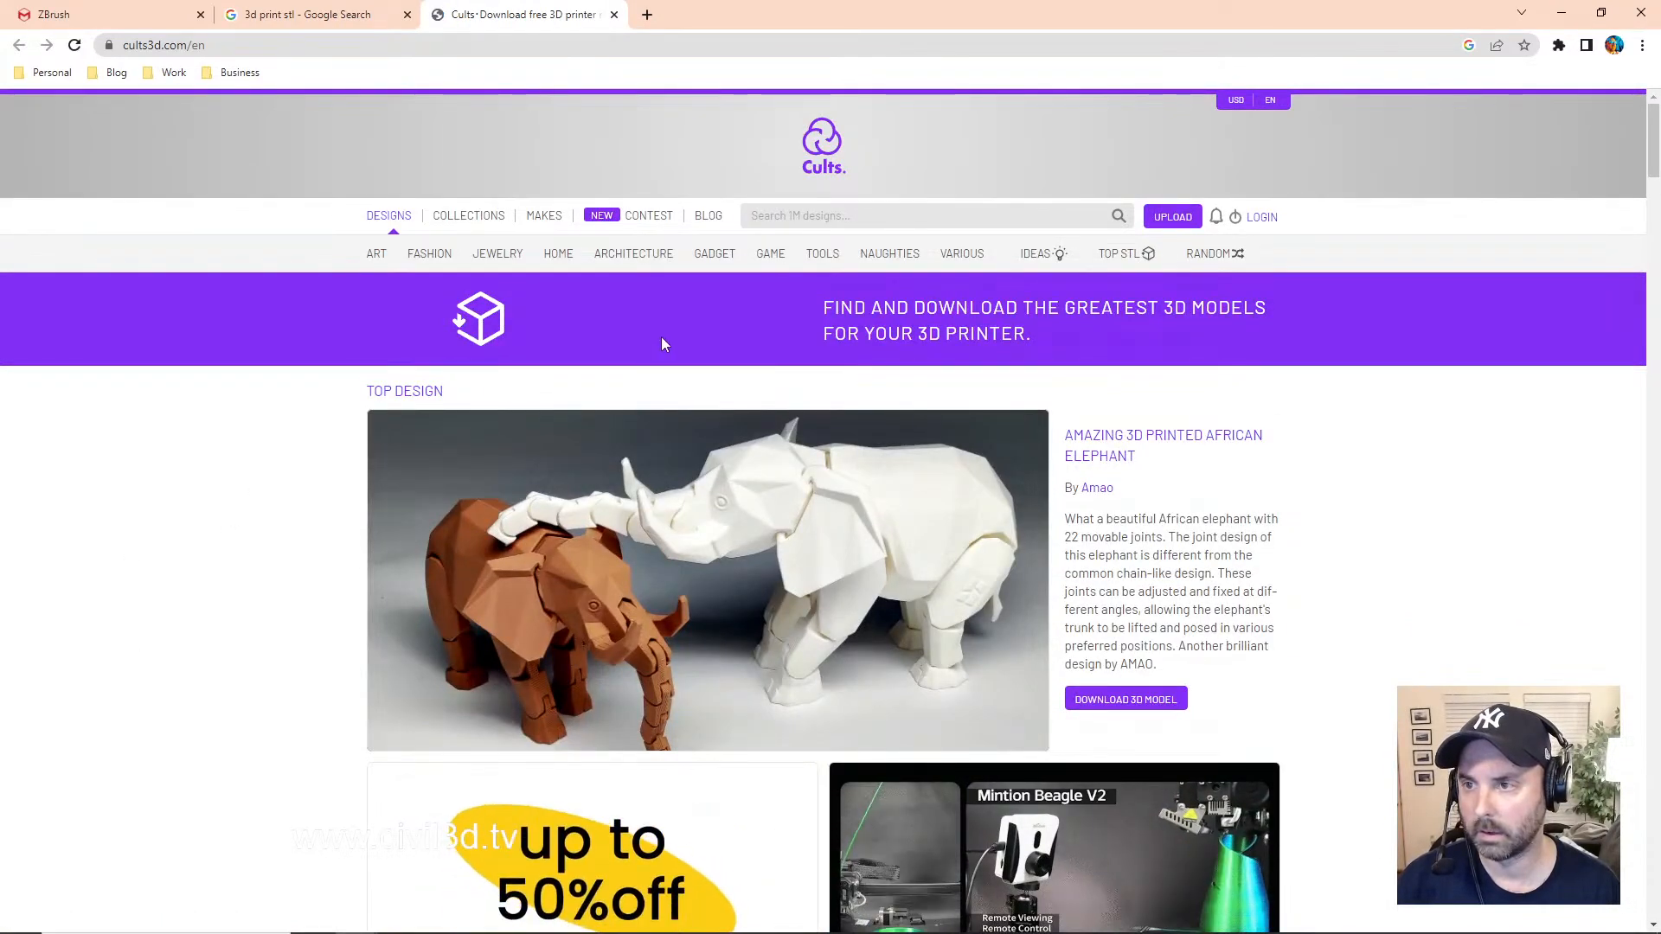
{"action": "left_click", "coordinate": [828, 217]}
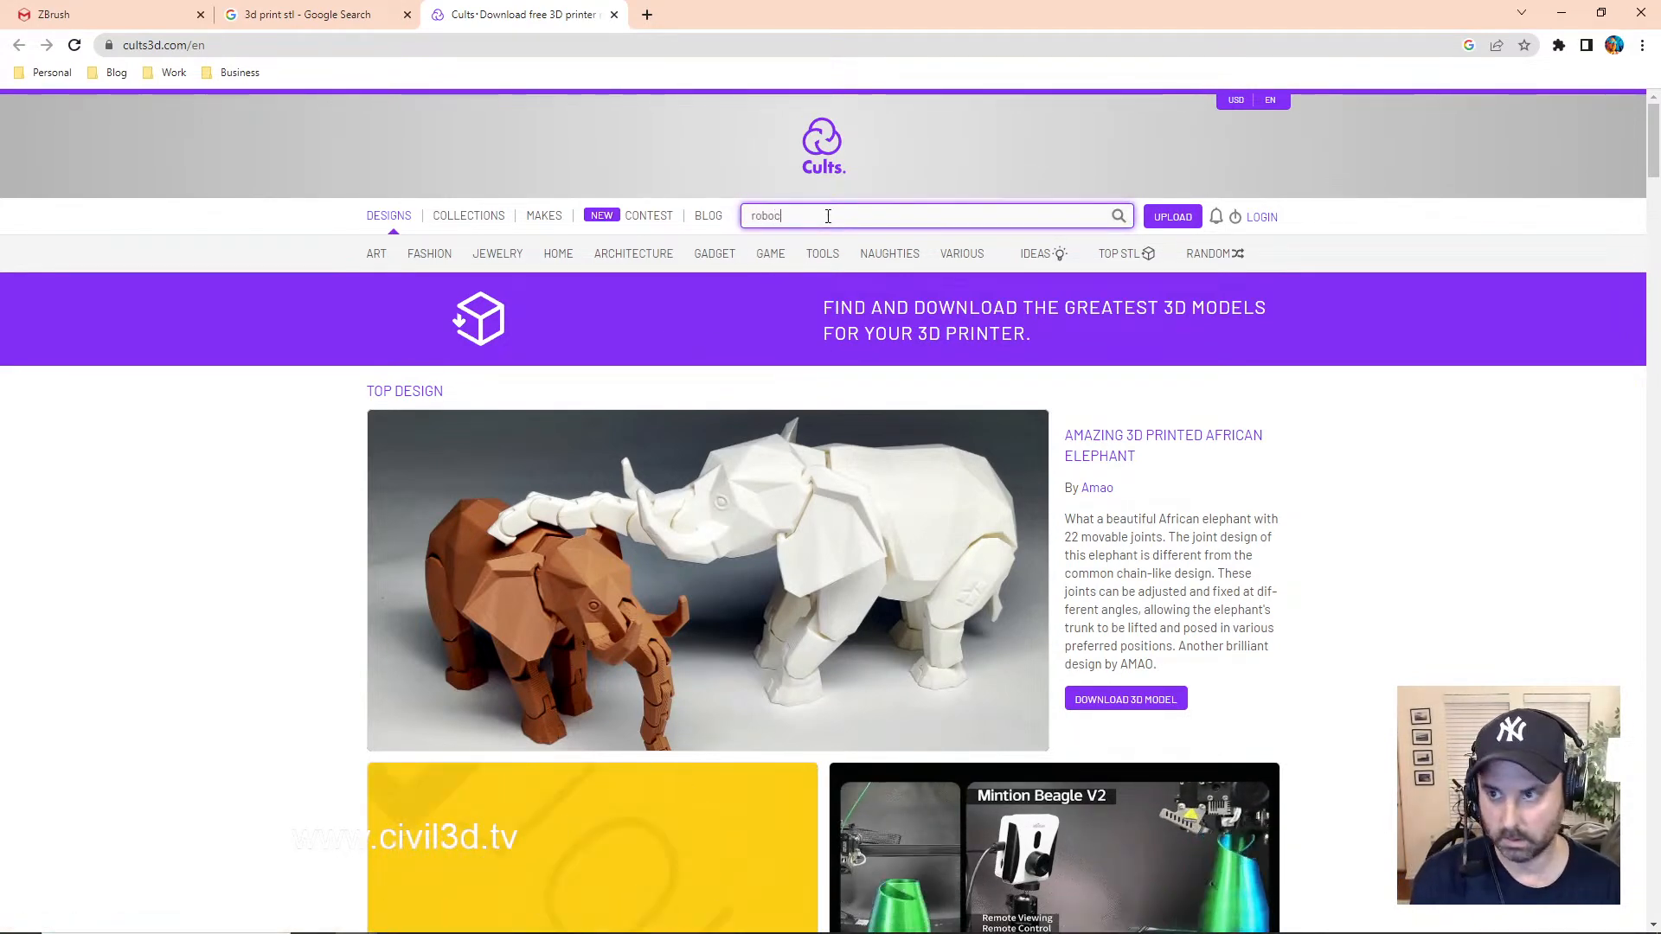
{"action": "key", "text": "Return"}
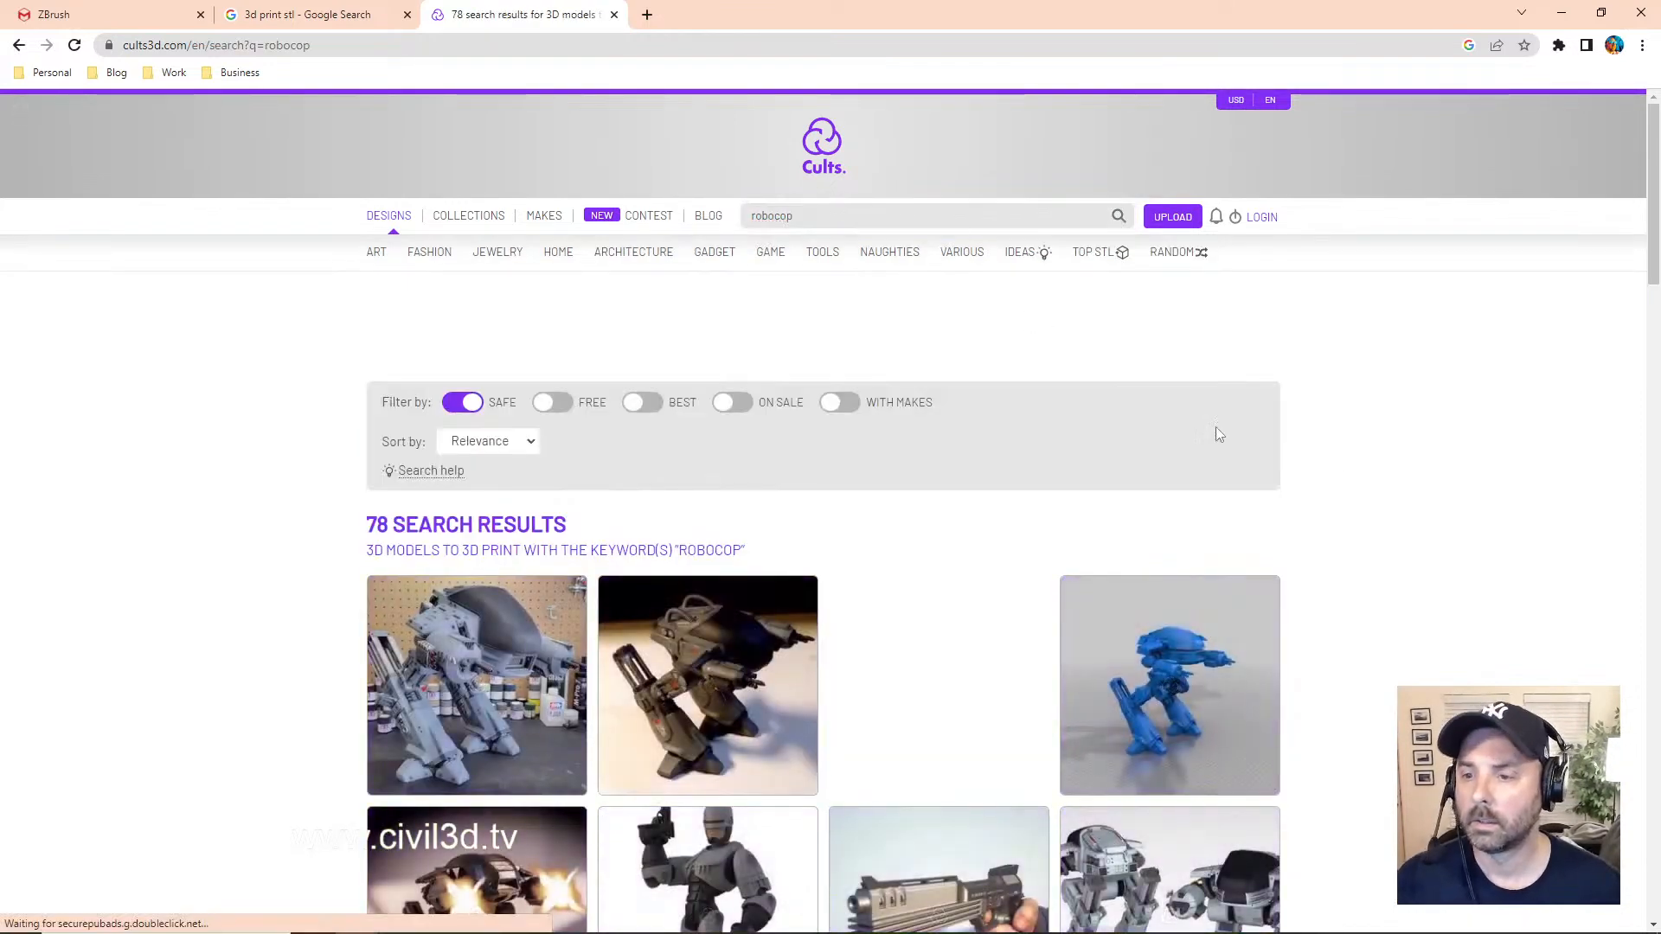
- Look through the robocop results, open the Robocop game figure's model page and compare it with the ZBrush page
{"action": "scroll", "coordinate": [1361, 456], "scroll_direction": "down", "scroll_amount": 4}
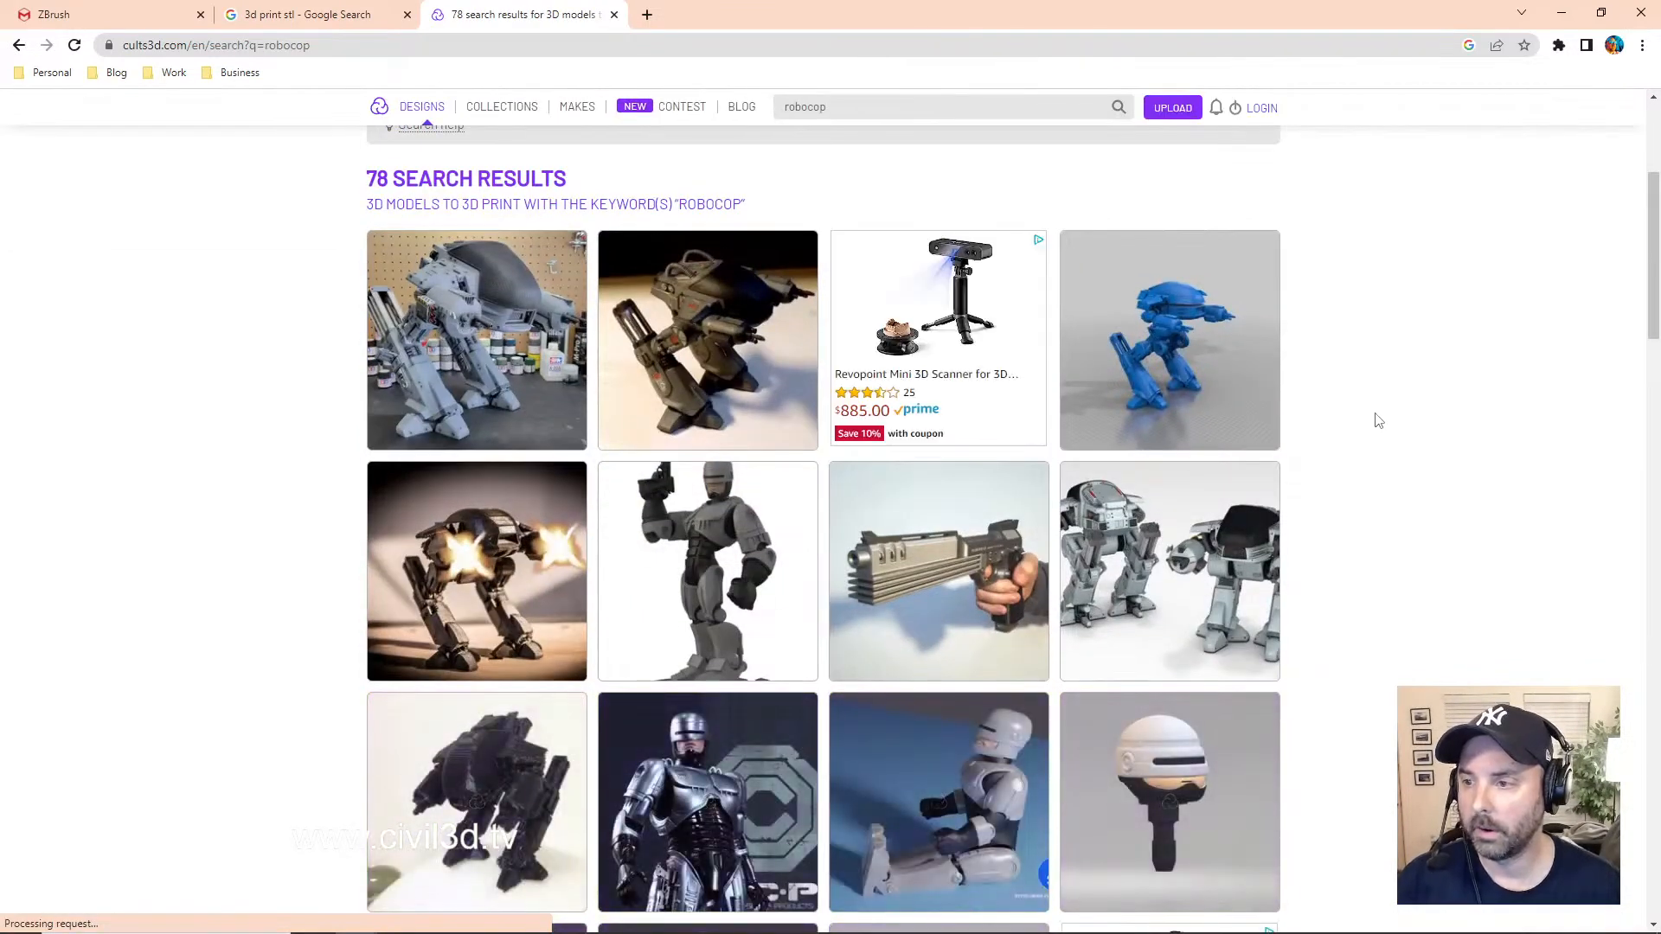
{"action": "scroll", "coordinate": [1379, 407], "scroll_direction": "down", "scroll_amount": 2}
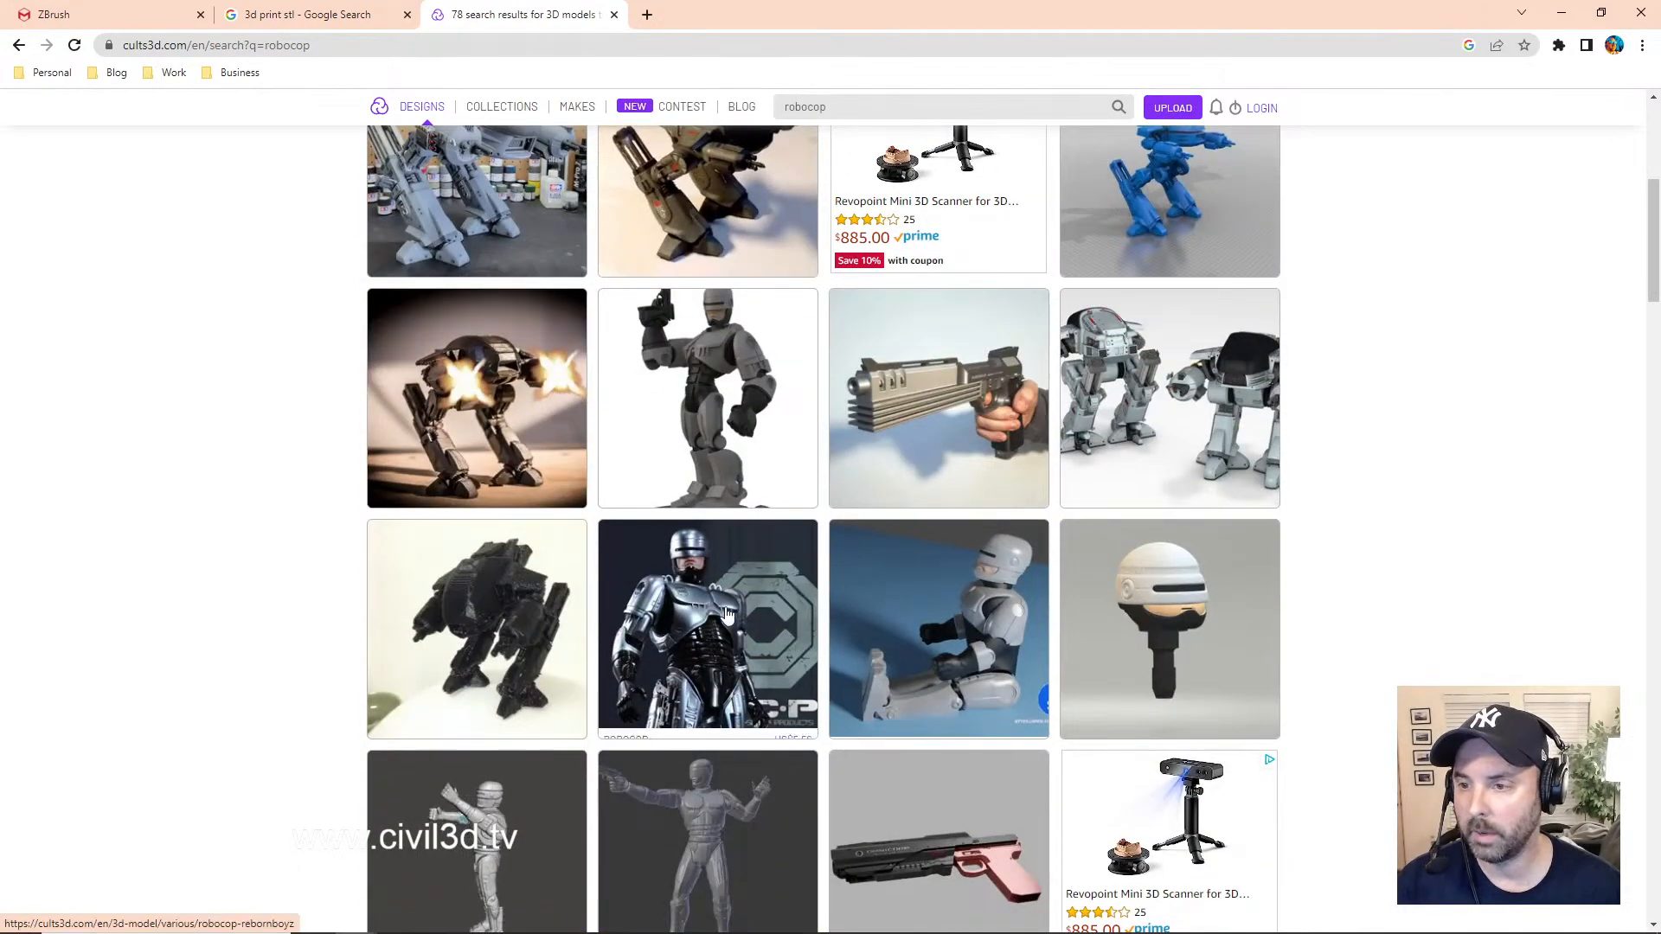
{"action": "scroll", "coordinate": [714, 621], "scroll_direction": "down", "scroll_amount": 2}
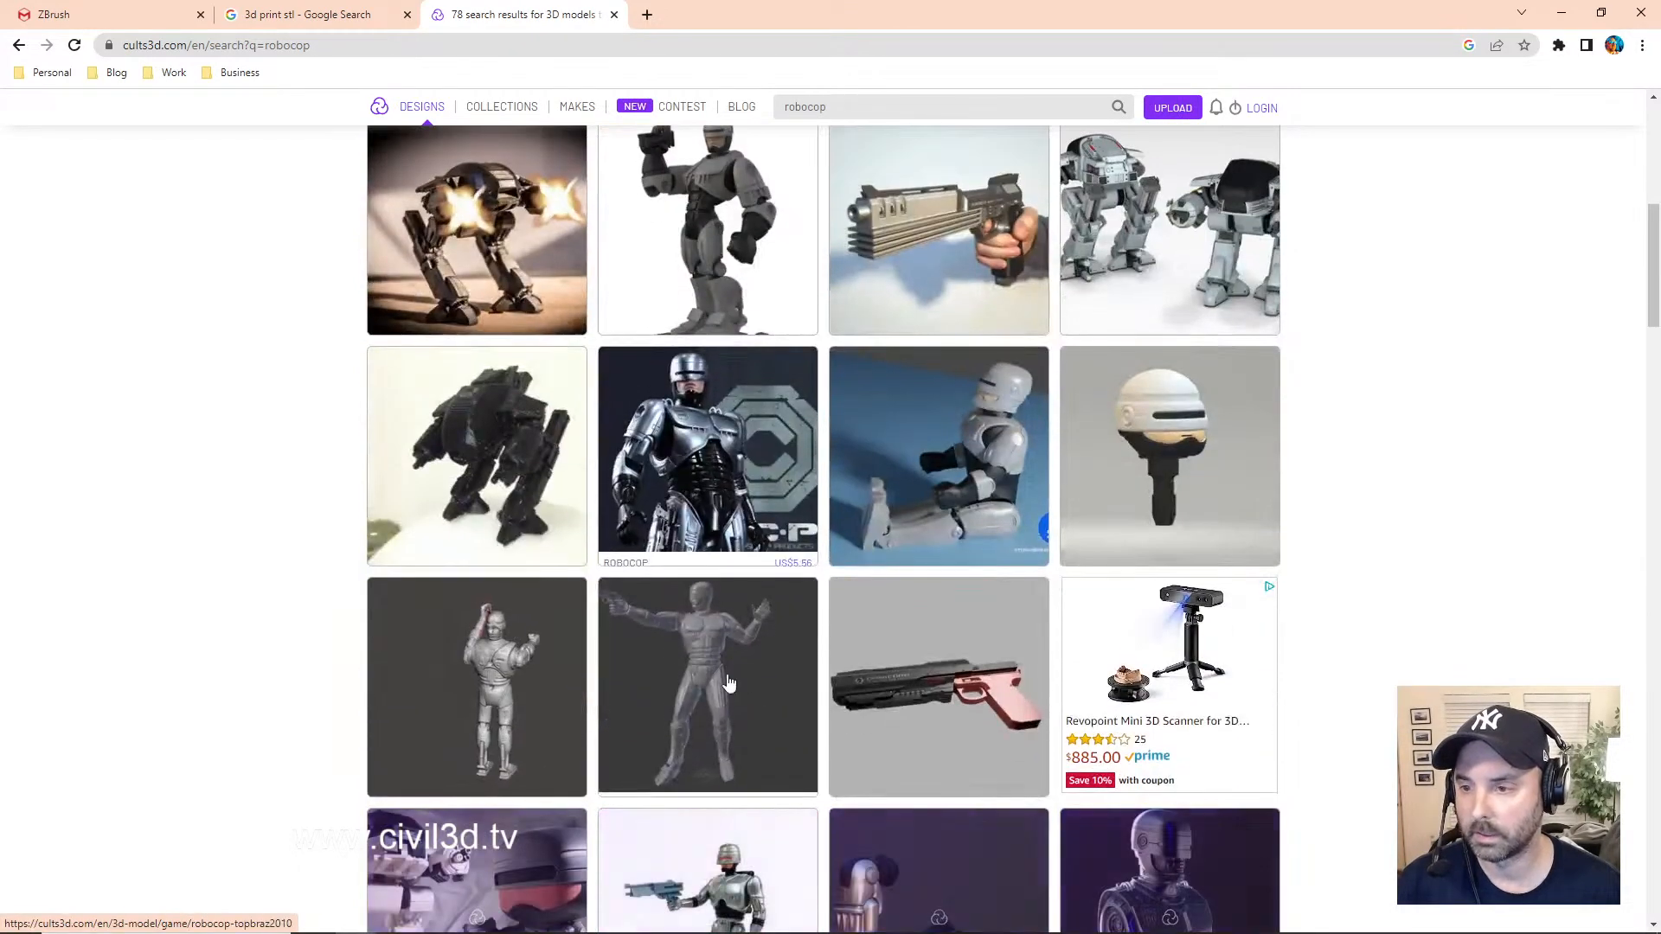
{"action": "scroll", "coordinate": [715, 663], "scroll_direction": "down", "scroll_amount": 1}
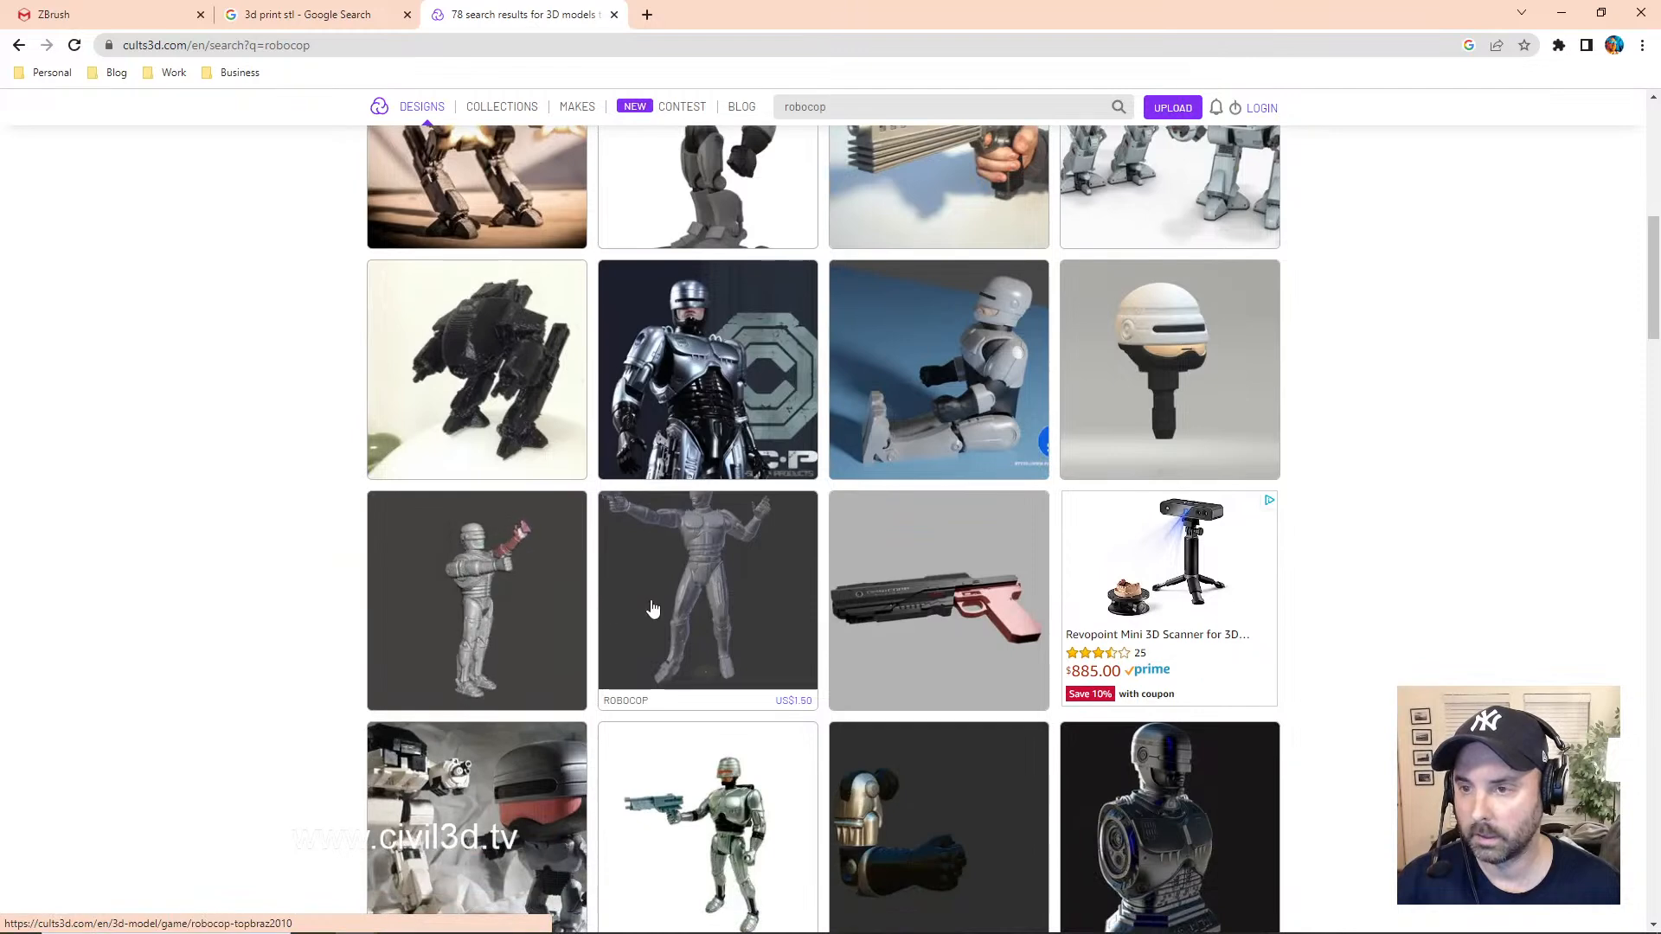
{"action": "scroll", "coordinate": [700, 699], "scroll_direction": "up", "scroll_amount": 1}
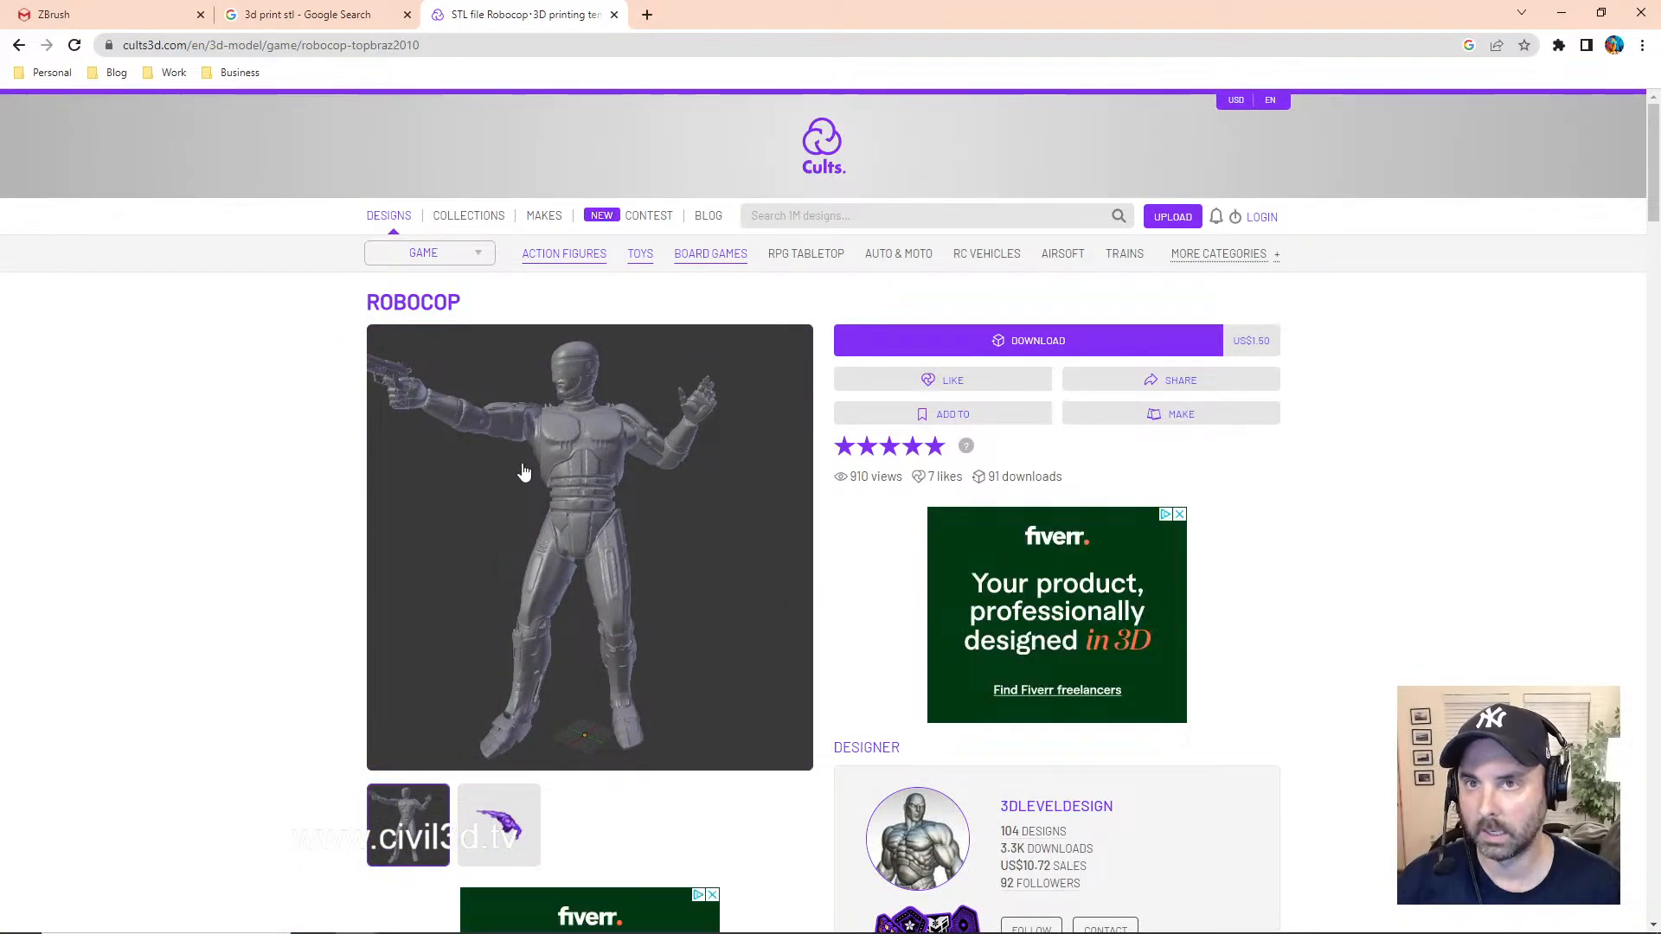
{"action": "left_click", "coordinate": [67, 11]}
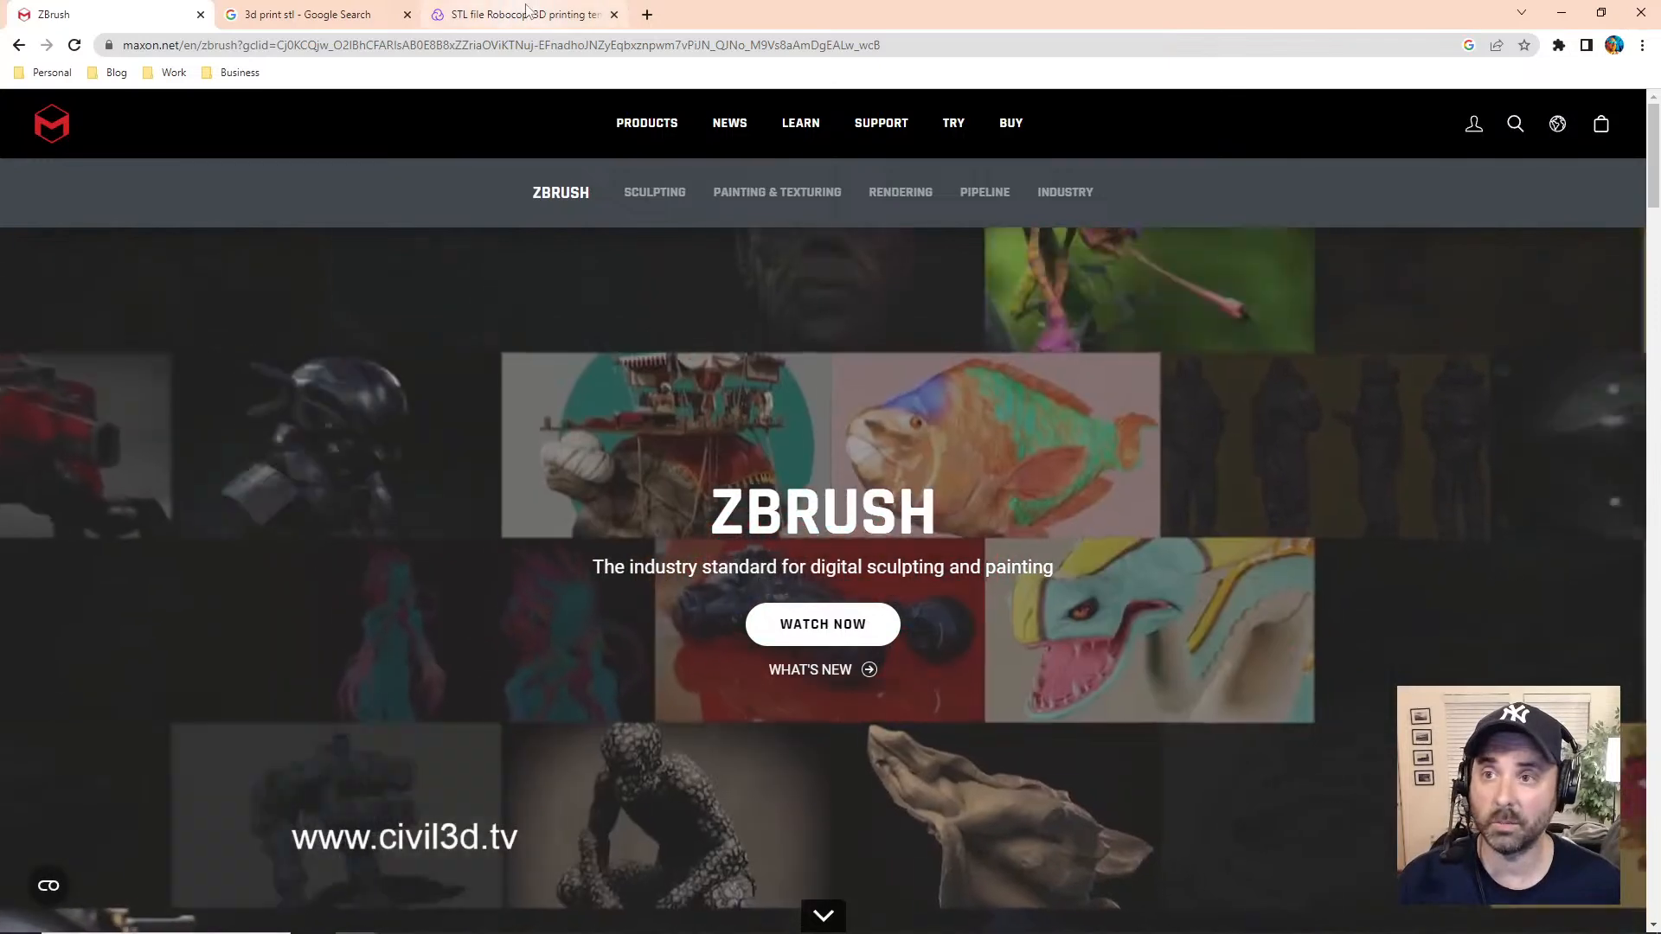
{"action": "left_click", "coordinate": [526, 13]}
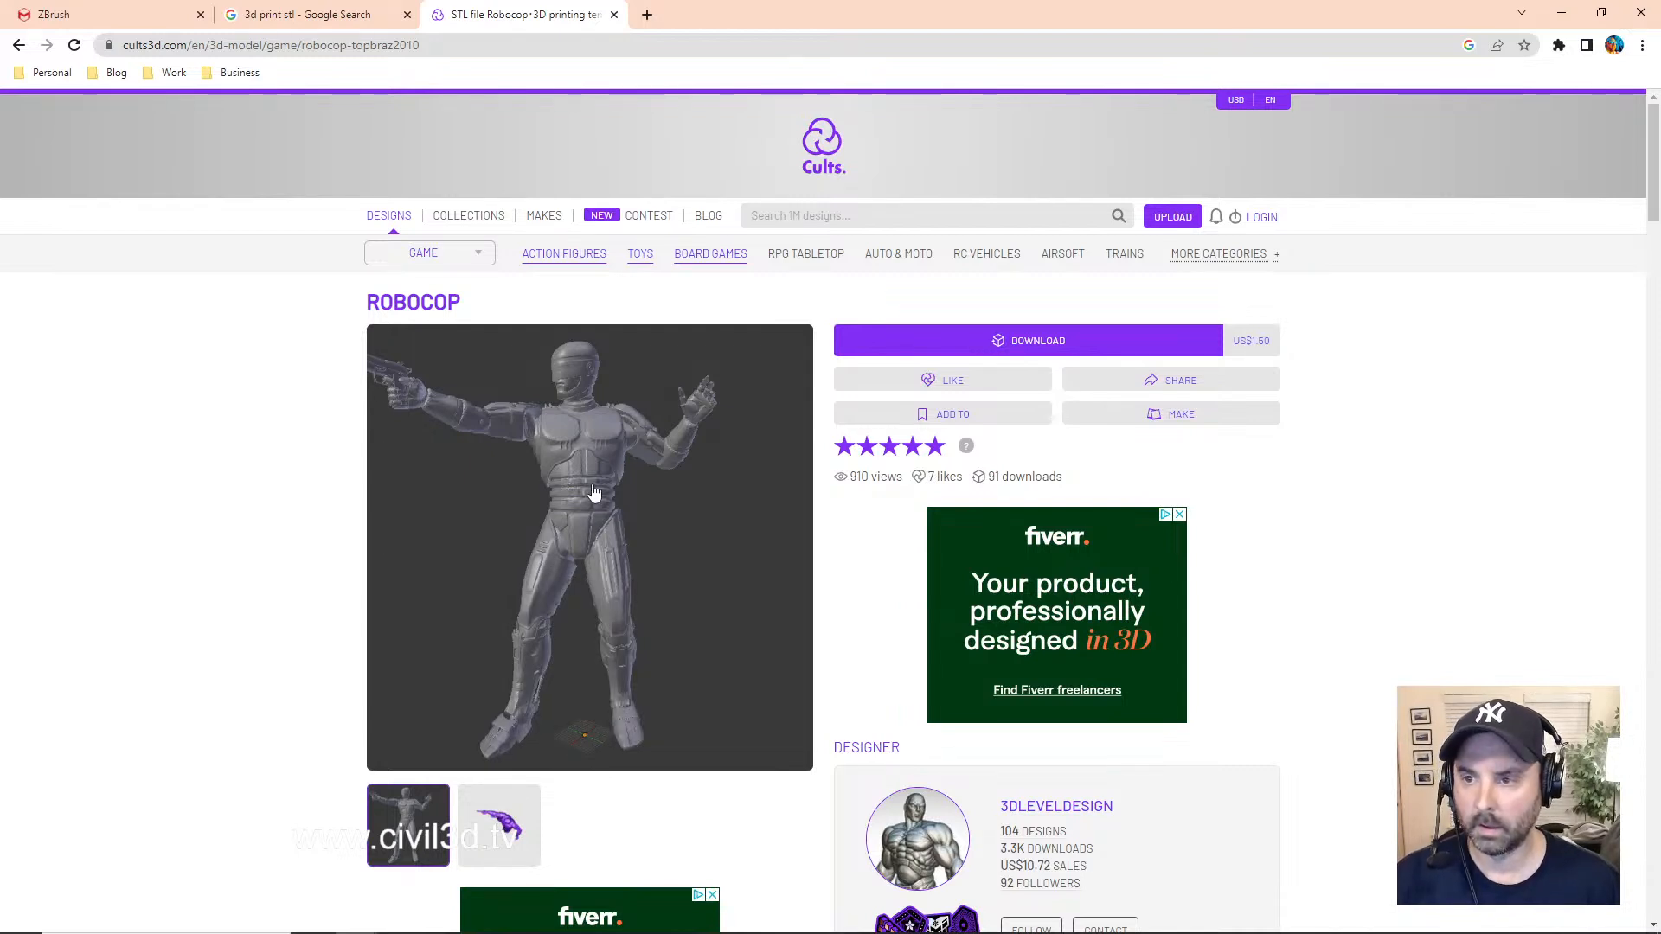
- Return to the robocop results and view the Vintage Robocop Articulated Retro Toy Figure model page
{"action": "left_click", "coordinate": [19, 45]}
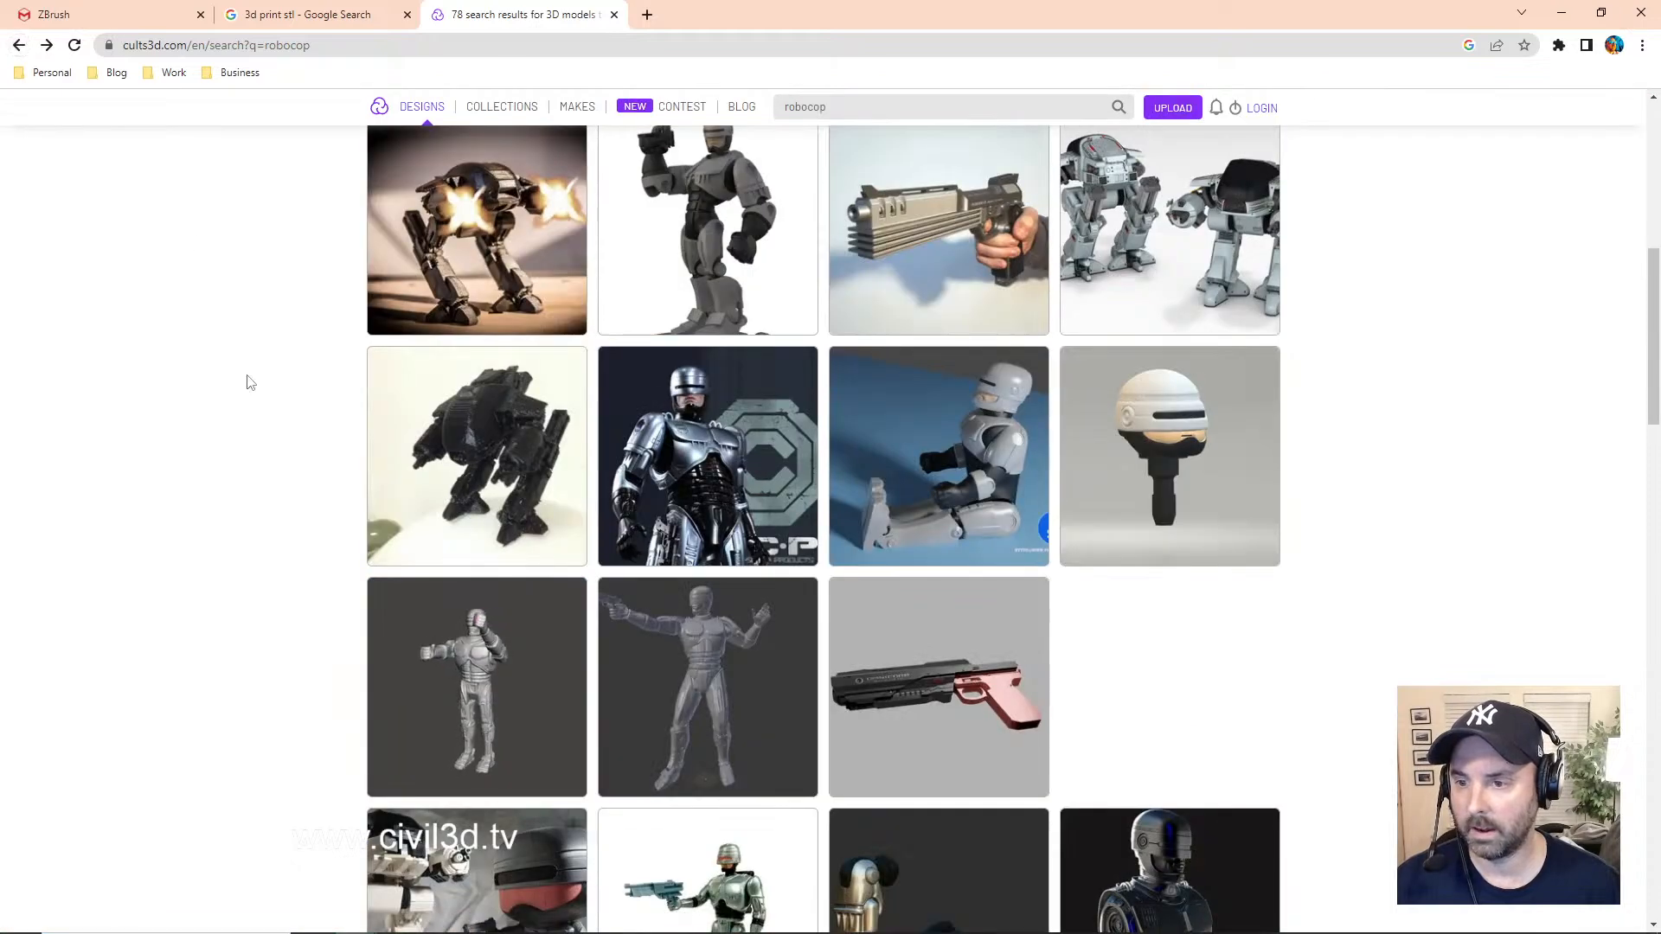
{"action": "scroll", "coordinate": [241, 521], "scroll_direction": "down", "scroll_amount": 5}
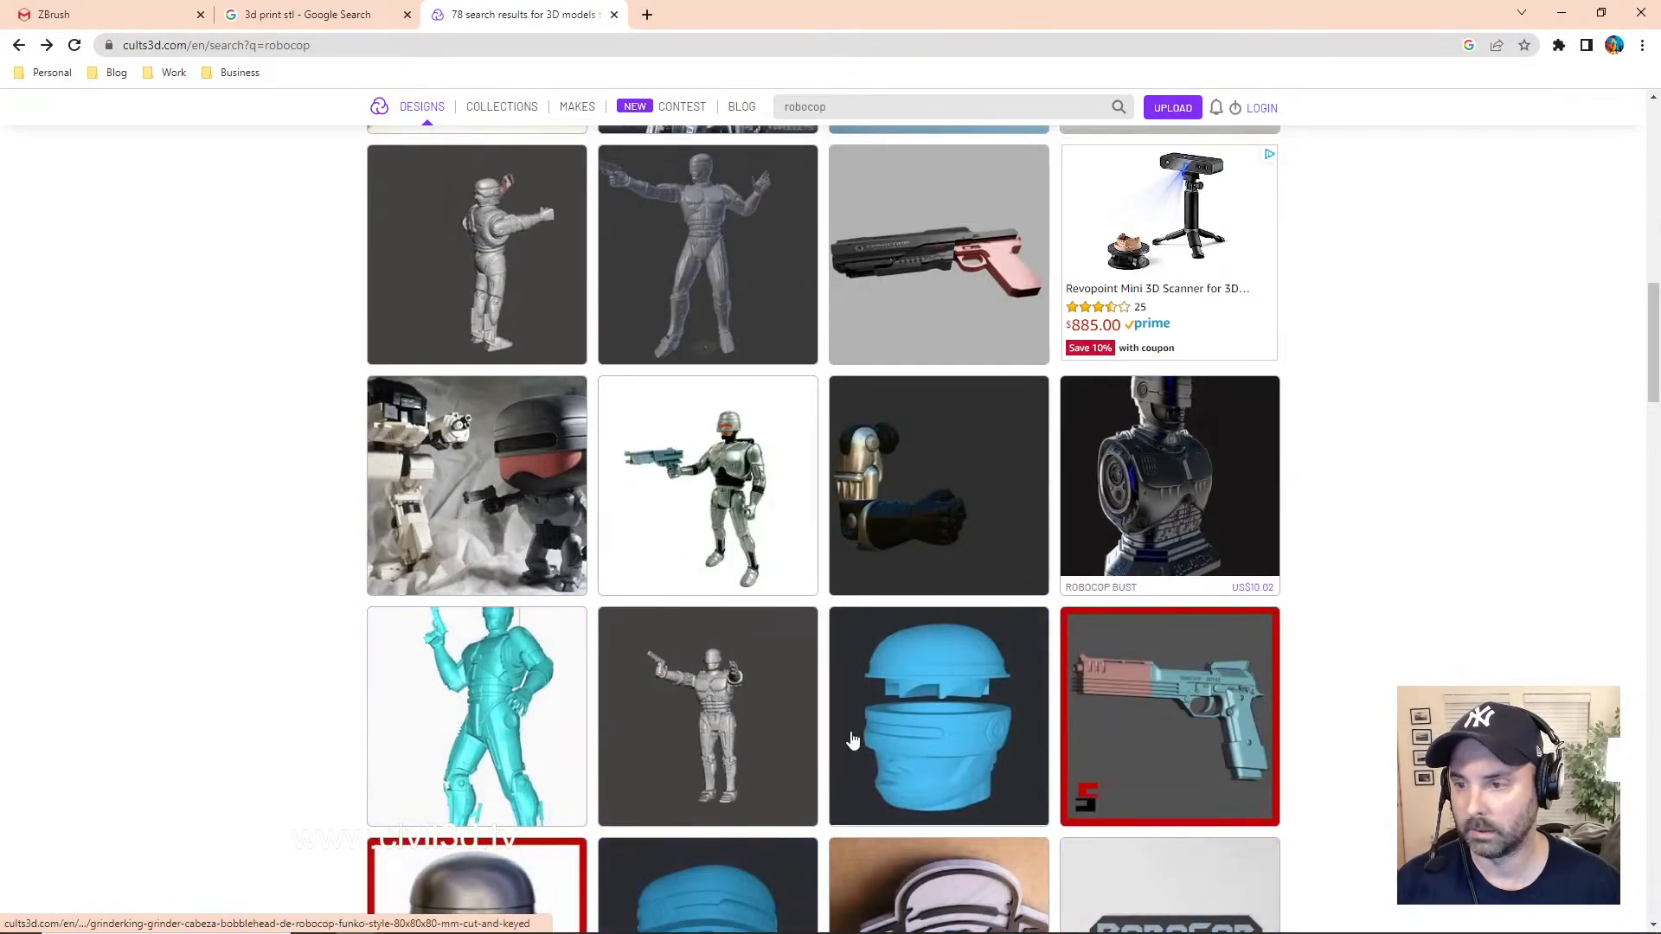
{"action": "left_click", "coordinate": [718, 727]}
{"action": "scroll", "coordinate": [234, 517], "scroll_direction": "down", "scroll_amount": 1}
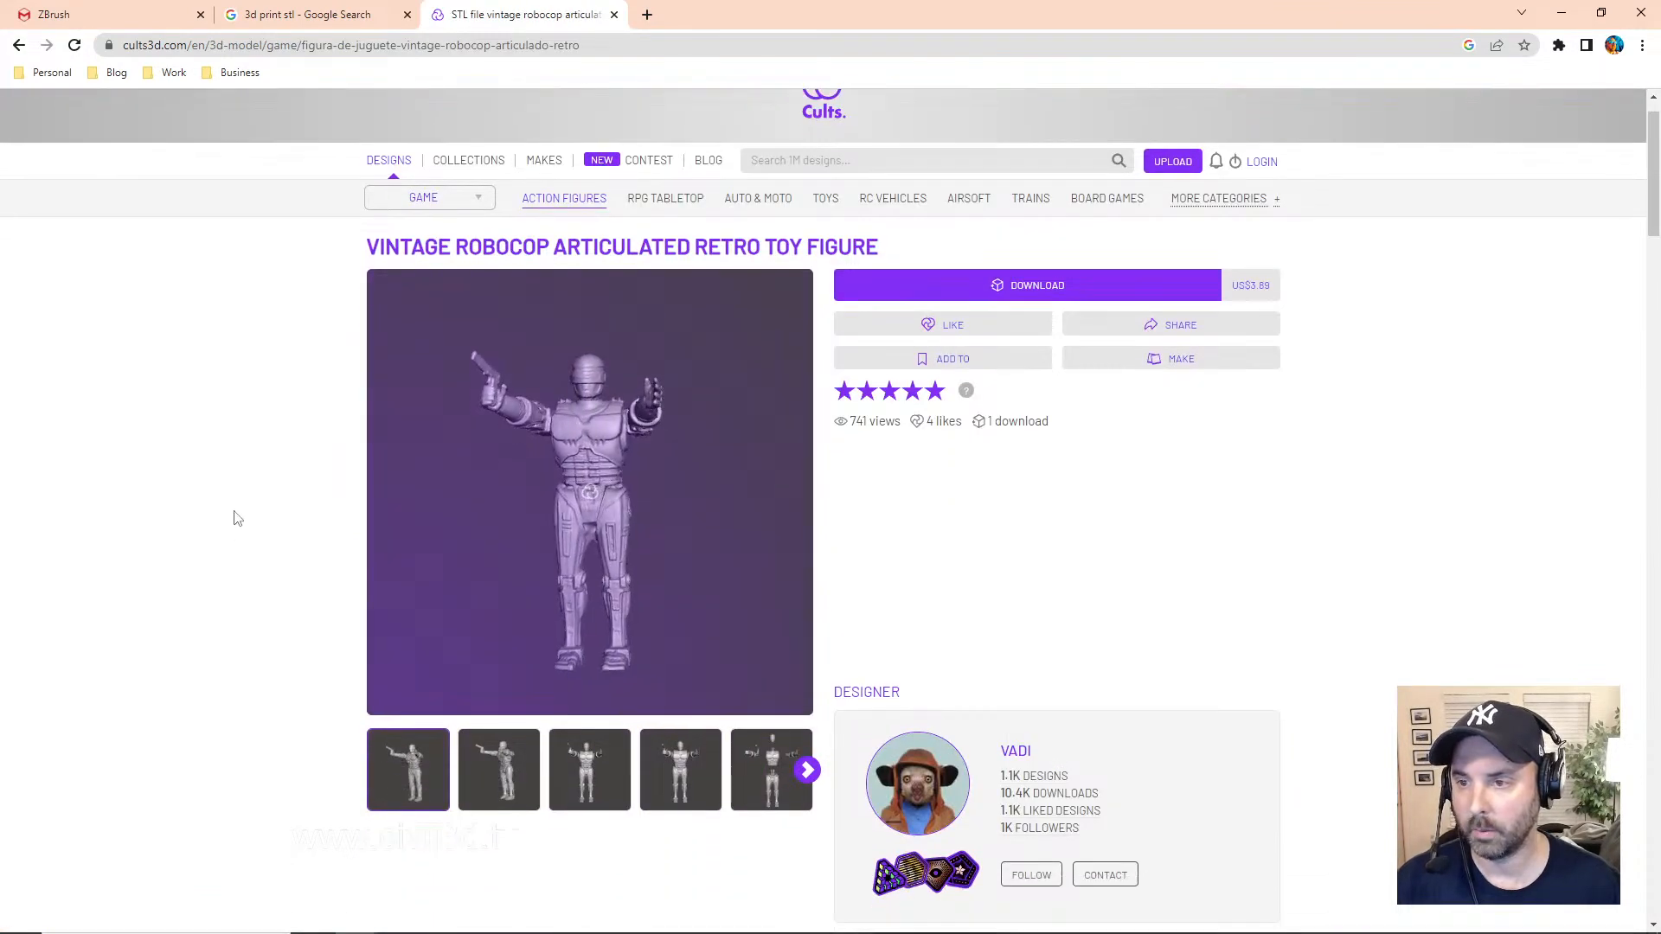
{"action": "scroll", "coordinate": [234, 519], "scroll_direction": "down", "scroll_amount": 2}
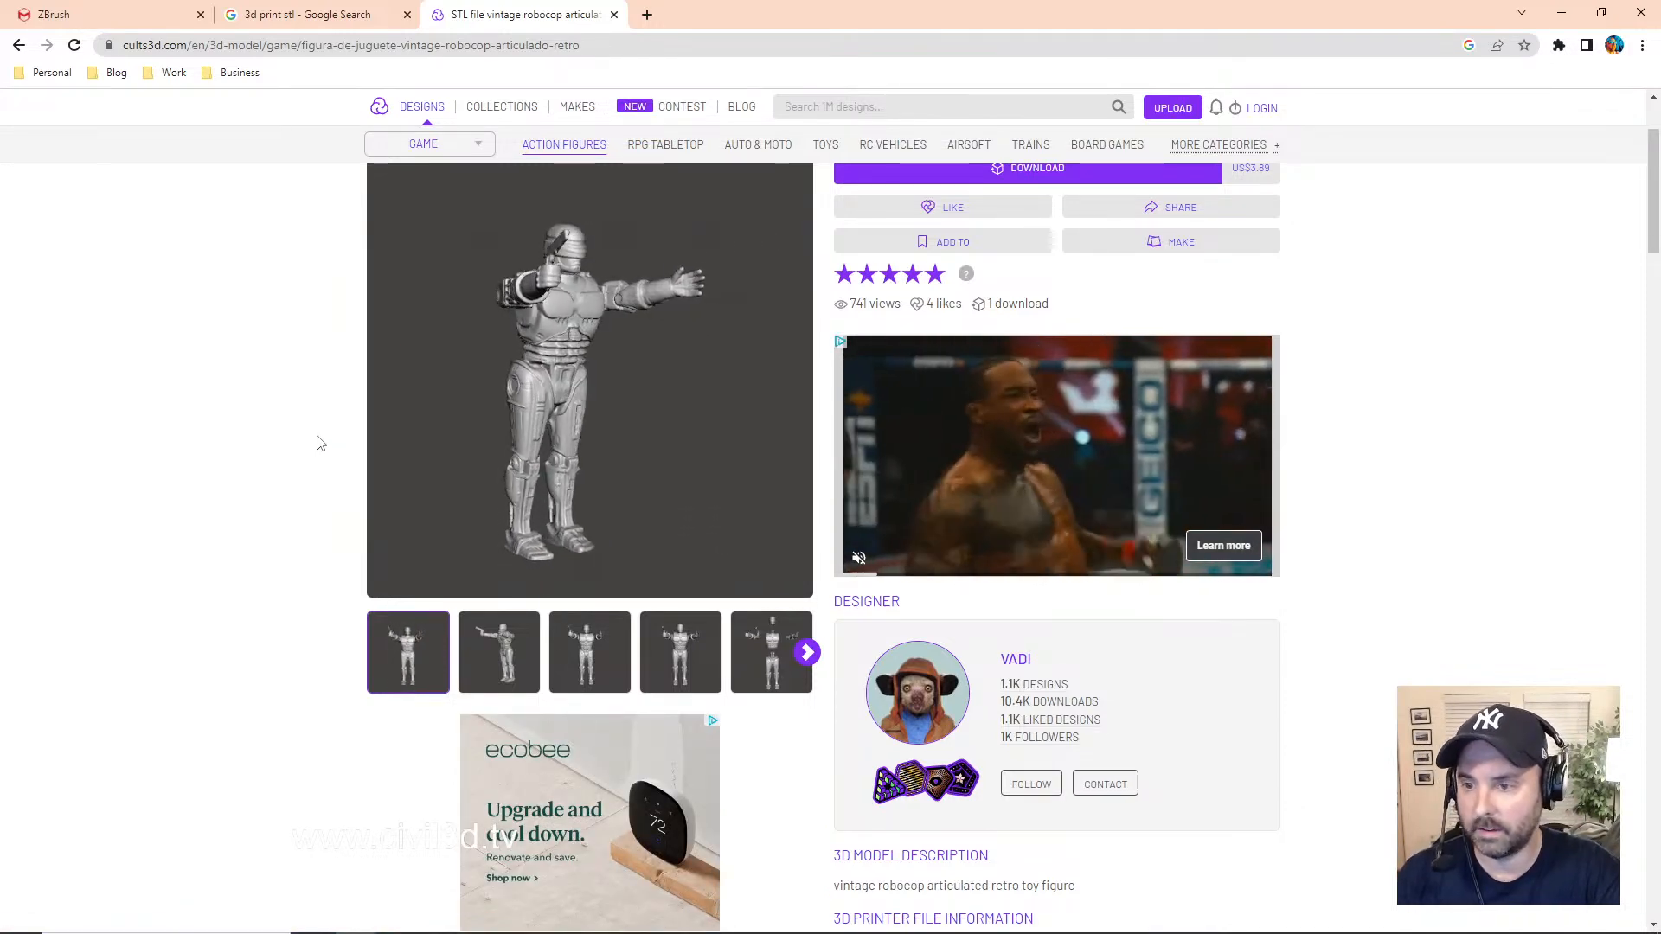
{"action": "scroll", "coordinate": [312, 446], "scroll_direction": "up", "scroll_amount": 2}
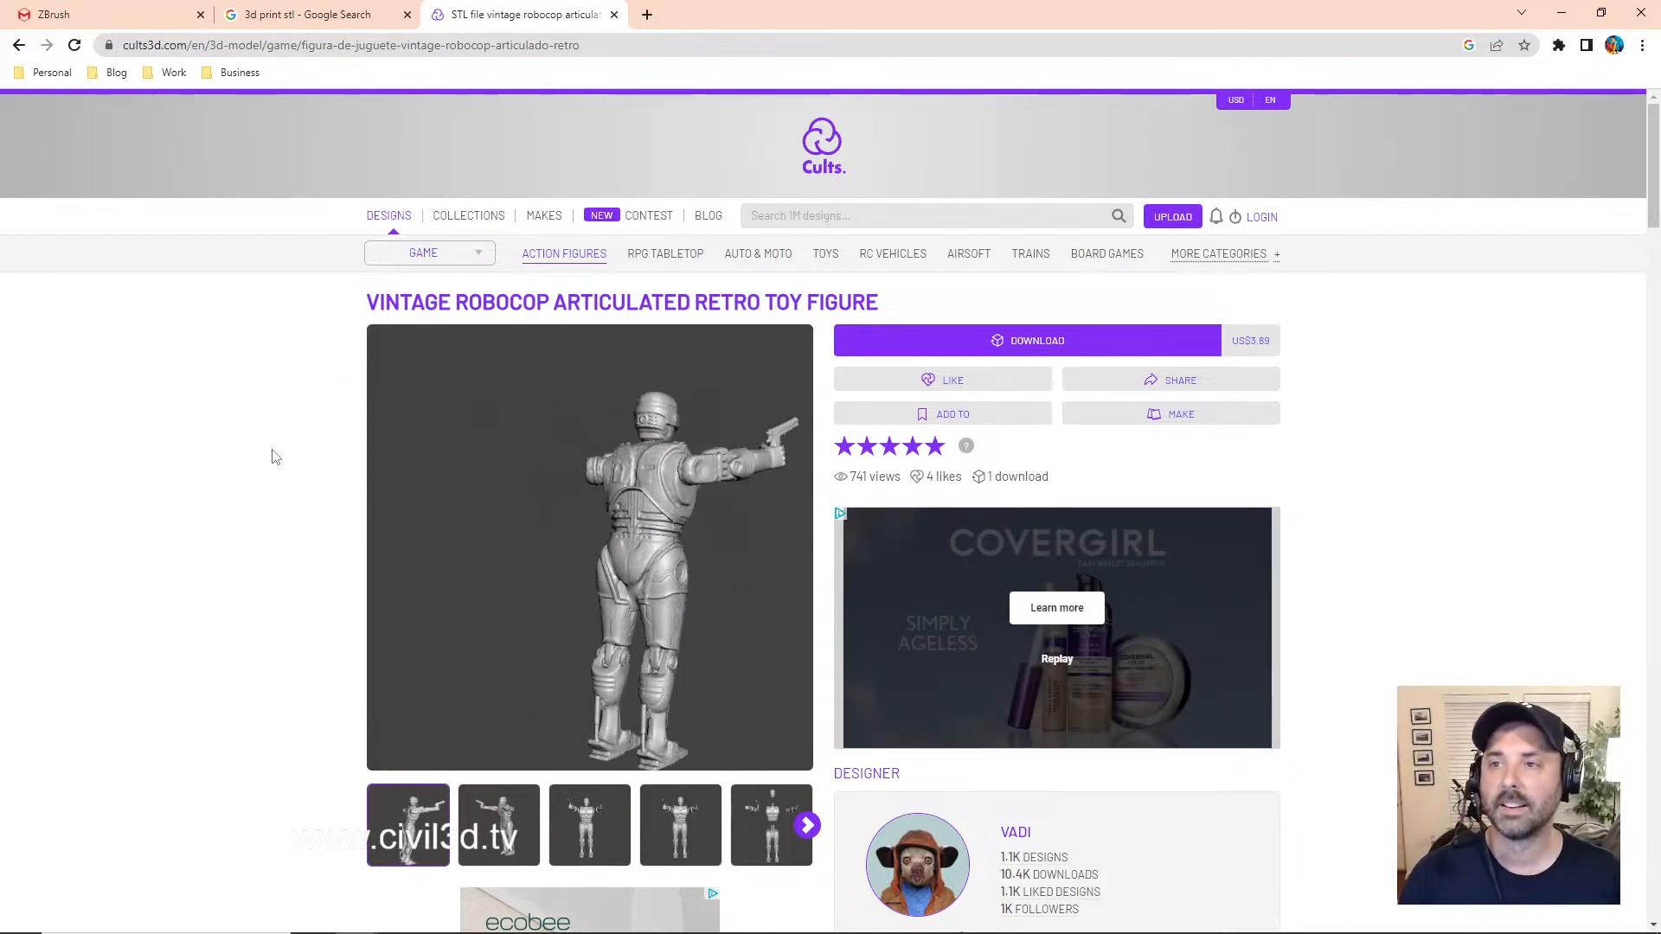
- Search the web for "her movie" in a new browser tab and show the image results
{"action": "left_click", "coordinate": [646, 15]}
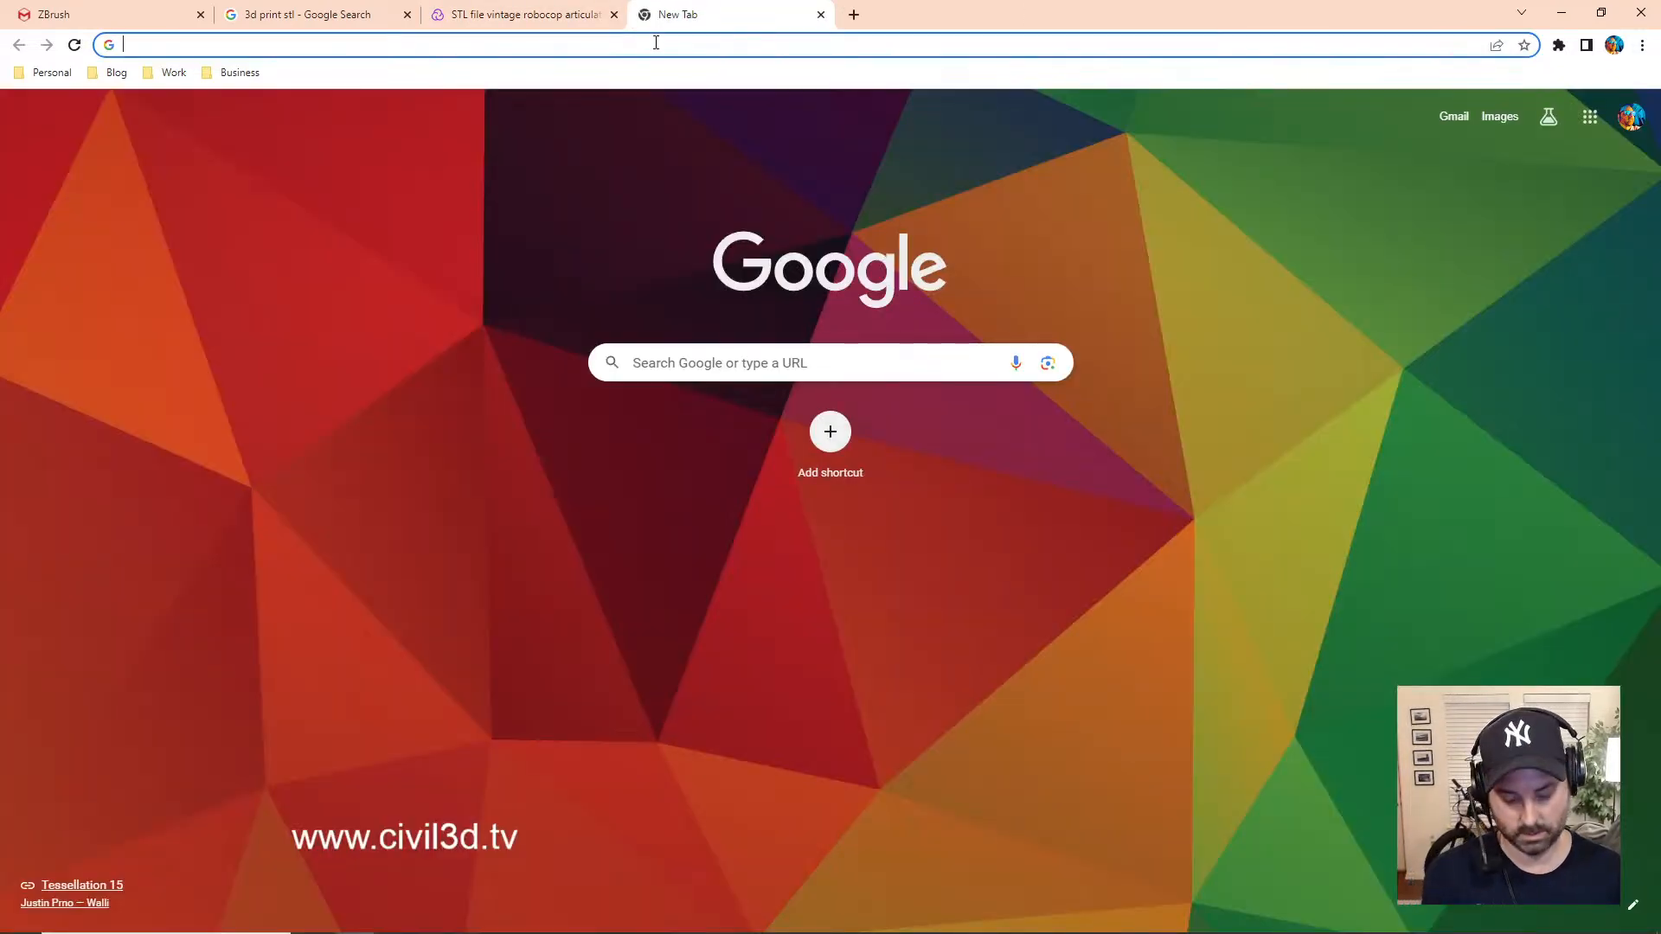
{"action": "type", "text": "her movie"}
{"action": "key", "text": "Return"}
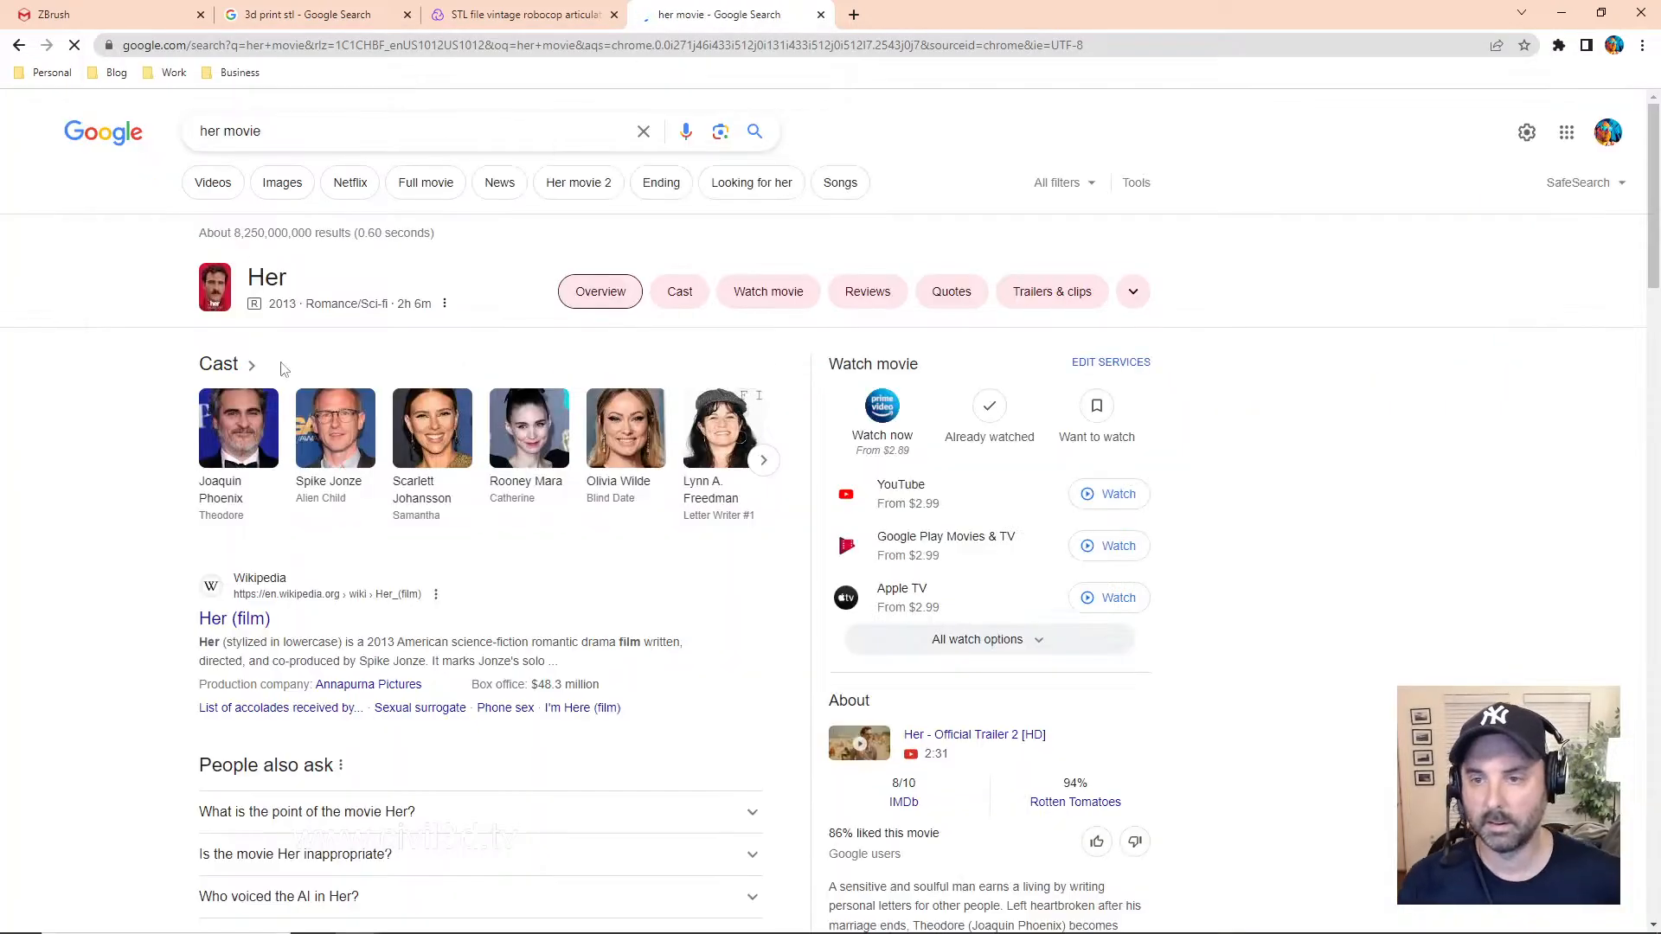
{"action": "left_click", "coordinate": [279, 184]}
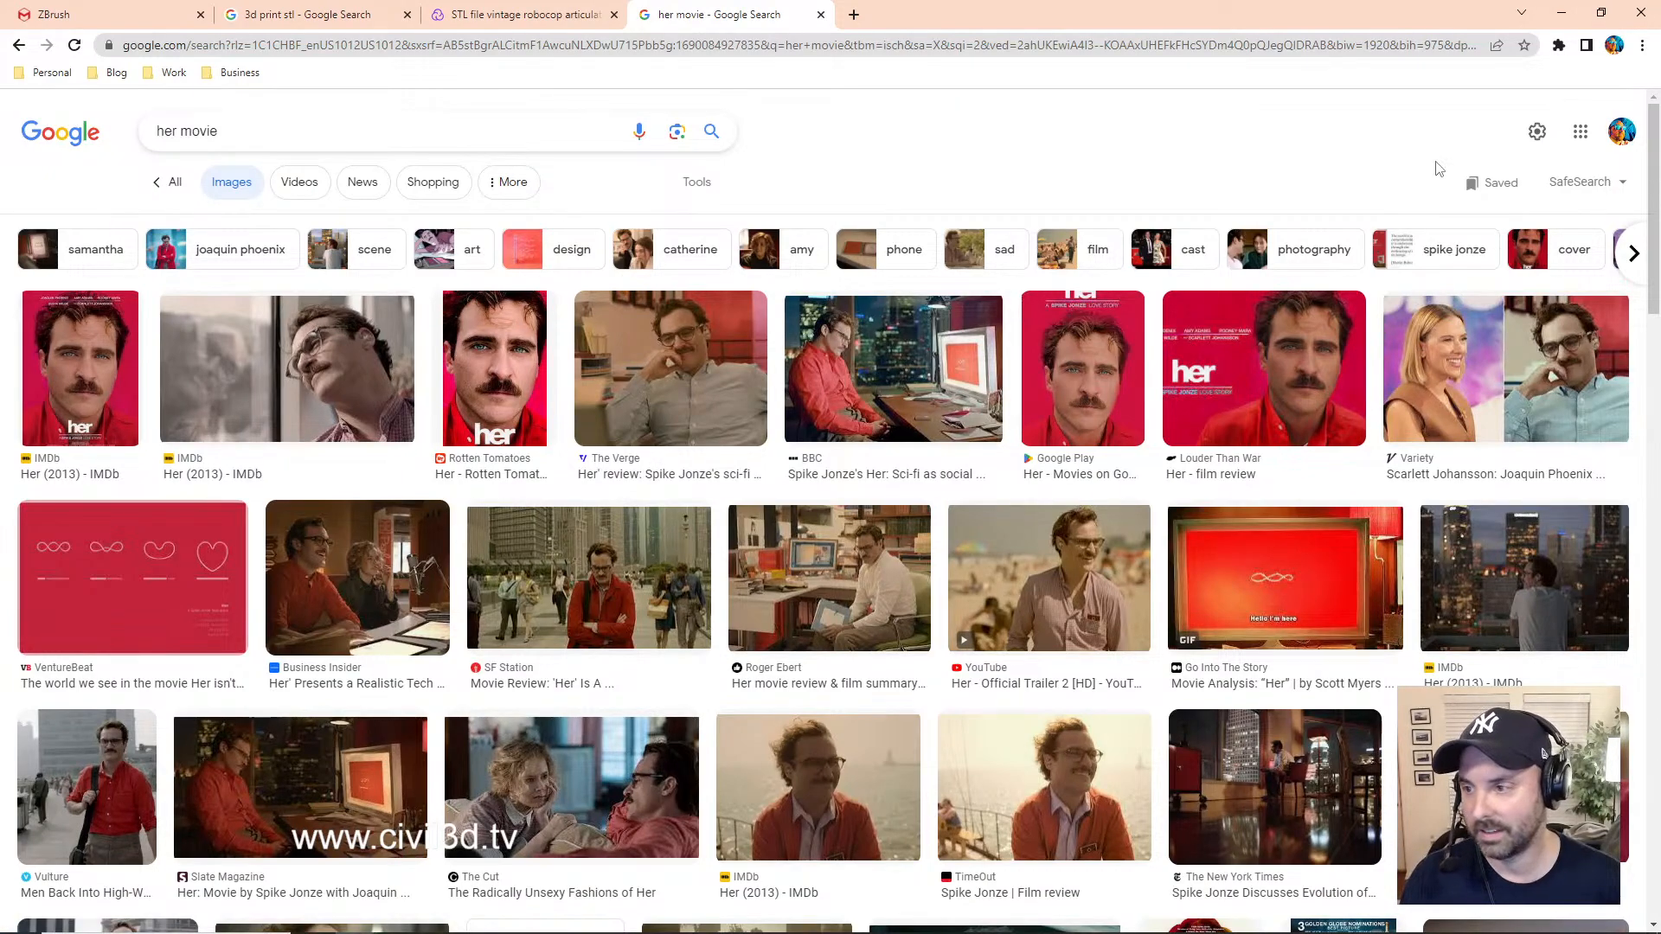
- Examine the image results for scenes and artwork from the movie Her
{"action": "scroll", "coordinate": [1490, 558], "scroll_direction": "down", "scroll_amount": 10}
{"action": "scroll", "coordinate": [1491, 558], "scroll_direction": "down", "scroll_amount": 5}
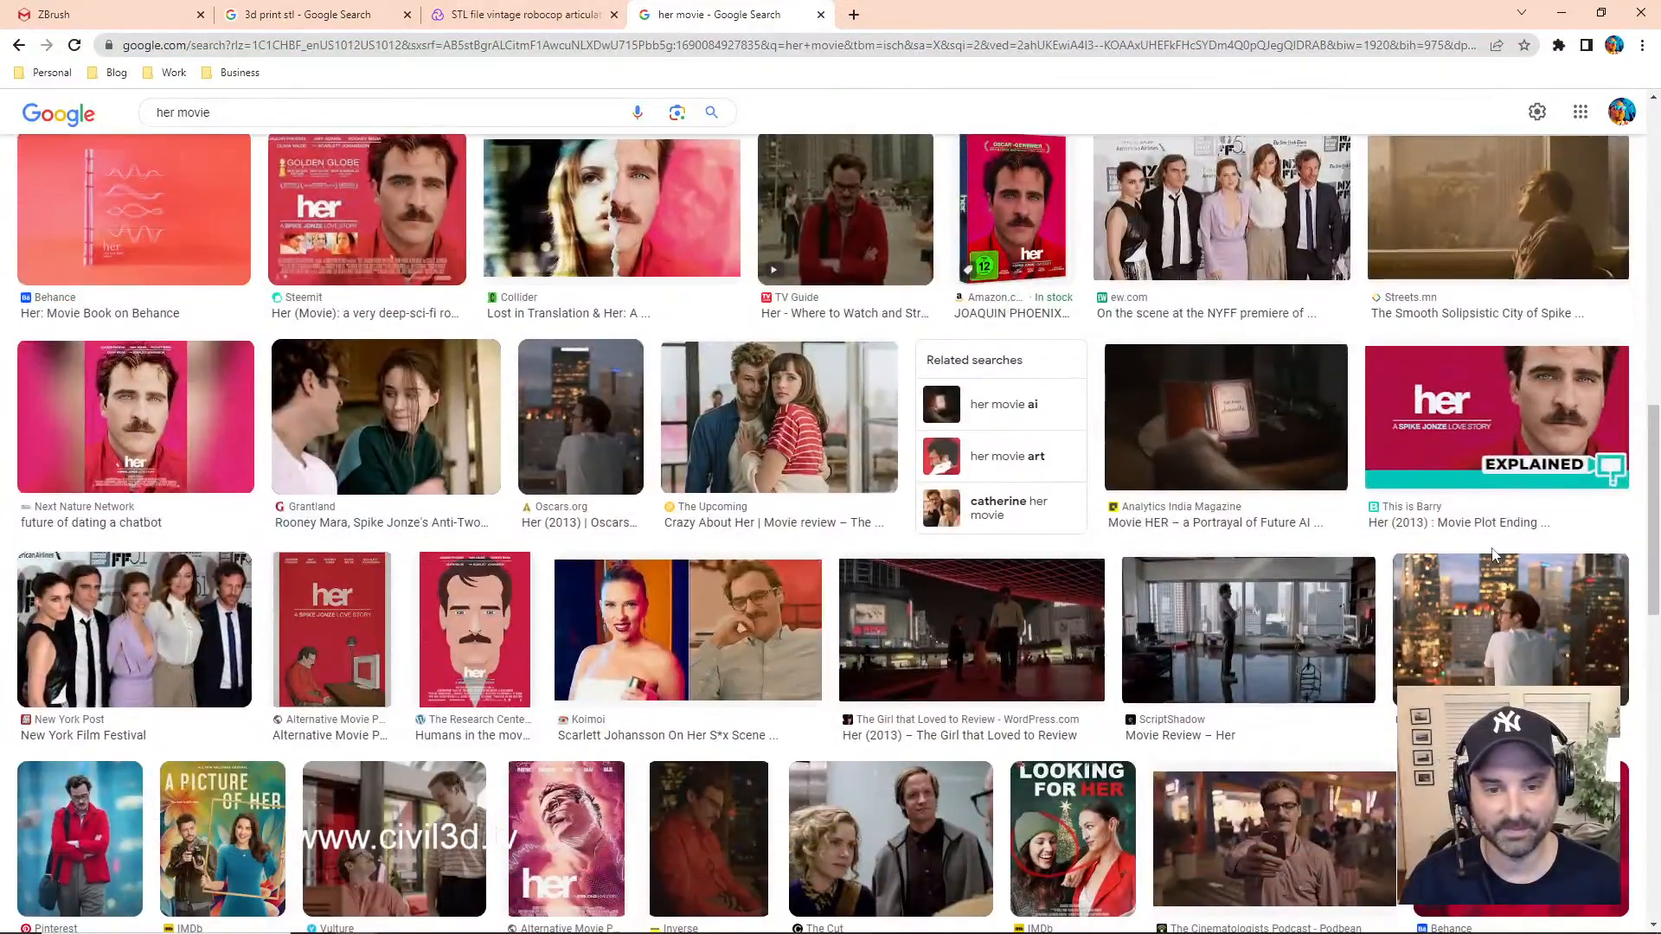
{"action": "scroll", "coordinate": [1491, 558], "scroll_direction": "up", "scroll_amount": 15}
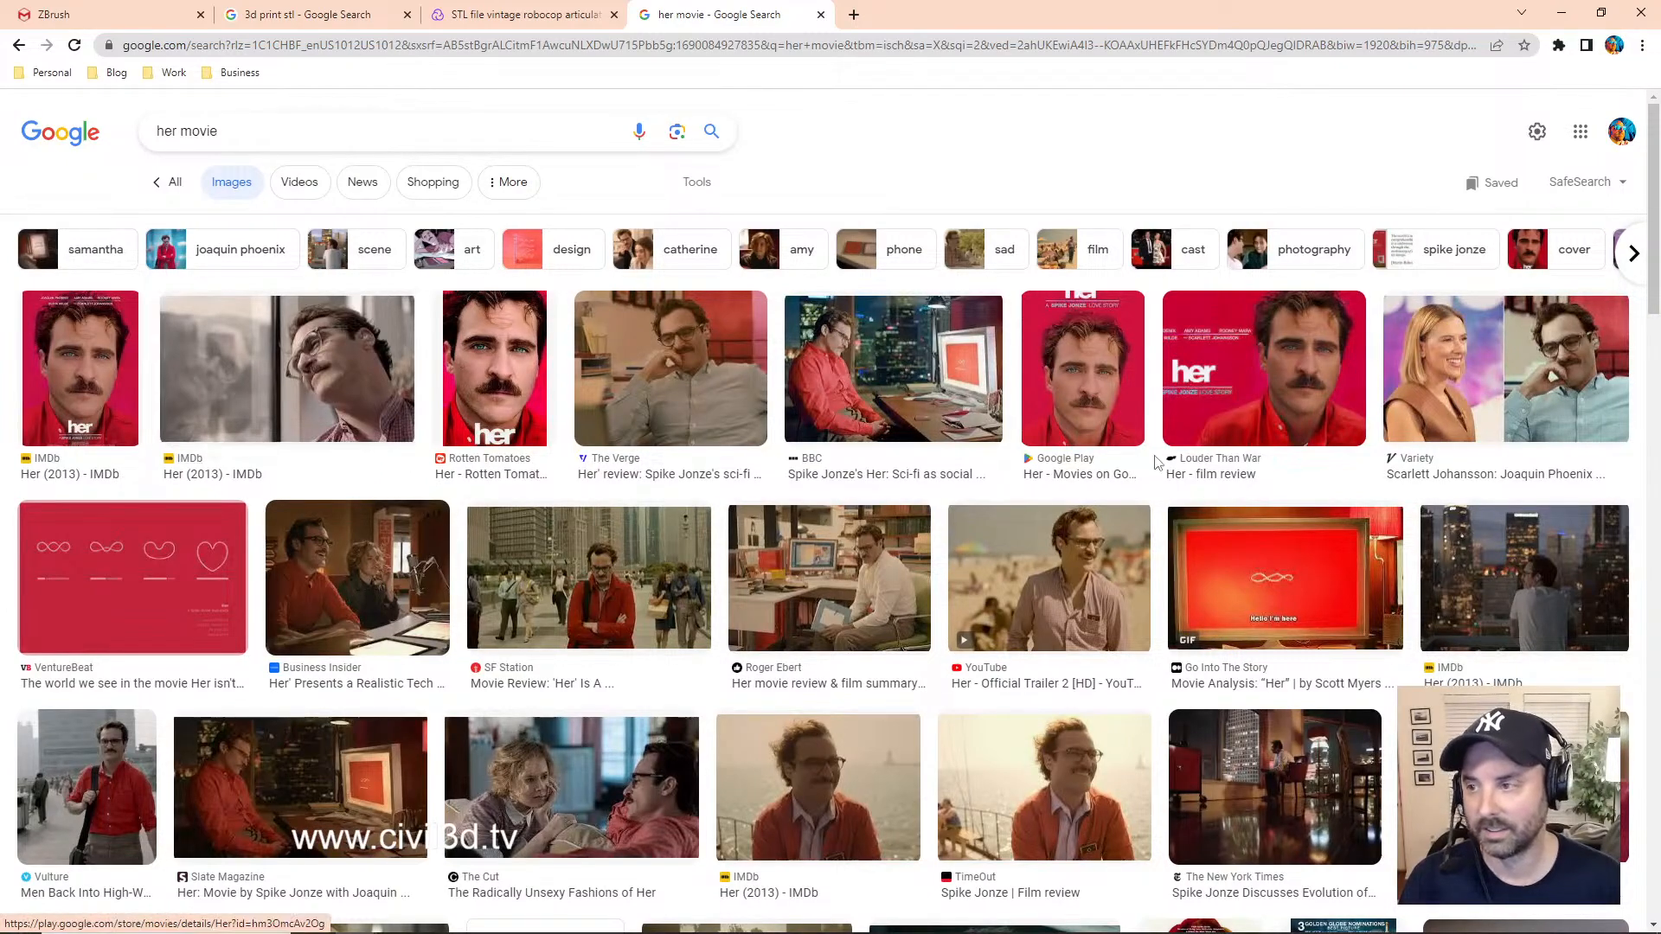
{"action": "scroll", "coordinate": [1190, 459], "scroll_direction": "down", "scroll_amount": 15}
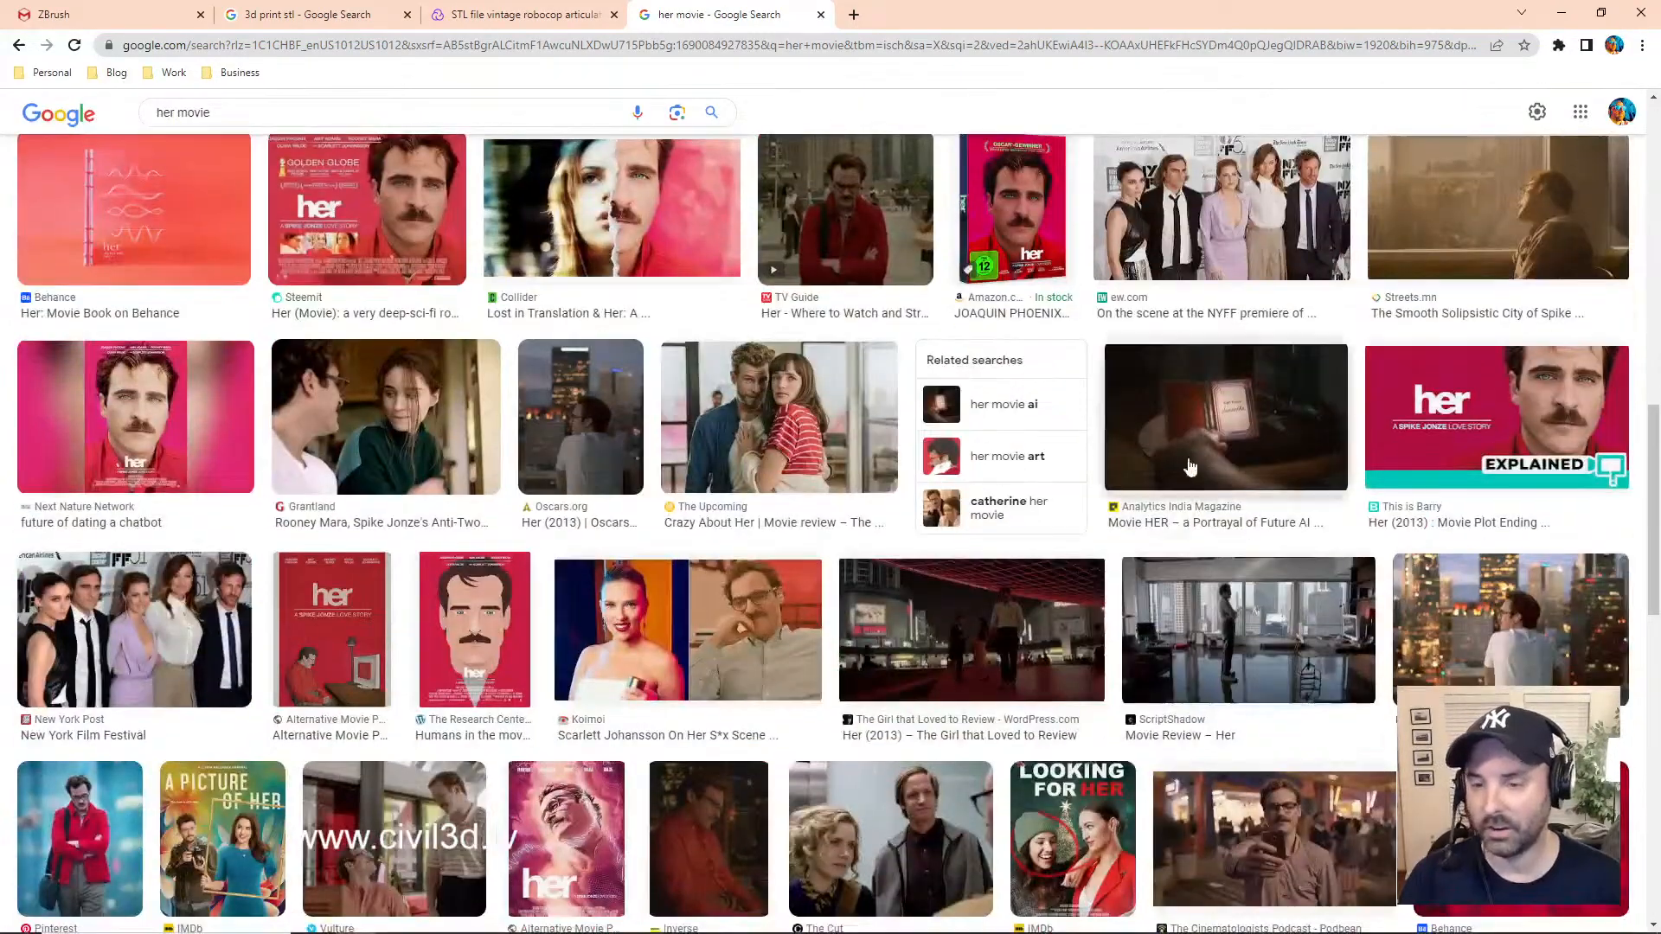
{"action": "scroll", "coordinate": [1190, 465], "scroll_direction": "down", "scroll_amount": 6}
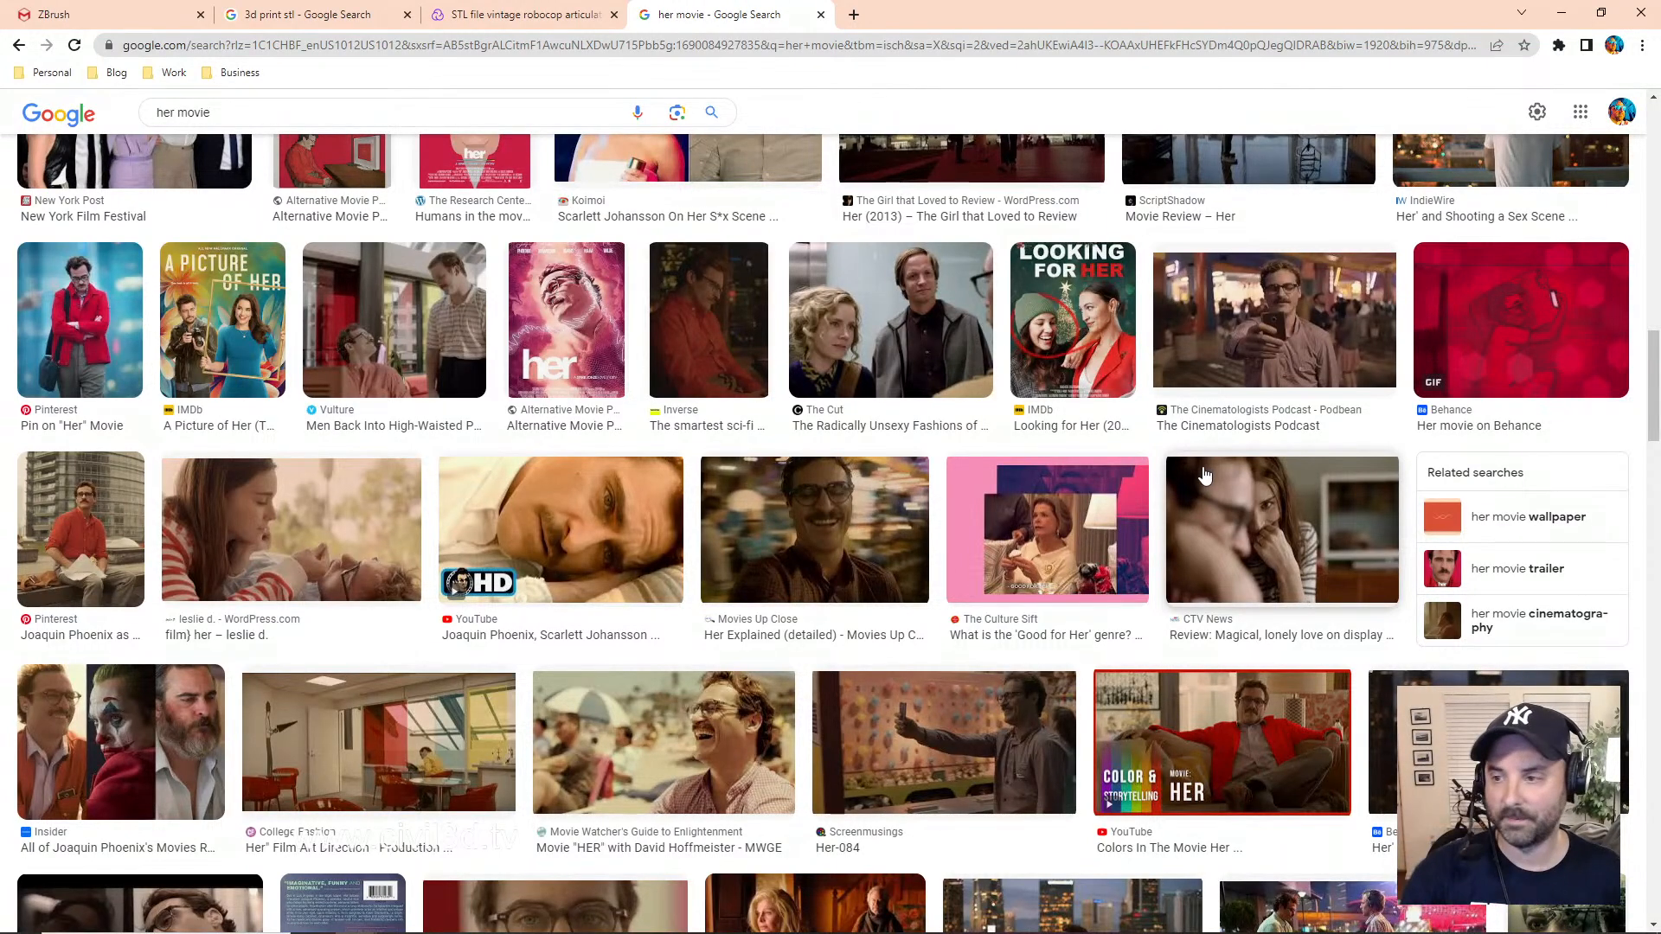
{"action": "scroll", "coordinate": [1143, 411], "scroll_direction": "down", "scroll_amount": 7}
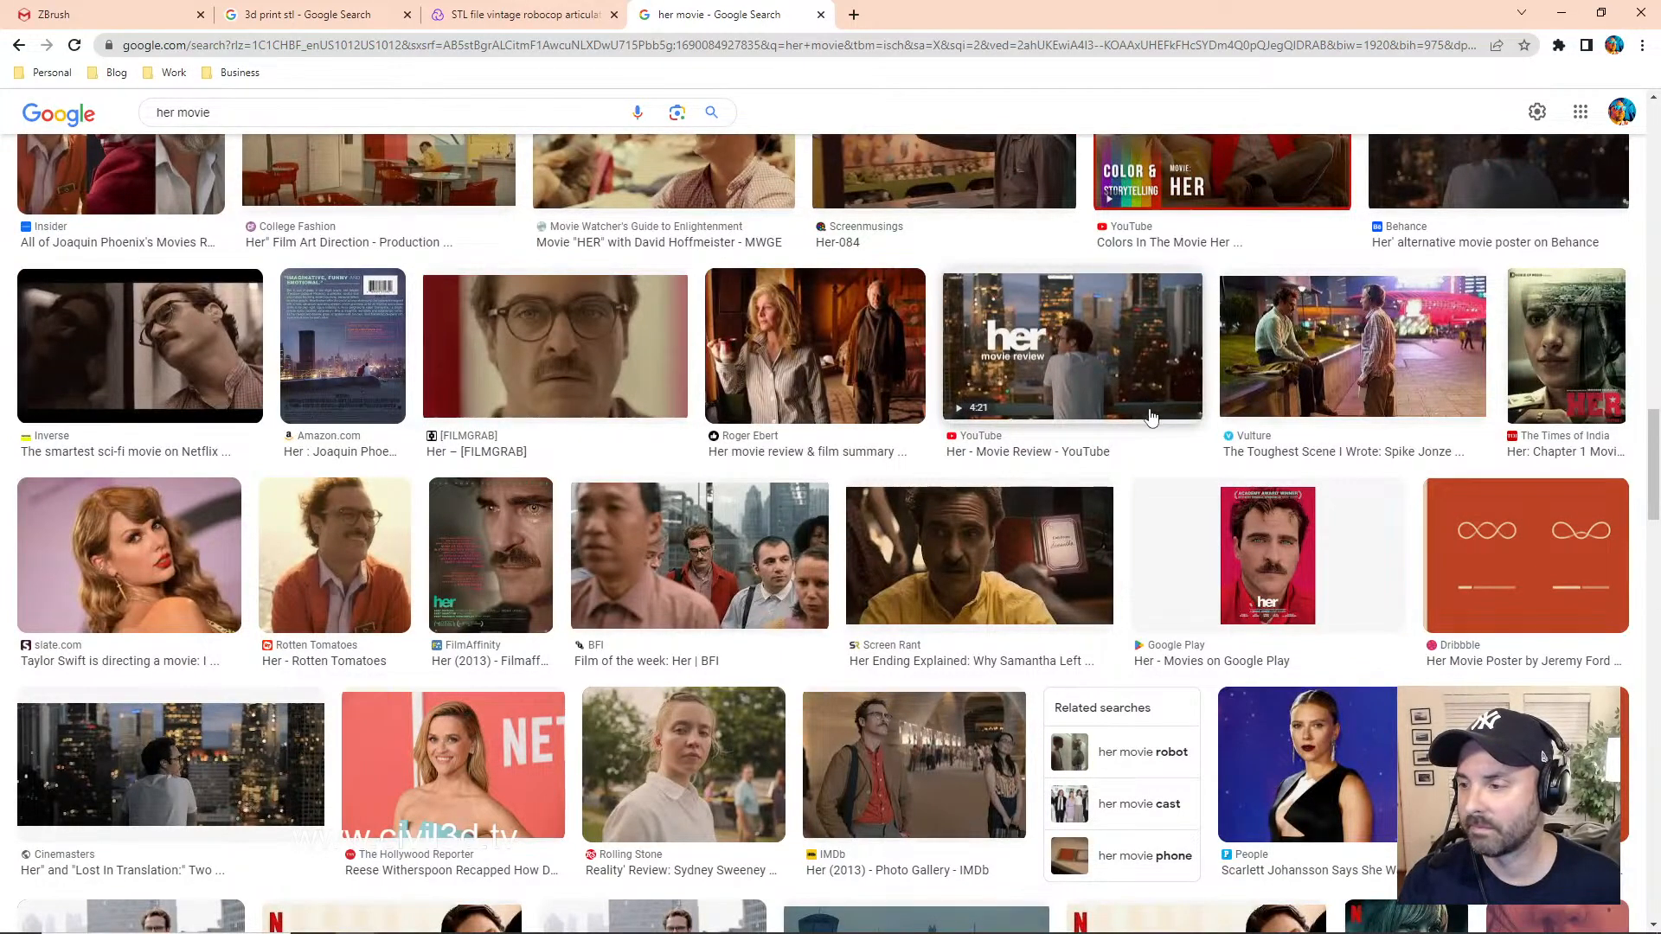
{"action": "scroll", "coordinate": [1149, 424], "scroll_direction": "down", "scroll_amount": 1}
{"action": "scroll", "coordinate": [1148, 423], "scroll_direction": "down", "scroll_amount": 7}
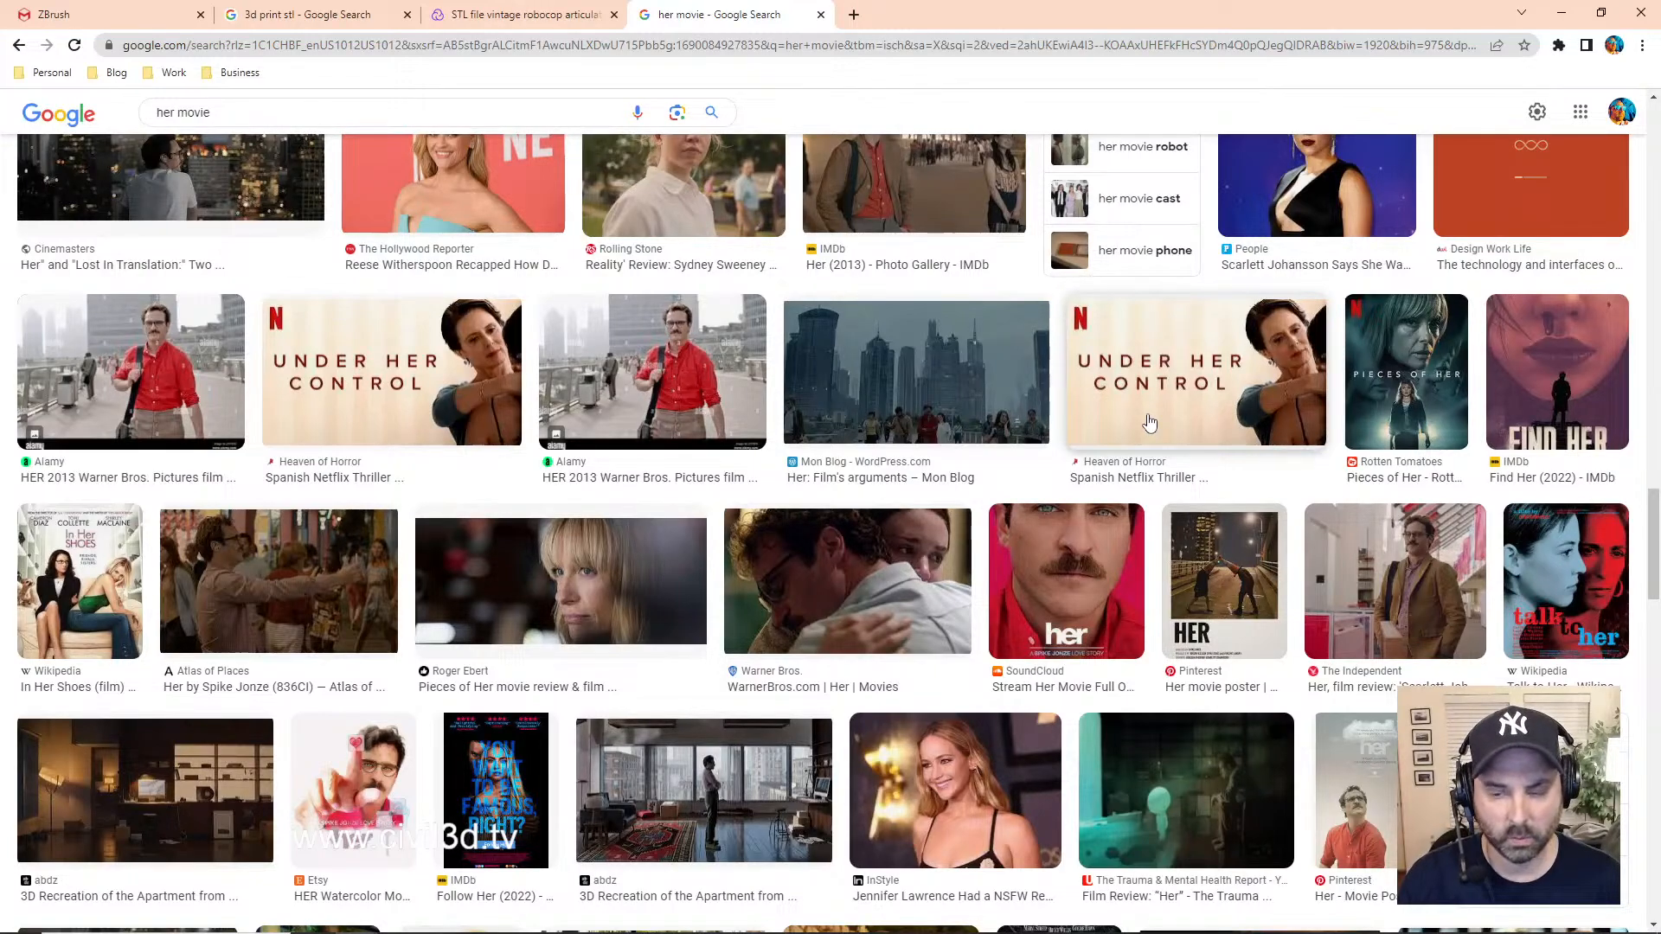
{"action": "scroll", "coordinate": [1149, 422], "scroll_direction": "up", "scroll_amount": 20}
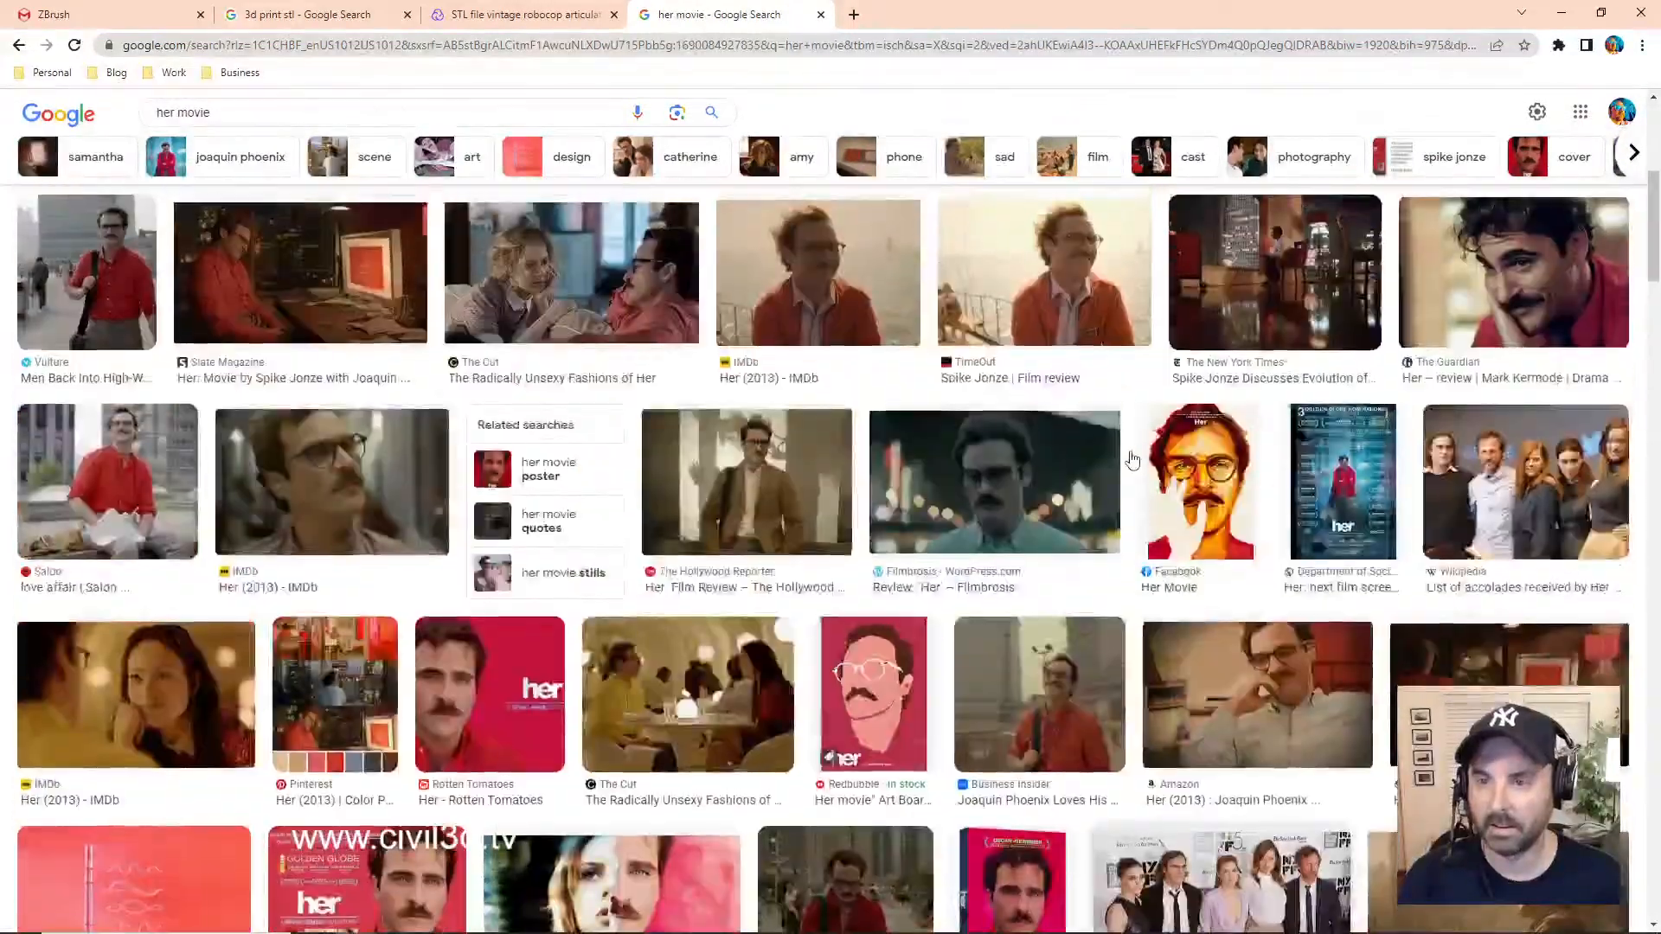
{"action": "scroll", "coordinate": [1131, 458], "scroll_direction": "up", "scroll_amount": 6}
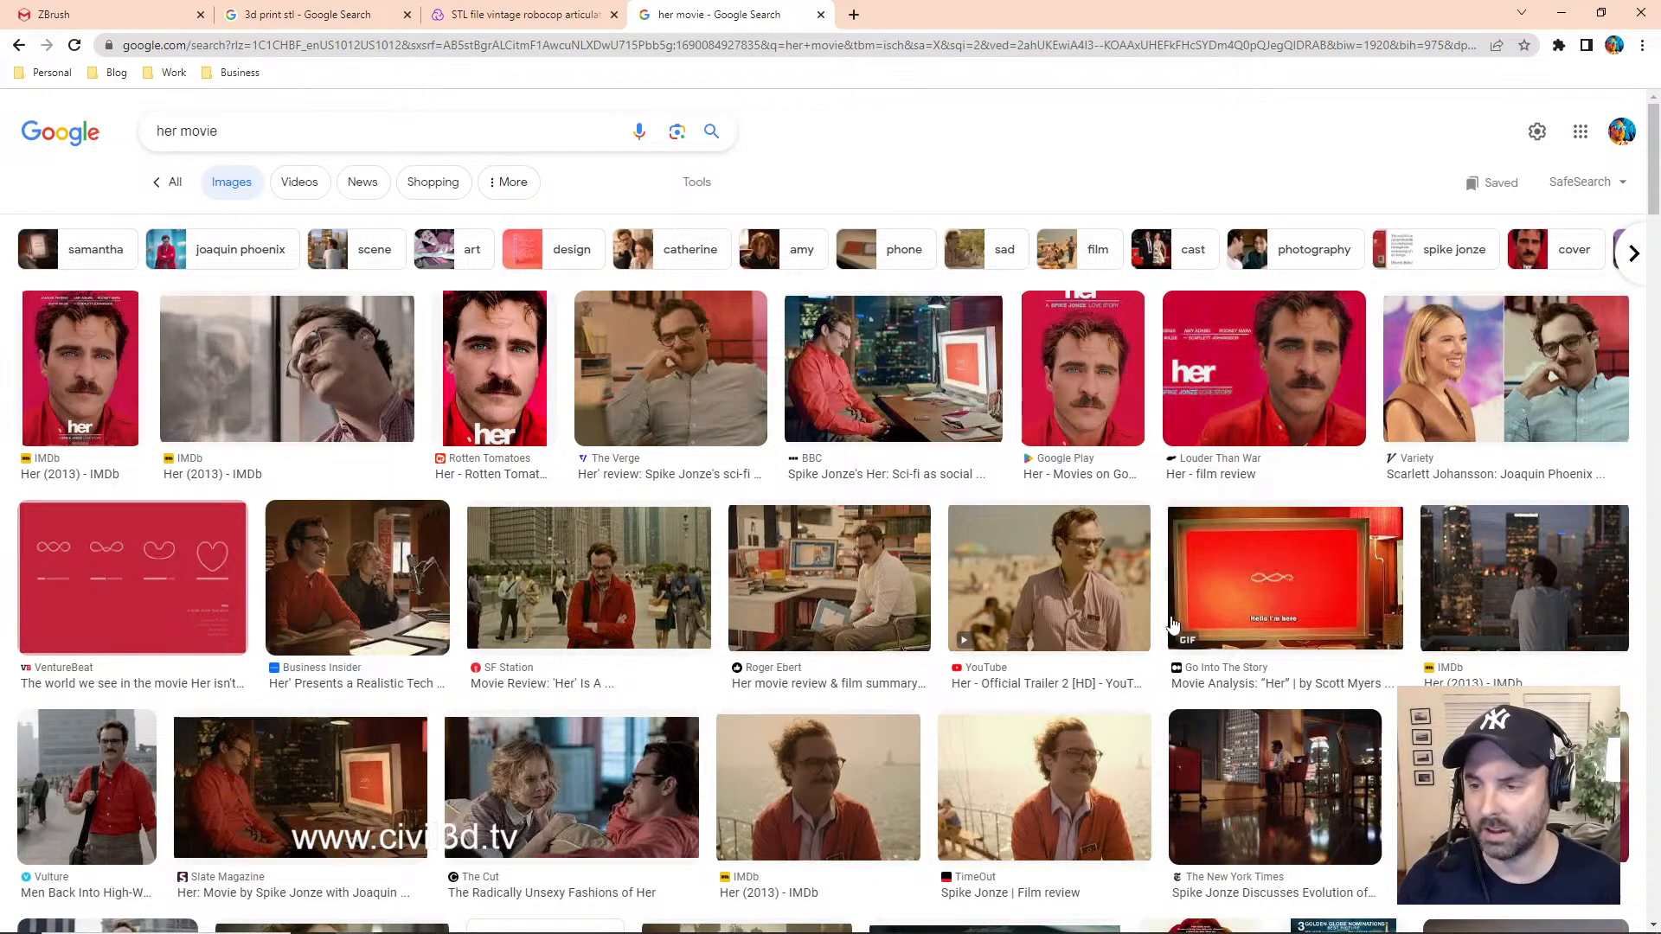
{"action": "scroll", "coordinate": [1180, 529], "scroll_direction": "down", "scroll_amount": 2}
{"action": "scroll", "coordinate": [1181, 529], "scroll_direction": "down", "scroll_amount": 4}
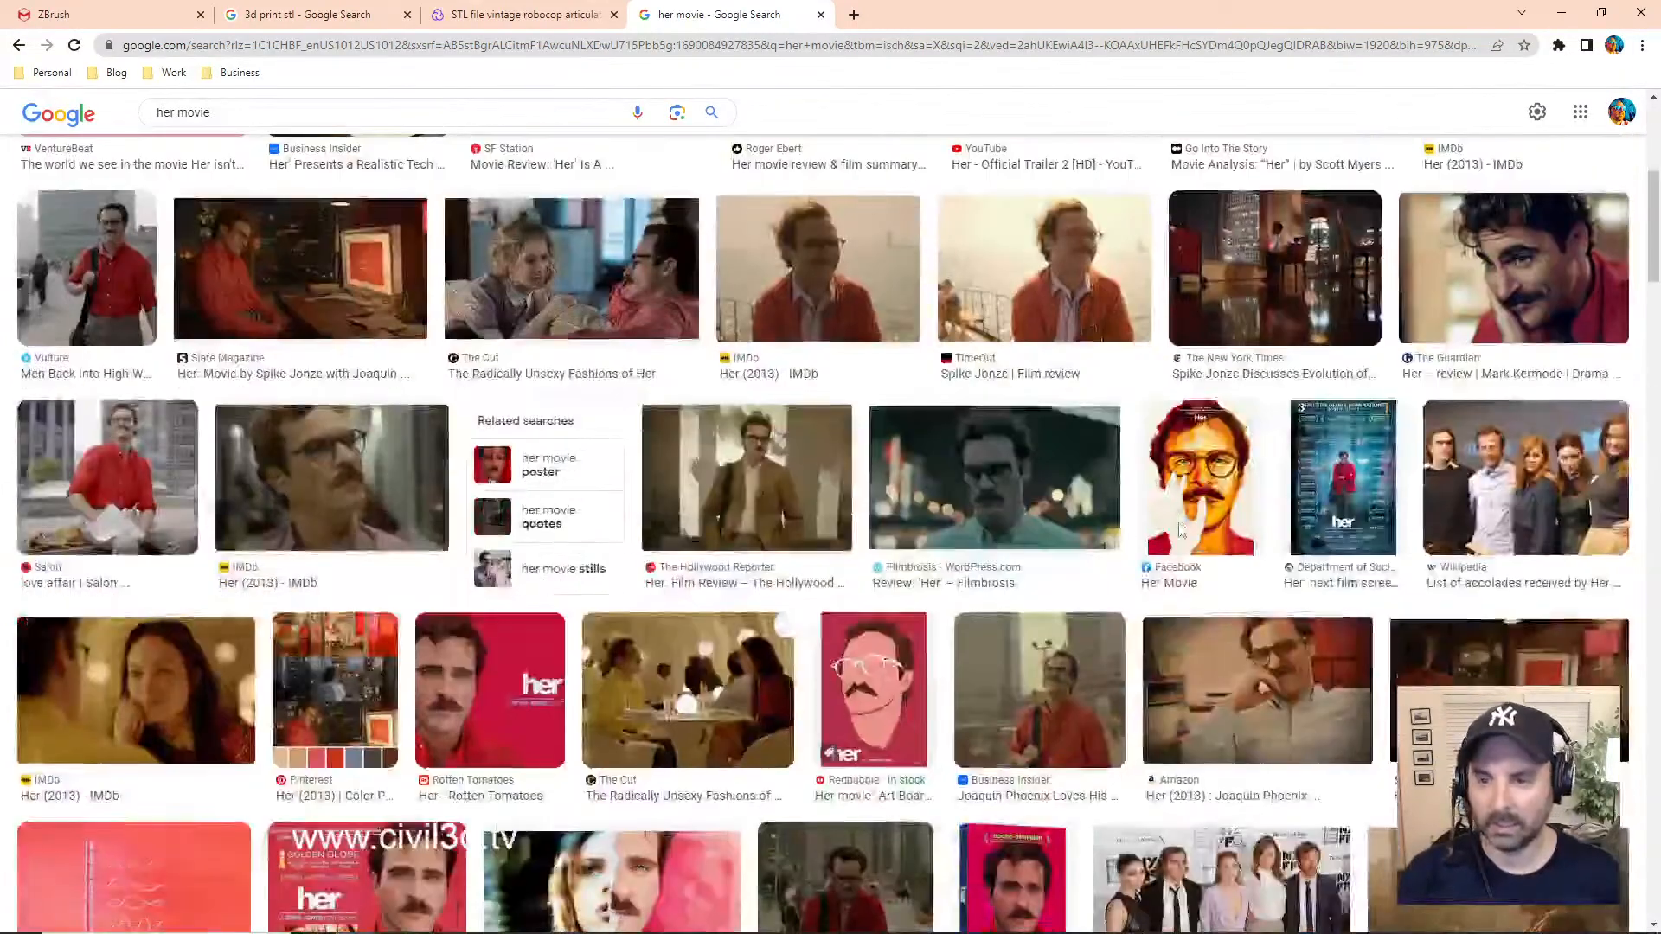
{"action": "scroll", "coordinate": [1189, 517], "scroll_direction": "down", "scroll_amount": 5}
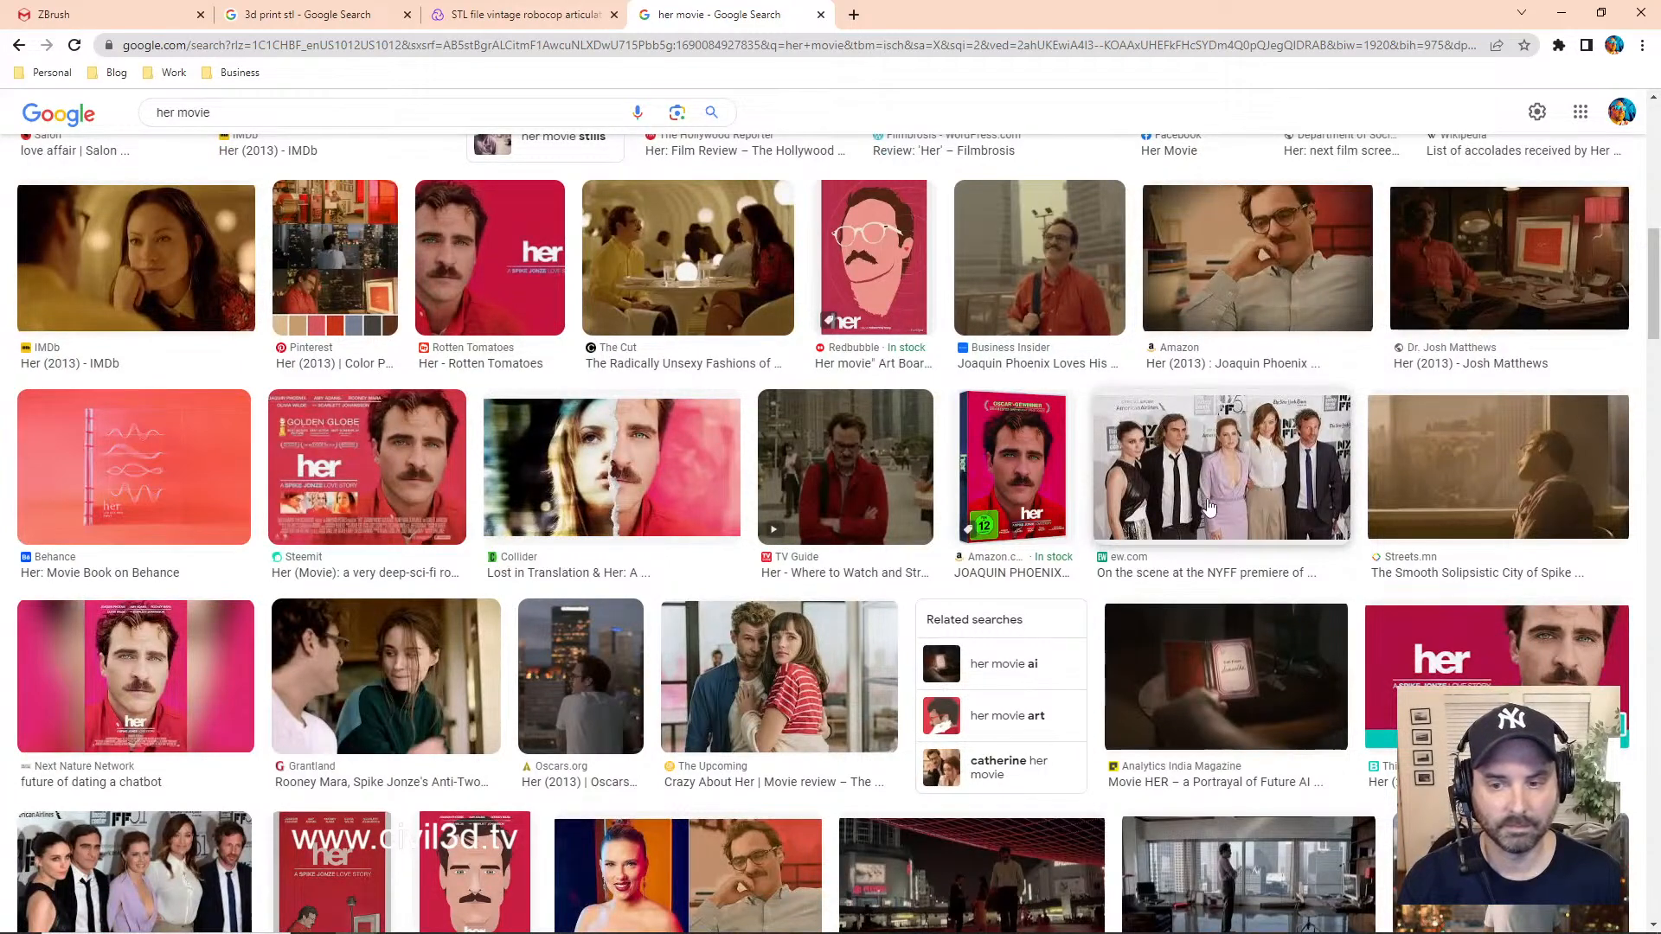
{"action": "scroll", "coordinate": [1205, 489], "scroll_direction": "up", "scroll_amount": 10}
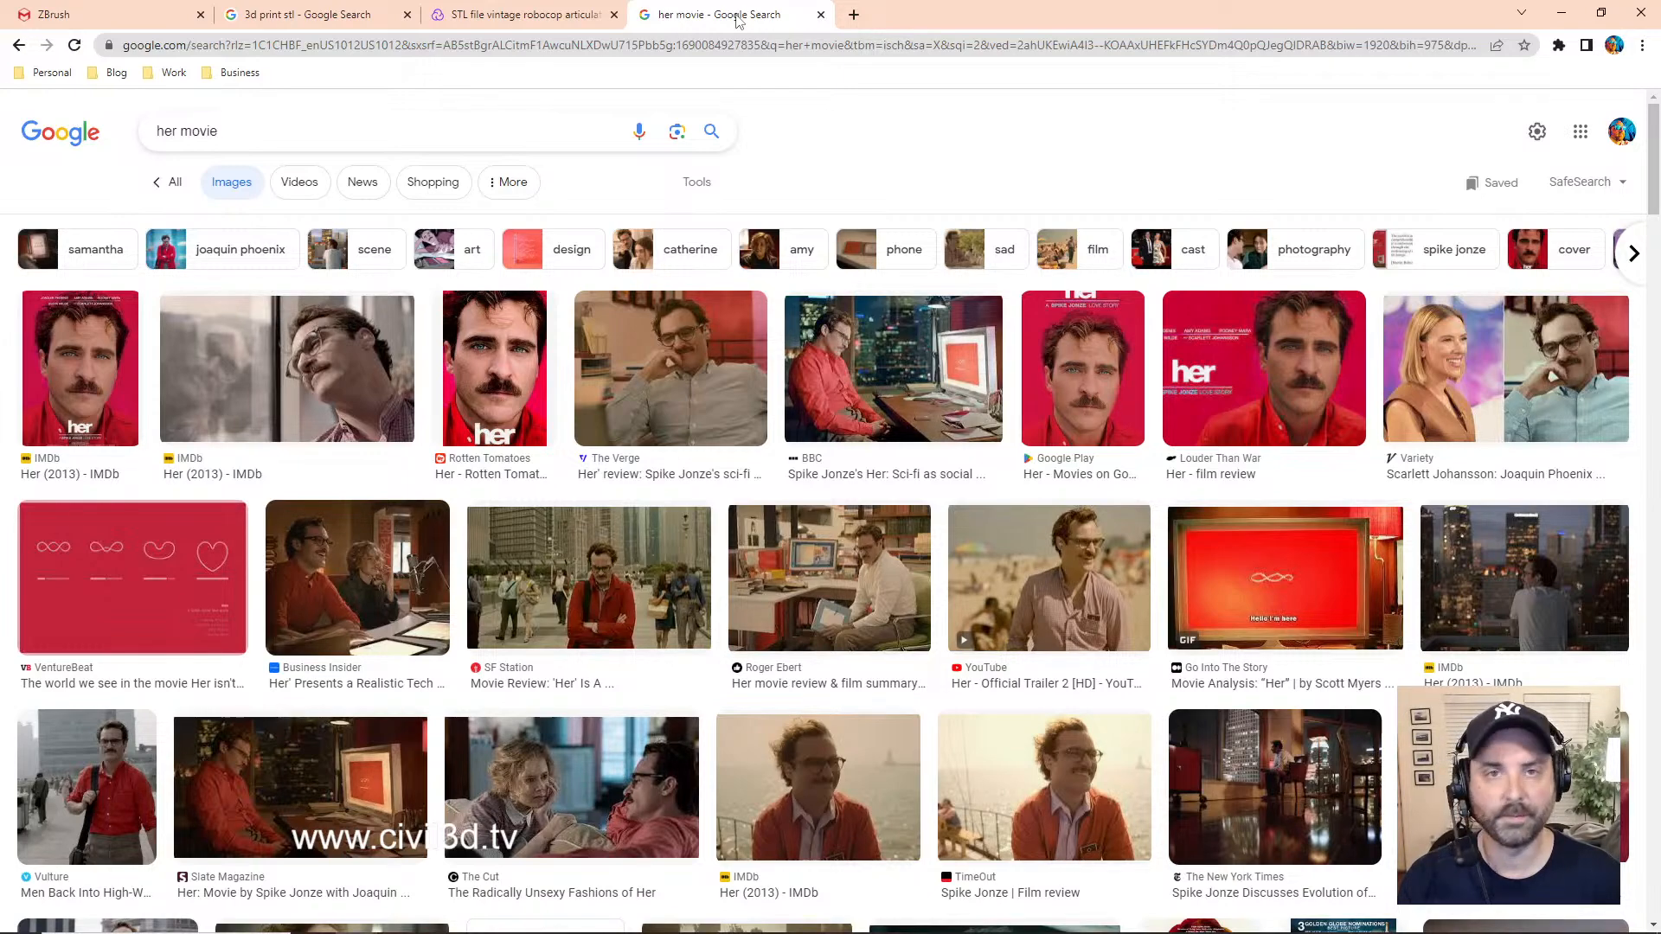
- Close the ZBrush page and the whole browser window to return to the Grading-6 drawing in Civil 3D
{"action": "left_click", "coordinate": [111, 17]}
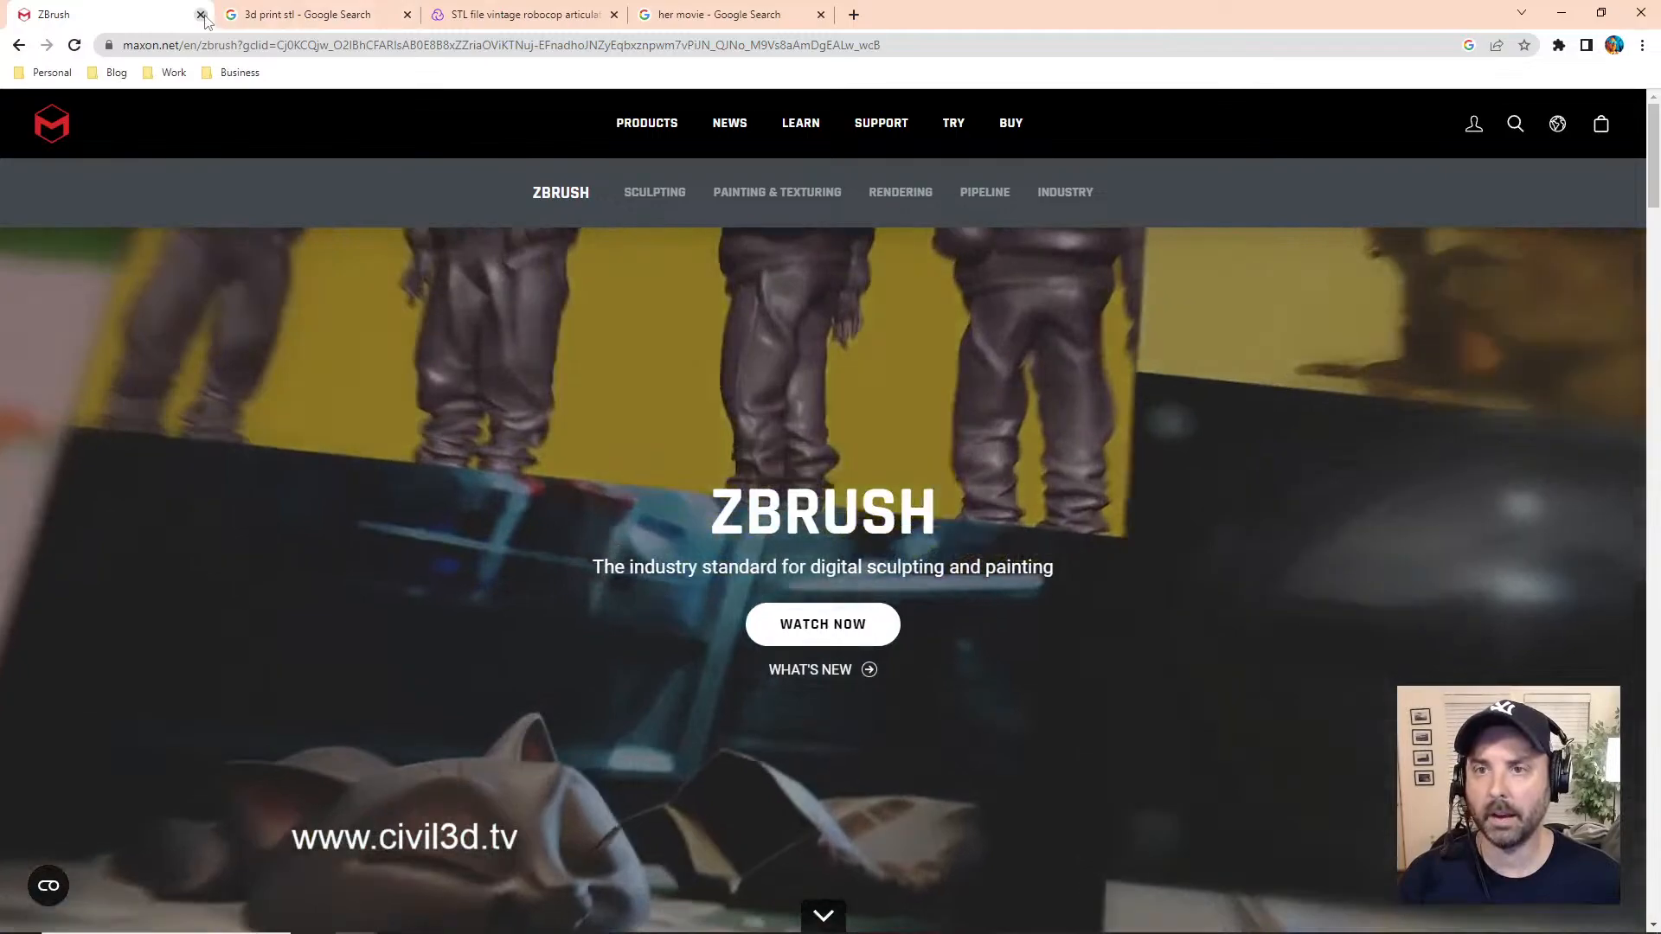
{"action": "left_click", "coordinate": [201, 15]}
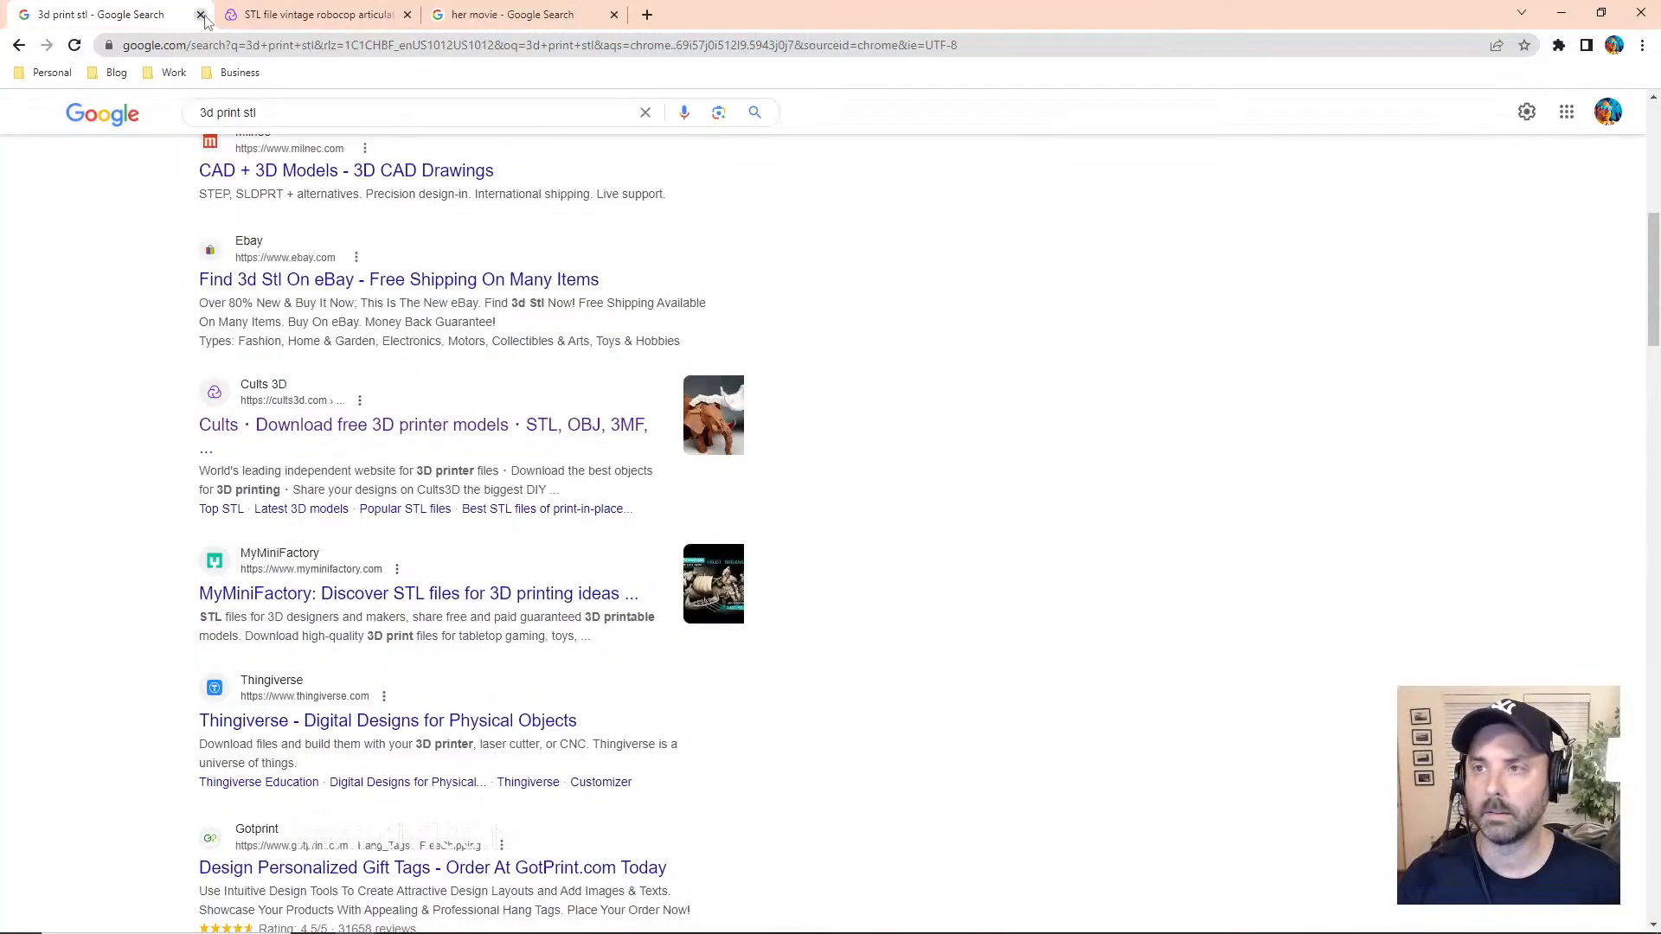
{"action": "left_click", "coordinate": [1641, 13]}
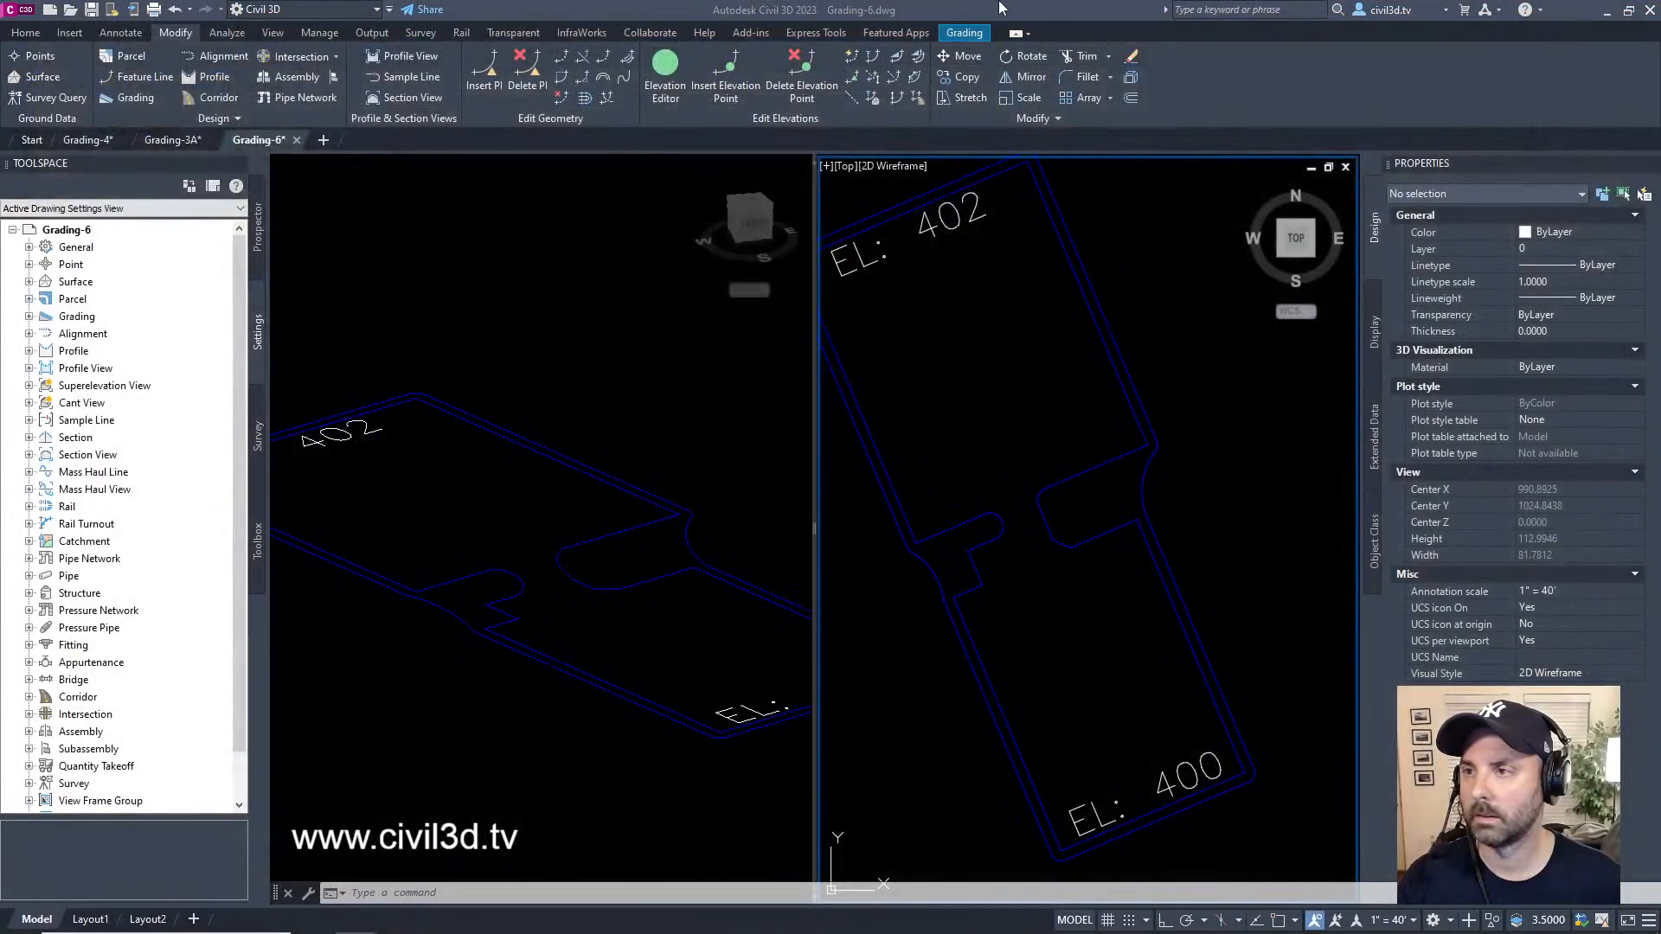